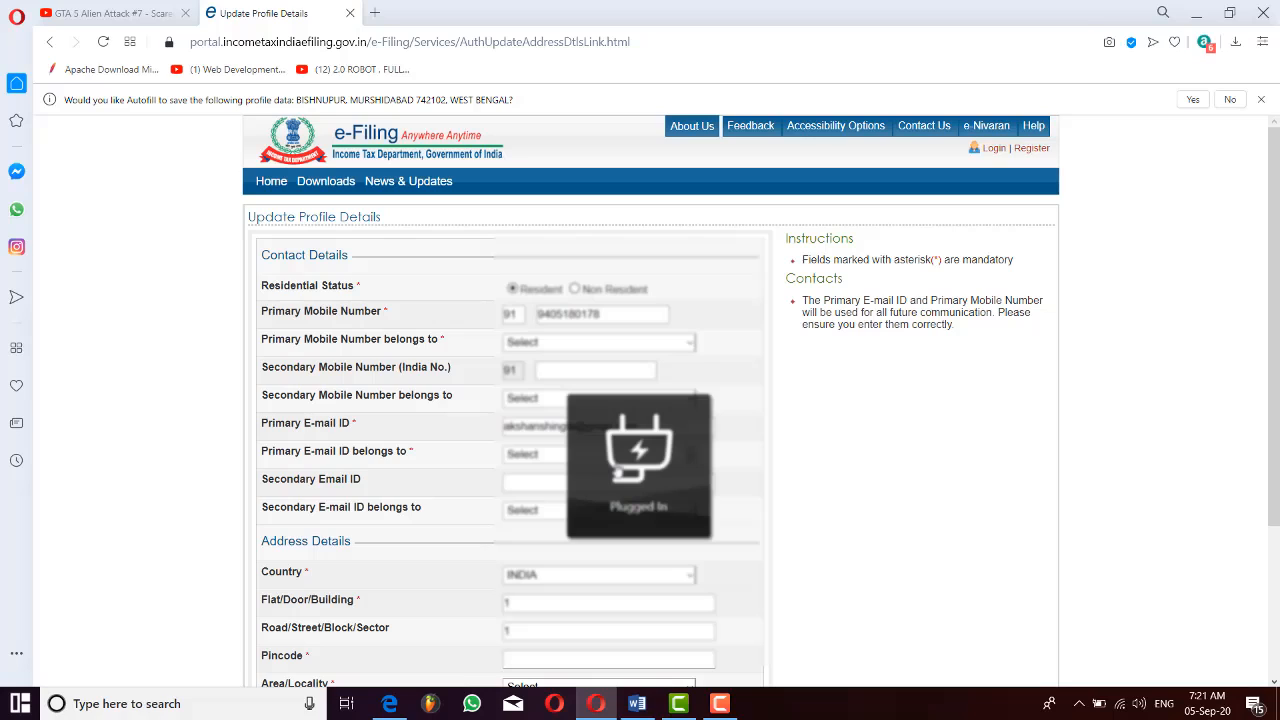
Skip updating the contact and address details on the Update Profile Details page
{"action": "scroll", "coordinate": [1237, 443], "scroll_direction": "down", "scroll_amount": 5}
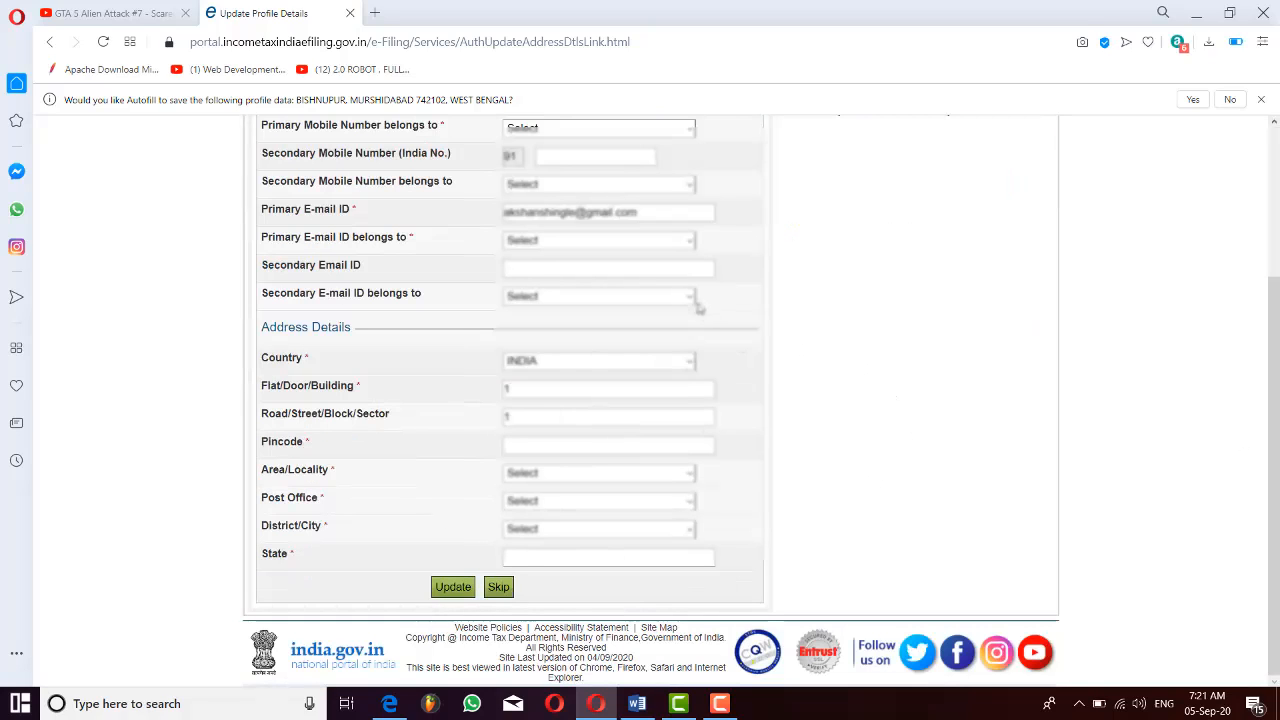
{"action": "left_click", "coordinate": [656, 212]}
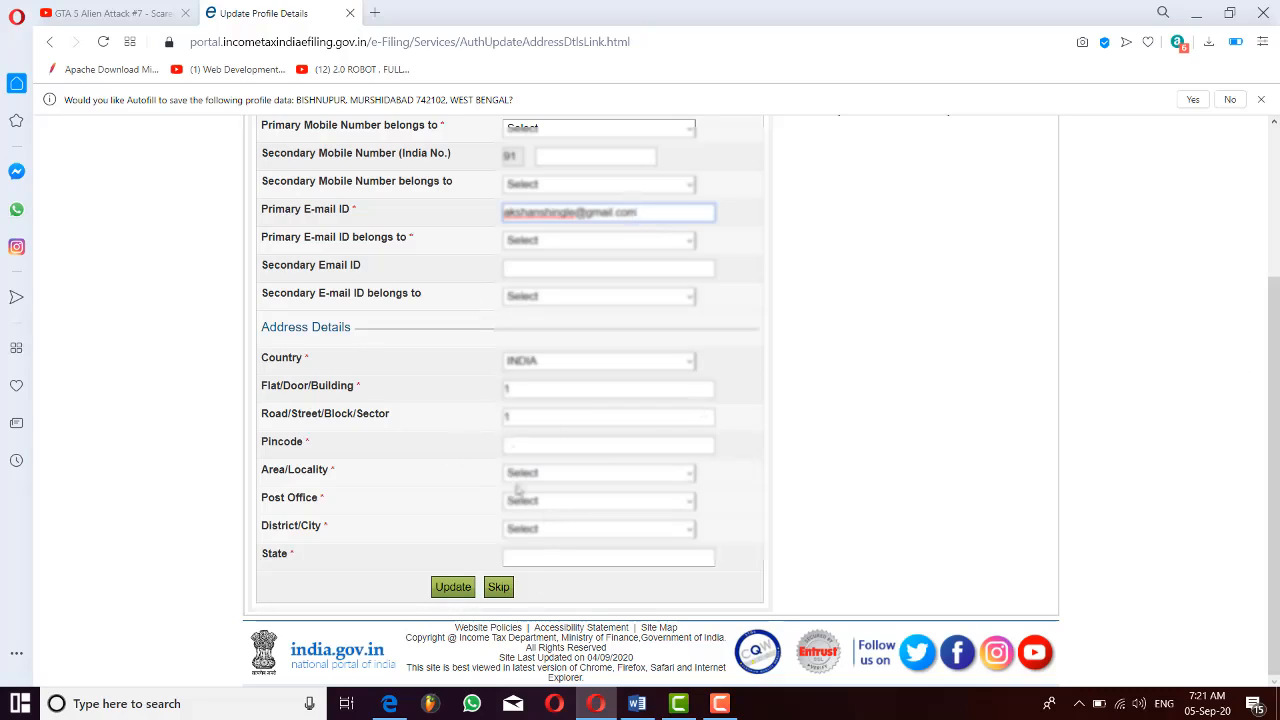
{"action": "left_click", "coordinate": [499, 589]}
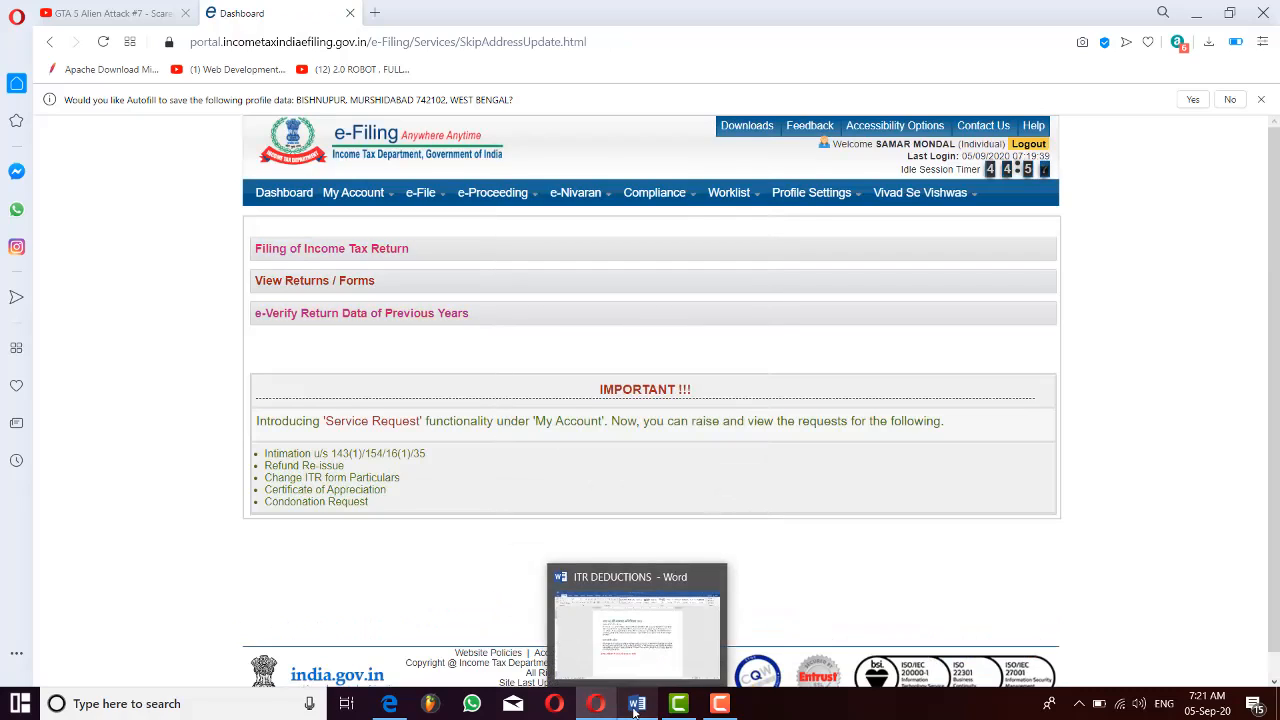
Look at the Form 16 PDF in Microsoft Edge, return to the portal and open Filing of Income Tax Return
{"action": "left_click", "coordinate": [389, 703]}
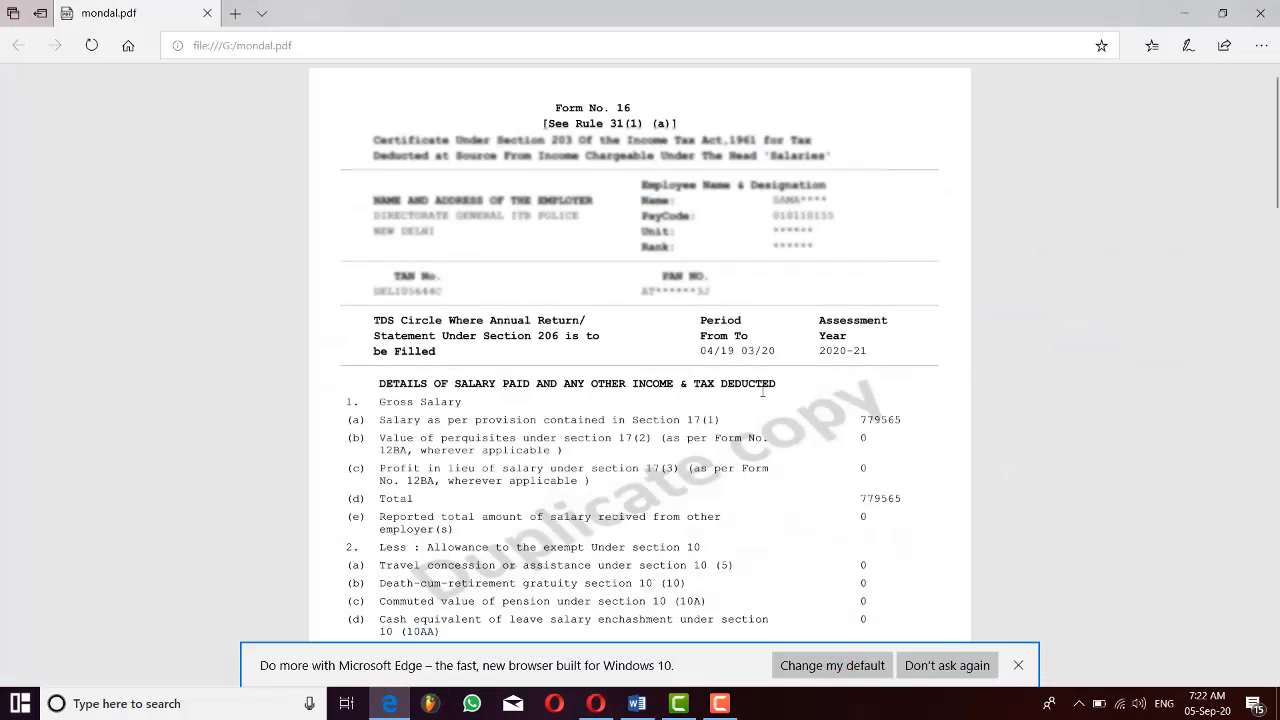
{"action": "left_click", "coordinate": [1189, 13]}
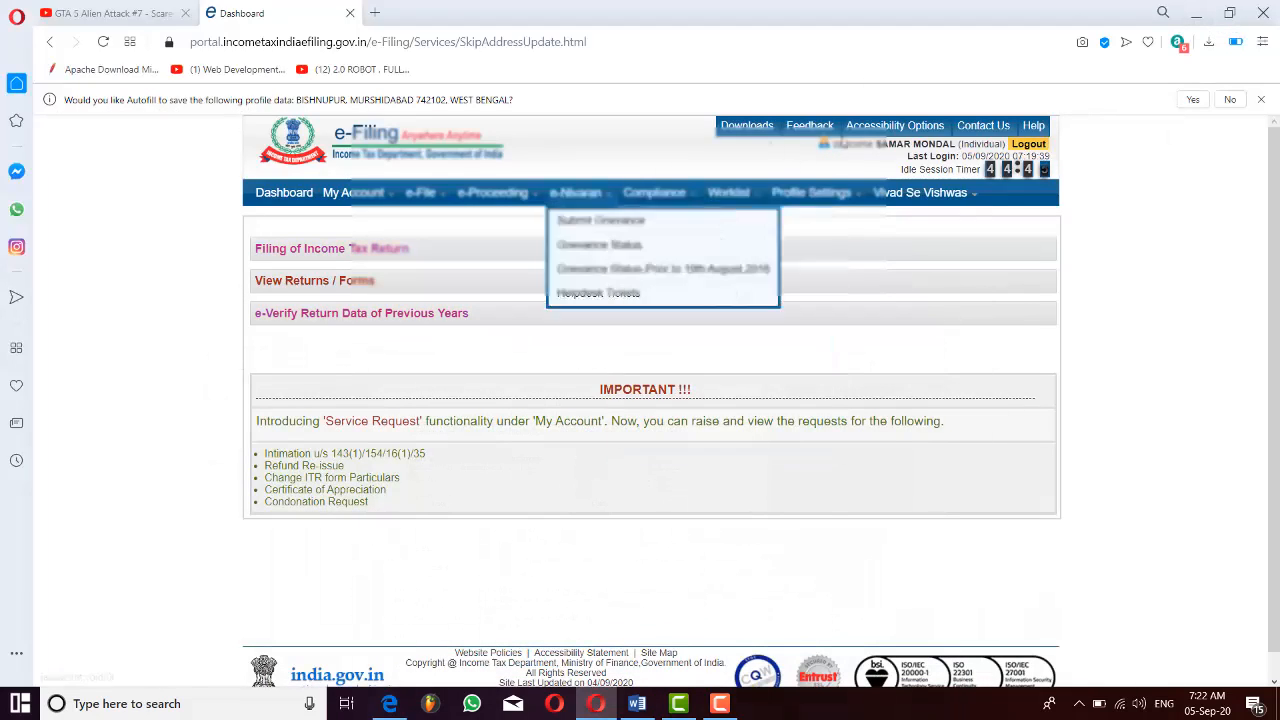
{"action": "left_click", "coordinate": [330, 257]}
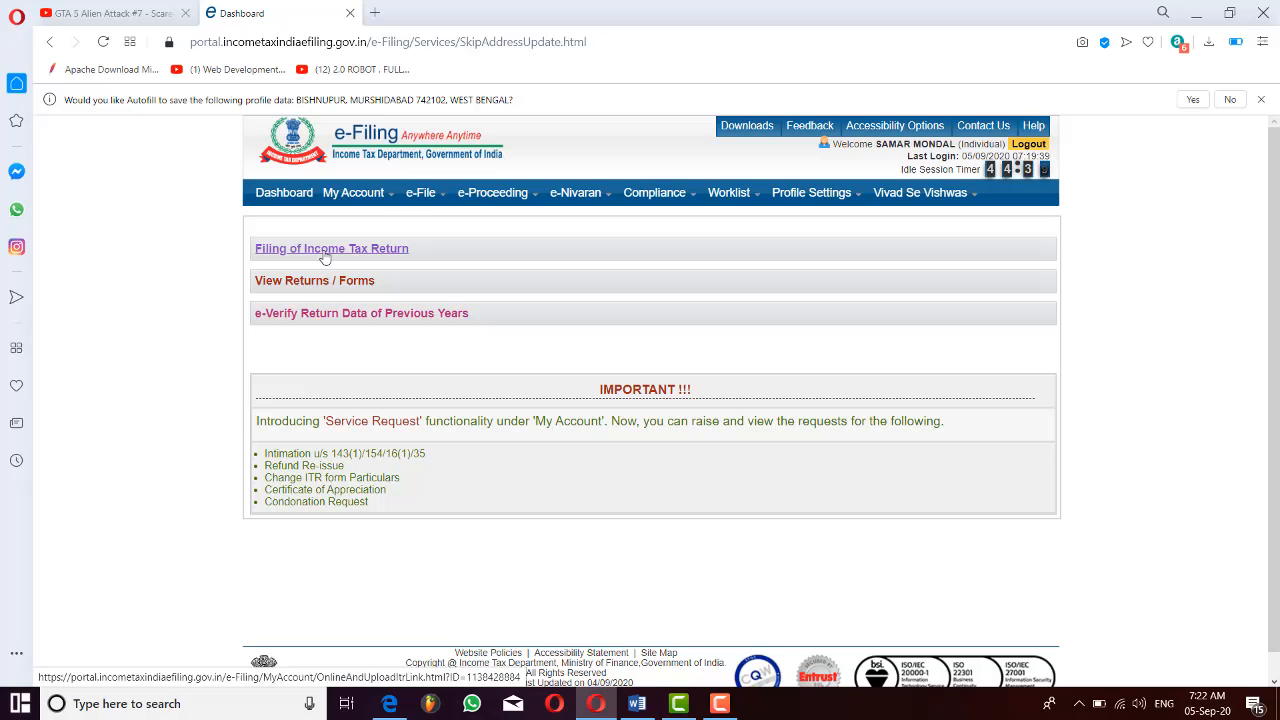
{"action": "left_click", "coordinate": [324, 252]}
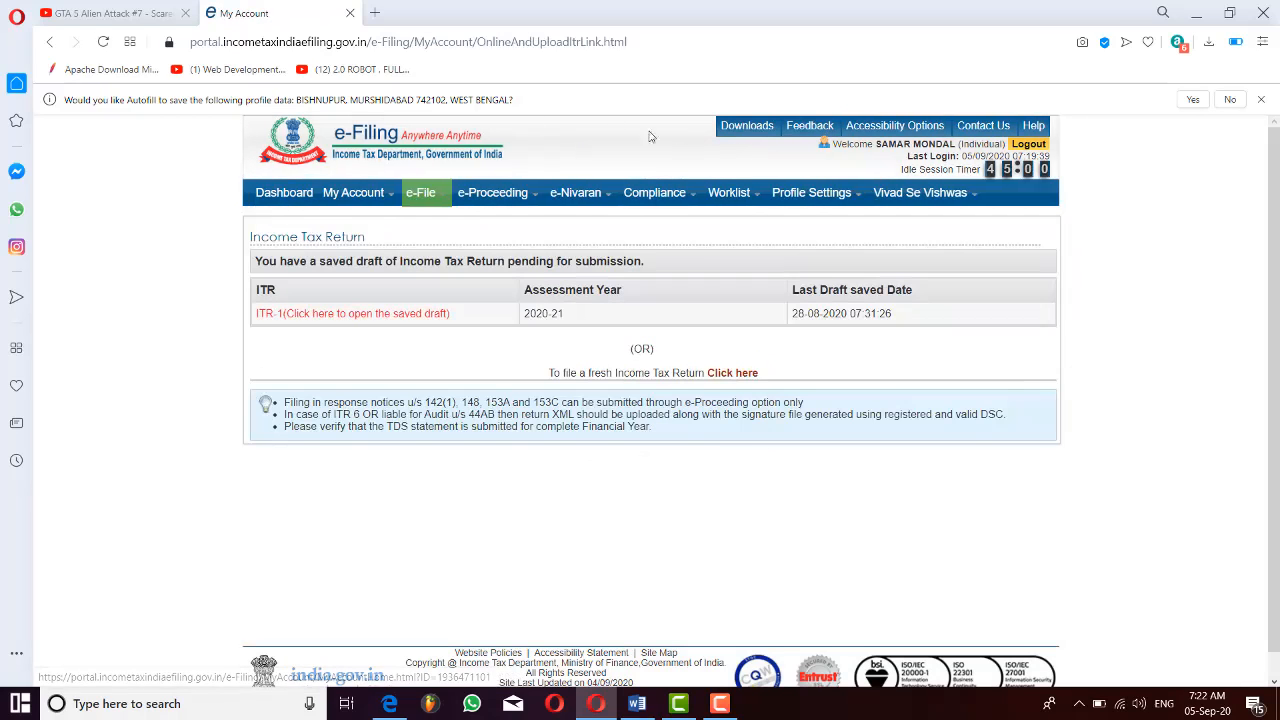
Open View Form 26AS (Tax Credit) on the e-Filing portal and confirm the redirect to the TDS-CPC website
{"action": "mouse_move", "coordinate": [488, 200]}
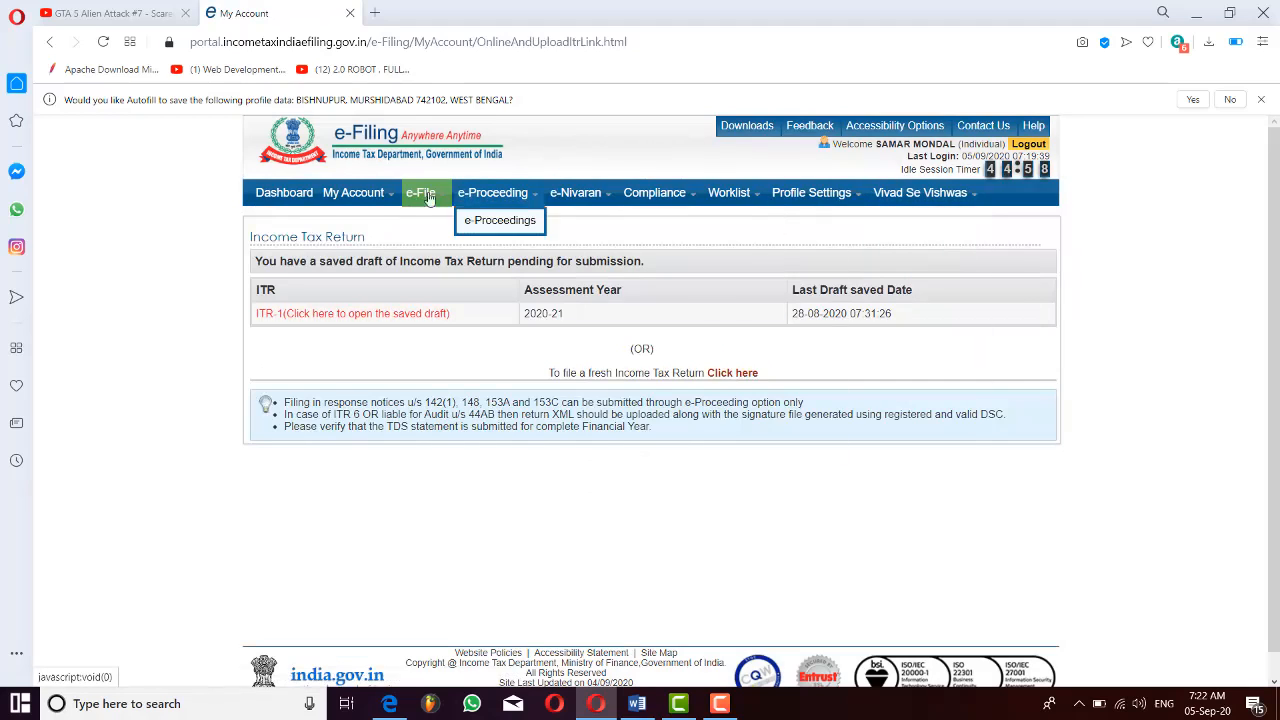
{"action": "mouse_move", "coordinate": [422, 198]}
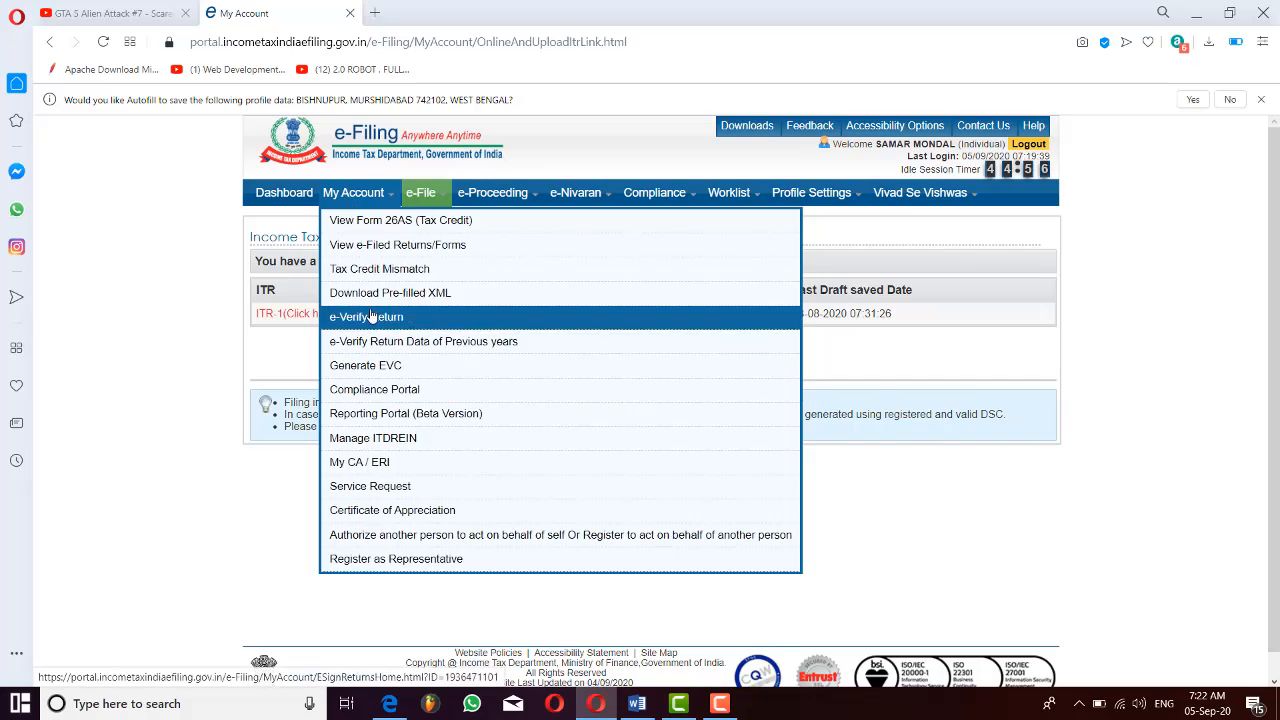
{"action": "left_click", "coordinate": [437, 222]}
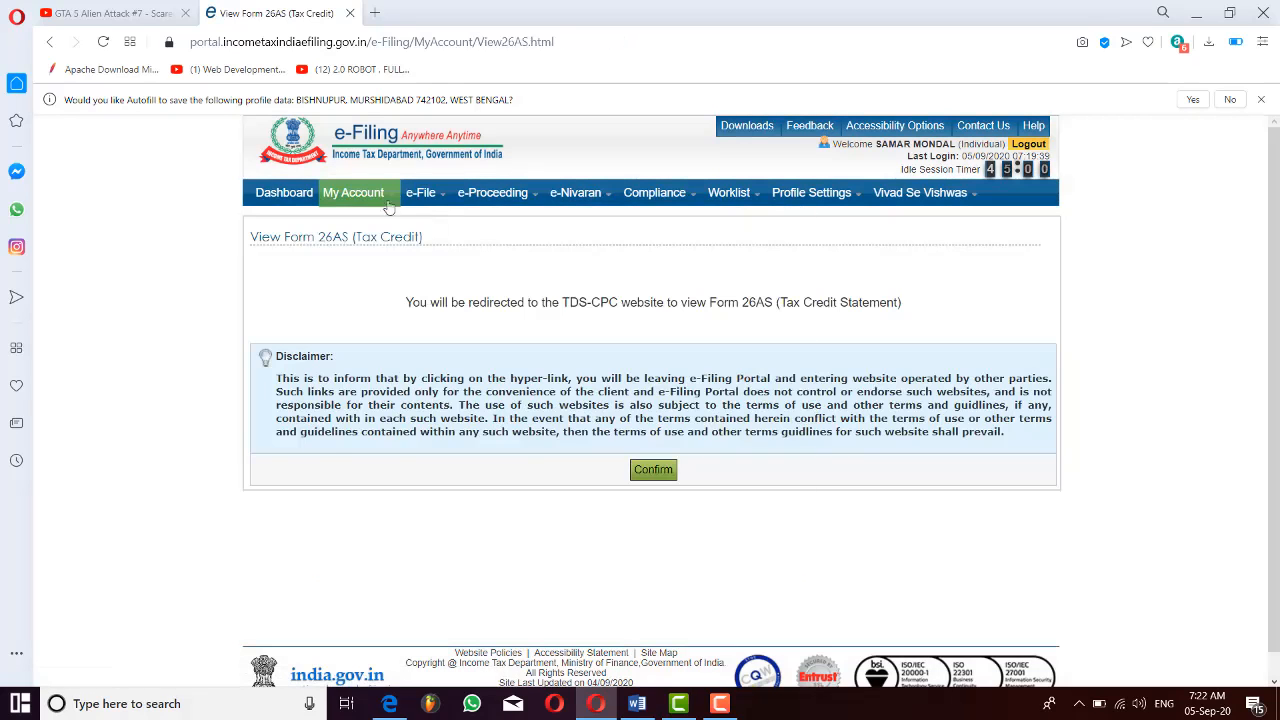
{"action": "mouse_move", "coordinate": [389, 203]}
{"action": "left_click", "coordinate": [663, 476]}
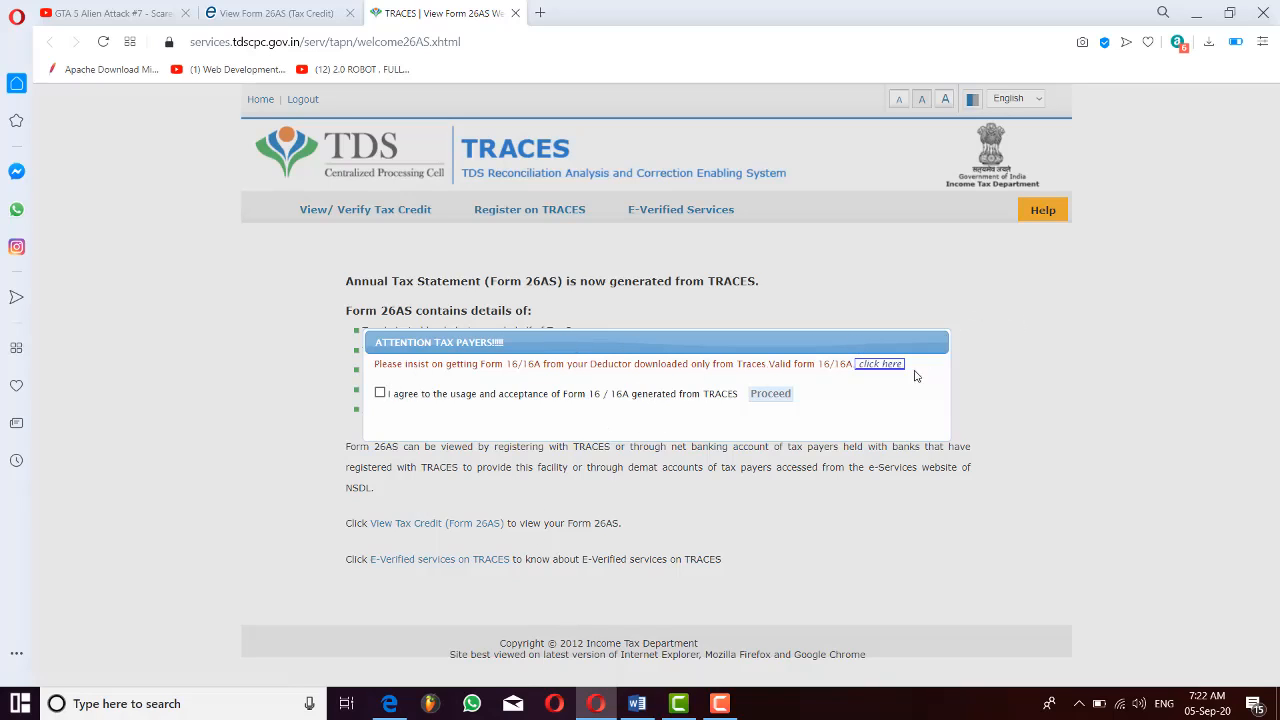
Revisit the portal's View Form 26AS (Tax Credit) page and return to the TRACES site
{"action": "left_click", "coordinate": [340, 14]}
{"action": "mouse_move", "coordinate": [360, 192]}
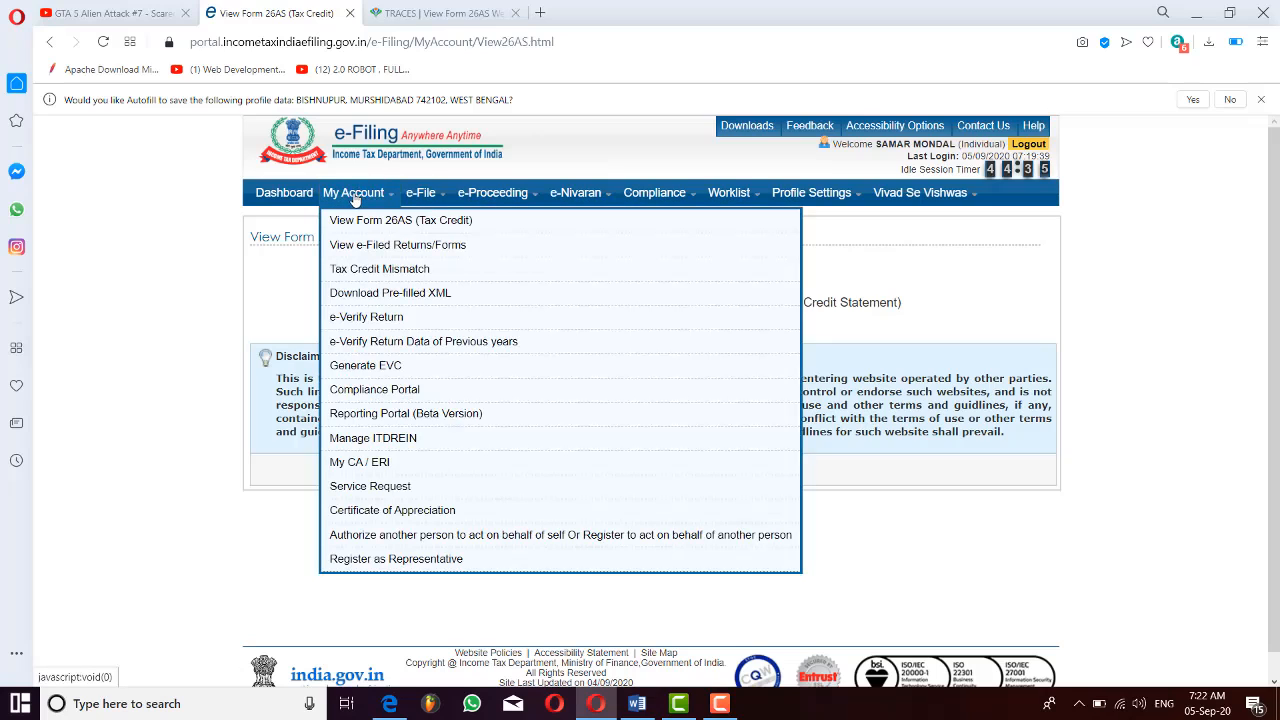
{"action": "left_click", "coordinate": [372, 228]}
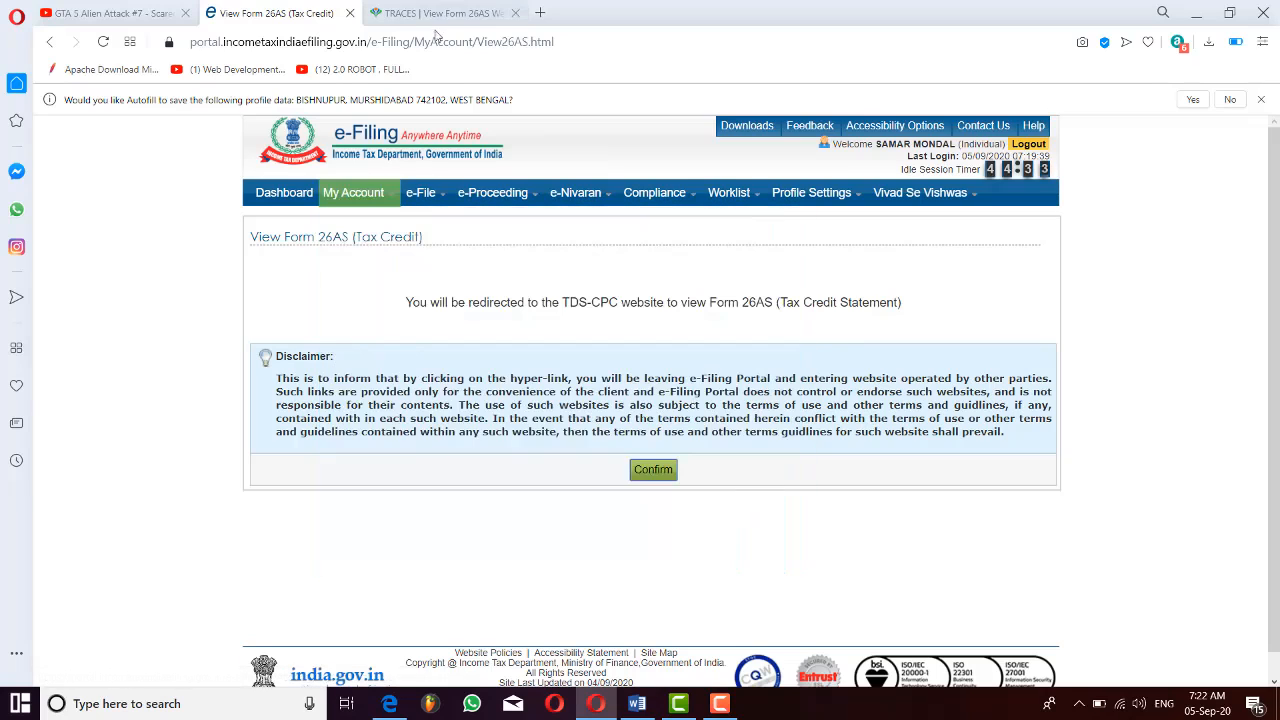
{"action": "left_click", "coordinate": [438, 16]}
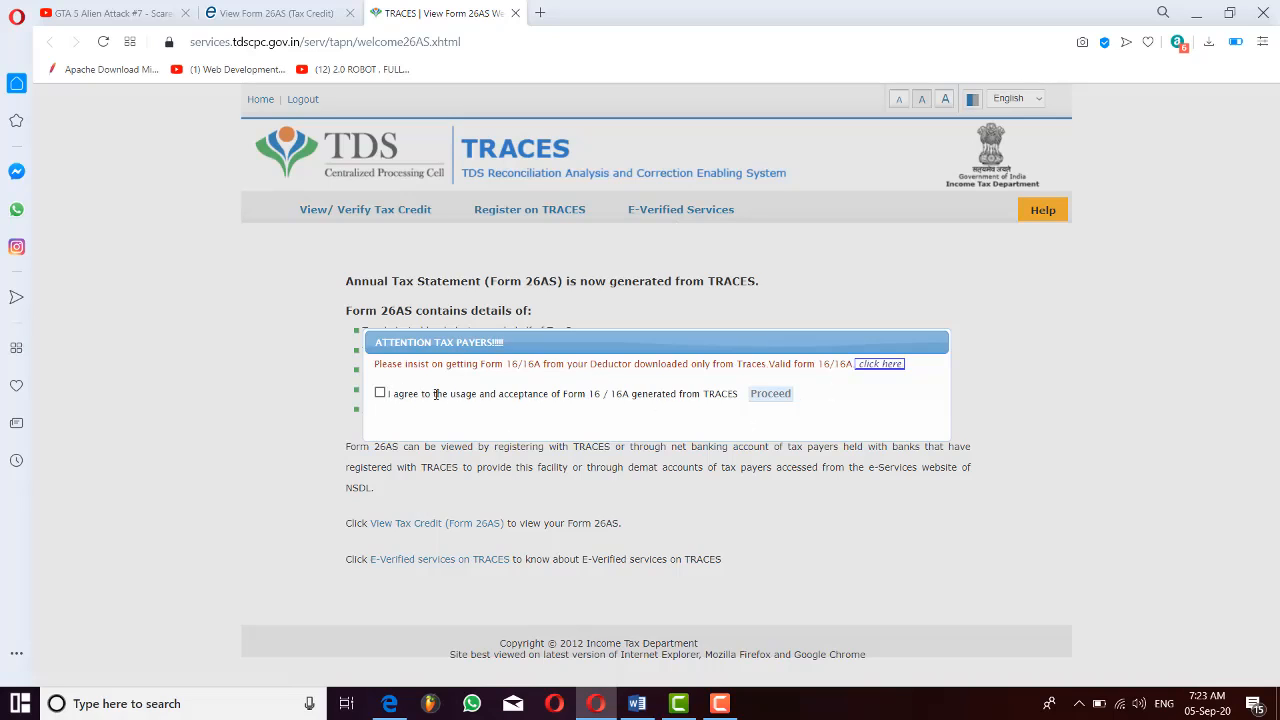
Accept the Form 16/16A usage terms on TRACES and open View Tax Credit (Form 26AS)
{"action": "left_click", "coordinate": [380, 393]}
{"action": "left_click", "coordinate": [768, 395]}
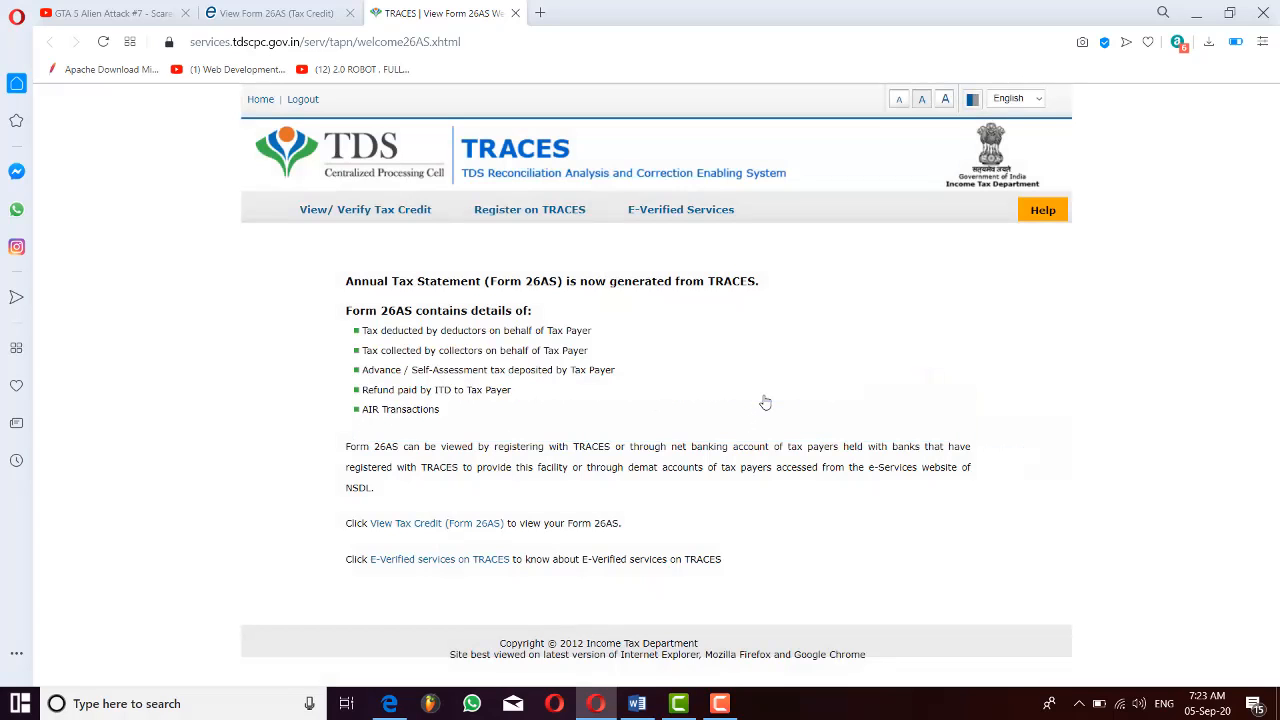
{"action": "left_click", "coordinate": [417, 525]}
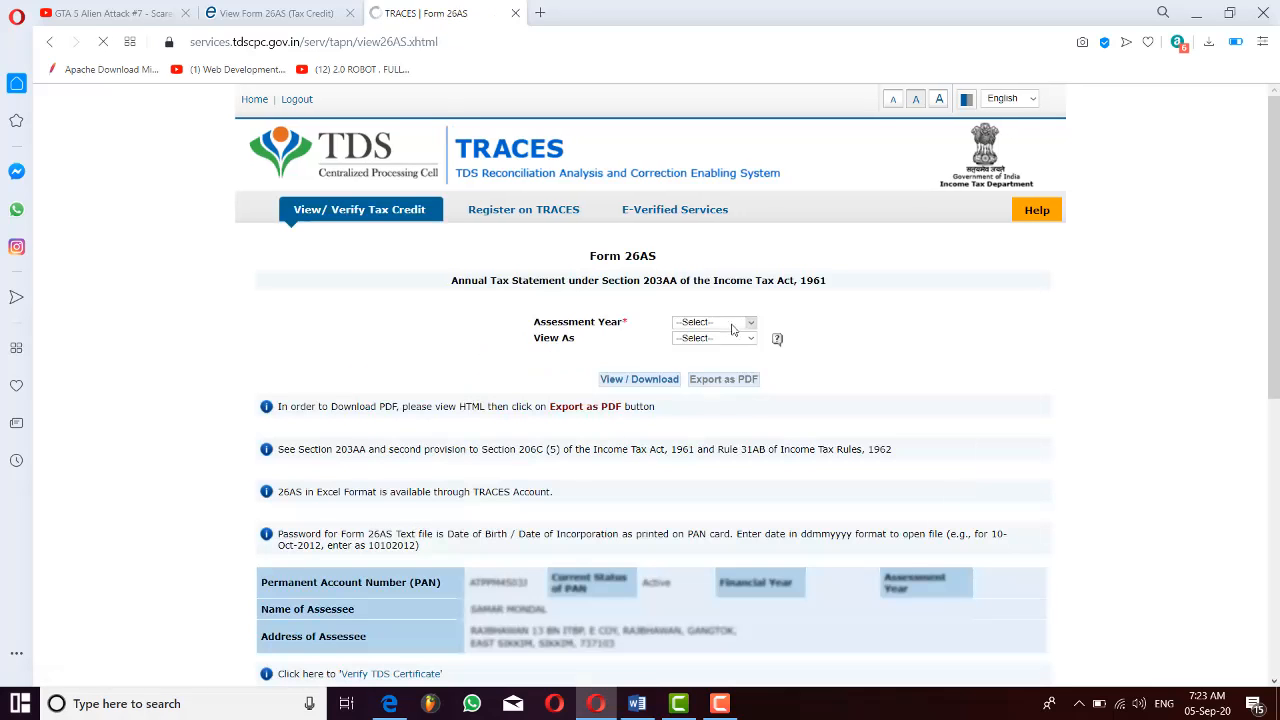
View Form 26AS as HTML for assessment year 2020-21 and export it as a PDF
{"action": "left_click", "coordinate": [732, 325]}
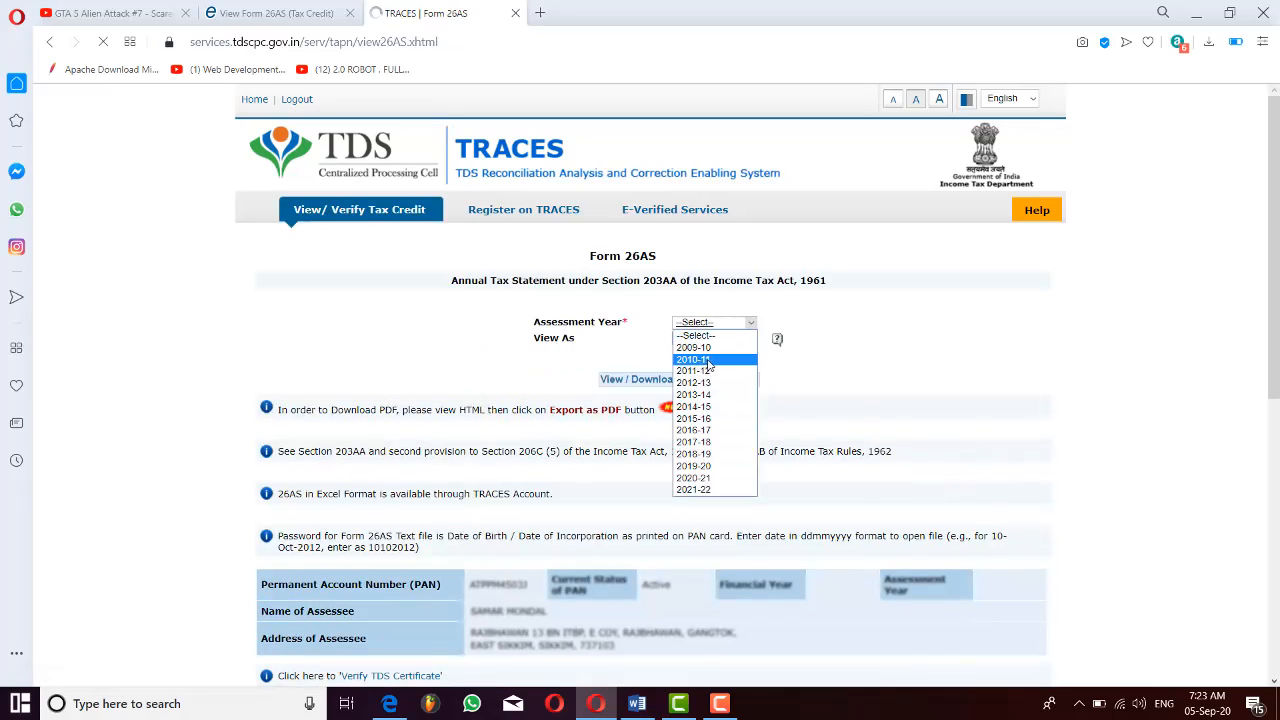
{"action": "left_click", "coordinate": [705, 481]}
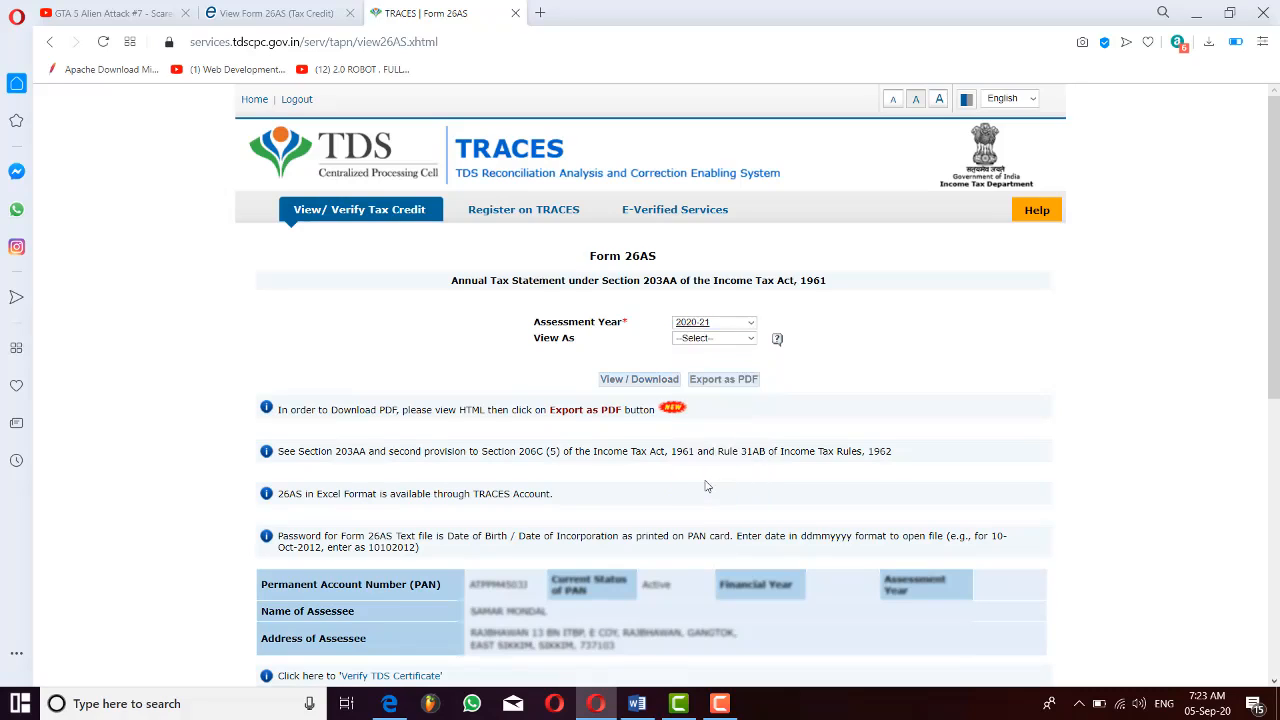
{"action": "left_click", "coordinate": [744, 340]}
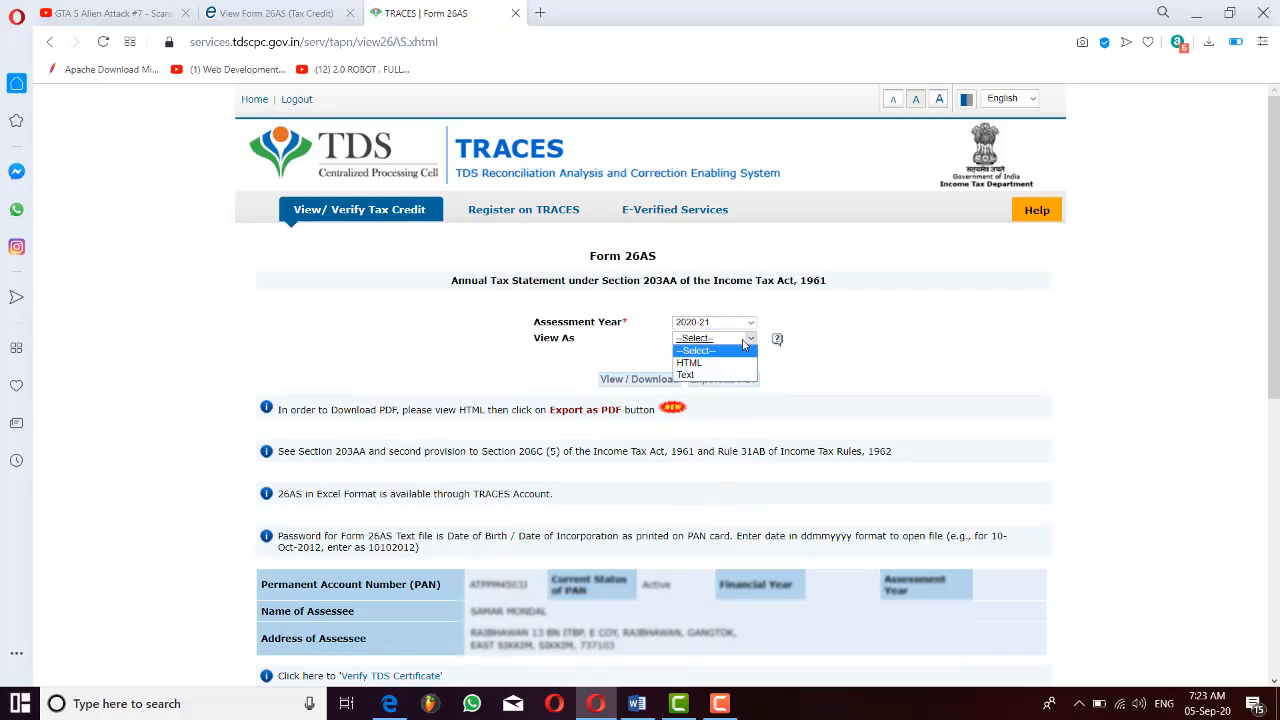
{"action": "left_click", "coordinate": [699, 365]}
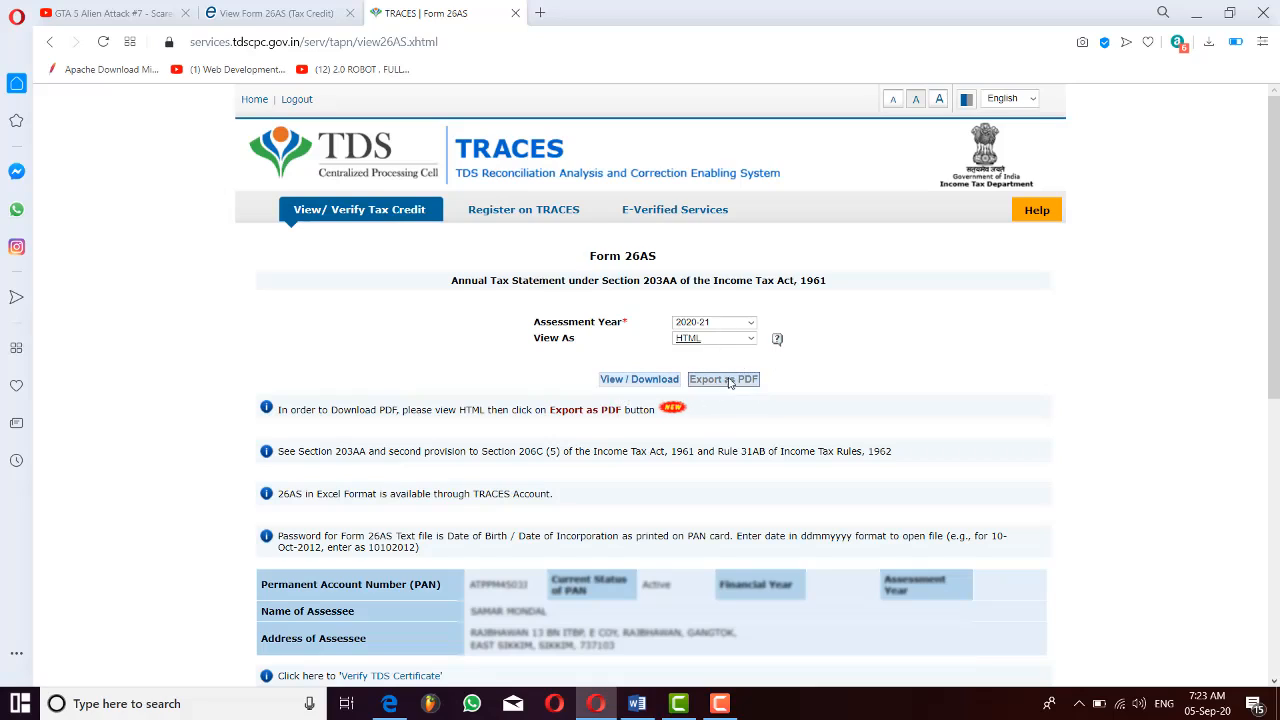
{"action": "left_click", "coordinate": [645, 382]}
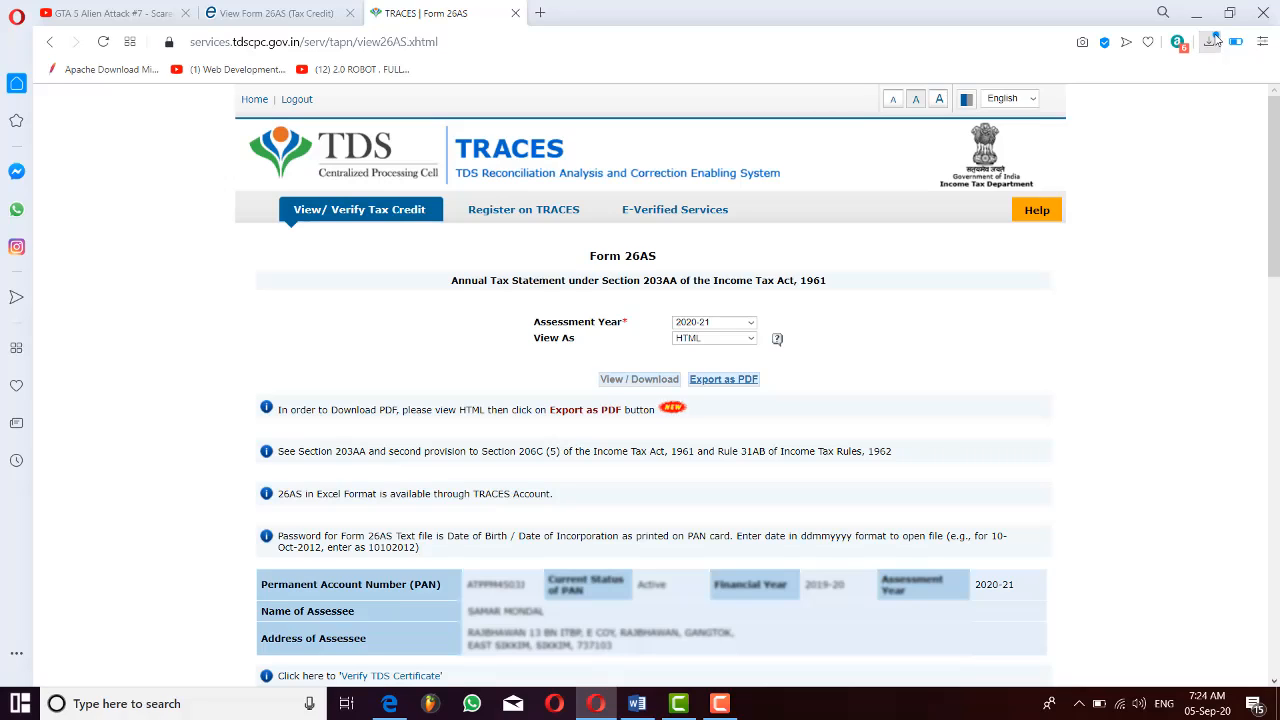
Open the downloaded Form 26AS PDF and check the deductor's total tax deducted in Part A
{"action": "left_click", "coordinate": [1214, 40]}
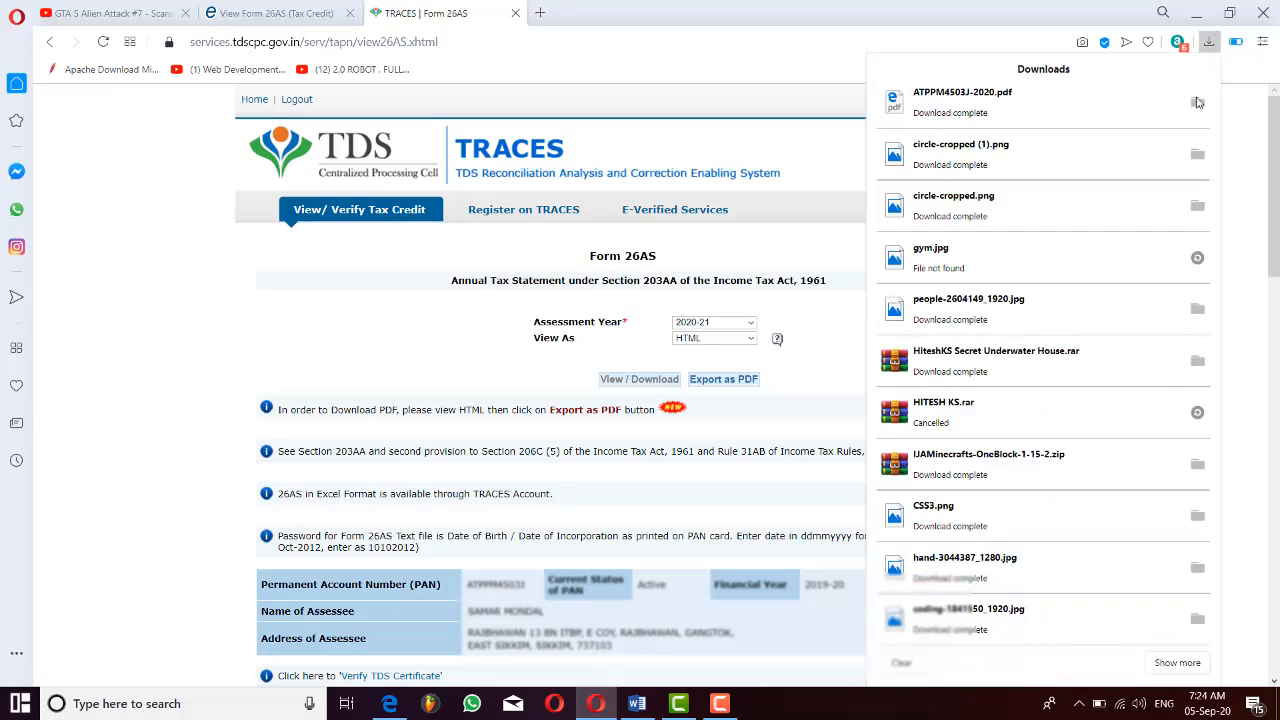
{"action": "left_click", "coordinate": [1197, 103]}
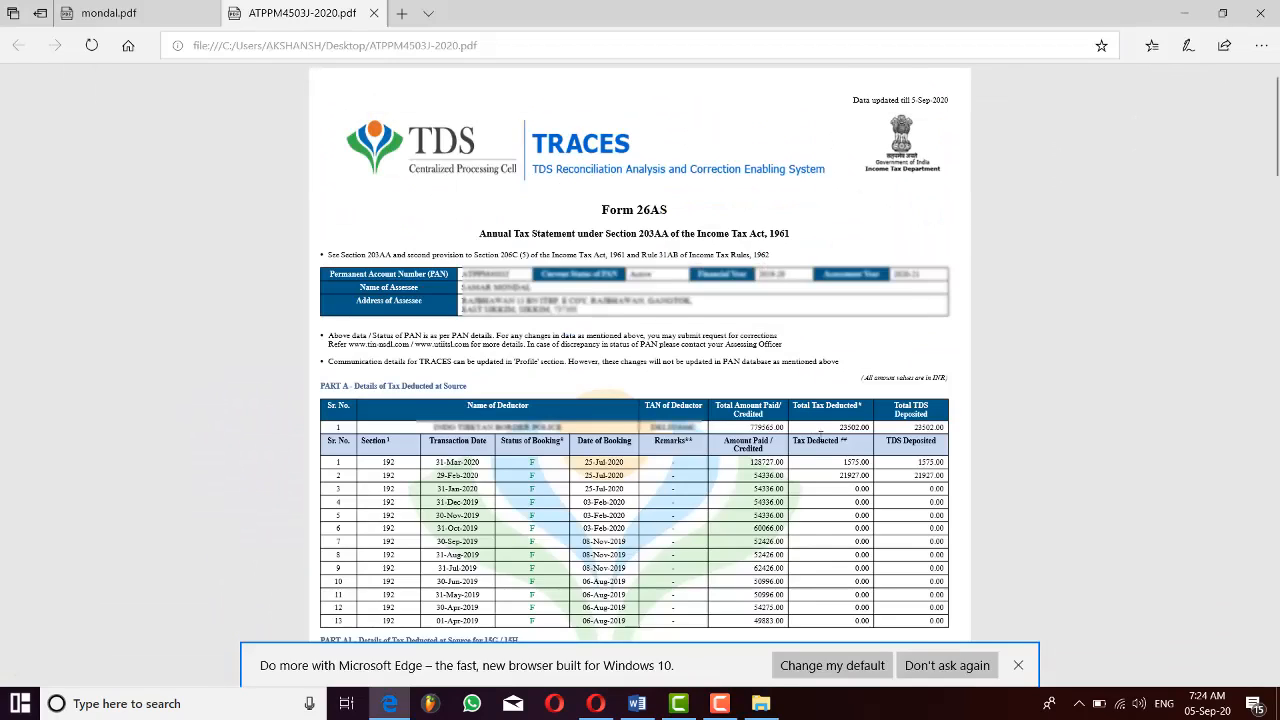
{"action": "left_click_drag", "start_coordinate": [837, 428], "coordinate": [869, 428]}
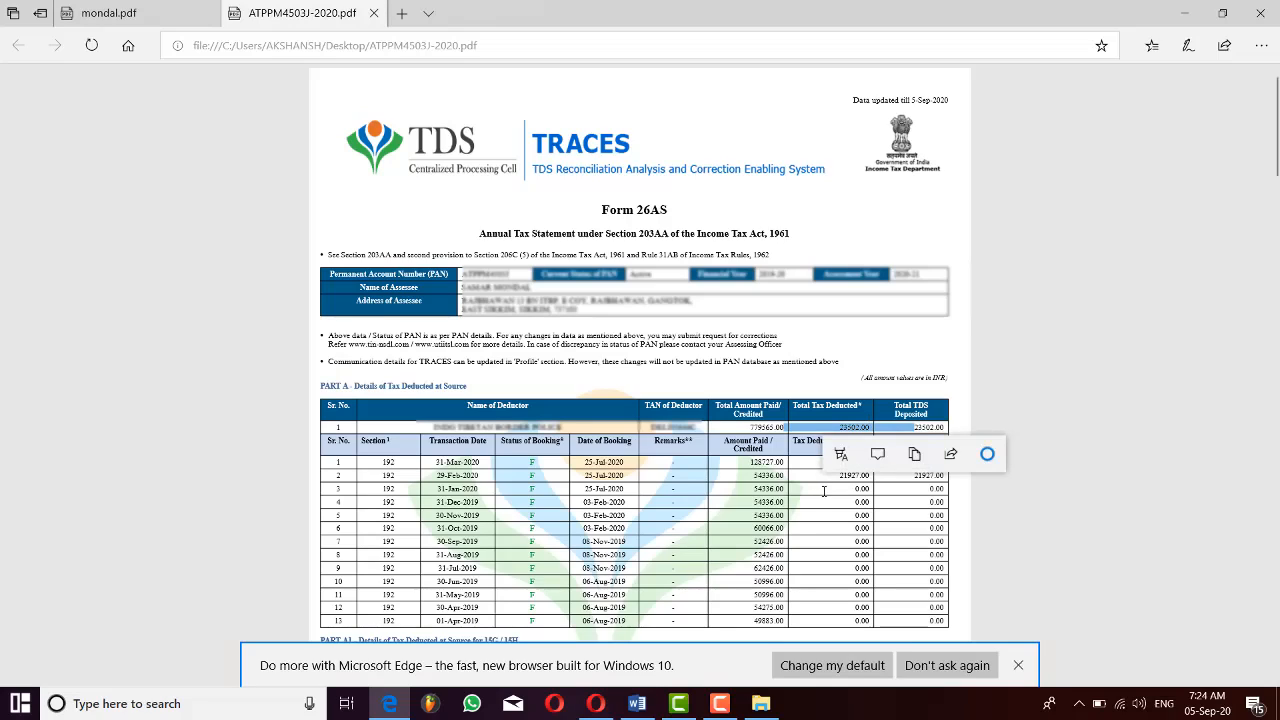
Return to the e-Filing portal's dashboard and open the Filing of Income Tax Return page
{"action": "left_click", "coordinate": [1181, 21]}
{"action": "left_click", "coordinate": [1183, 16]}
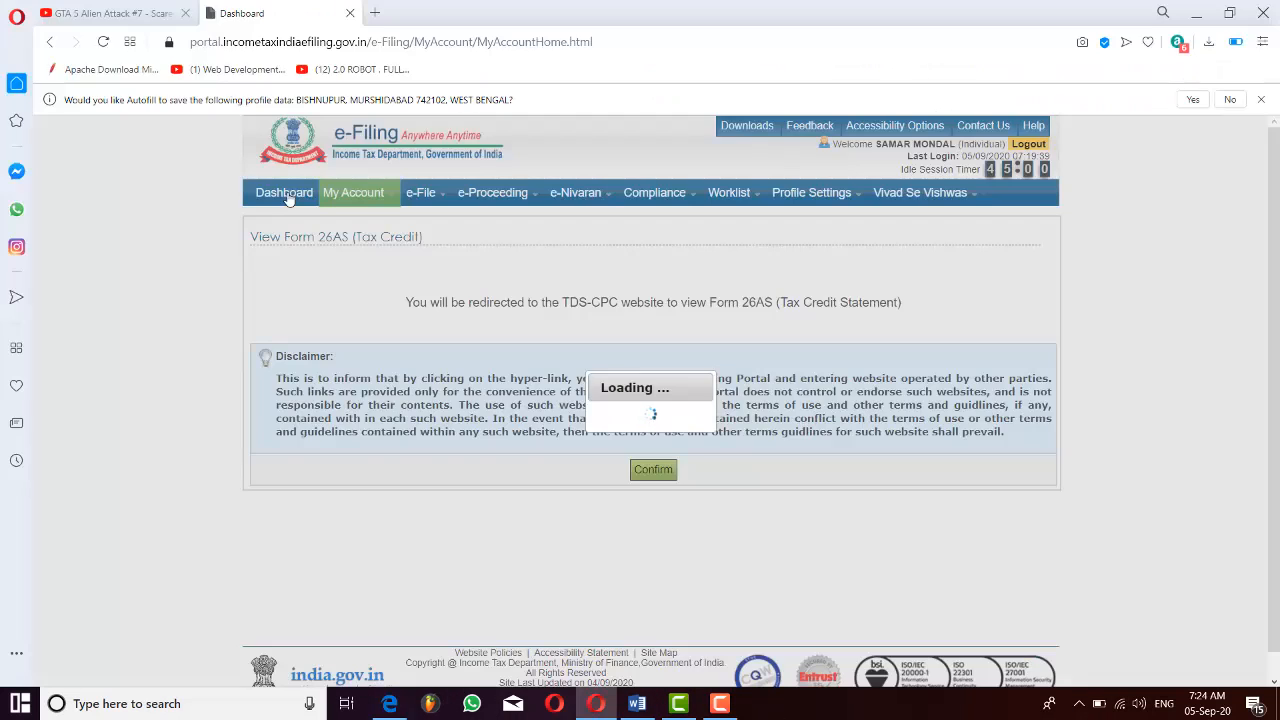
{"action": "left_click", "coordinate": [285, 193]}
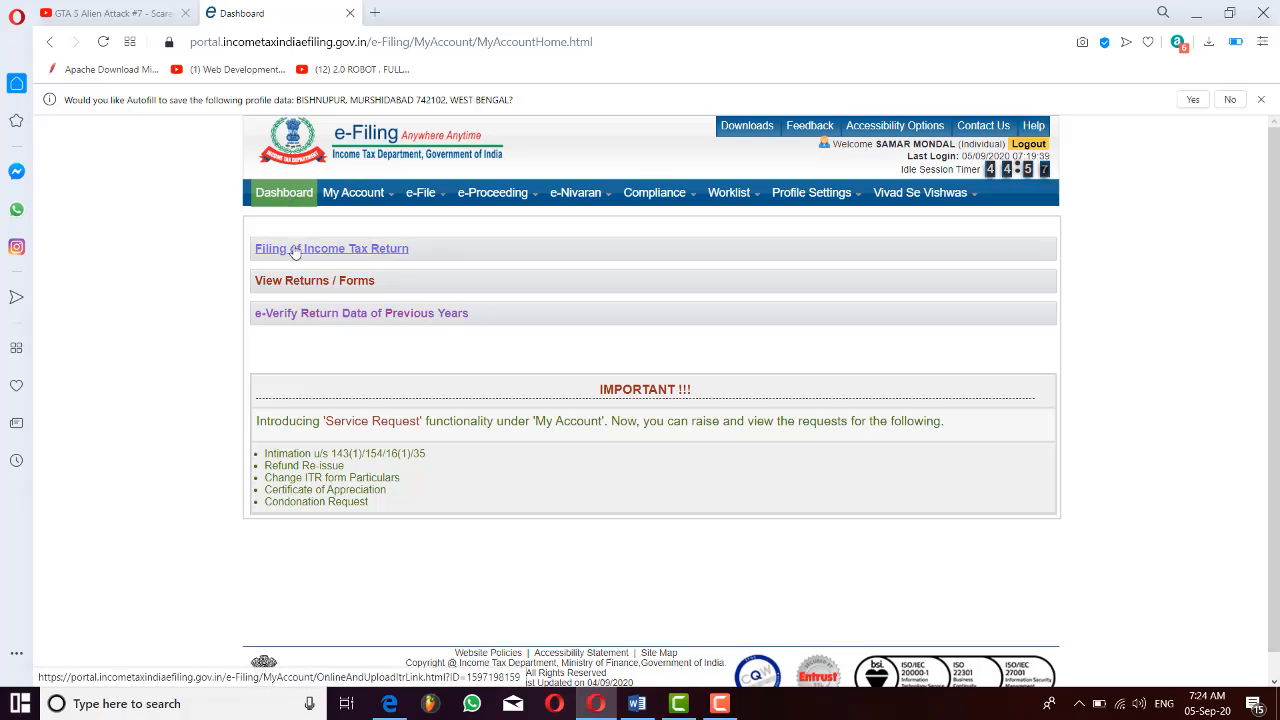
{"action": "left_click", "coordinate": [295, 250]}
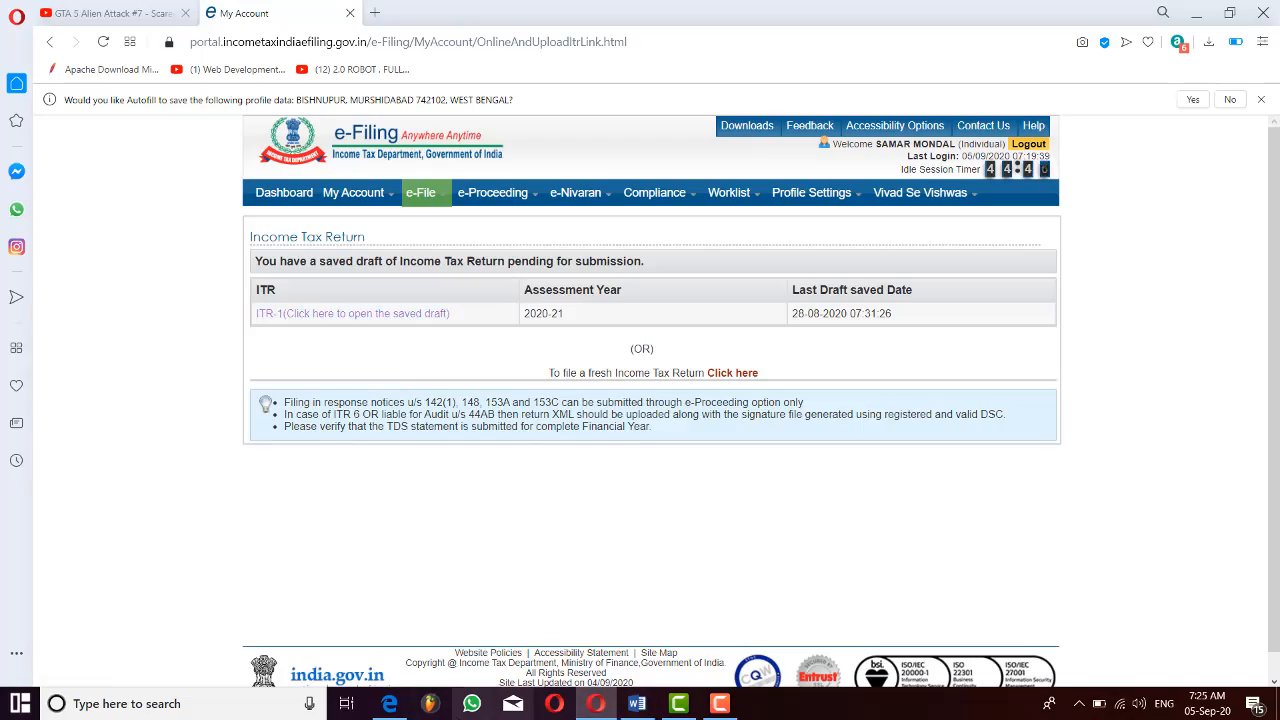
Switch to Microsoft Edge and read through the salary, exemption and deduction details in the Form 16 PDF
{"action": "left_click", "coordinate": [394, 706]}
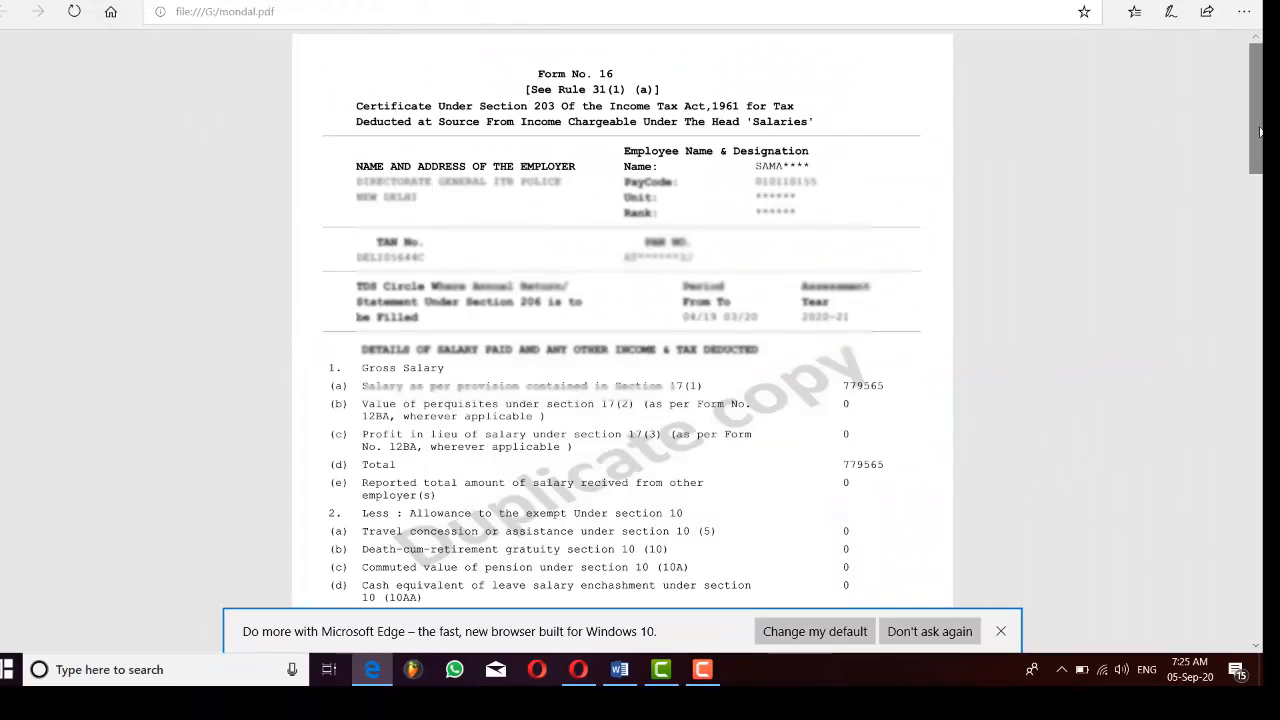
{"action": "left_click_drag", "start_coordinate": [1261, 148], "coordinate": [1232, 480]}
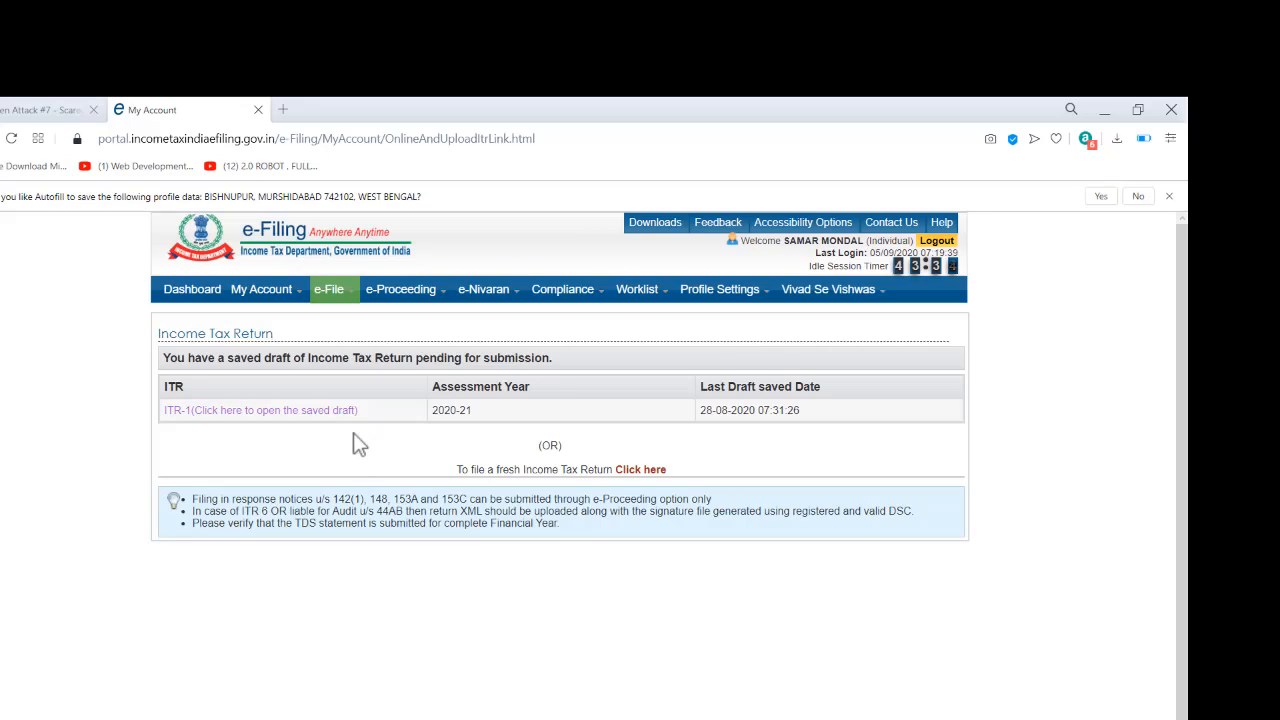
Start a fresh income tax return for assessment year 2020-21 with form ITR-1
{"action": "left_click", "coordinate": [645, 470]}
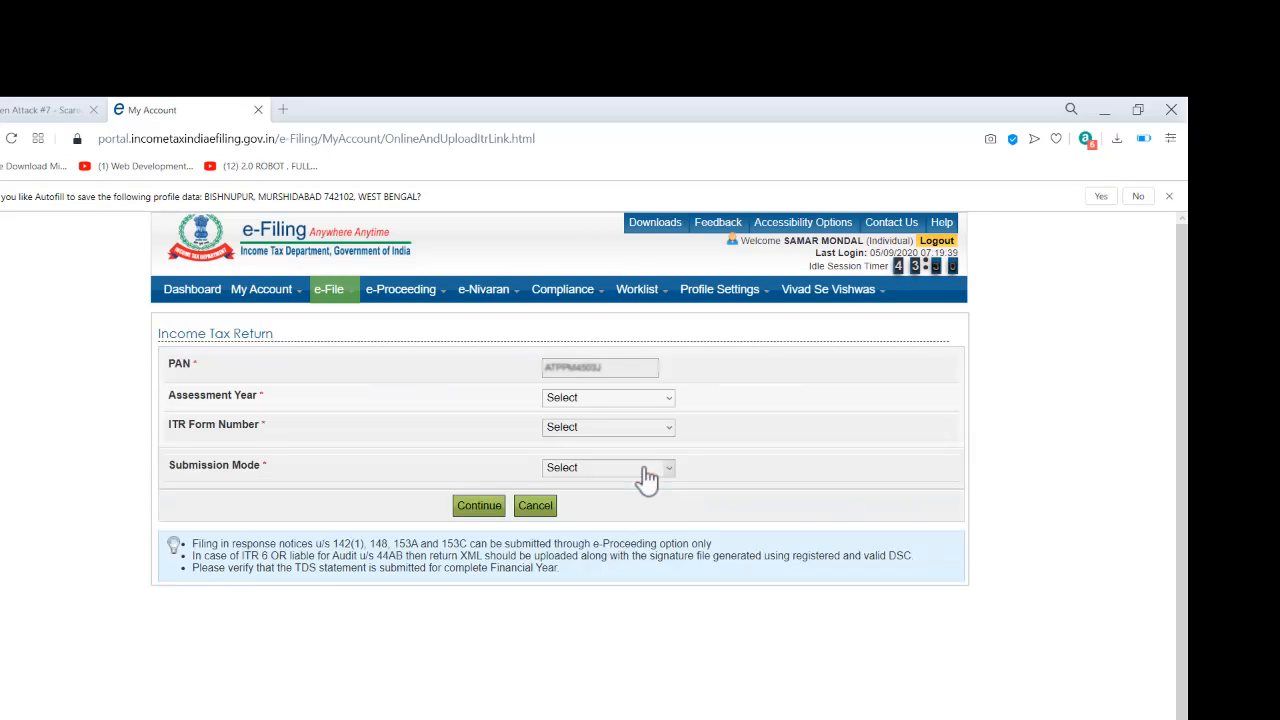
{"action": "left_click", "coordinate": [668, 397]}
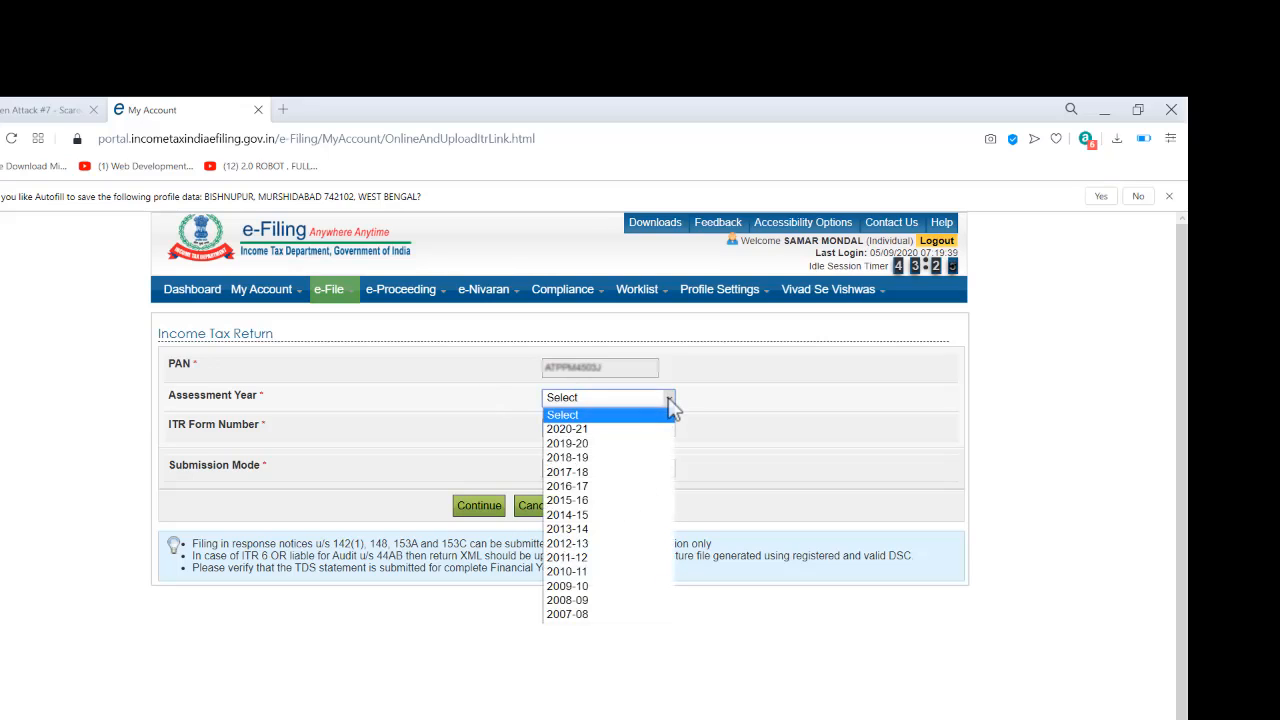
{"action": "left_click", "coordinate": [588, 427]}
{"action": "left_click", "coordinate": [609, 431]}
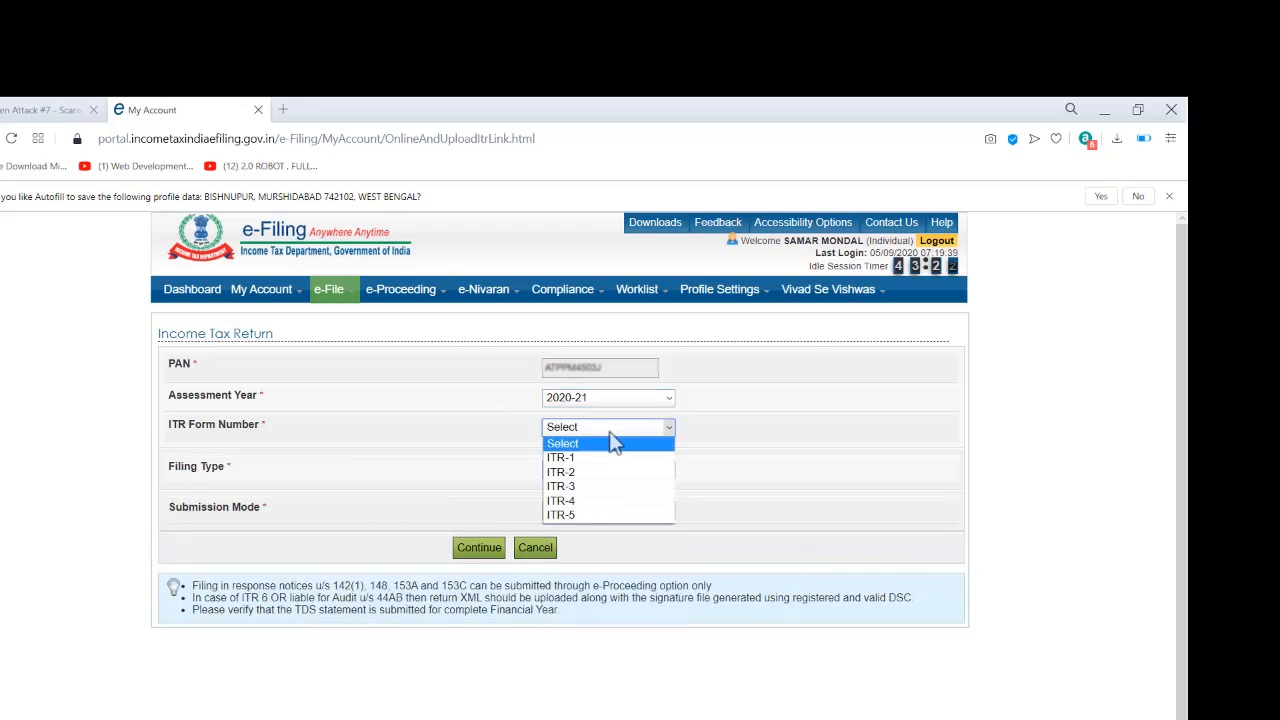
{"action": "left_click", "coordinate": [586, 455]}
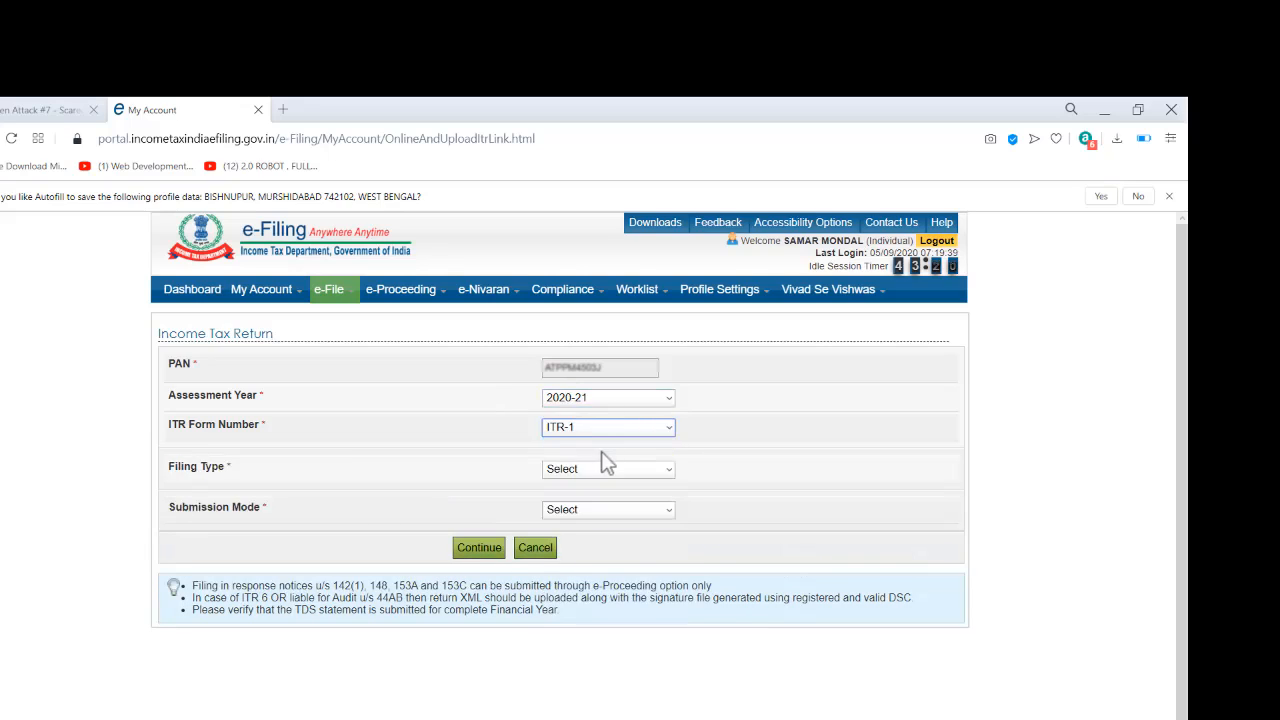
Set the filing type to Original/Revised Return and the submission mode to Prepare and Submit Online
{"action": "left_click", "coordinate": [634, 472]}
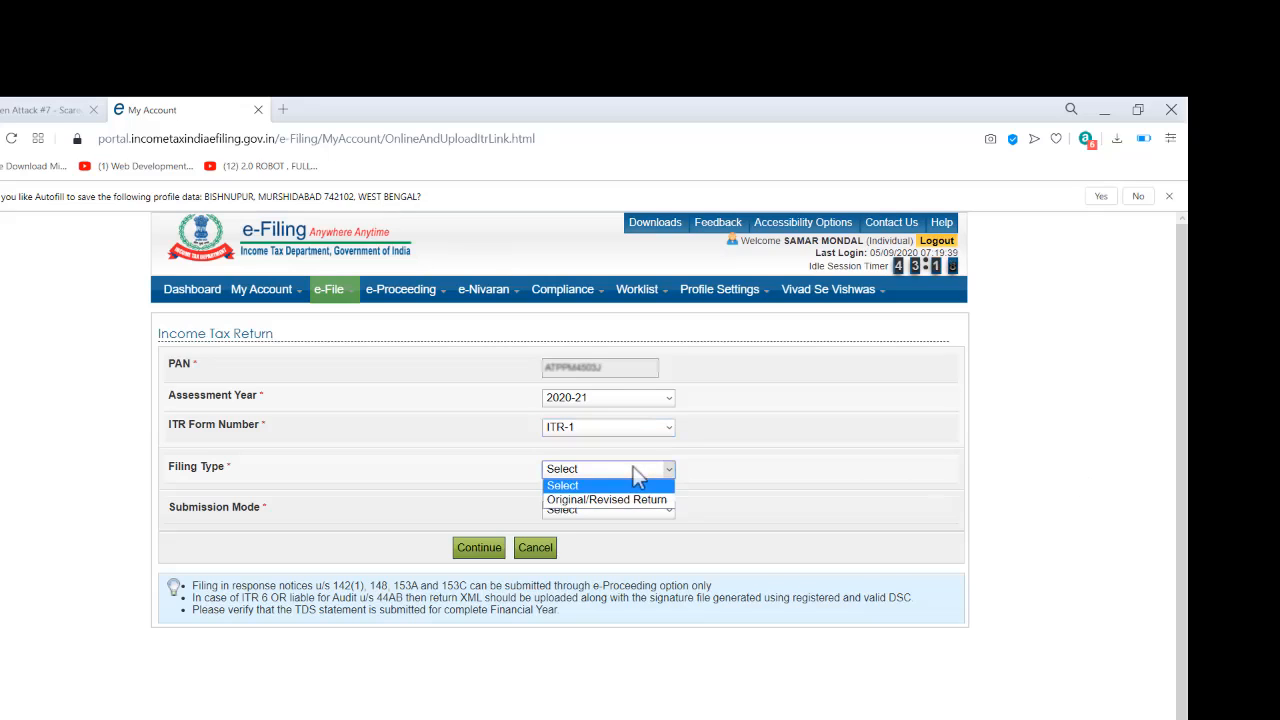
{"action": "left_click", "coordinate": [608, 500]}
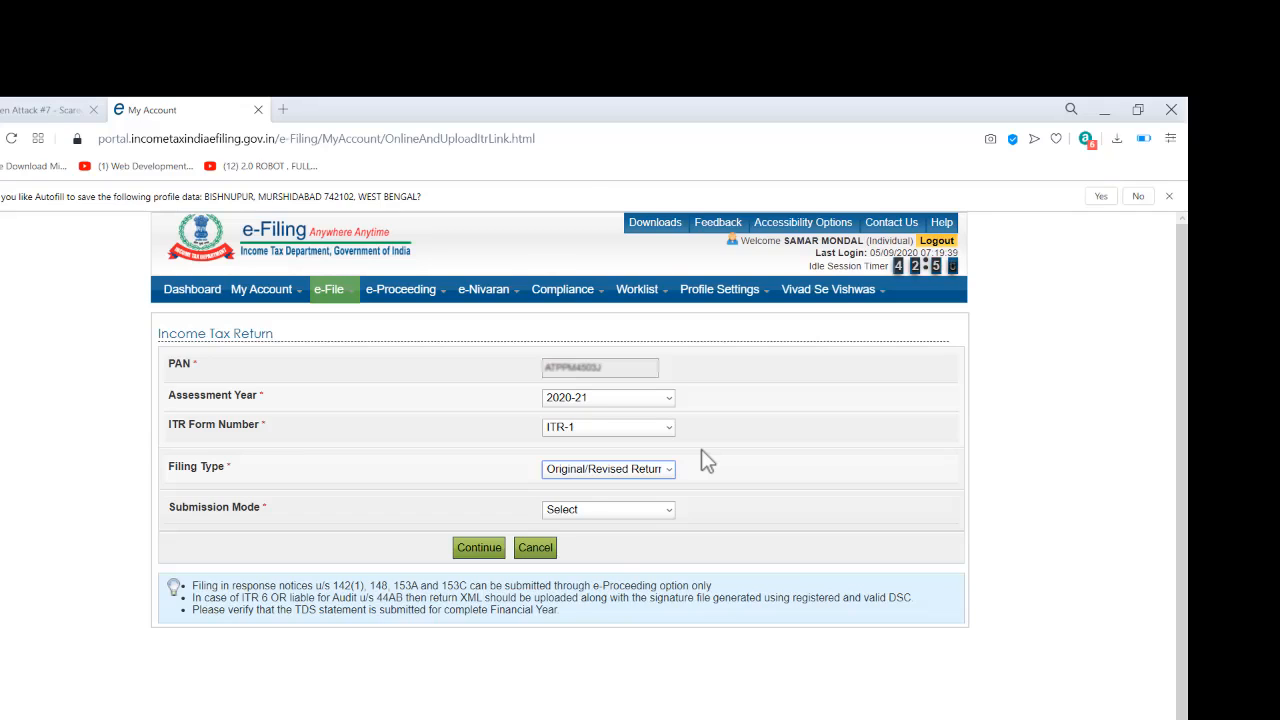
{"action": "left_click", "coordinate": [668, 470]}
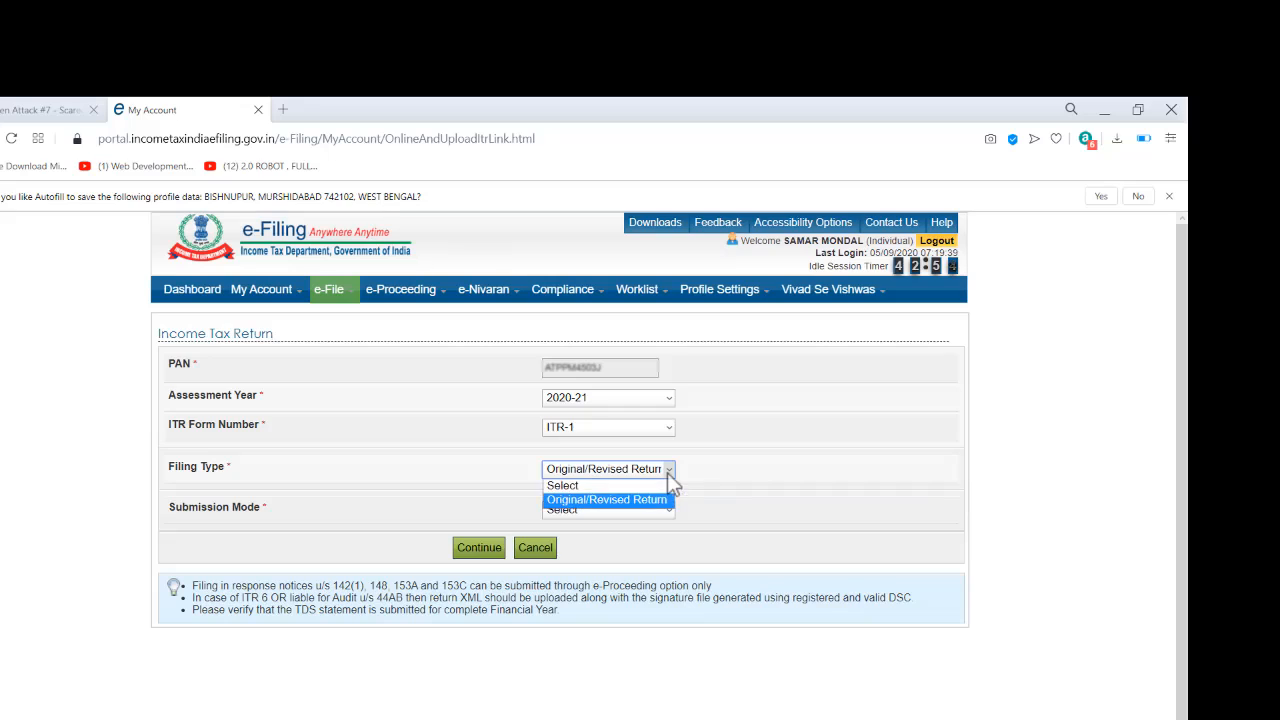
{"action": "left_click", "coordinate": [620, 503]}
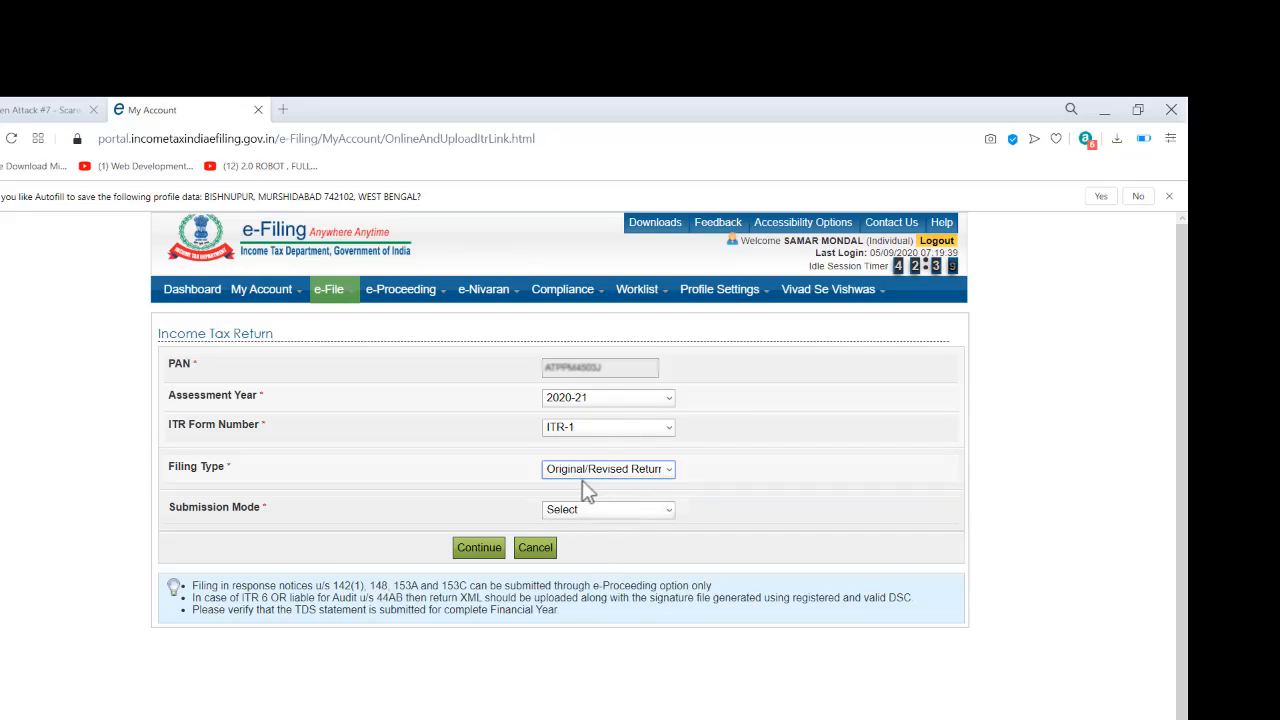
{"action": "left_click", "coordinate": [672, 472]}
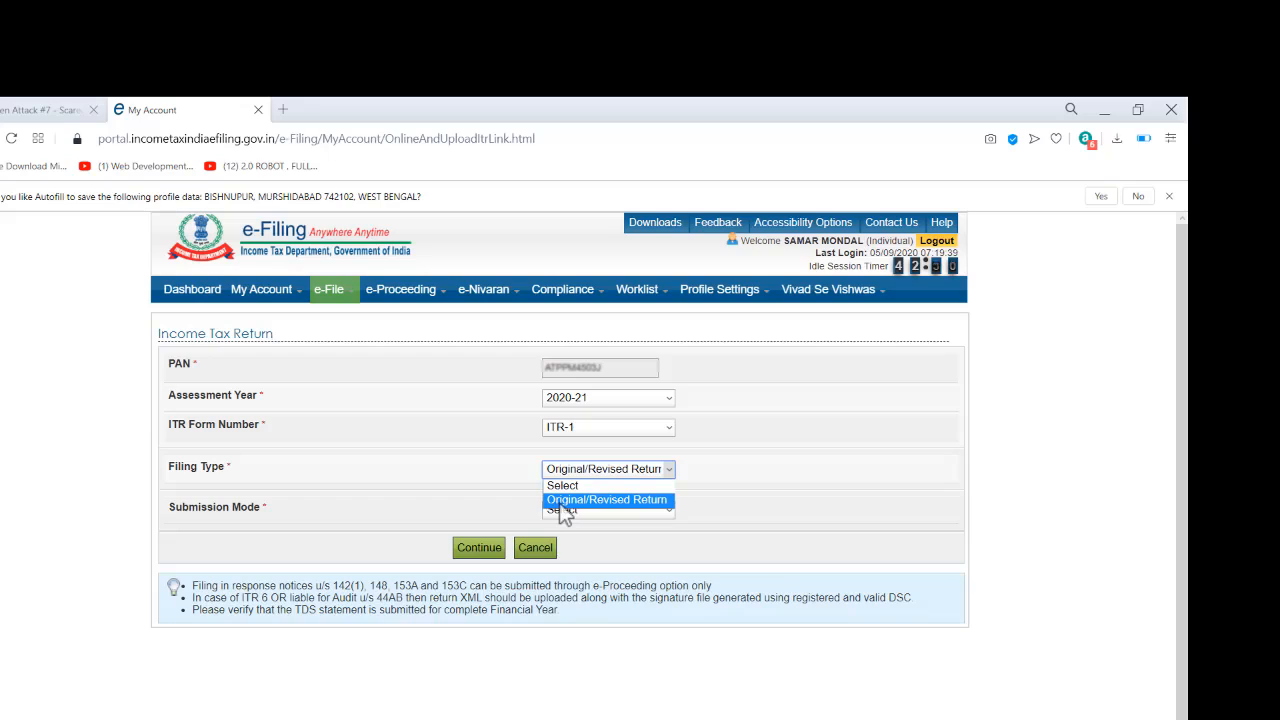
{"action": "left_click", "coordinate": [613, 501]}
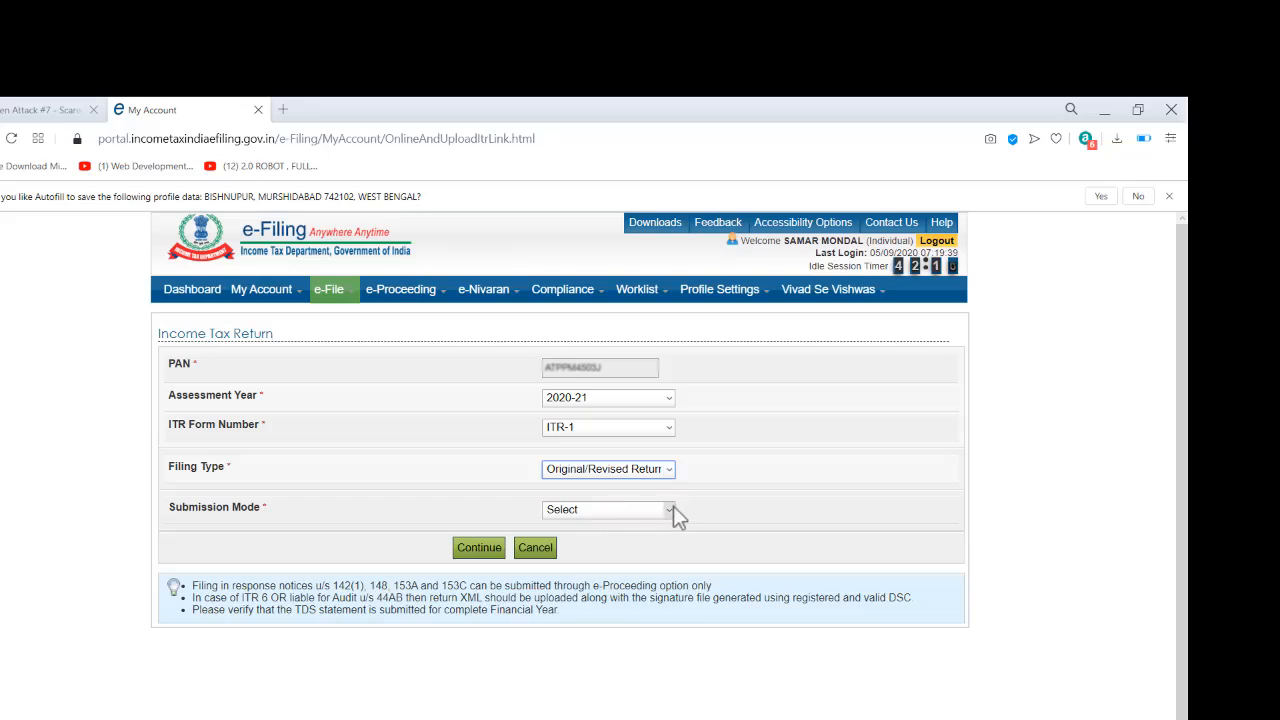
{"action": "left_click", "coordinate": [673, 509]}
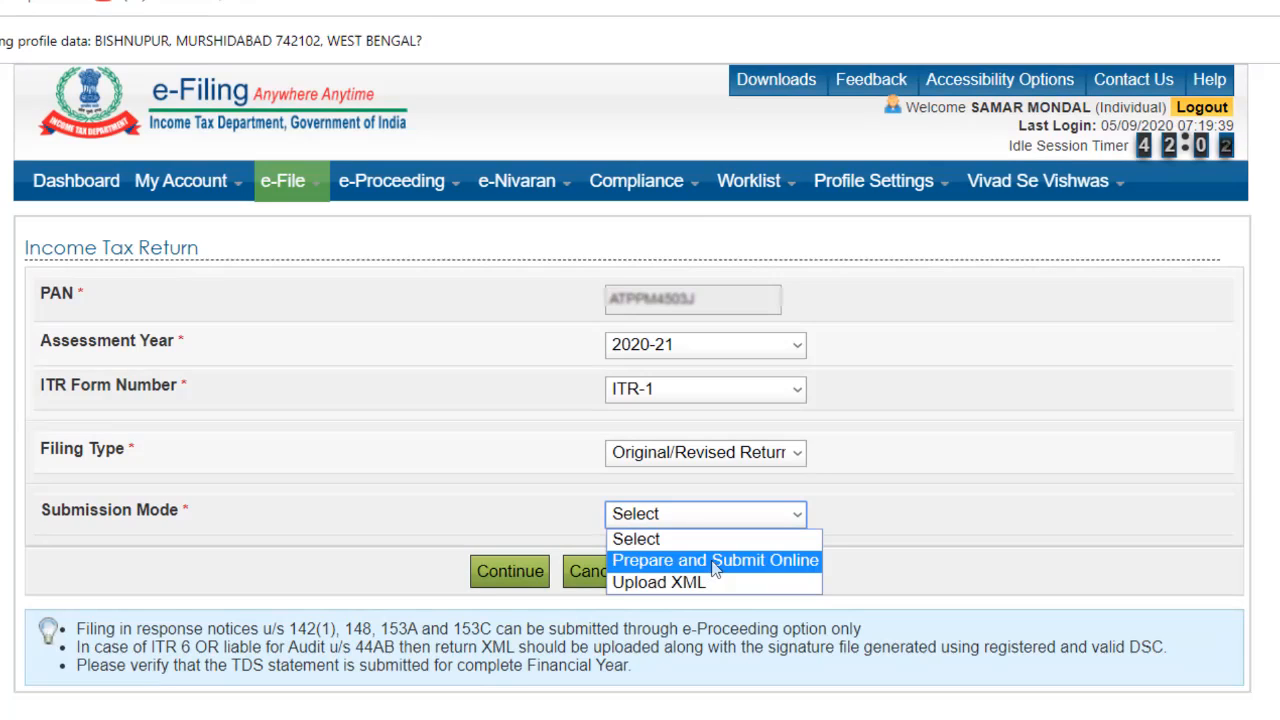
{"action": "left_click", "coordinate": [714, 562]}
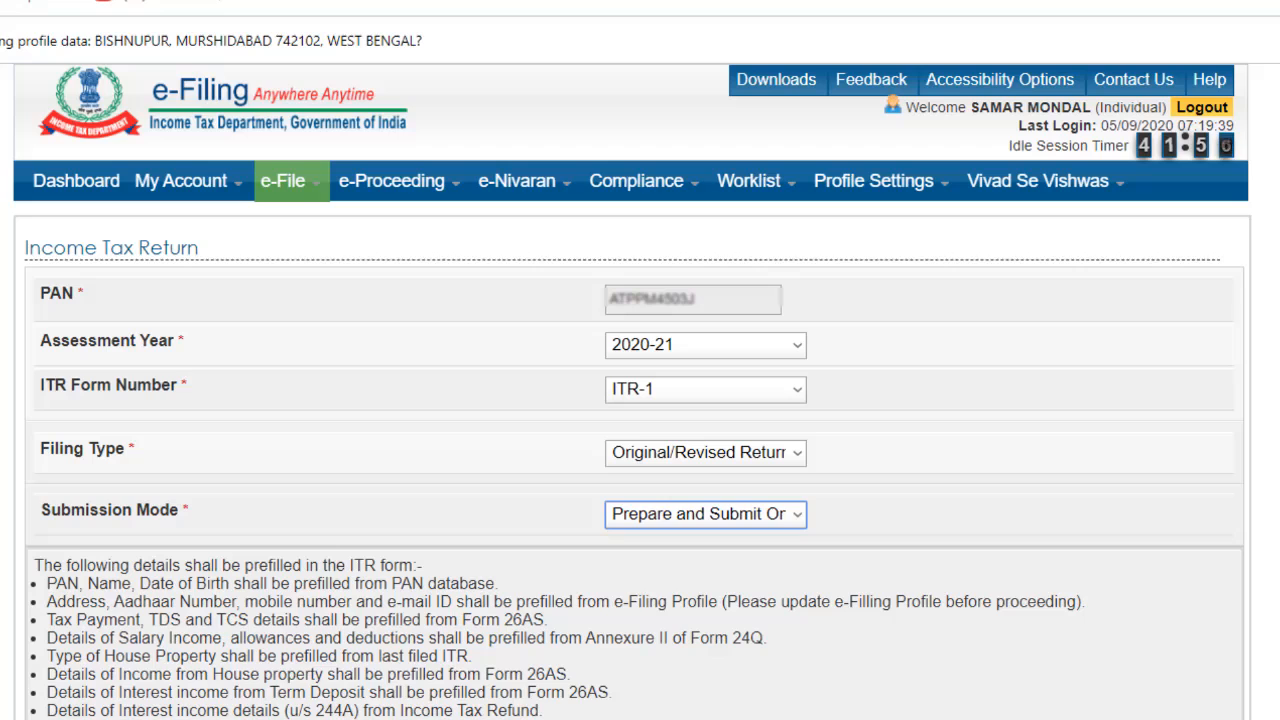
Select the prevalidated bank account for refund credit and agree to the prefill consent to open the ITR-1 form
{"action": "scroll", "coordinate": [640, 400], "scroll_direction": "down", "scroll_amount": 3}
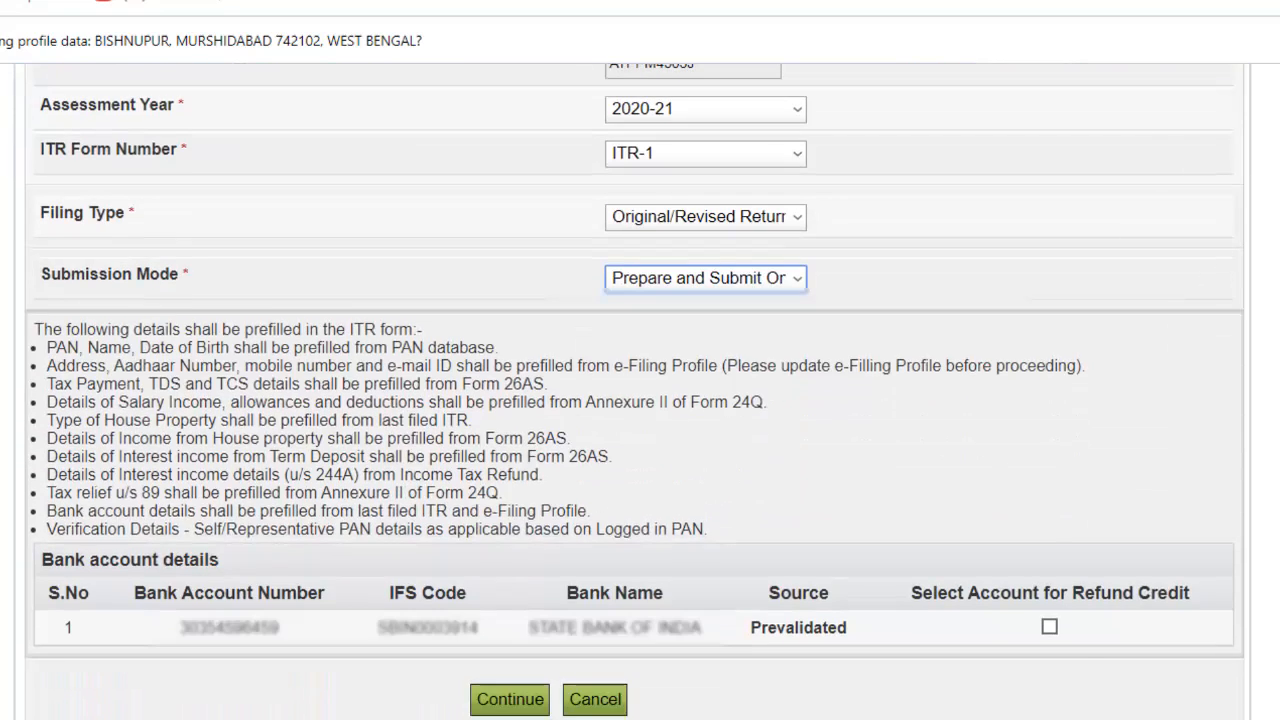
{"action": "left_click", "coordinate": [1049, 627]}
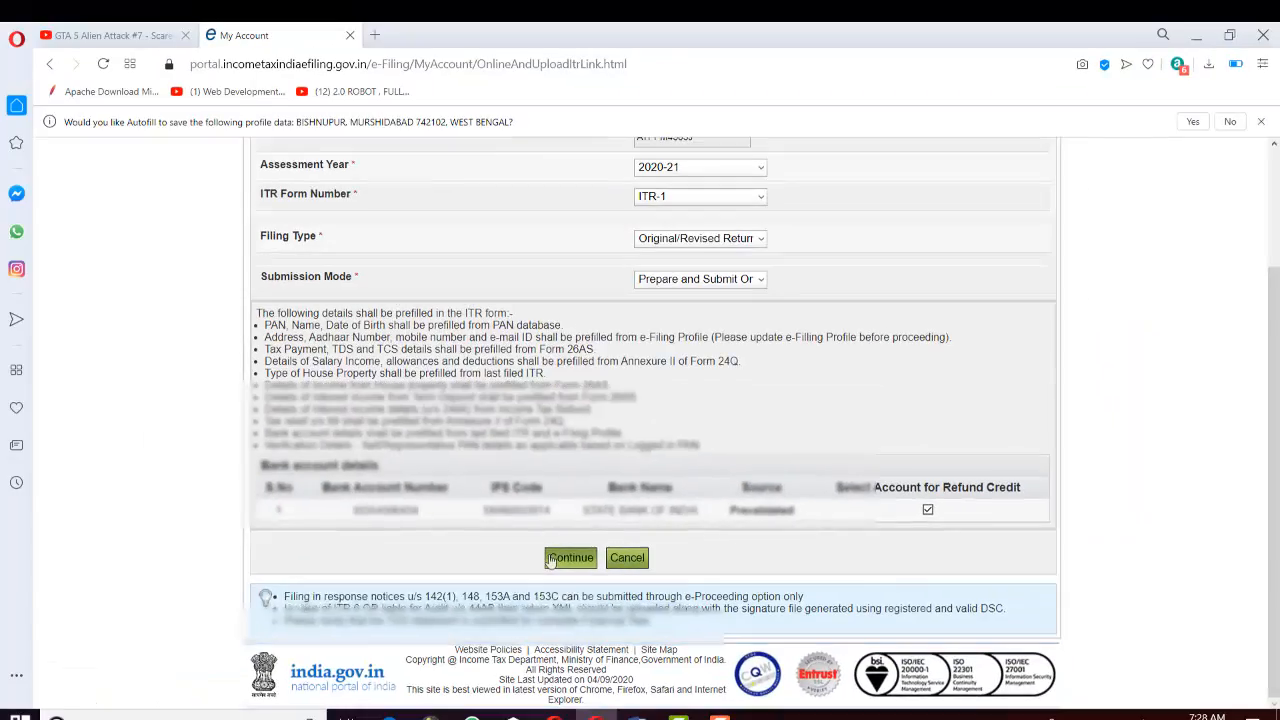
{"action": "left_click", "coordinate": [552, 559]}
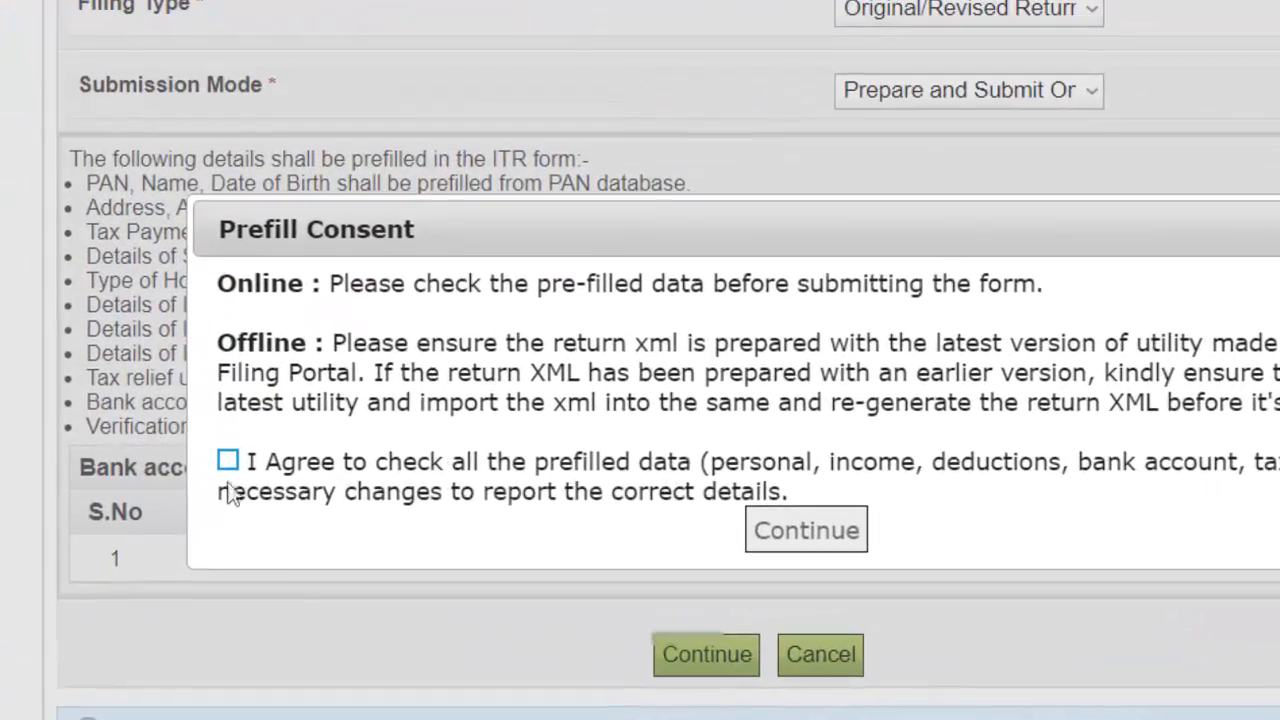
{"action": "left_click", "coordinate": [334, 463]}
{"action": "left_click", "coordinate": [800, 530]}
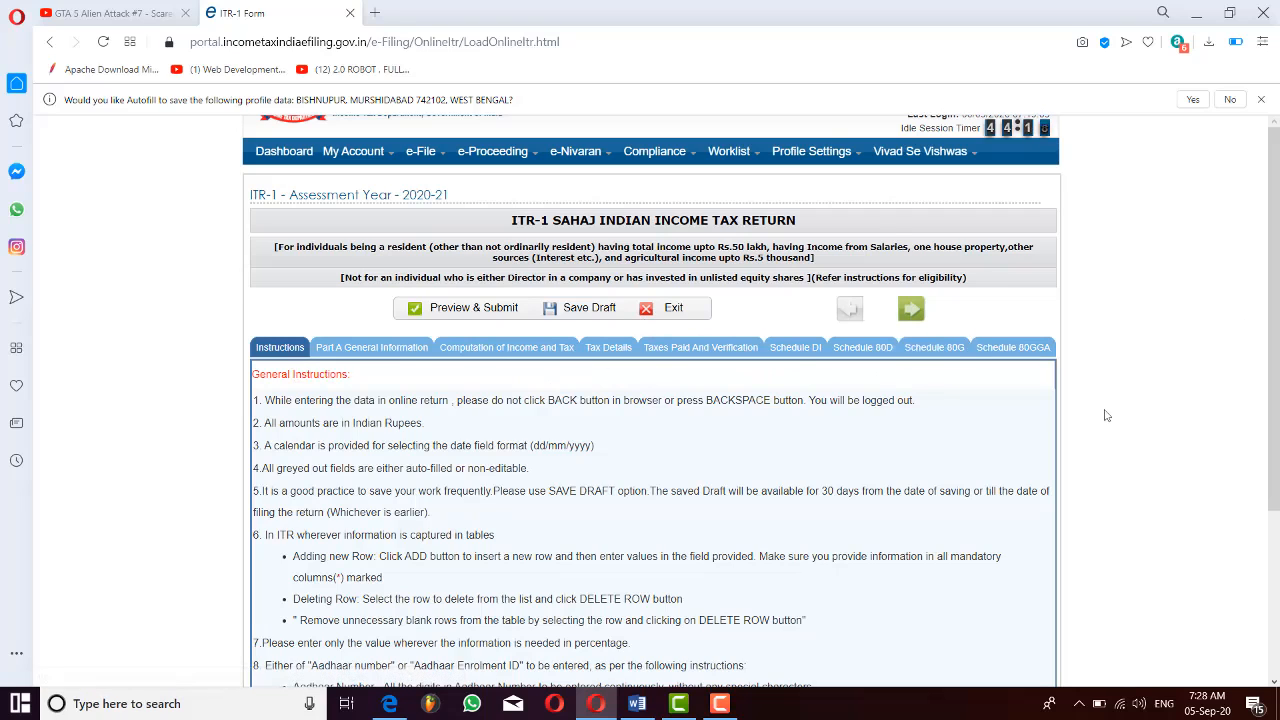
Read through the form's General Instructions and proceed to Part A General Information
{"action": "left_click_drag", "start_coordinate": [1276, 312], "coordinate": [1276, 480]}
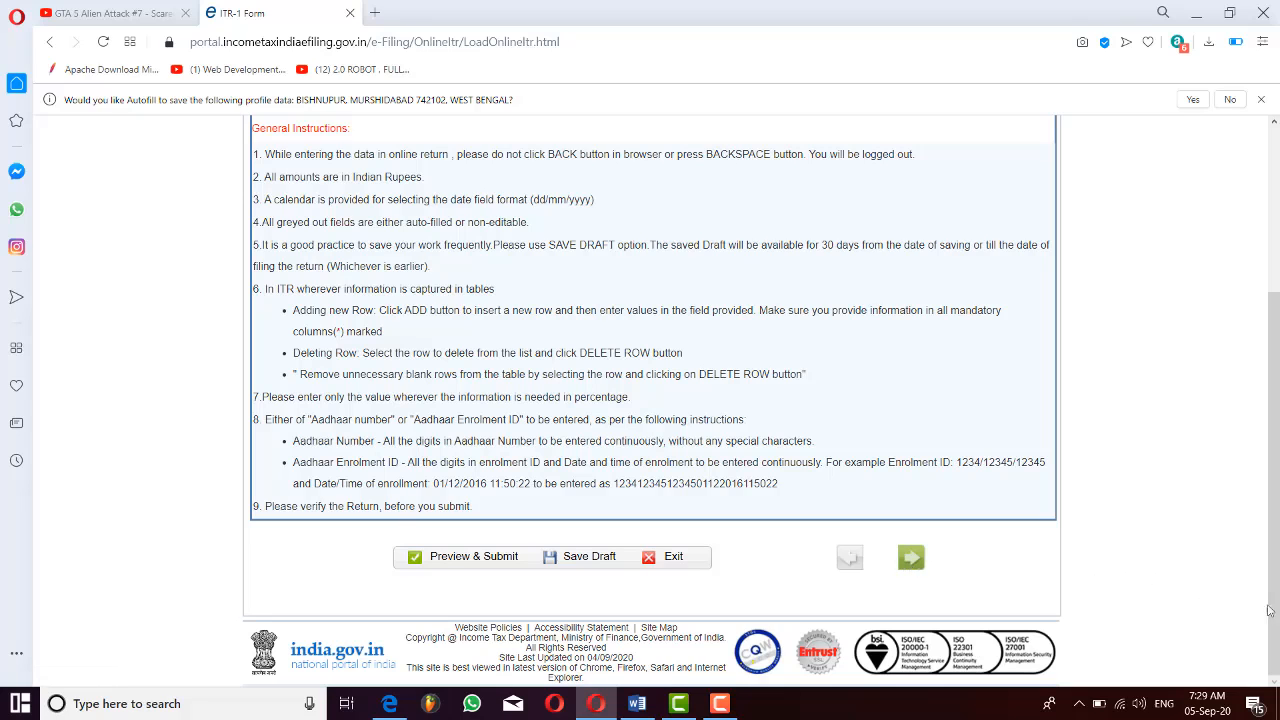
{"action": "left_click_drag", "start_coordinate": [1275, 610], "coordinate": [1275, 446]}
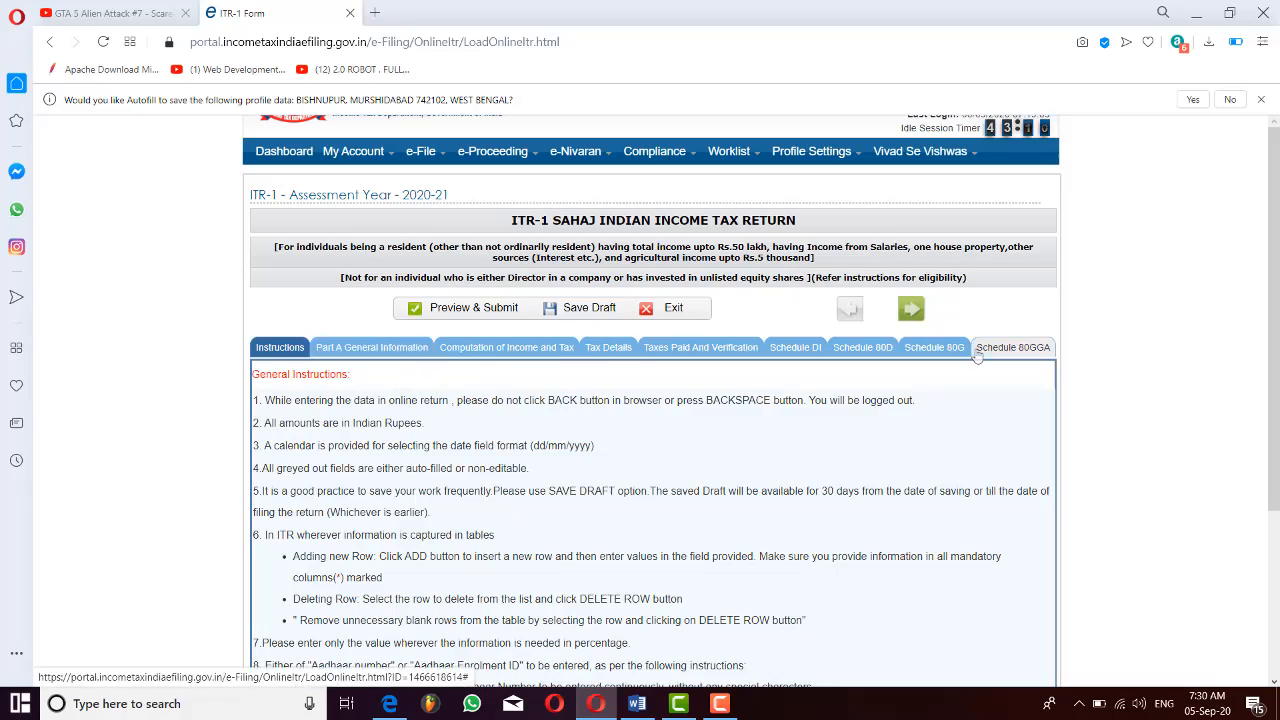
{"action": "left_click", "coordinate": [911, 310]}
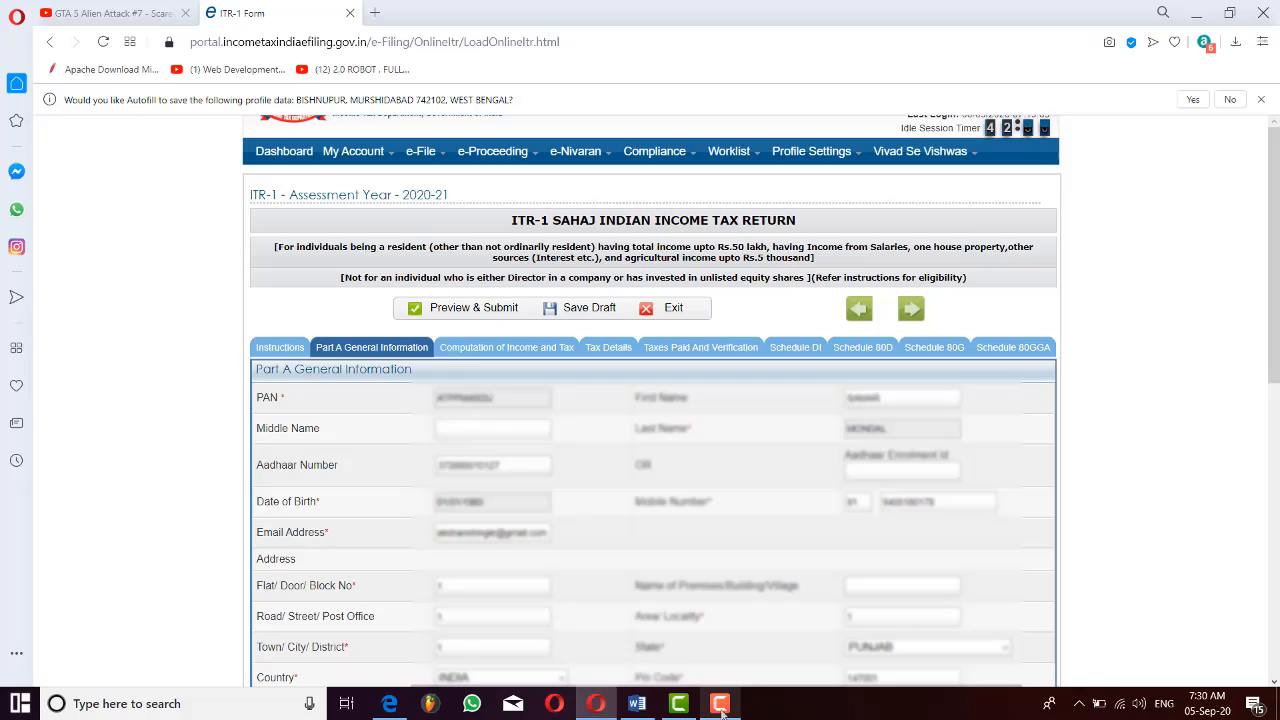
Set the nature of employment to Central Government and the filing section to 139(1)-On or before due date
{"action": "left_click", "coordinate": [513, 434]}
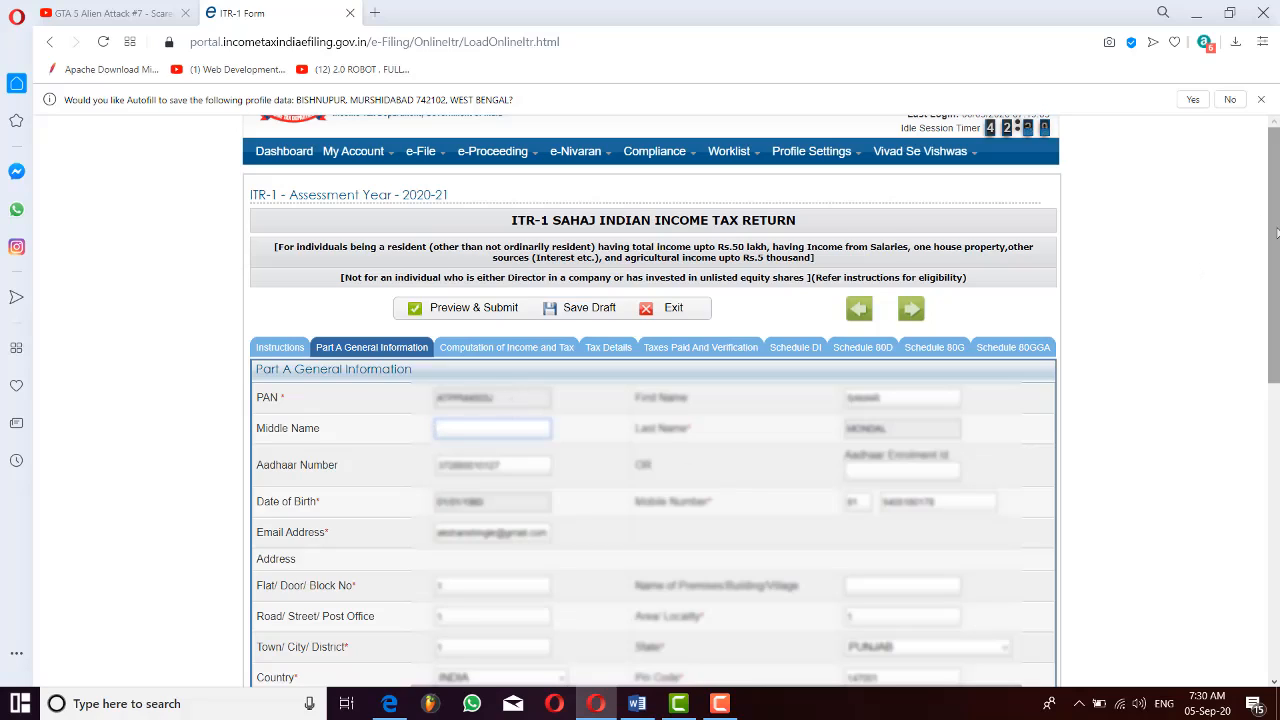
{"action": "left_click_drag", "start_coordinate": [1277, 220], "coordinate": [1266, 461]}
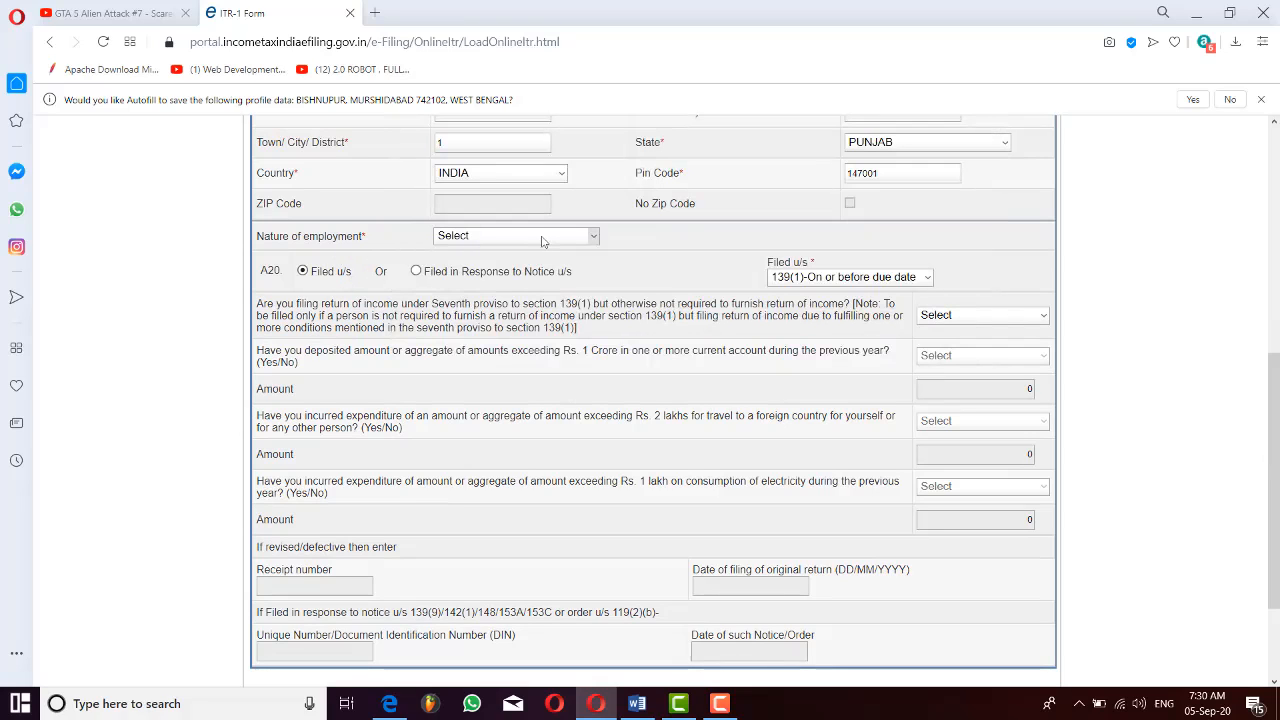
{"action": "left_click", "coordinate": [596, 236]}
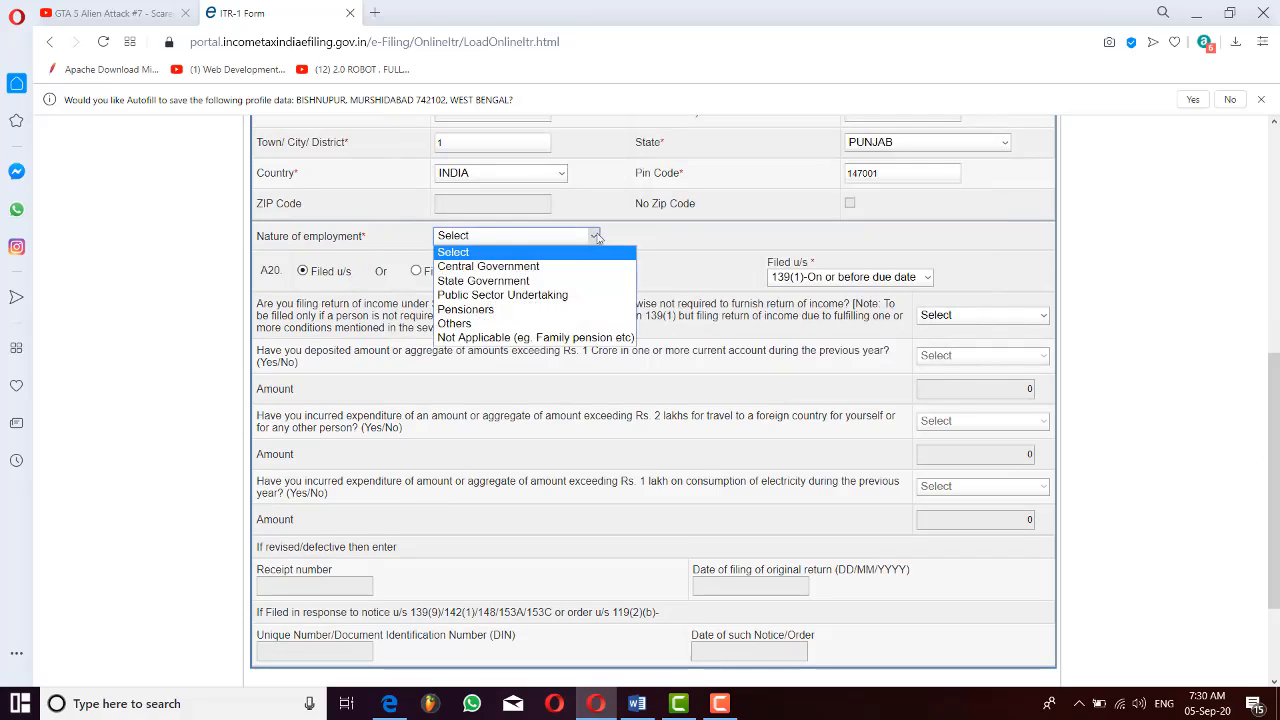
{"action": "left_click", "coordinate": [548, 267]}
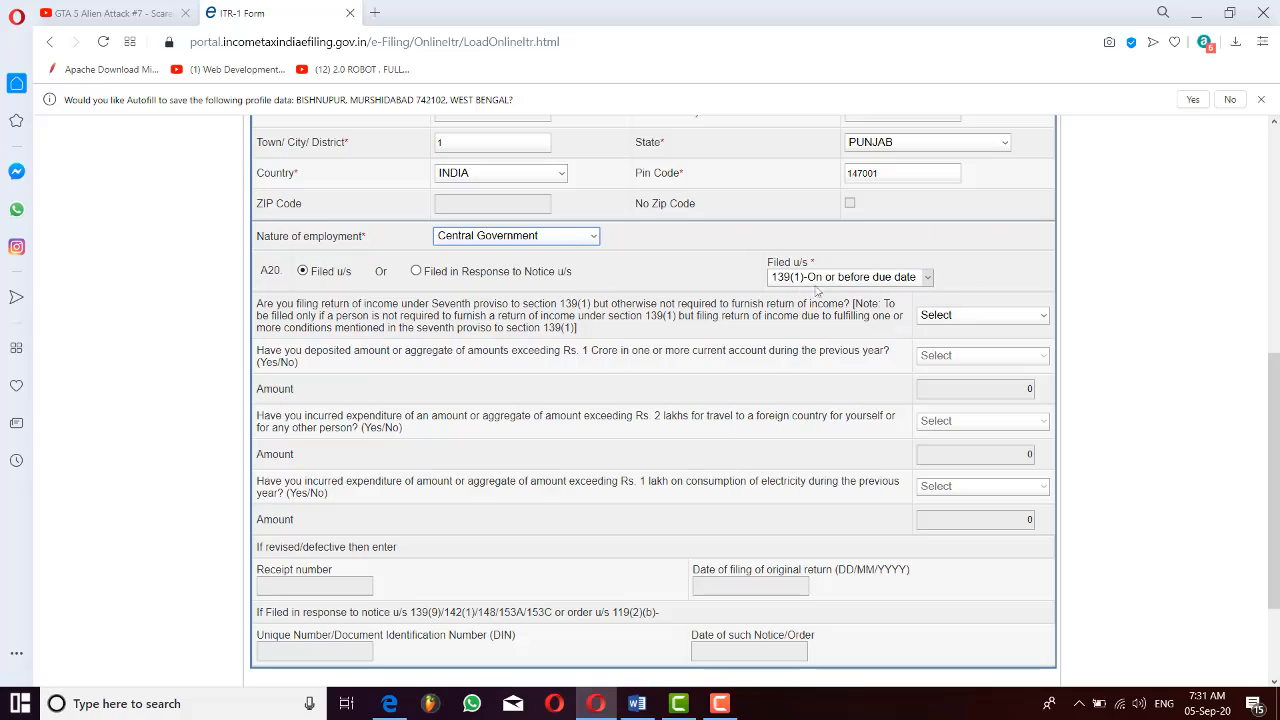
{"action": "left_click", "coordinate": [928, 278]}
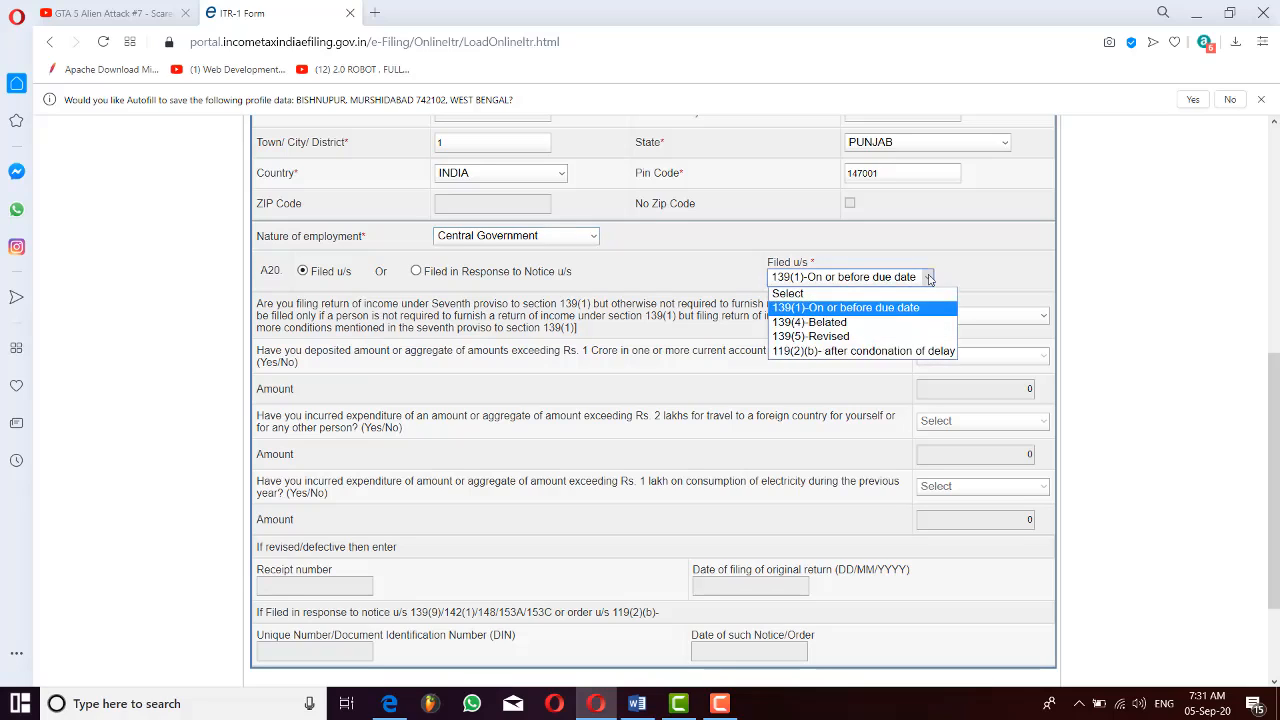
{"action": "left_click", "coordinate": [875, 308]}
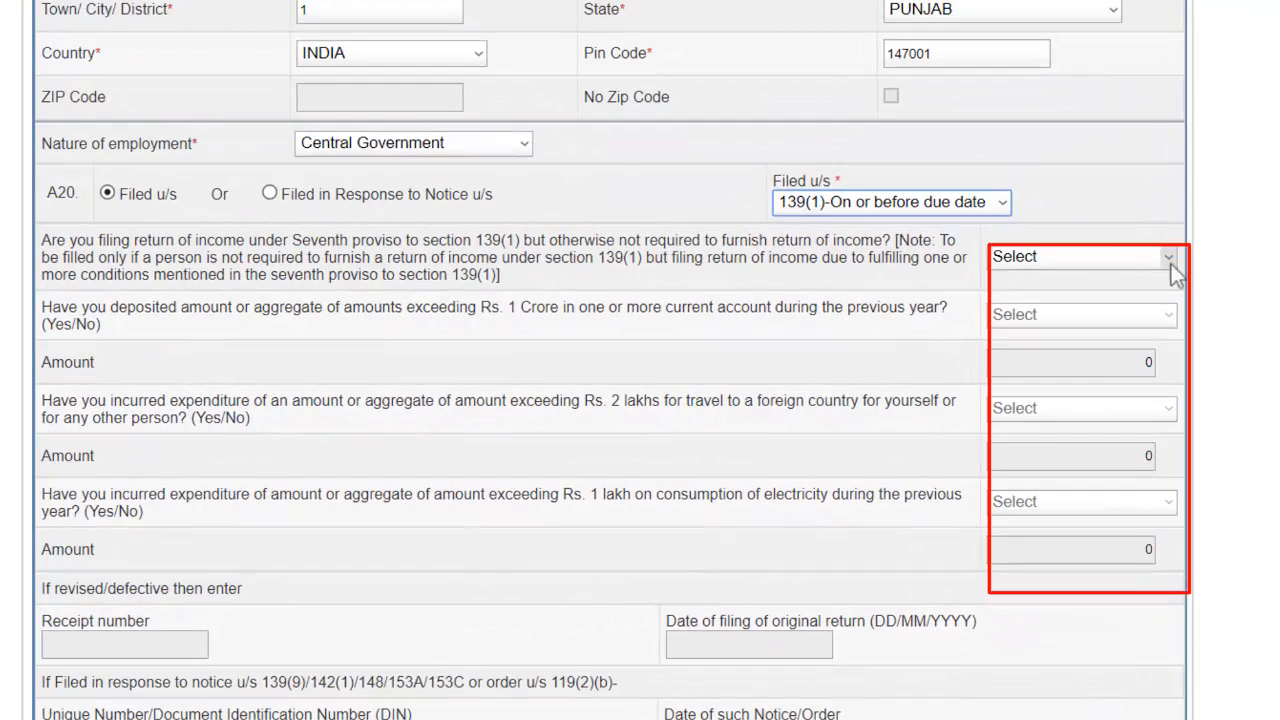
Answer NO to filing under the seventh proviso to section 139(1) and dismiss the notice
{"action": "left_click", "coordinate": [1168, 259]}
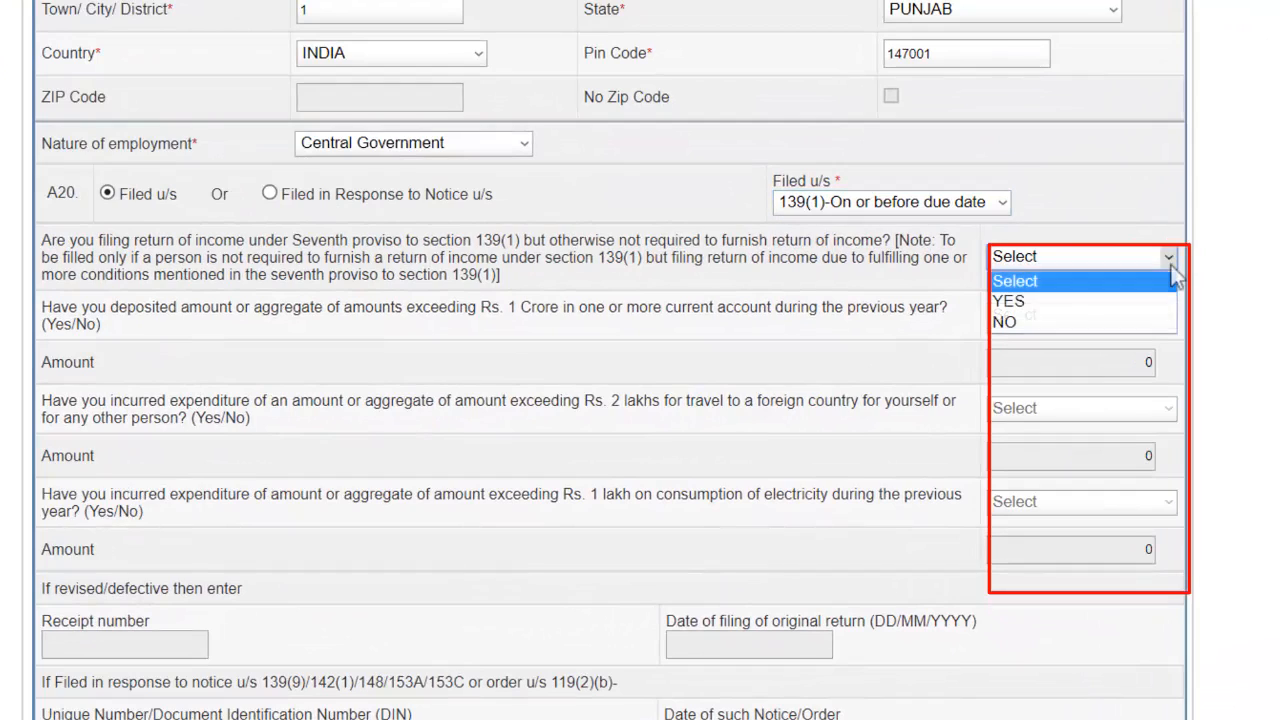
{"action": "left_click", "coordinate": [1036, 316]}
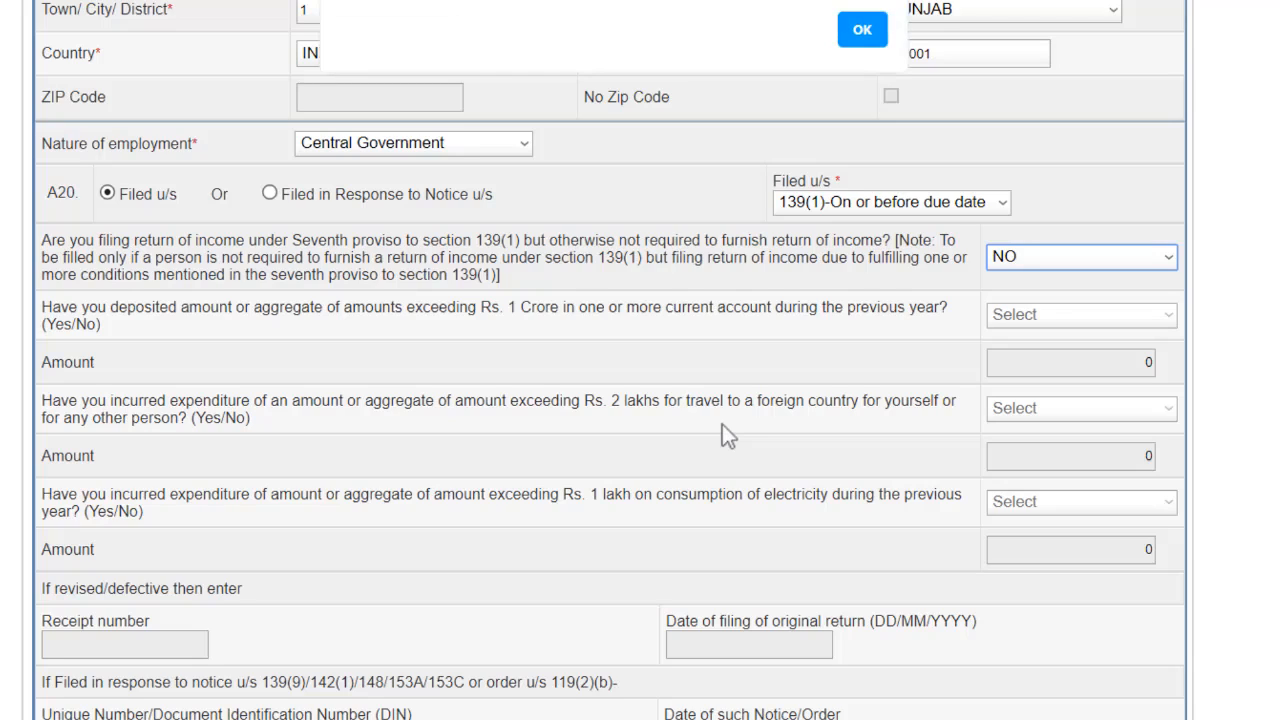
{"action": "left_click", "coordinate": [850, 35]}
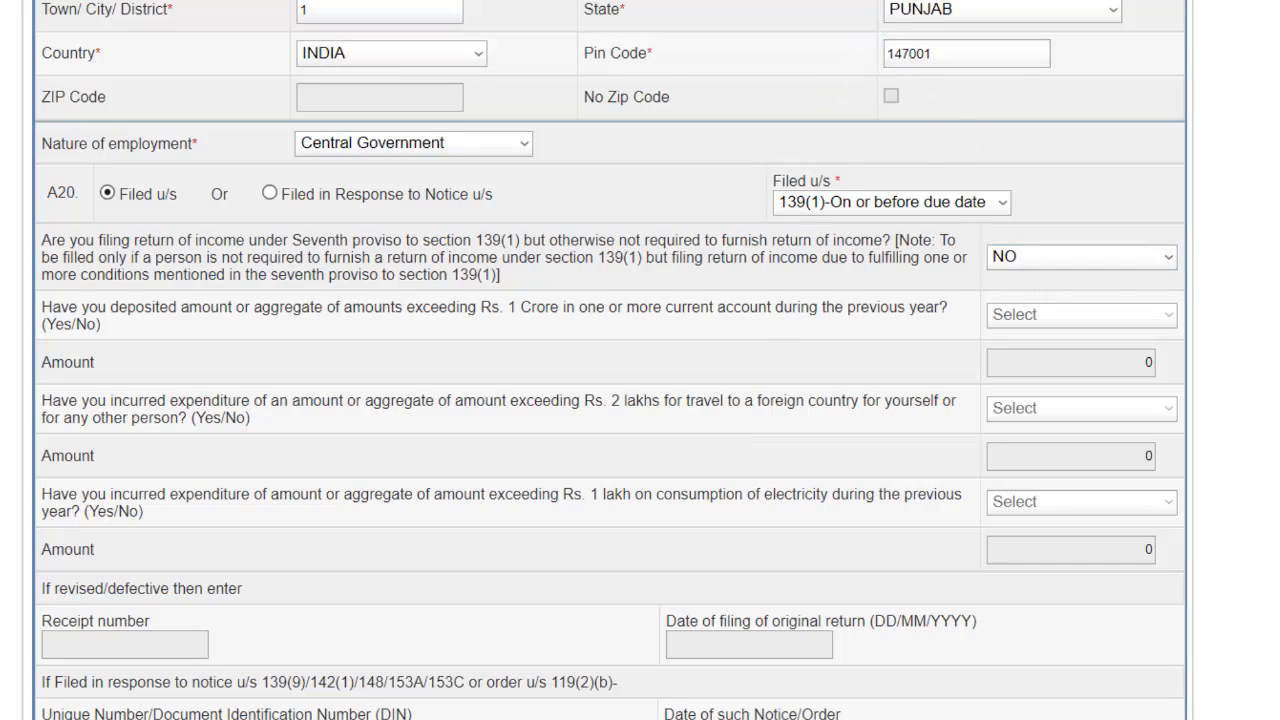
Try YES for the seventh proviso and the Rs. 1 crore deposit question, and return the seventh proviso answer to NO
{"action": "left_click", "coordinate": [1082, 257]}
{"action": "scroll", "coordinate": [607, 360], "scroll_direction": "down", "scroll_amount": 3}
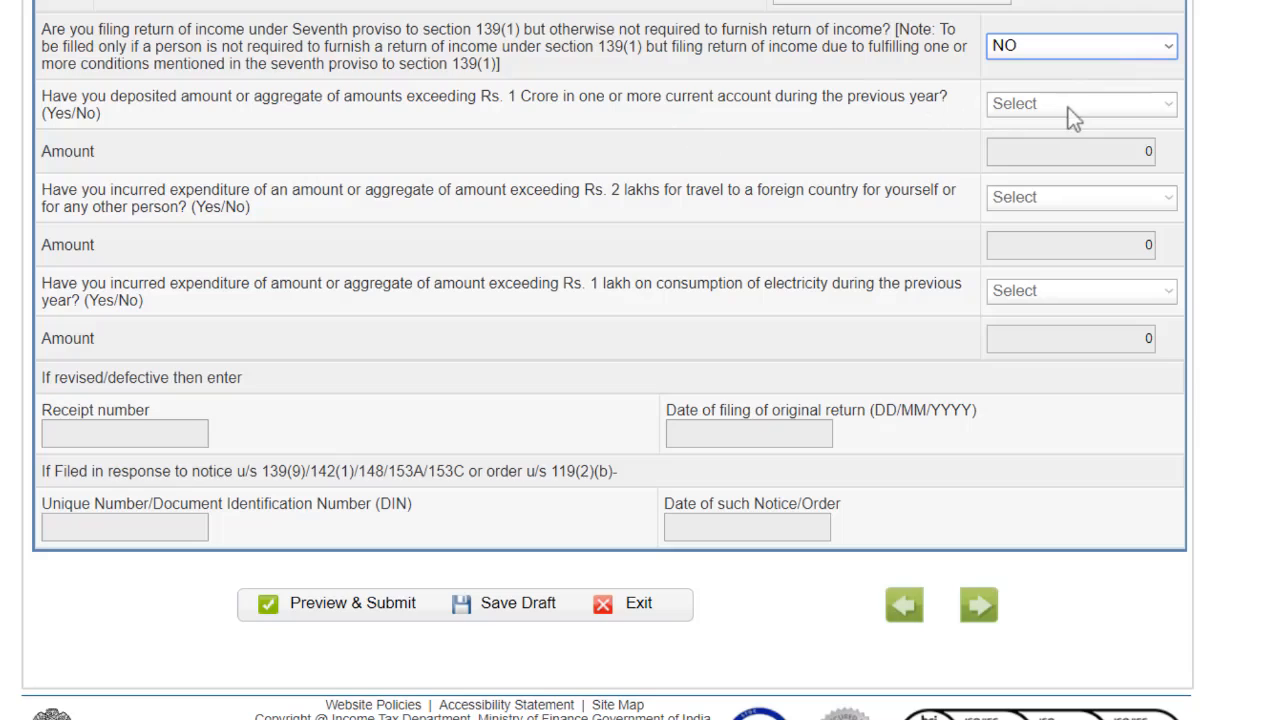
{"action": "left_click", "coordinate": [1154, 48]}
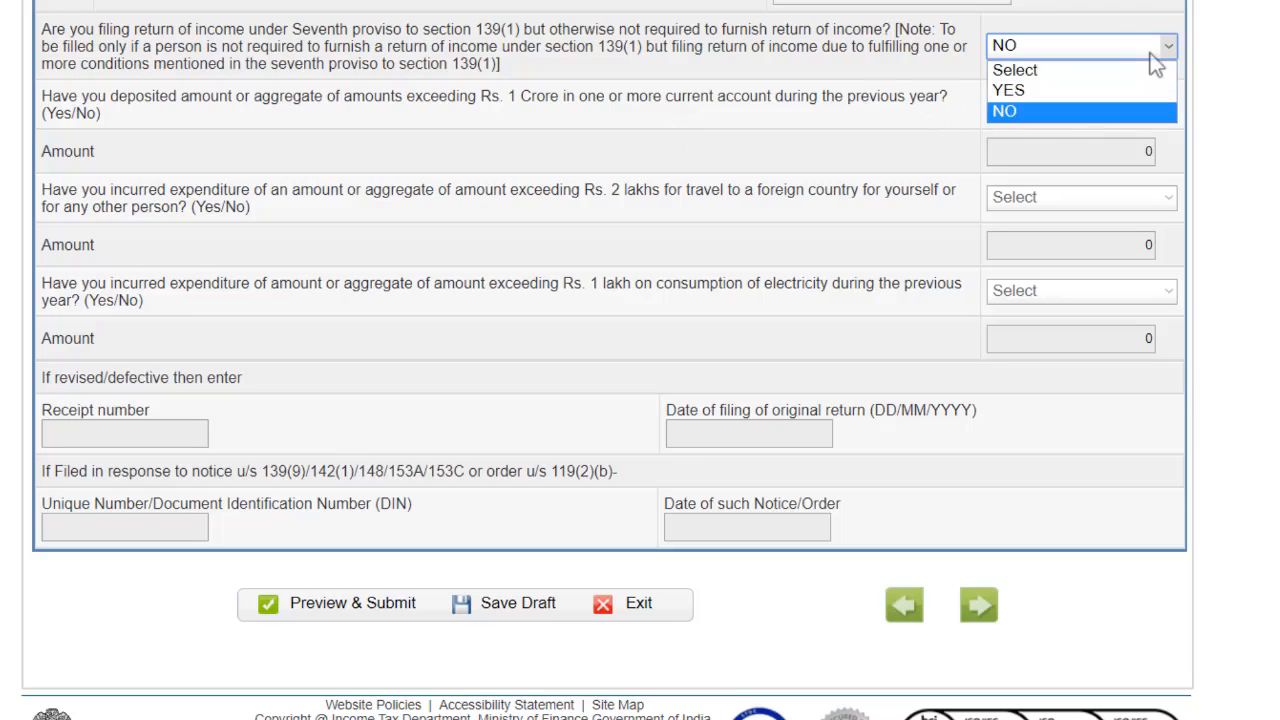
{"action": "left_click", "coordinate": [1055, 92]}
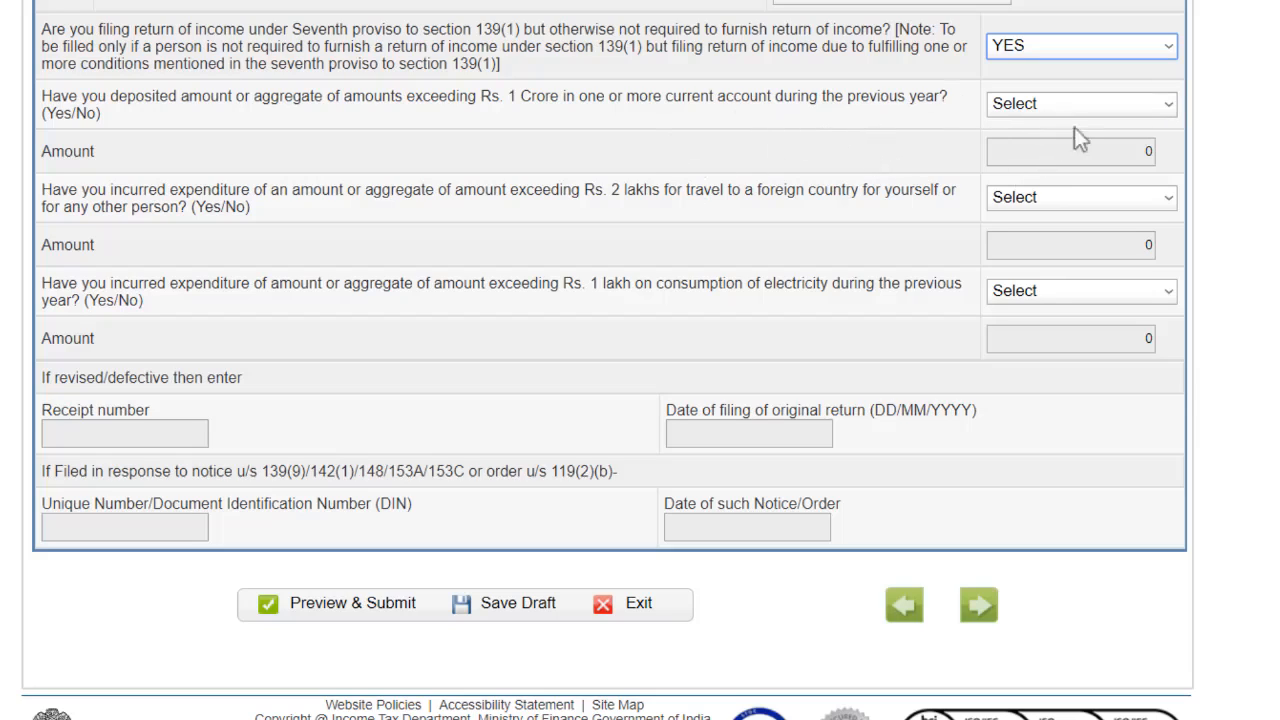
{"action": "left_click", "coordinate": [1100, 106]}
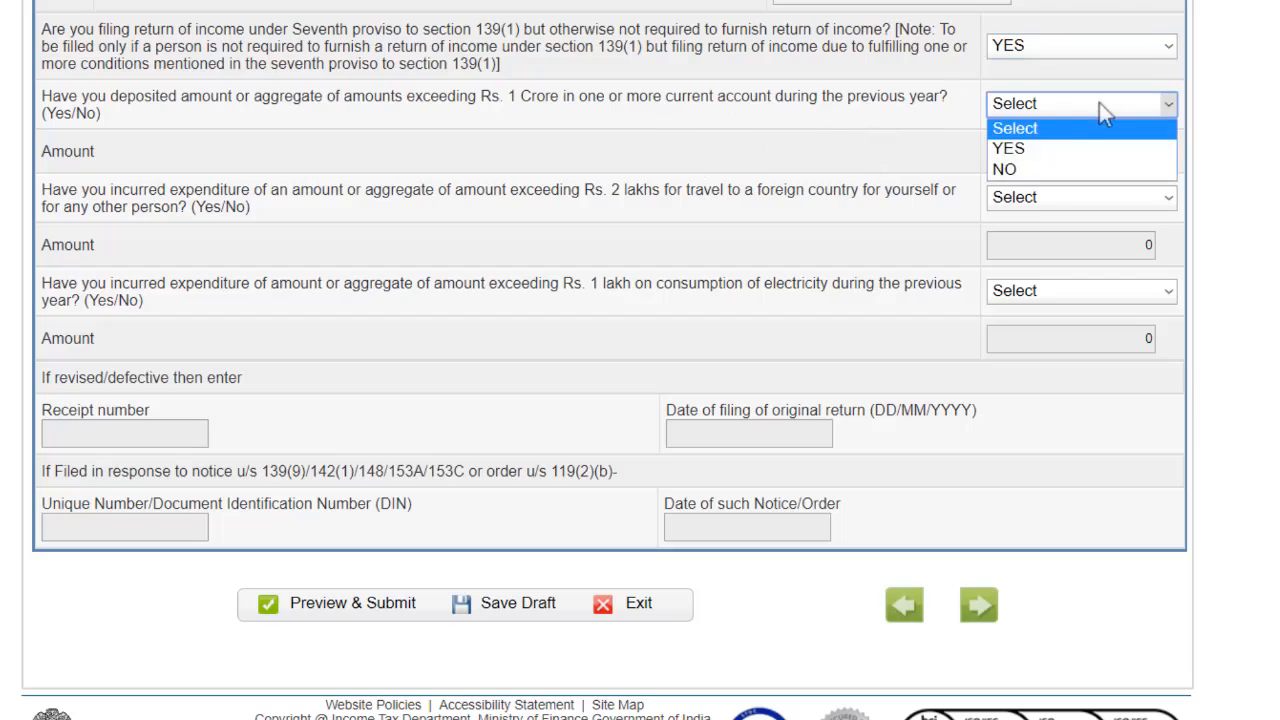
{"action": "left_click", "coordinate": [1045, 148]}
{"action": "left_click", "coordinate": [1043, 160]}
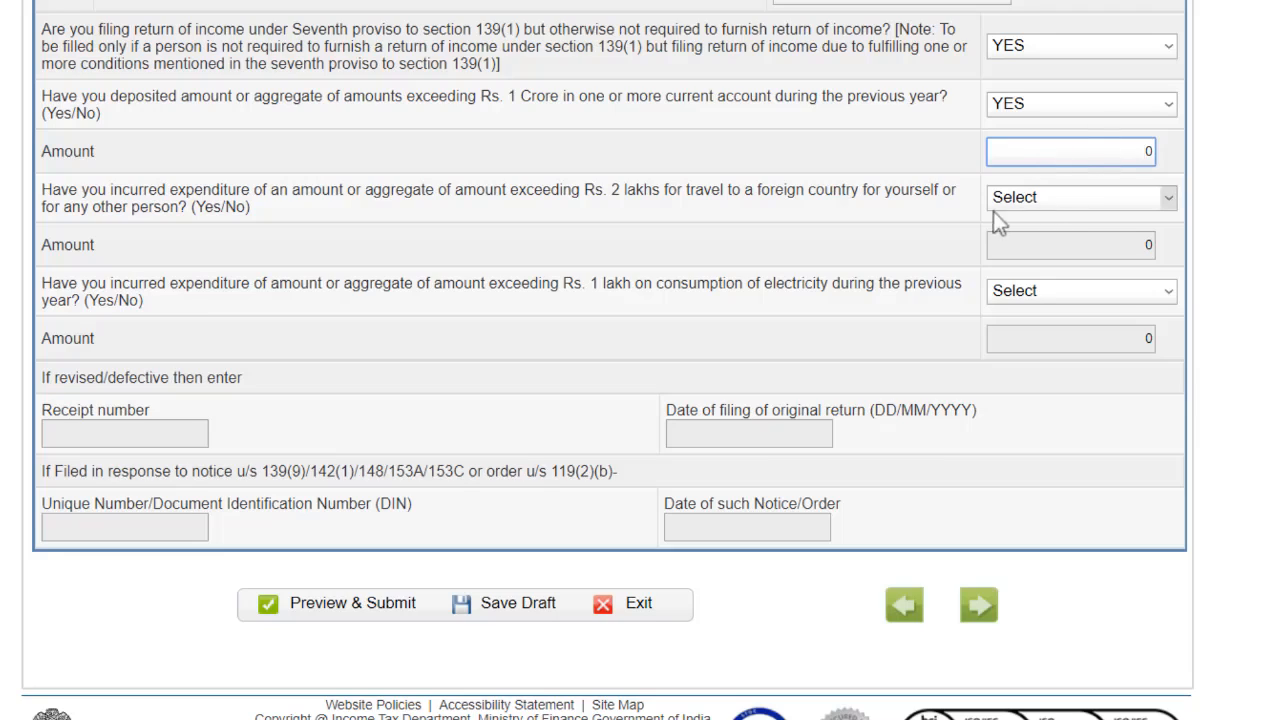
{"action": "left_click", "coordinate": [1084, 58]}
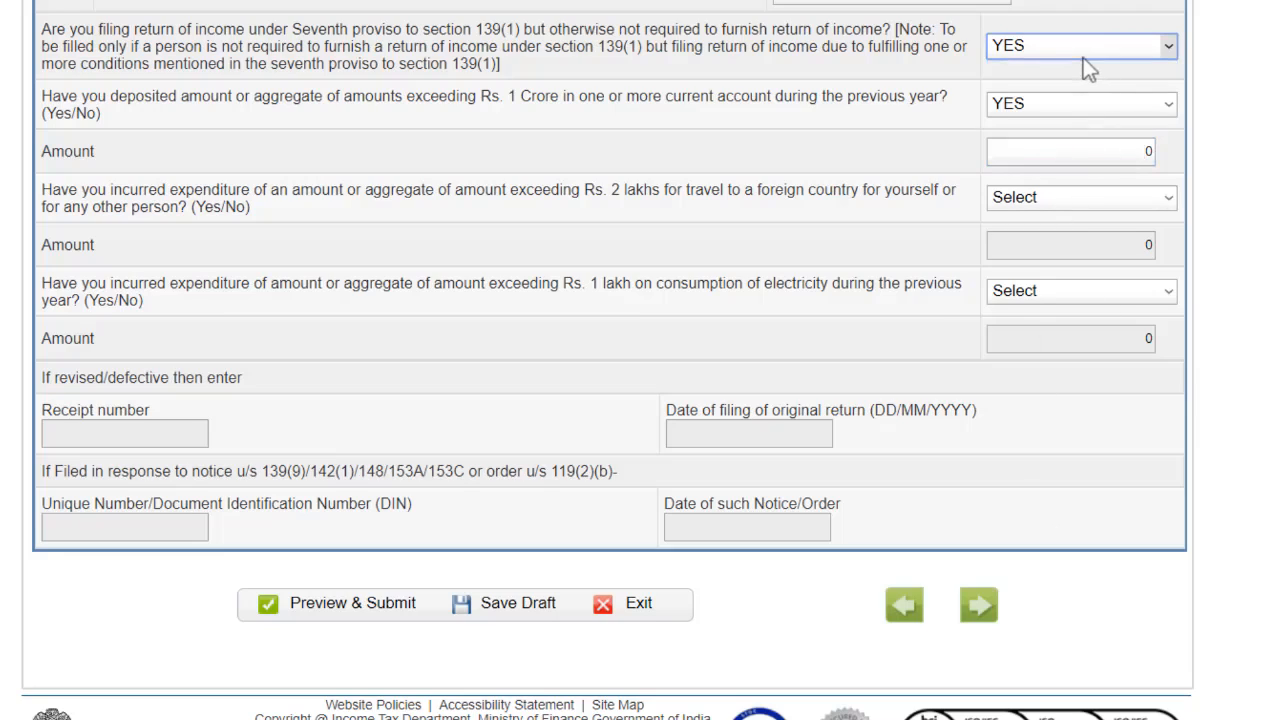
{"action": "left_click", "coordinate": [1086, 60]}
{"action": "left_click", "coordinate": [1003, 113]}
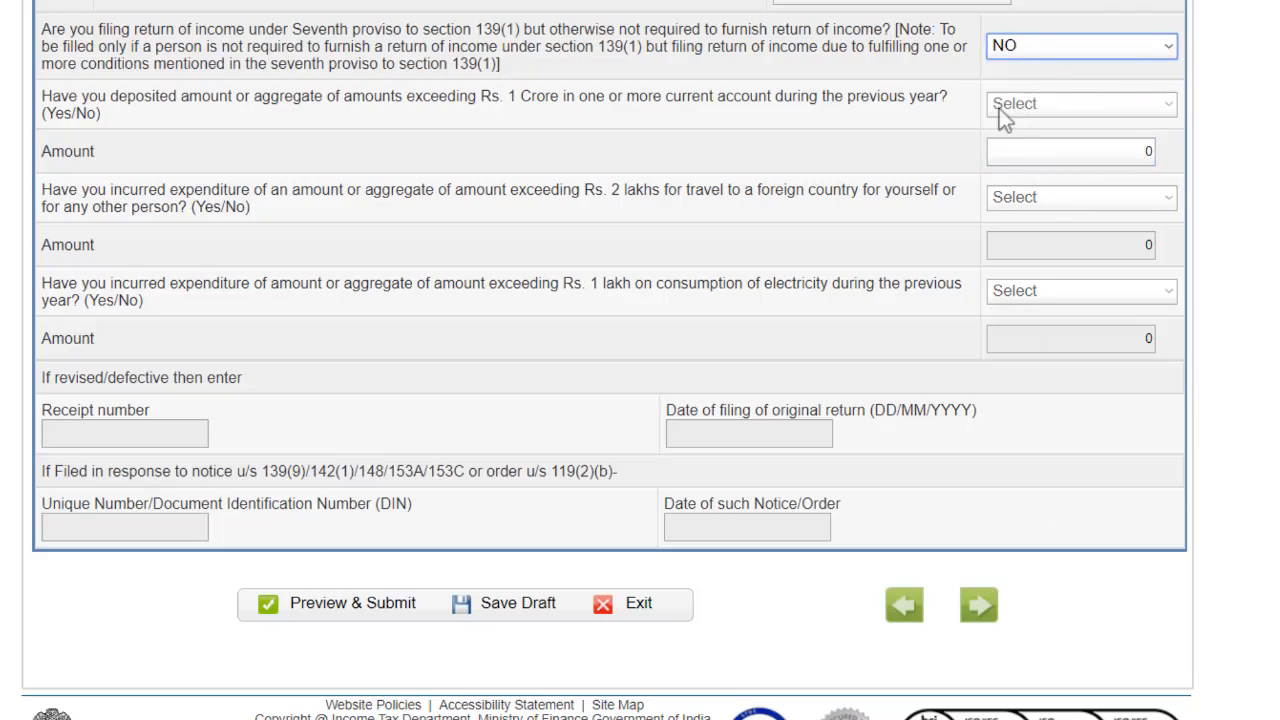
Save the return as a draft and proceed to the Computation of Income and Tax section
{"action": "left_click", "coordinate": [518, 603]}
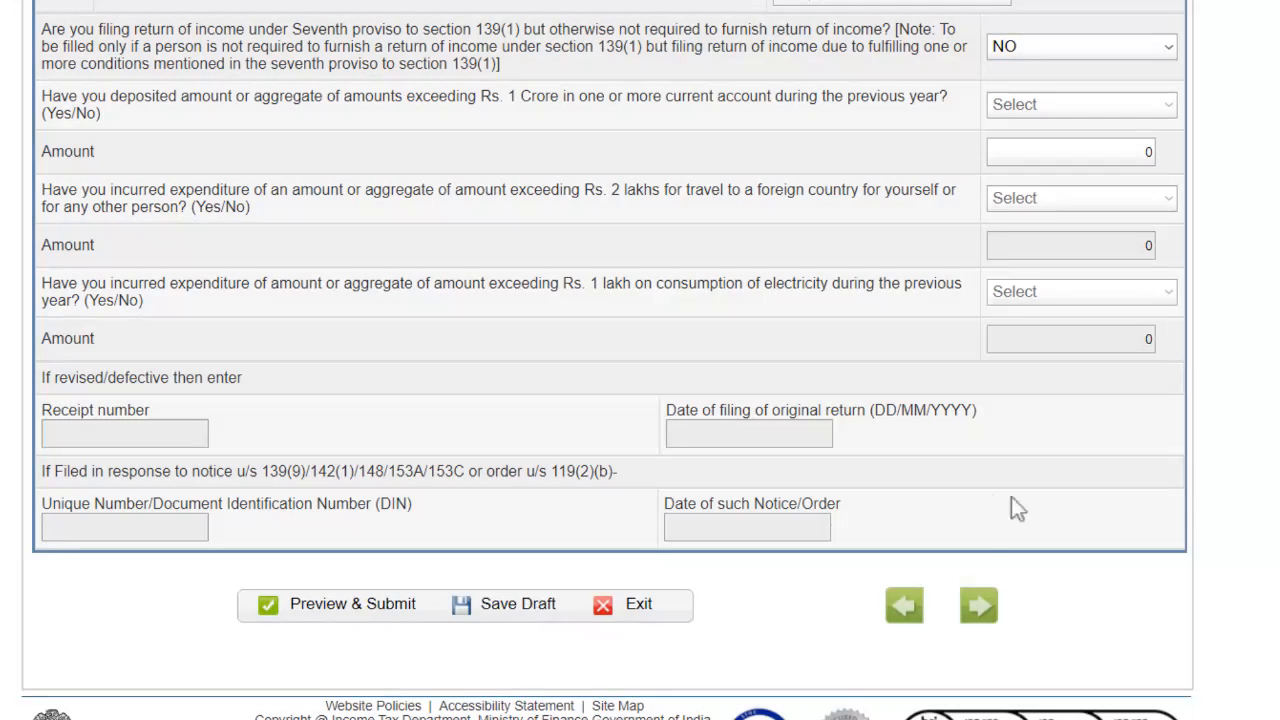
{"action": "left_click", "coordinate": [979, 607]}
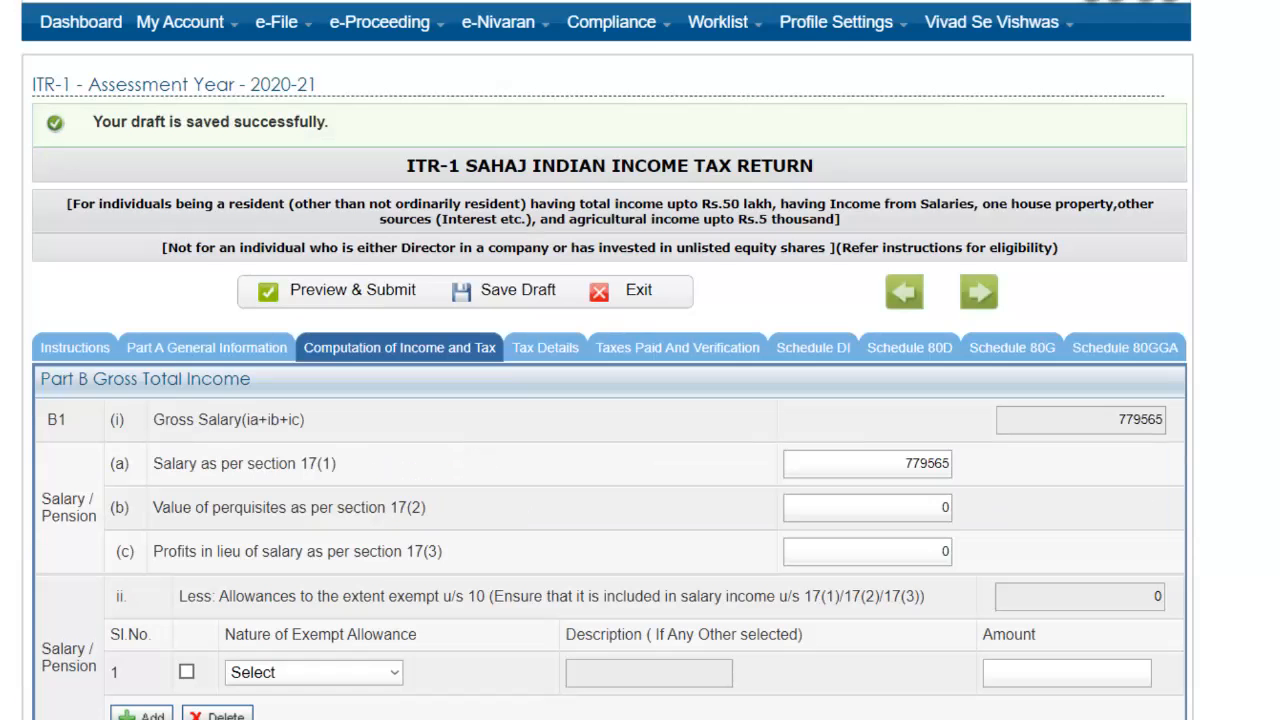
{"action": "scroll", "coordinate": [610, 400], "scroll_direction": "down", "scroll_amount": 3}
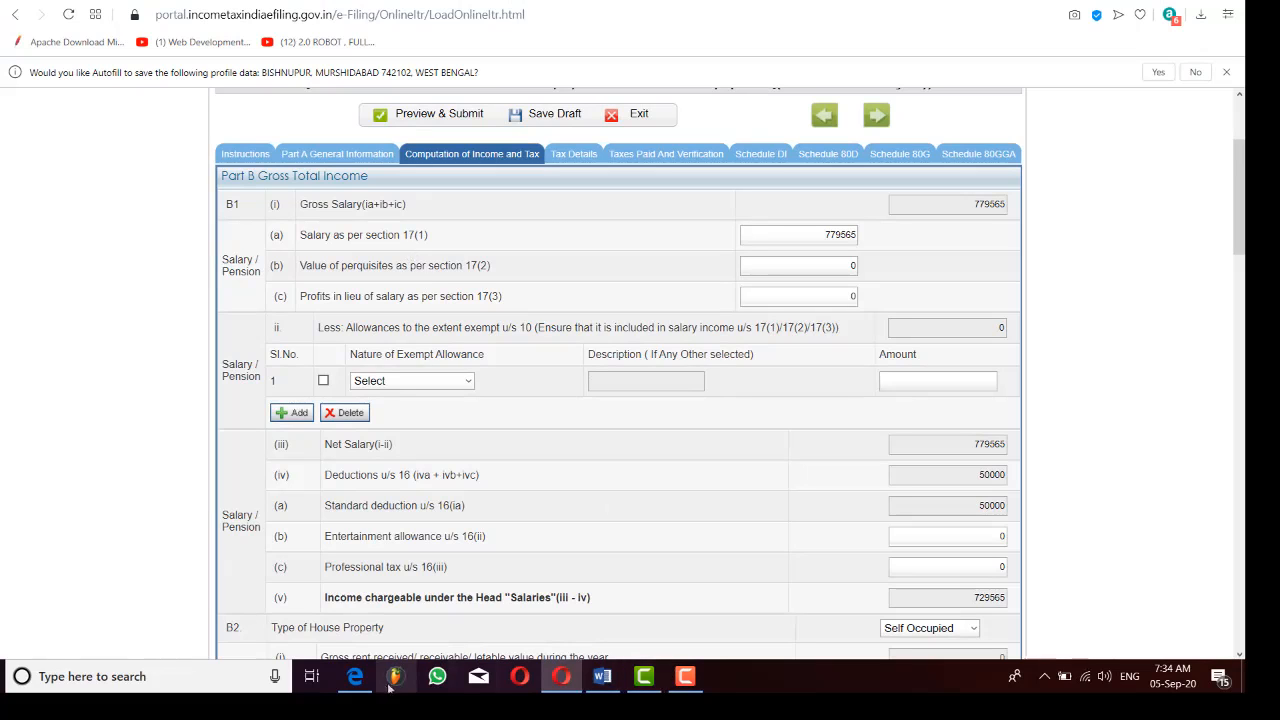
Compare the return's gross salary and section 17(1), 17(2) and 17(3) entries with the Form 16 PDF open in Microsoft Edge
{"action": "left_click", "coordinate": [355, 676]}
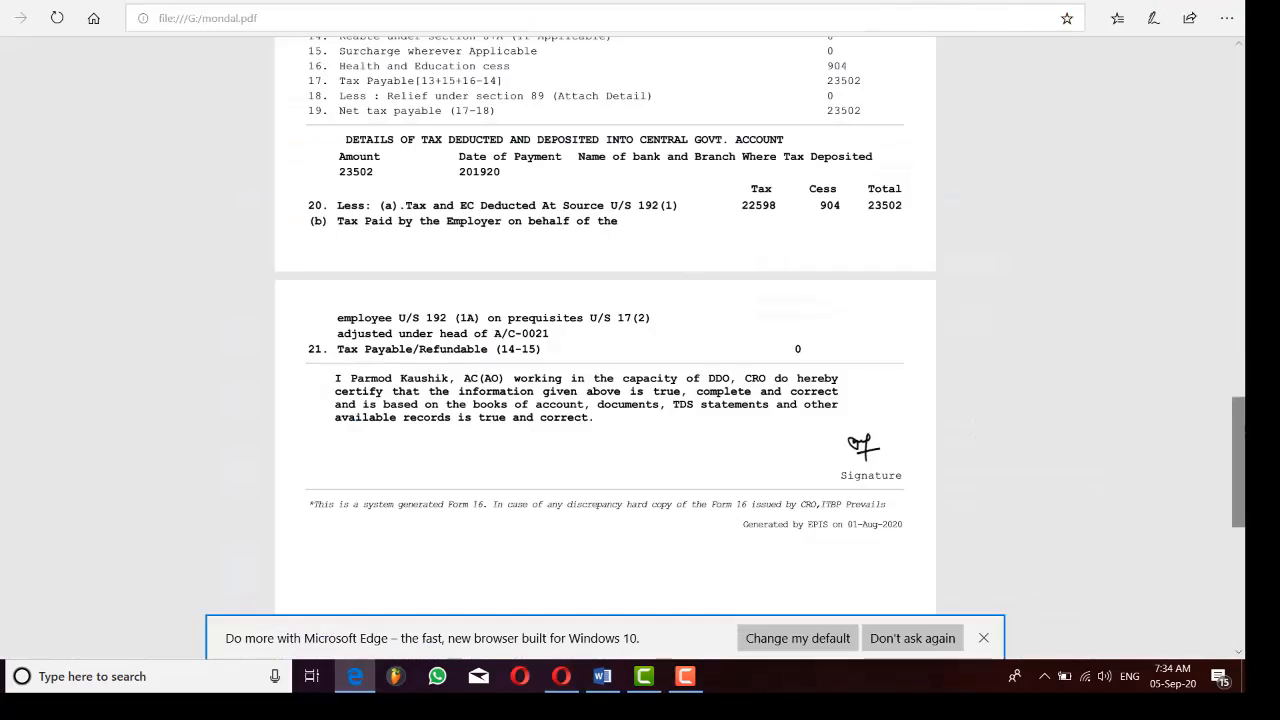
{"action": "left_click_drag", "start_coordinate": [1239, 435], "coordinate": [1234, 35]}
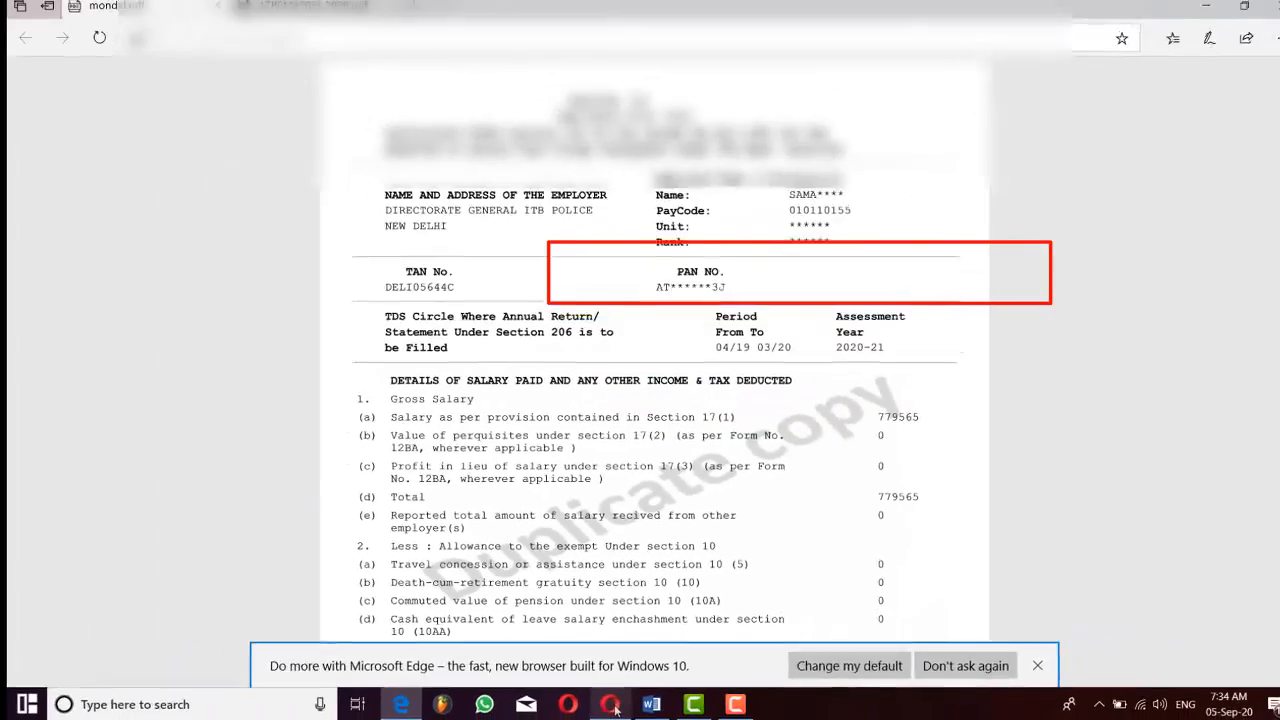
{"action": "left_click", "coordinate": [614, 704]}
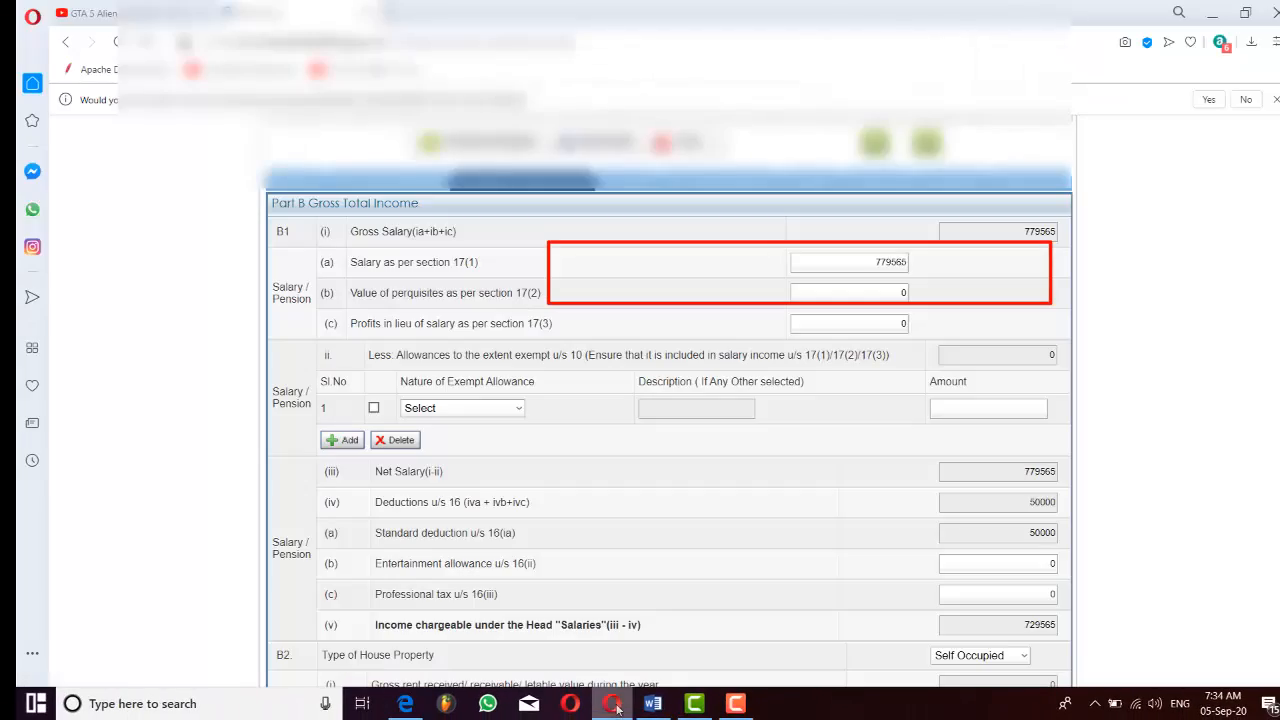
{"action": "left_click", "coordinate": [869, 262]}
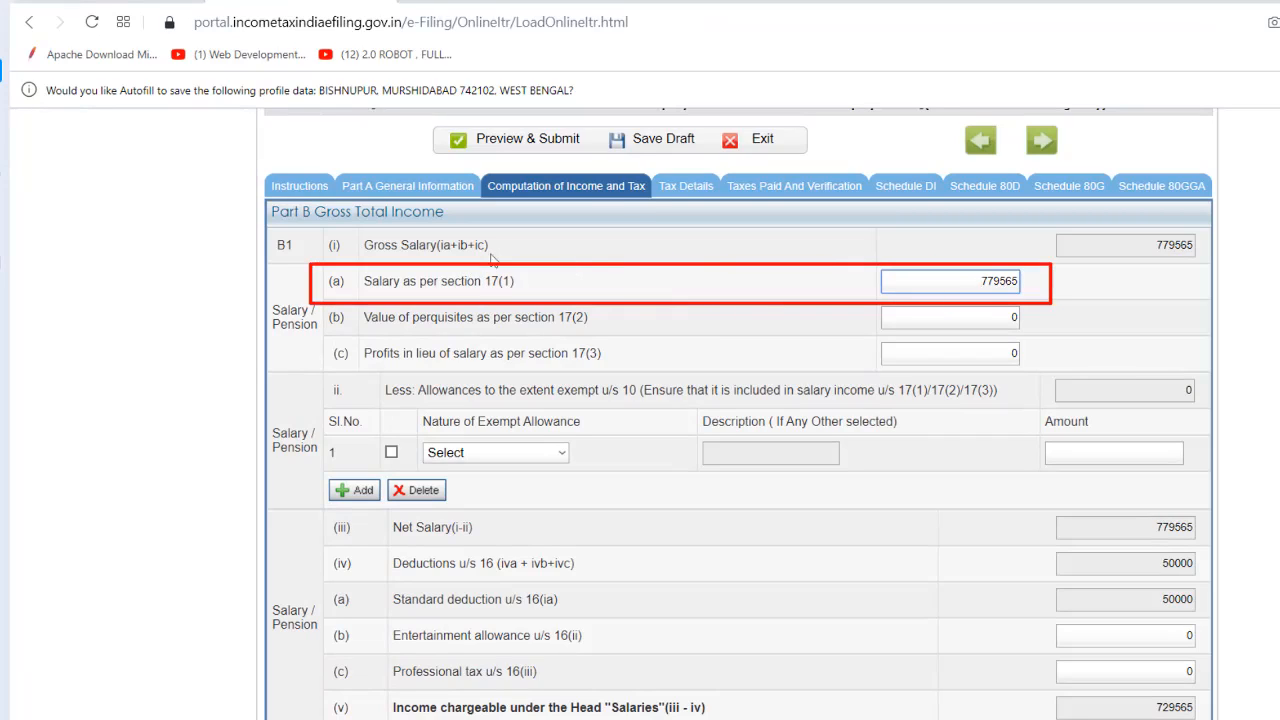
{"action": "left_click", "coordinate": [1112, 242]}
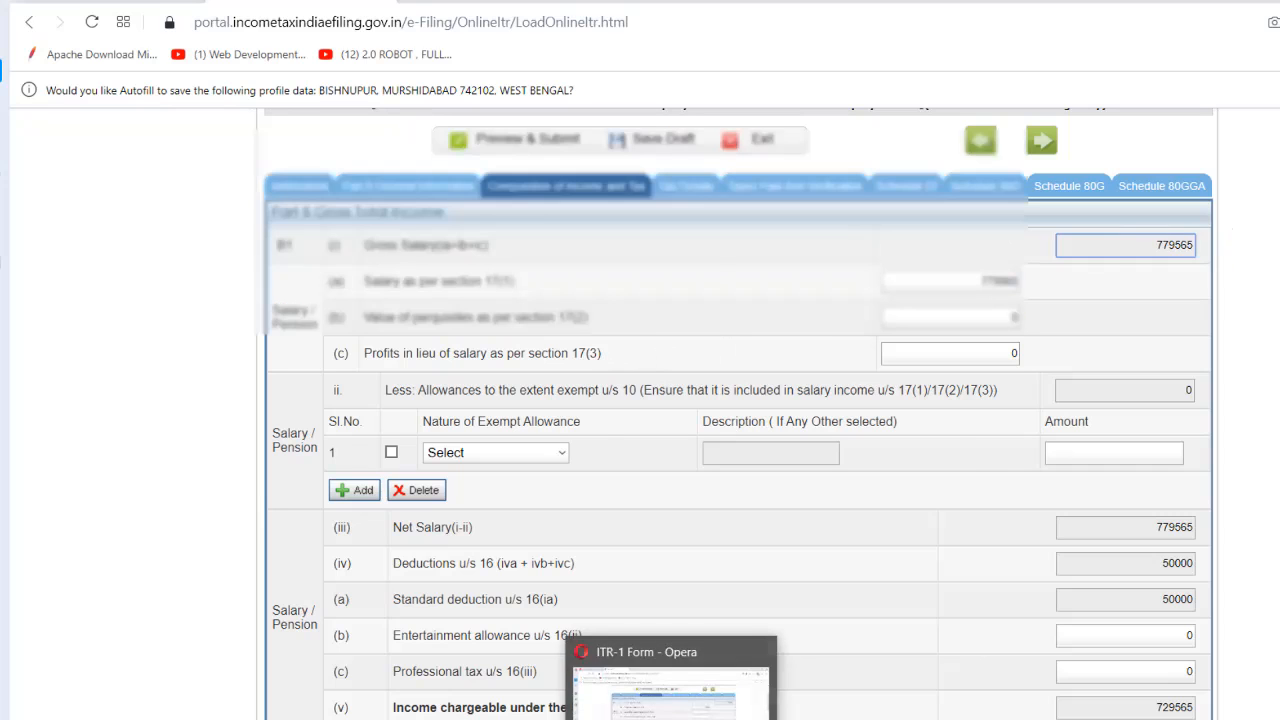
{"action": "left_click", "coordinate": [672, 718]}
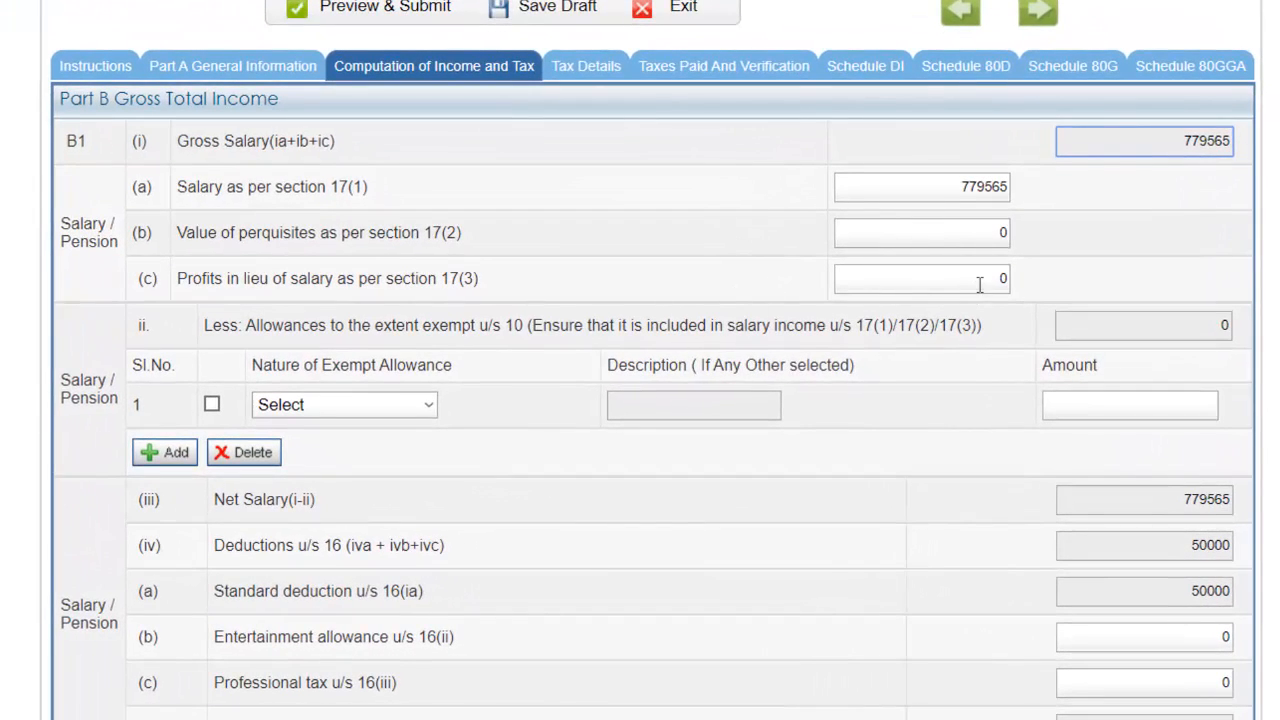
{"action": "left_click", "coordinate": [980, 282]}
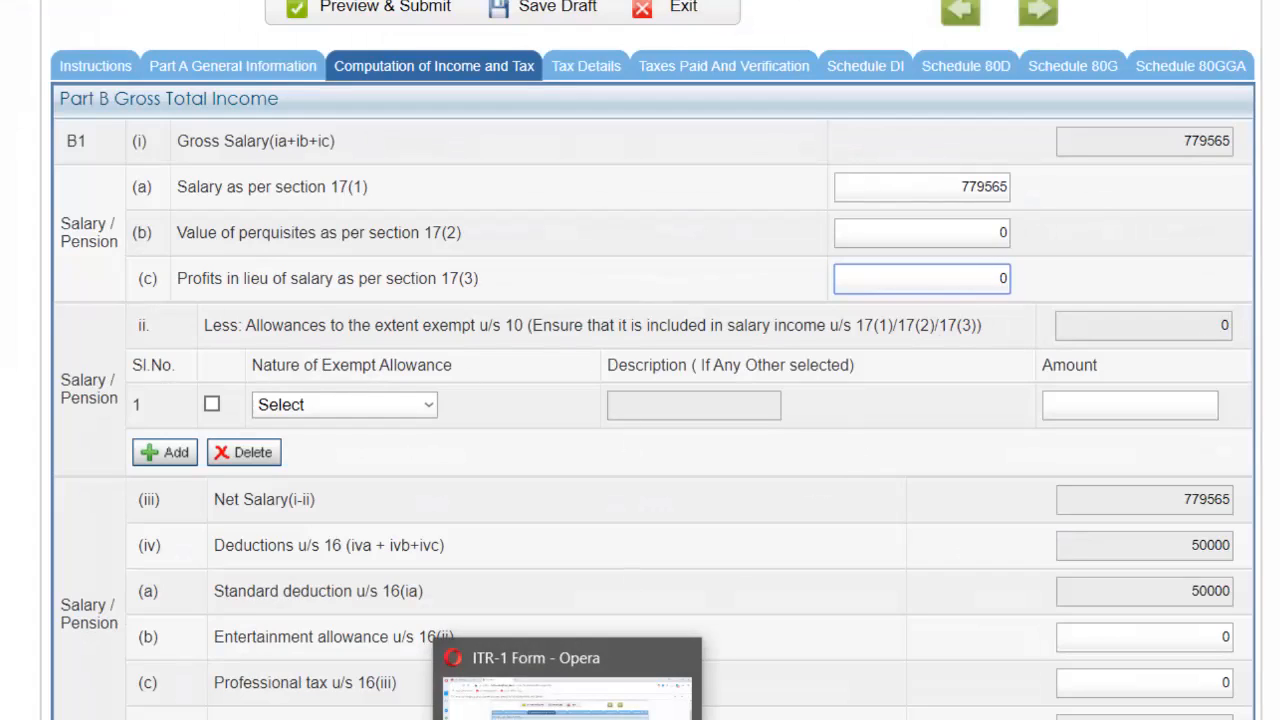
Examine the allowances exempt under section 10 in the Form 16 PDF
{"action": "left_click", "coordinate": [571, 719]}
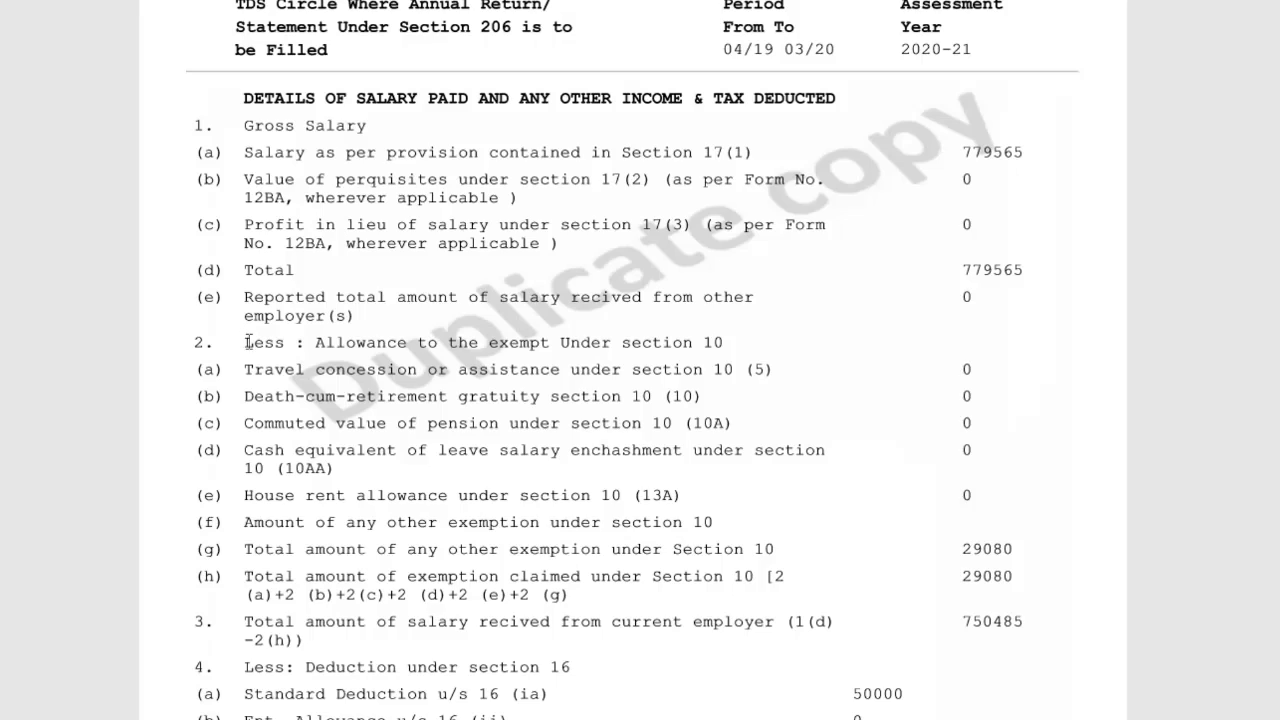
{"action": "mouse_move", "coordinate": [248, 342]}
{"action": "left_mouse_down"}
{"action": "mouse_move", "coordinate": [418, 342]}
{"action": "mouse_move", "coordinate": [420, 322]}
{"action": "mouse_move", "coordinate": [870, 350]}
{"action": "mouse_move", "coordinate": [804, 445]}
{"action": "mouse_move", "coordinate": [860, 645]}
{"action": "mouse_move", "coordinate": [1040, 625]}
{"action": "mouse_move", "coordinate": [1070, 584]}
{"action": "left_mouse_up"}
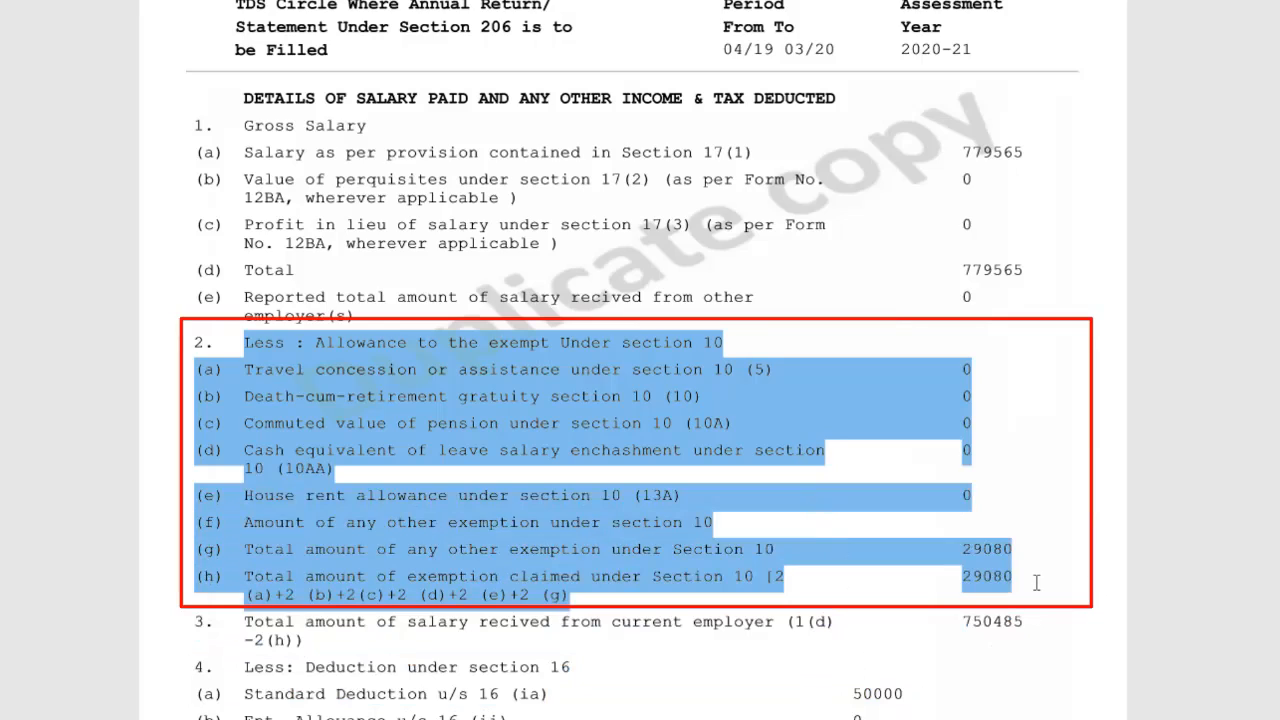
{"action": "left_click_drag", "start_coordinate": [1036, 584], "coordinate": [1036, 584]}
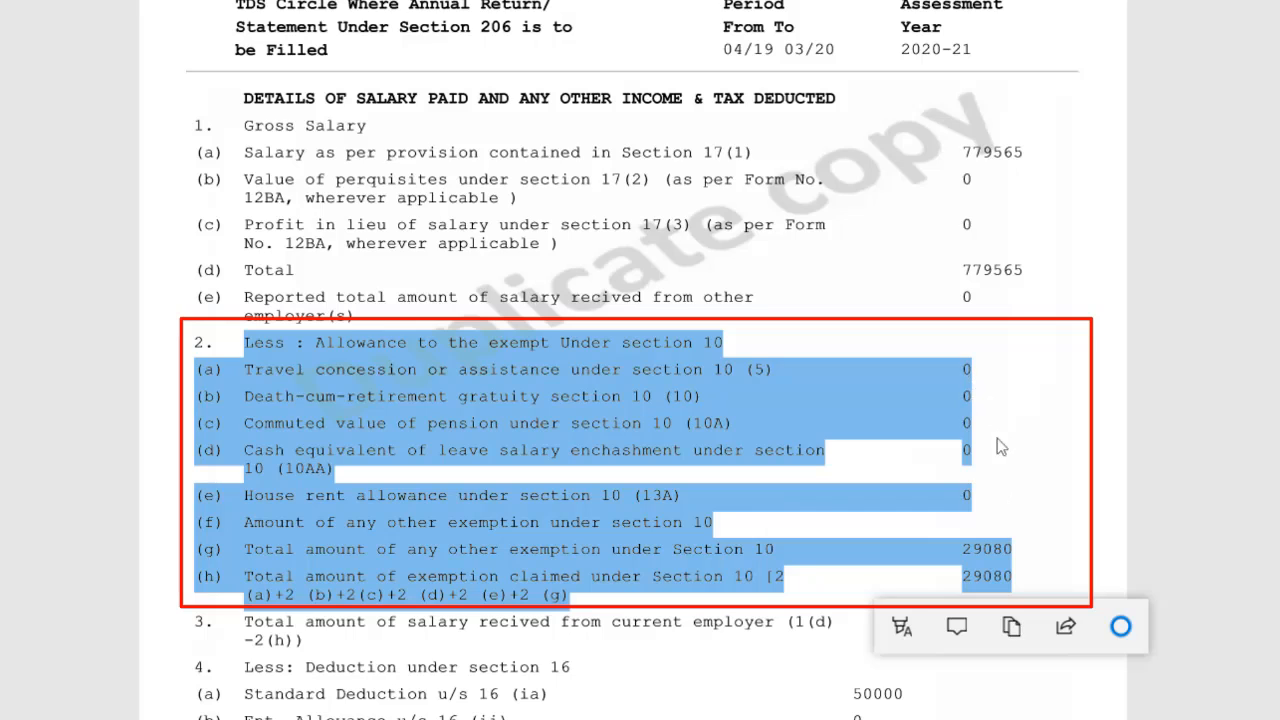
{"action": "left_click", "coordinate": [1024, 533]}
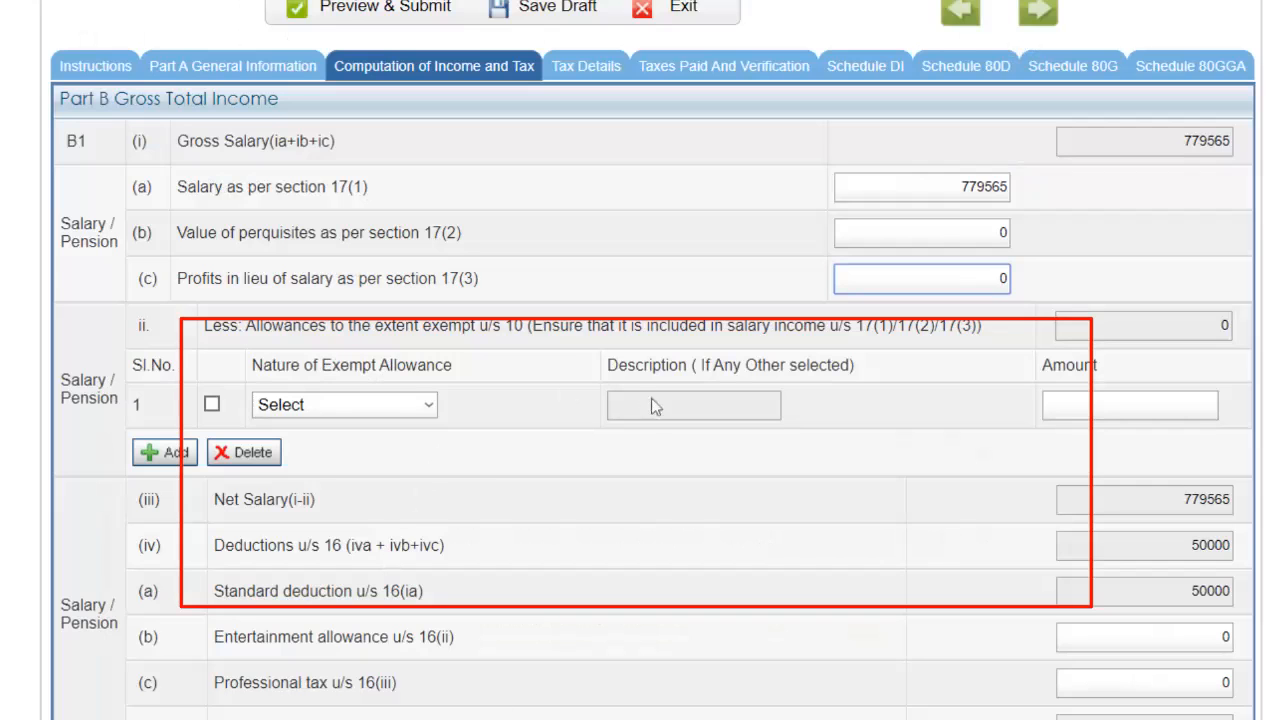
Mark the first exempt allowance row in the return, try Sec 10(14)(ii) as its nature, and settle on Any Other
{"action": "left_click", "coordinate": [211, 404]}
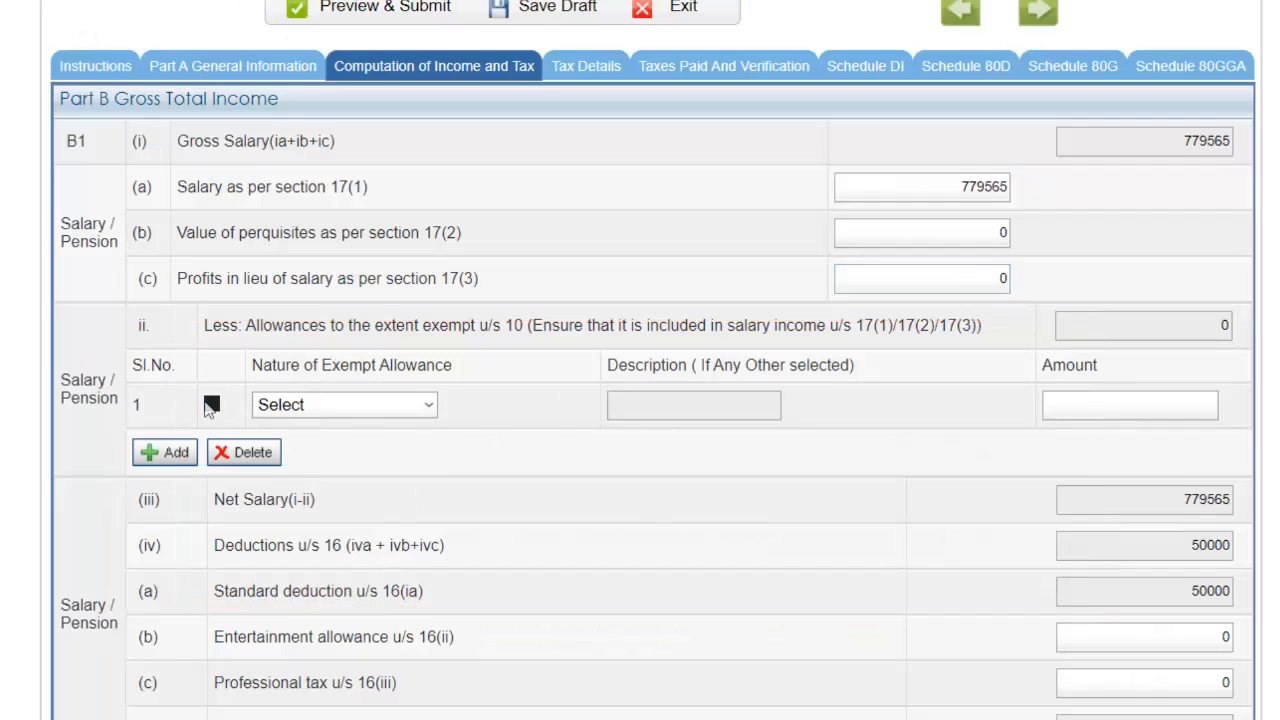
{"action": "left_click", "coordinate": [425, 405]}
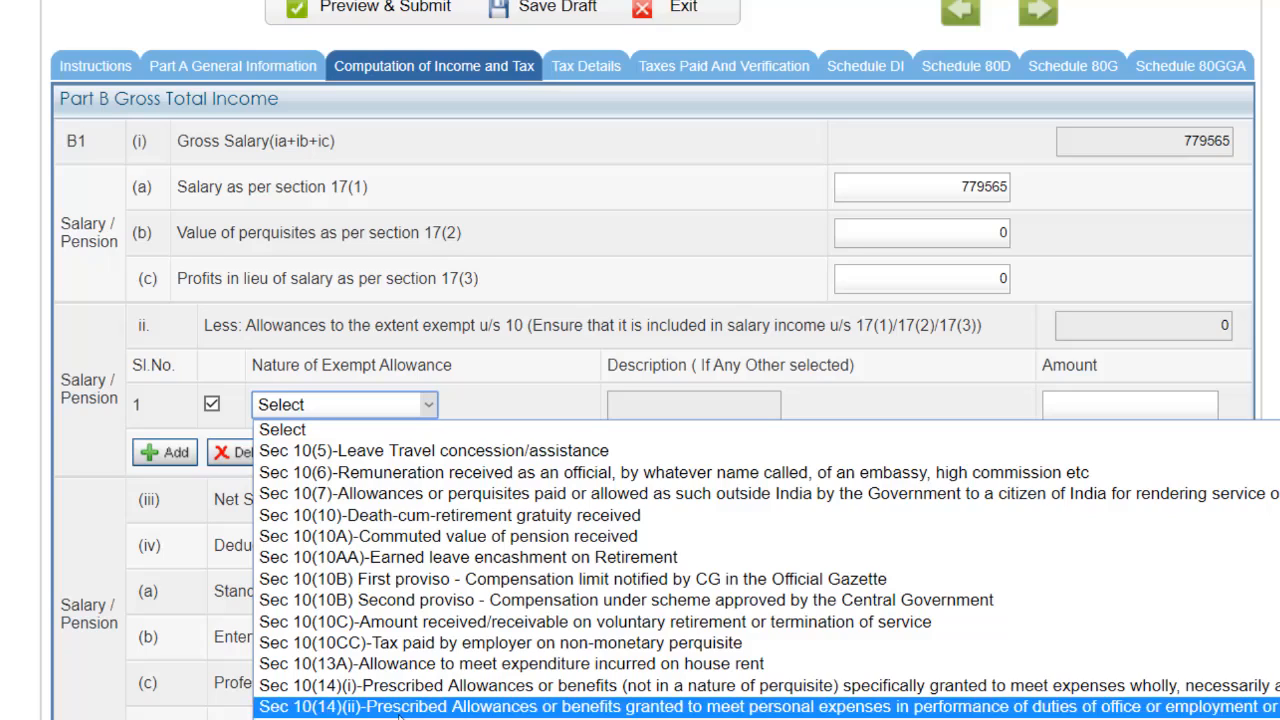
{"action": "left_click", "coordinate": [400, 707]}
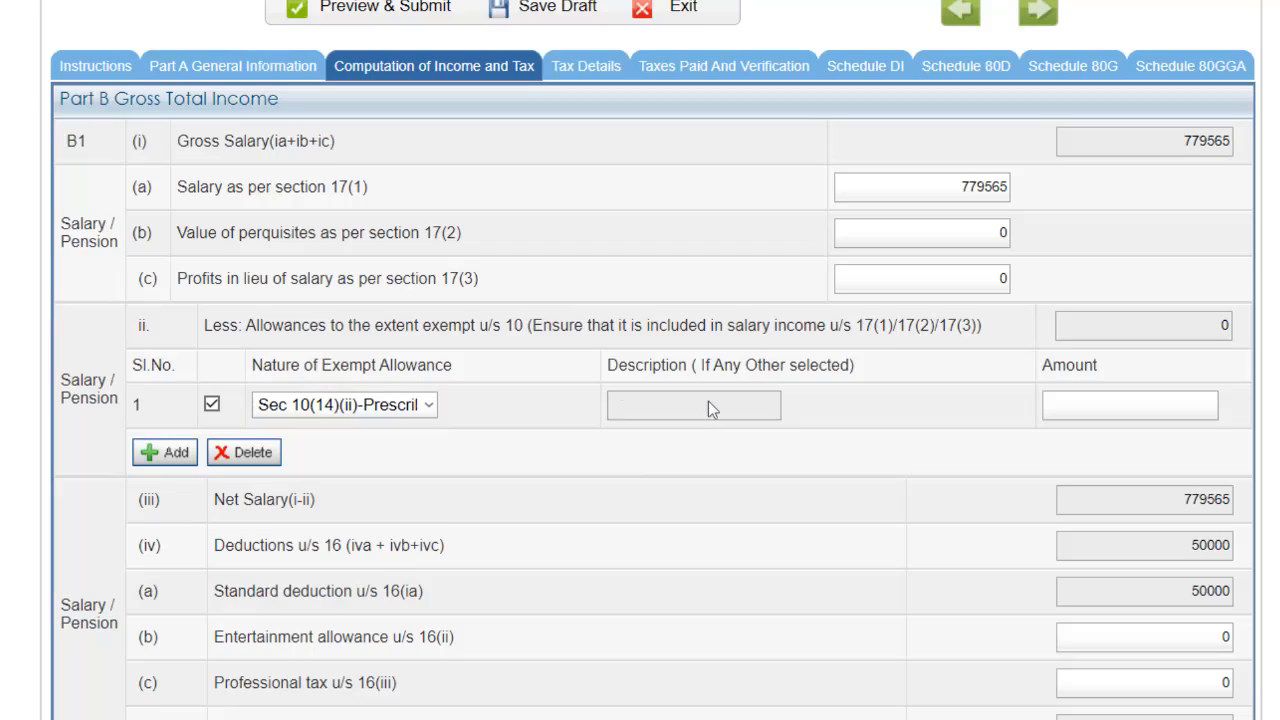
{"action": "left_click", "coordinate": [433, 407]}
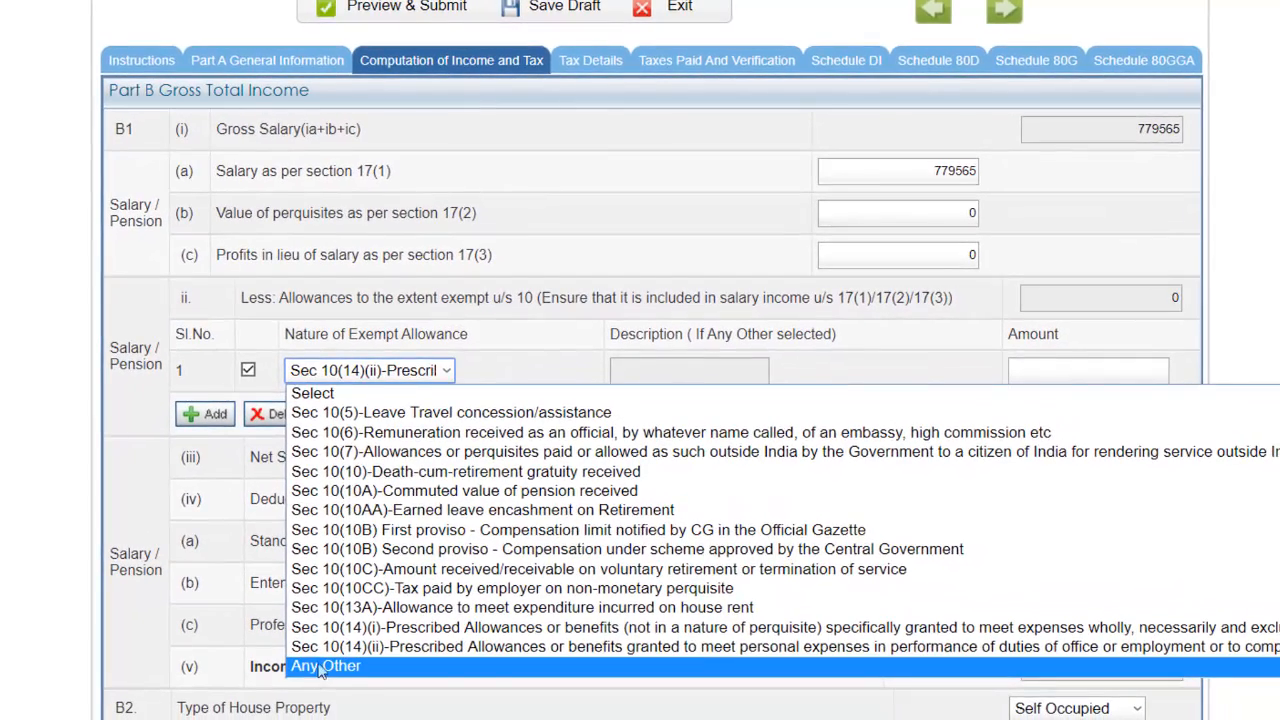
{"action": "left_click", "coordinate": [320, 667]}
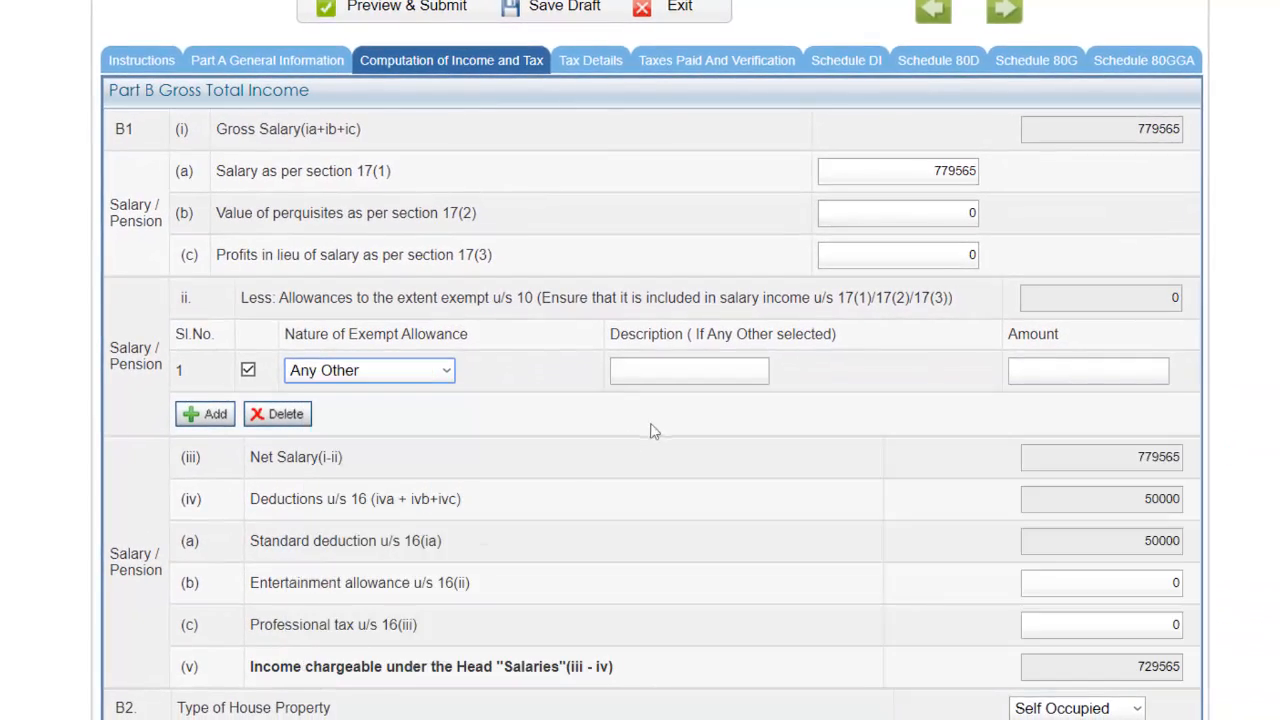
Describe the exempt allowance as UNDER SECTION 10 and dismiss the notice
{"action": "left_click", "coordinate": [670, 370]}
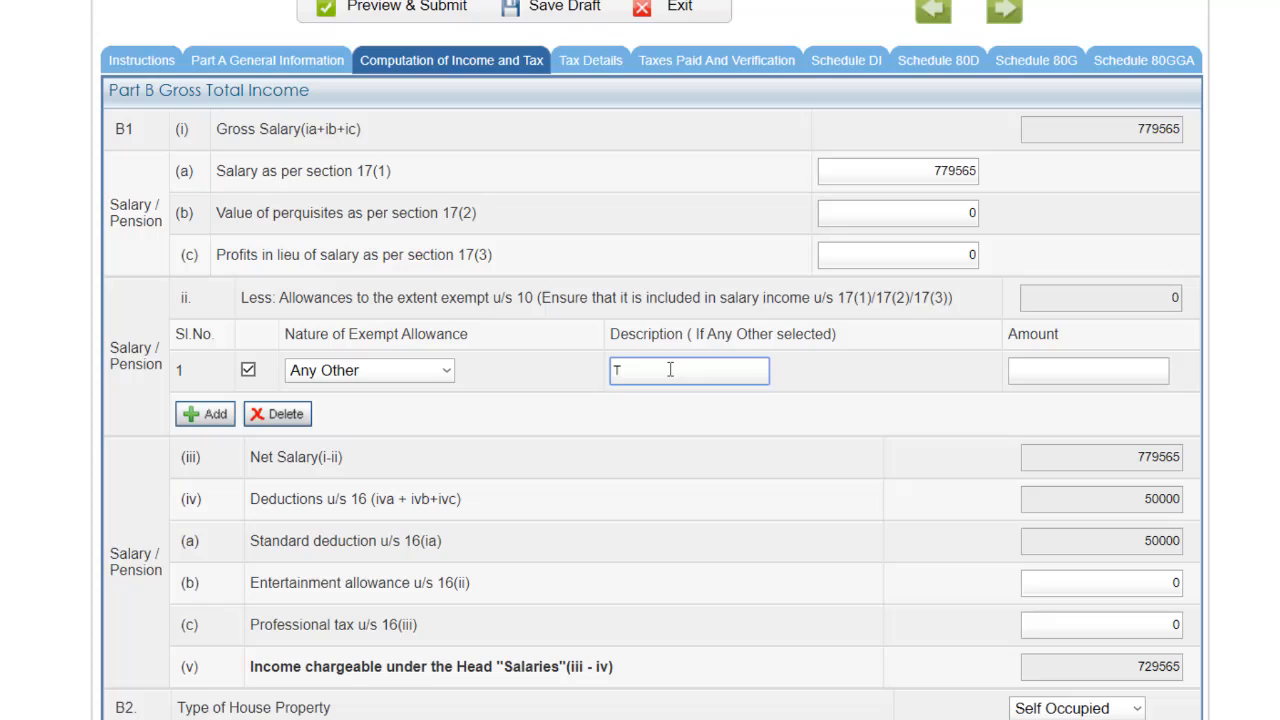
{"action": "type", "text": "TLA"}
{"action": "key", "text": "BackSpace"}
{"action": "key", "text": "BackSpace"}
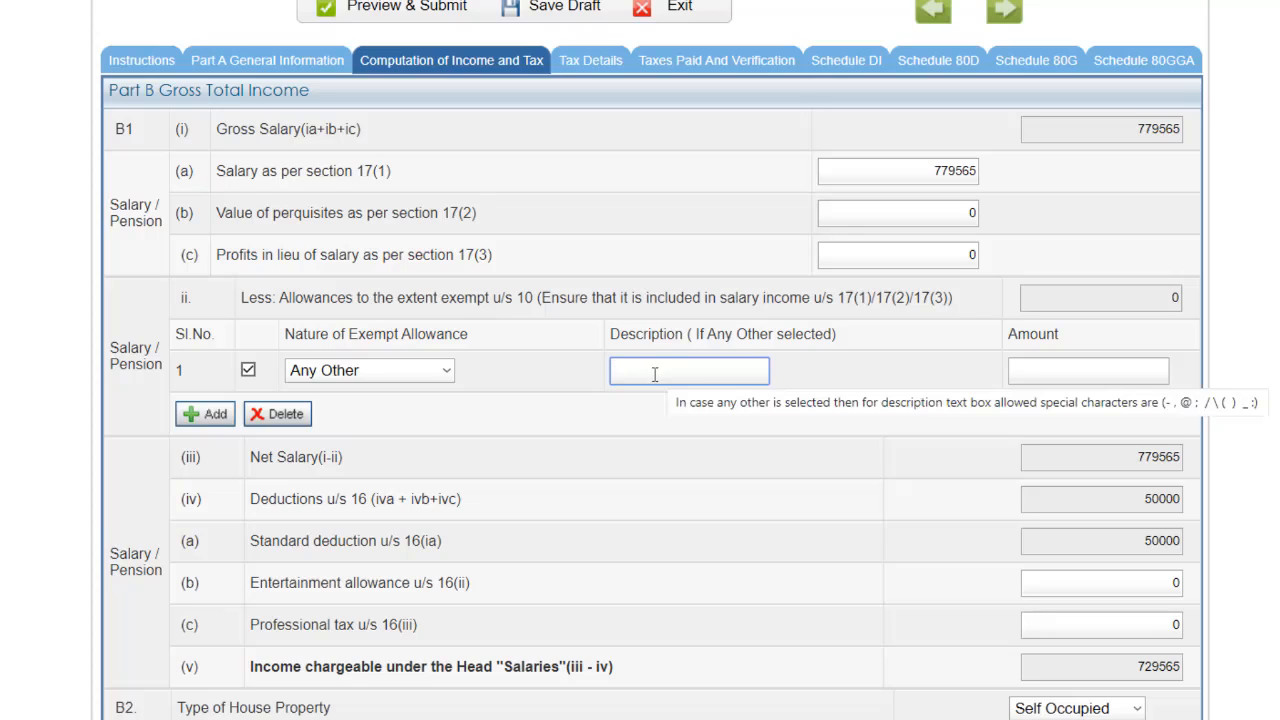
{"action": "type", "text": "UNDE"}
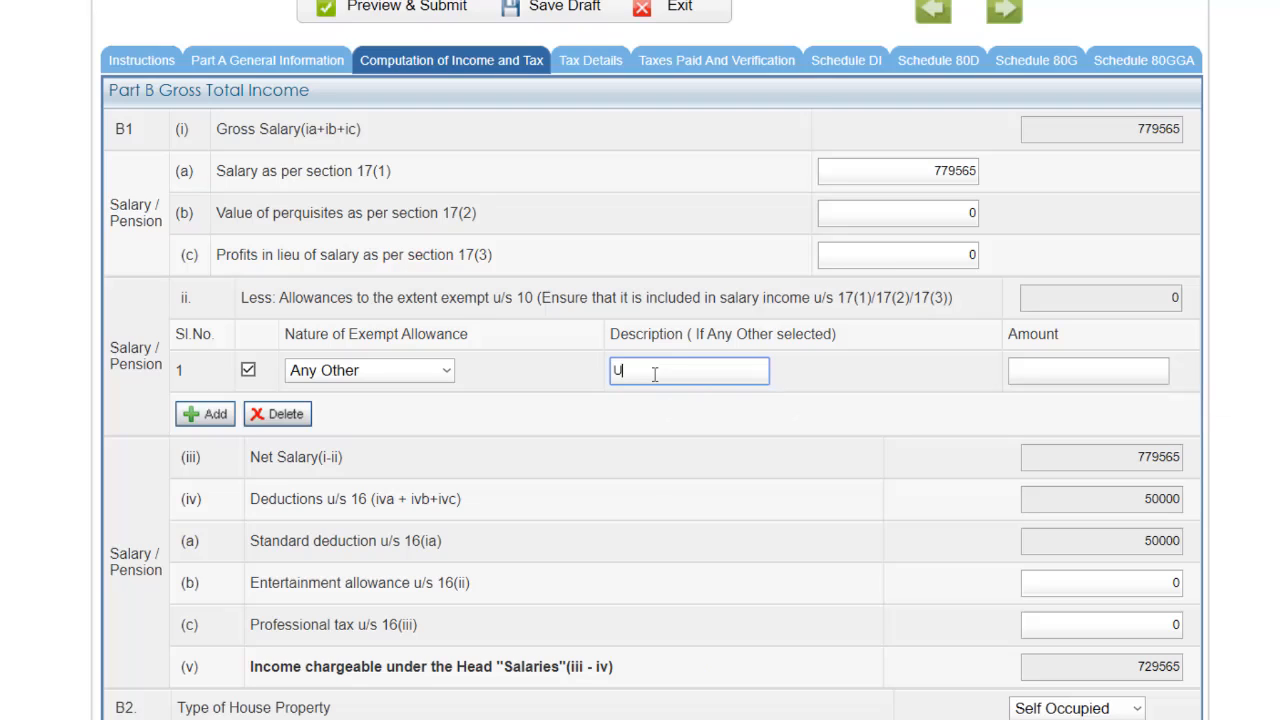
{"action": "type", "text": "R SECTION"}
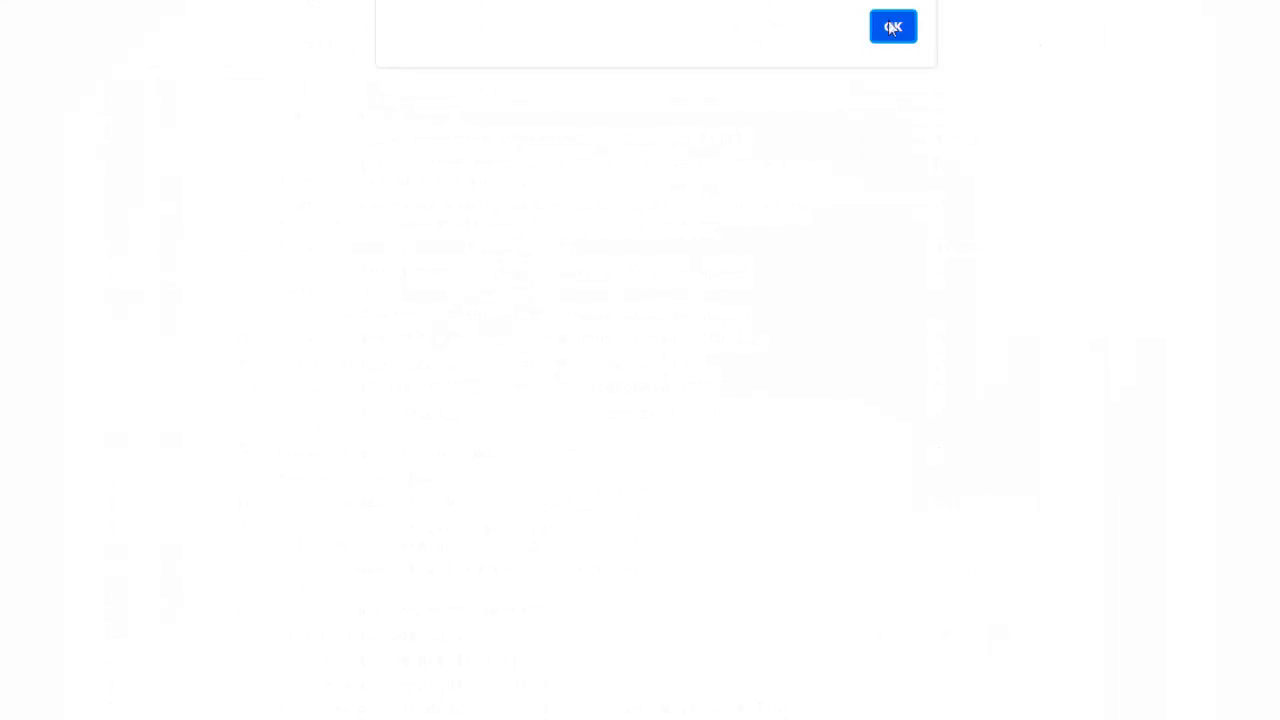
{"action": "left_click", "coordinate": [893, 27]}
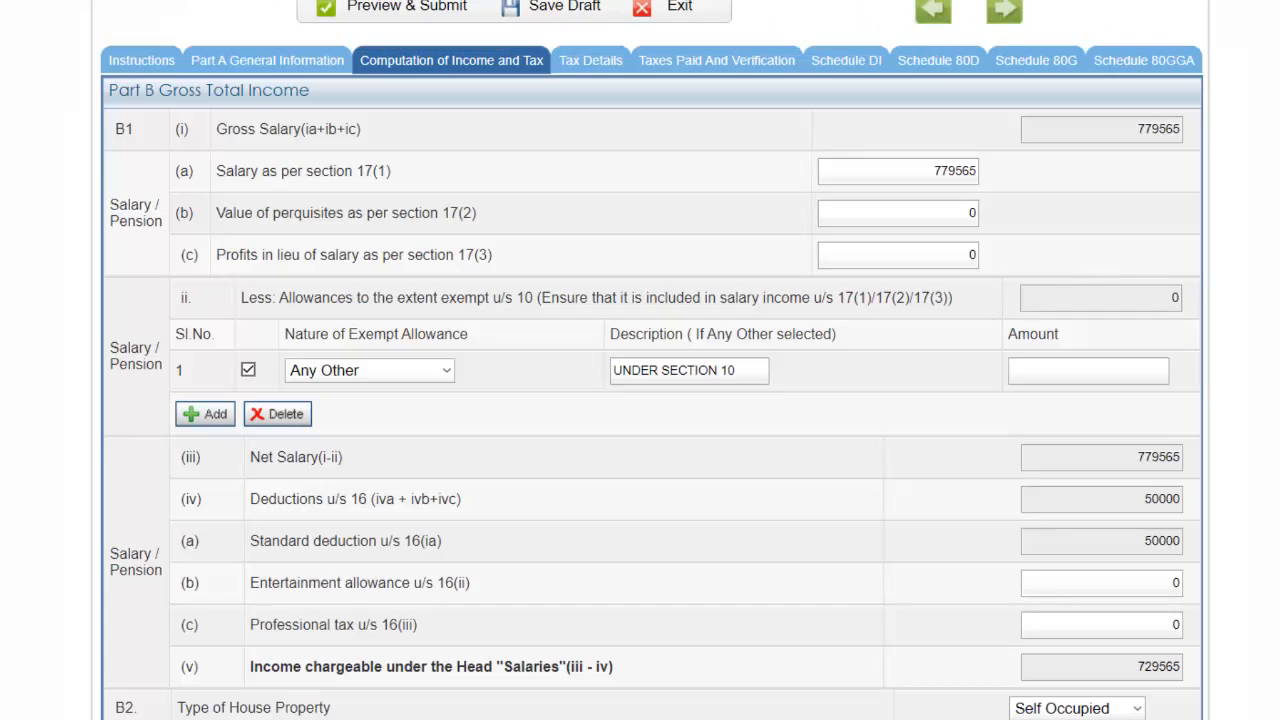
{"action": "left_click", "coordinate": [735, 371]}
Check the section 10 exemption total in Form 16 and enter 29080 as the exempt allowance amount in the return
{"action": "scroll", "coordinate": [652, 360], "scroll_direction": "down", "scroll_amount": 6}
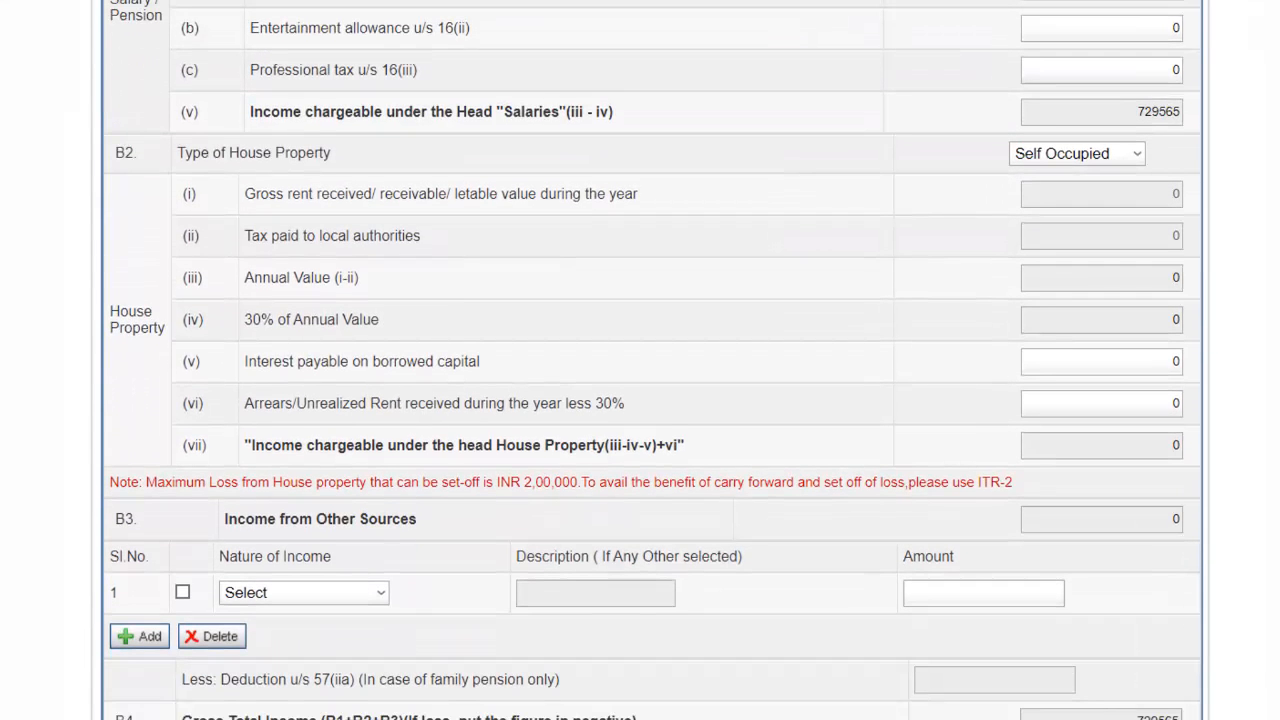
{"action": "scroll", "coordinate": [1266, 146], "scroll_direction": "up", "scroll_amount": 5}
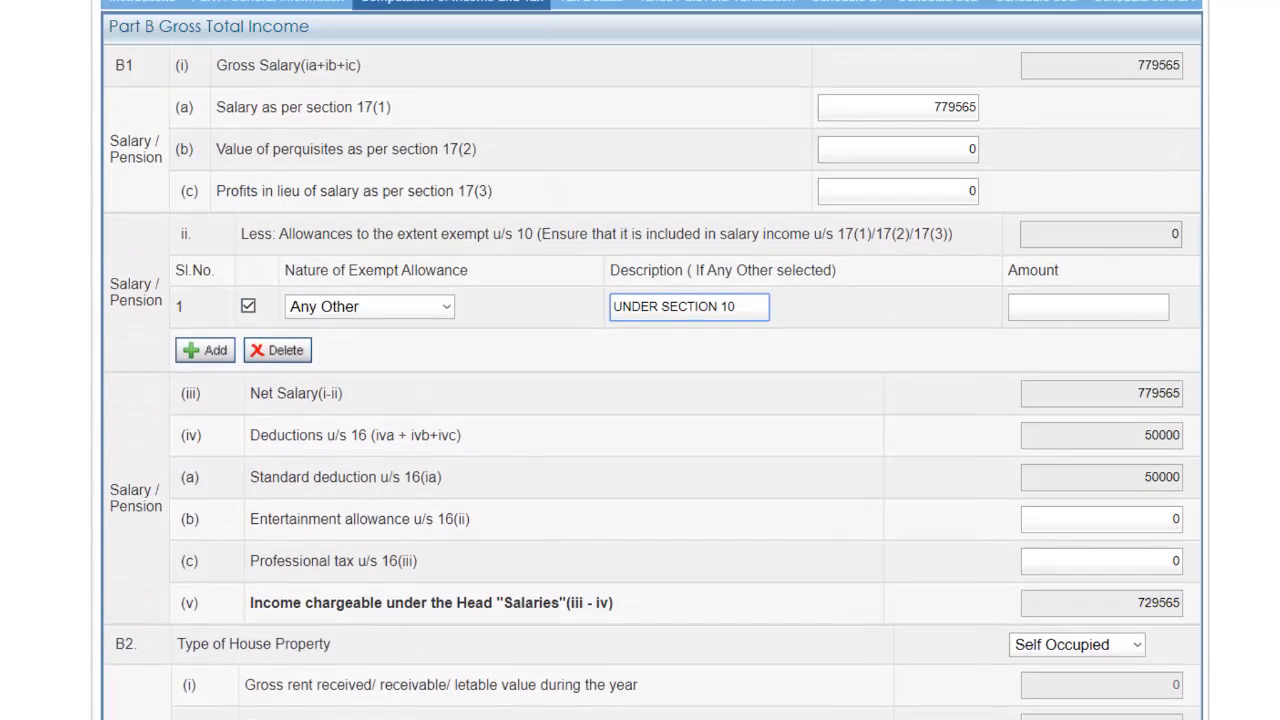
{"action": "left_click", "coordinate": [575, 718]}
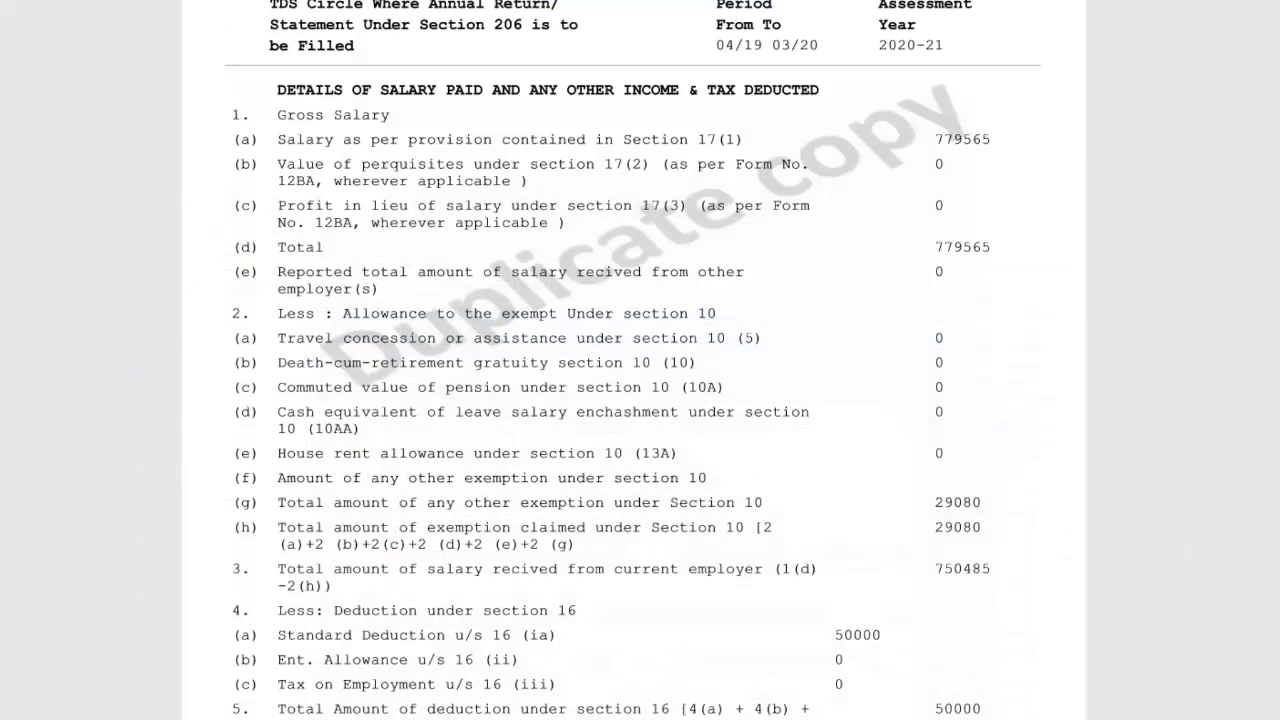
{"action": "left_click", "coordinate": [575, 718]}
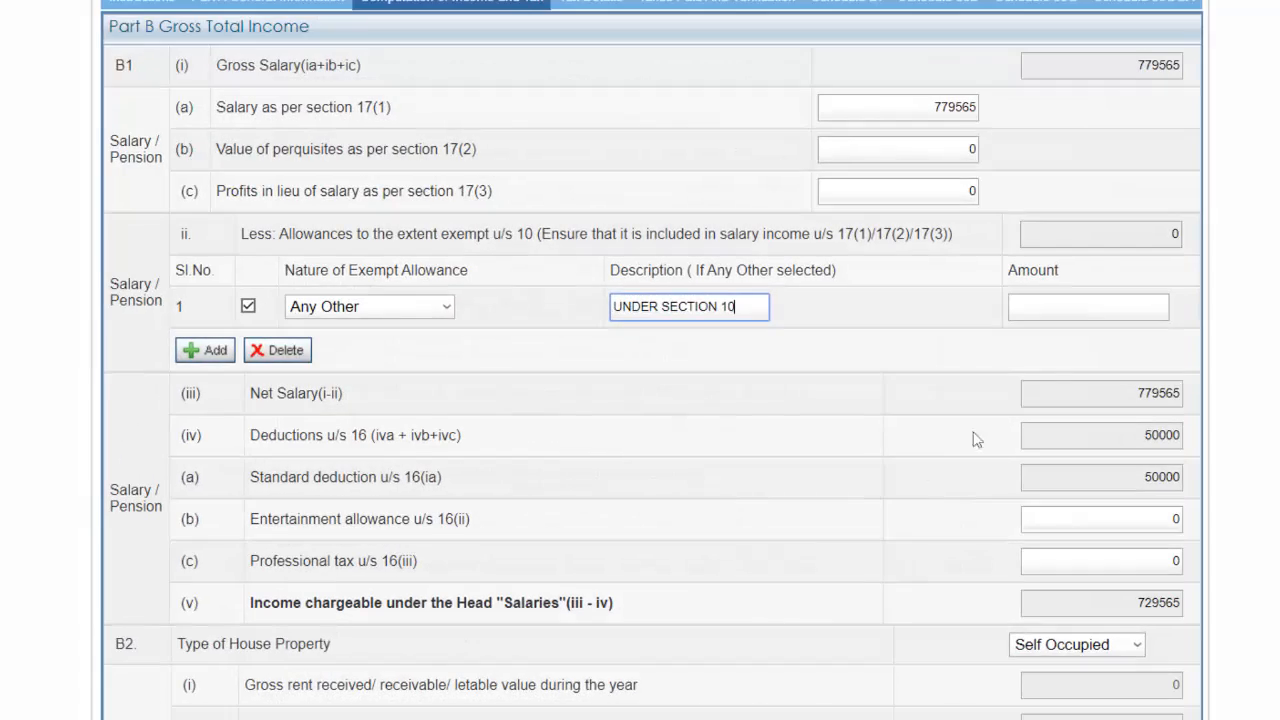
{"action": "left_click", "coordinate": [1069, 310]}
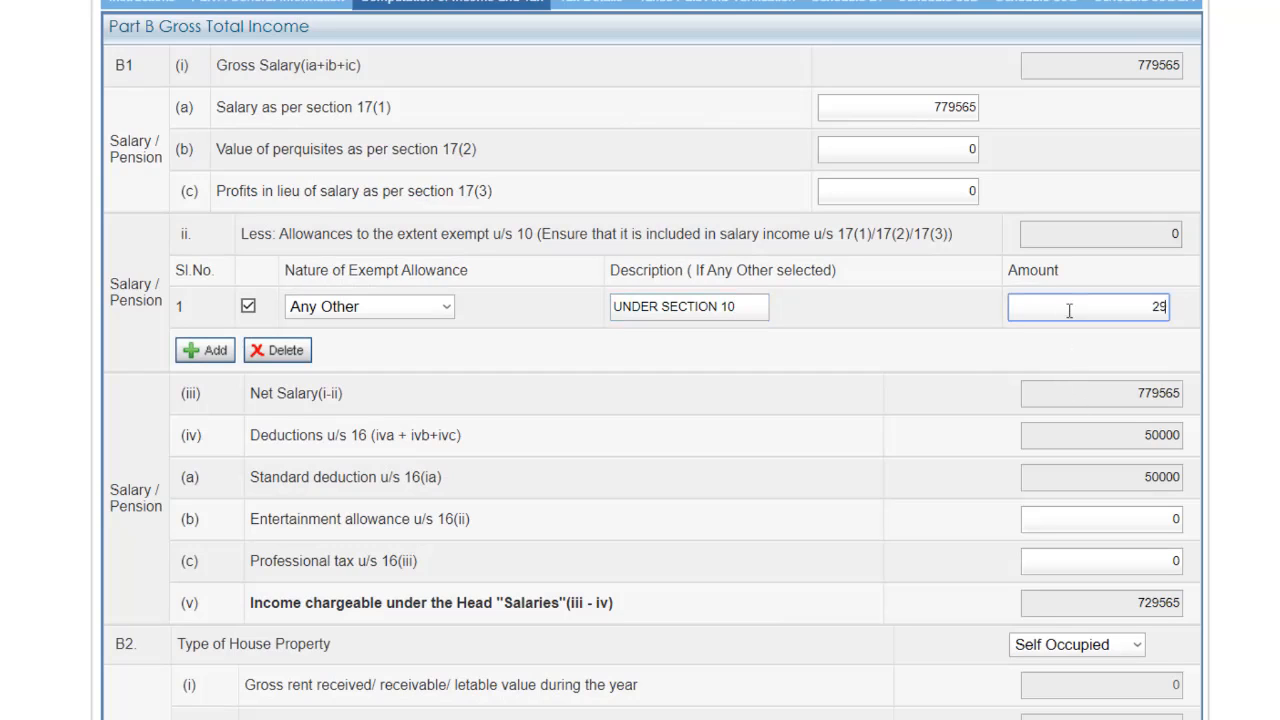
{"action": "type", "text": "2980"}
{"action": "left_click", "coordinate": [1153, 307]}
{"action": "type", "text": "080"}
{"action": "left_click", "coordinate": [1143, 347]}
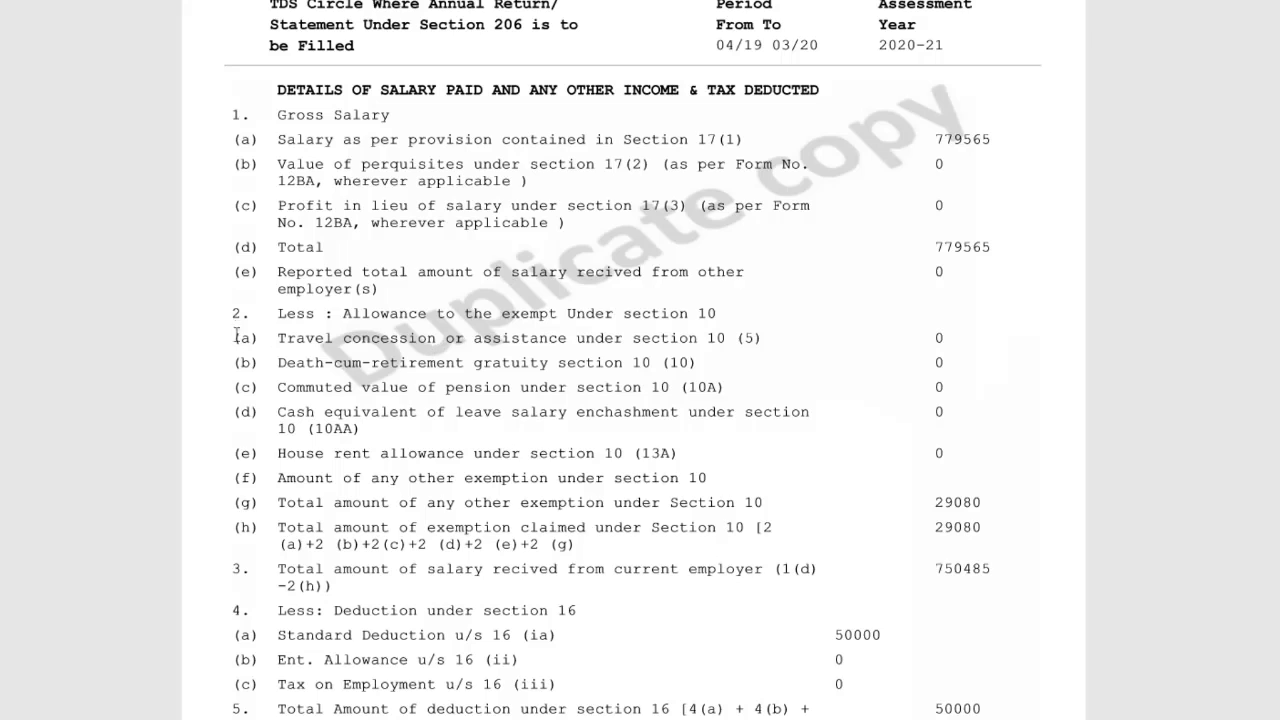
Check the section 10 exemptions in Form 16, and compare its entertainment allowance and employment tax under section 16 with the return's fields
{"action": "mouse_move", "coordinate": [229, 317]}
{"action": "left_mouse_down"}
{"action": "mouse_move", "coordinate": [258, 385]}
{"action": "mouse_move", "coordinate": [382, 416]}
{"action": "mouse_move", "coordinate": [320, 458]}
{"action": "mouse_move", "coordinate": [650, 531]}
{"action": "mouse_move", "coordinate": [662, 638]}
{"action": "mouse_move", "coordinate": [675, 557]}
{"action": "left_mouse_up"}
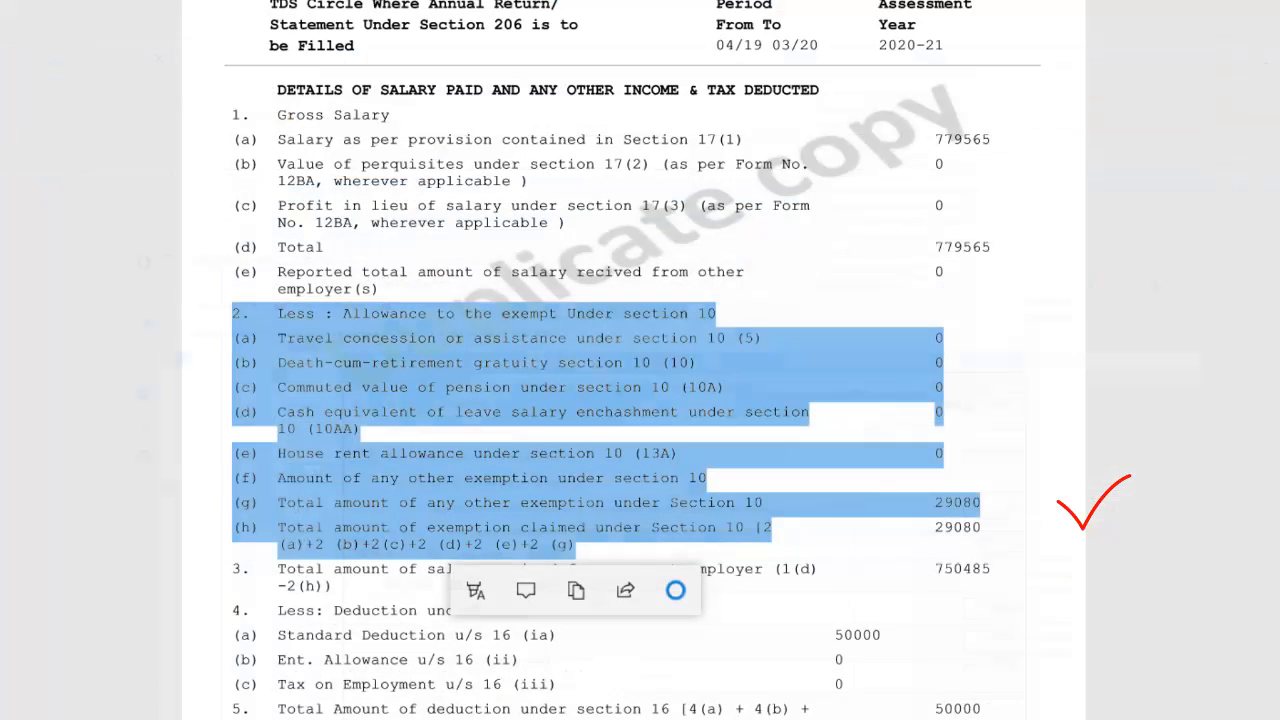
{"action": "left_click", "coordinate": [1003, 547]}
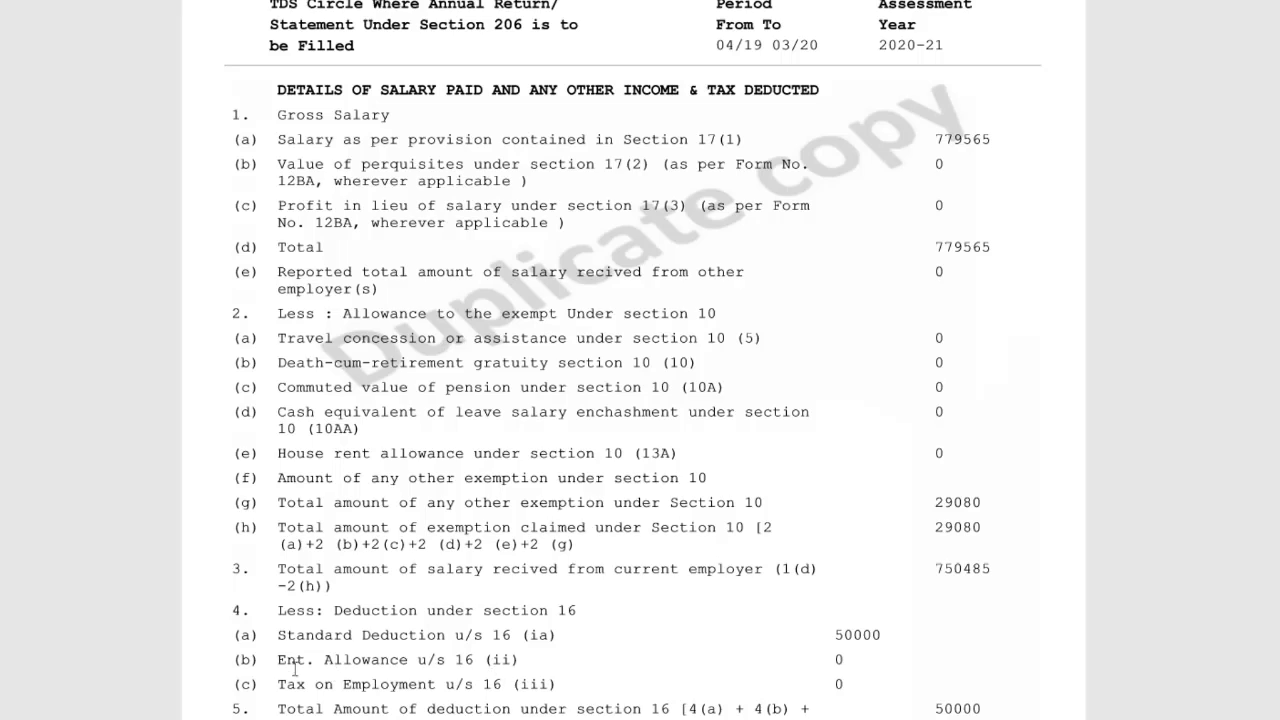
{"action": "mouse_move", "coordinate": [280, 664]}
{"action": "left_mouse_down"}
{"action": "mouse_move", "coordinate": [548, 637]}
{"action": "mouse_move", "coordinate": [560, 660]}
{"action": "left_mouse_up"}
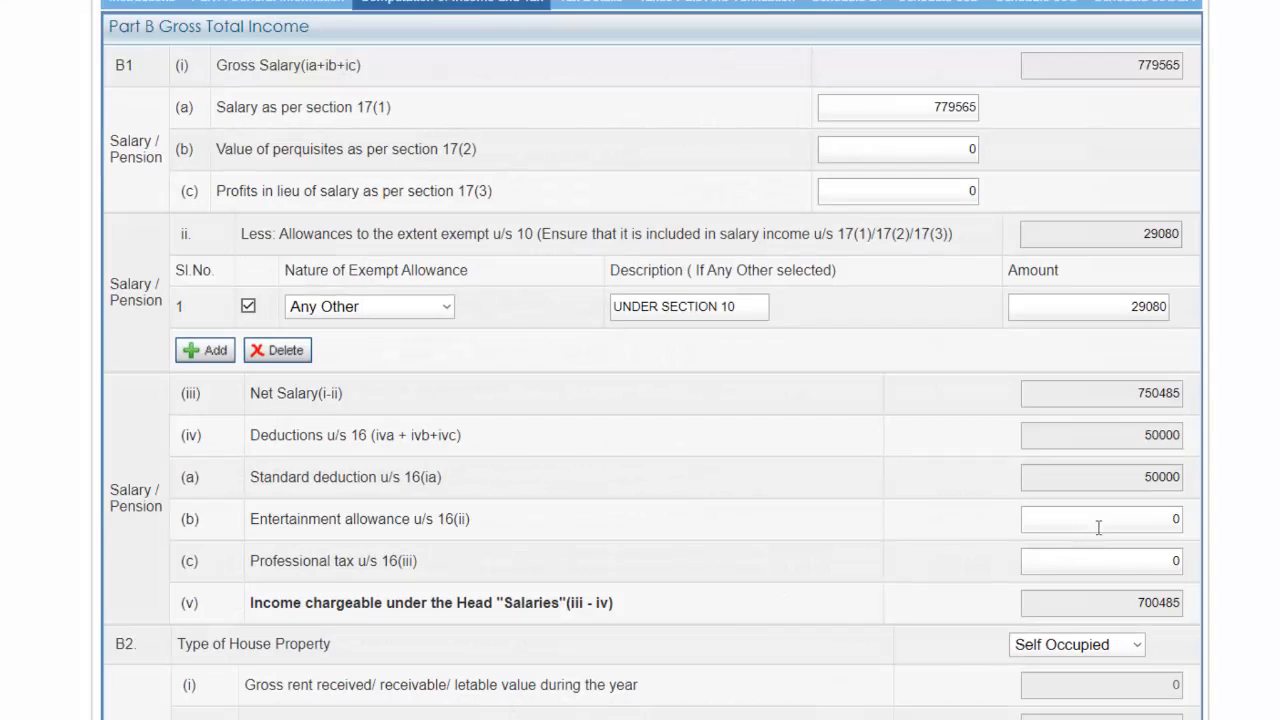
{"action": "left_click", "coordinate": [1100, 521]}
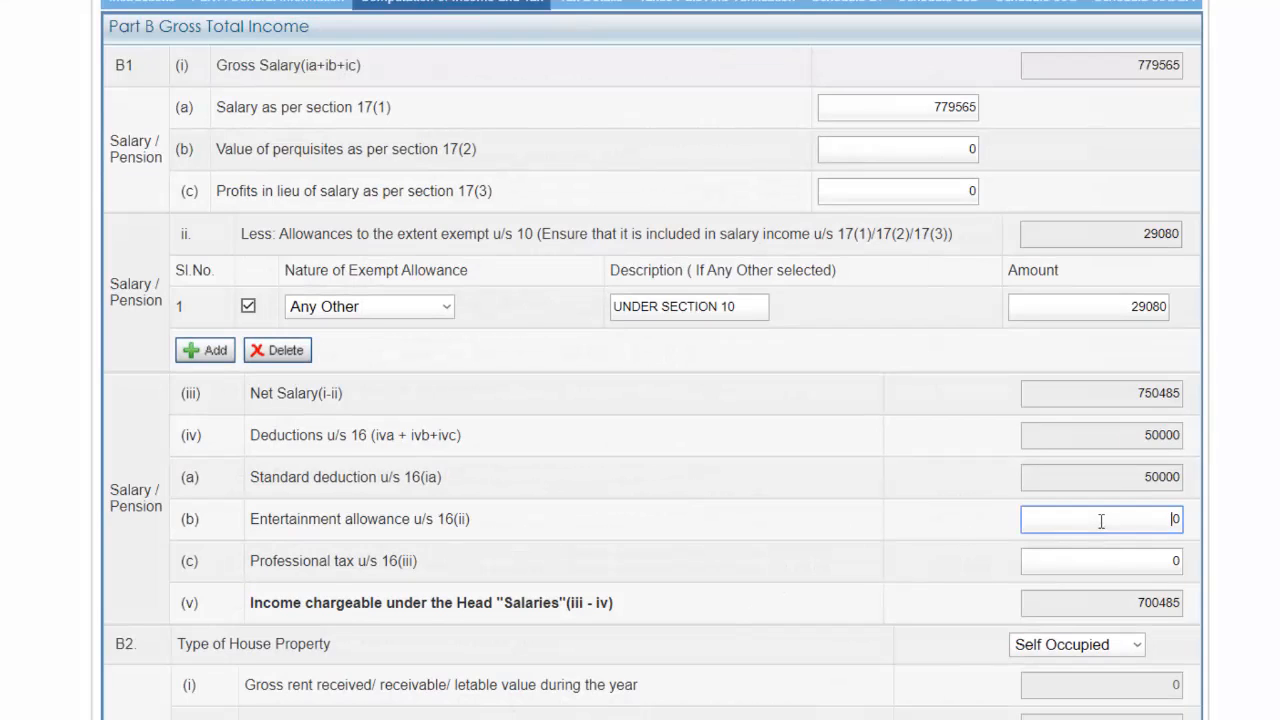
{"action": "left_click", "coordinate": [1115, 569]}
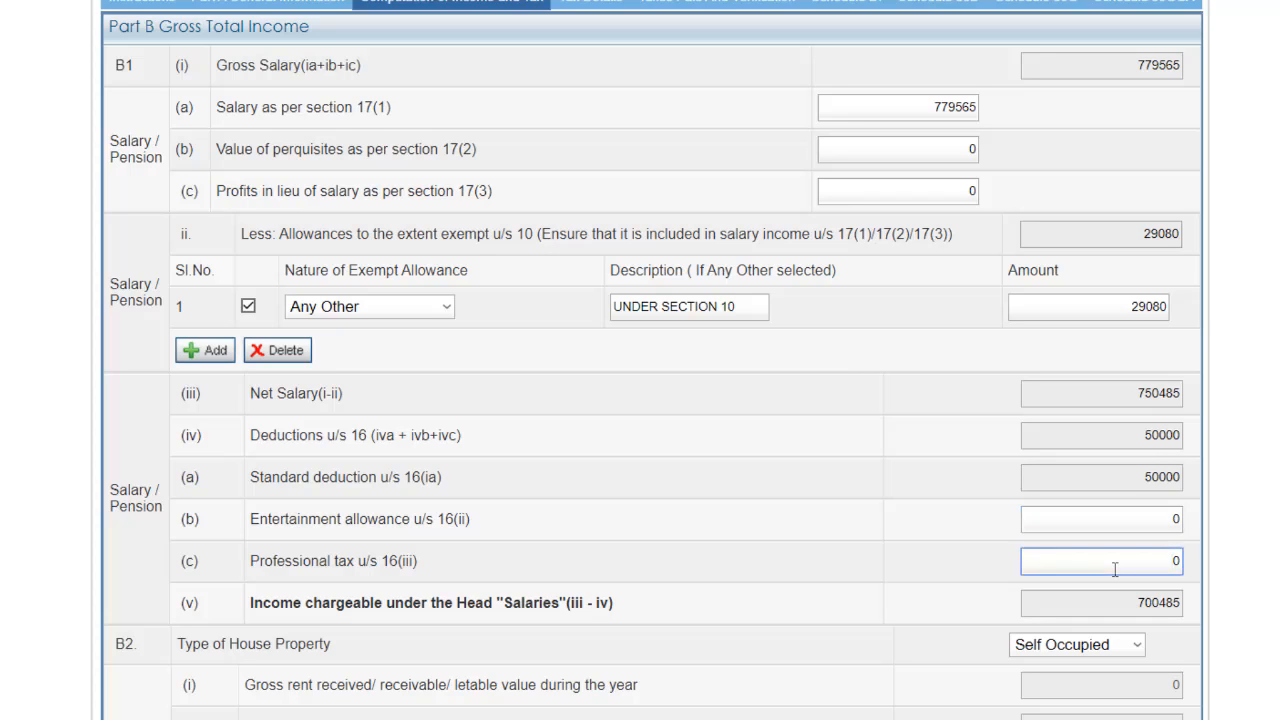
Compare the section 16 deductions and income chargeable under Salaries in Form 16 with the matching fields in the return
{"action": "left_click", "coordinate": [655, 718]}
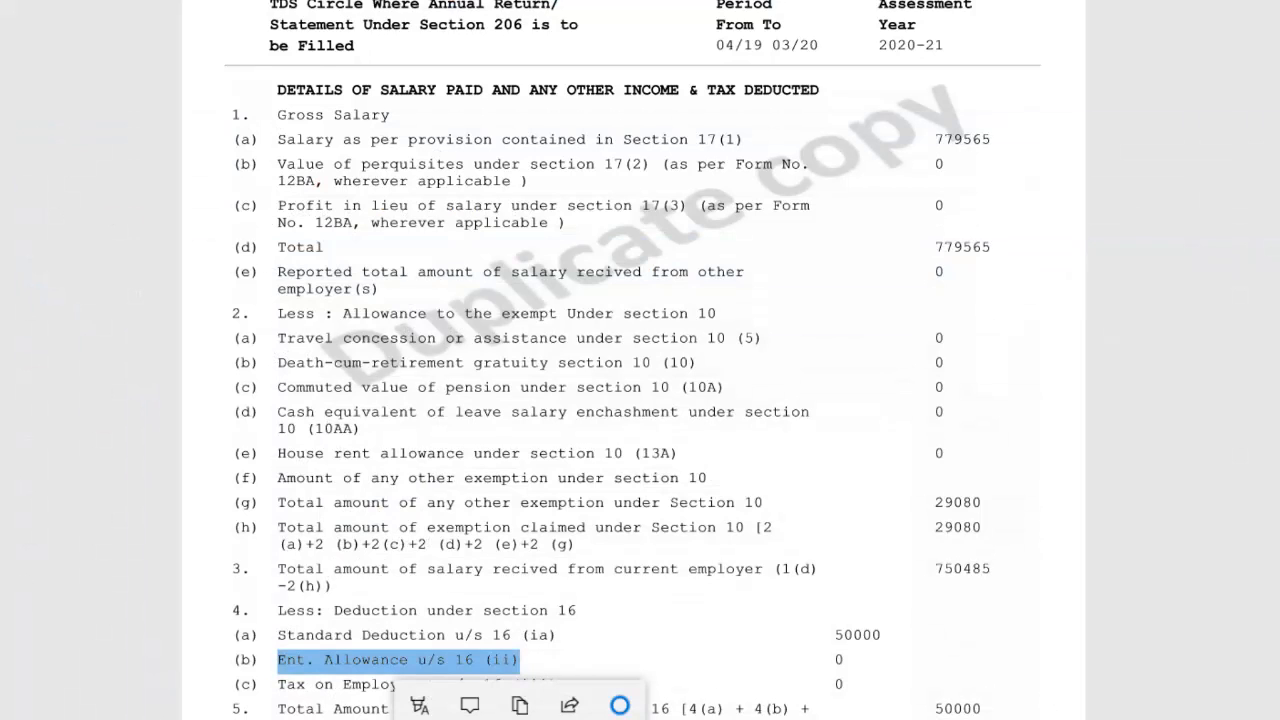
{"action": "scroll", "coordinate": [640, 360], "scroll_direction": "down", "scroll_amount": 4}
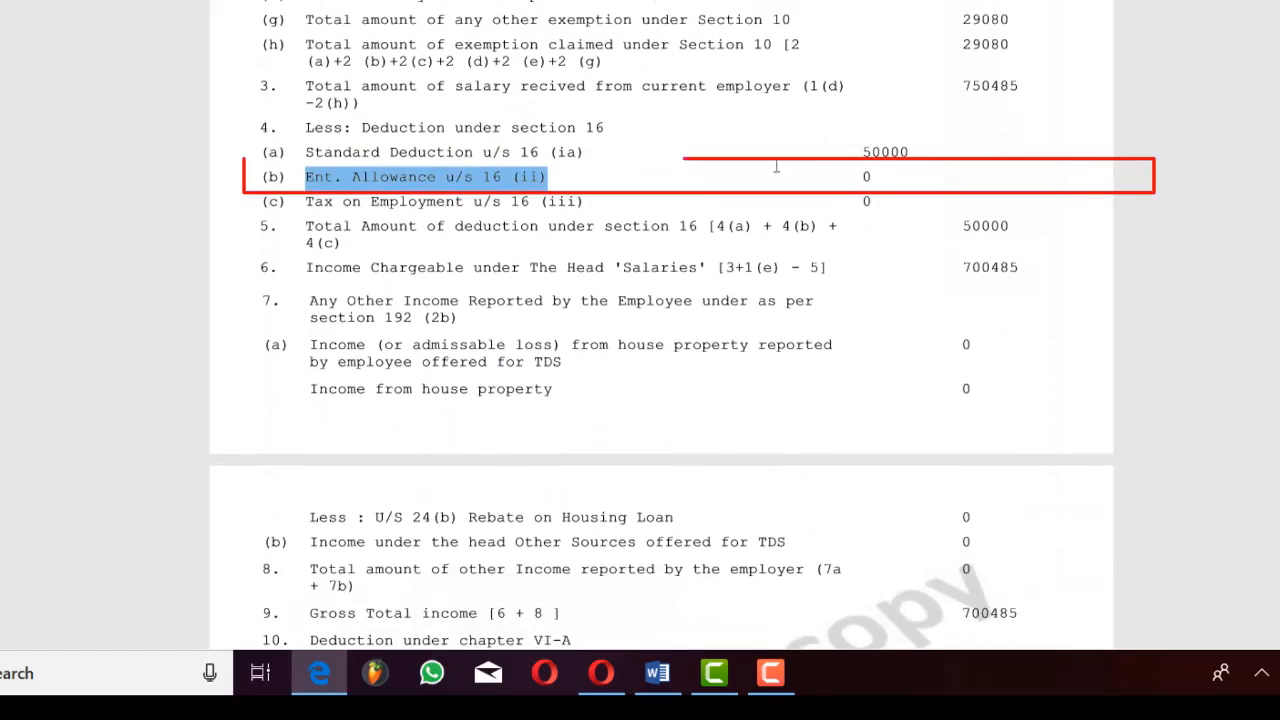
{"action": "left_click", "coordinate": [598, 673]}
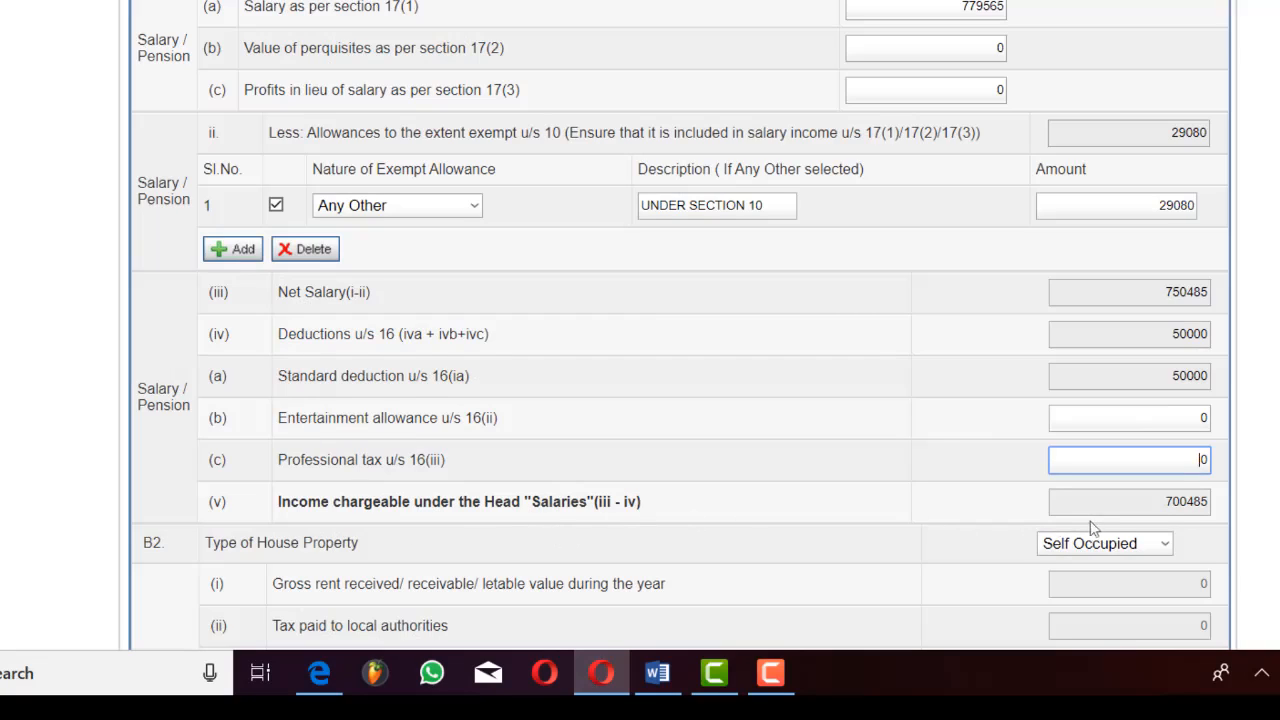
{"action": "left_click", "coordinate": [601, 676]}
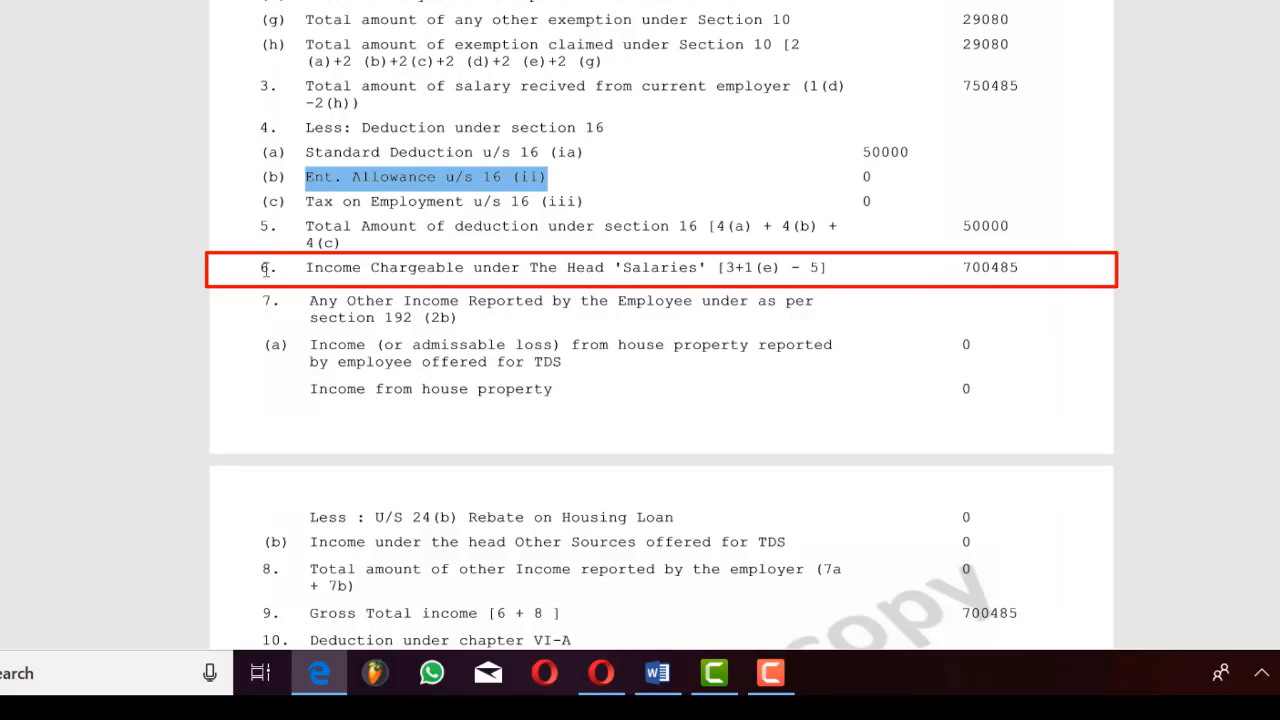
{"action": "left_click_drag", "start_coordinate": [266, 268], "coordinate": [1079, 262]}
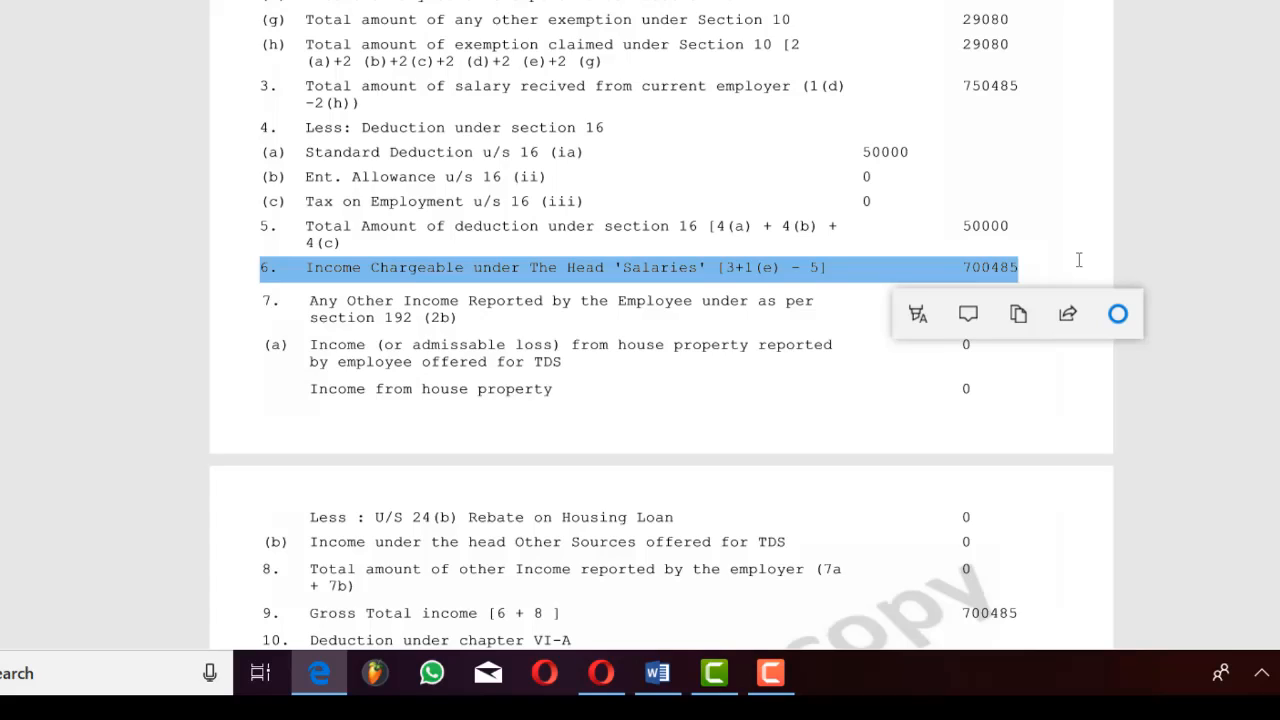
{"action": "left_click", "coordinate": [1079, 260]}
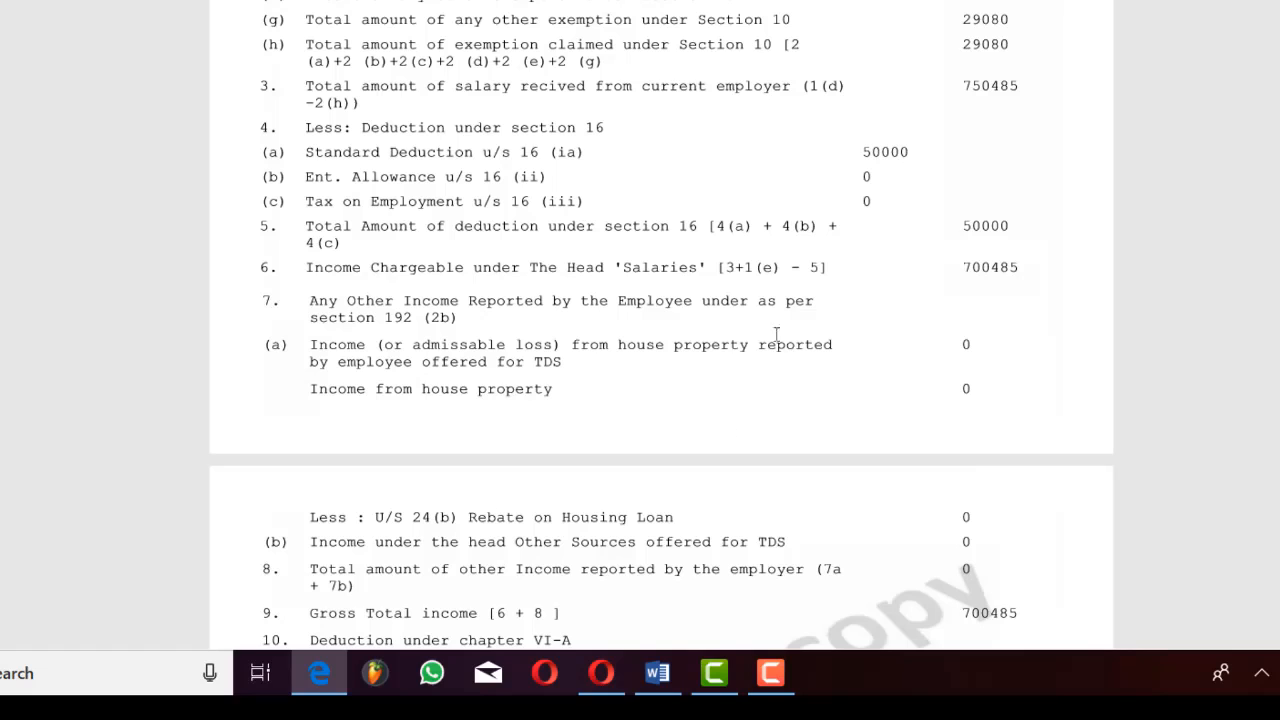
{"action": "left_click", "coordinate": [603, 678]}
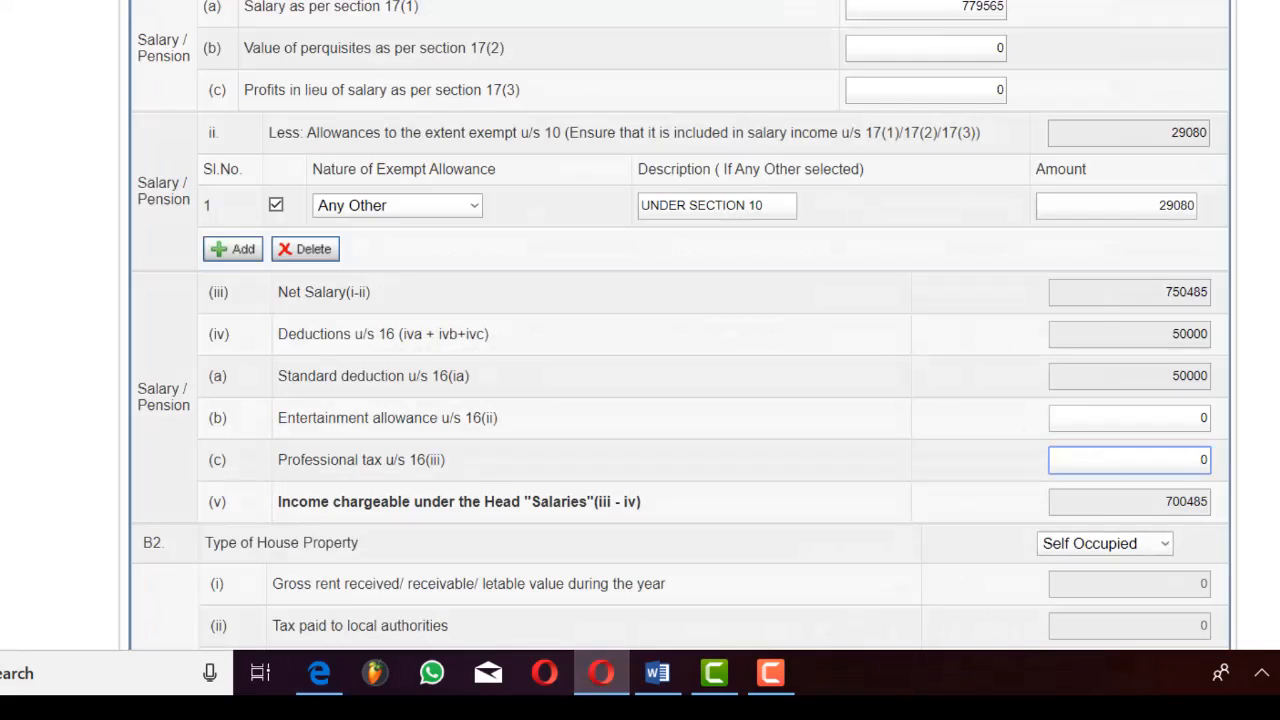
{"action": "scroll", "coordinate": [680, 325], "scroll_direction": "down", "scroll_amount": 1}
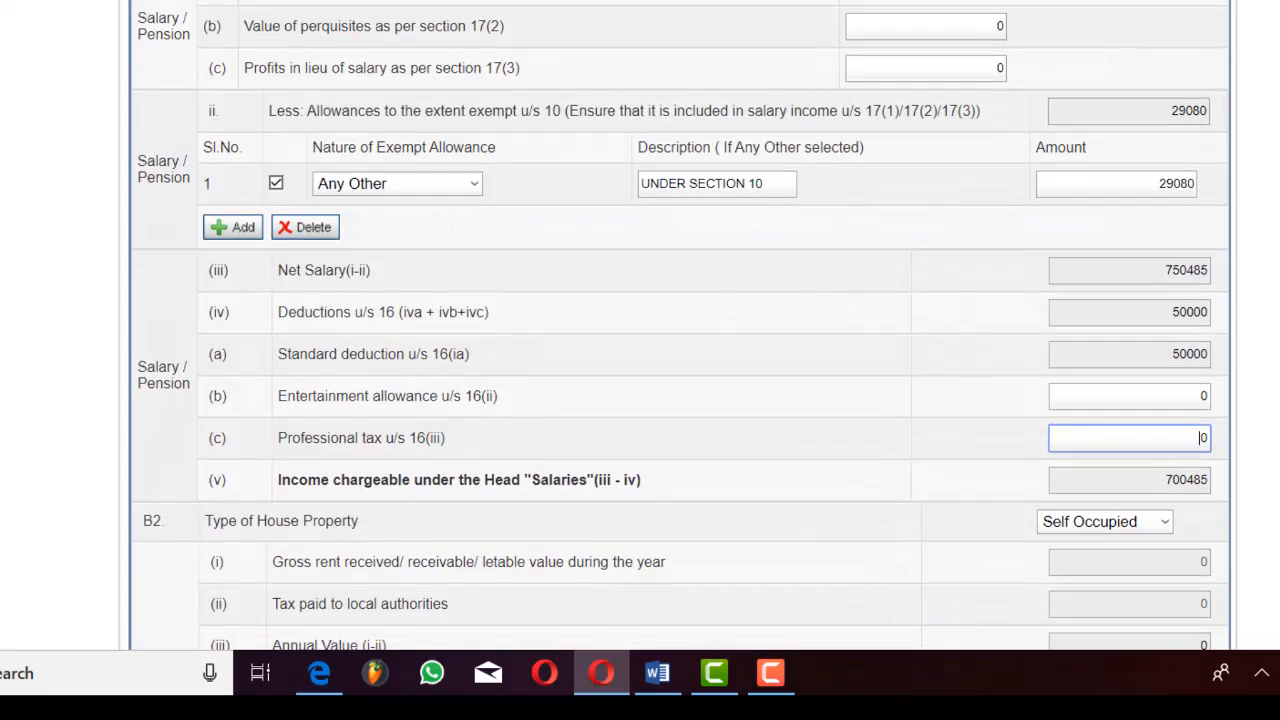
{"action": "scroll", "coordinate": [680, 325], "scroll_direction": "up", "scroll_amount": 1}
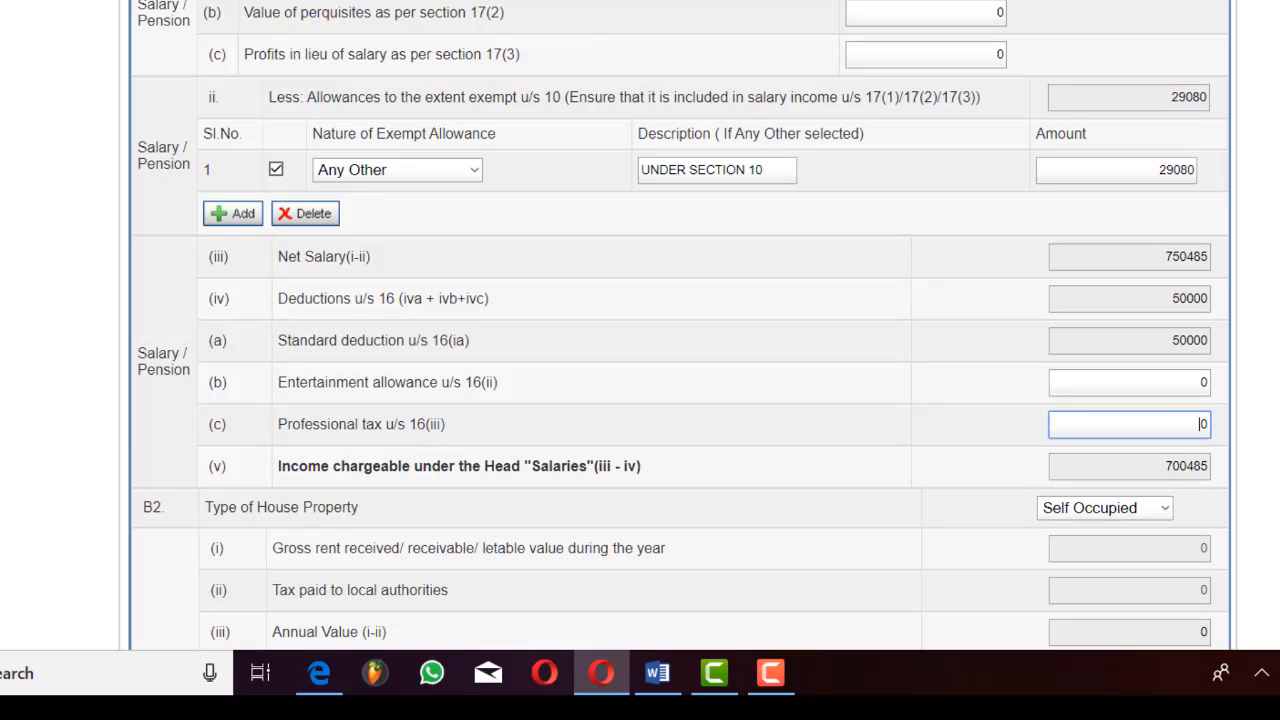
Try Let Out as the type of house property in B2 and return it to Self Occupied
{"action": "scroll", "coordinate": [680, 325], "scroll_direction": "down", "scroll_amount": 5}
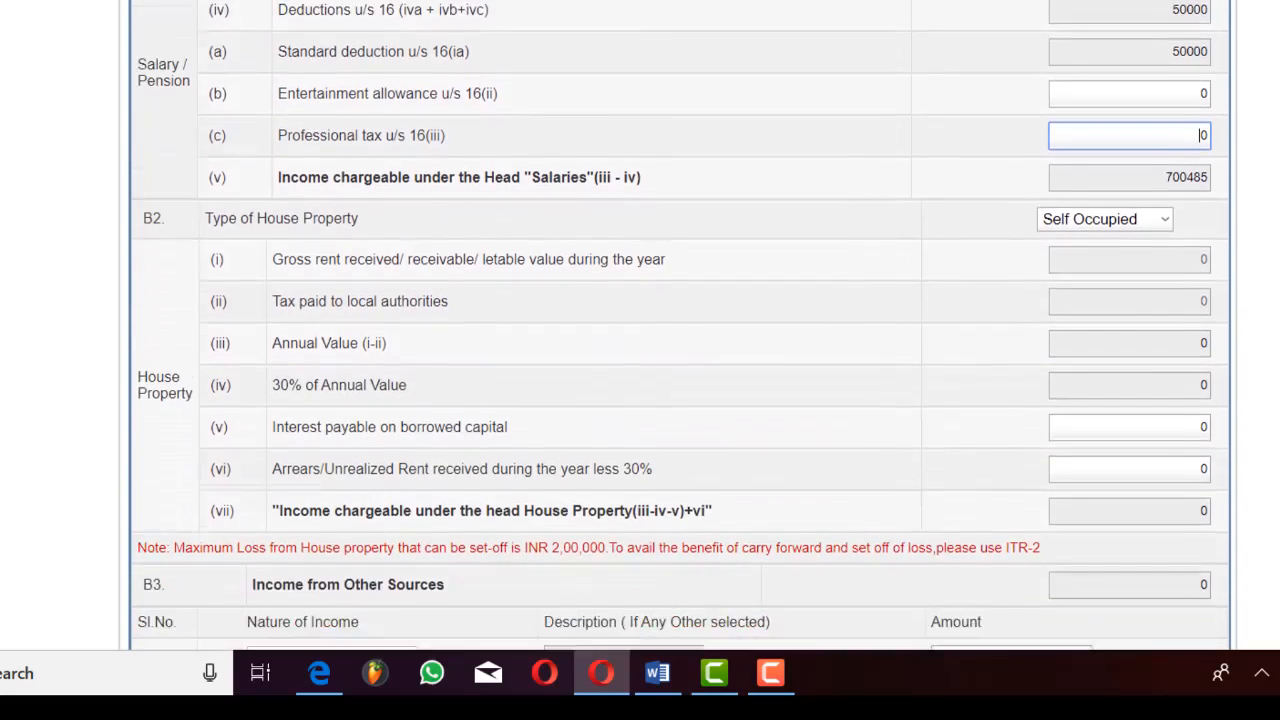
{"action": "scroll", "coordinate": [680, 325], "scroll_direction": "down", "scroll_amount": 1}
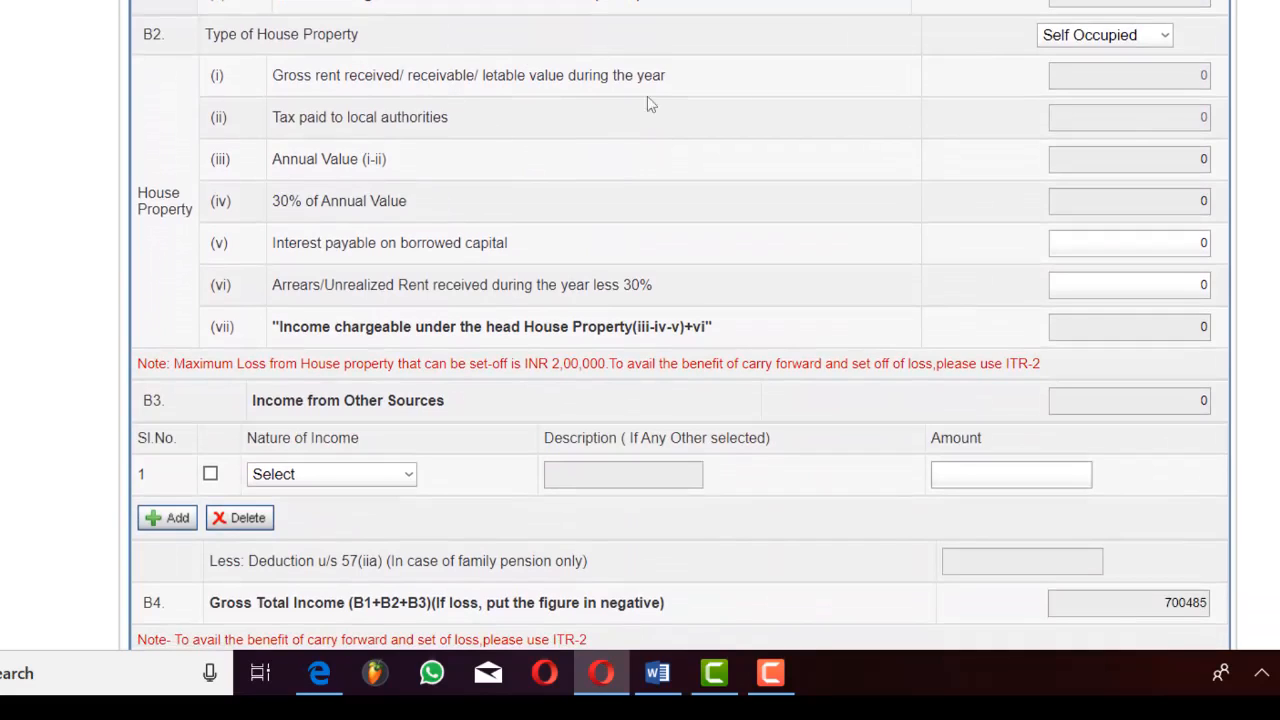
{"action": "left_click", "coordinate": [1165, 40]}
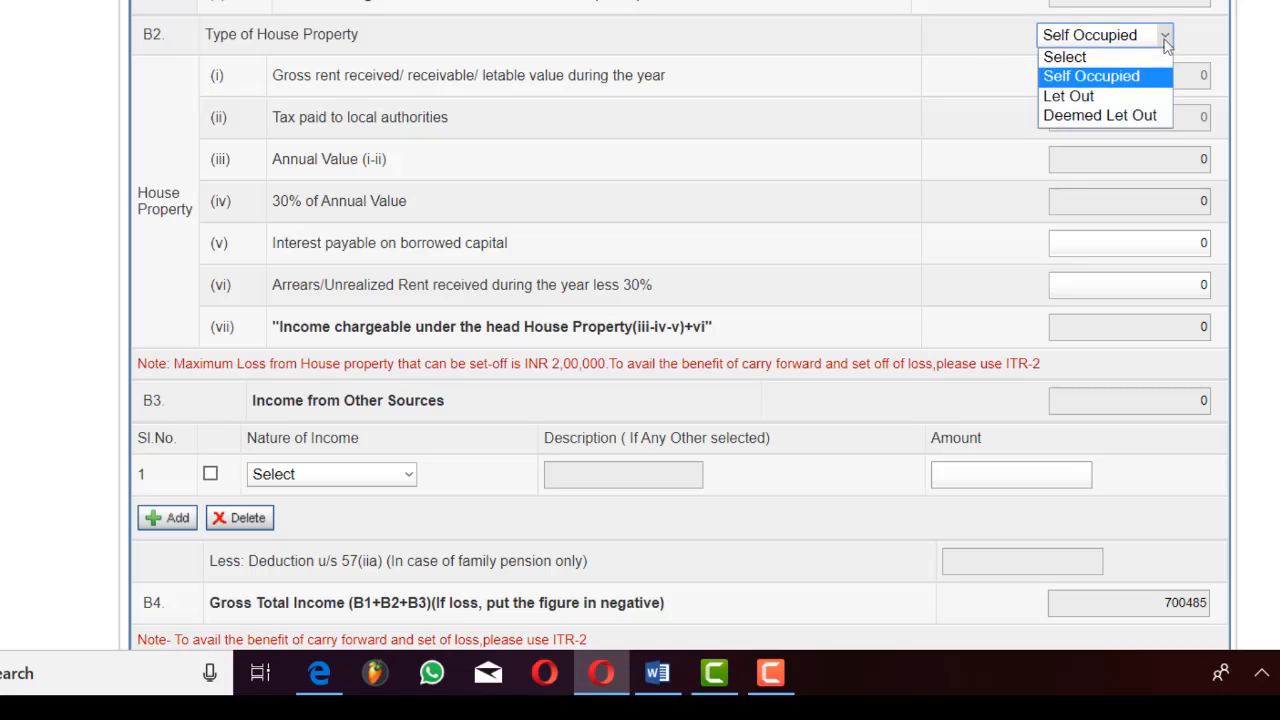
{"action": "left_click", "coordinate": [1099, 95]}
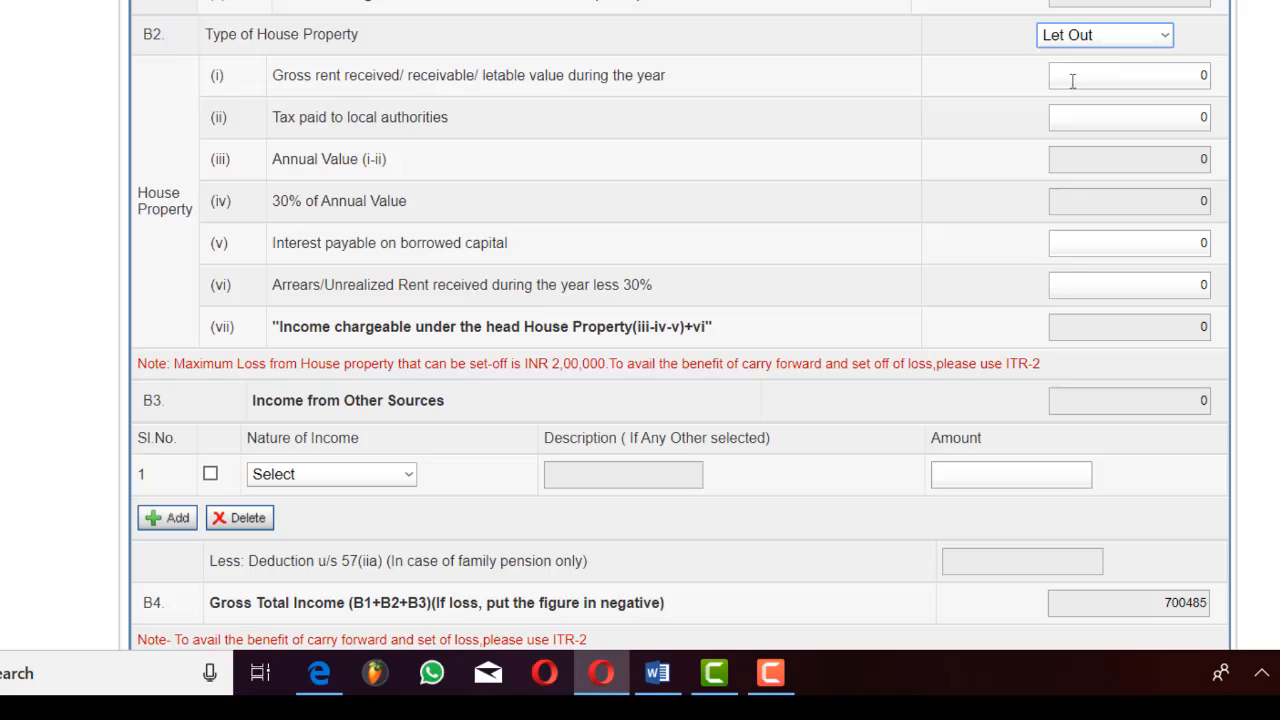
{"action": "left_click", "coordinate": [1138, 38]}
{"action": "left_click", "coordinate": [1120, 79]}
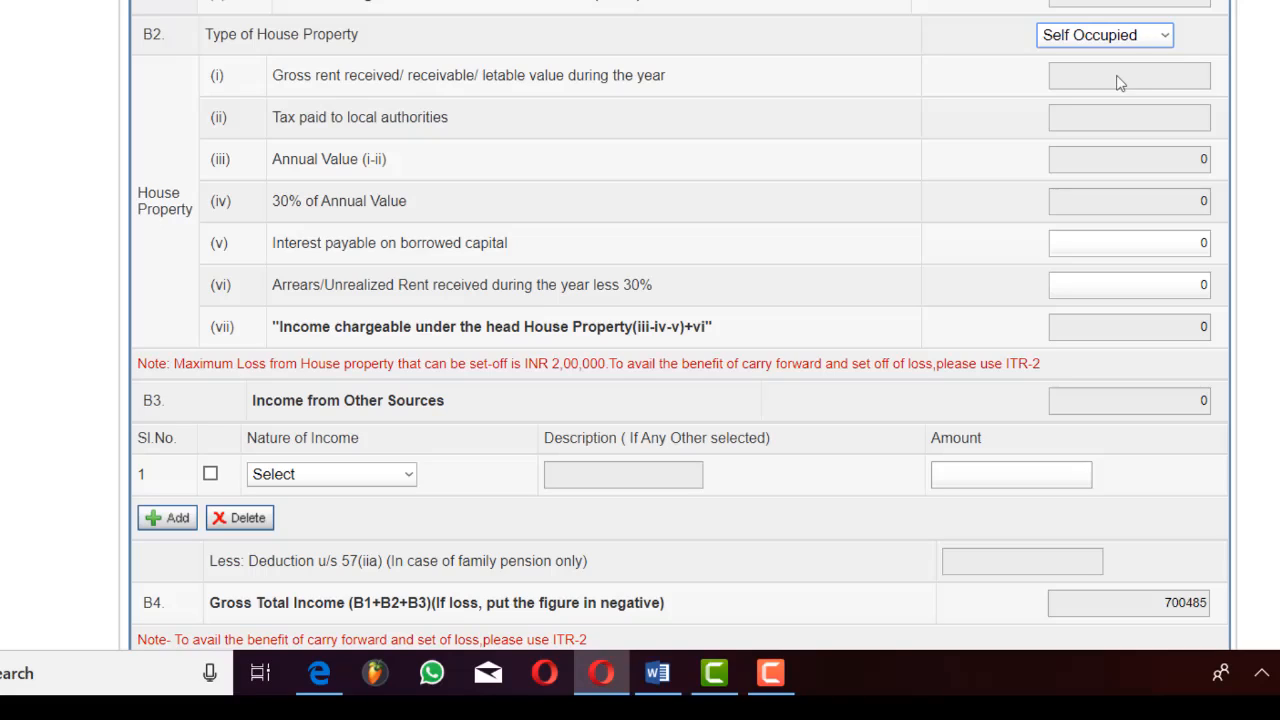
{"action": "left_click", "coordinate": [1160, 35]}
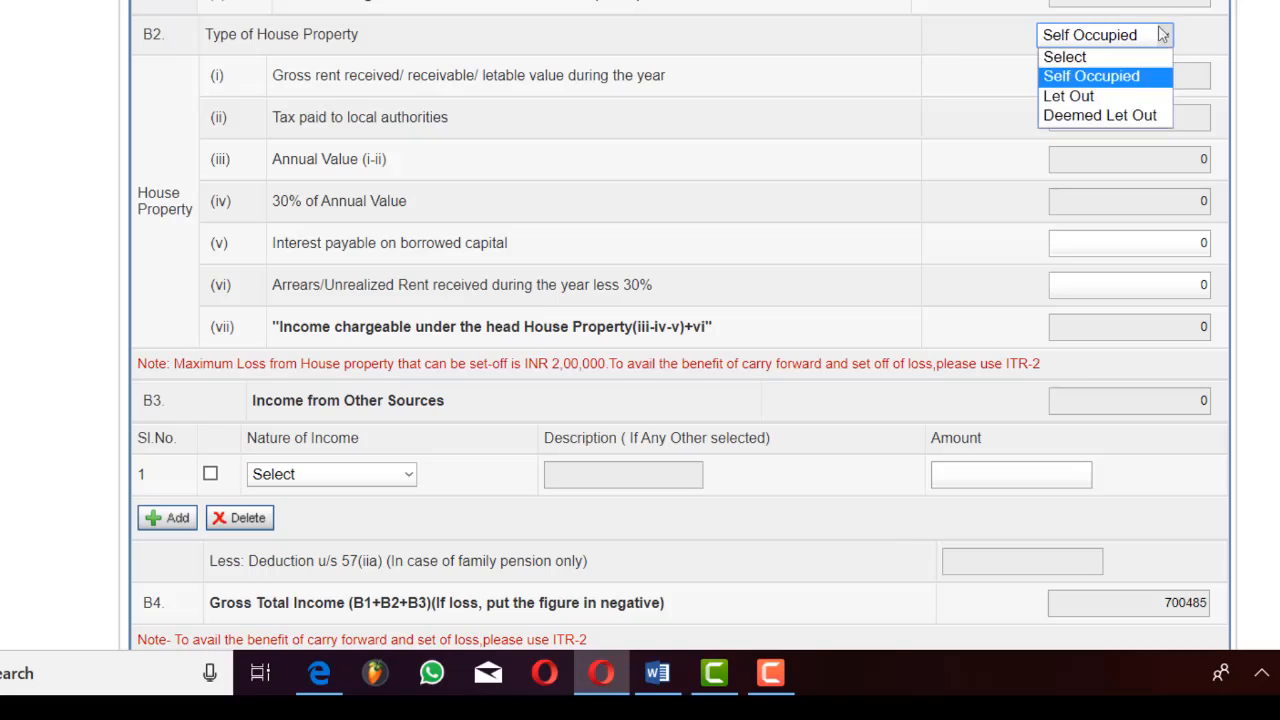
{"action": "left_click", "coordinate": [1077, 86]}
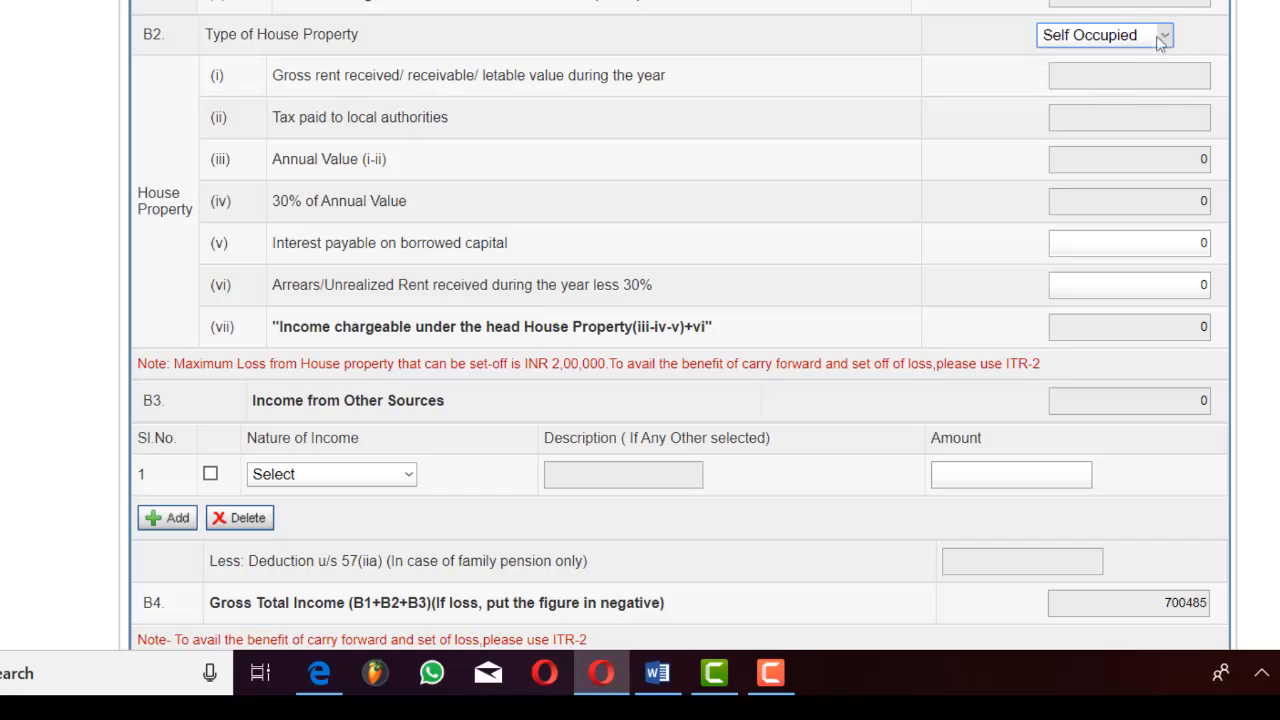
Switch the house property type to Let Out again, check the gross rent field, and restore Self Occupied
{"action": "left_click", "coordinate": [1159, 36]}
{"action": "left_click", "coordinate": [1101, 98]}
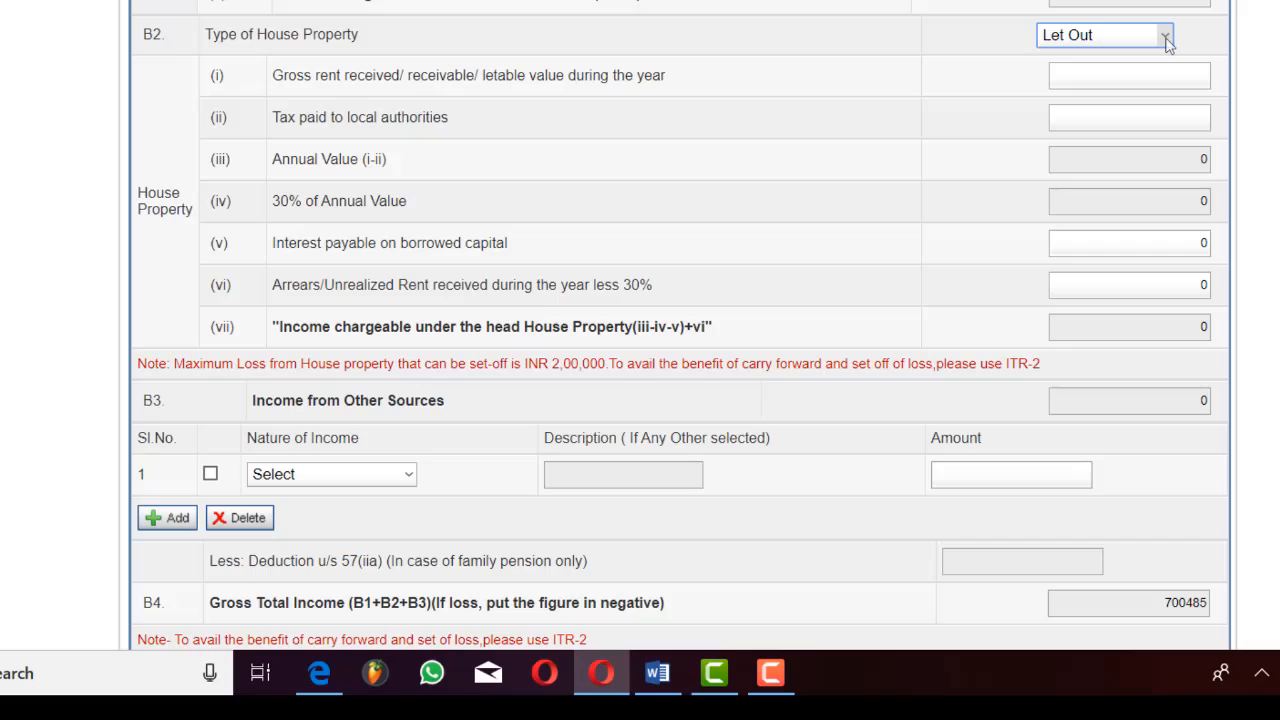
{"action": "left_click", "coordinate": [1137, 80]}
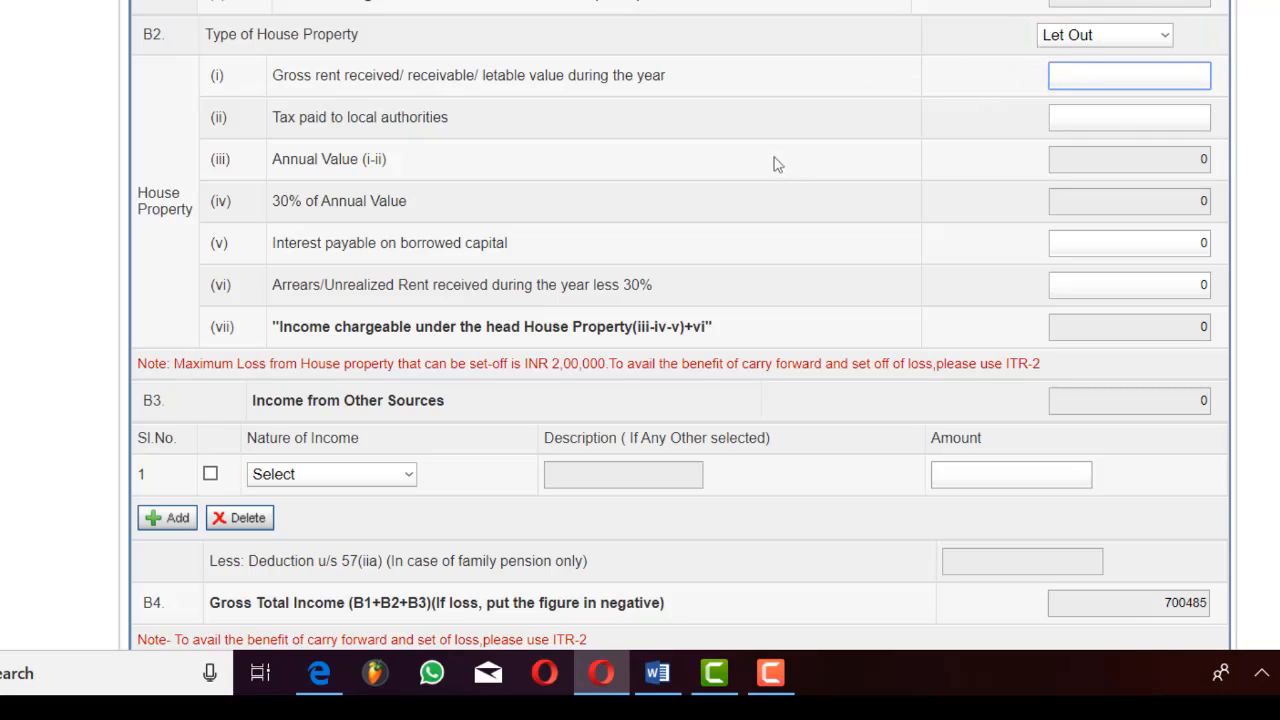
{"action": "left_click", "coordinate": [1150, 38]}
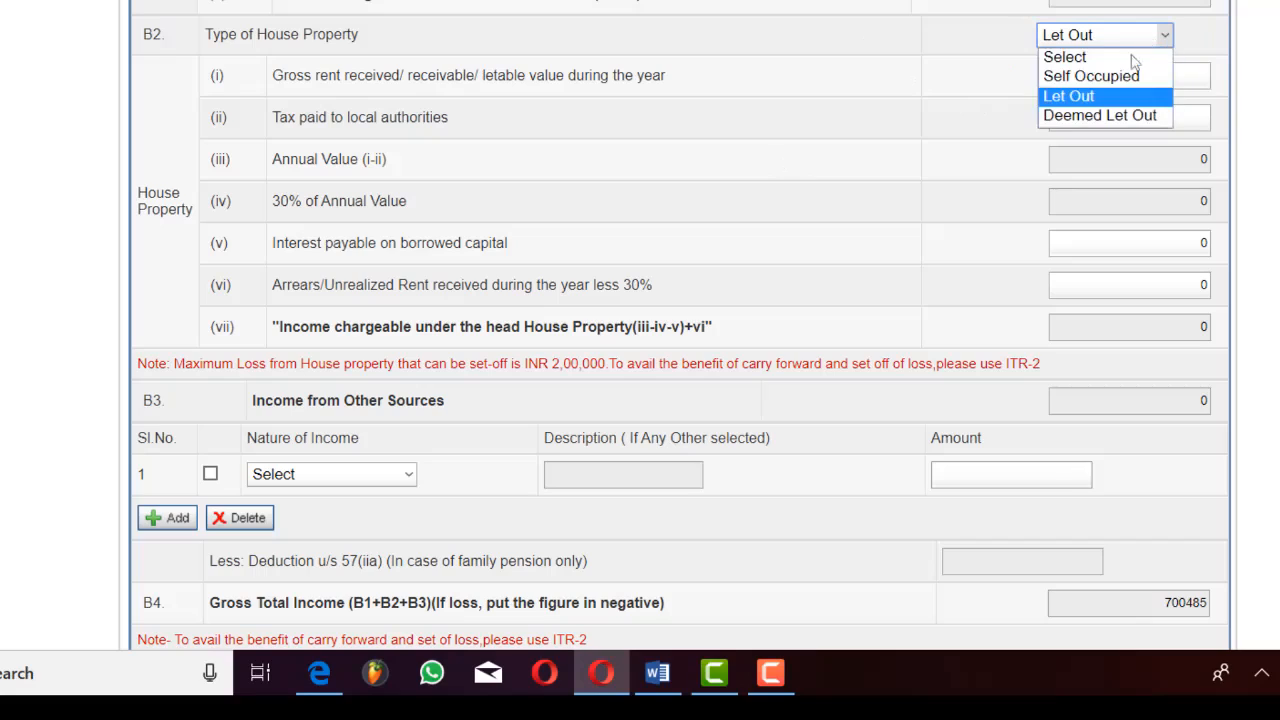
{"action": "left_click", "coordinate": [1117, 90]}
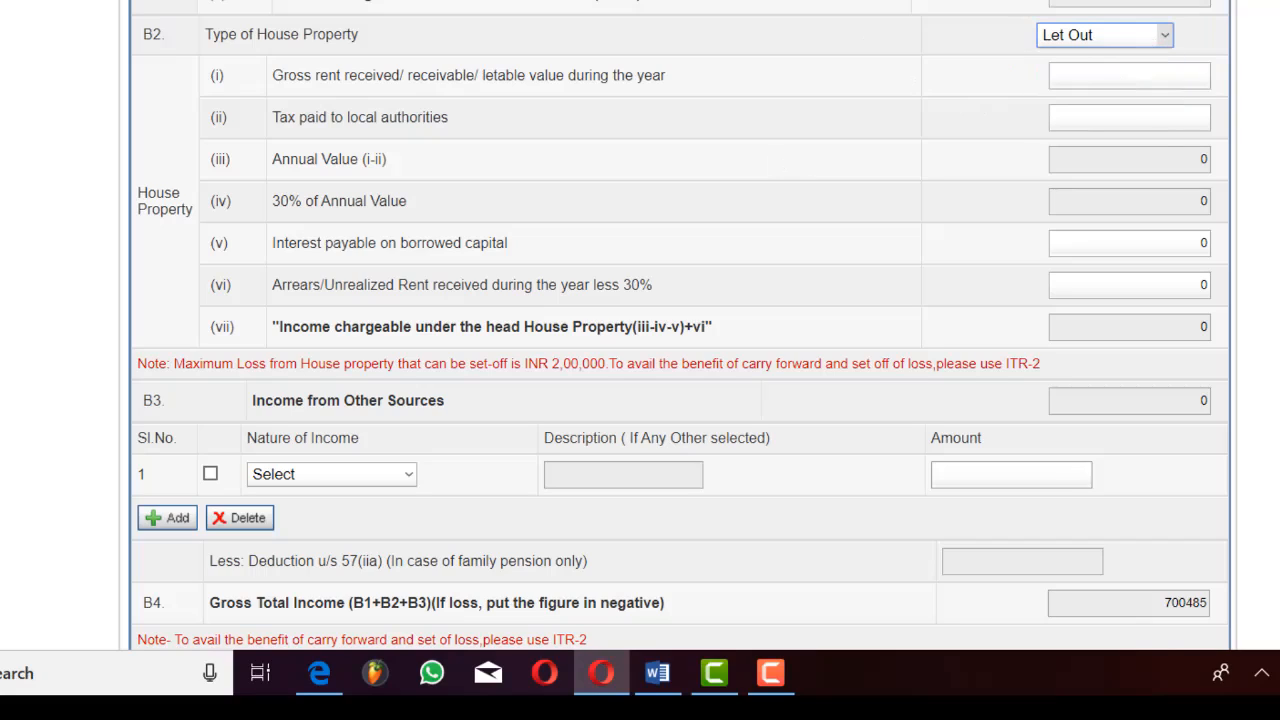
{"action": "left_click", "coordinate": [1133, 40]}
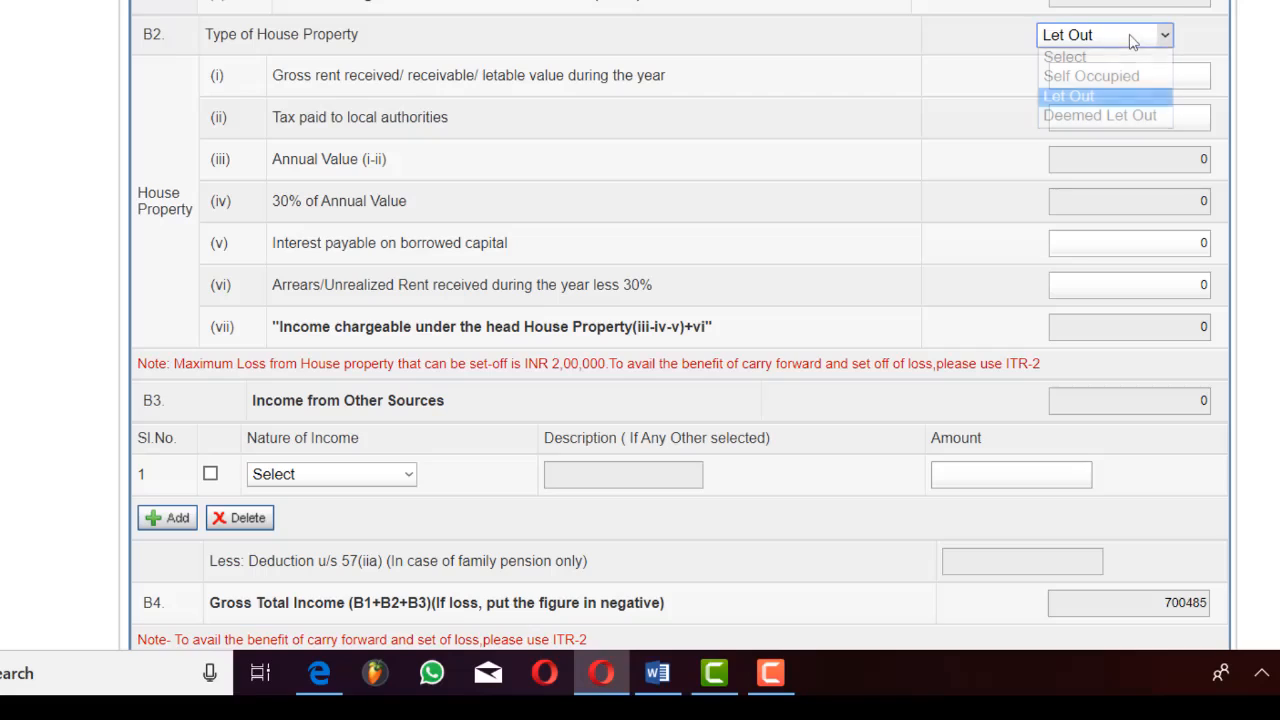
{"action": "left_click", "coordinate": [1120, 76]}
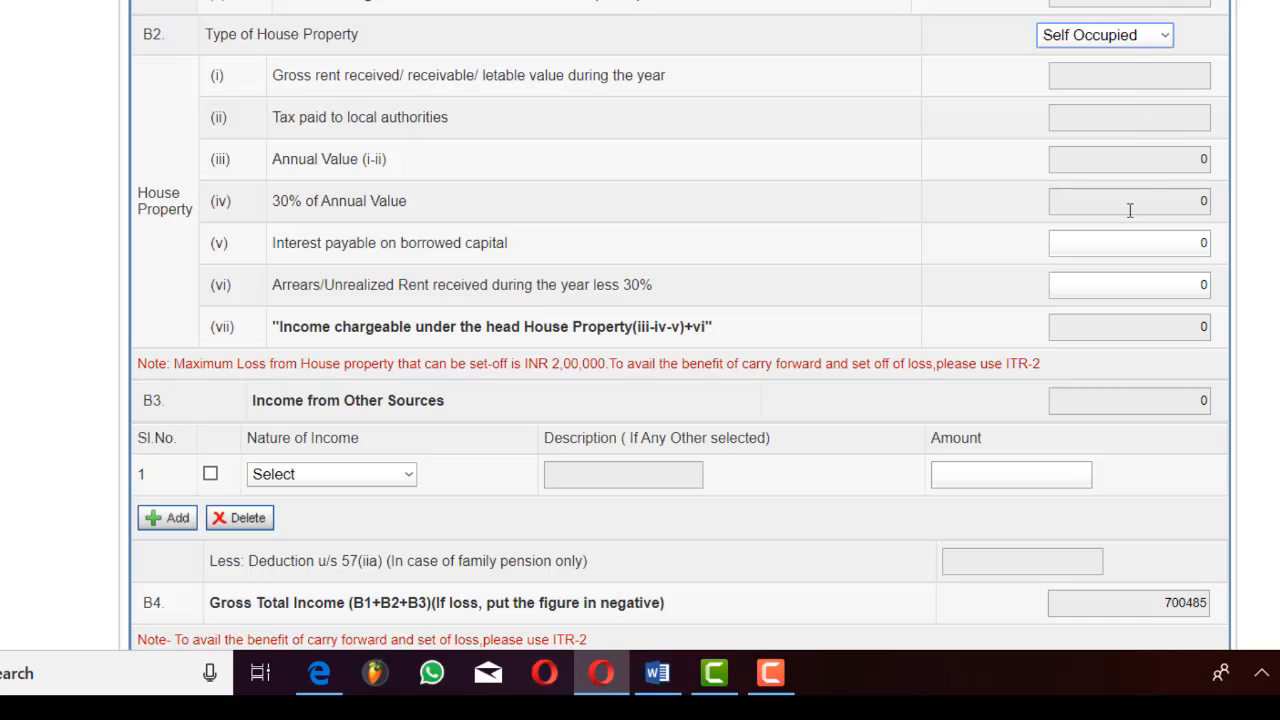
Try Let Out as the house property type and go through its gross rent, local tax, borrowed capital interest and arrears fields
{"action": "left_click", "coordinate": [1163, 35]}
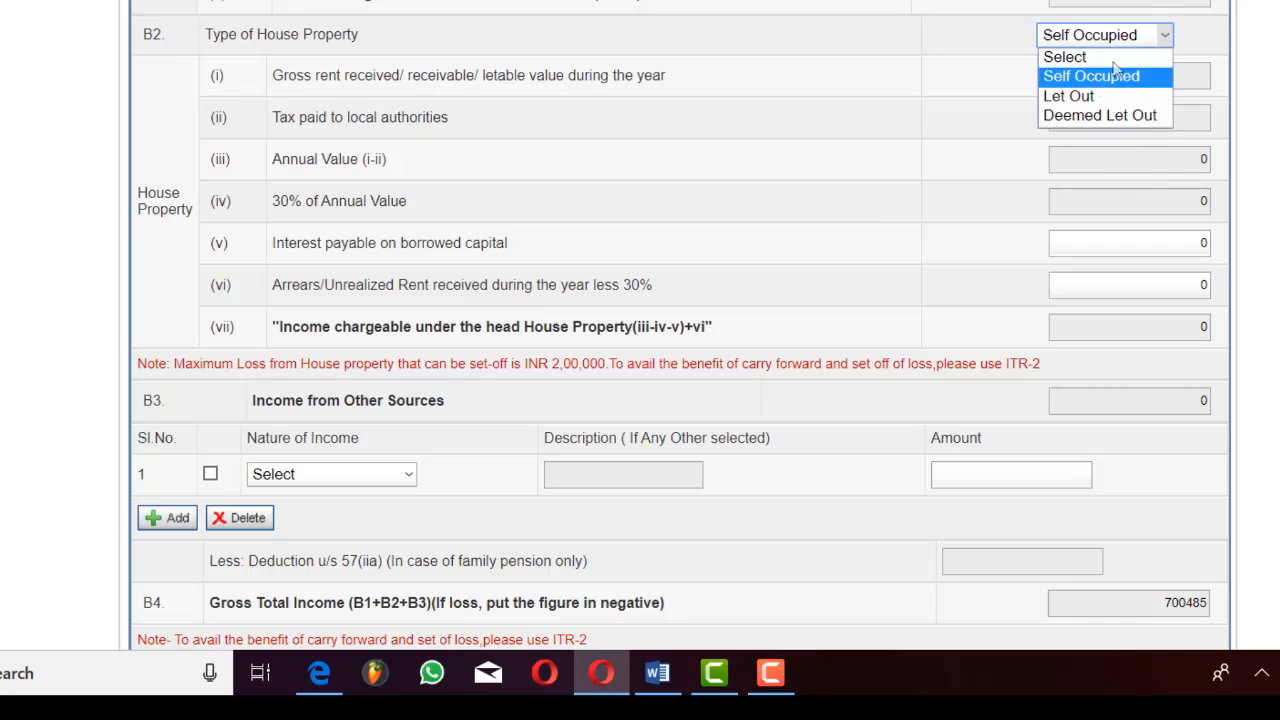
{"action": "left_click", "coordinate": [1081, 97]}
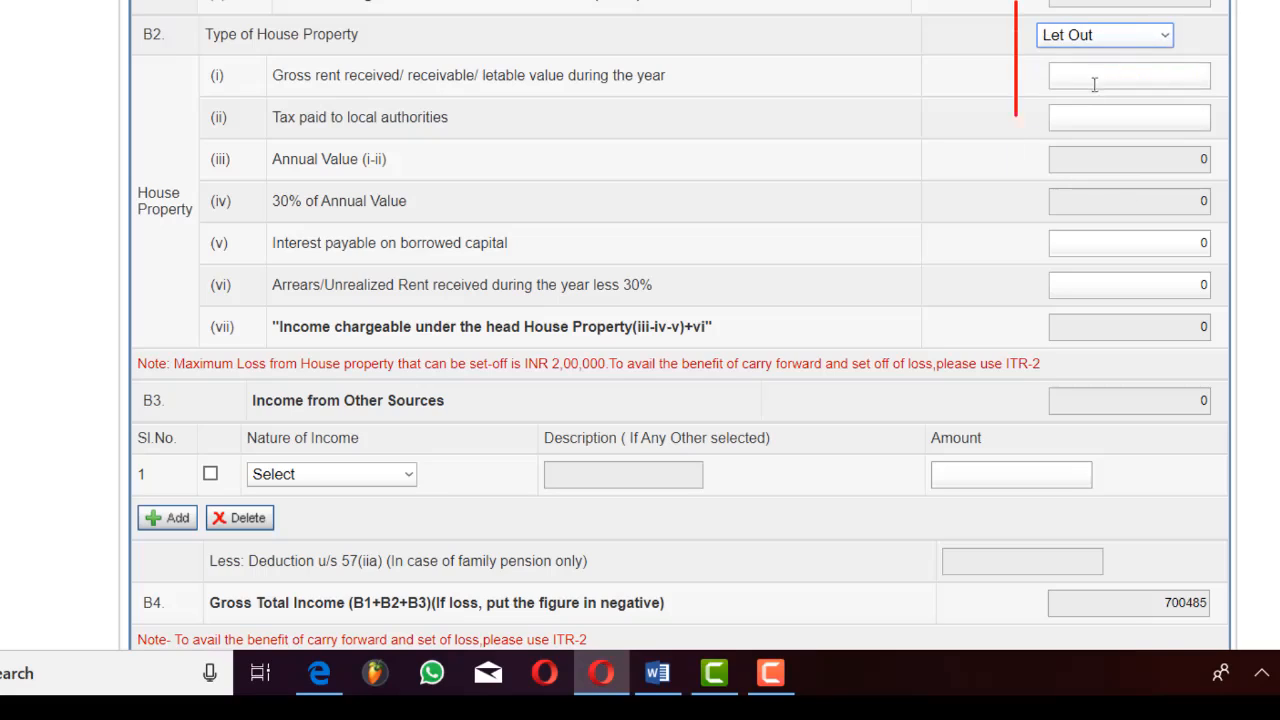
{"action": "left_click", "coordinate": [1097, 81]}
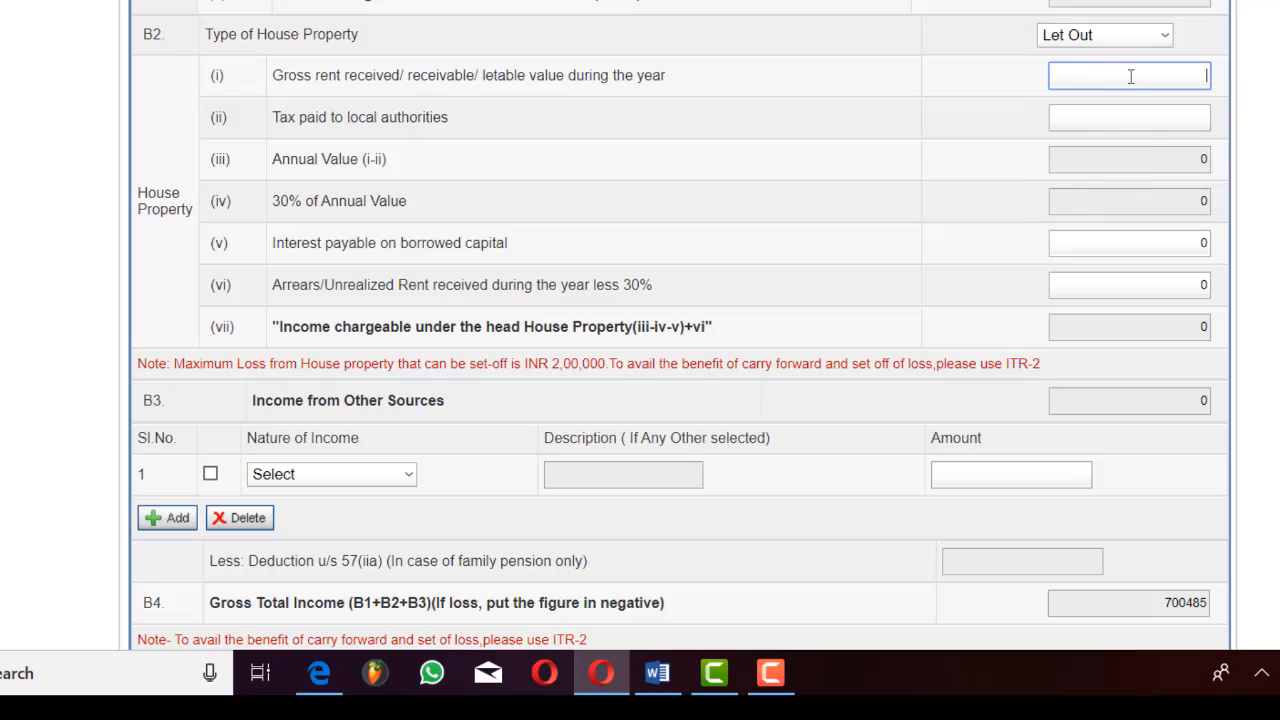
{"action": "left_click", "coordinate": [1092, 124]}
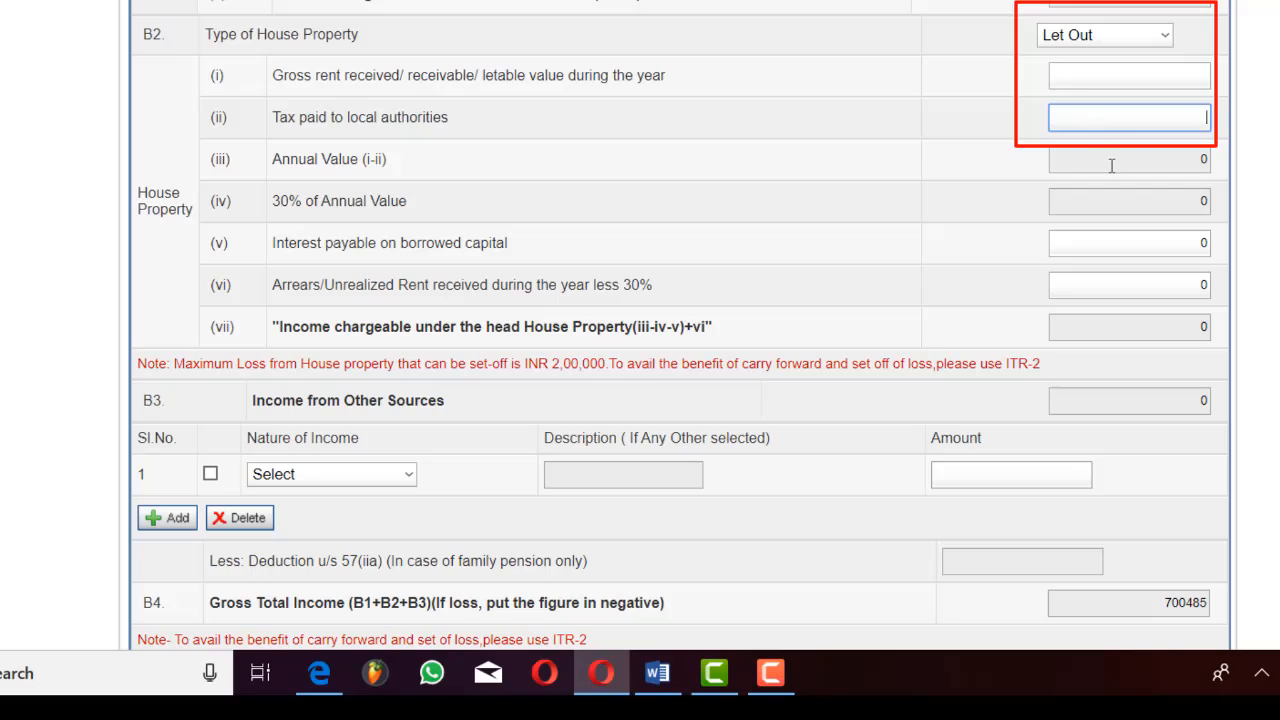
{"action": "left_click", "coordinate": [1115, 245]}
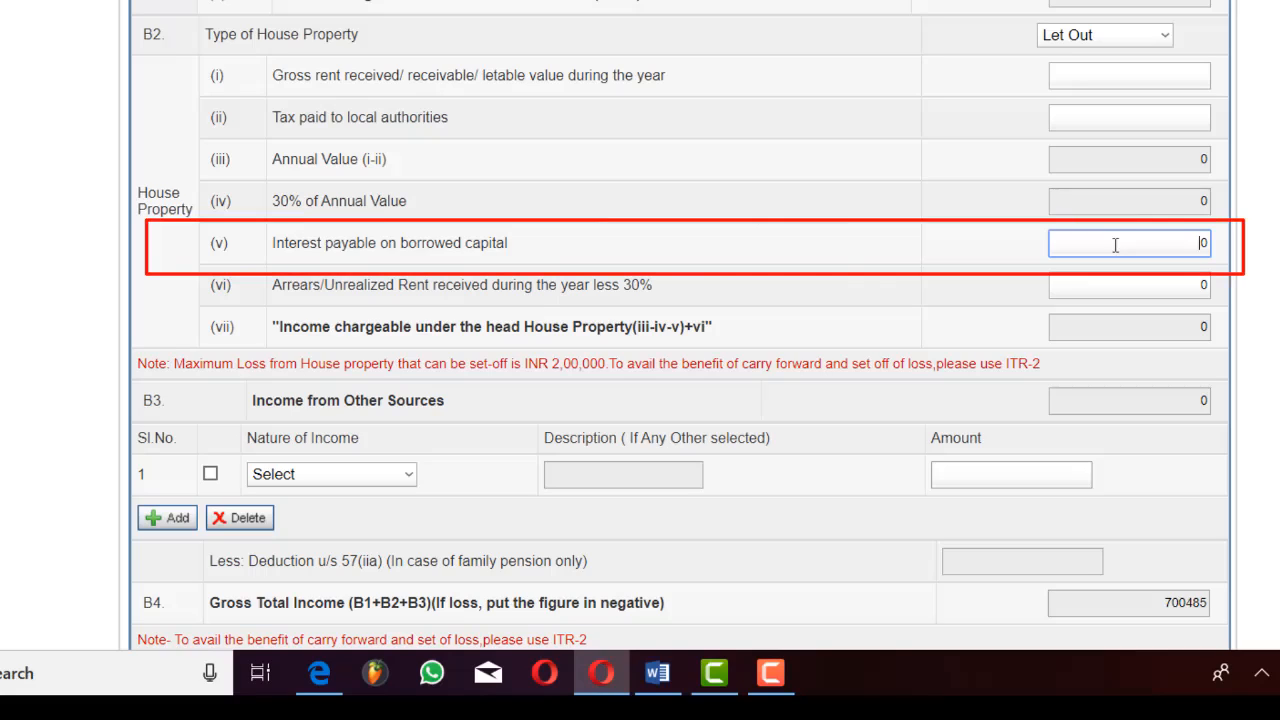
{"action": "left_click", "coordinate": [1111, 280]}
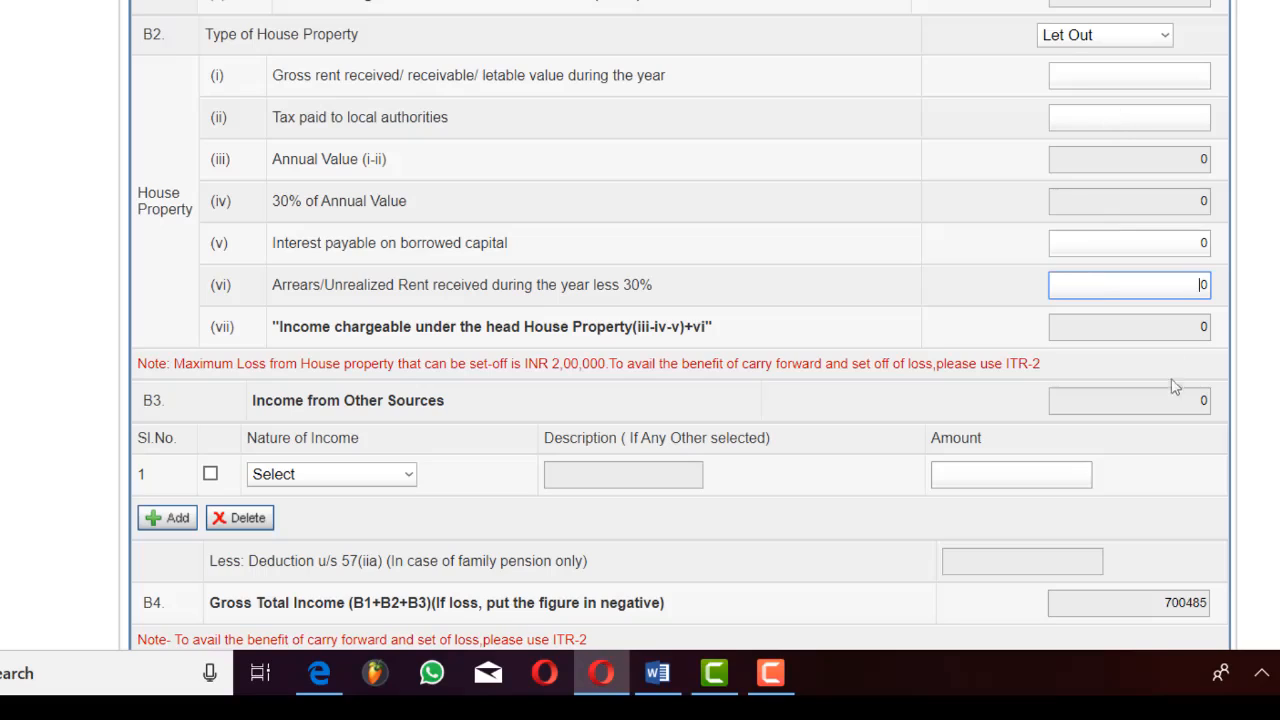
Set the type of house property to Self Occupied and check its borrowed capital interest and arrears fields
{"action": "left_click", "coordinate": [1162, 35]}
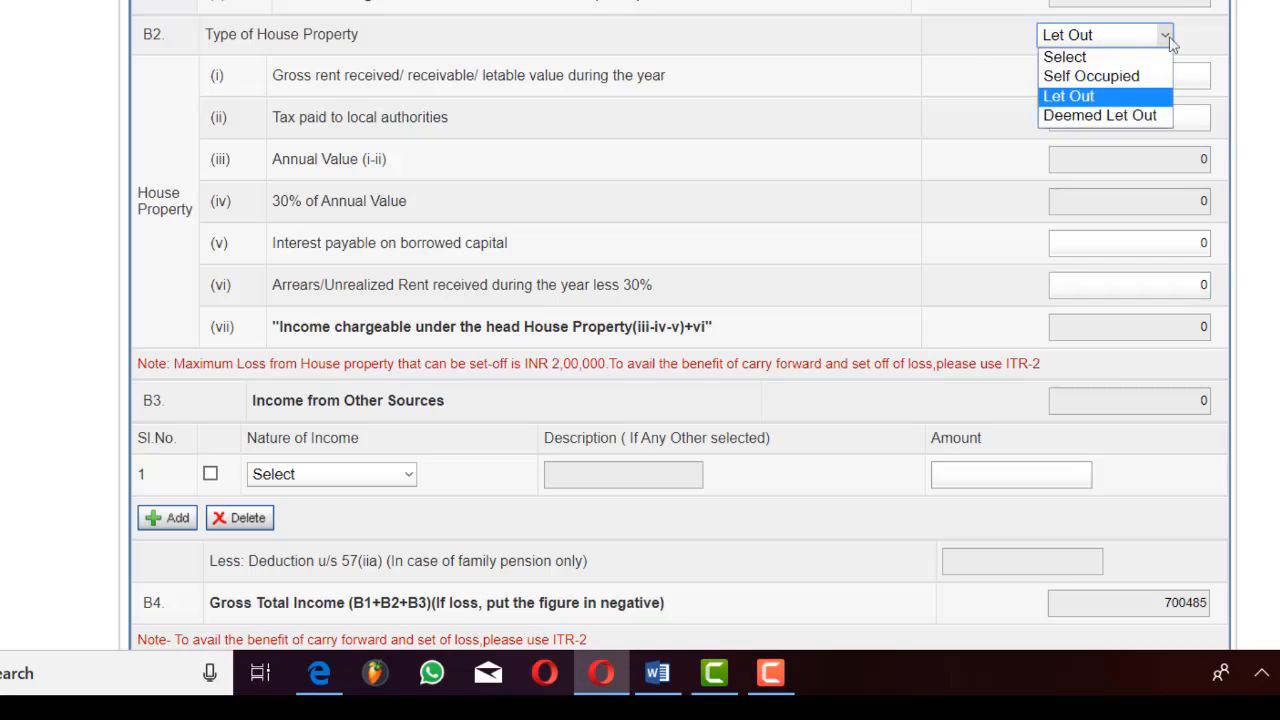
{"action": "left_click", "coordinate": [1106, 78]}
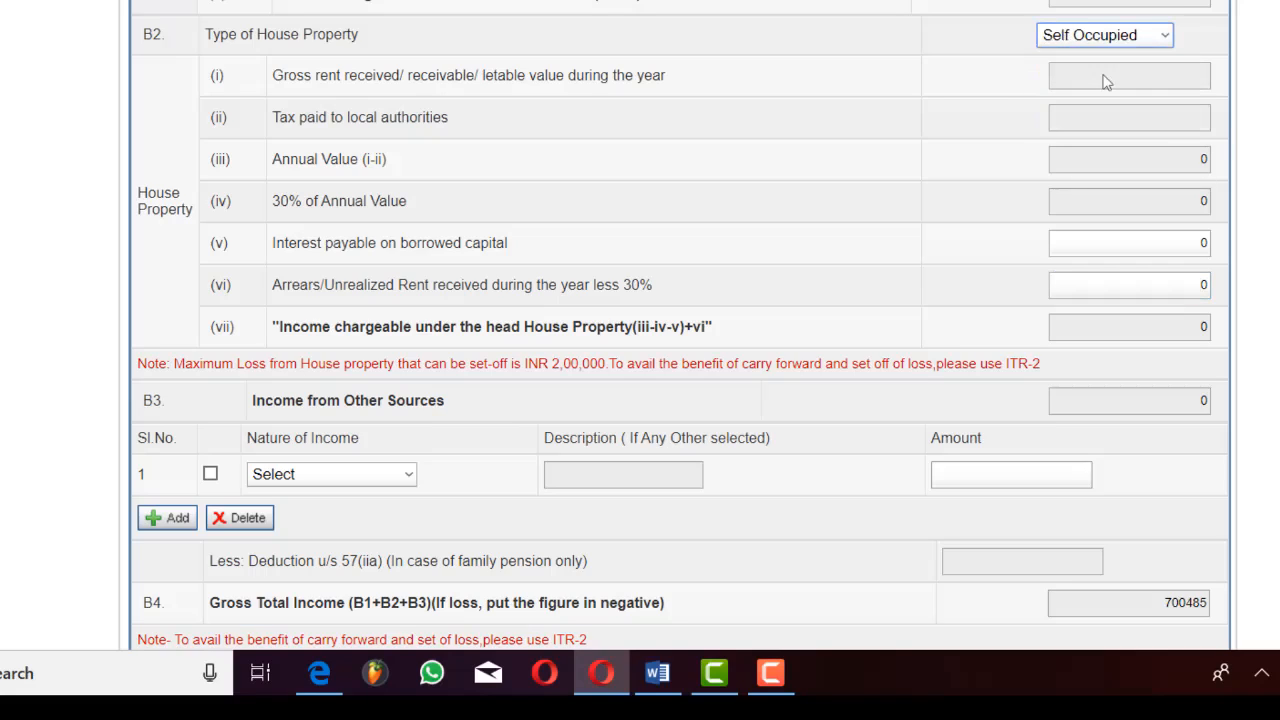
{"action": "left_click", "coordinate": [1140, 243]}
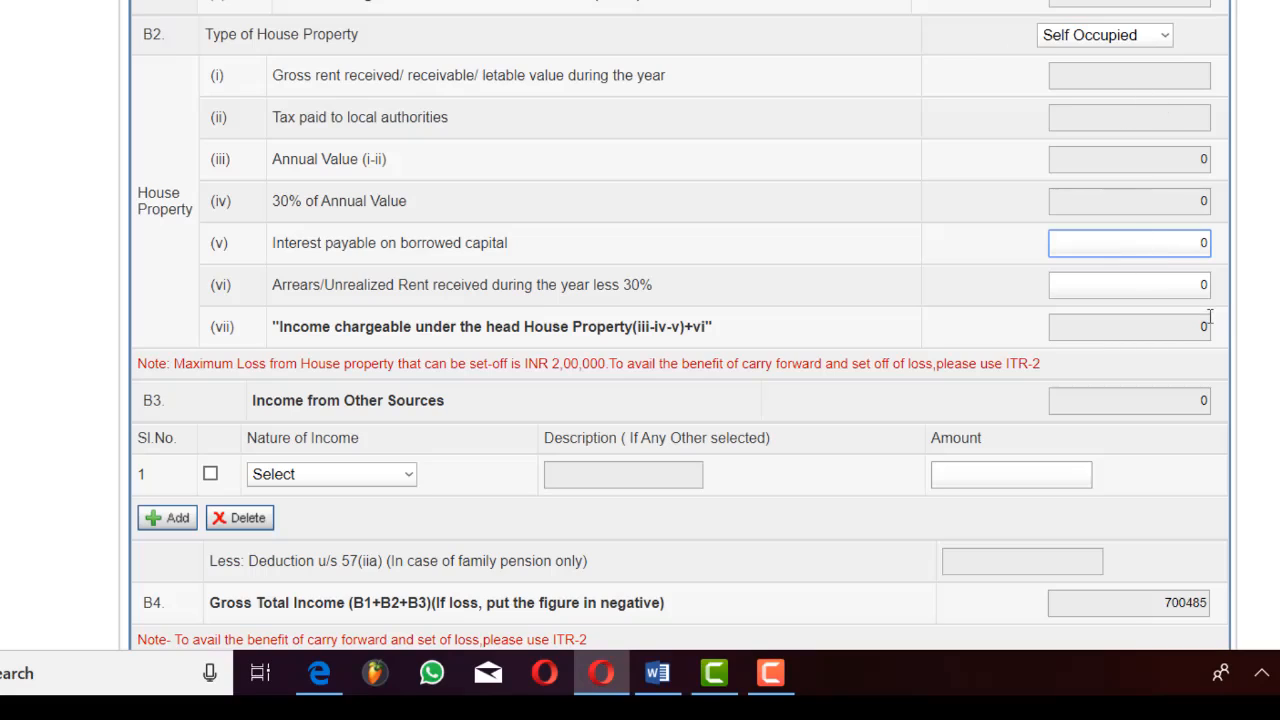
{"action": "left_click", "coordinate": [1178, 292]}
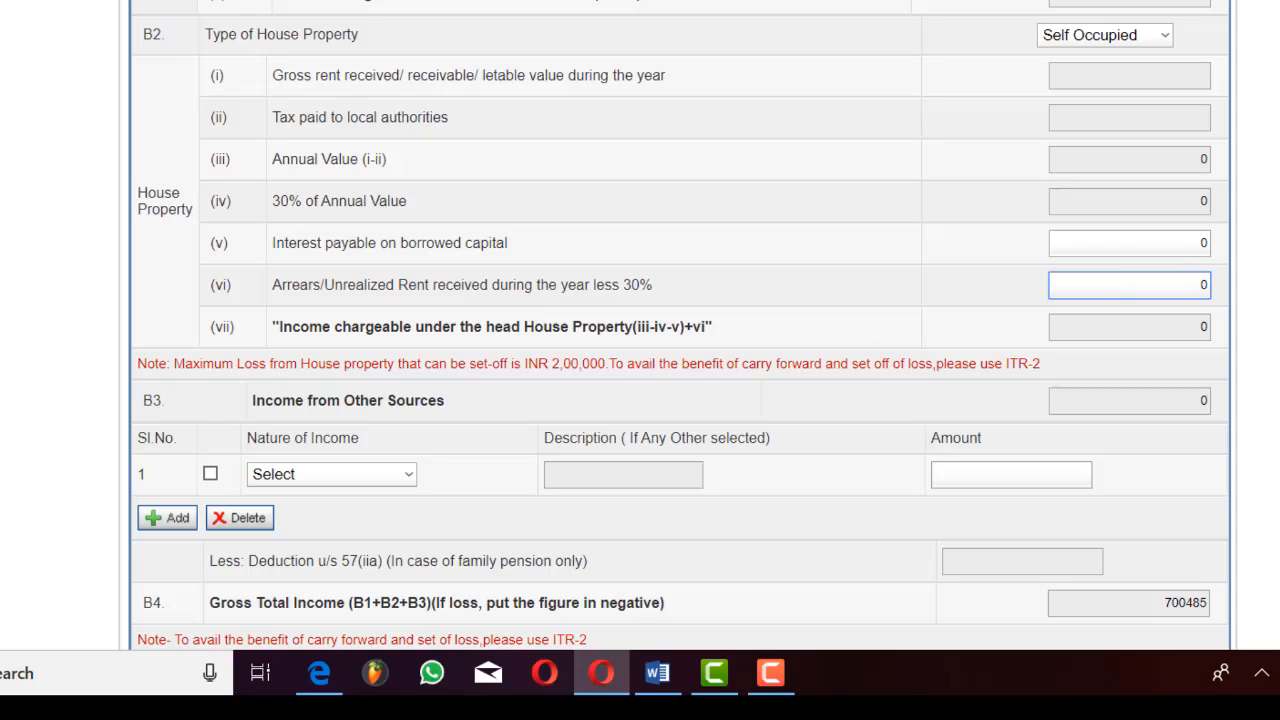
Mark the first Income from Other Sources row and try Any Other as its nature, checking the description and amount fields
{"action": "scroll", "coordinate": [483, 207], "scroll_direction": "down", "scroll_amount": 3}
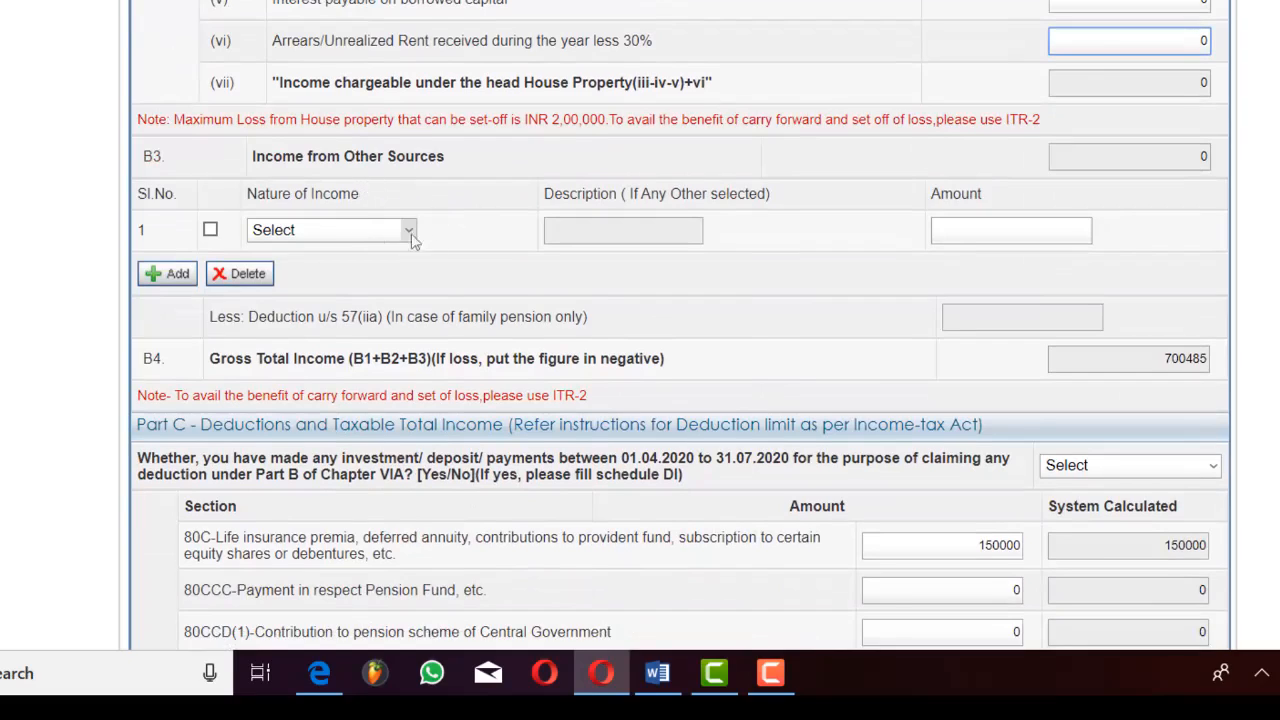
{"action": "left_click", "coordinate": [211, 231]}
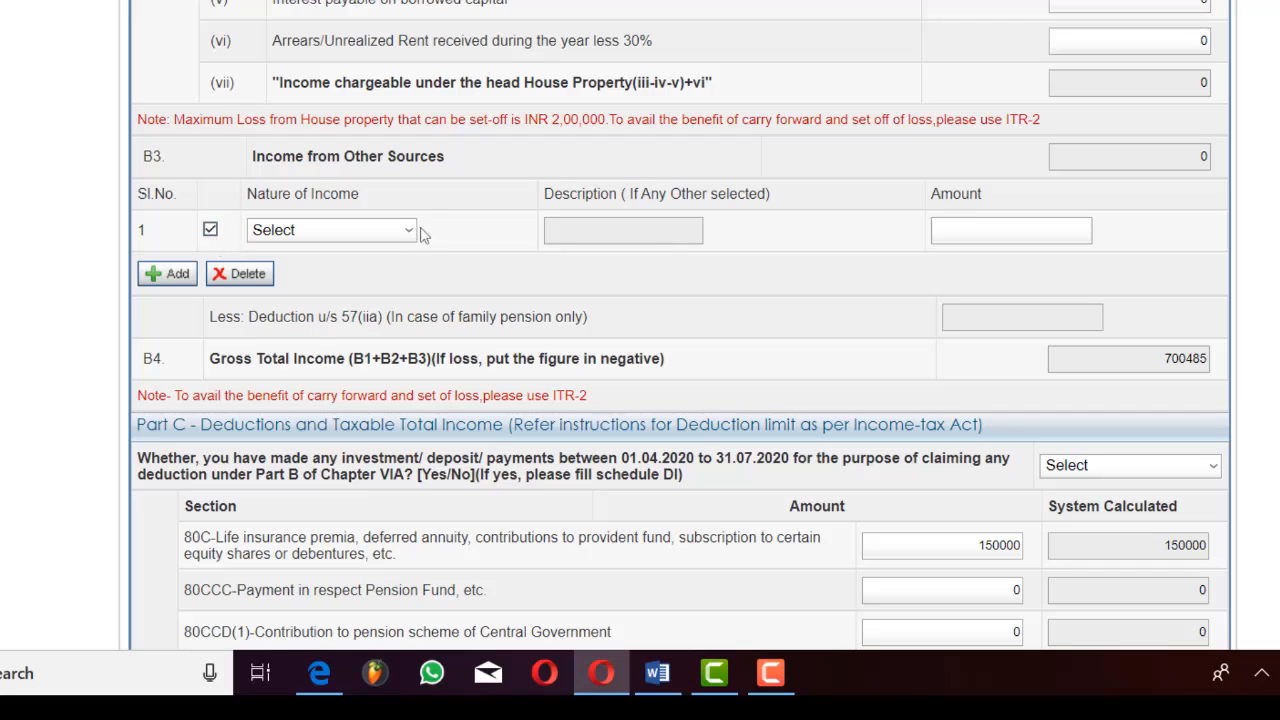
{"action": "left_click", "coordinate": [409, 230]}
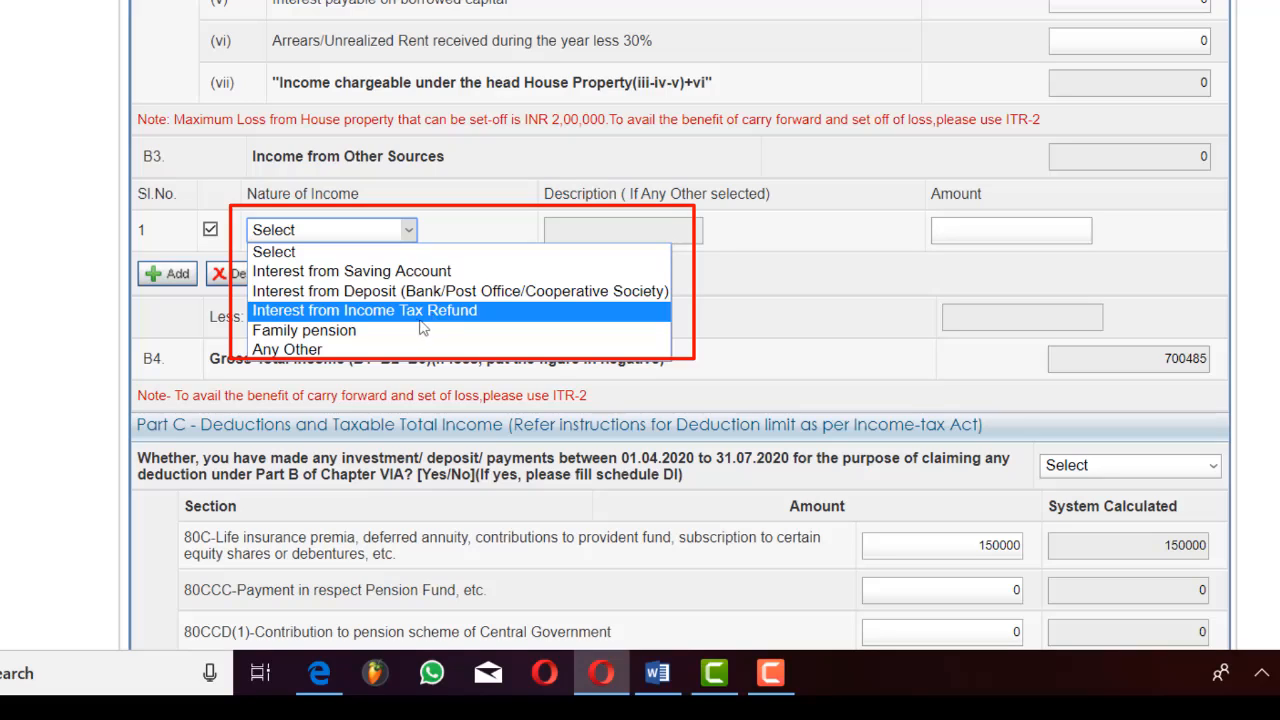
{"action": "left_click", "coordinate": [354, 352]}
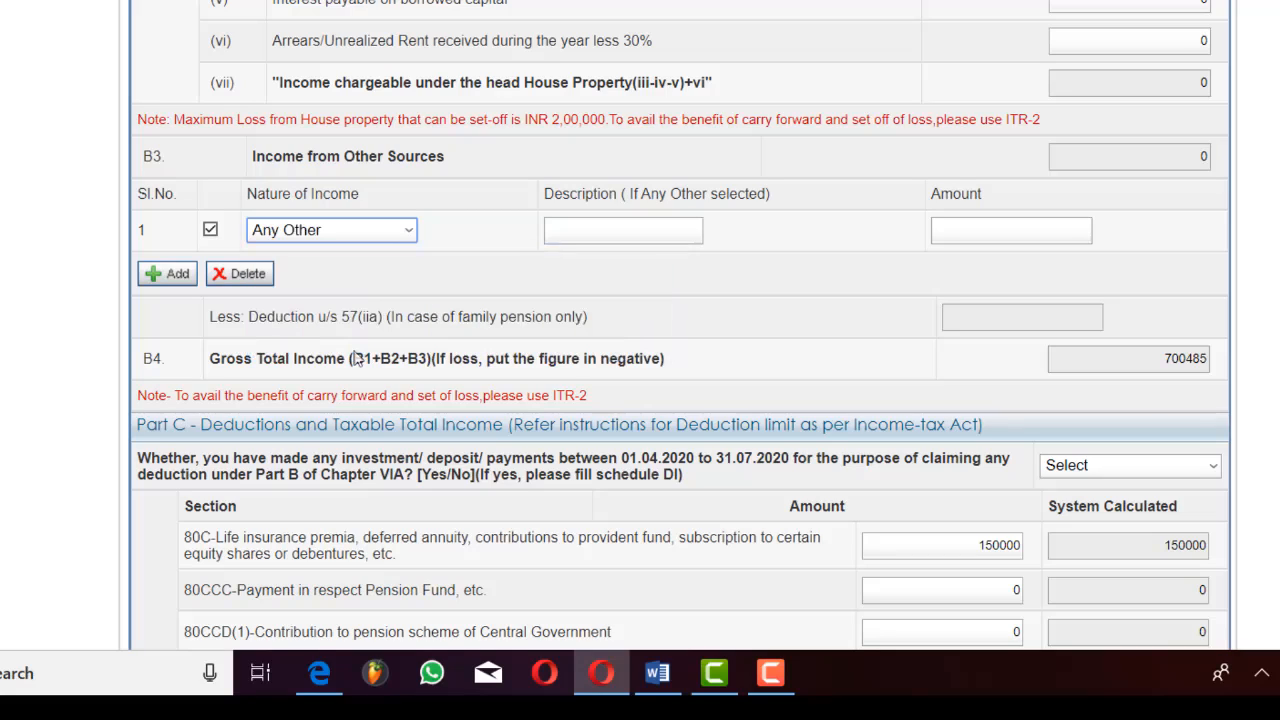
{"action": "left_click", "coordinate": [575, 233]}
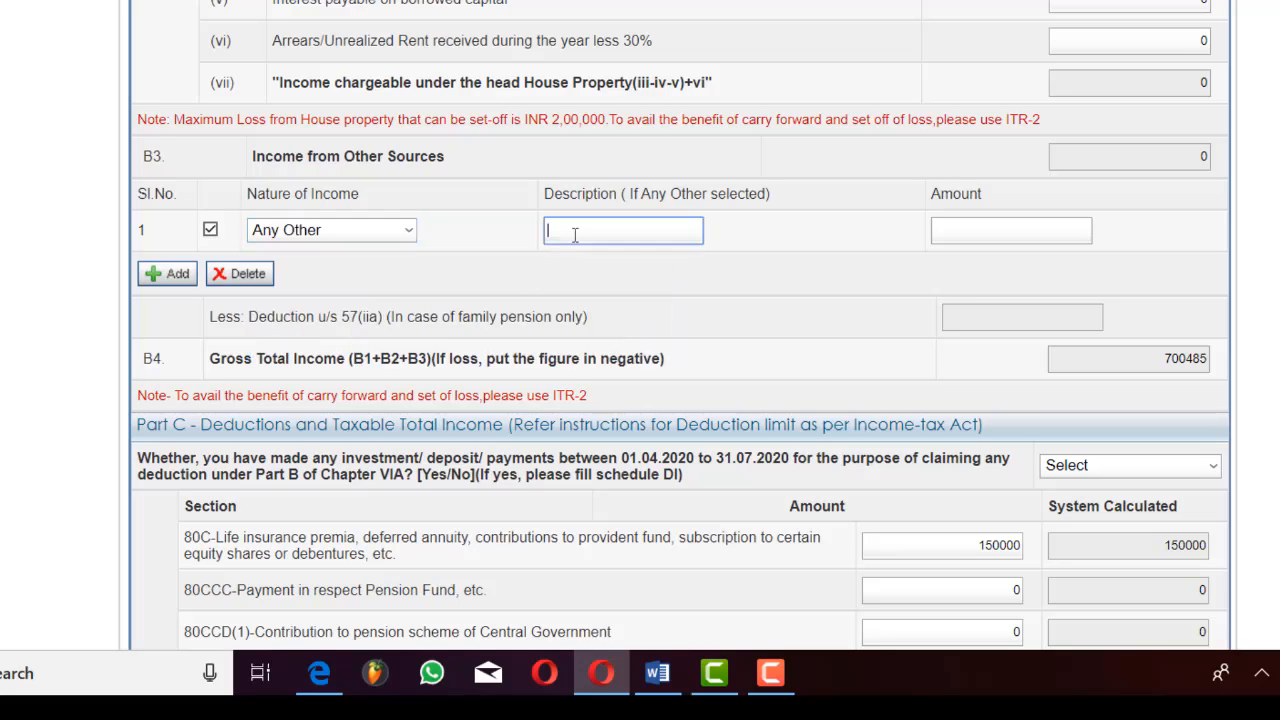
{"action": "left_click", "coordinate": [948, 226]}
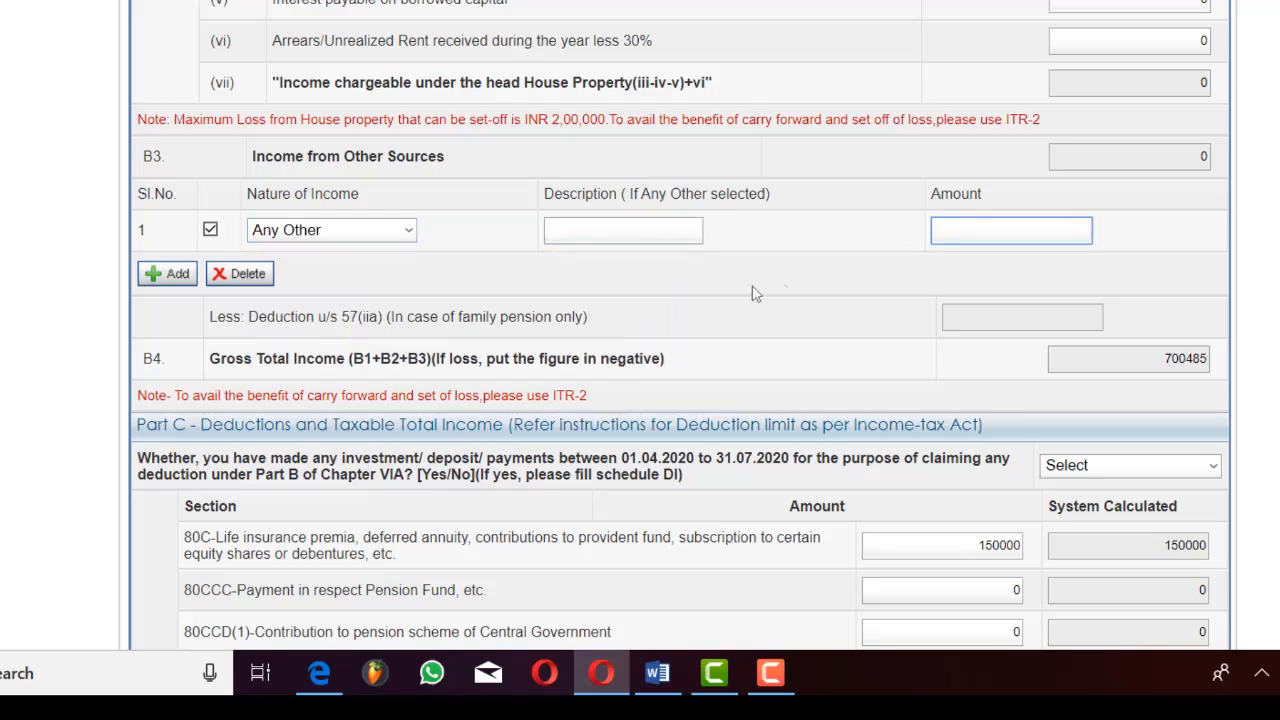
Try Interest from Saving Account as the row's nature of income and check its amount field
{"action": "left_click", "coordinate": [408, 230]}
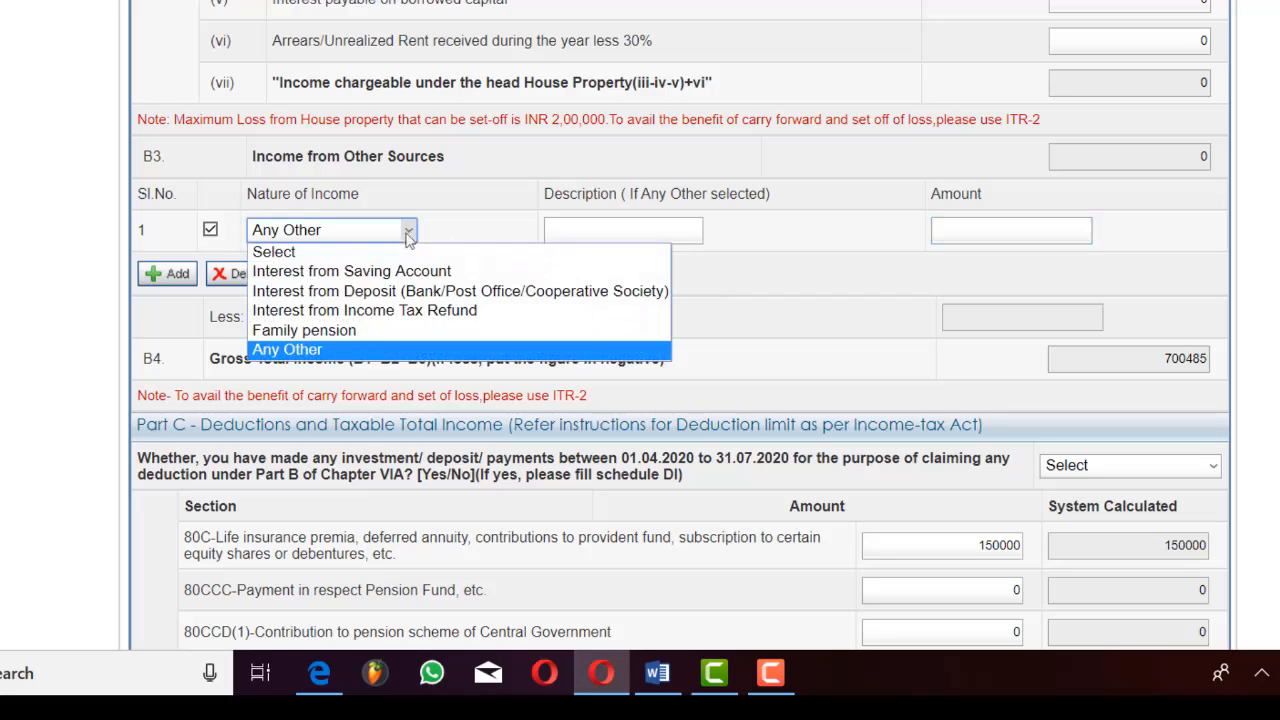
{"action": "left_click", "coordinate": [400, 272]}
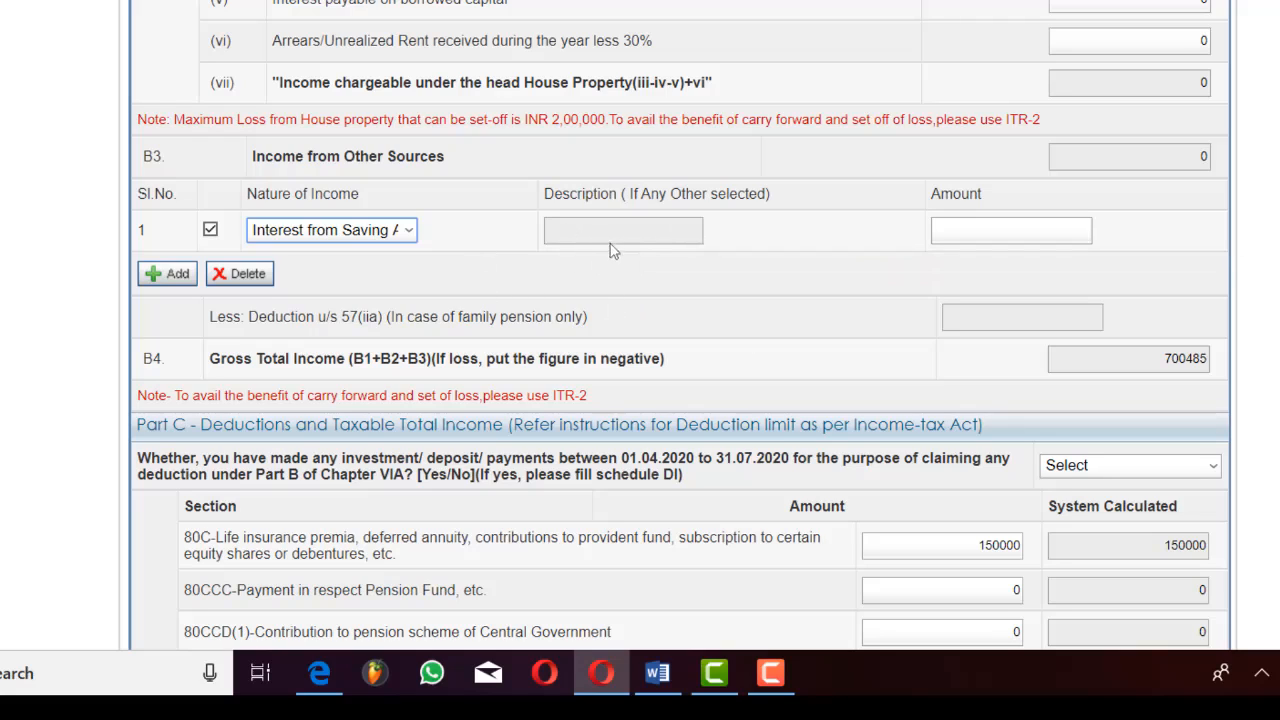
{"action": "left_click", "coordinate": [982, 231]}
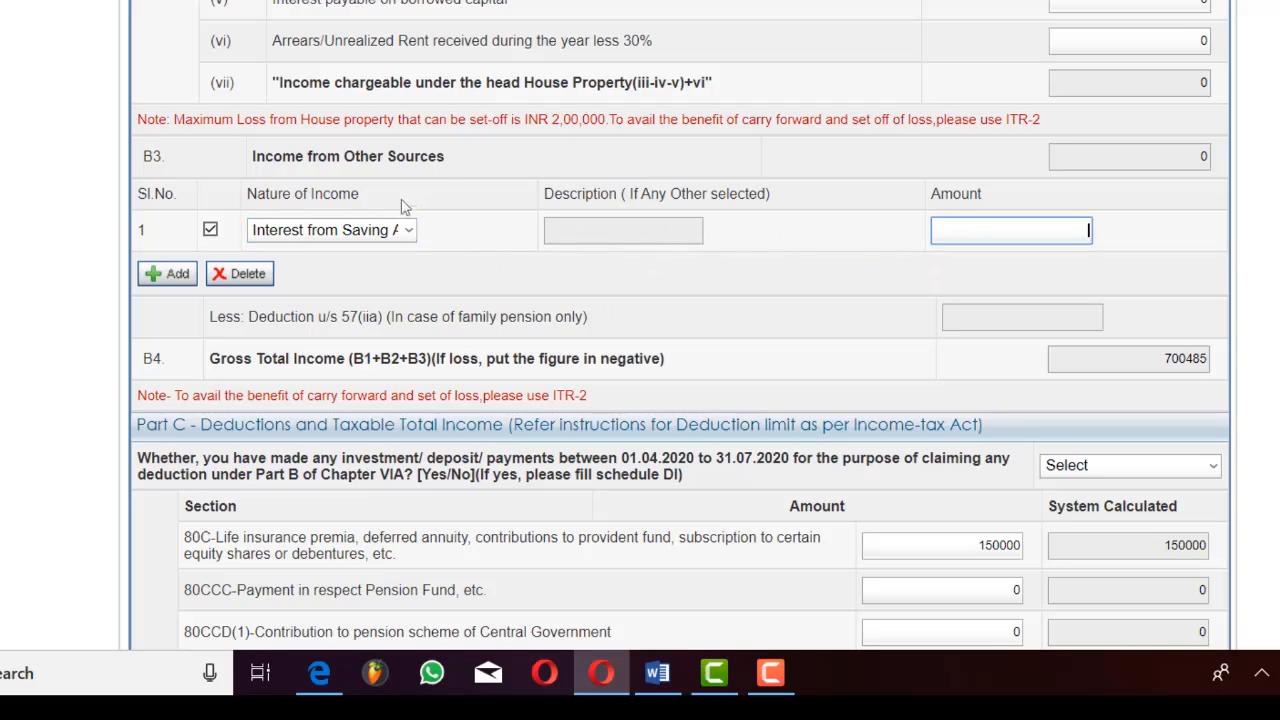
Set the nature of income to Any Other, unmark the row, and check the description and section 57(iia) deduction fields
{"action": "left_click", "coordinate": [407, 232]}
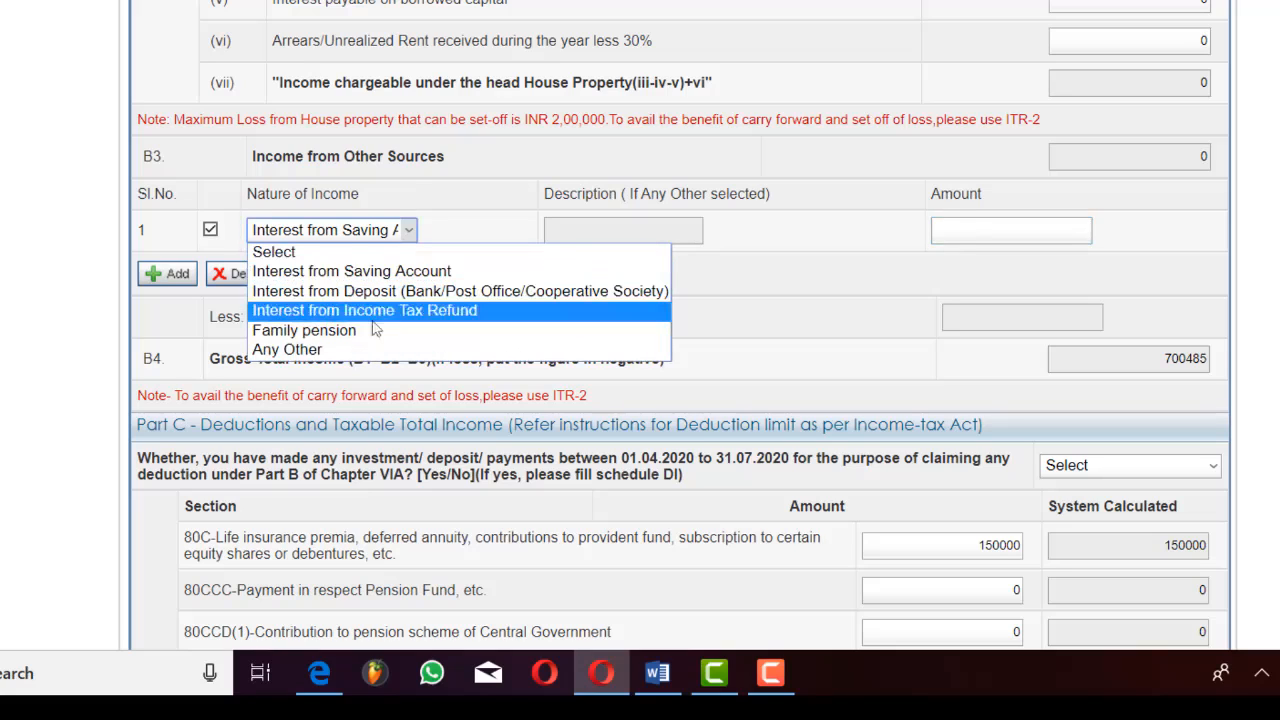
{"action": "left_click", "coordinate": [338, 350]}
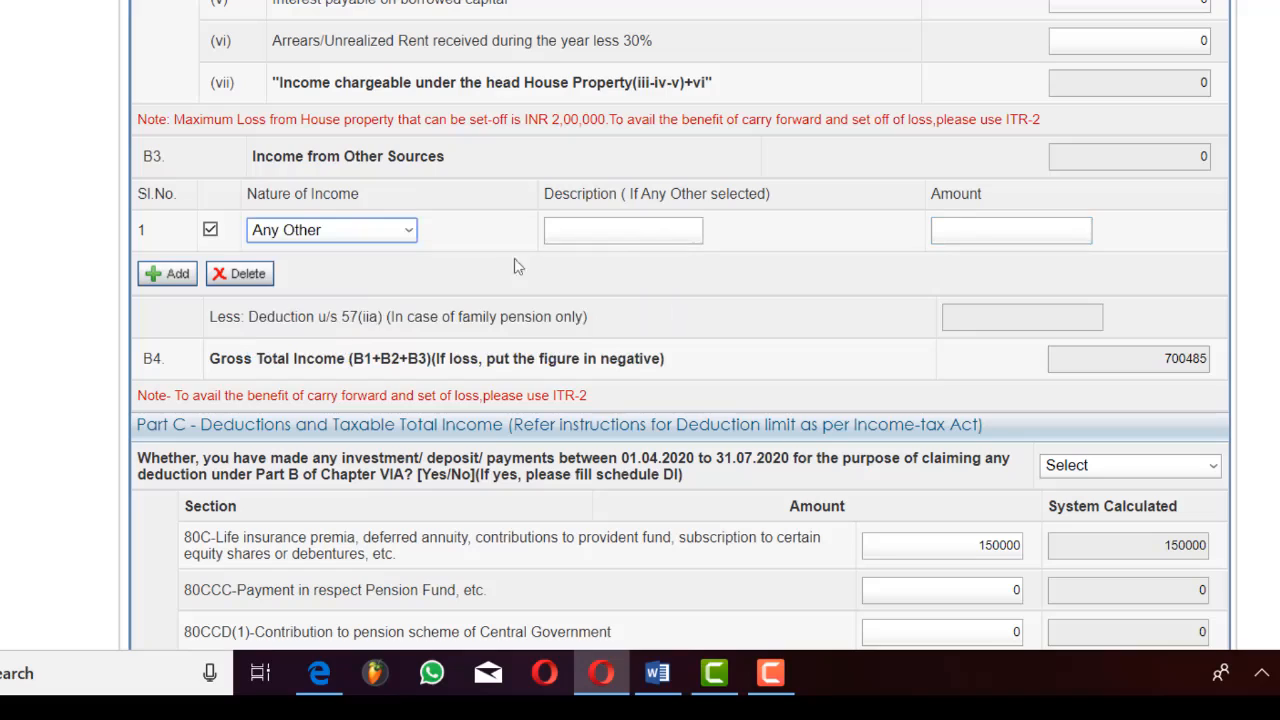
{"action": "left_click", "coordinate": [612, 233]}
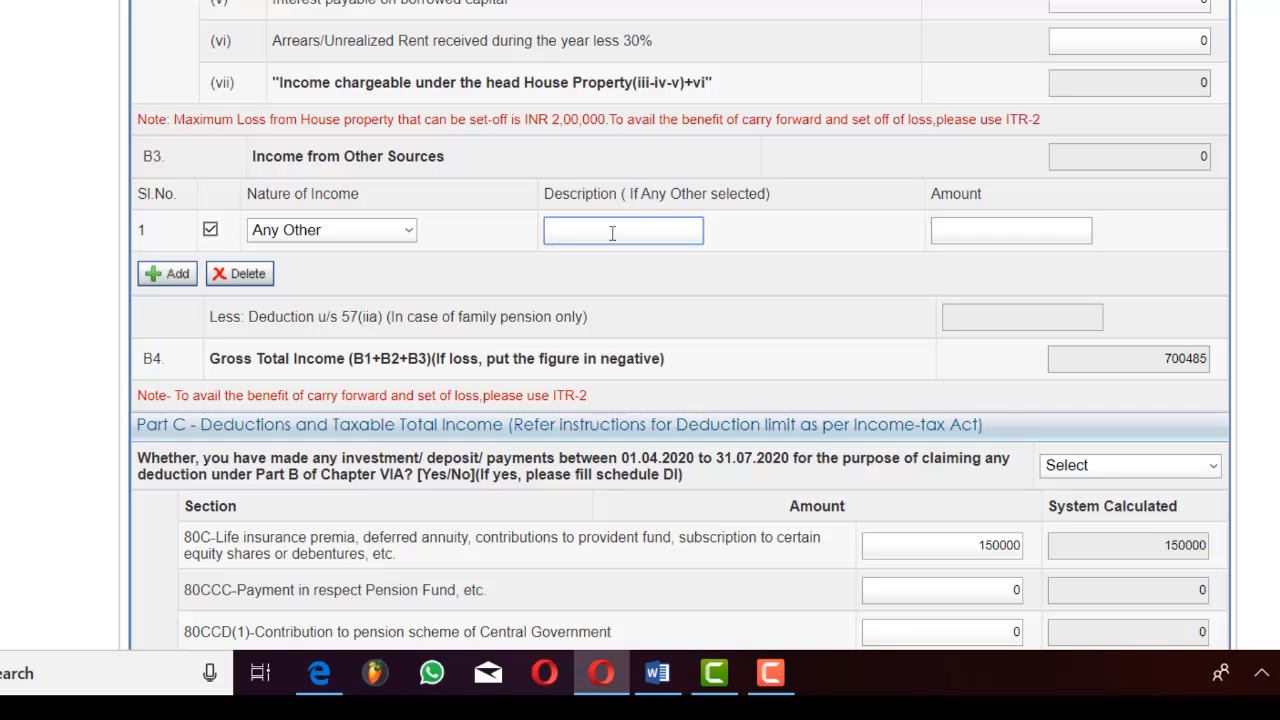
{"action": "left_click", "coordinate": [214, 231]}
{"action": "left_click", "coordinate": [1048, 320]}
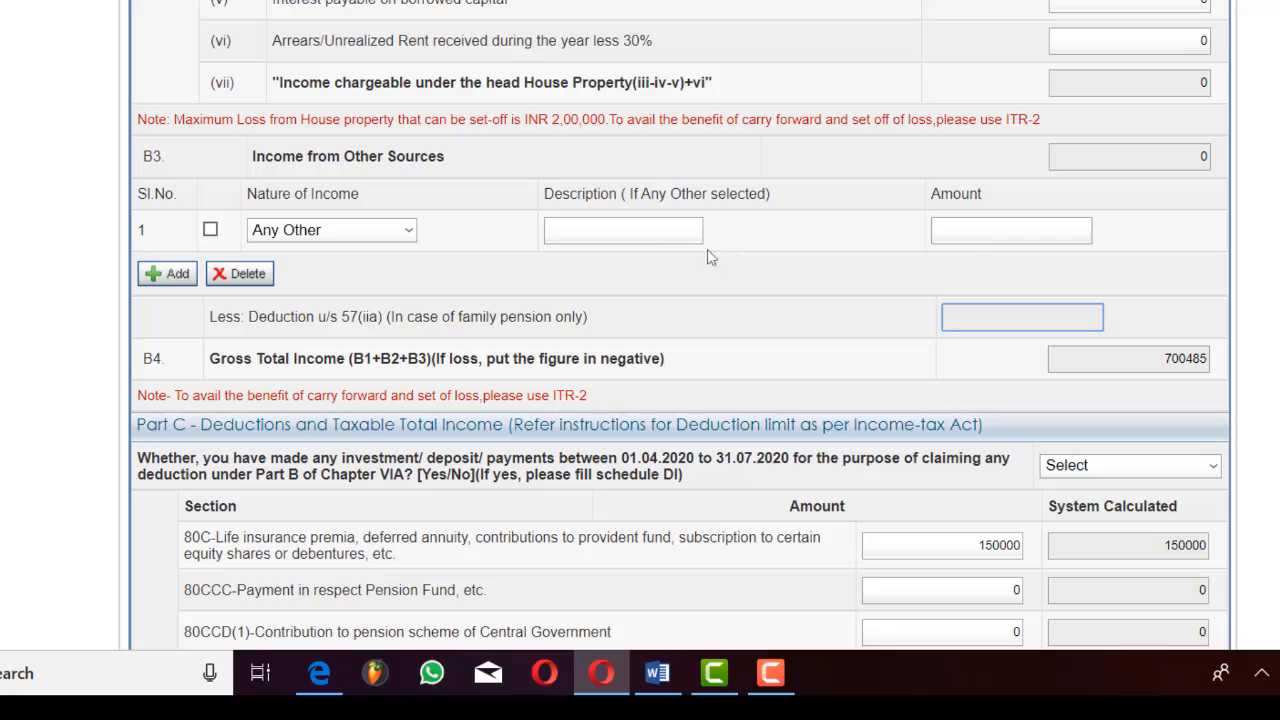
Try an amount of 10000 for the Any Other income row in B3
{"action": "left_click", "coordinate": [1010, 225]}
{"action": "type", "text": "1000"}
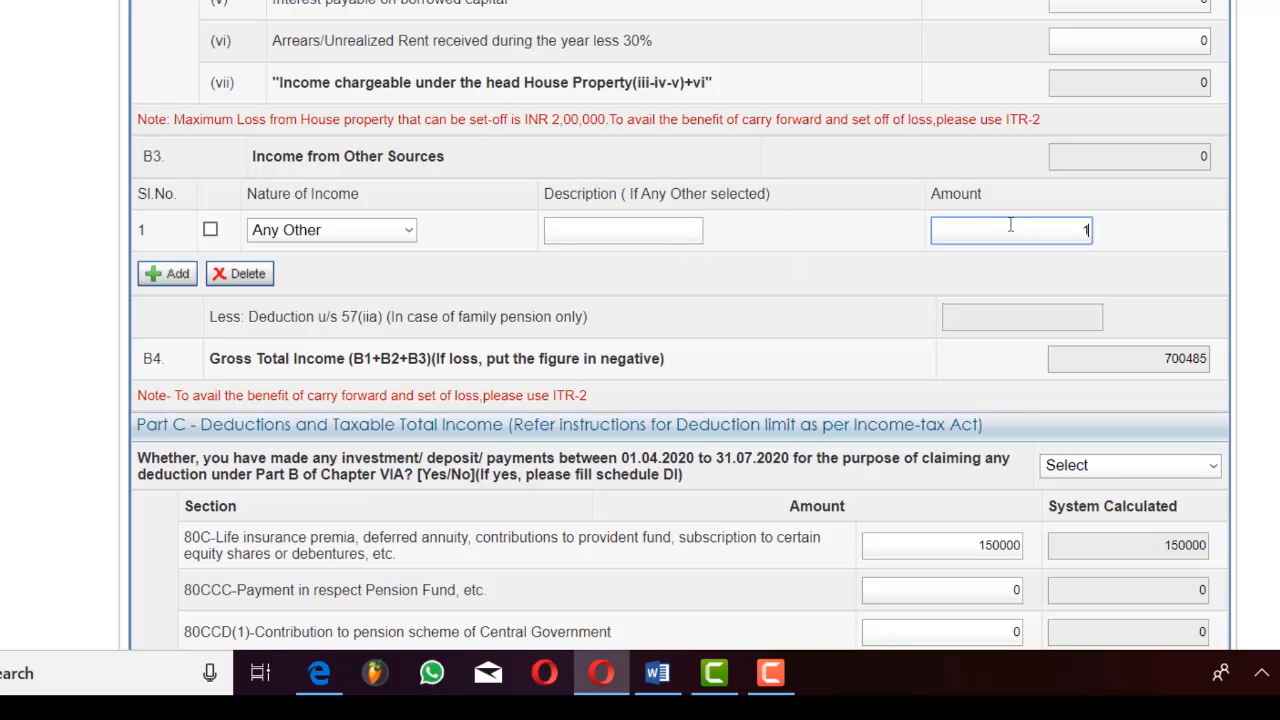
{"action": "type", "text": "0"}
{"action": "left_click", "coordinate": [752, 249]}
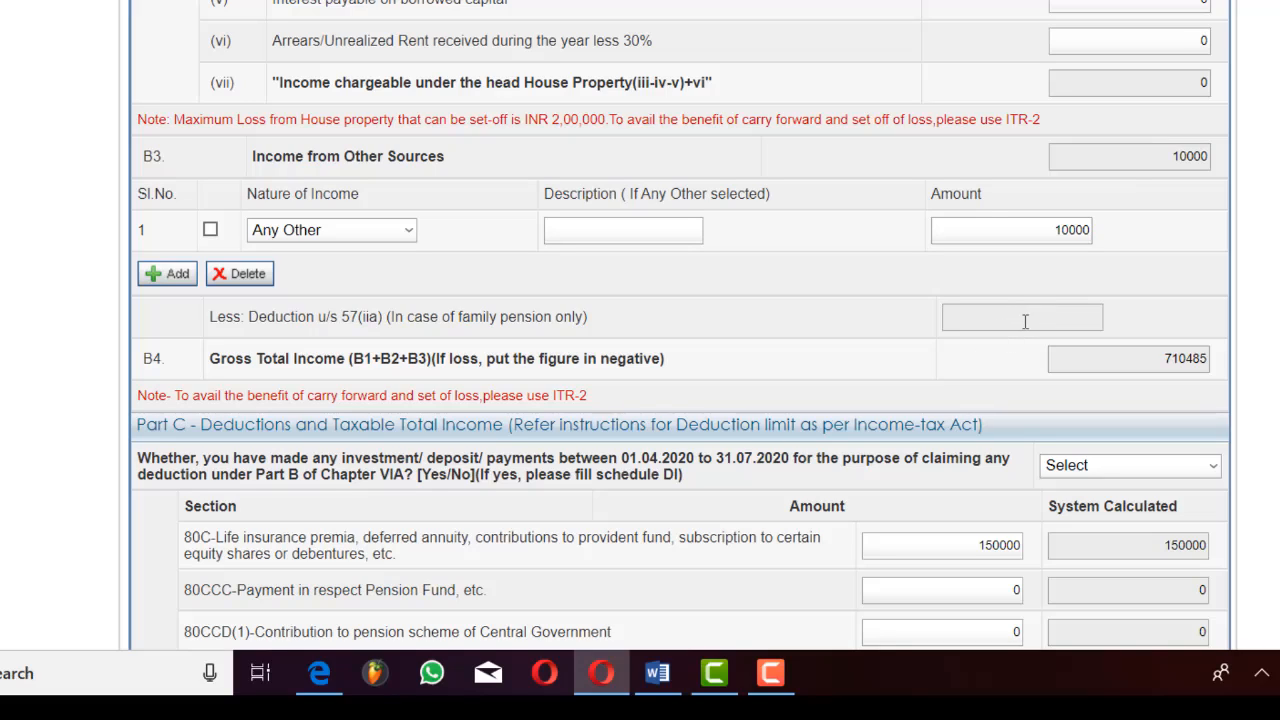
Clear the amount in the Any Other income row and save the return as a draft
{"action": "left_click", "coordinate": [1054, 228]}
{"action": "key", "text": "Delete"}
{"action": "key", "text": "Delete"}
{"action": "key", "text": "Delete"}
{"action": "key", "text": "Delete"}
{"action": "key", "text": "Delete"}
{"action": "left_click", "coordinate": [1137, 236]}
{"action": "scroll", "coordinate": [680, 325], "scroll_direction": "down", "scroll_amount": 3}
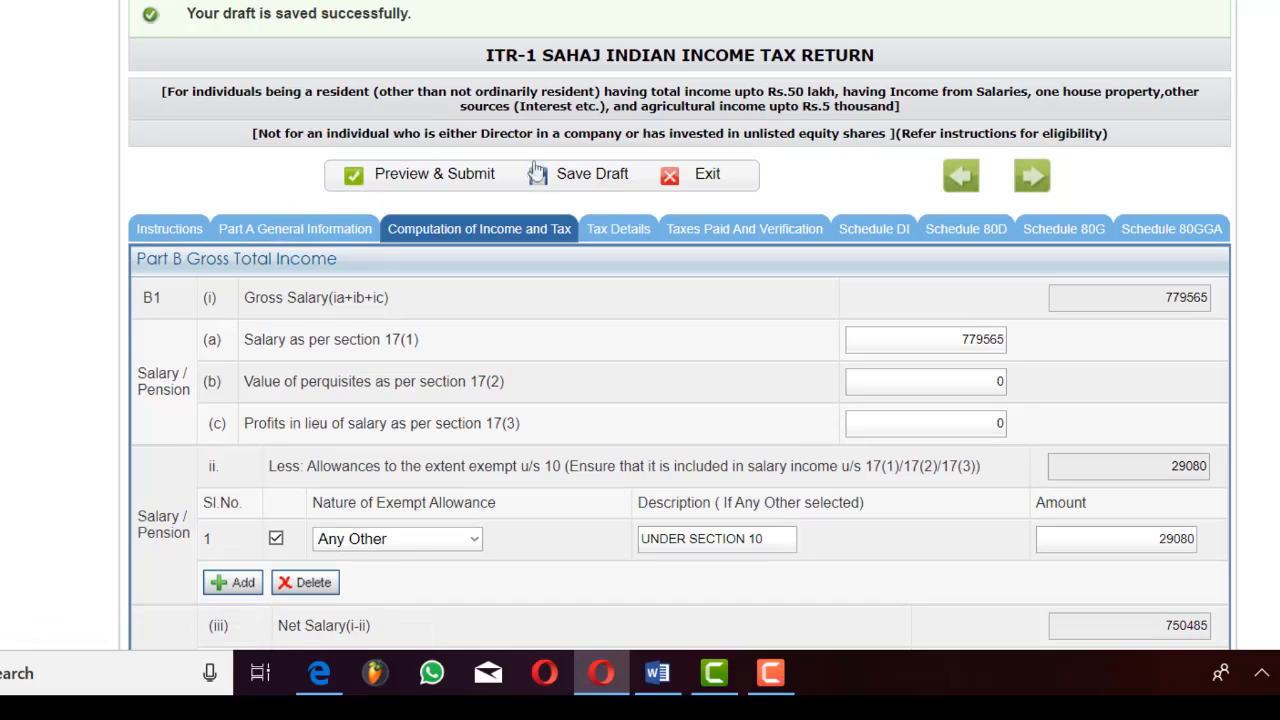
{"action": "left_click", "coordinate": [573, 177]}
Review Part A General Information, including the answer options for the seventh proviso to section 139(1) question
{"action": "left_click", "coordinate": [355, 230]}
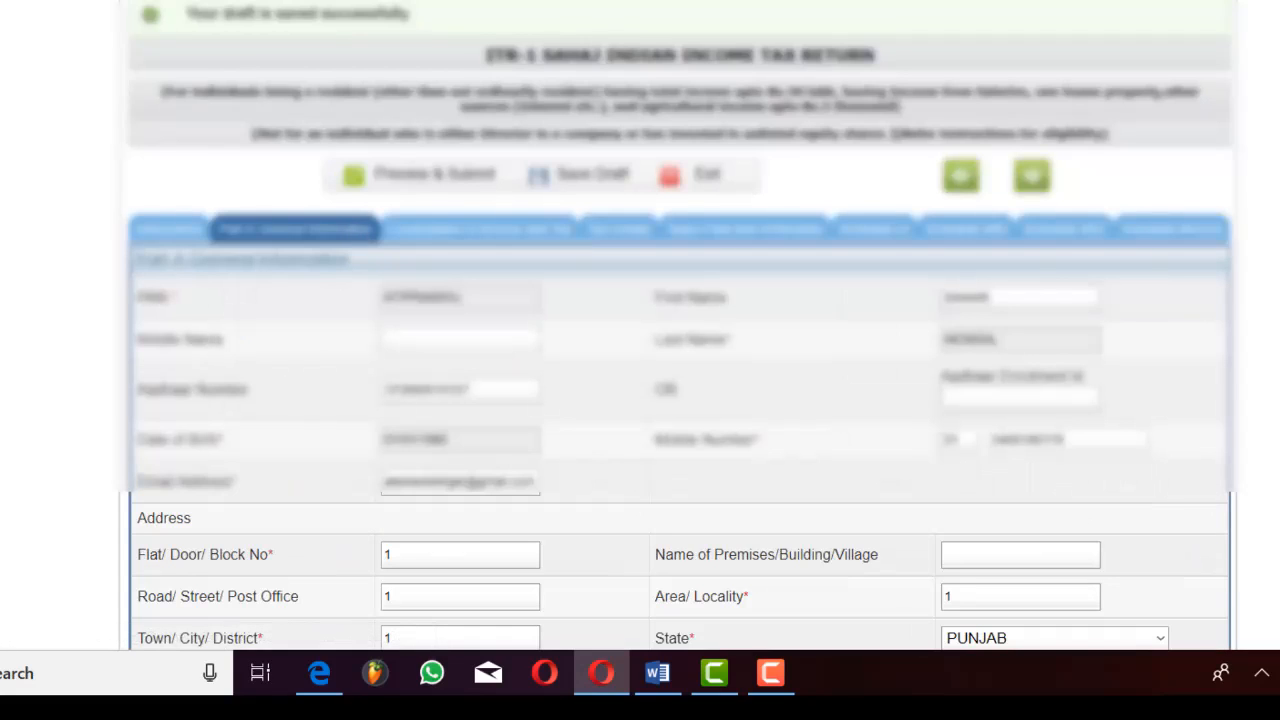
{"action": "scroll", "coordinate": [680, 400], "scroll_direction": "down", "scroll_amount": 15}
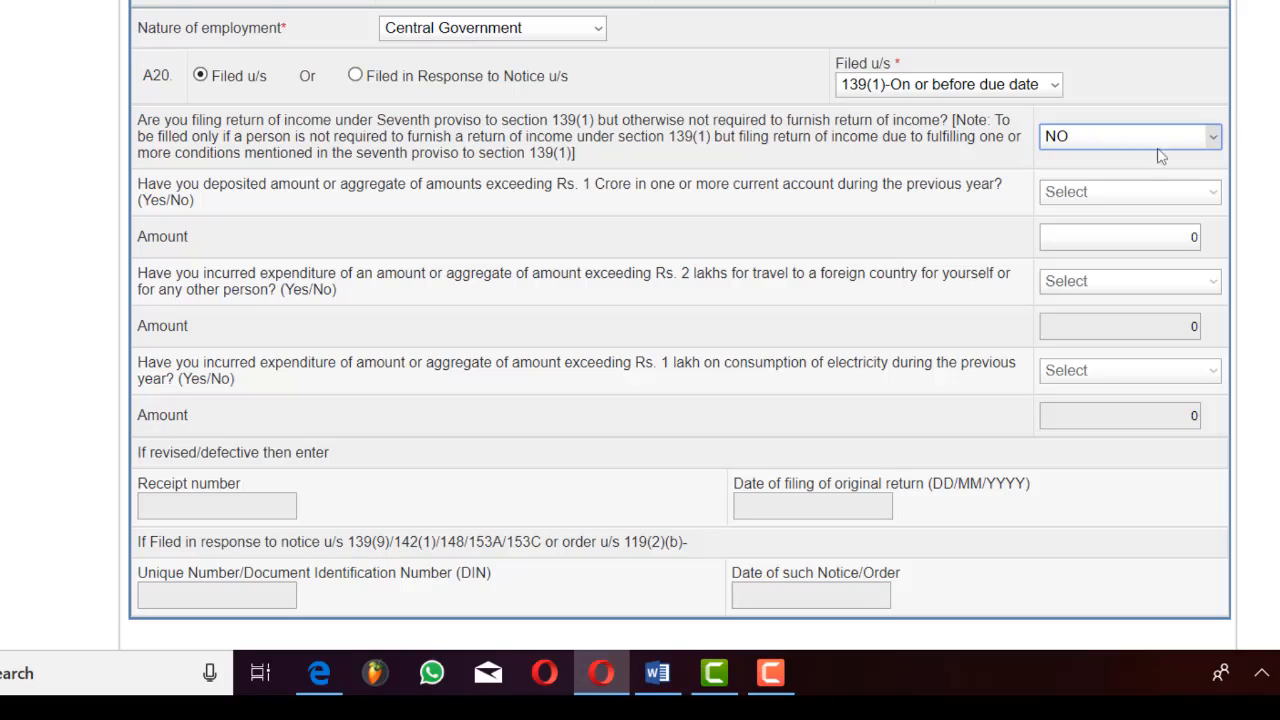
{"action": "left_click", "coordinate": [1213, 140]}
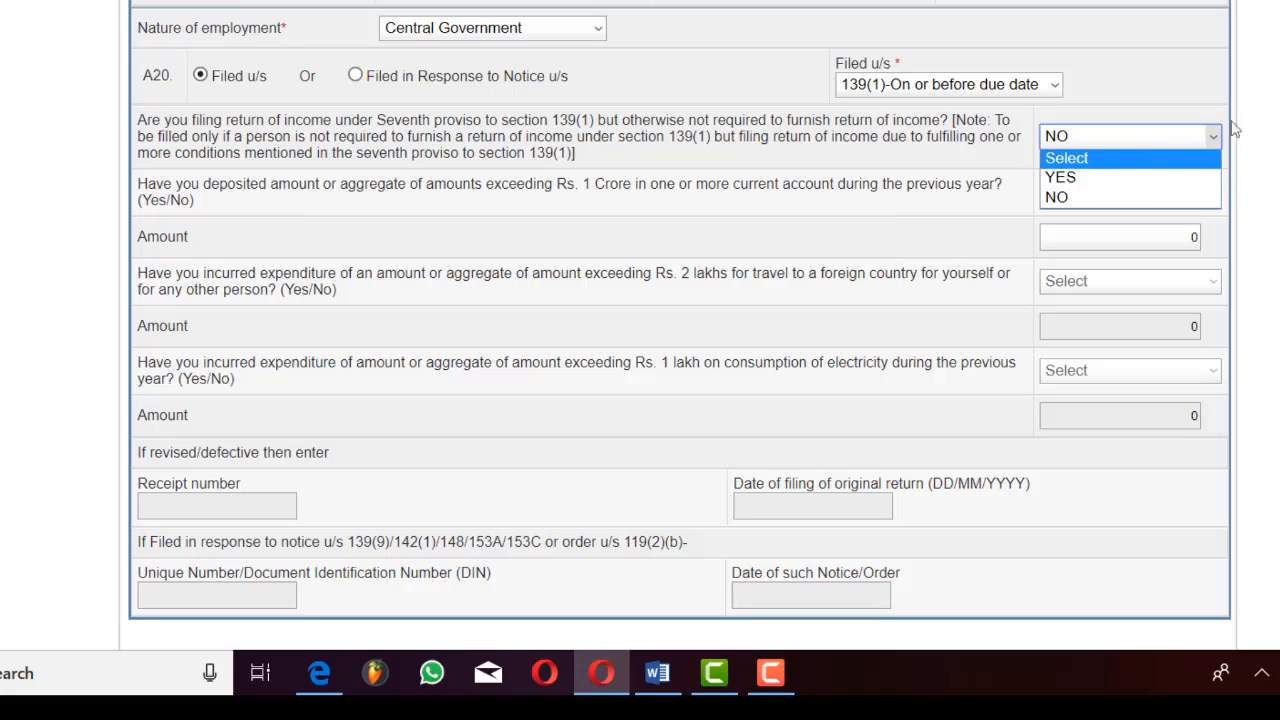
{"action": "left_click", "coordinate": [1268, 118]}
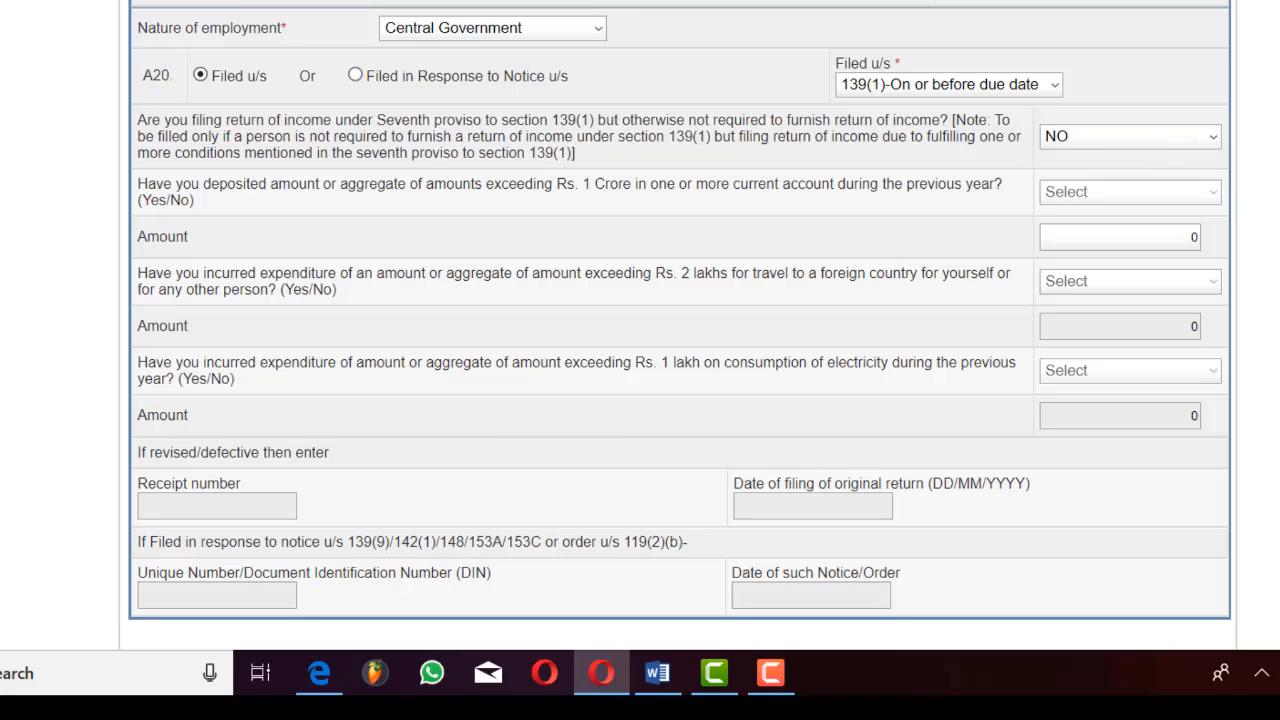
{"action": "scroll", "coordinate": [680, 330], "scroll_direction": "up", "scroll_amount": 5}
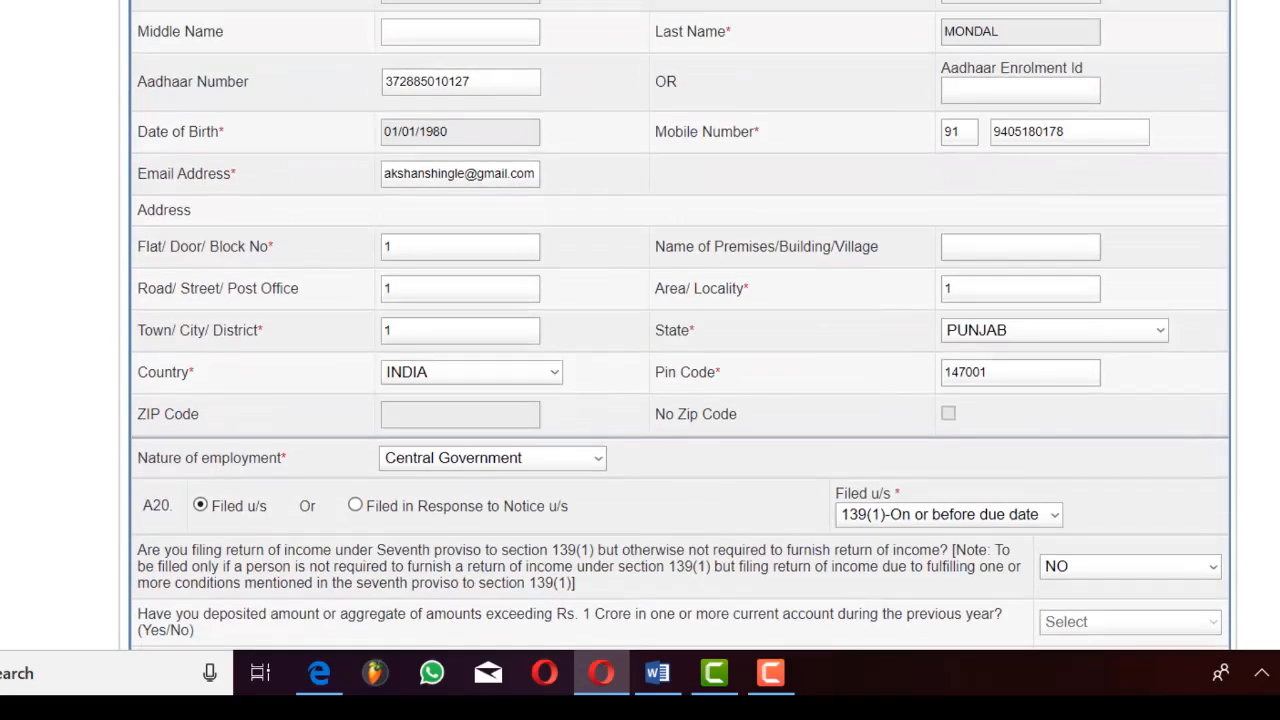
{"action": "scroll", "coordinate": [680, 330], "scroll_direction": "up", "scroll_amount": 4}
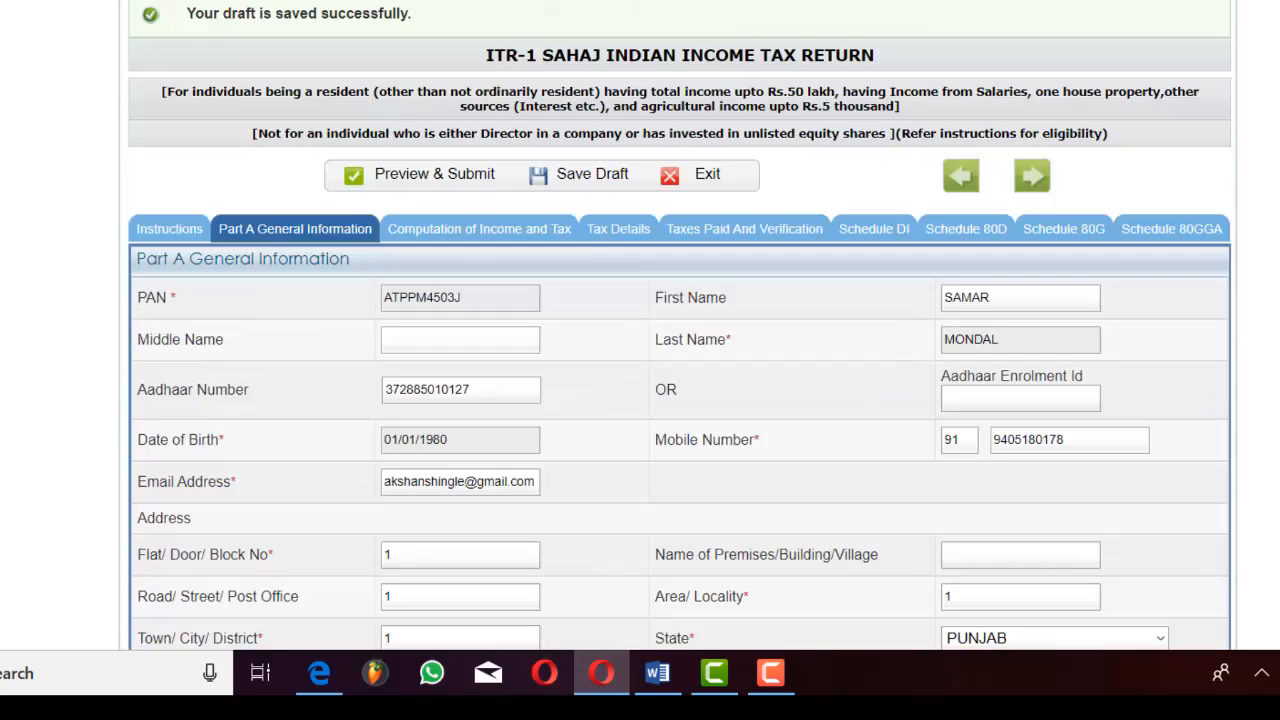
Go to the 80C deduction in Part C of the tax computation, and read the section 80C notes in Word
{"action": "left_click", "coordinate": [506, 240]}
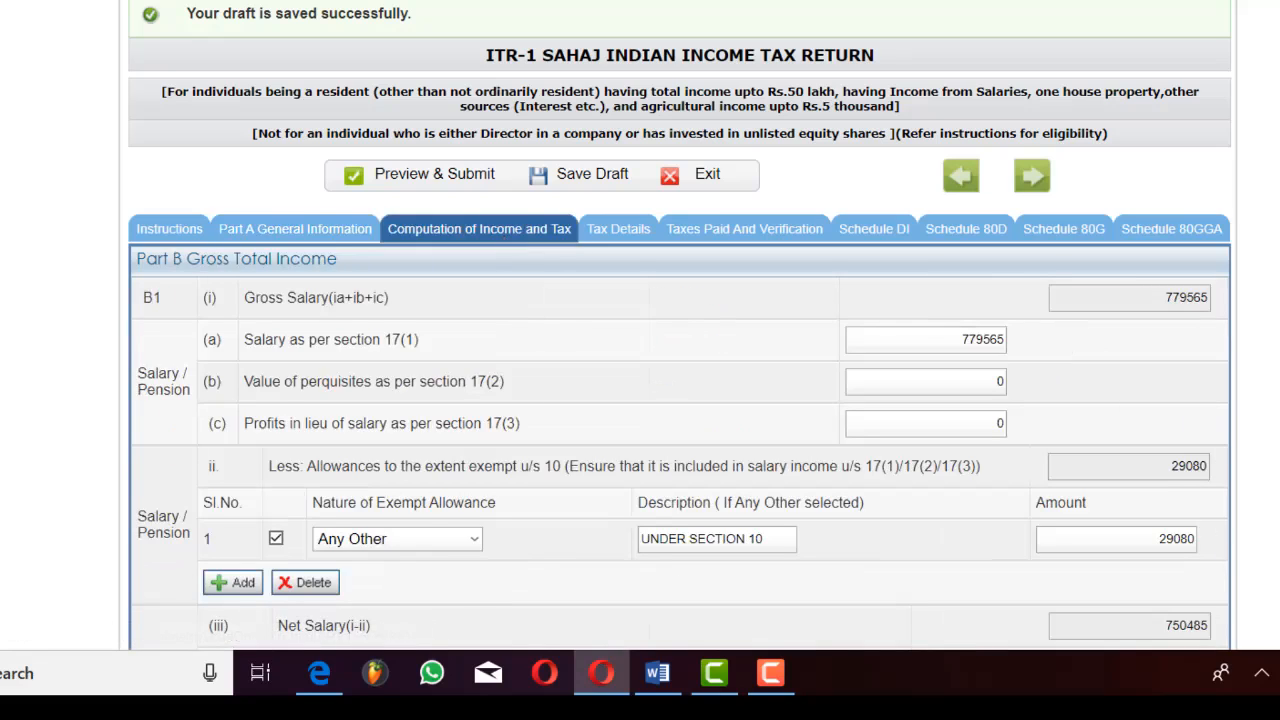
{"action": "scroll", "coordinate": [680, 324], "scroll_direction": "down", "scroll_amount": 12}
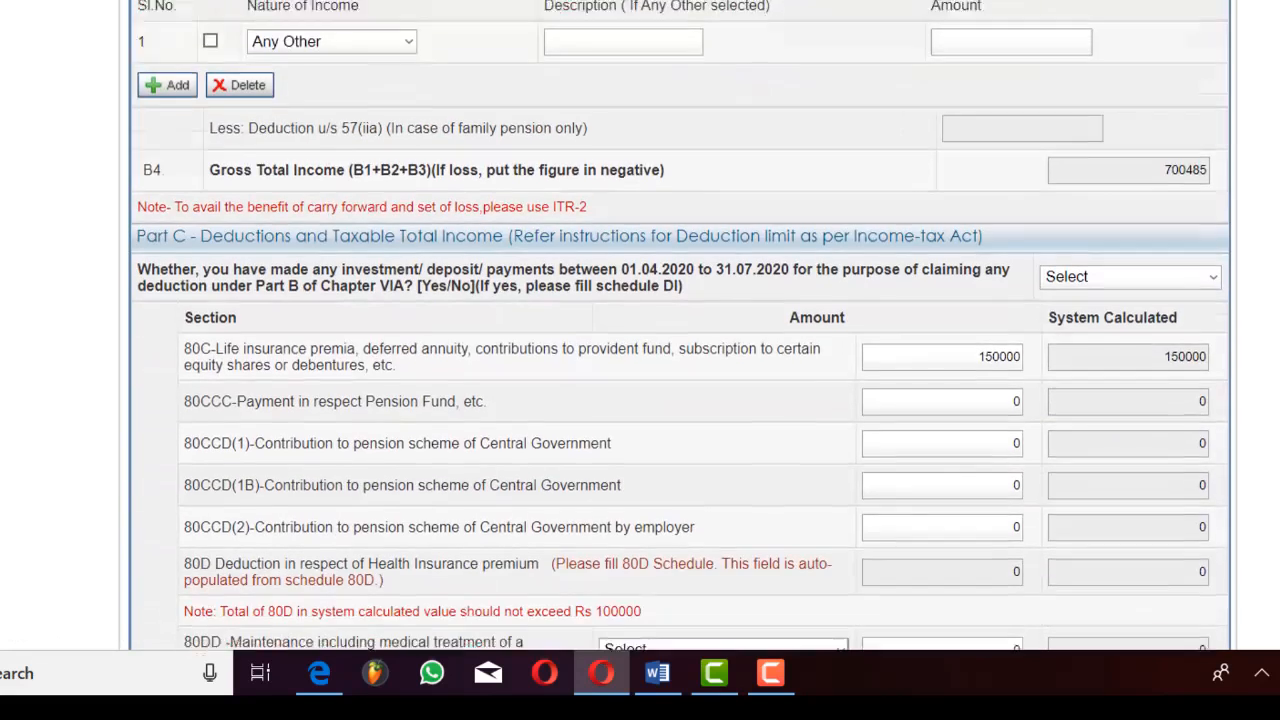
{"action": "scroll", "coordinate": [846, 463], "scroll_direction": "up", "scroll_amount": 2}
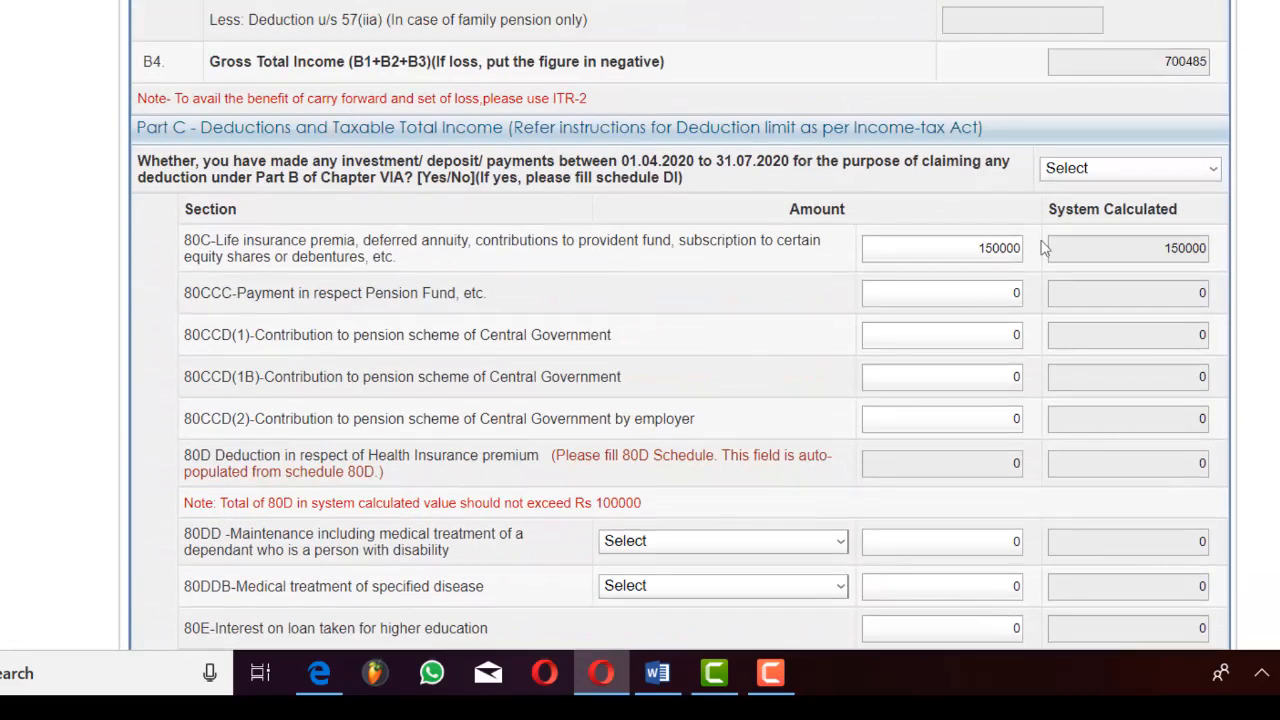
{"action": "left_click", "coordinate": [963, 248]}
{"action": "left_click", "coordinate": [663, 672]}
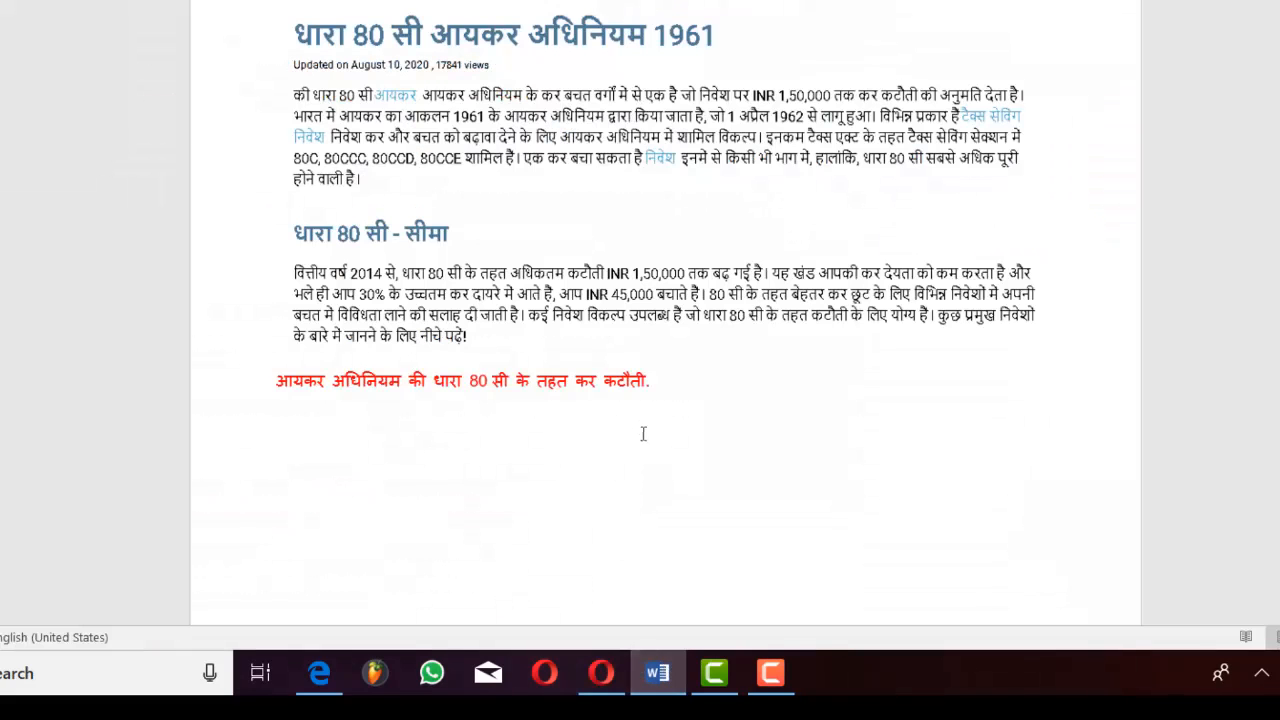
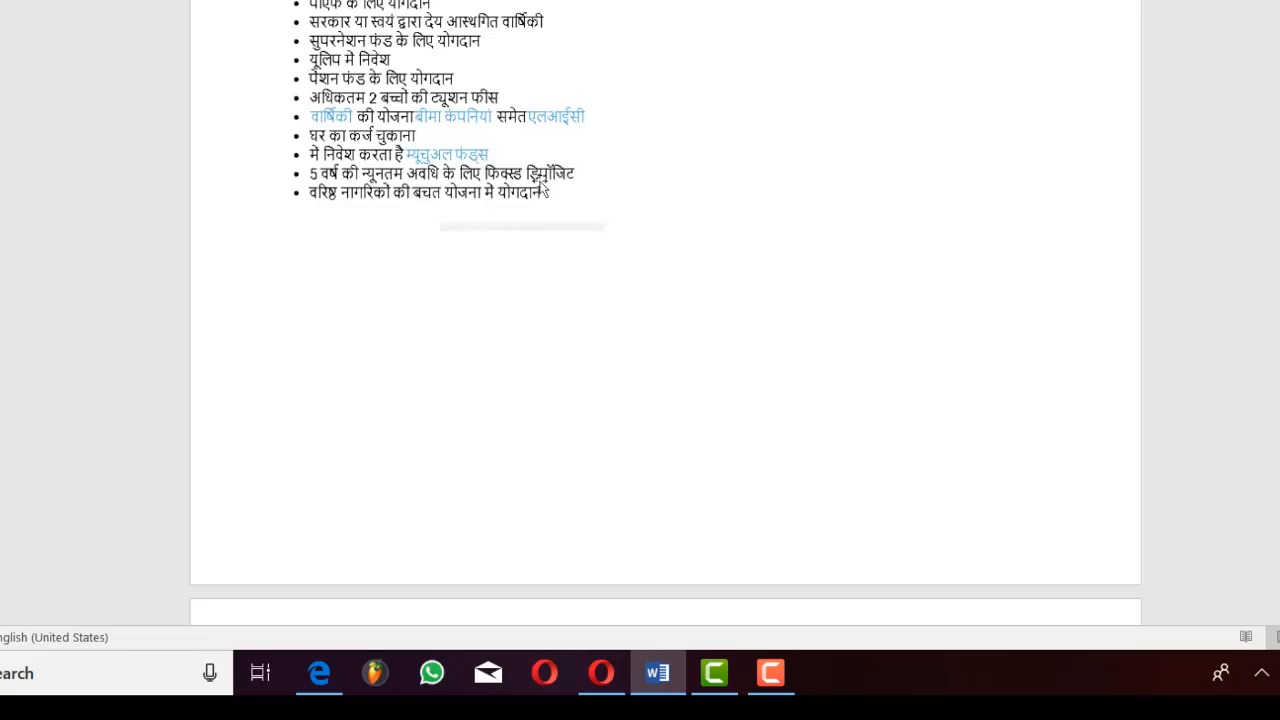
Switch back to the return in Opera and go through the 80CCC, 80CCD(1) and 80CCD(1B) deduction amount fields
{"action": "left_click", "coordinate": [603, 672]}
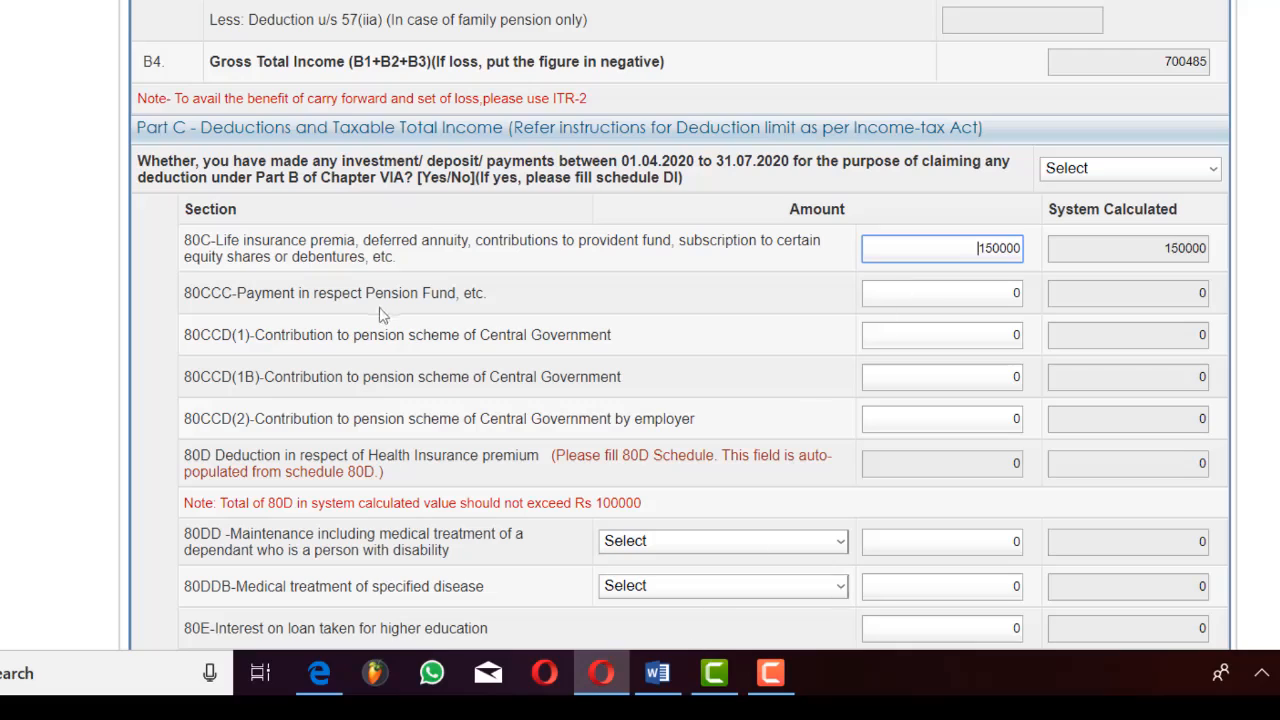
{"action": "left_click", "coordinate": [913, 299]}
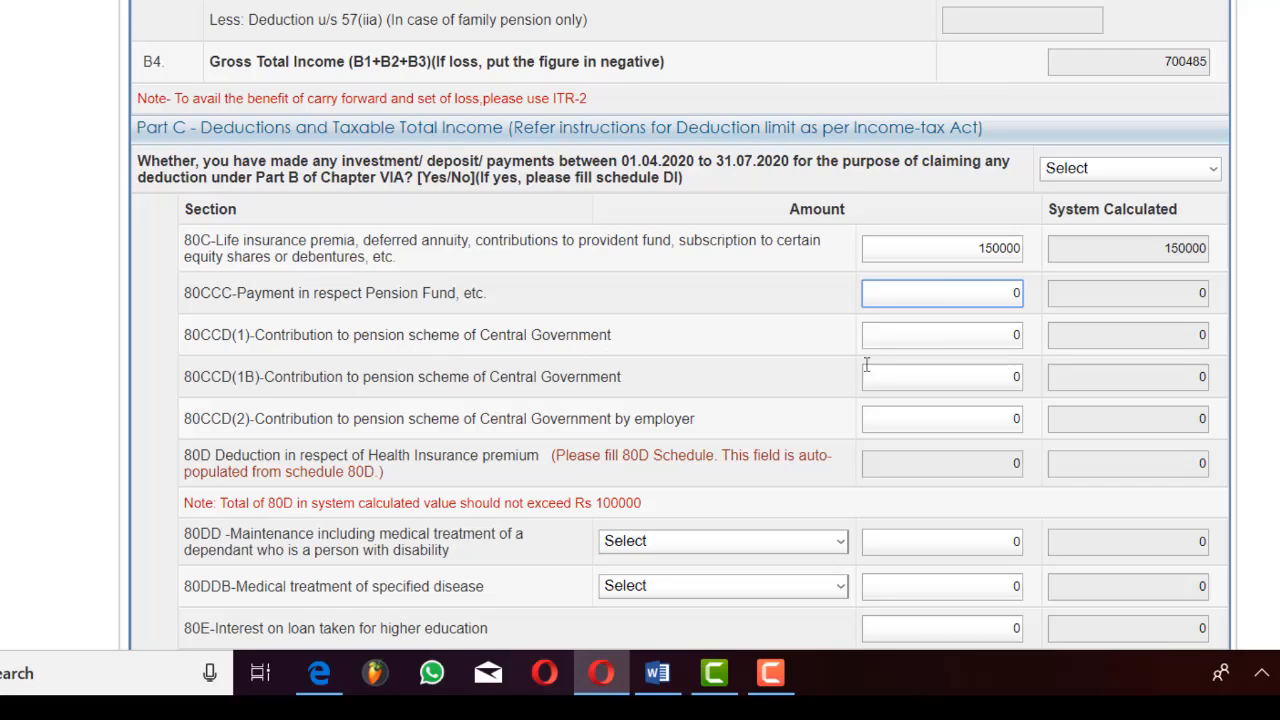
{"action": "left_click", "coordinate": [913, 339]}
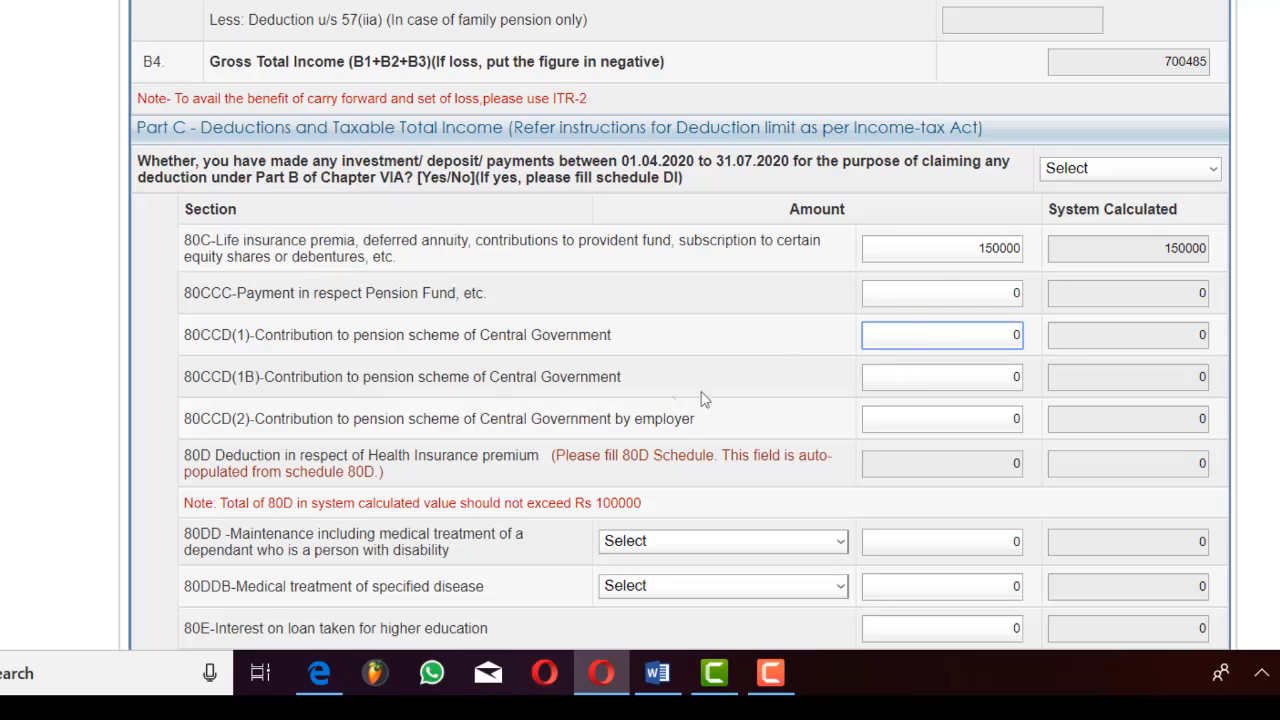
{"action": "left_click", "coordinate": [928, 376]}
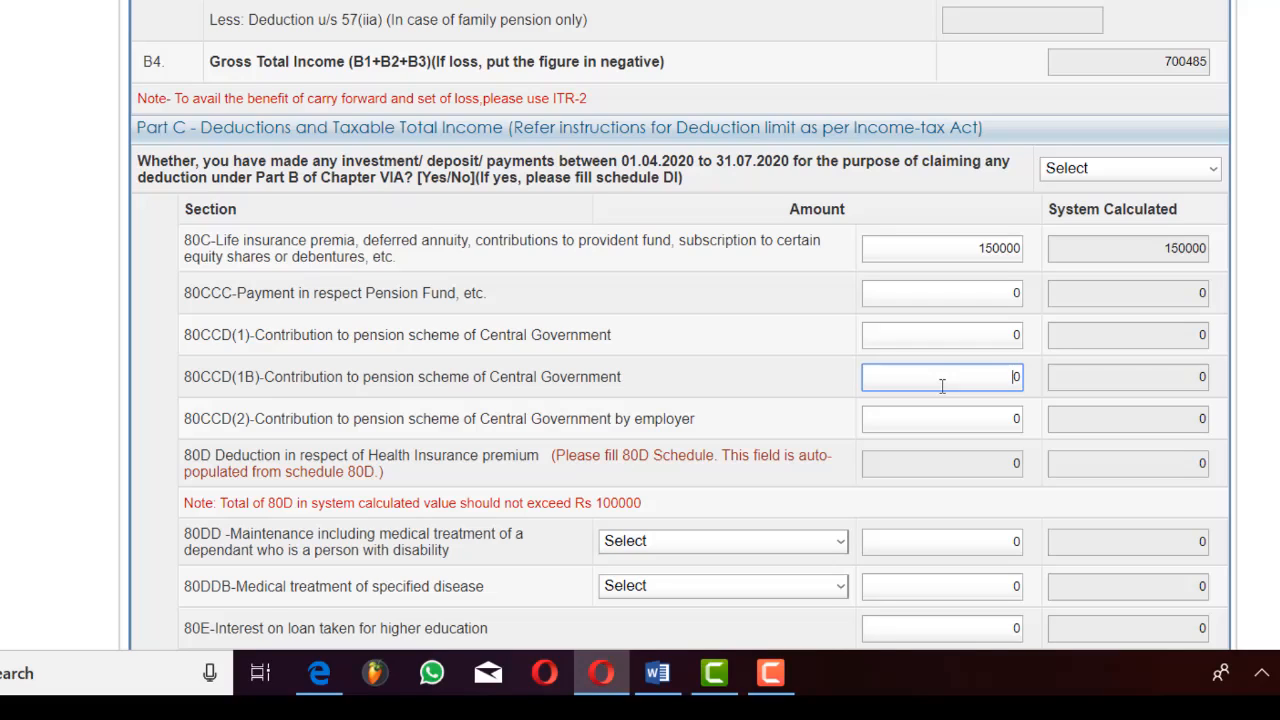
{"action": "left_click", "coordinate": [950, 335]}
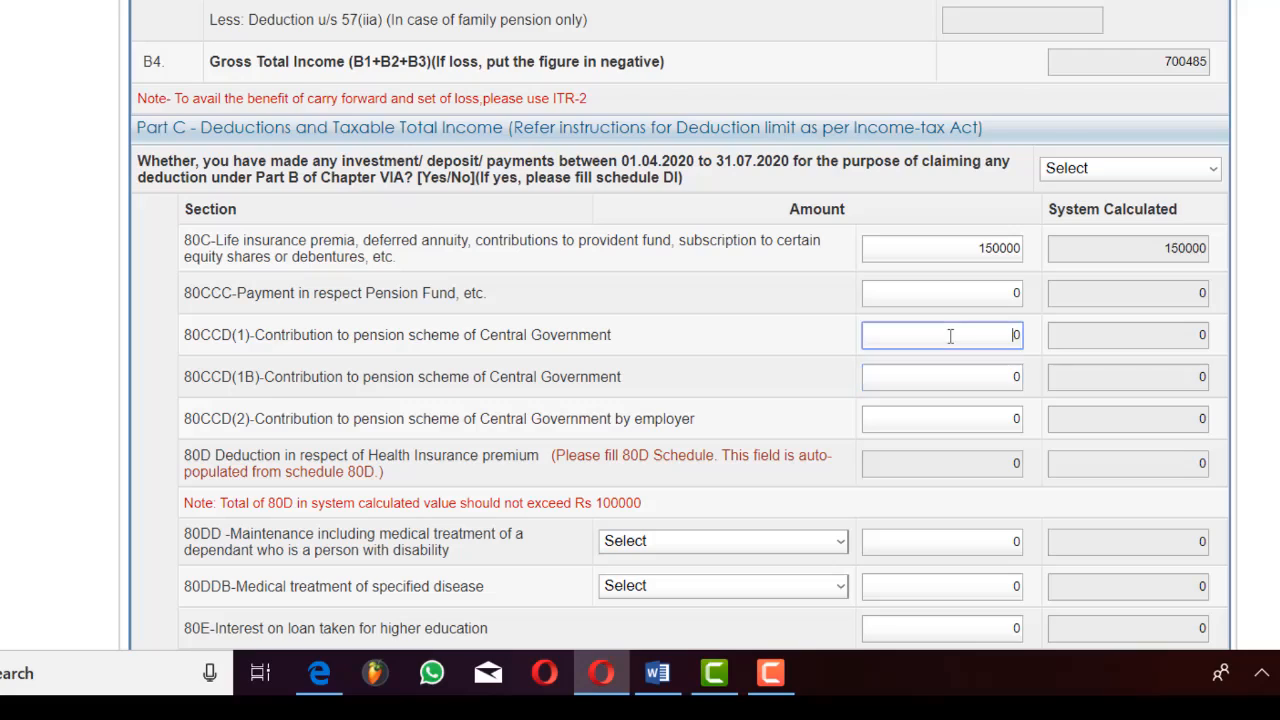
{"action": "left_click", "coordinate": [950, 296]}
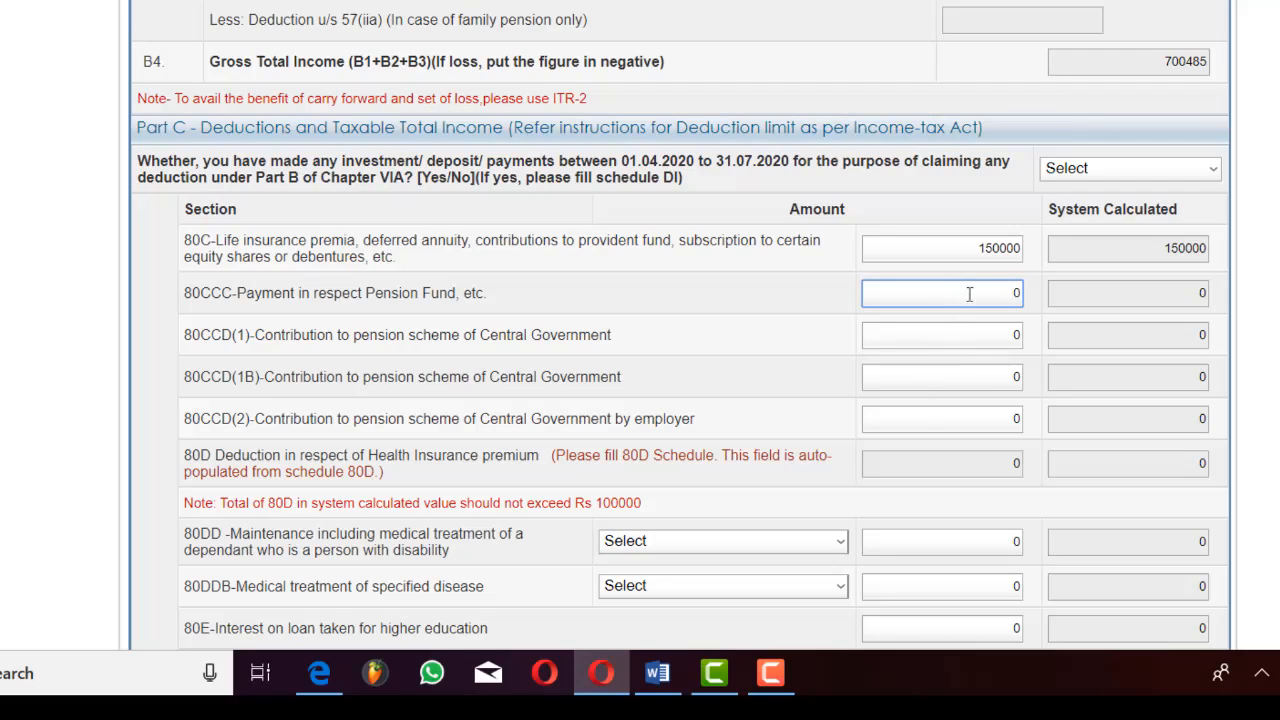
{"action": "left_click", "coordinate": [881, 338]}
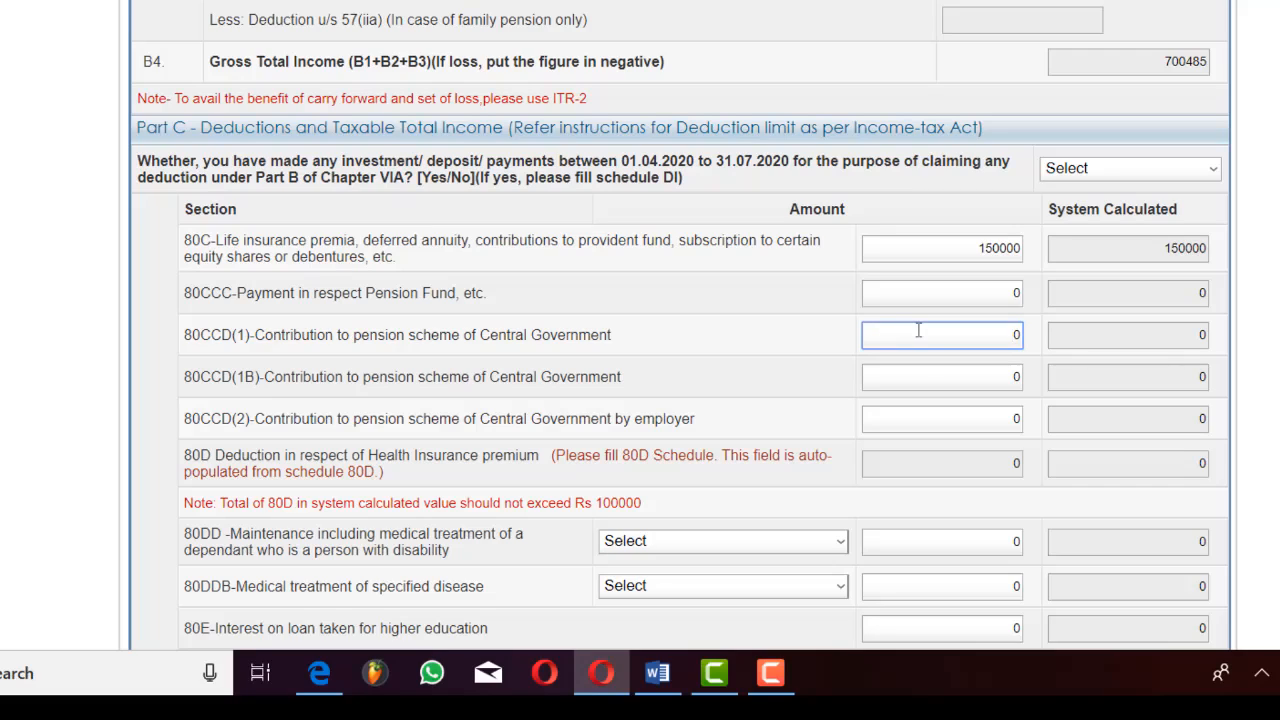
{"action": "left_click", "coordinate": [908, 378]}
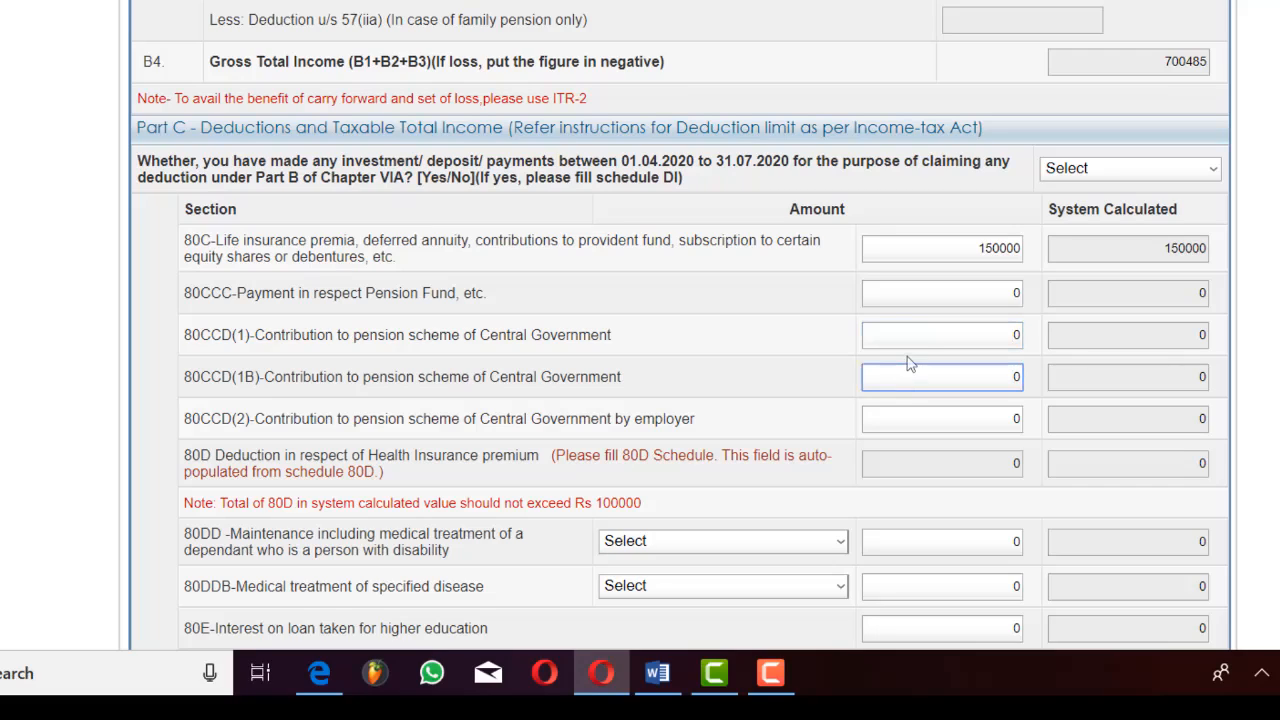
Enter 50000 as the 80CCD(2) employer contribution to the Central Government pension scheme
{"action": "left_click", "coordinate": [894, 414]}
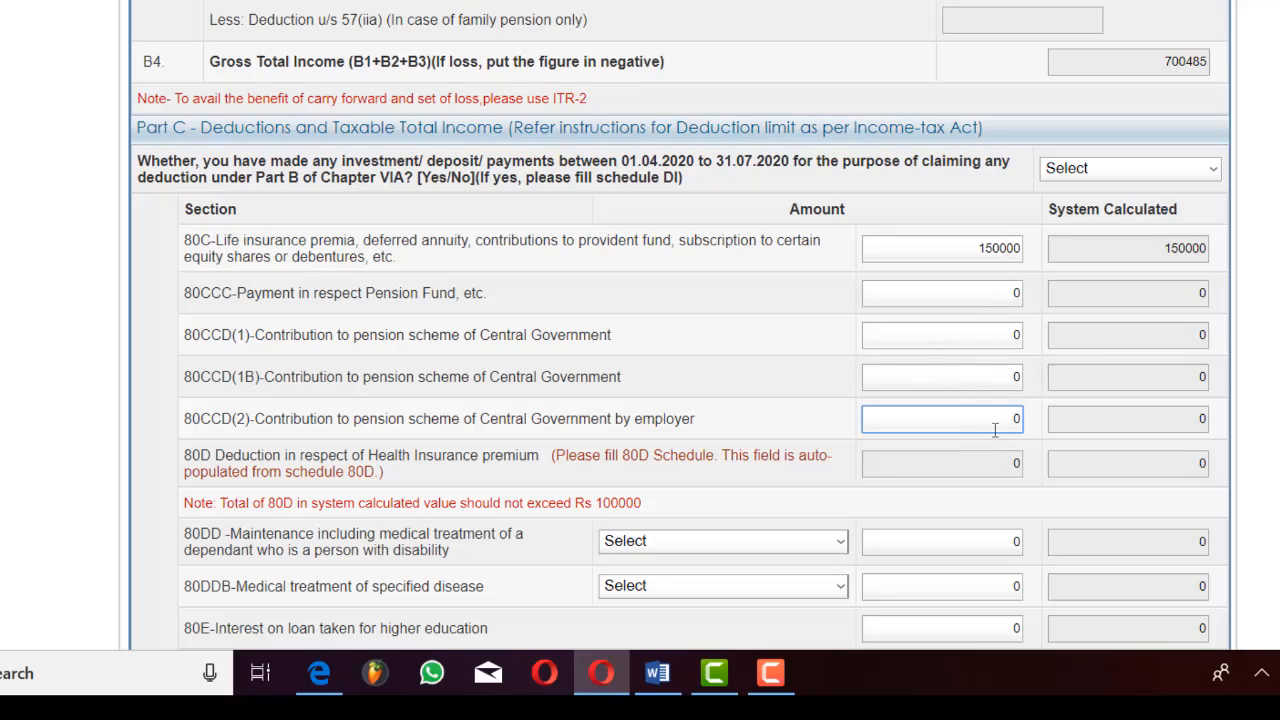
{"action": "type", "text": "50000"}
{"action": "key", "text": "Tab"}
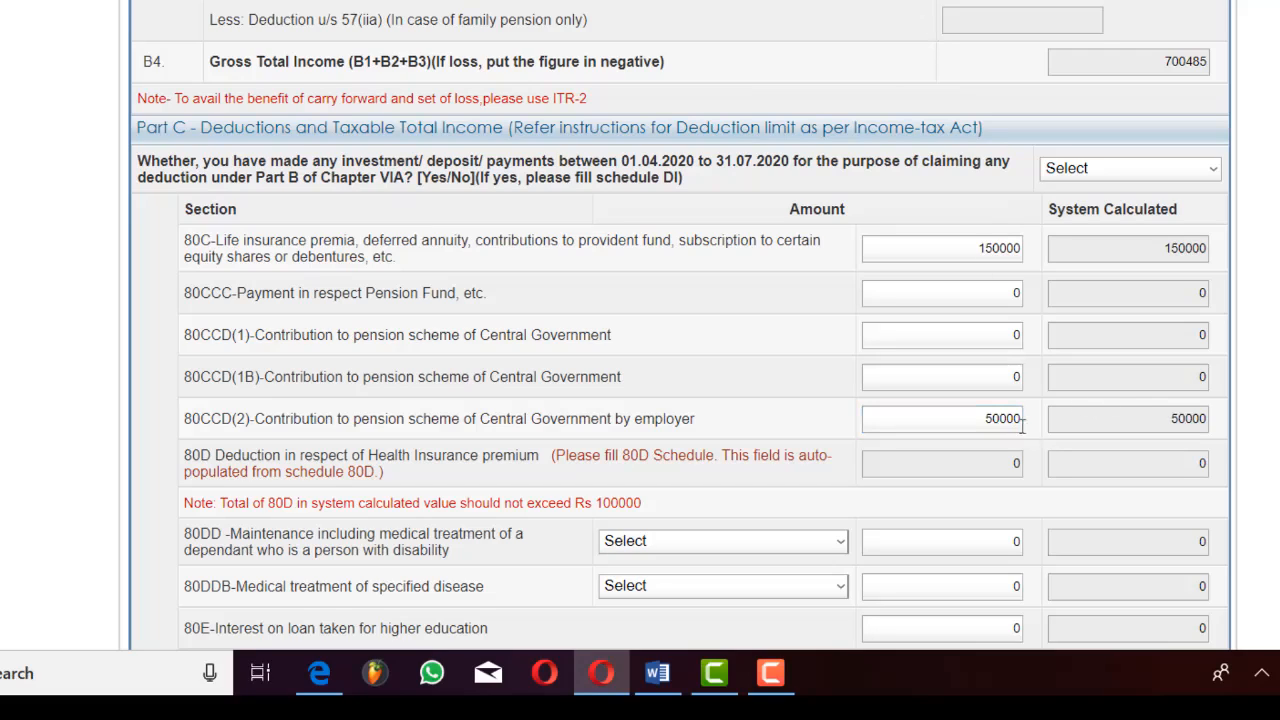
Change the 80CCD(2) employer contribution to 60000 and check the Total Deductions and Total Income rows
{"action": "left_click", "coordinate": [991, 420]}
{"action": "key", "text": "BackSpace"}
{"action": "type", "text": "6"}
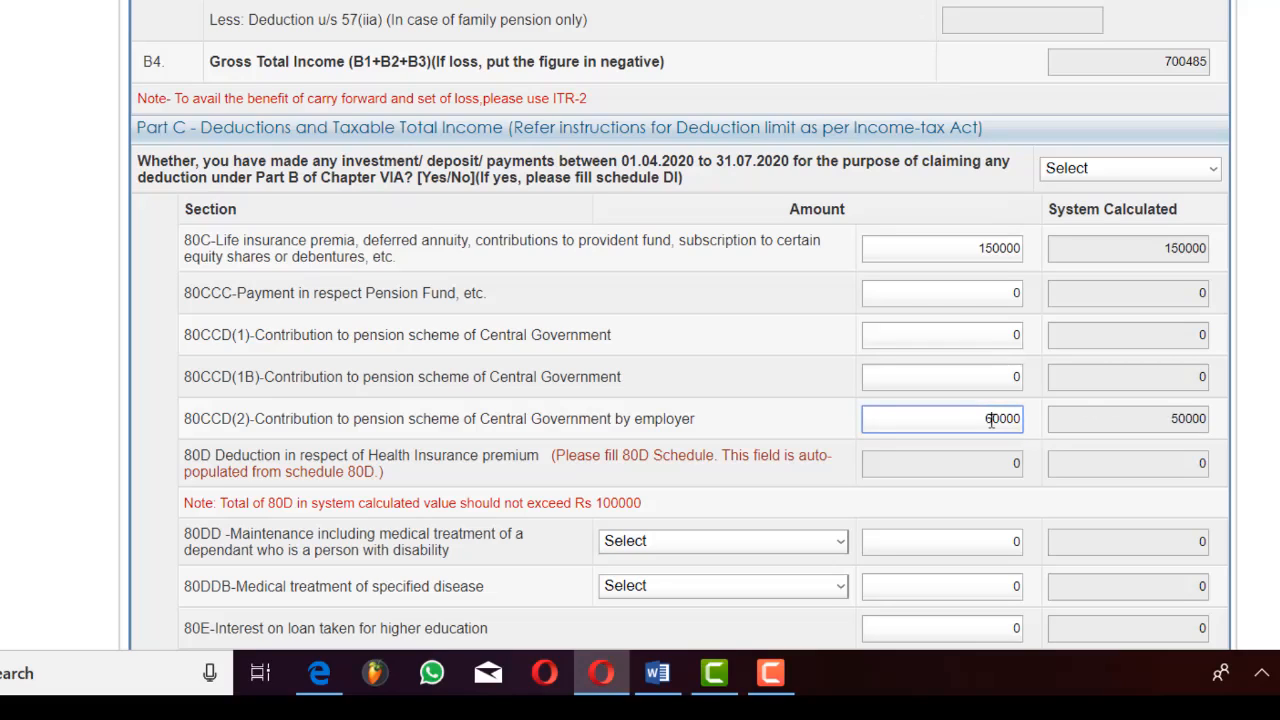
{"action": "left_click", "coordinate": [1078, 444]}
{"action": "scroll", "coordinate": [680, 325], "scroll_direction": "down", "scroll_amount": 7}
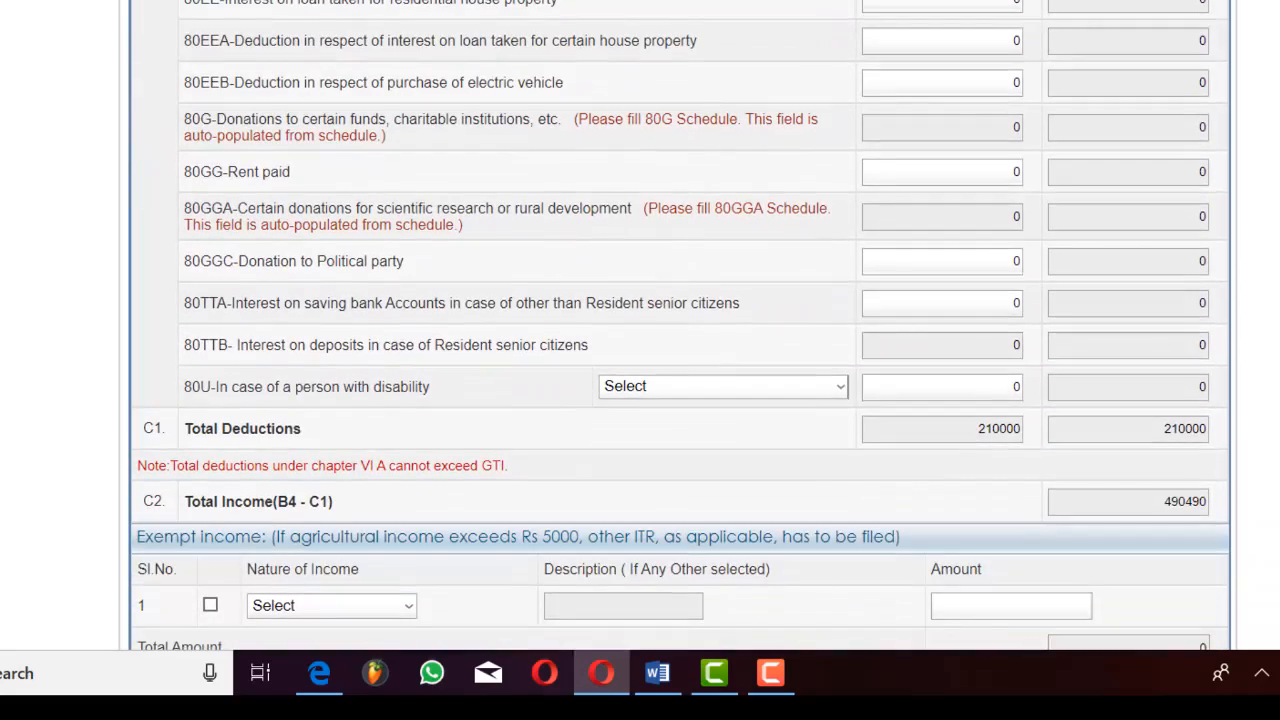
{"action": "scroll", "coordinate": [680, 325], "scroll_direction": "up", "scroll_amount": 3}
{"action": "scroll", "coordinate": [680, 325], "scroll_direction": "down", "scroll_amount": 2}
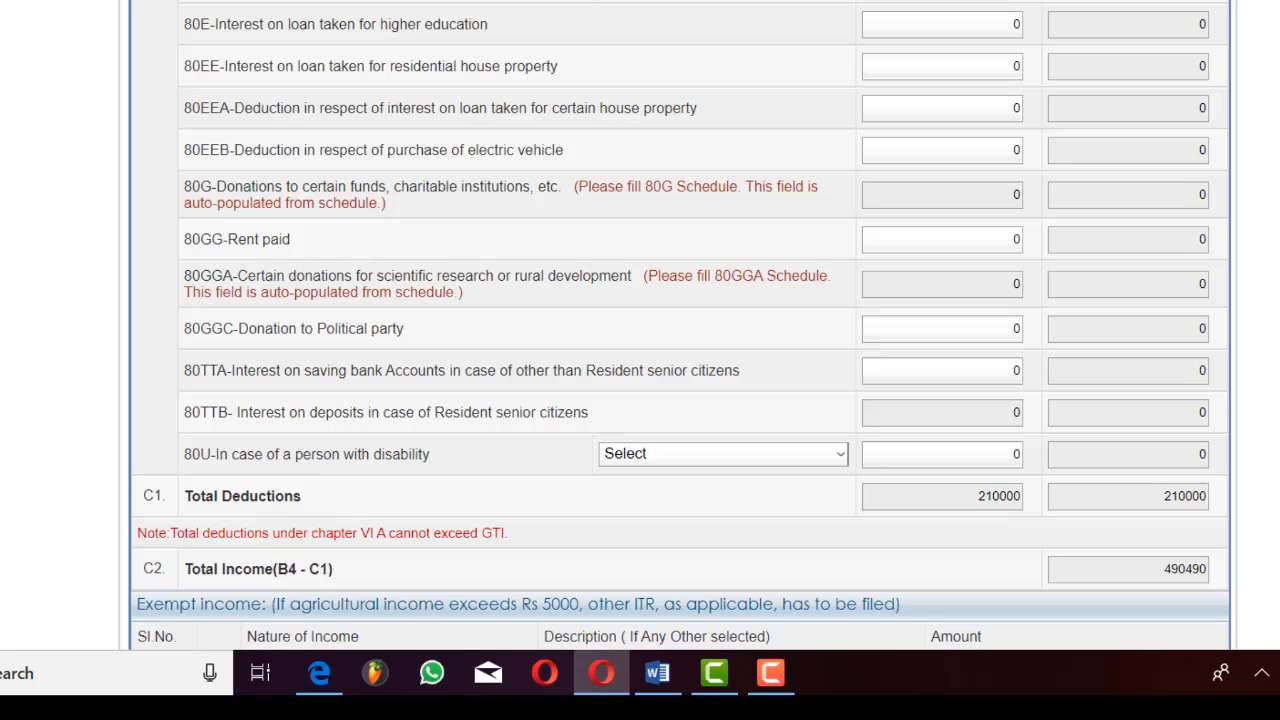
{"action": "scroll", "coordinate": [1143, 194], "scroll_direction": "up", "scroll_amount": 4}
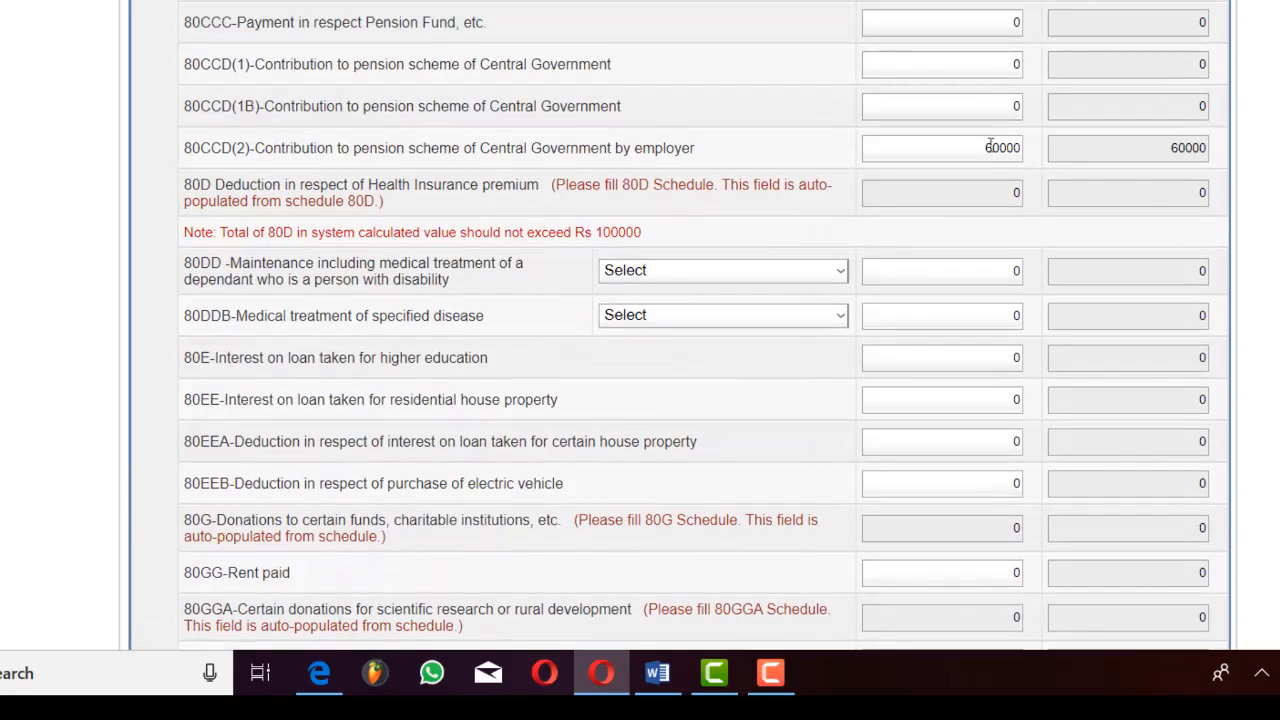
Set the 80CCD(2) employer contribution to 100000 and check its effect on Total Deductions
{"action": "left_click_drag", "start_coordinate": [984, 147], "coordinate": [1052, 155]}
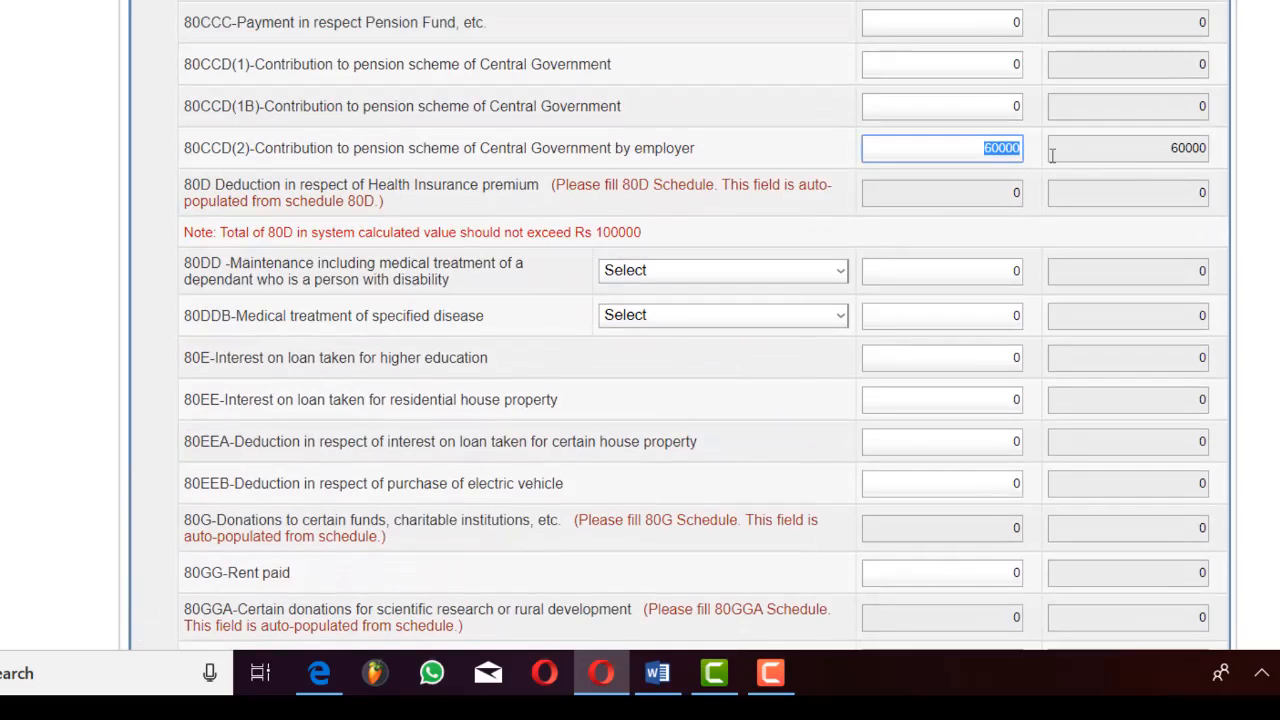
{"action": "type", "text": "100000"}
{"action": "left_click", "coordinate": [1081, 182]}
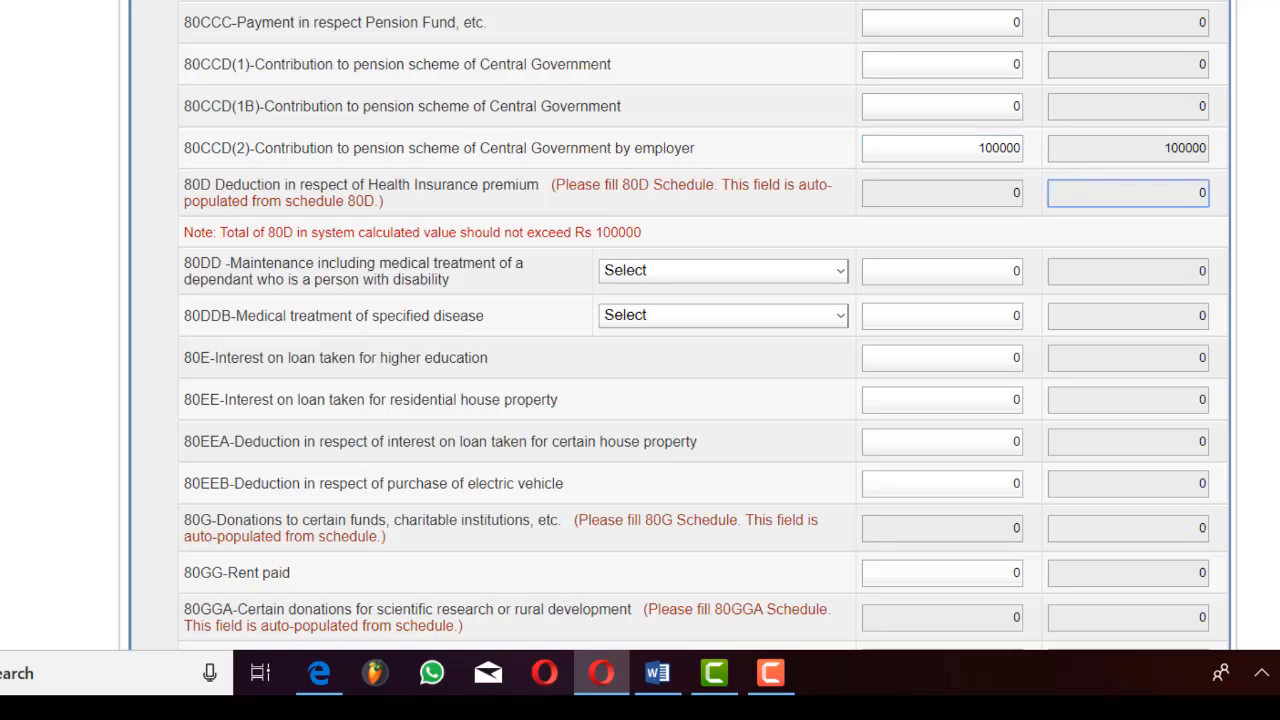
{"action": "scroll", "coordinate": [680, 330], "scroll_direction": "down", "scroll_amount": 5}
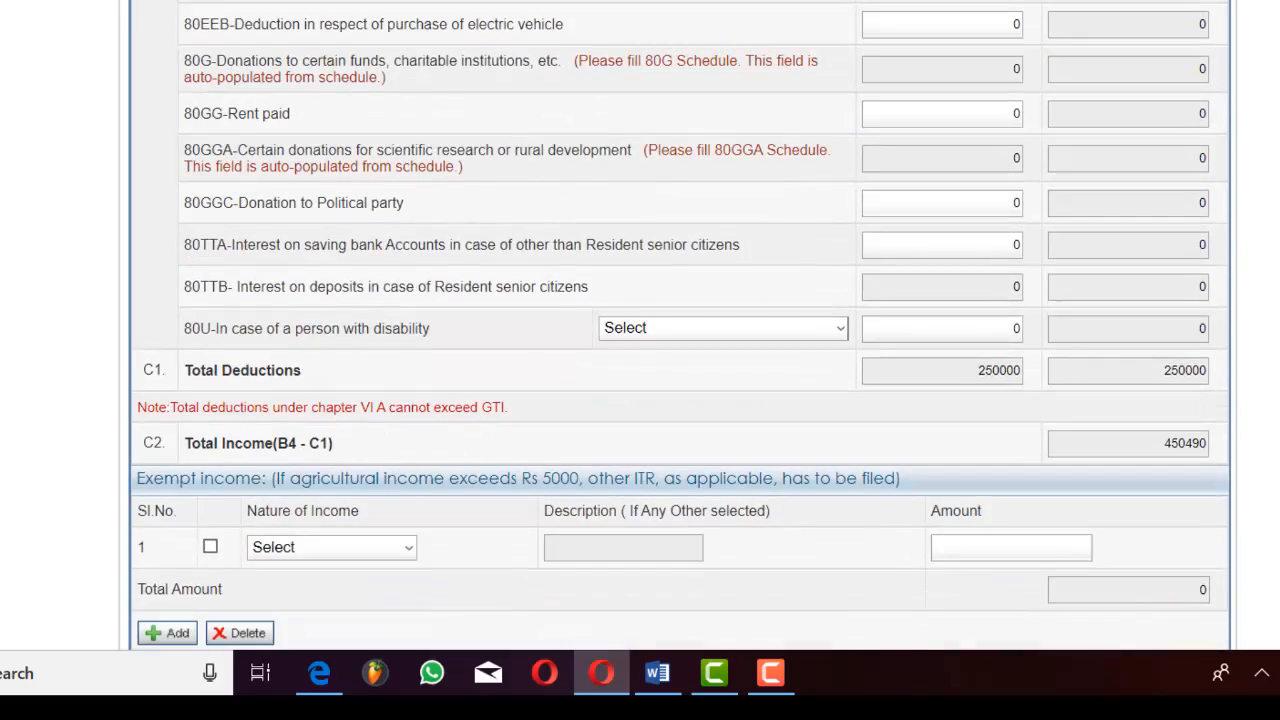
{"action": "scroll", "coordinate": [680, 330], "scroll_direction": "up", "scroll_amount": 7}
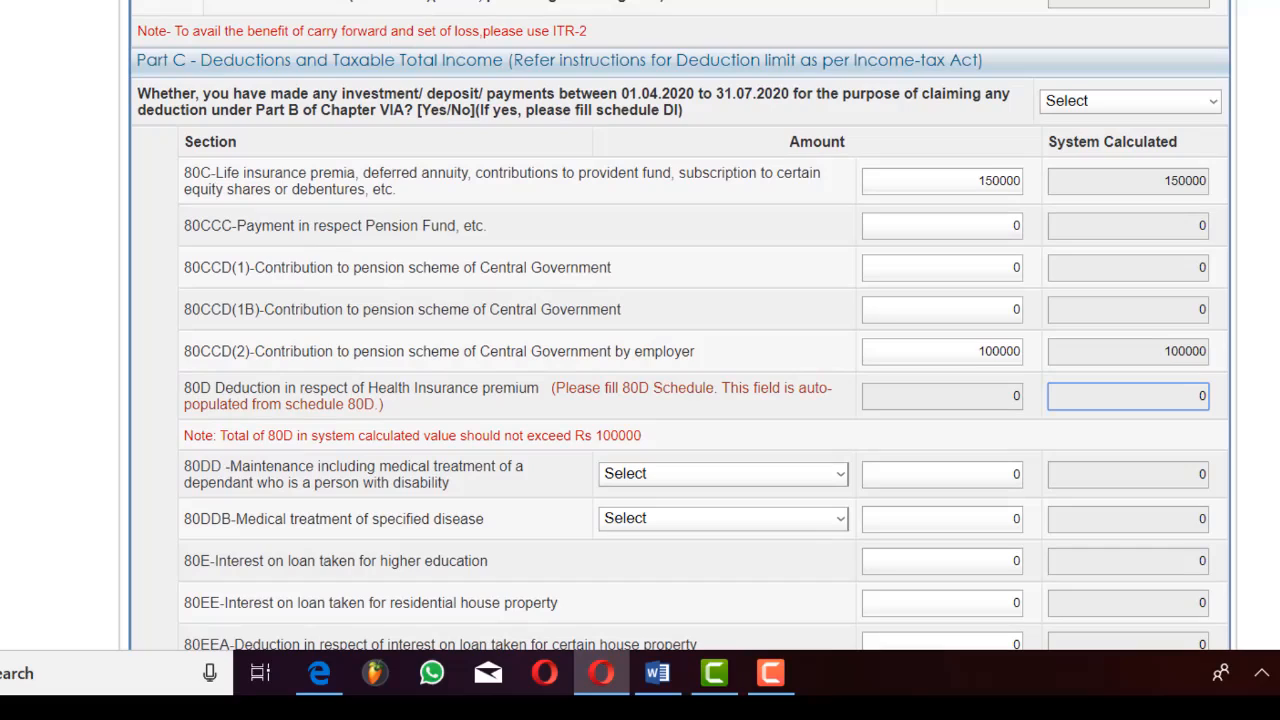
Raise the 80CCD(2) employer contribution to 160000 and compare the entered and system-calculated deductions
{"action": "double_click", "coordinate": [975, 351]}
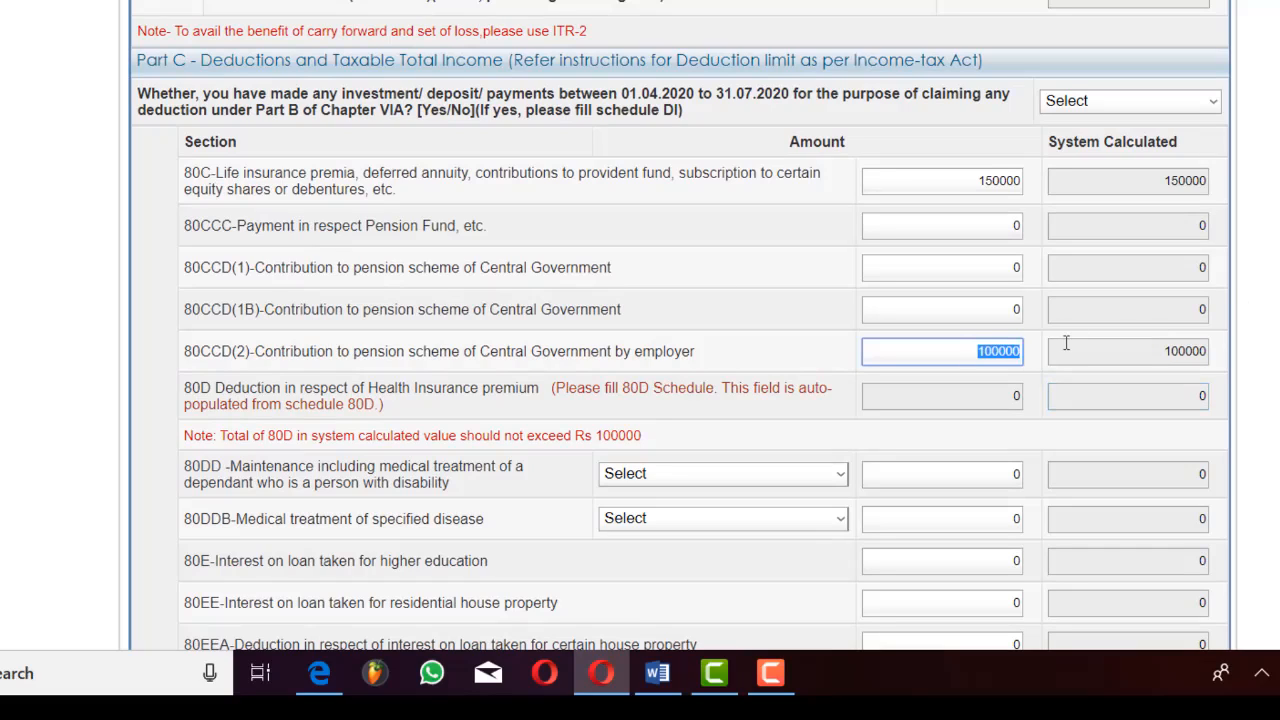
{"action": "type", "text": "15"}
{"action": "type", "text": "0000"}
{"action": "key", "text": "BackSpace"}
{"action": "key", "text": "BackSpace"}
{"action": "key", "text": "BackSpace"}
{"action": "key", "text": "BackSpace"}
{"action": "key", "text": "BackSpace"}
{"action": "type", "text": "60000"}
{"action": "left_click", "coordinate": [1088, 353]}
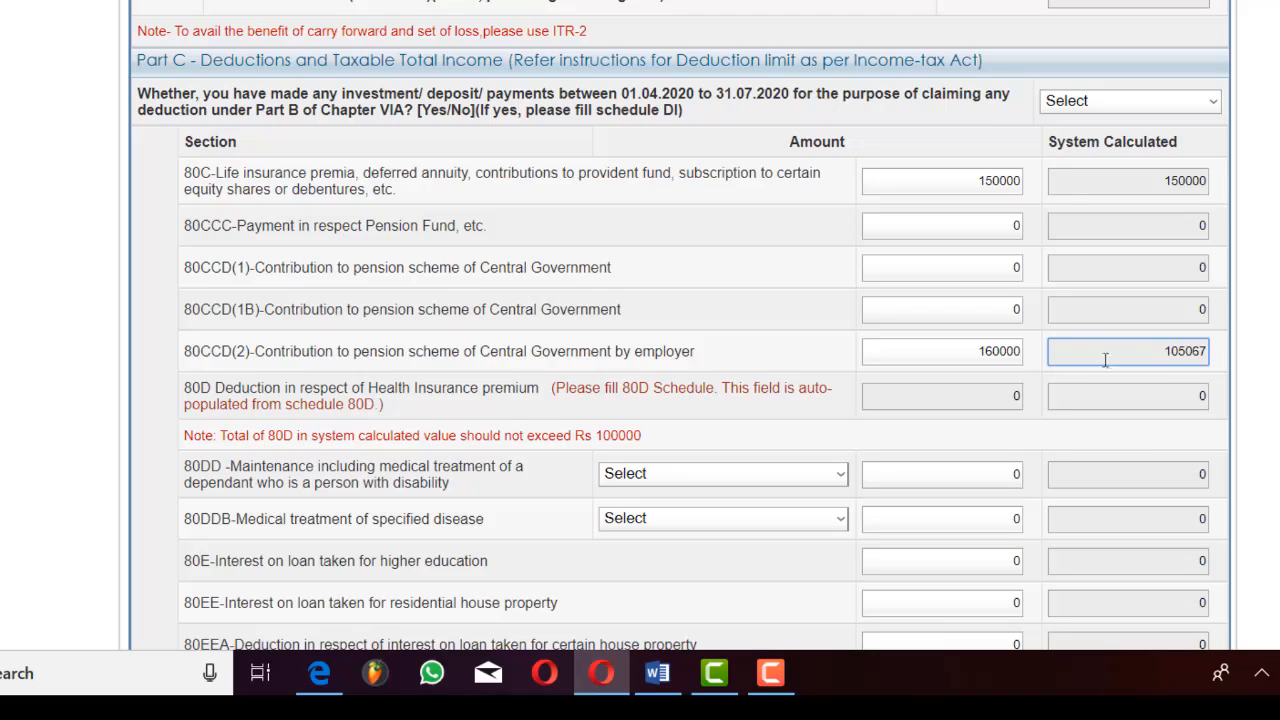
{"action": "left_click", "coordinate": [968, 361]}
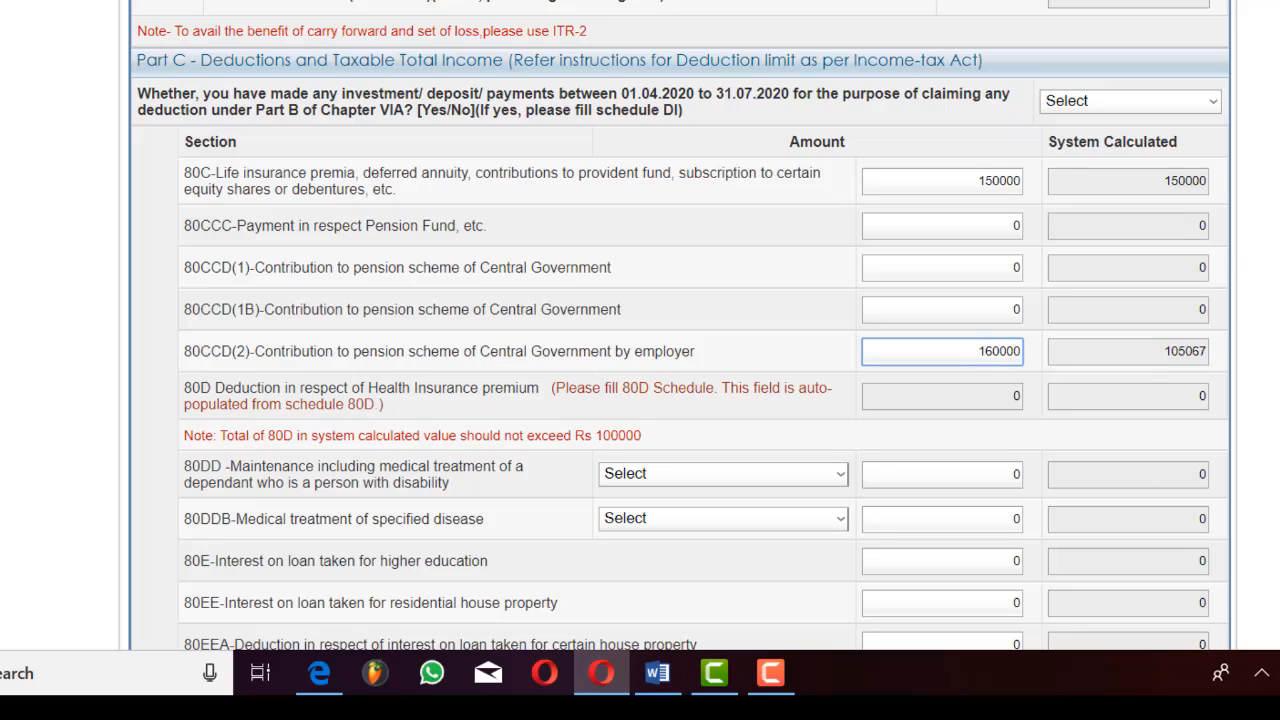
{"action": "scroll", "coordinate": [680, 326], "scroll_direction": "down", "scroll_amount": 7}
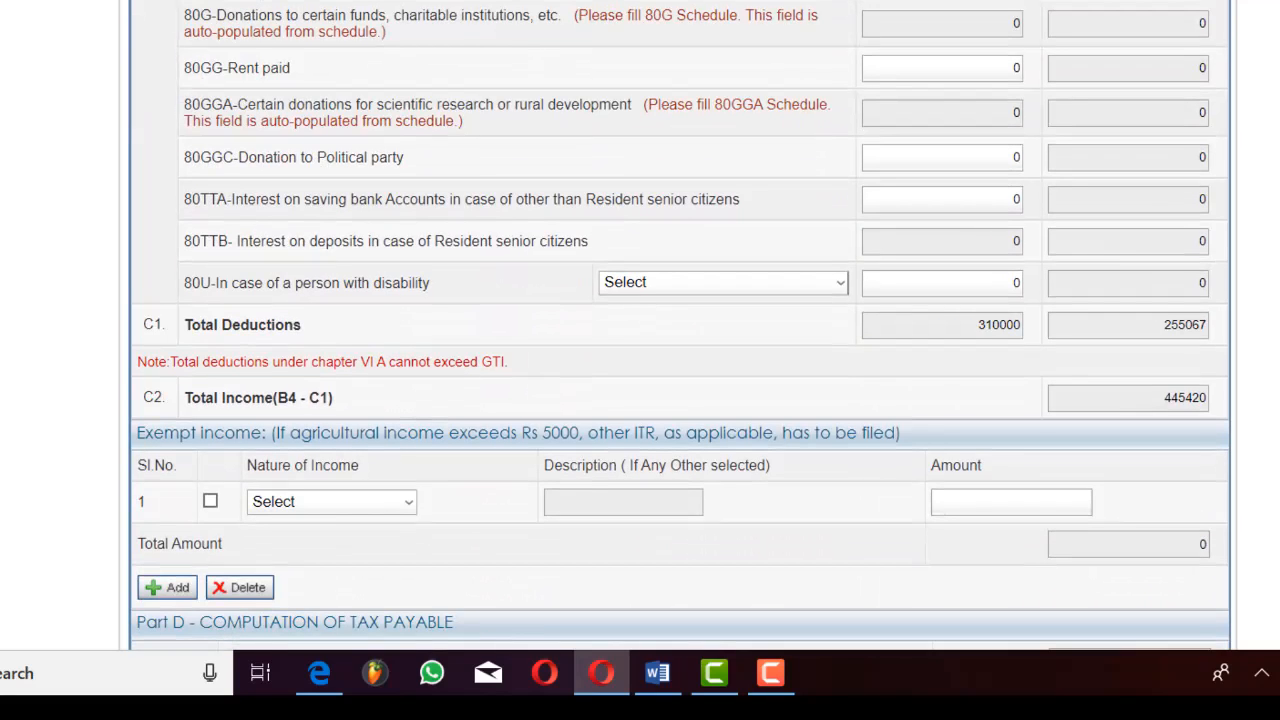
{"action": "scroll", "coordinate": [680, 326], "scroll_direction": "up", "scroll_amount": 7}
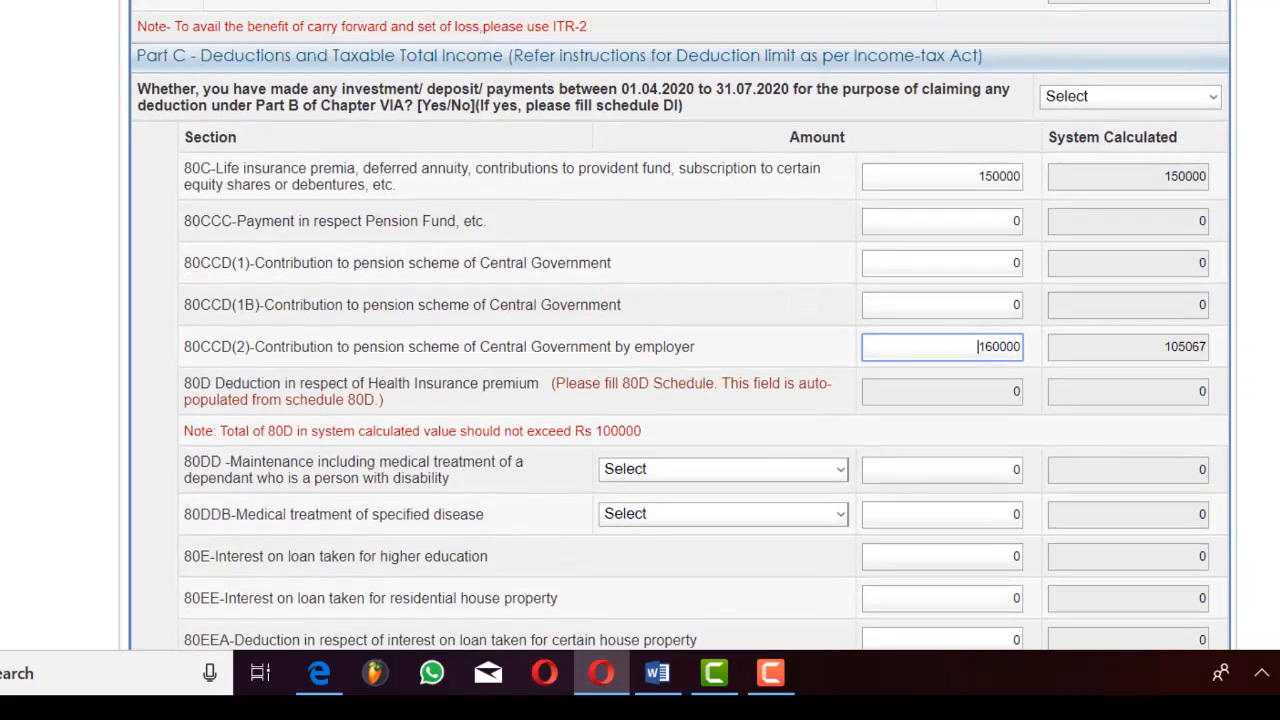
Enter 50000 for the 80CCD(1B) pension scheme contribution and check its effect on Total Deductions
{"action": "left_click", "coordinate": [979, 314]}
{"action": "type", "text": "50000"}
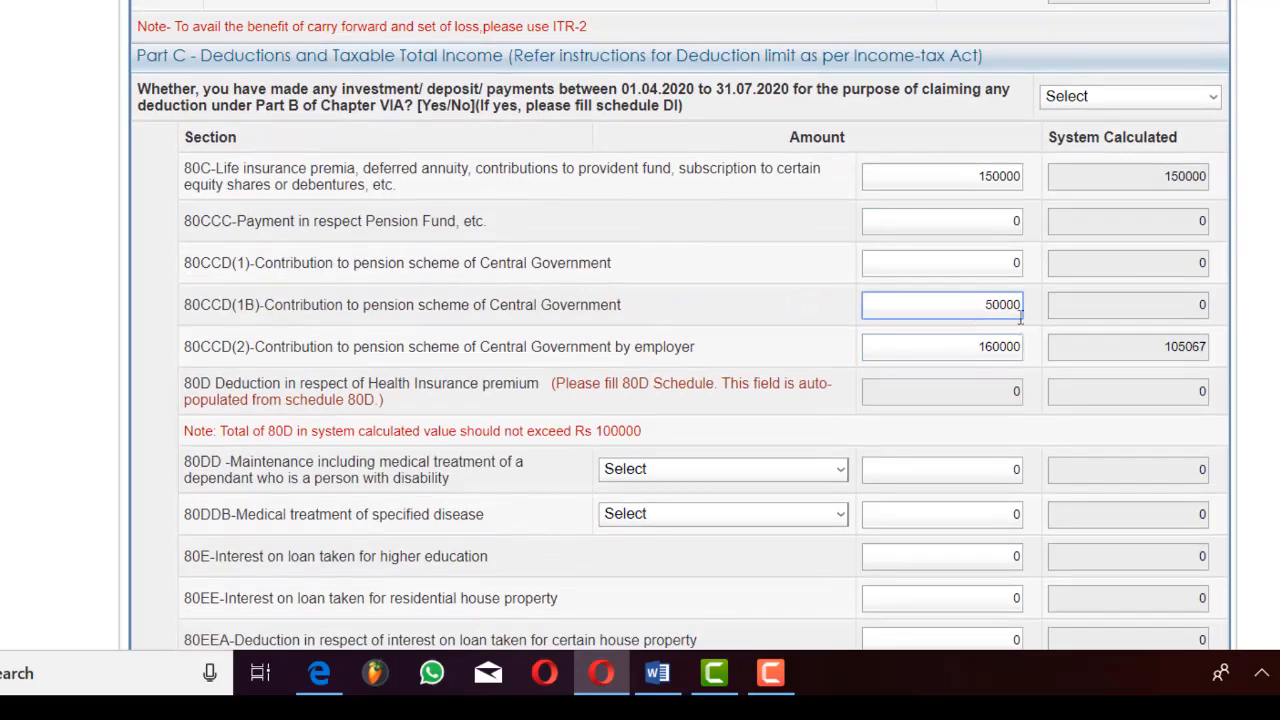
{"action": "left_click", "coordinate": [1055, 312]}
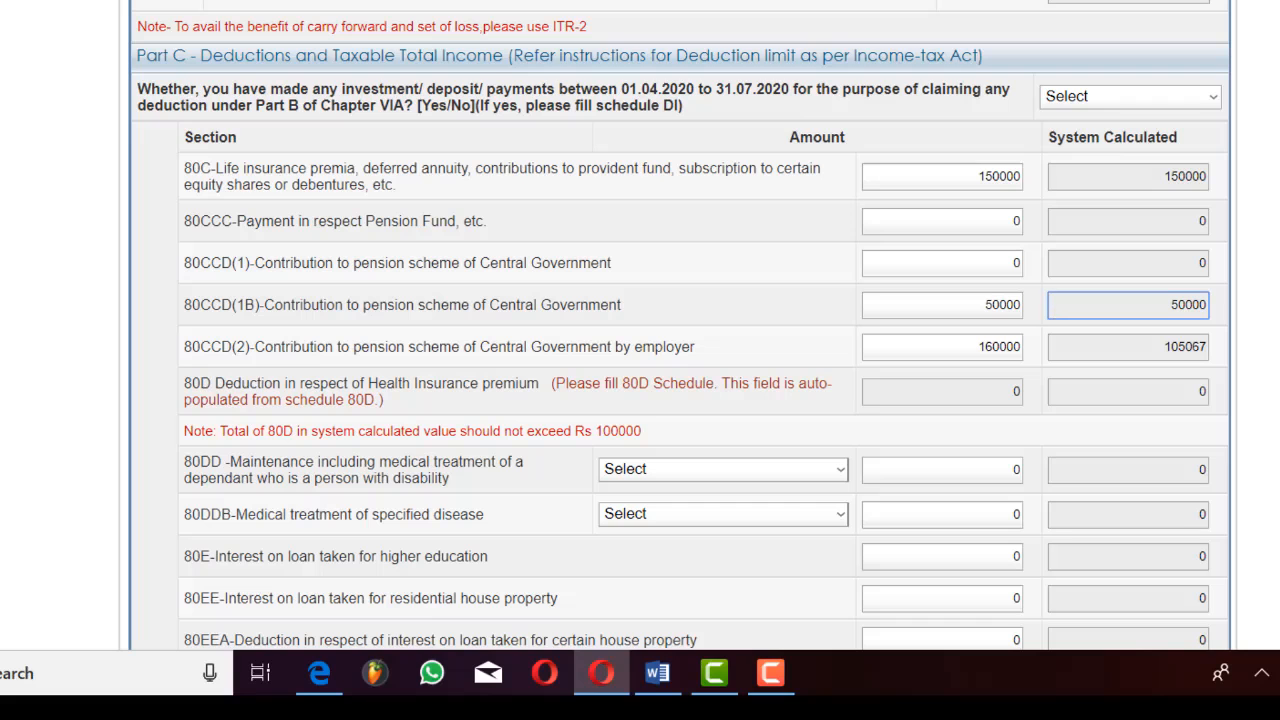
{"action": "scroll", "coordinate": [680, 327], "scroll_direction": "down", "scroll_amount": 7}
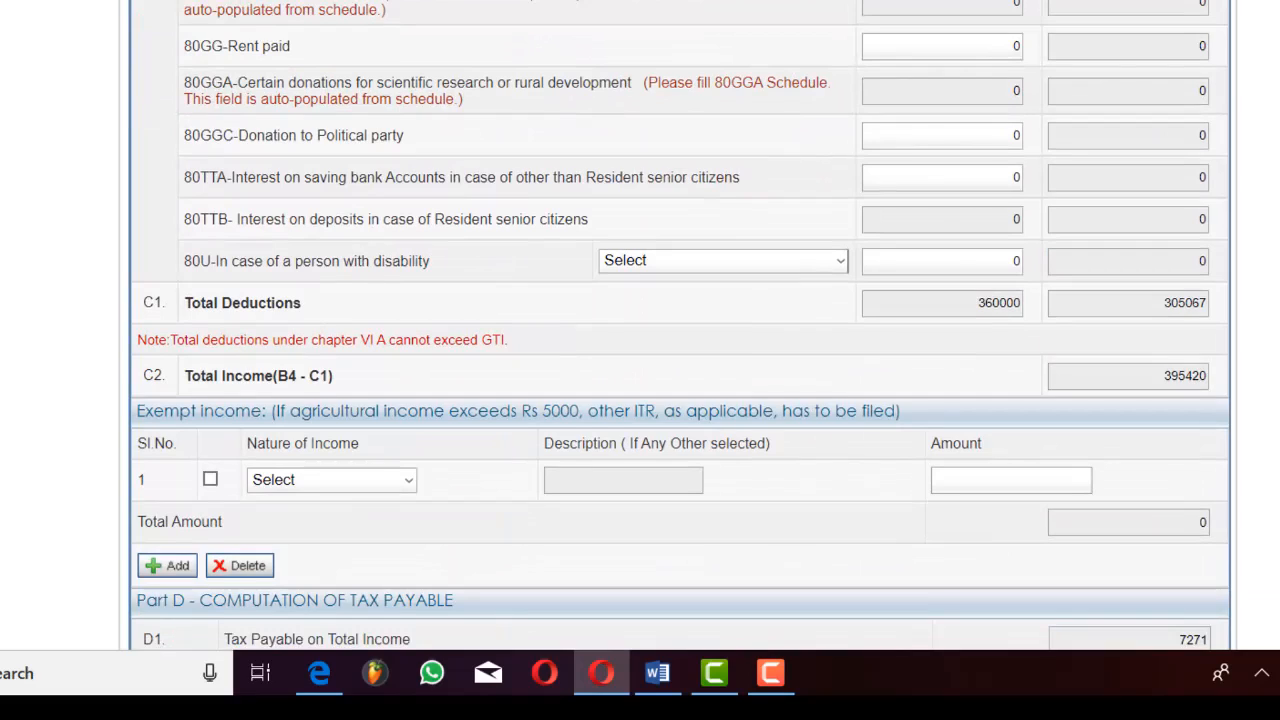
{"action": "scroll", "coordinate": [858, 279], "scroll_direction": "up", "scroll_amount": 7}
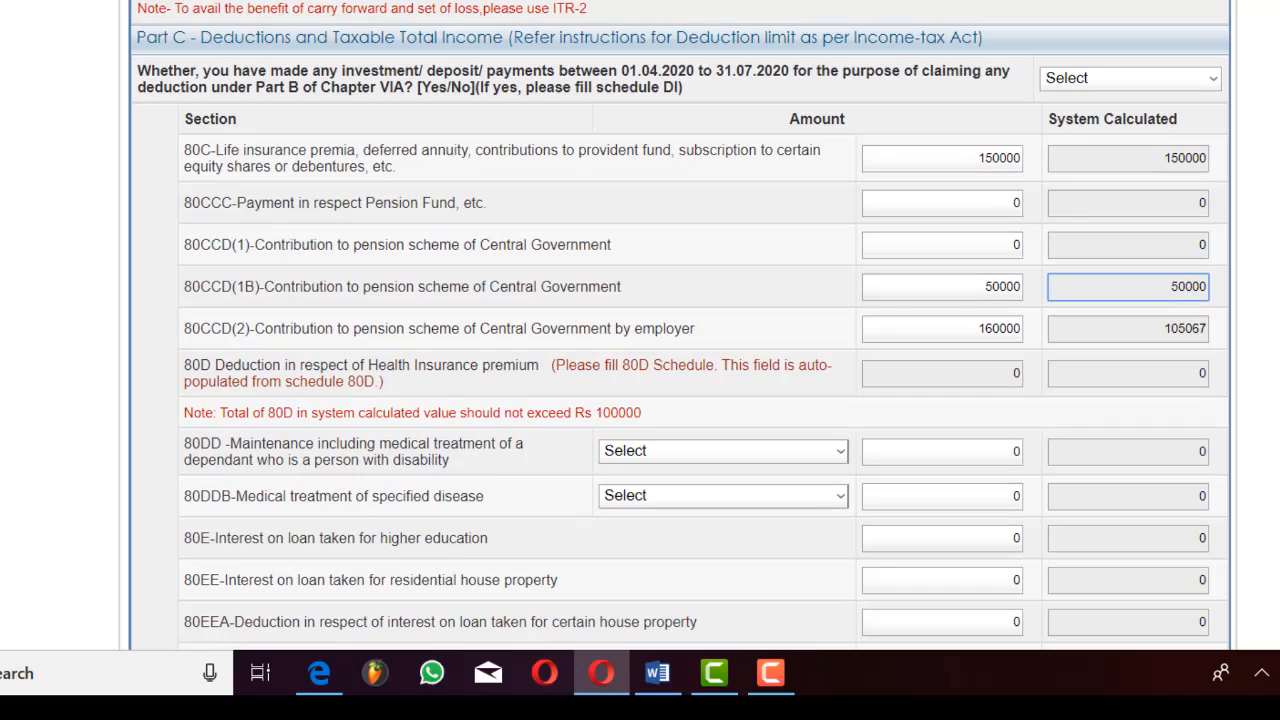
Enter 40000 for the 80CCD(1) pension scheme contribution and 150000 for the 80CCC pension fund payment
{"action": "left_click", "coordinate": [982, 251]}
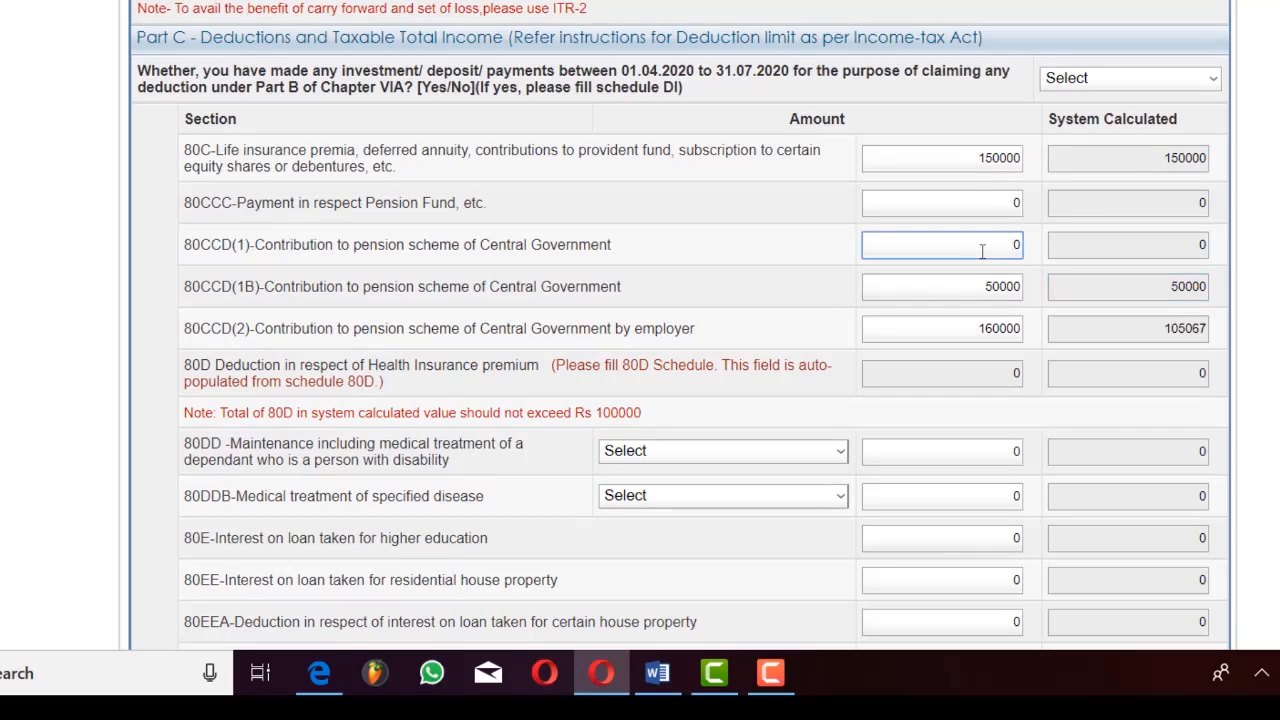
{"action": "type", "text": "40000"}
{"action": "left_click", "coordinate": [1094, 295]}
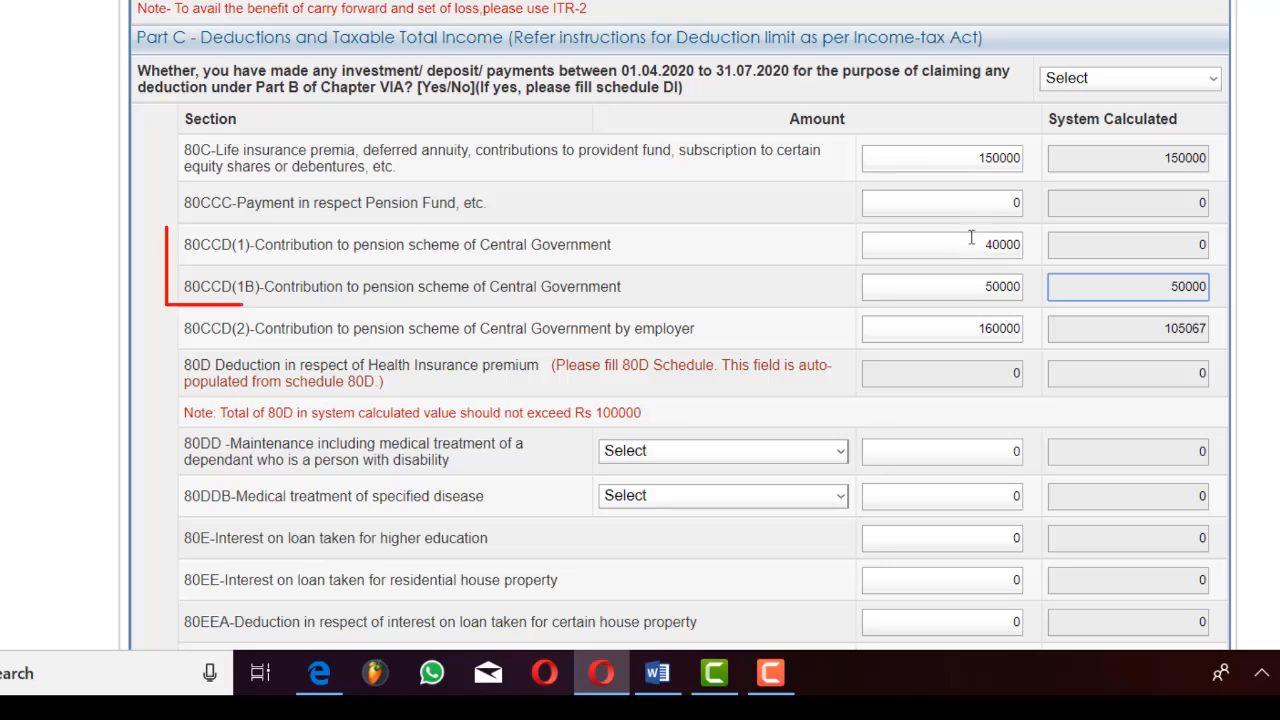
{"action": "left_click", "coordinate": [997, 212]}
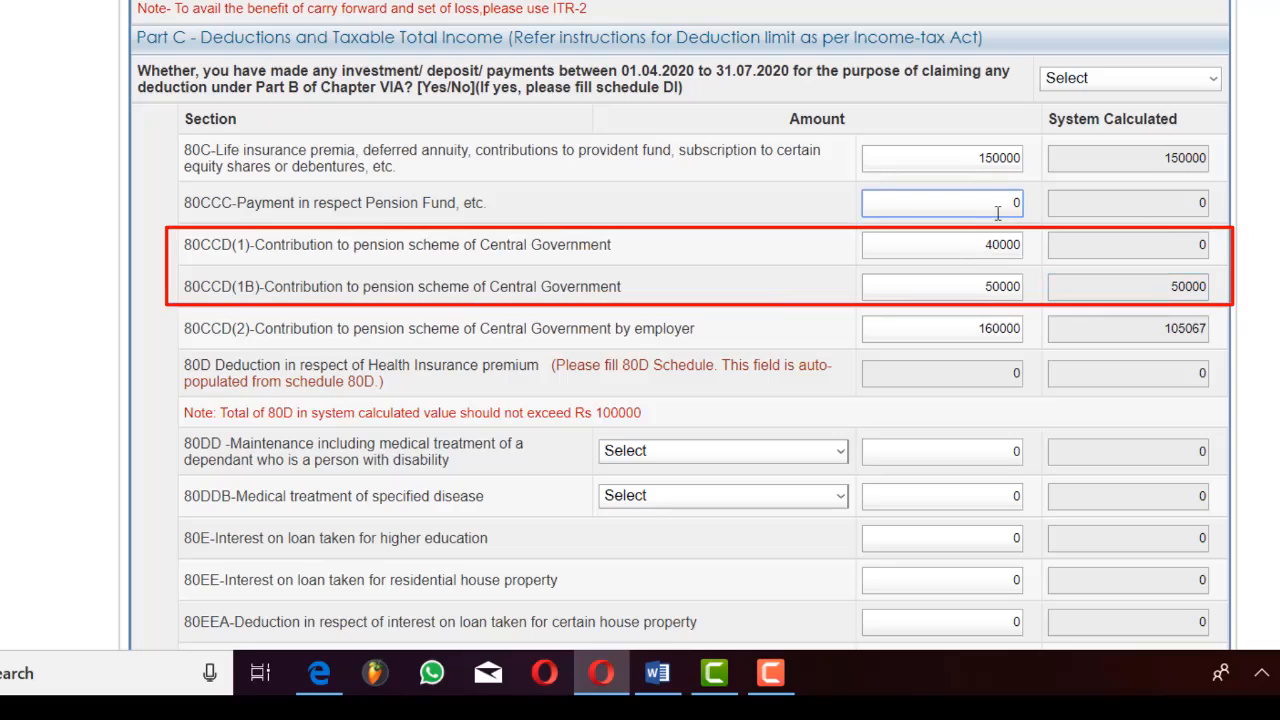
{"action": "type", "text": "15"}
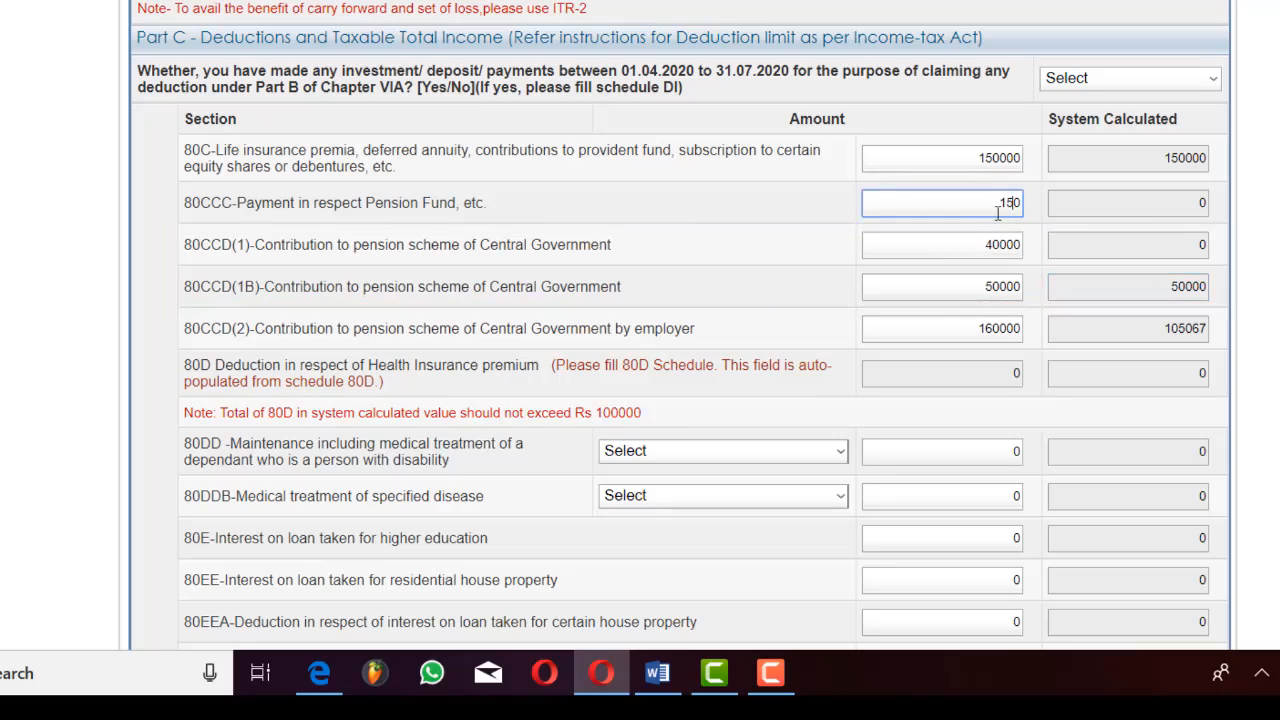
{"action": "type", "text": "000"}
{"action": "left_click", "coordinate": [1064, 206]}
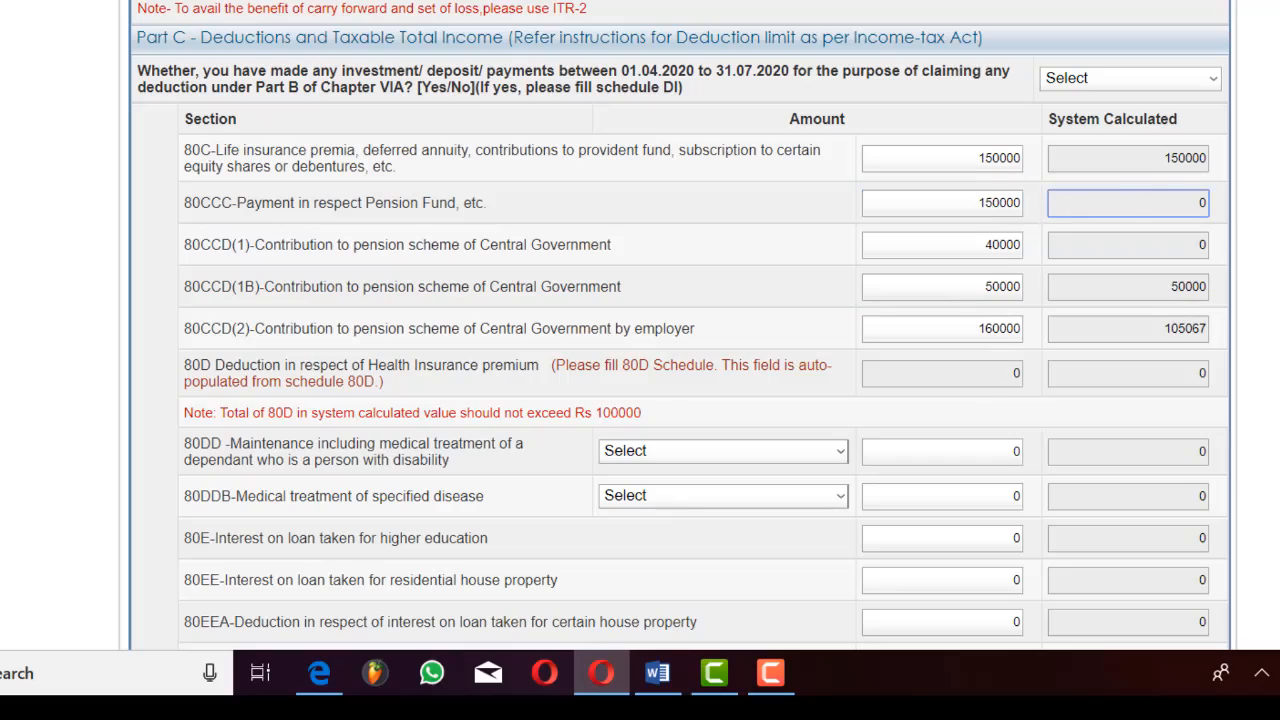
Compare the entered and system-calculated amounts in the C1 Total Deductions row
{"action": "scroll", "coordinate": [680, 330], "scroll_direction": "down", "scroll_amount": 6}
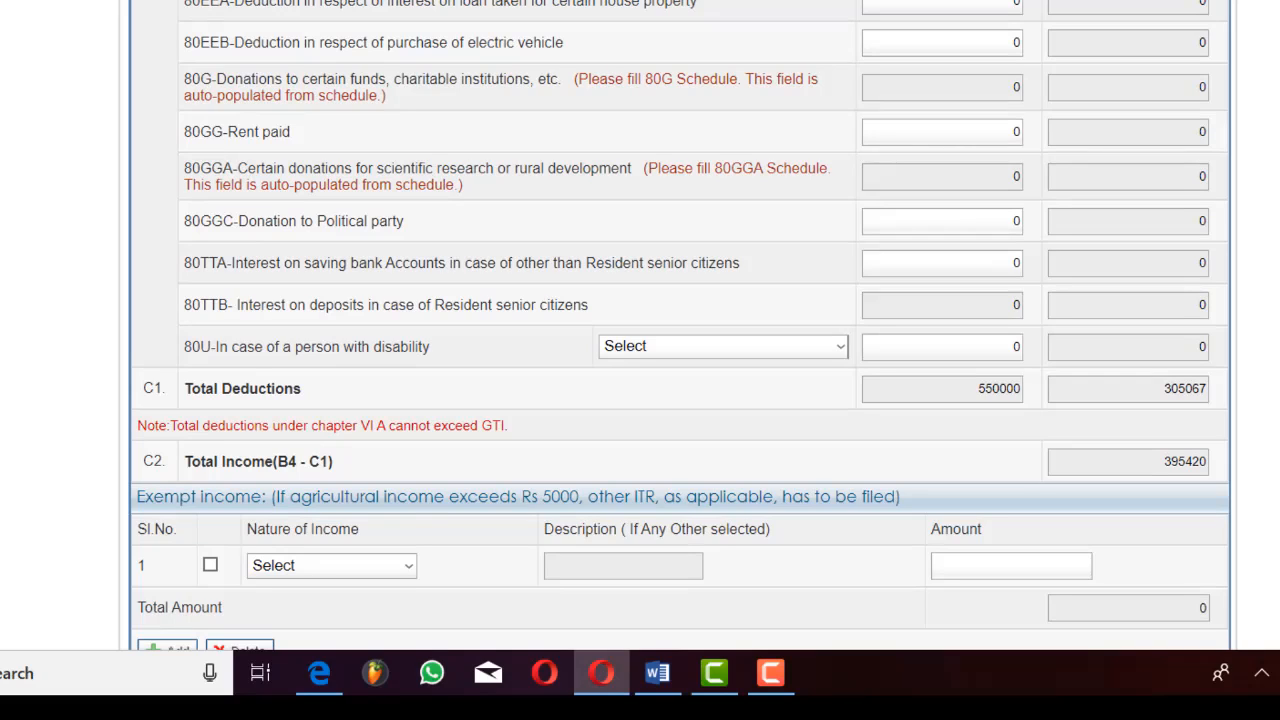
{"action": "scroll", "coordinate": [680, 326], "scroll_direction": "up", "scroll_amount": 4}
{"action": "scroll", "coordinate": [680, 326], "scroll_direction": "down", "scroll_amount": 1}
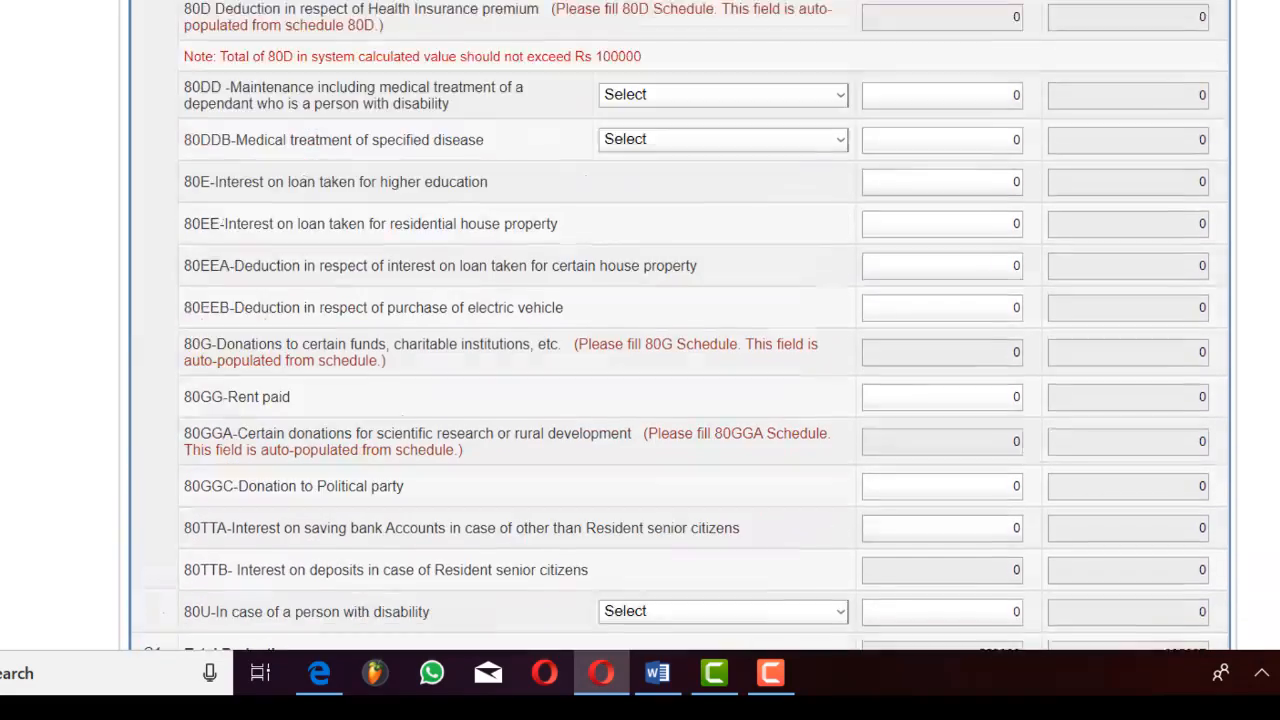
{"action": "scroll", "coordinate": [680, 326], "scroll_direction": "down", "scroll_amount": 1}
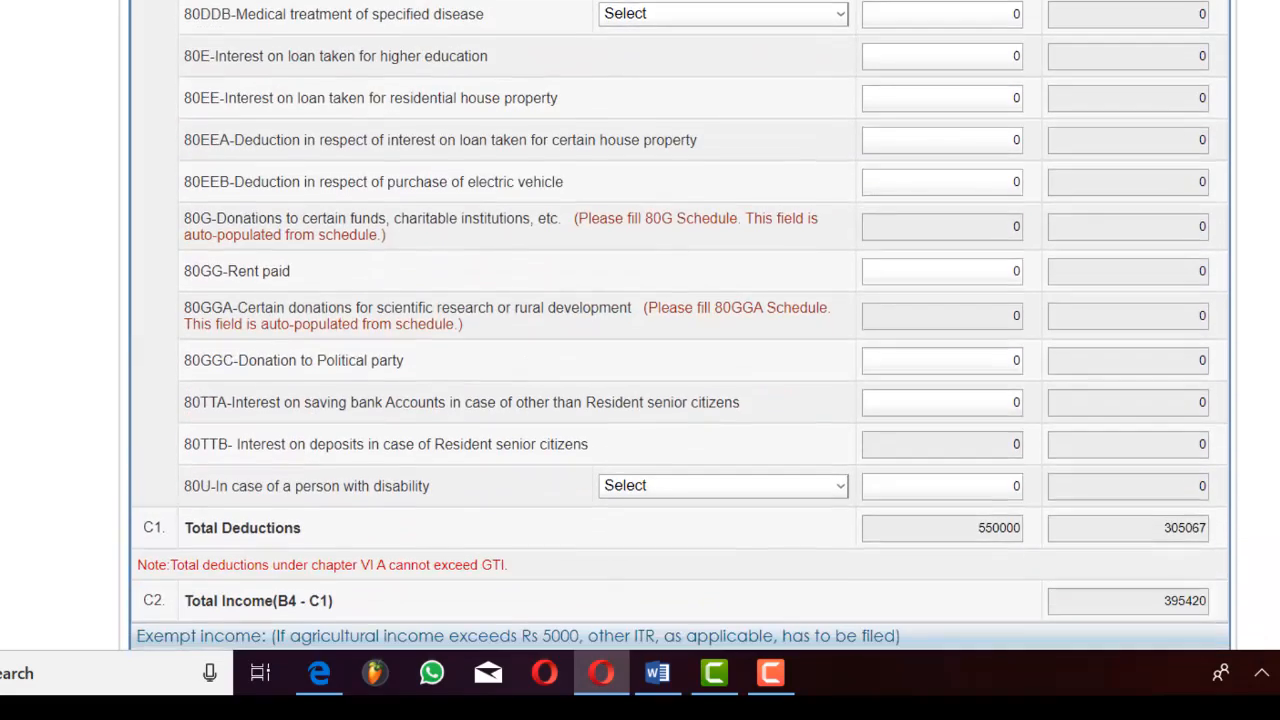
{"action": "left_click", "coordinate": [1166, 528]}
{"action": "left_click", "coordinate": [963, 530]}
{"action": "left_click", "coordinate": [1138, 530]}
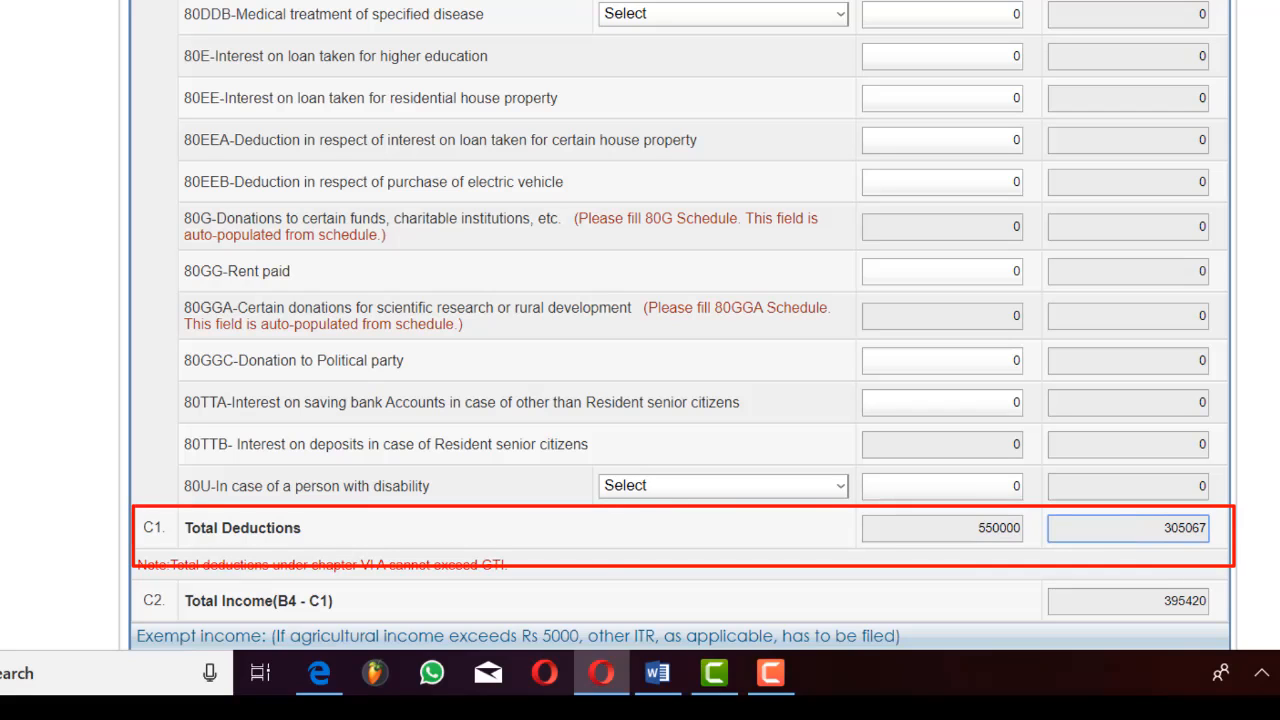
Clear the trial amounts from 80CCC, 80CCD(1), 80CCD(1B) and 80CCD(2), leaving only the 80C deduction
{"action": "scroll", "coordinate": [680, 325], "scroll_direction": "up", "scroll_amount": 5}
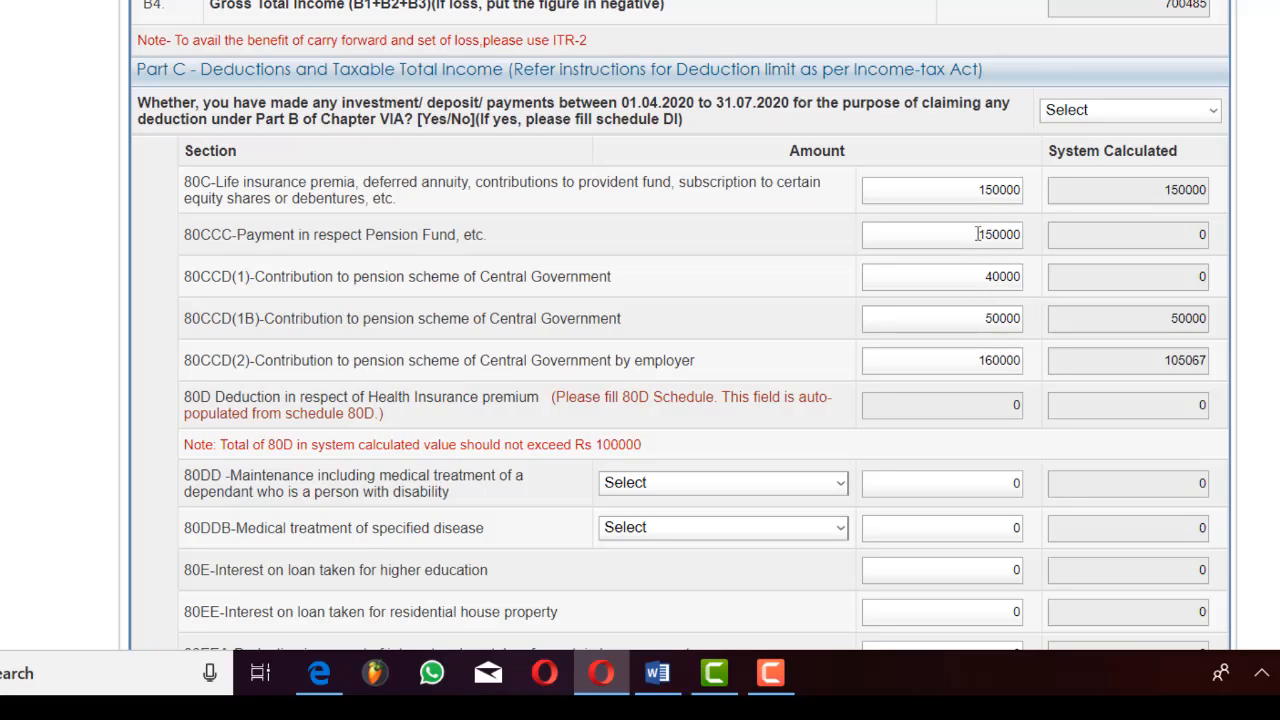
{"action": "left_click_drag", "start_coordinate": [977, 234], "coordinate": [1030, 242]}
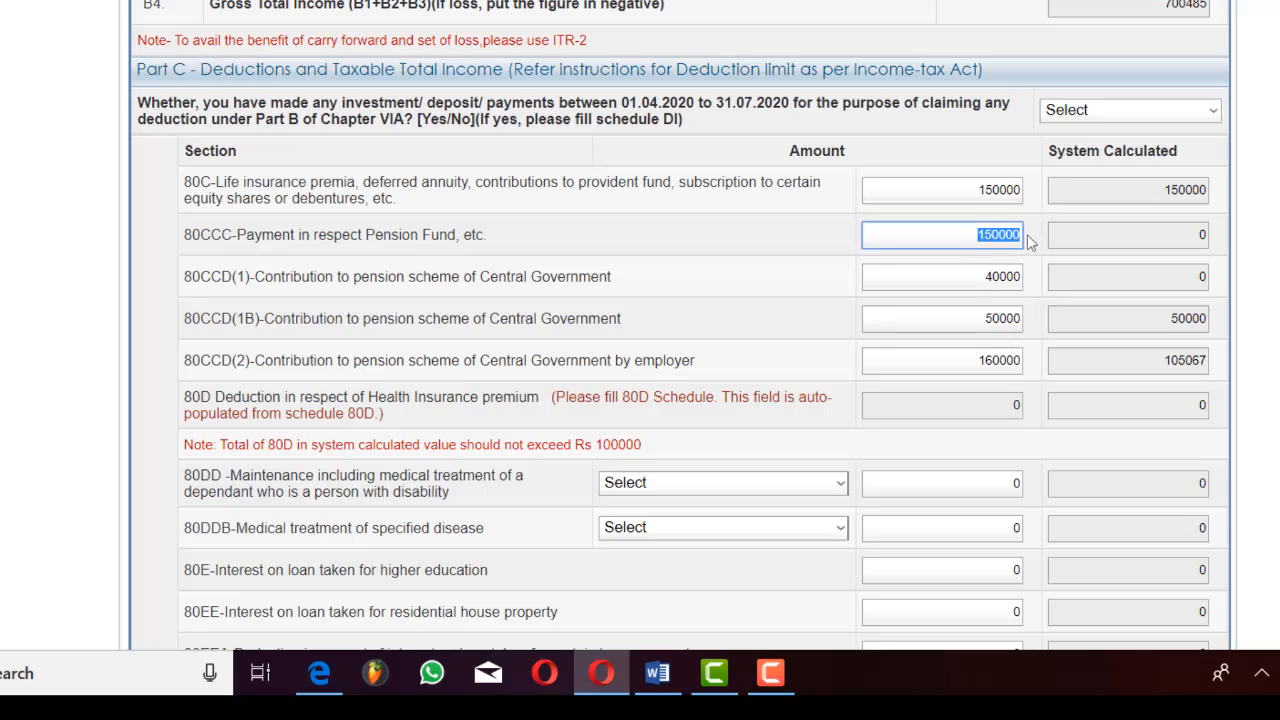
{"action": "key", "text": "BackSpace"}
{"action": "left_click", "coordinate": [981, 276]}
{"action": "left_click_drag", "start_coordinate": [981, 276], "coordinate": [1028, 328]}
{"action": "key", "text": "BackSpace"}
{"action": "key", "text": "BackSpace"}
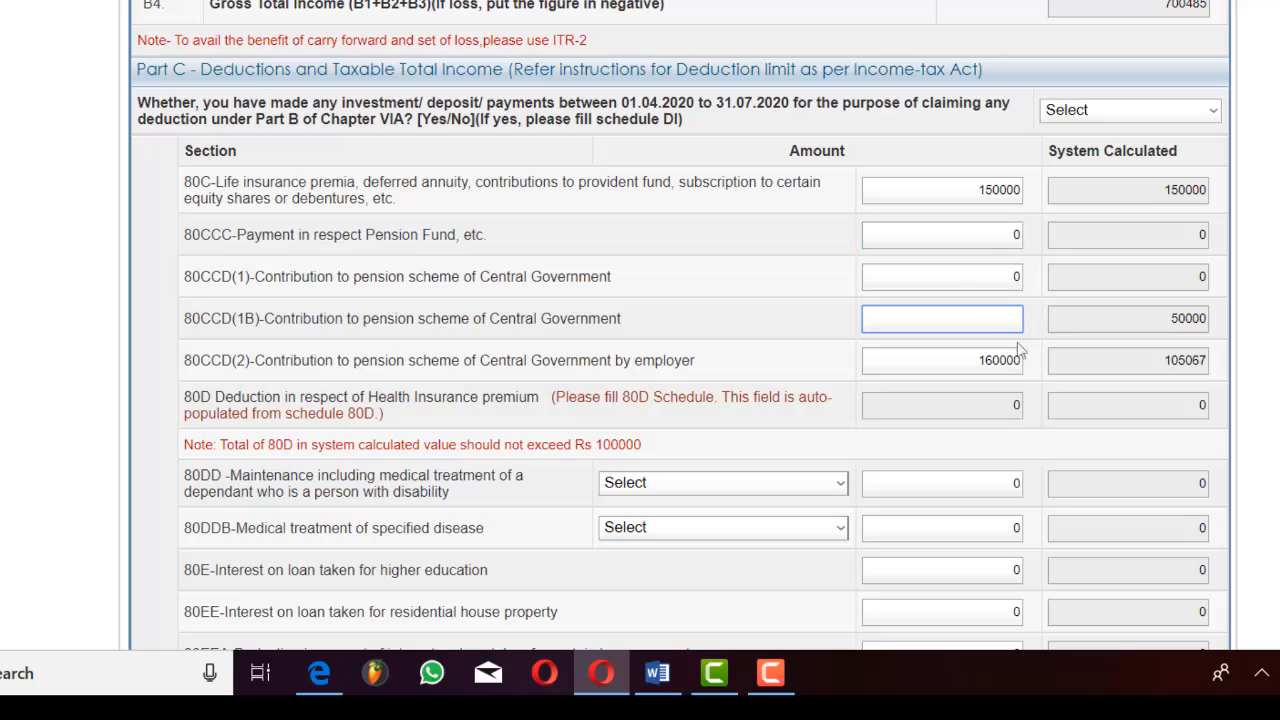
{"action": "left_click", "coordinate": [976, 362]}
{"action": "left_click_drag", "start_coordinate": [1001, 366], "coordinate": [1024, 366]}
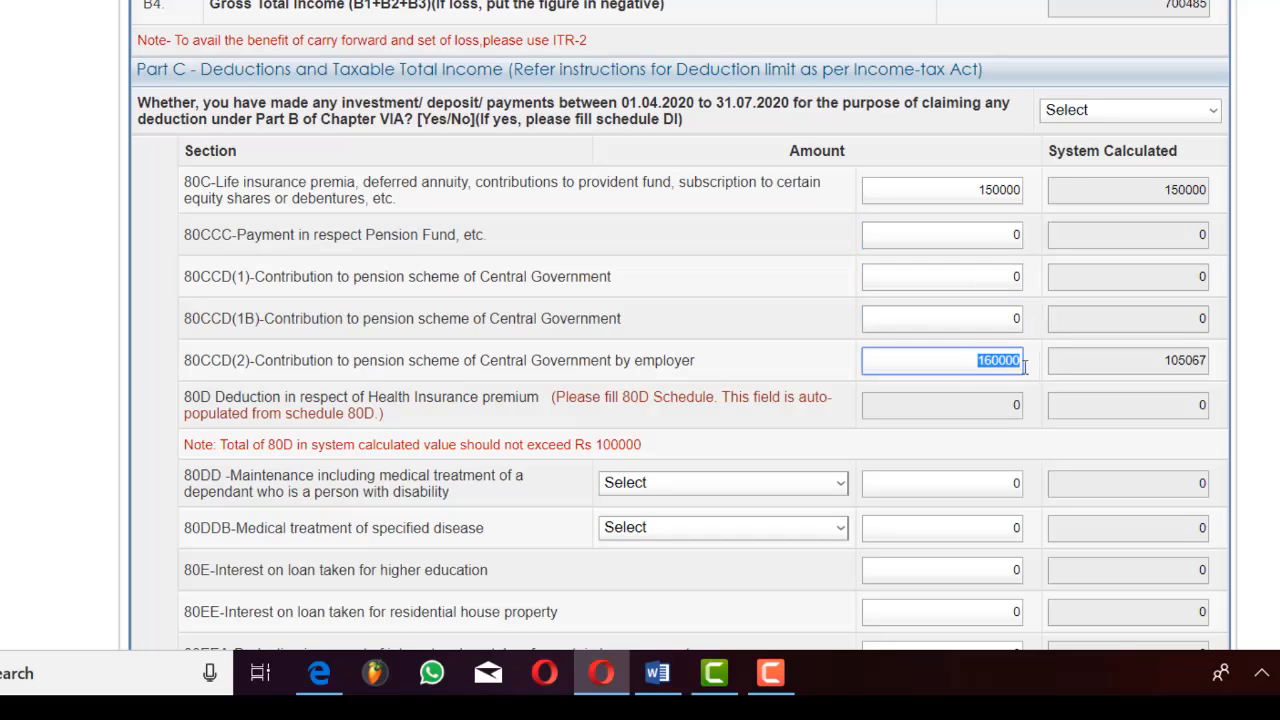
{"action": "key", "text": "BackSpace"}
{"action": "left_click", "coordinate": [976, 191]}
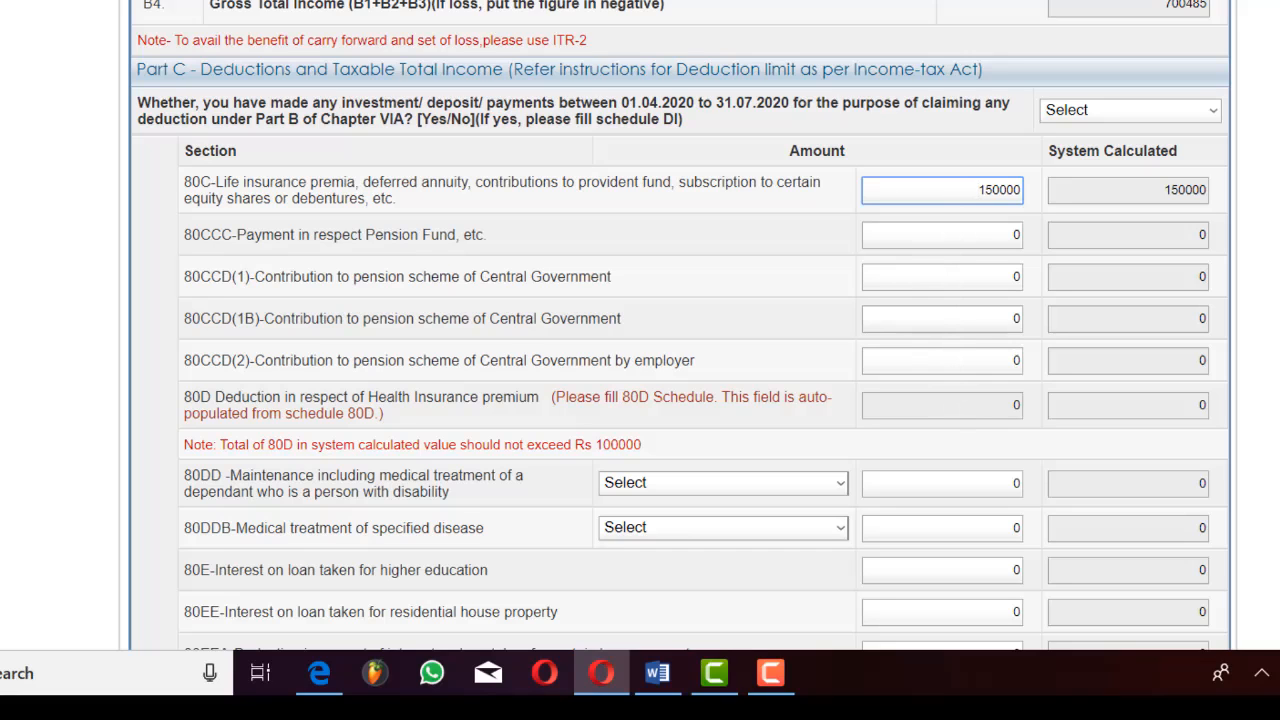
Open Schedule 80D from the health insurance premium deduction row in Part C
{"action": "scroll", "coordinate": [680, 326], "scroll_direction": "down", "scroll_amount": 3}
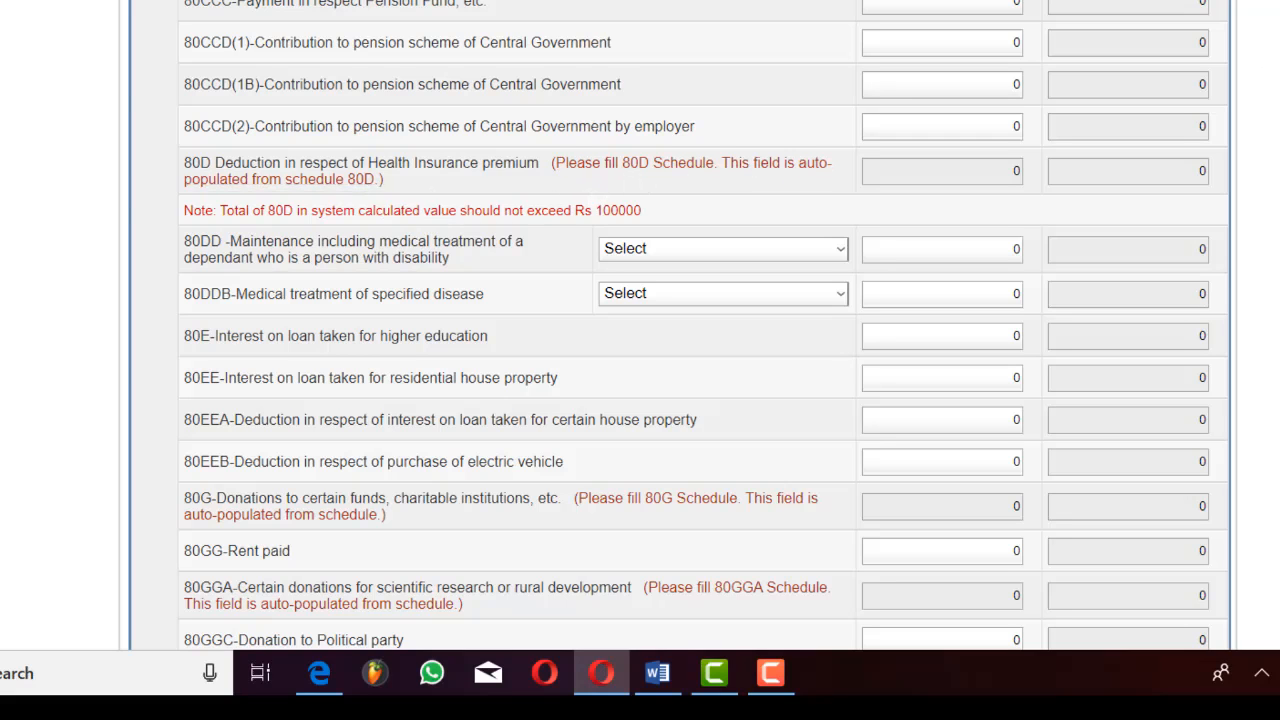
{"action": "scroll", "coordinate": [680, 325], "scroll_direction": "up", "scroll_amount": 15}
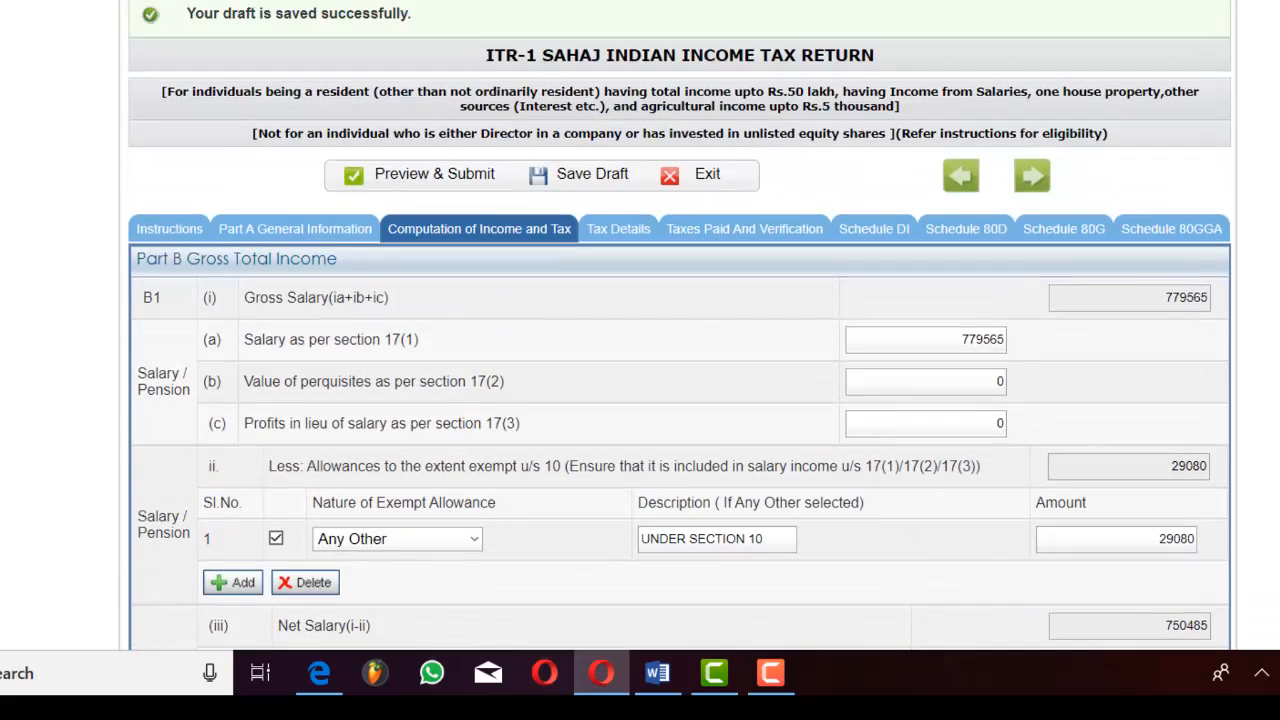
{"action": "scroll", "coordinate": [680, 325], "scroll_direction": "down", "scroll_amount": 1}
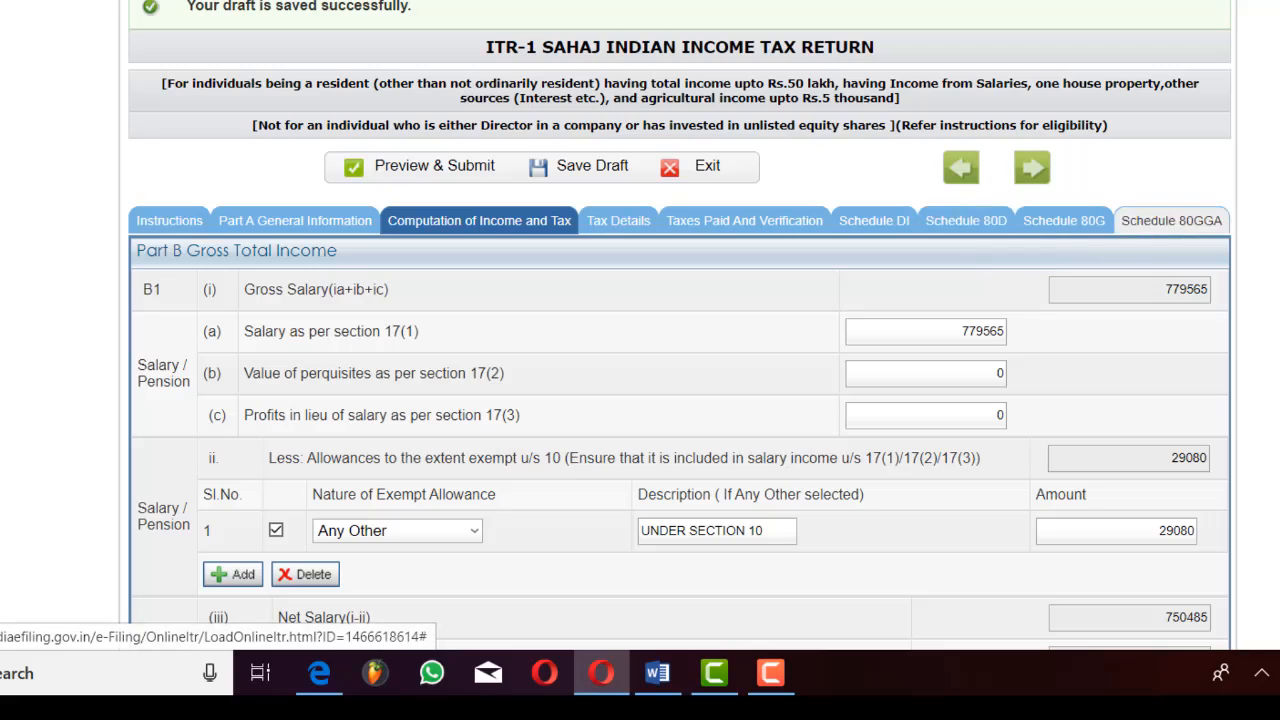
{"action": "scroll", "coordinate": [680, 400], "scroll_direction": "down", "scroll_amount": 15}
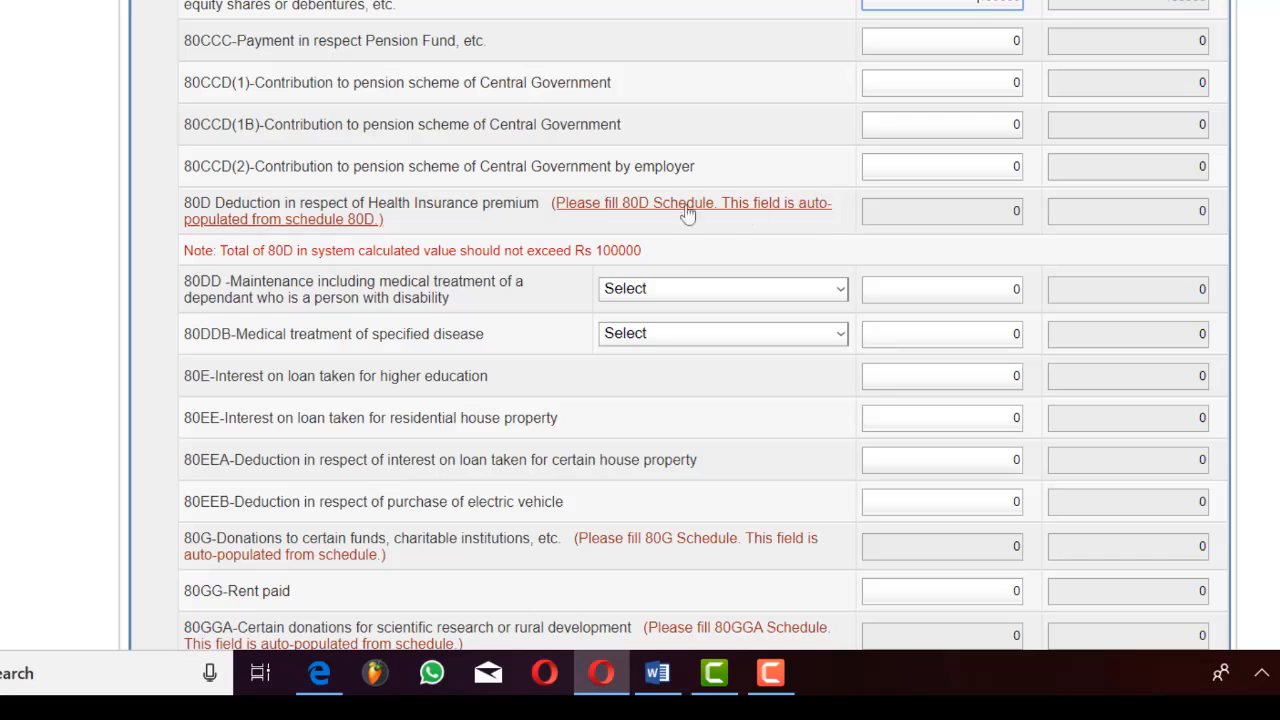
{"action": "left_click", "coordinate": [906, 212]}
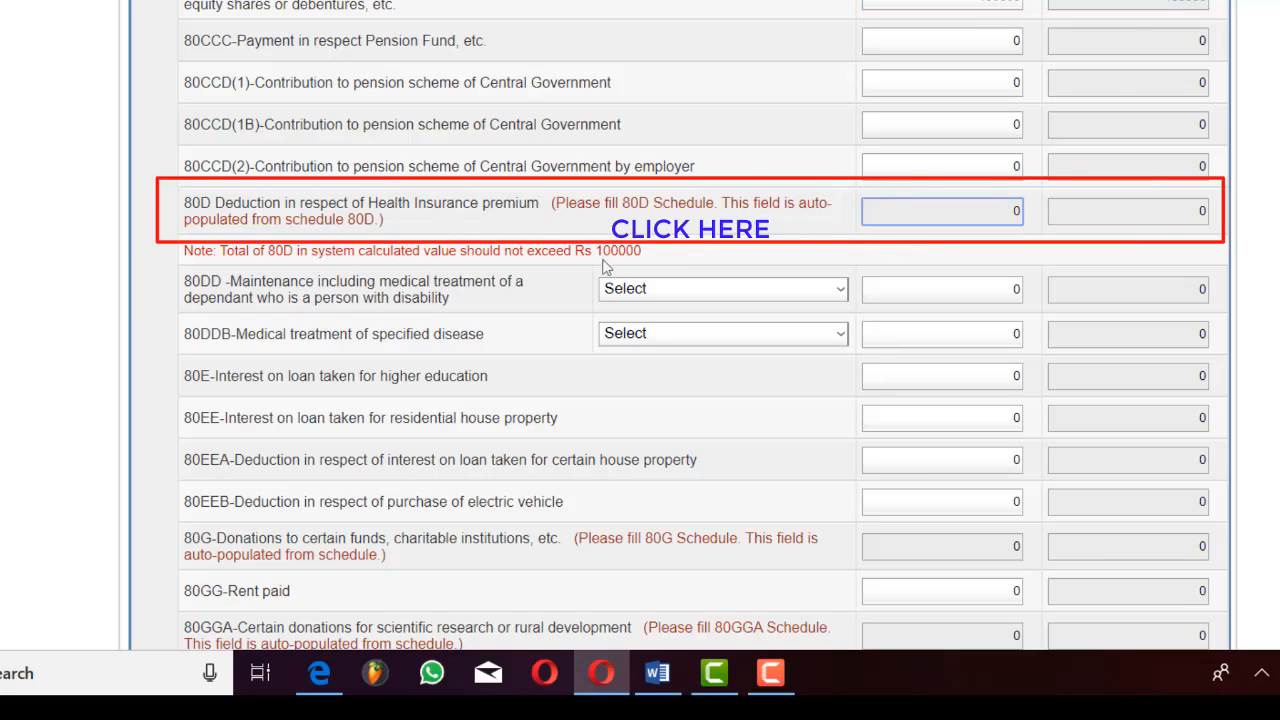
{"action": "left_click", "coordinate": [776, 209]}
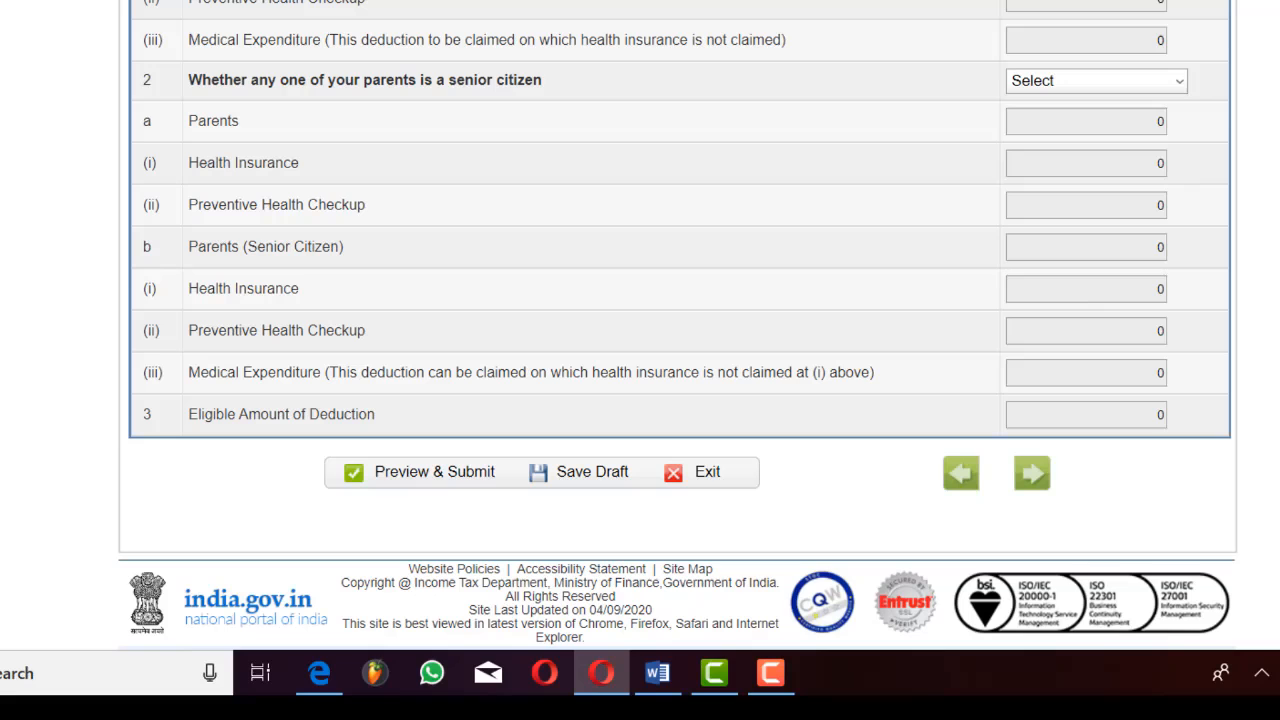
Answer NO to whether you or any family member excluding parents is a senior citizen, and enter 5000 for Preventive Health Checkup
{"action": "scroll", "coordinate": [680, 325], "scroll_direction": "up", "scroll_amount": 4}
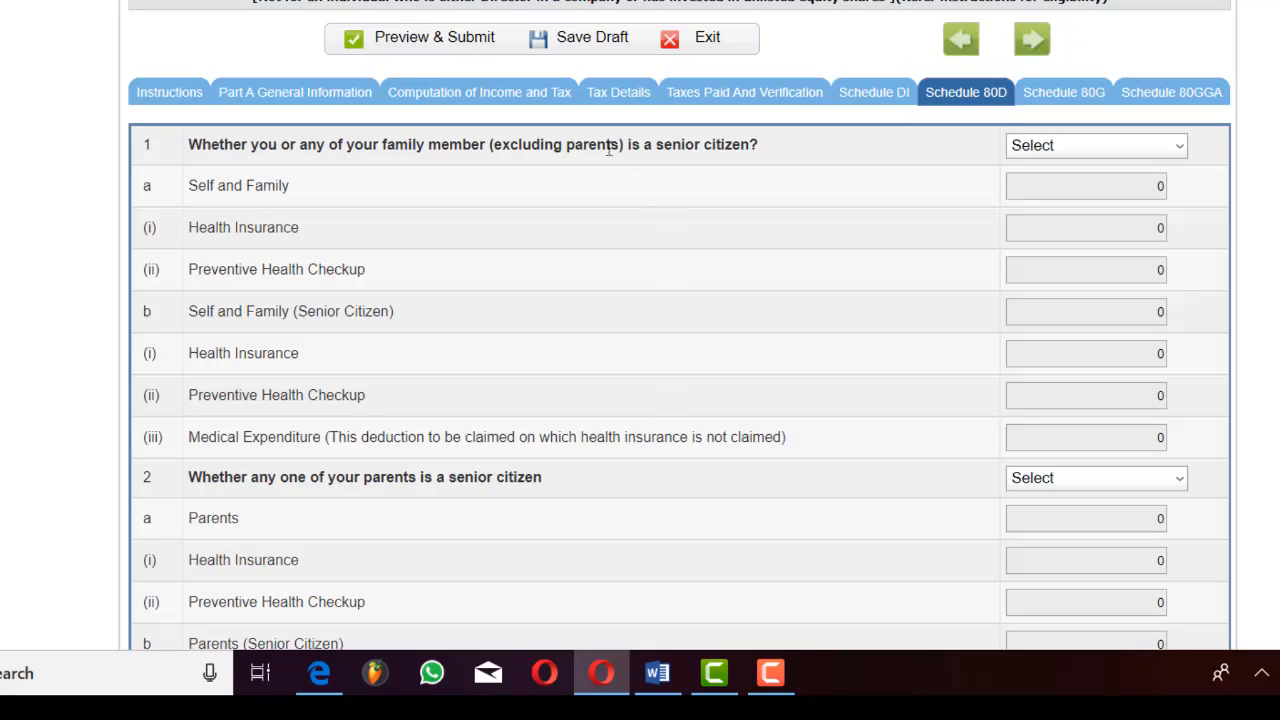
{"action": "left_click", "coordinate": [1078, 156]}
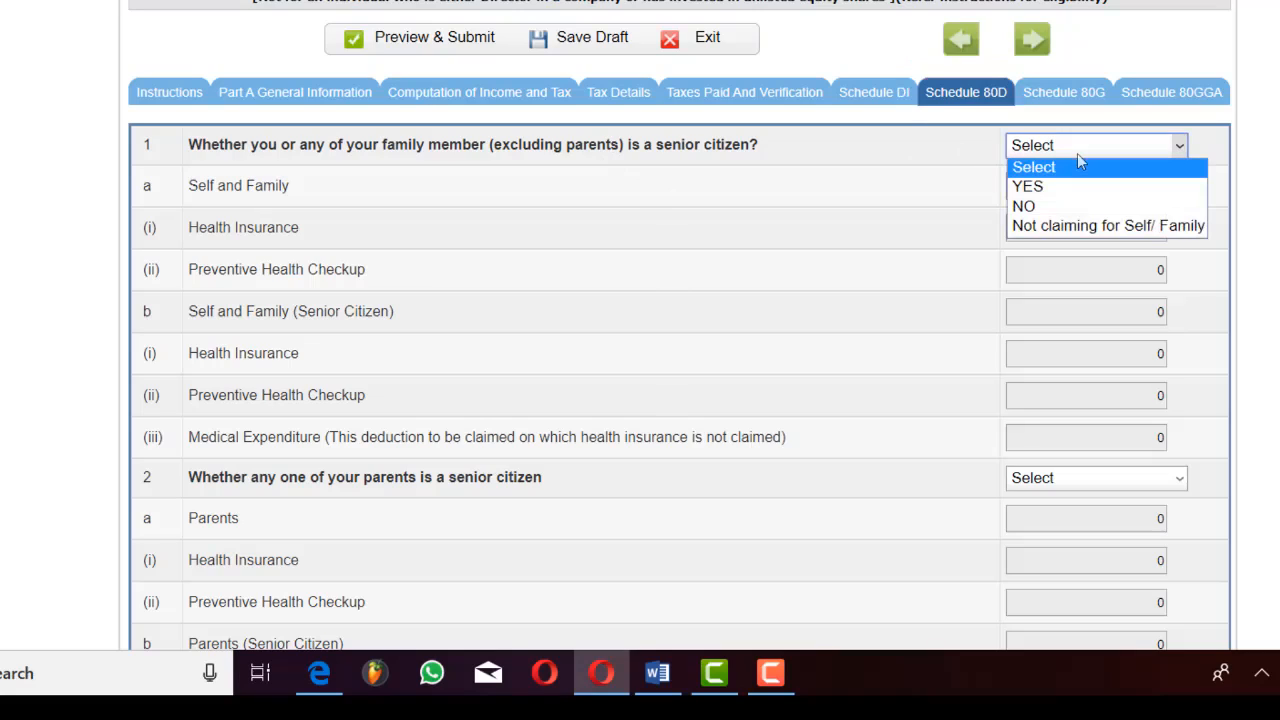
{"action": "left_click", "coordinate": [1046, 208]}
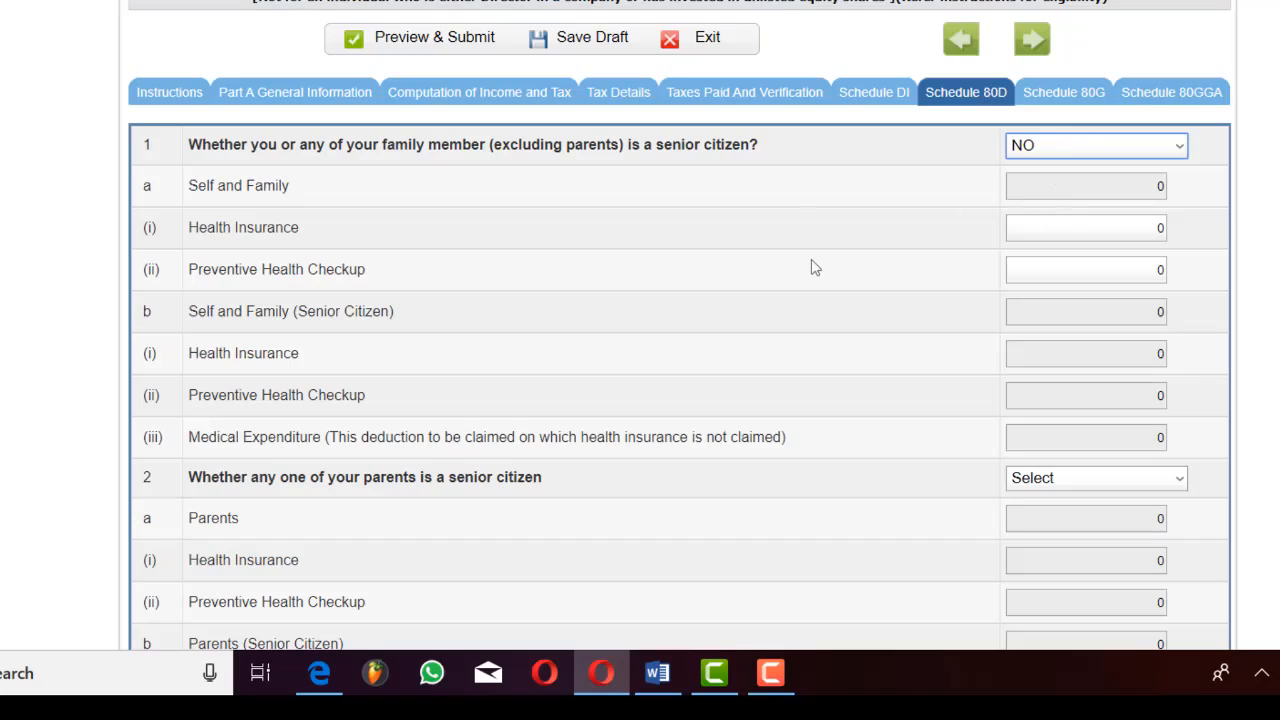
{"action": "left_click", "coordinate": [1047, 234]}
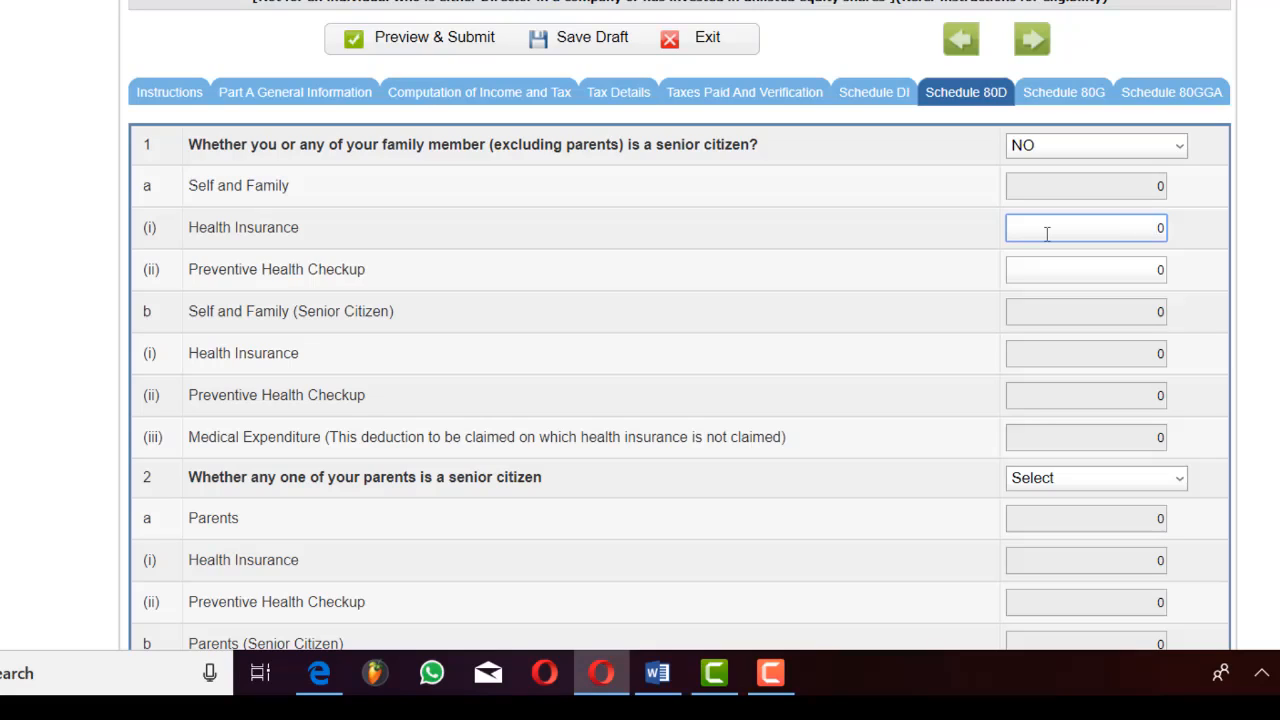
{"action": "left_click", "coordinate": [1127, 270]}
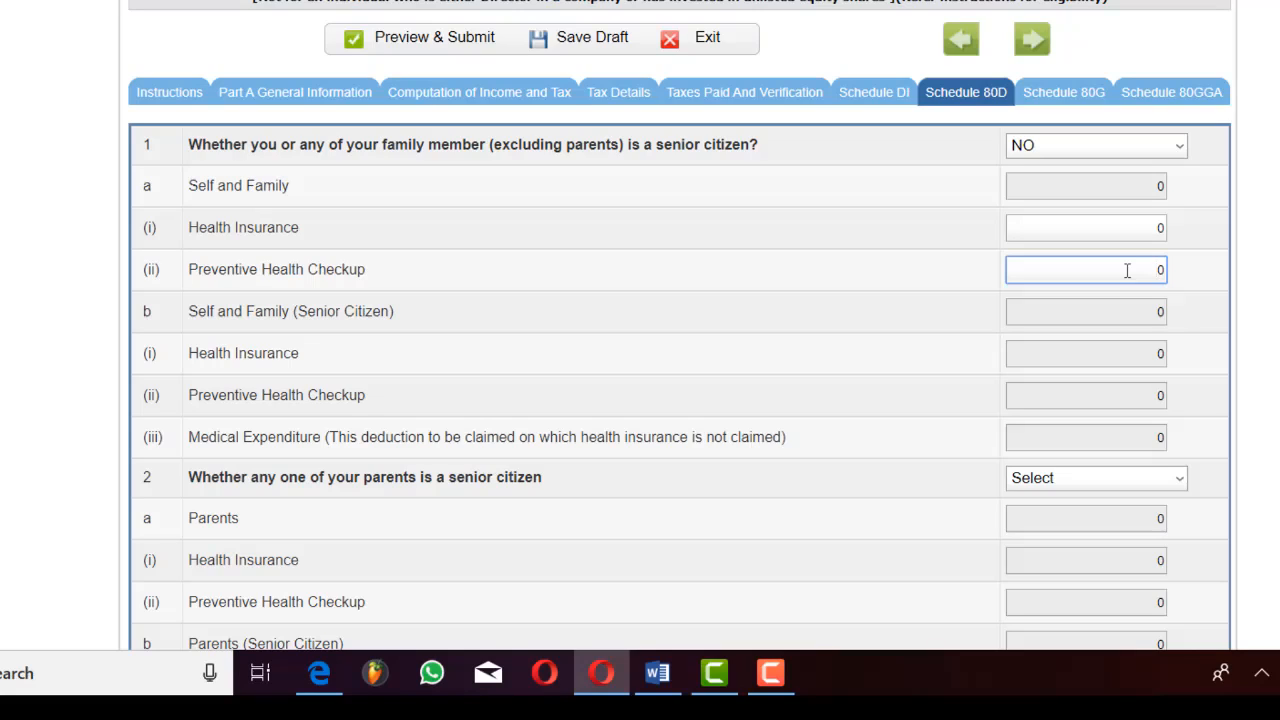
{"action": "type", "text": "5000"}
Change the self and family senior citizen answer to YES and check its Health Insurance and Preventive Health Checkup fields
{"action": "left_click", "coordinate": [1124, 143]}
{"action": "left_click", "coordinate": [1030, 187]}
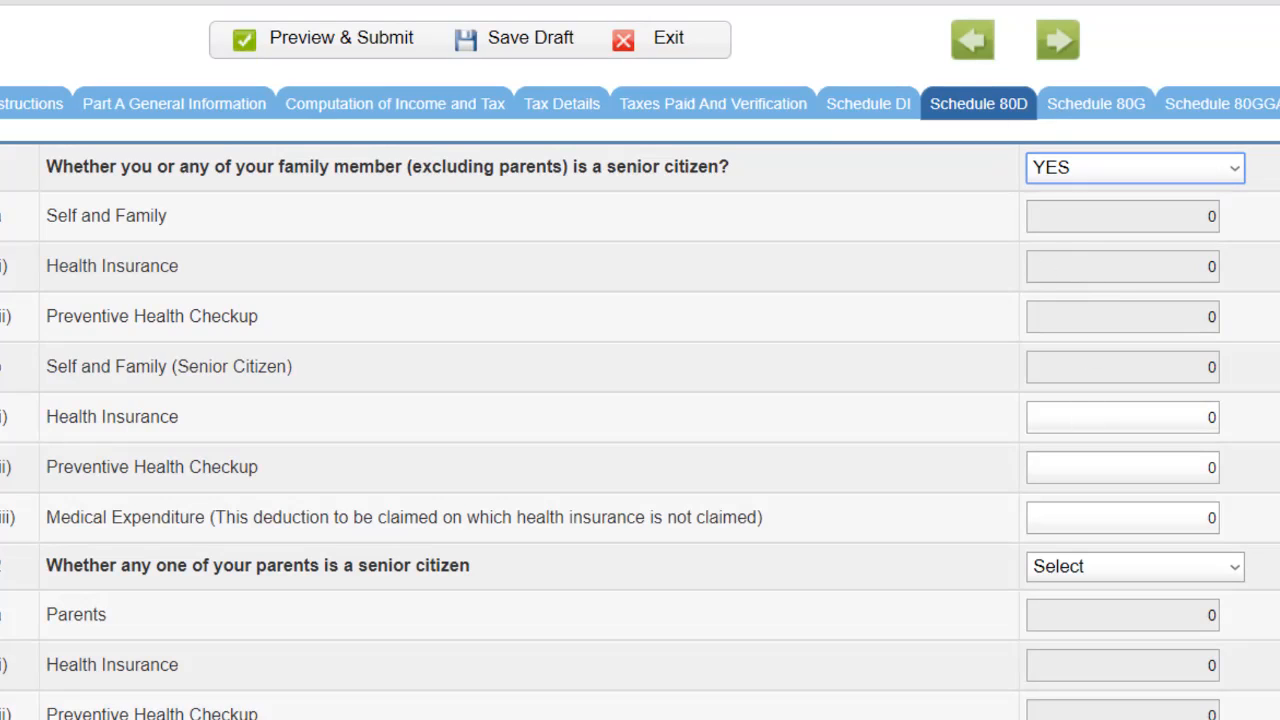
{"action": "left_click", "coordinate": [1097, 417]}
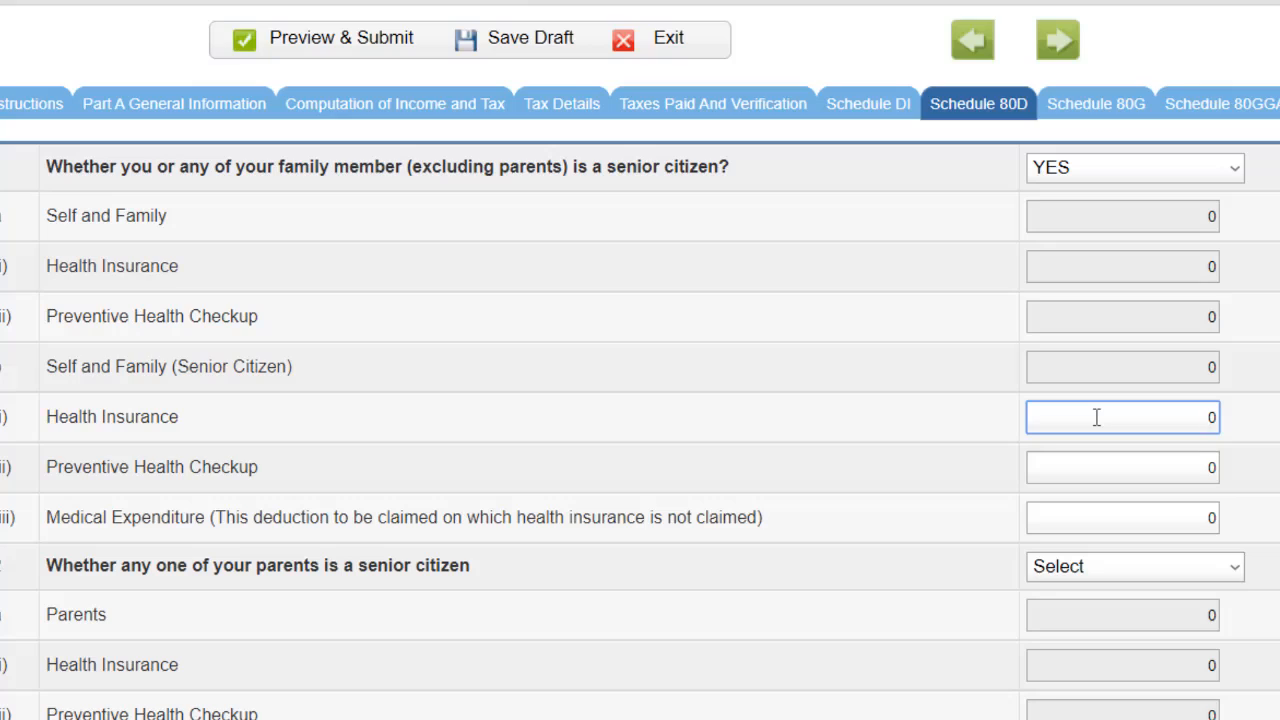
{"action": "left_click", "coordinate": [1128, 475]}
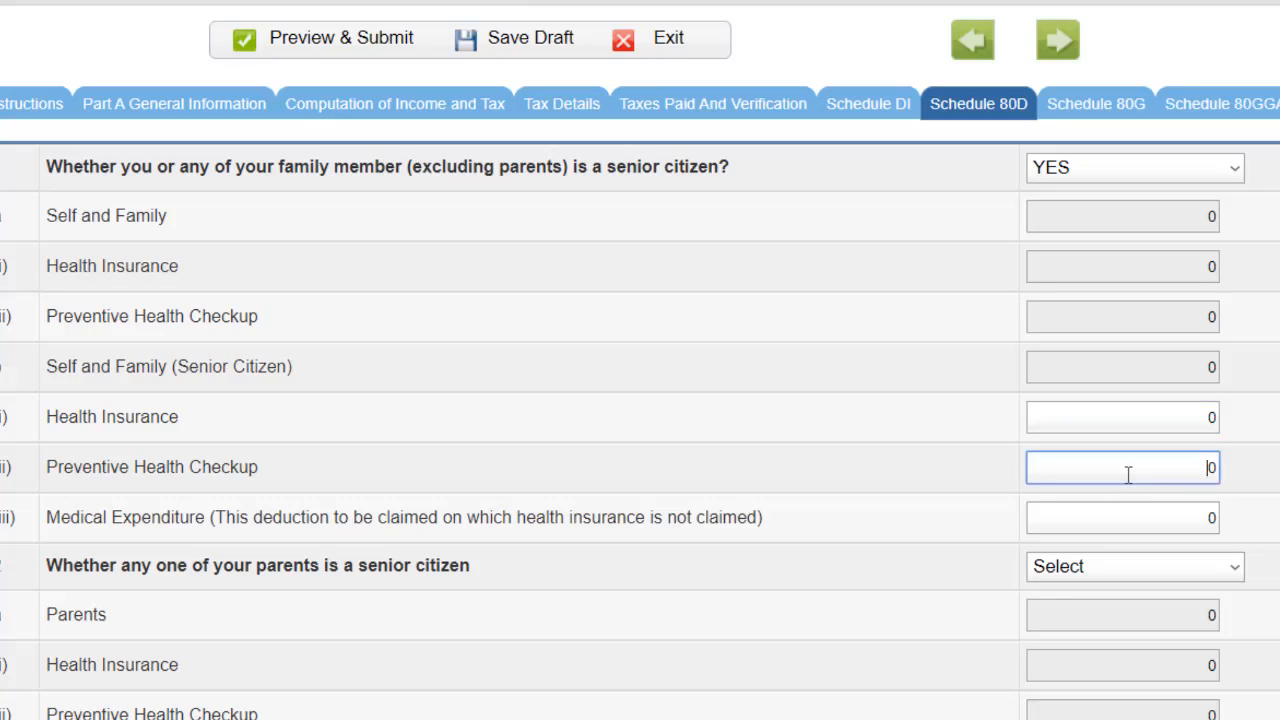
Set the self and family senior citizen answer to NO and enter 5000 for Preventive Health Checkup under Self and Family
{"action": "left_click", "coordinate": [1192, 176]}
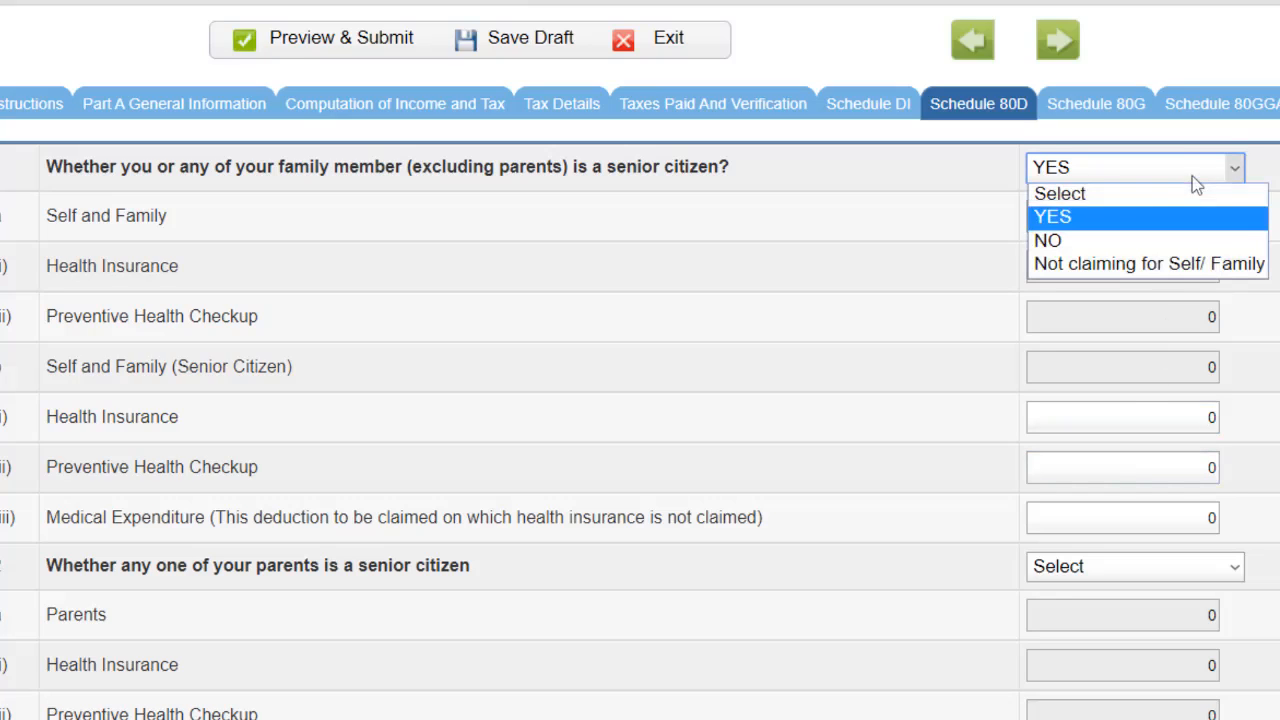
{"action": "left_click", "coordinate": [1095, 242]}
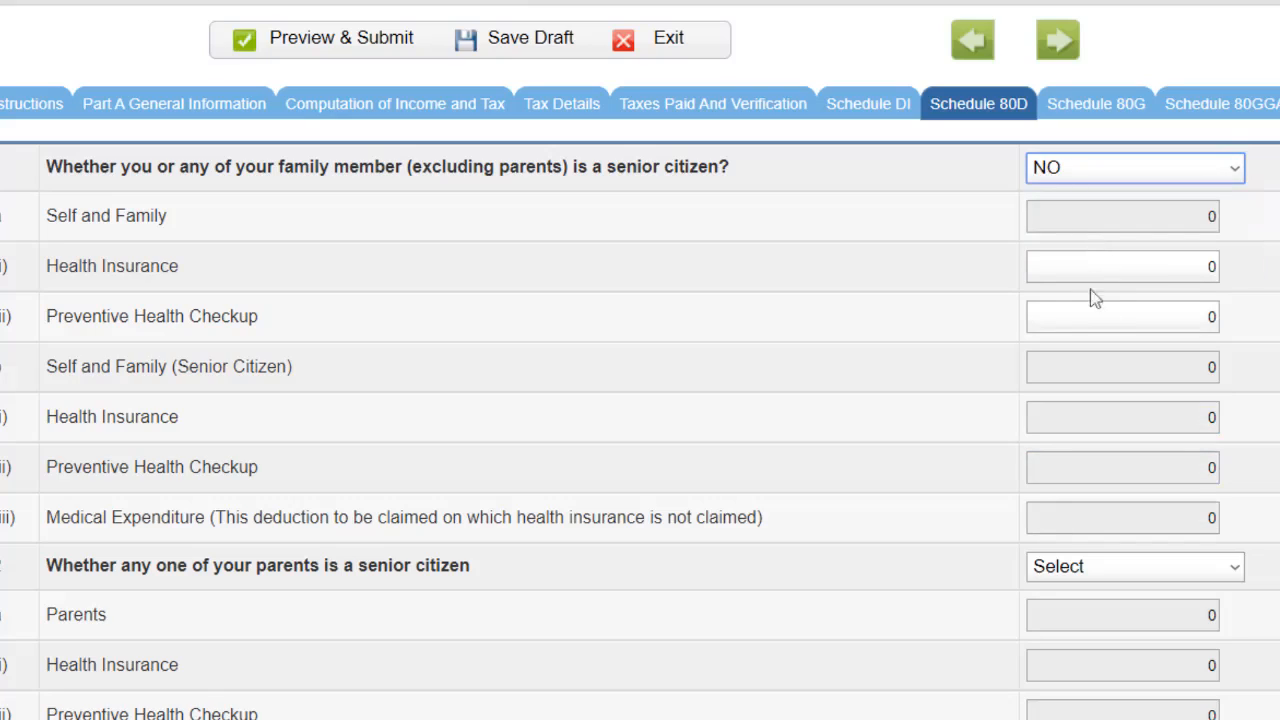
{"action": "left_click", "coordinate": [1066, 311]}
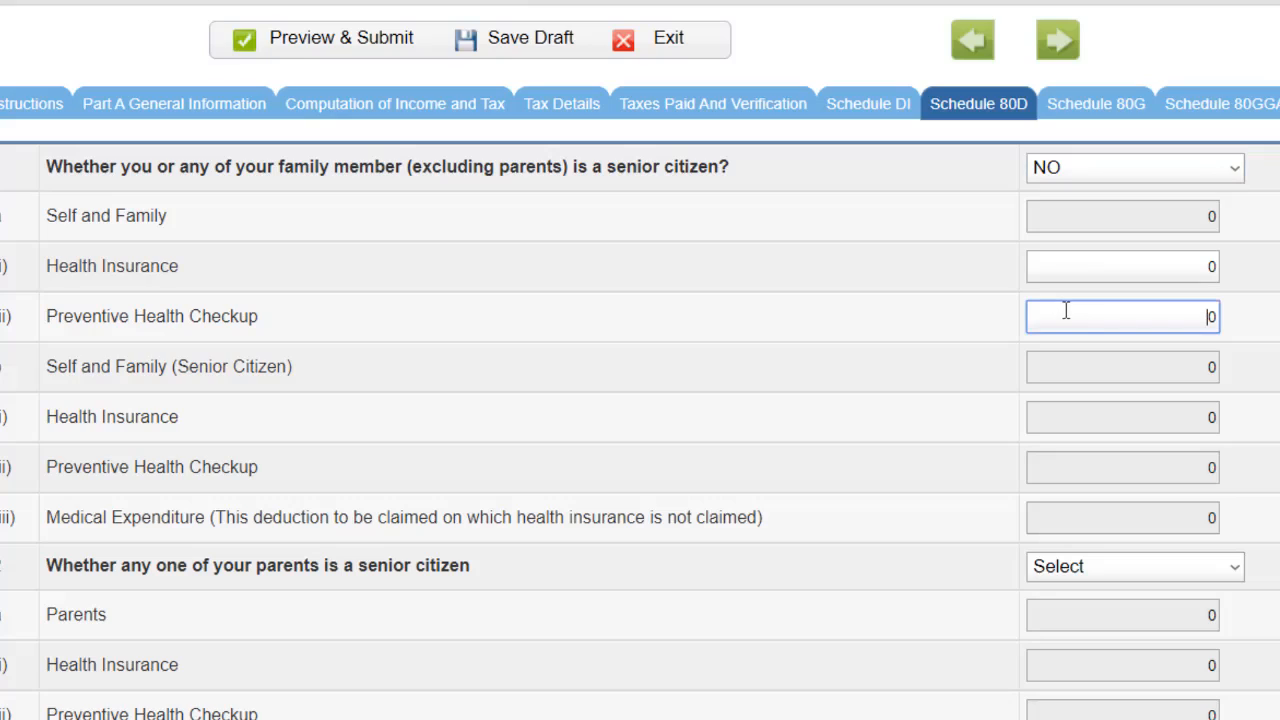
{"action": "type", "text": "5000"}
{"action": "left_click", "coordinate": [1256, 327]}
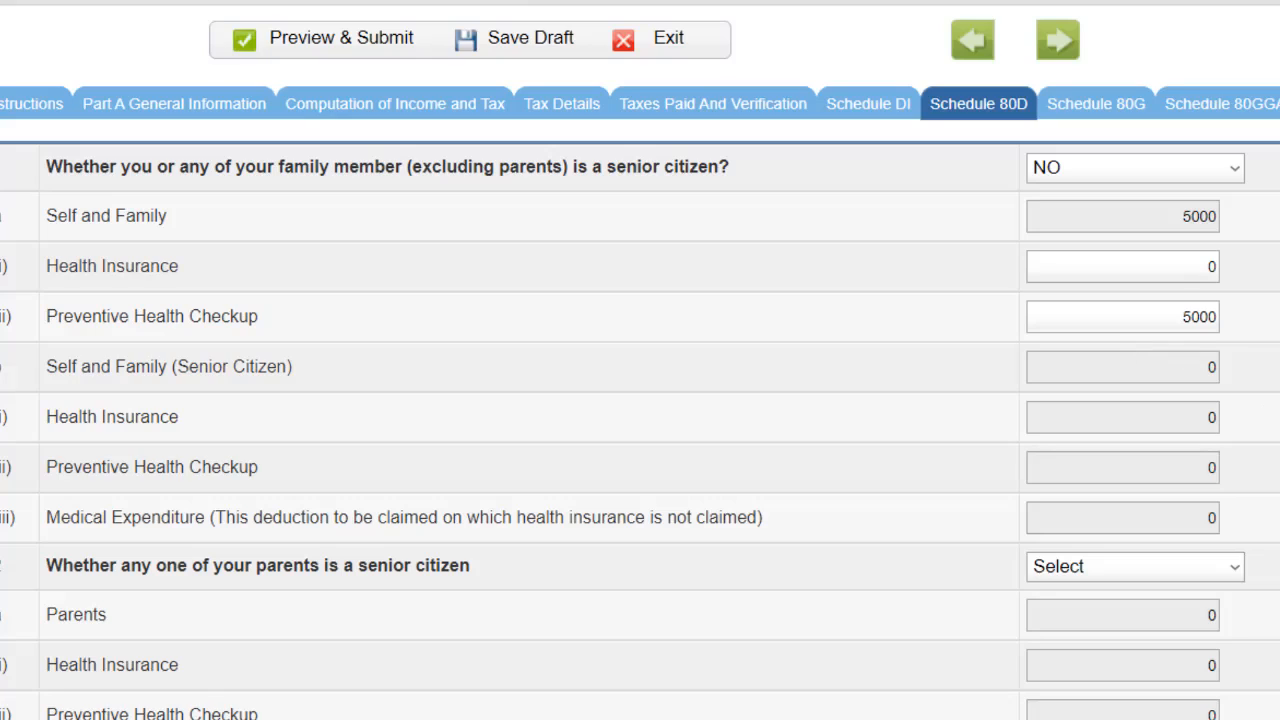
Try to set the Preventive Health Checkup amount under Self and Family to 7000
{"action": "left_click", "coordinate": [1186, 318]}
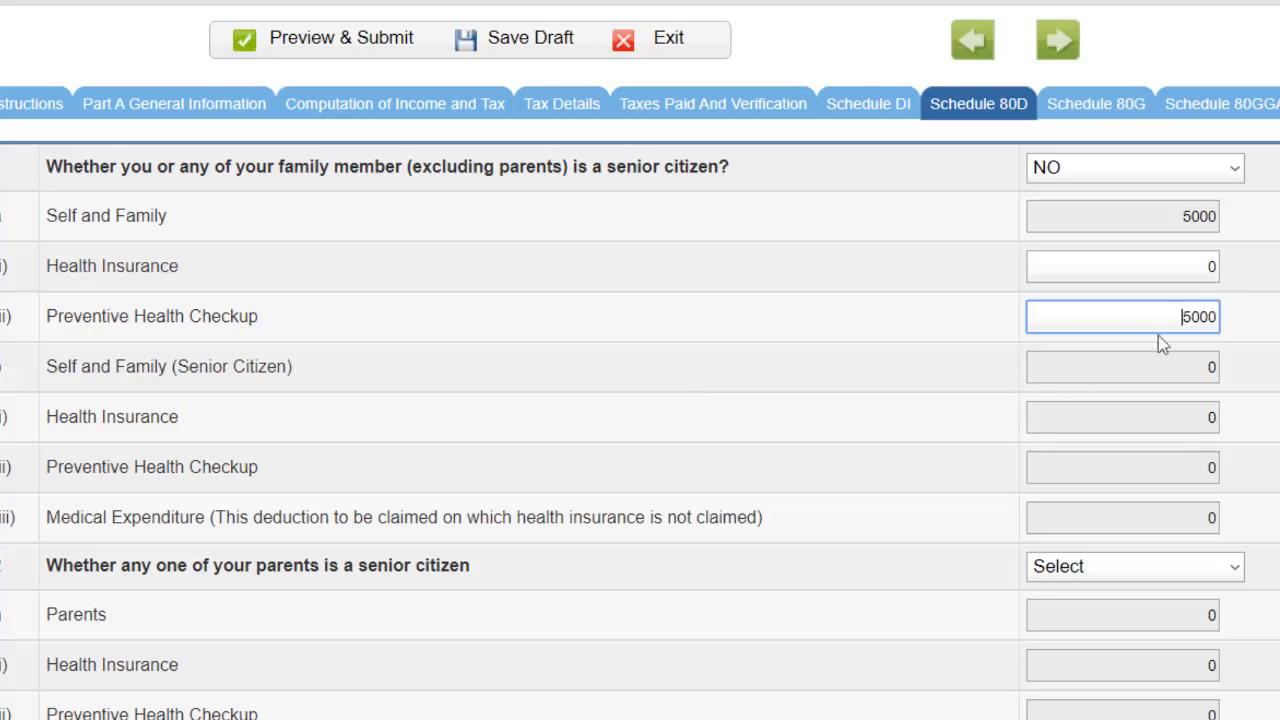
{"action": "left_click_drag", "start_coordinate": [1181, 318], "coordinate": [1238, 320]}
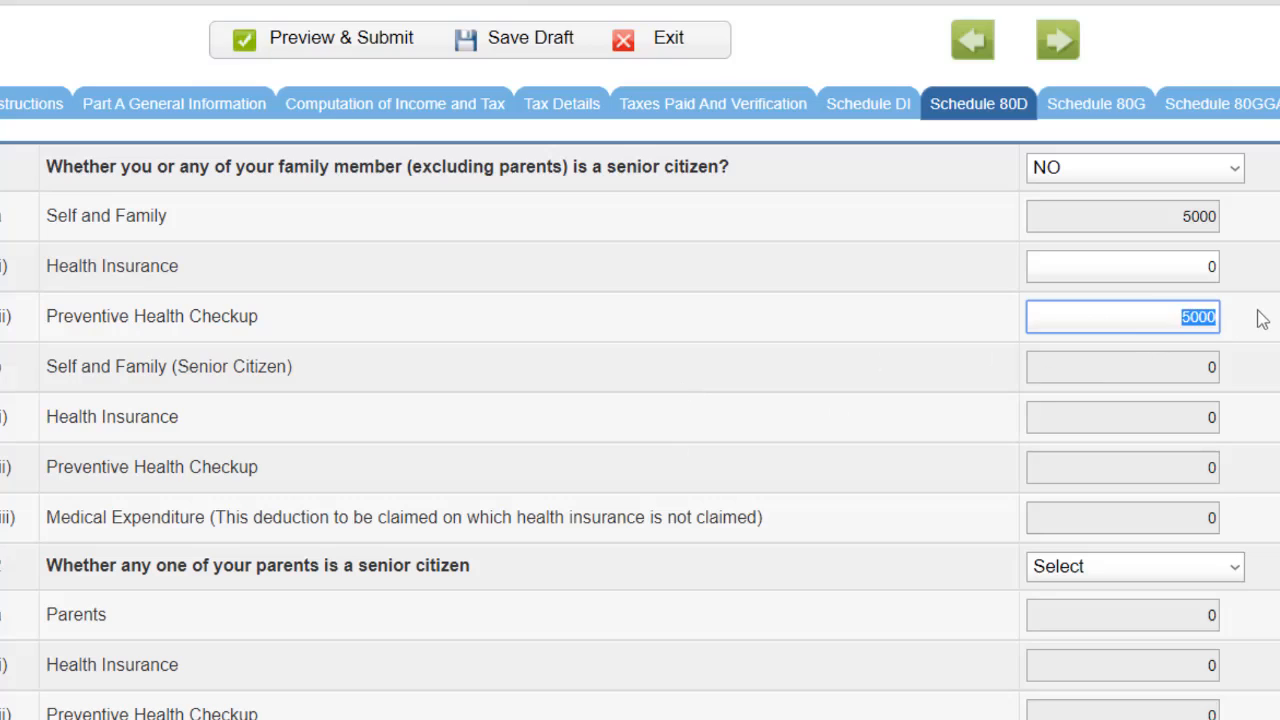
{"action": "type", "text": "7000"}
{"action": "left_click", "coordinate": [1265, 326]}
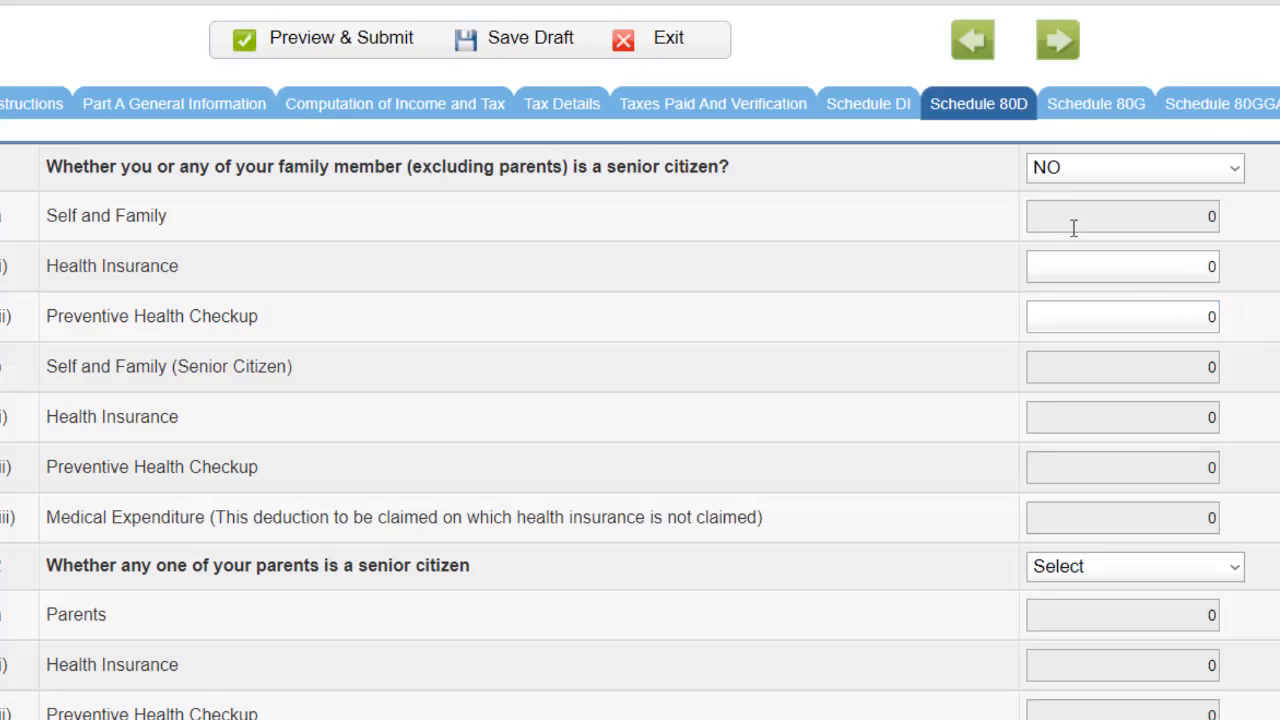
Re-enter 5000 as the Preventive Health Checkup amount under Self and Family
{"action": "left_click", "coordinate": [1144, 315]}
{"action": "type", "text": "5000"}
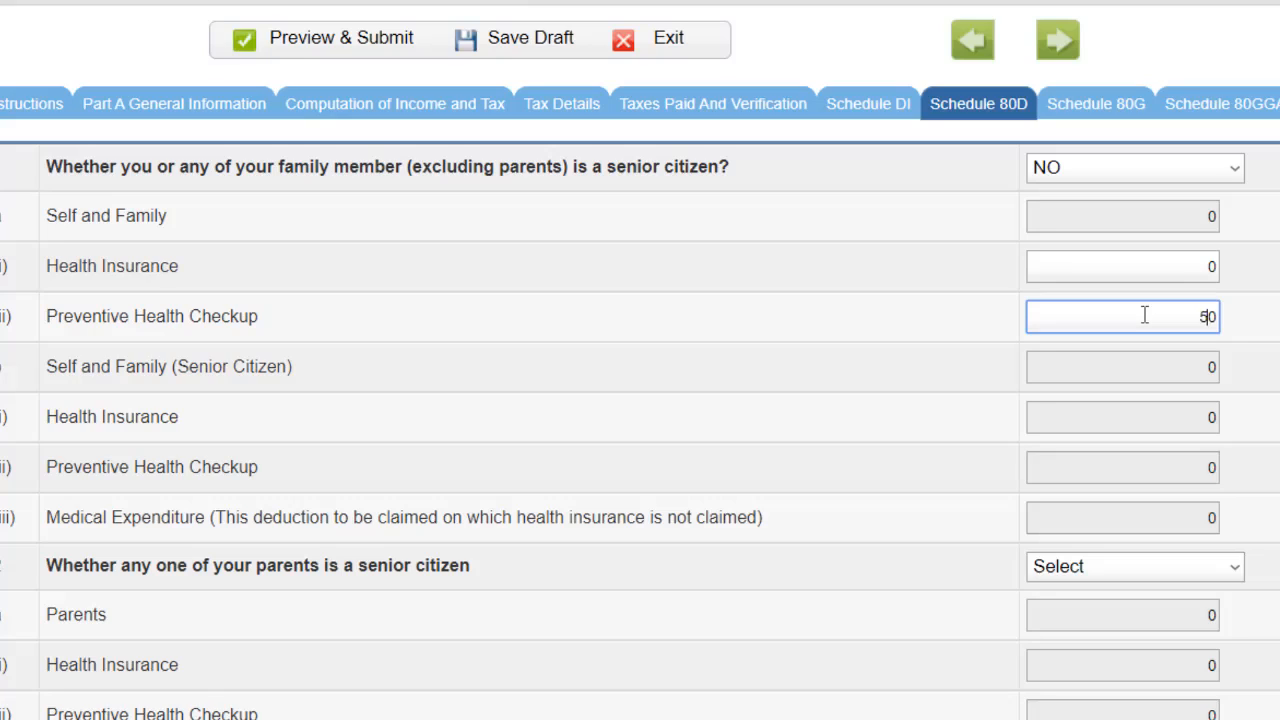
{"action": "left_click", "coordinate": [1255, 345]}
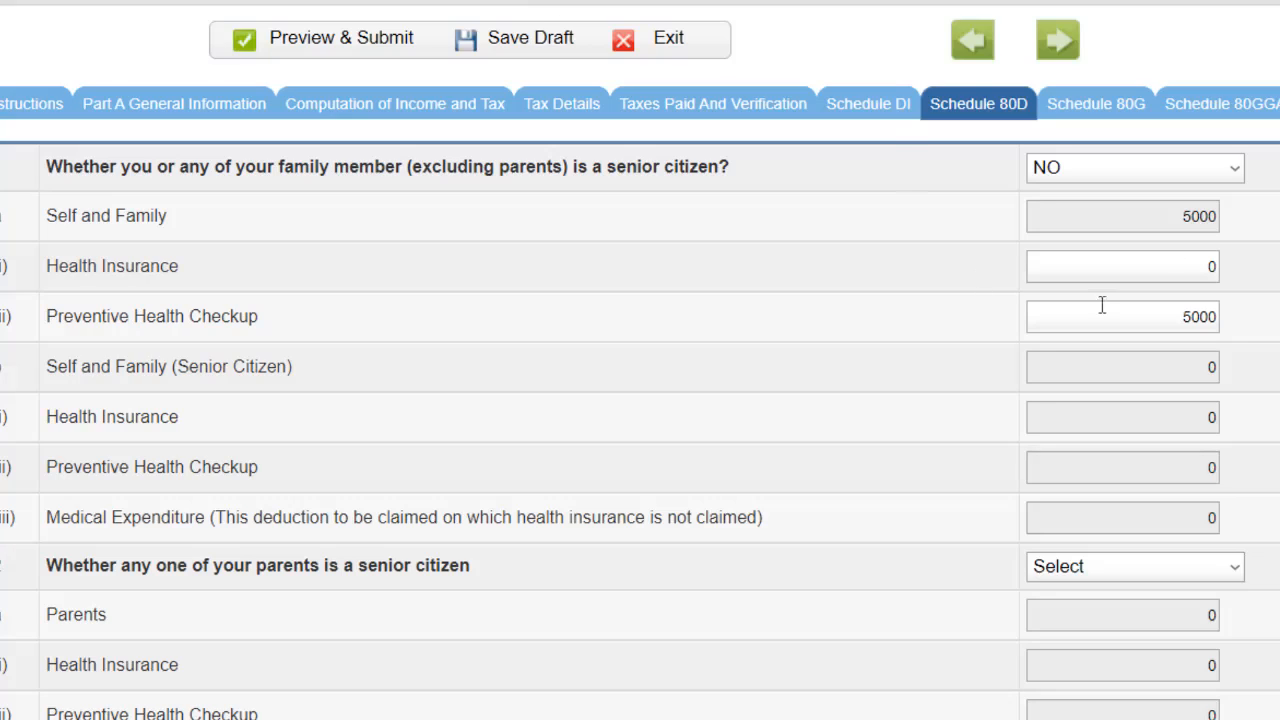
Try to claim 7000 for the self-and-family Preventive Health Checkup in Schedule 80D
{"action": "left_click", "coordinate": [1138, 316]}
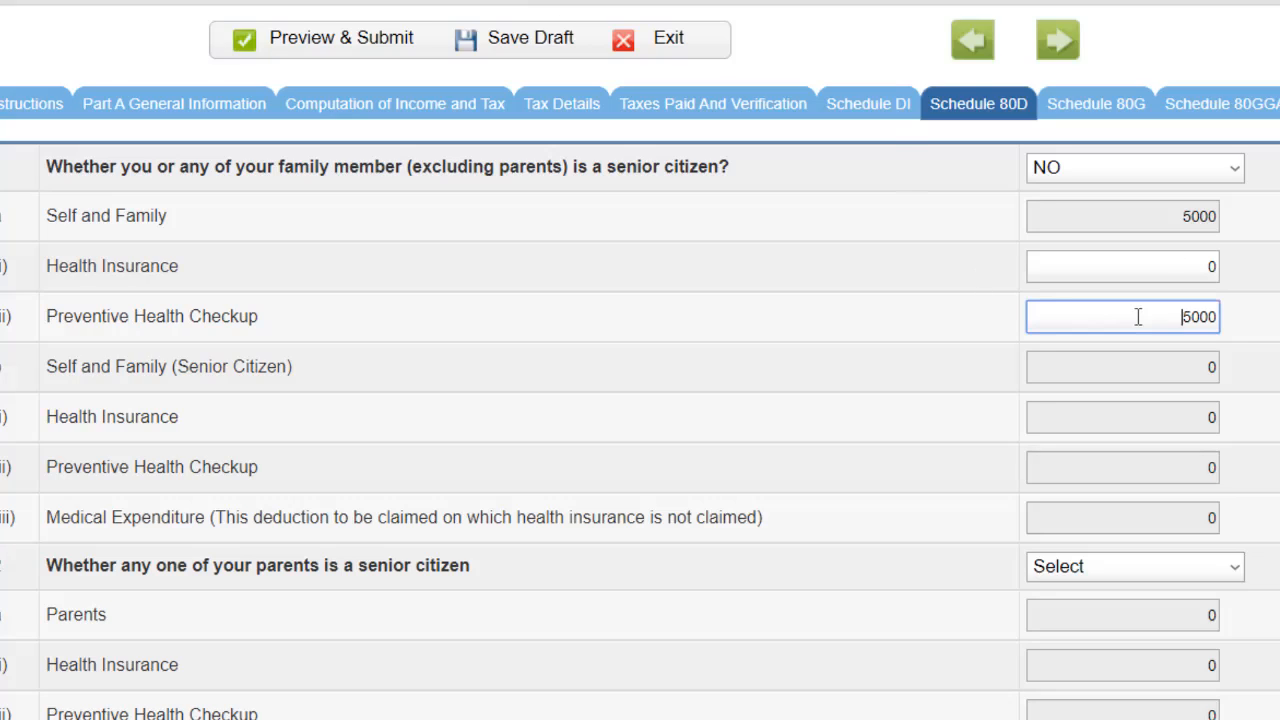
{"action": "key", "text": "Delete"}
{"action": "type", "text": "7"}
{"action": "left_click", "coordinate": [1278, 316]}
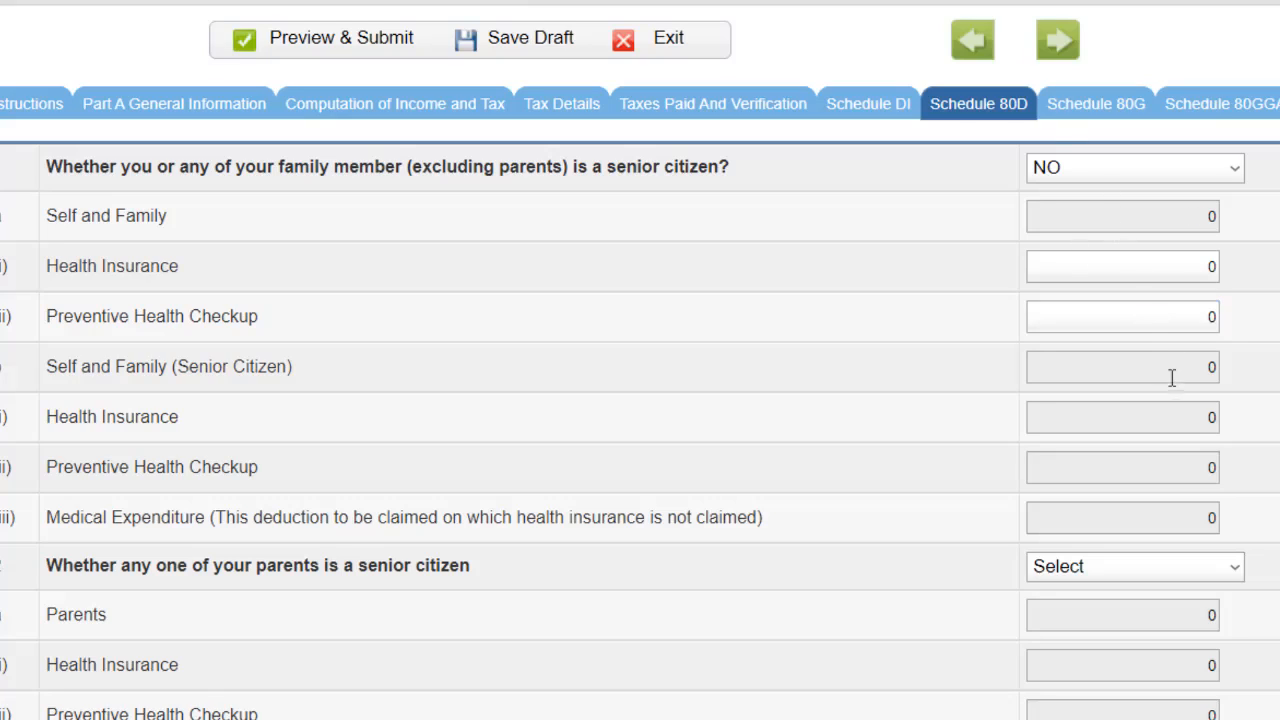
Set the self-and-family Preventive Health Checkup amount to 5000
{"action": "left_click", "coordinate": [1177, 313]}
{"action": "type", "text": "5000"}
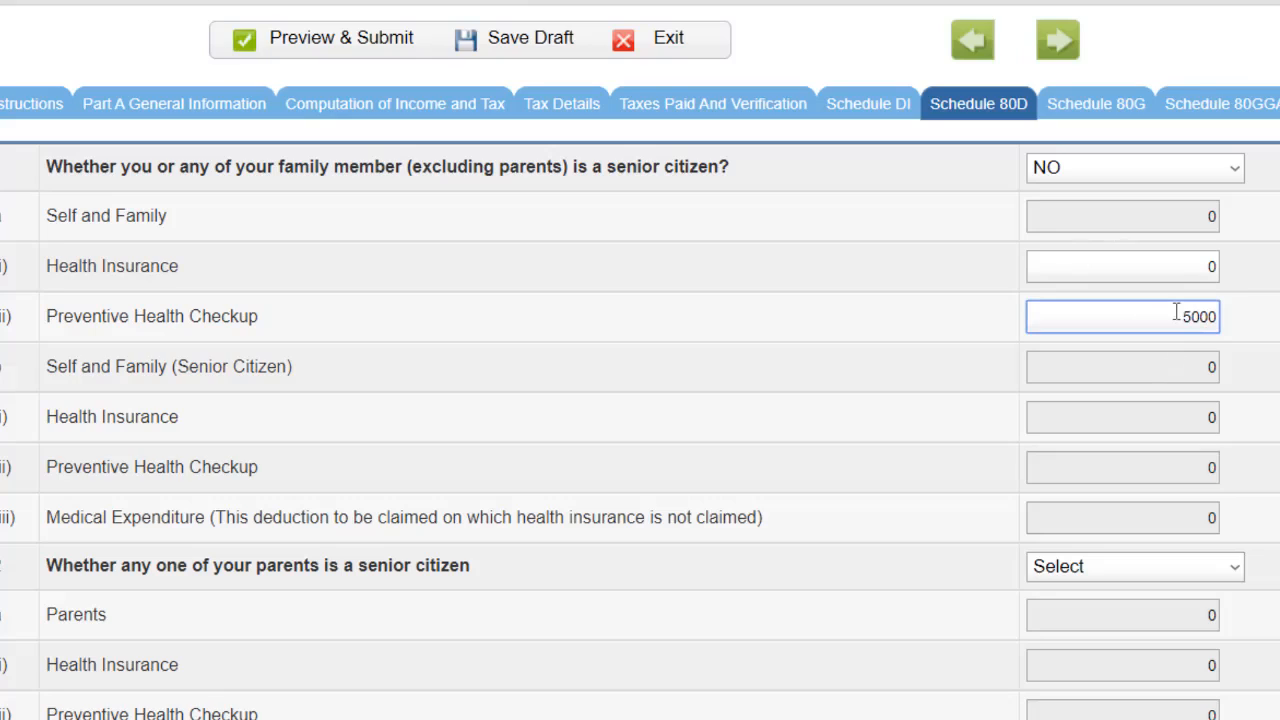
{"action": "left_click", "coordinate": [1248, 347]}
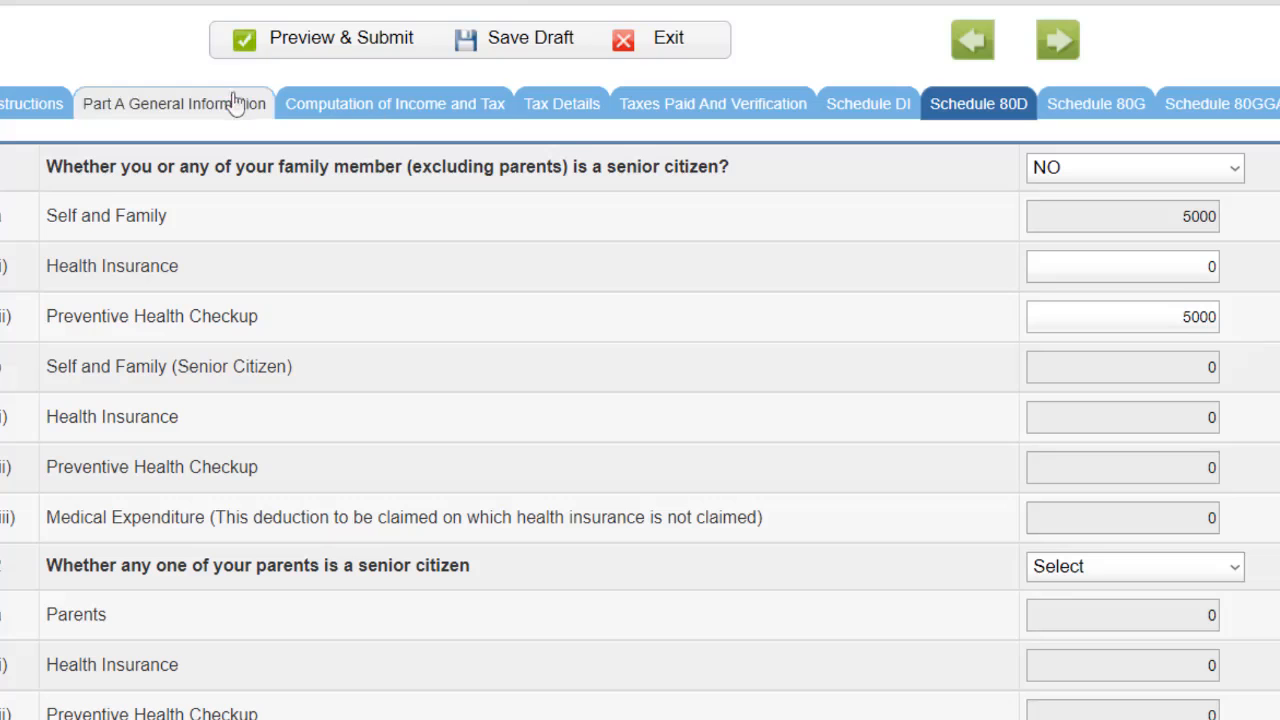
Review the Computation of Income and Tax section and return to Schedule 80D
{"action": "left_click", "coordinate": [375, 116]}
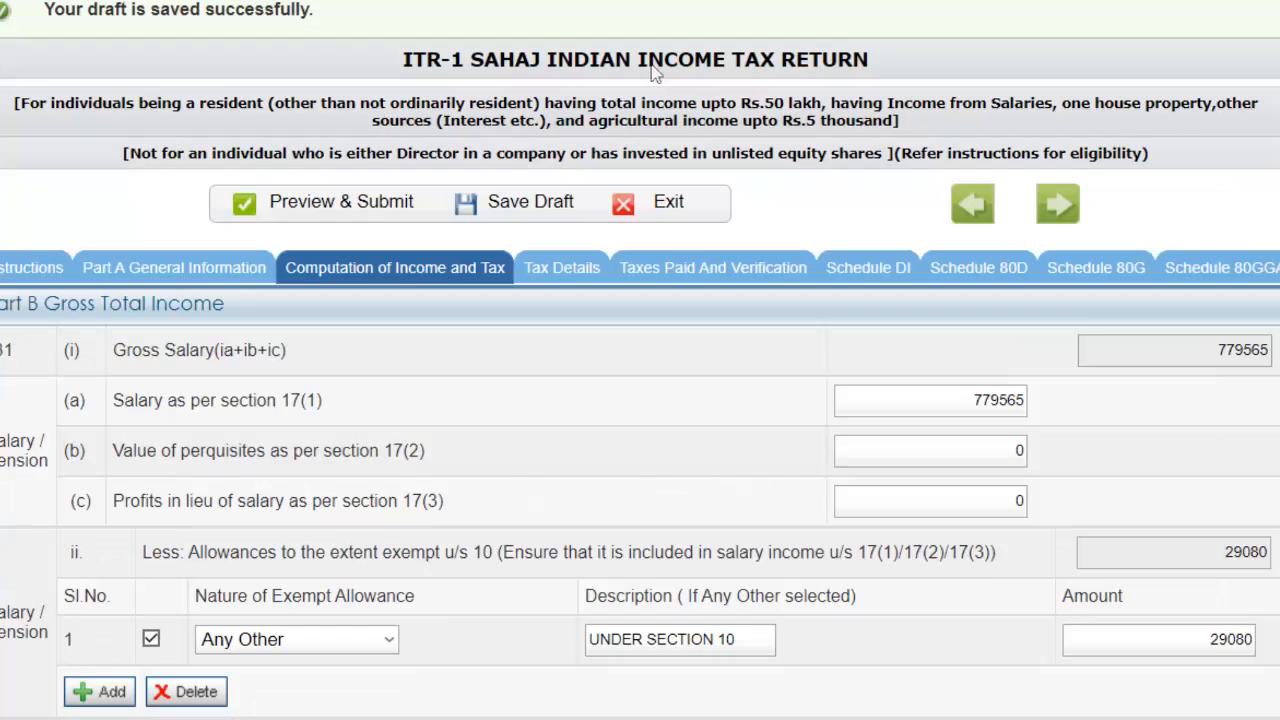
{"action": "scroll", "coordinate": [1040, 104], "scroll_direction": "down", "scroll_amount": 15}
{"action": "left_click", "coordinate": [988, 287]}
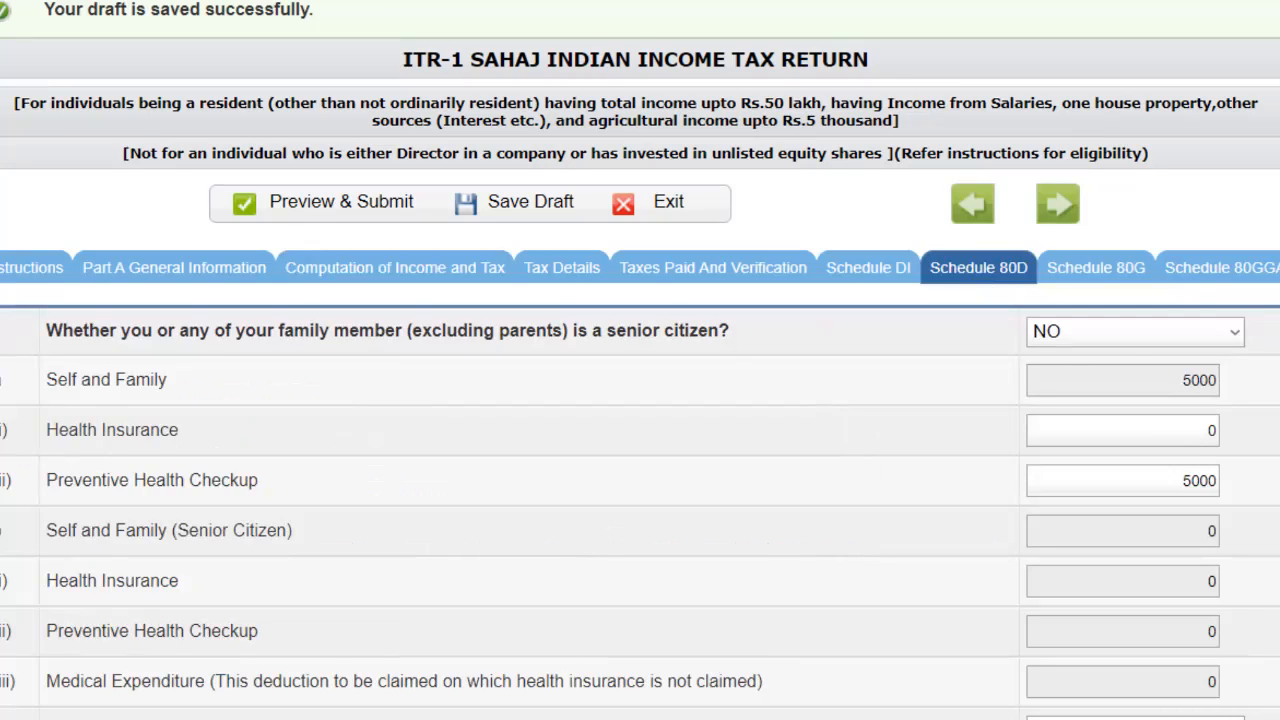
Answer the question whether any parent is a senior citizen with YES and switch the answer to NO
{"action": "scroll", "coordinate": [640, 360], "scroll_direction": "down", "scroll_amount": 4}
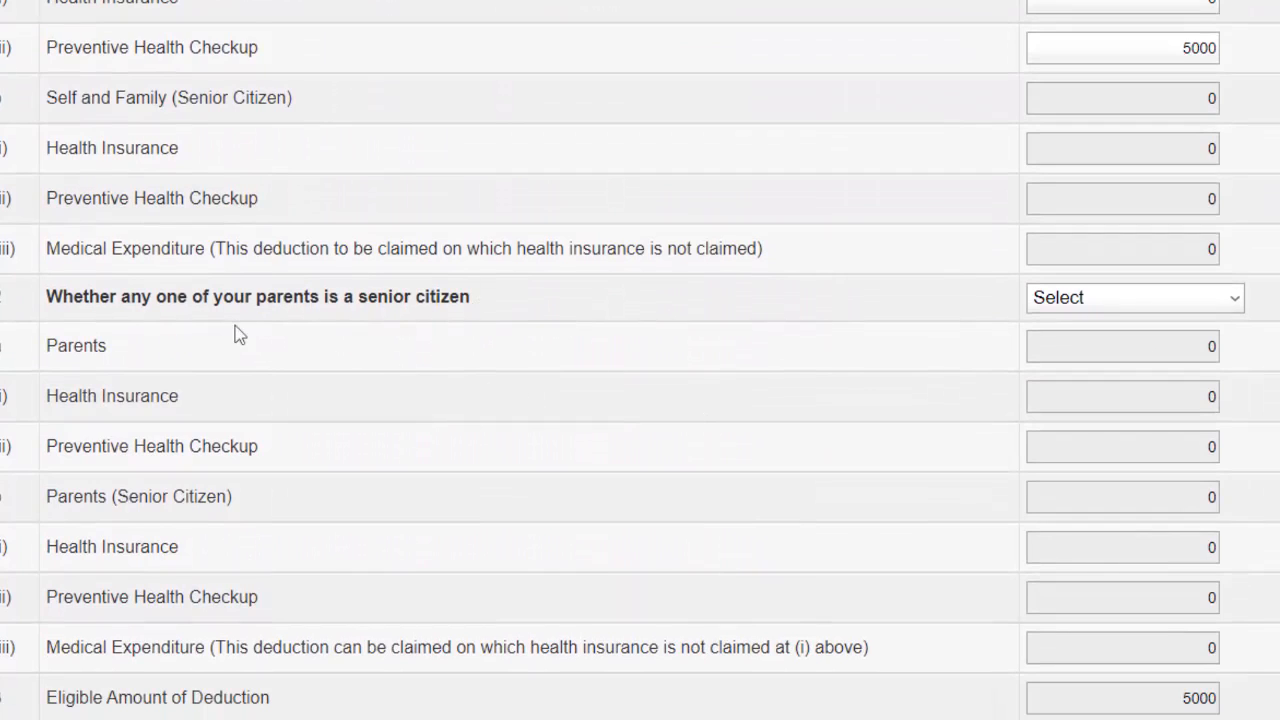
{"action": "left_click", "coordinate": [1236, 302]}
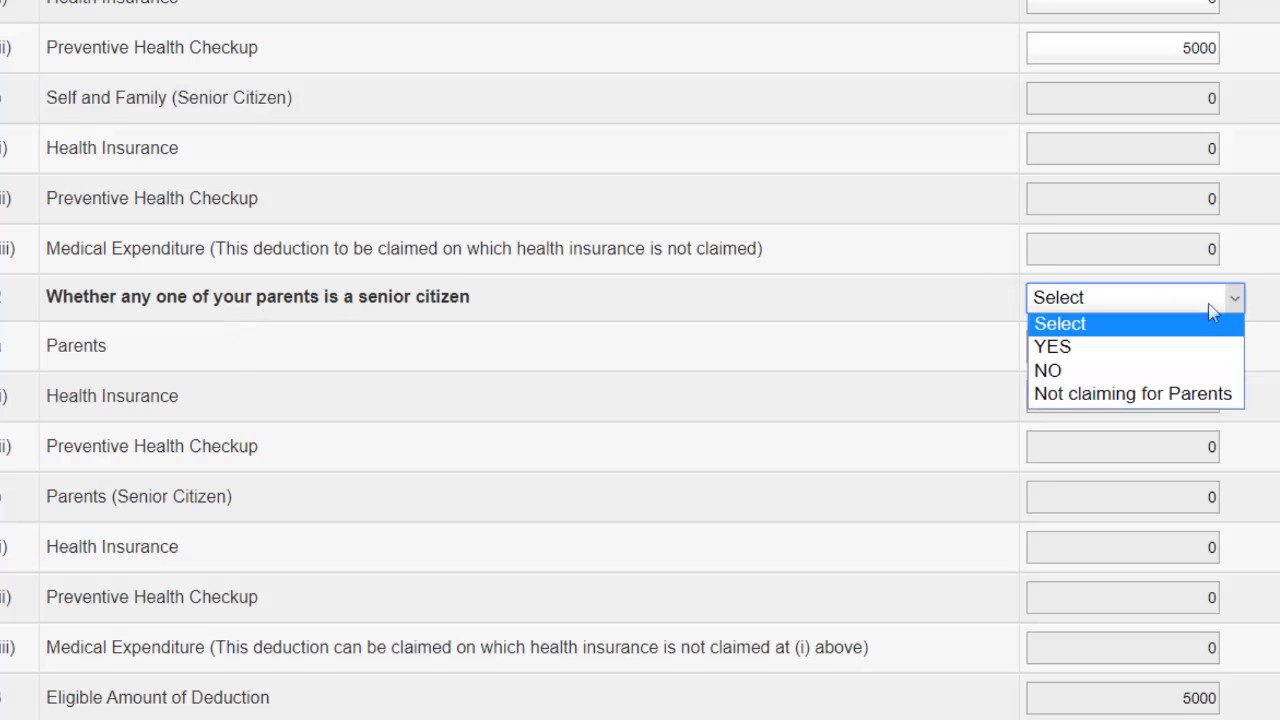
{"action": "left_click", "coordinate": [1064, 358]}
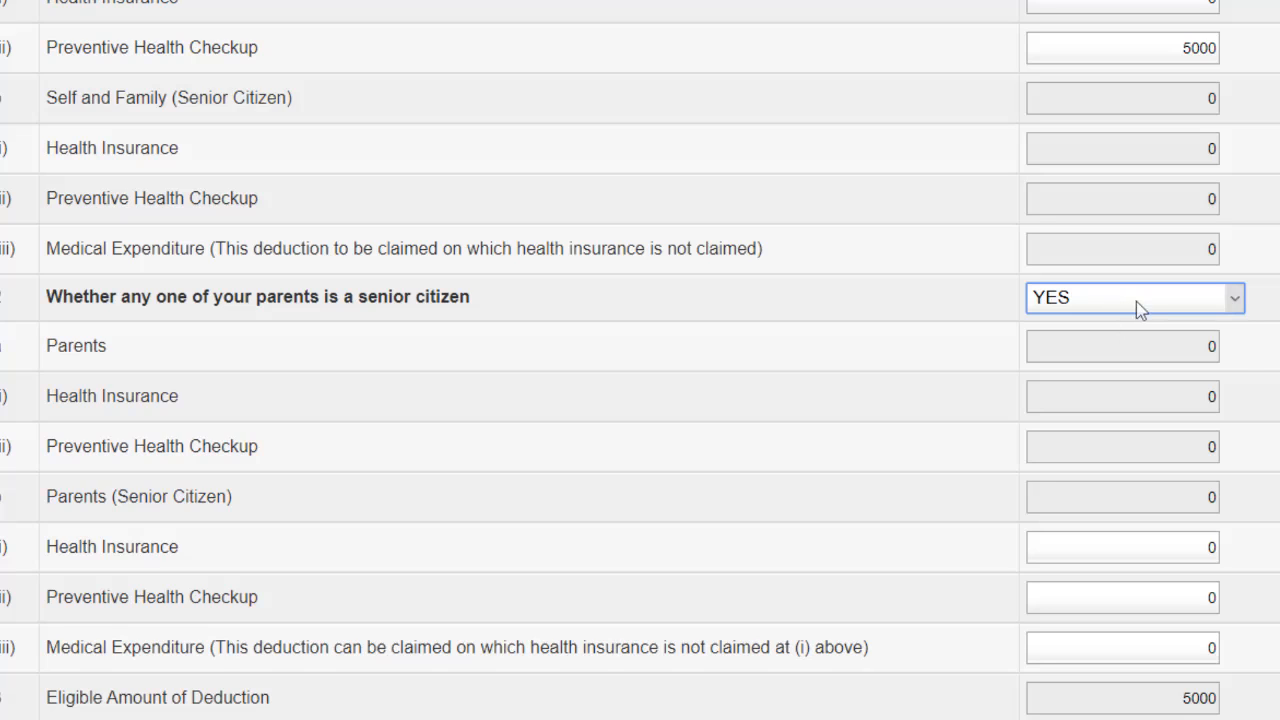
{"action": "left_click", "coordinate": [1136, 301]}
{"action": "left_click", "coordinate": [1076, 370]}
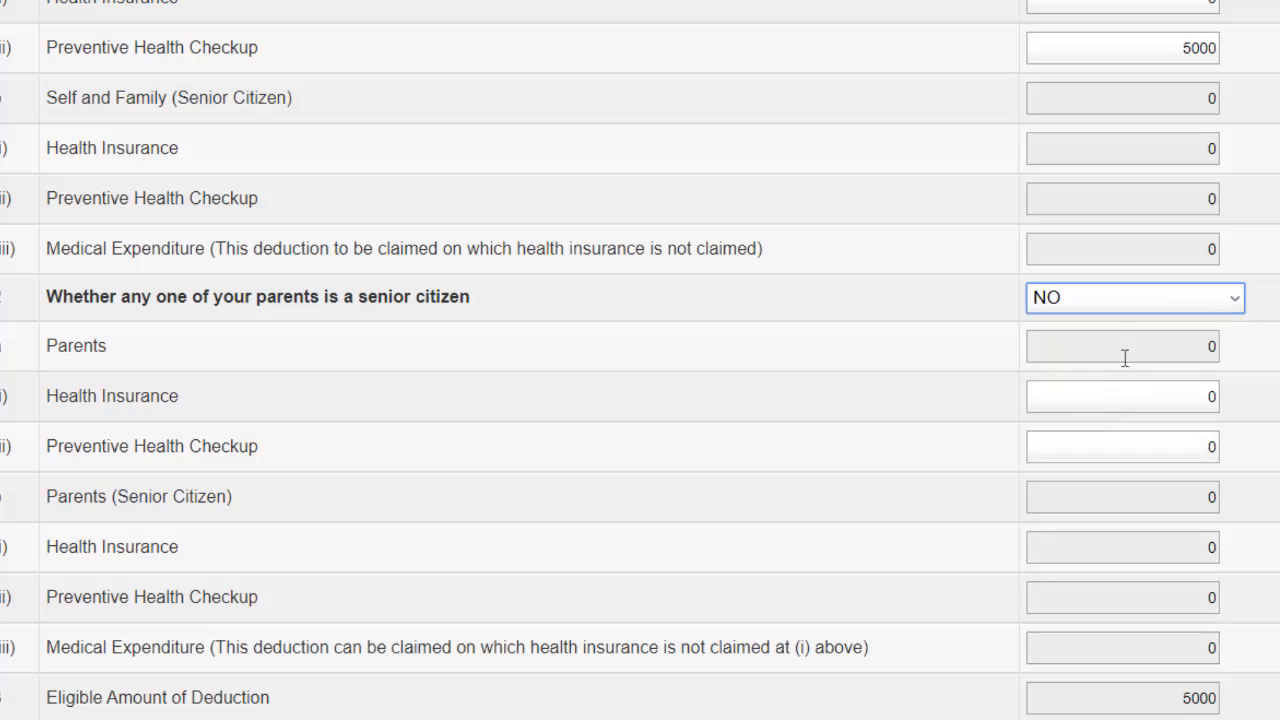
Try to claim a Preventive Health Checkup amount for the parents who are not senior citizens
{"action": "left_click", "coordinate": [1046, 395]}
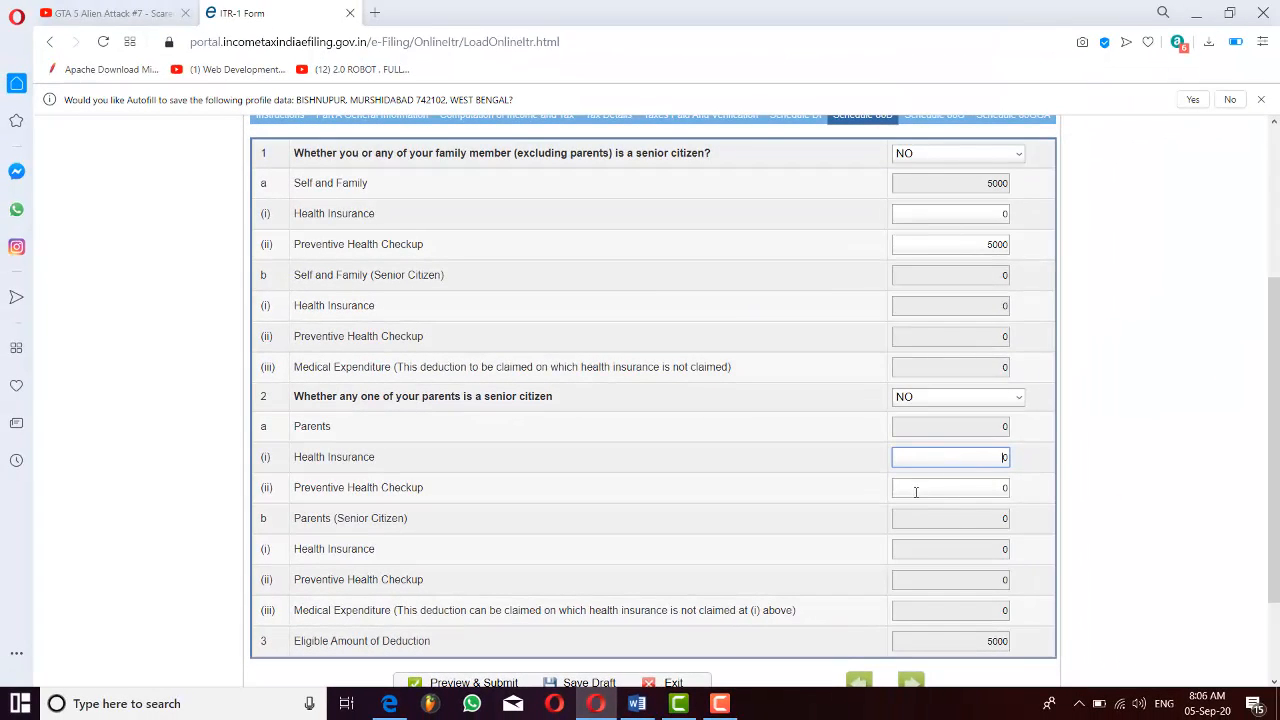
{"action": "left_click", "coordinate": [915, 492]}
{"action": "left_click", "coordinate": [1022, 497]}
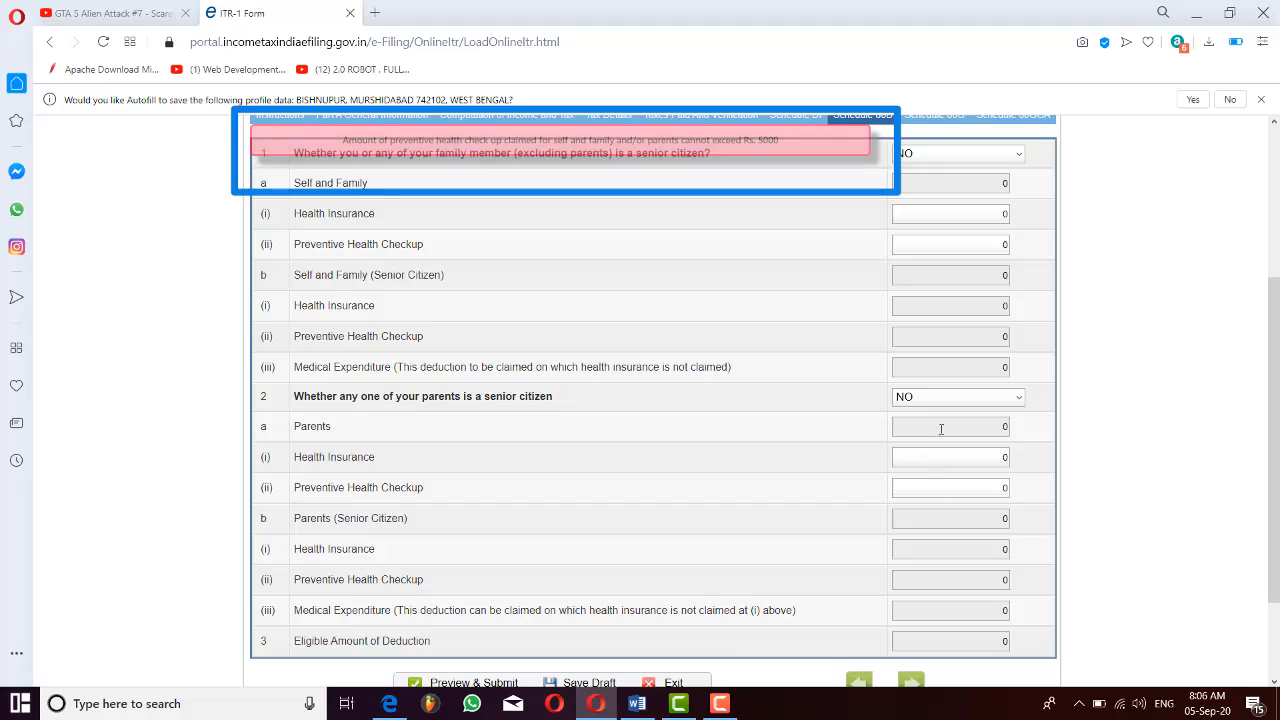
Re-enter 5000 as the Preventive Health Checkup deduction for self and family
{"action": "left_click", "coordinate": [906, 243]}
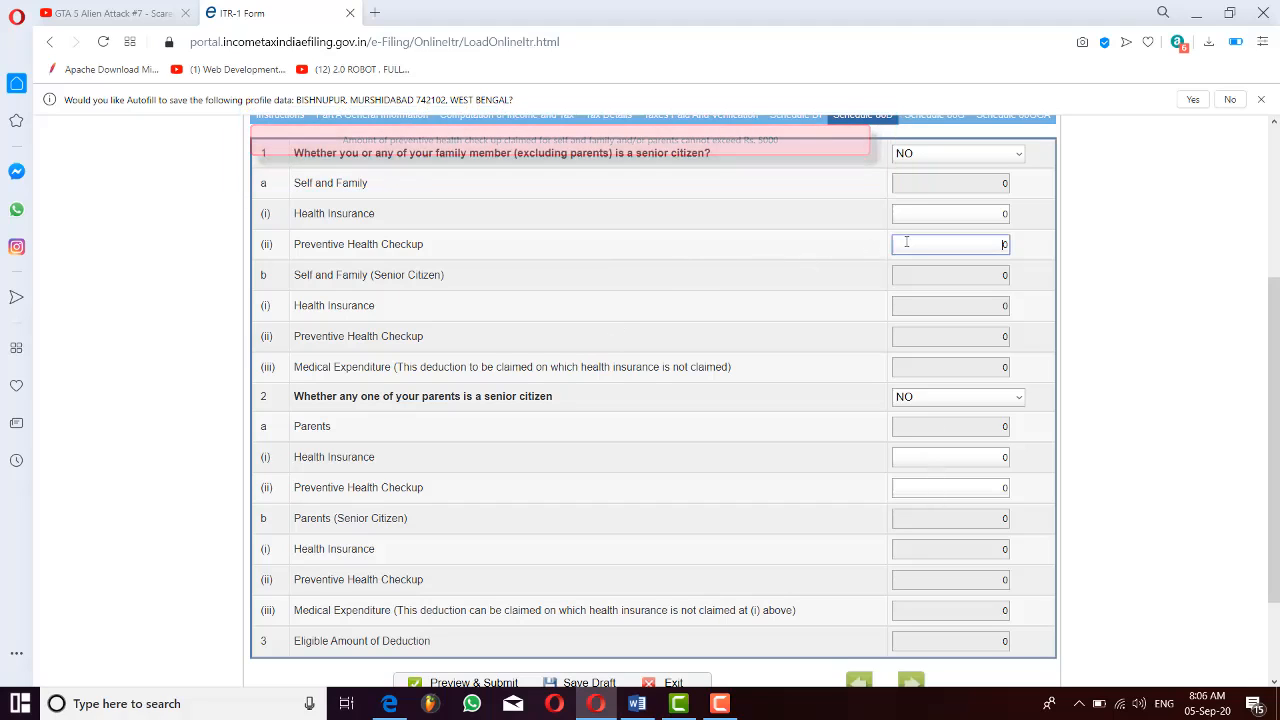
{"action": "type", "text": "5000"}
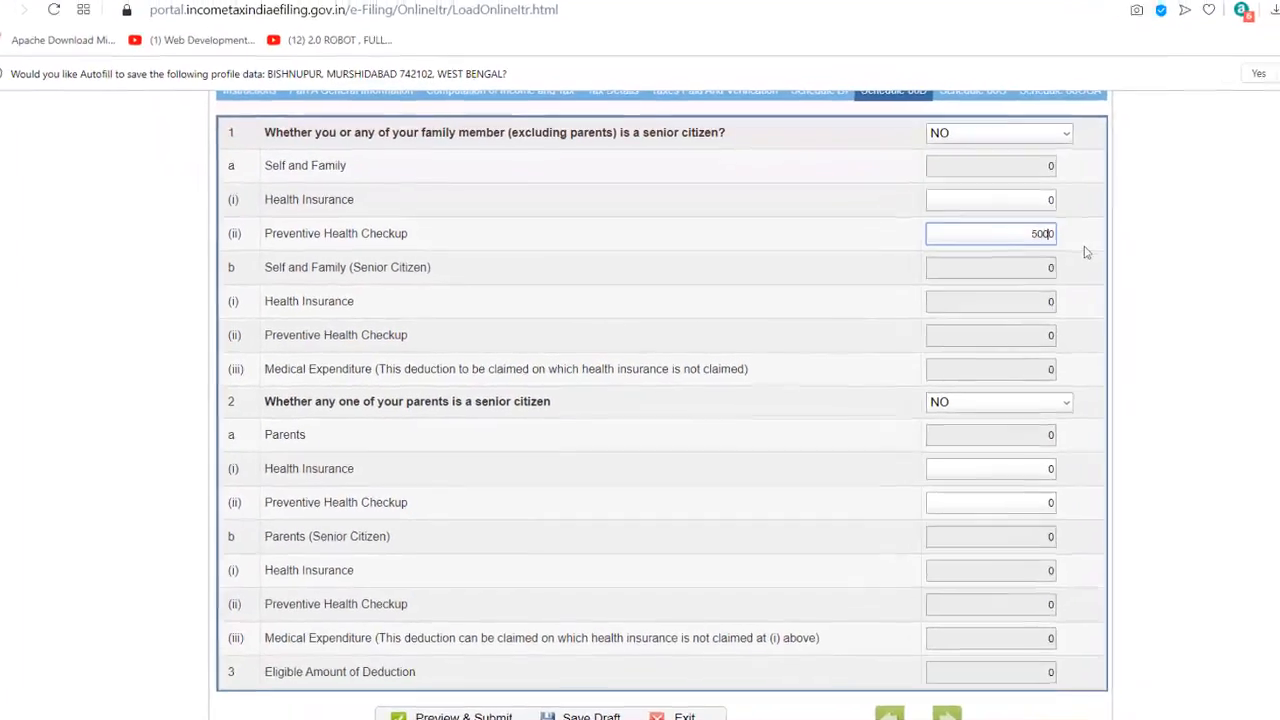
{"action": "left_click", "coordinate": [1038, 254]}
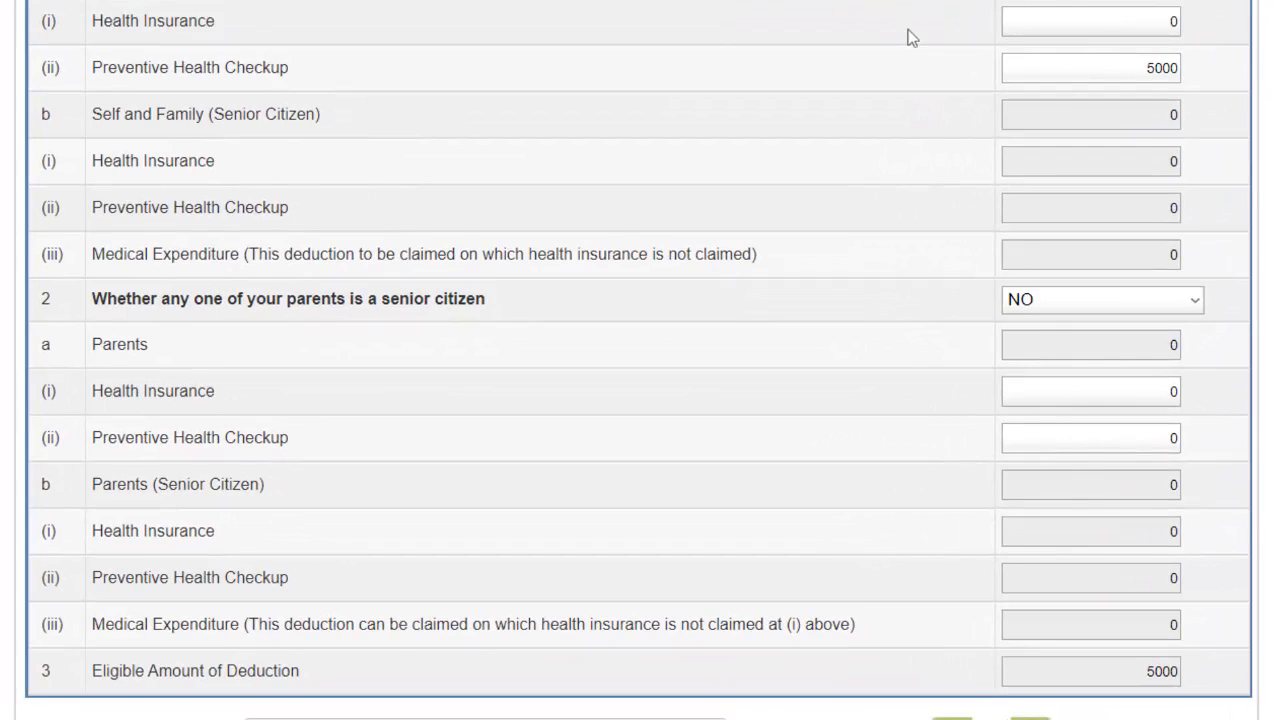
{"action": "left_click", "coordinate": [1018, 22]}
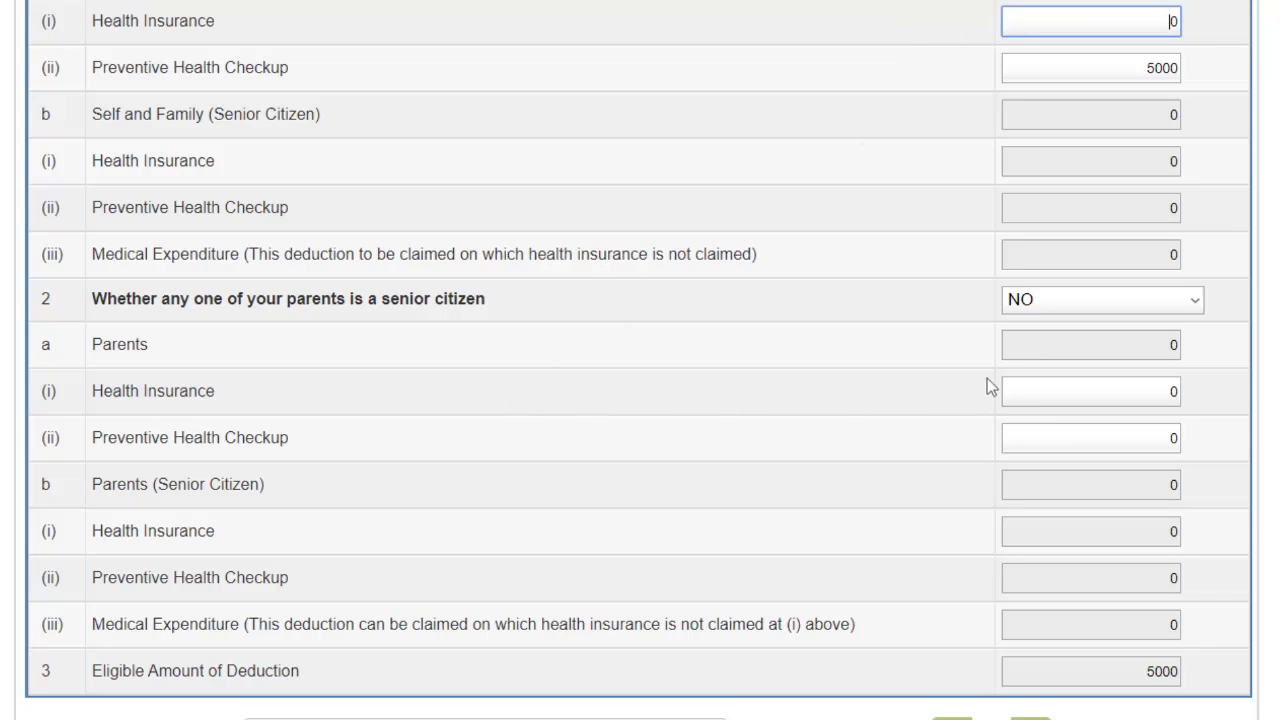
{"action": "left_click", "coordinate": [1013, 391]}
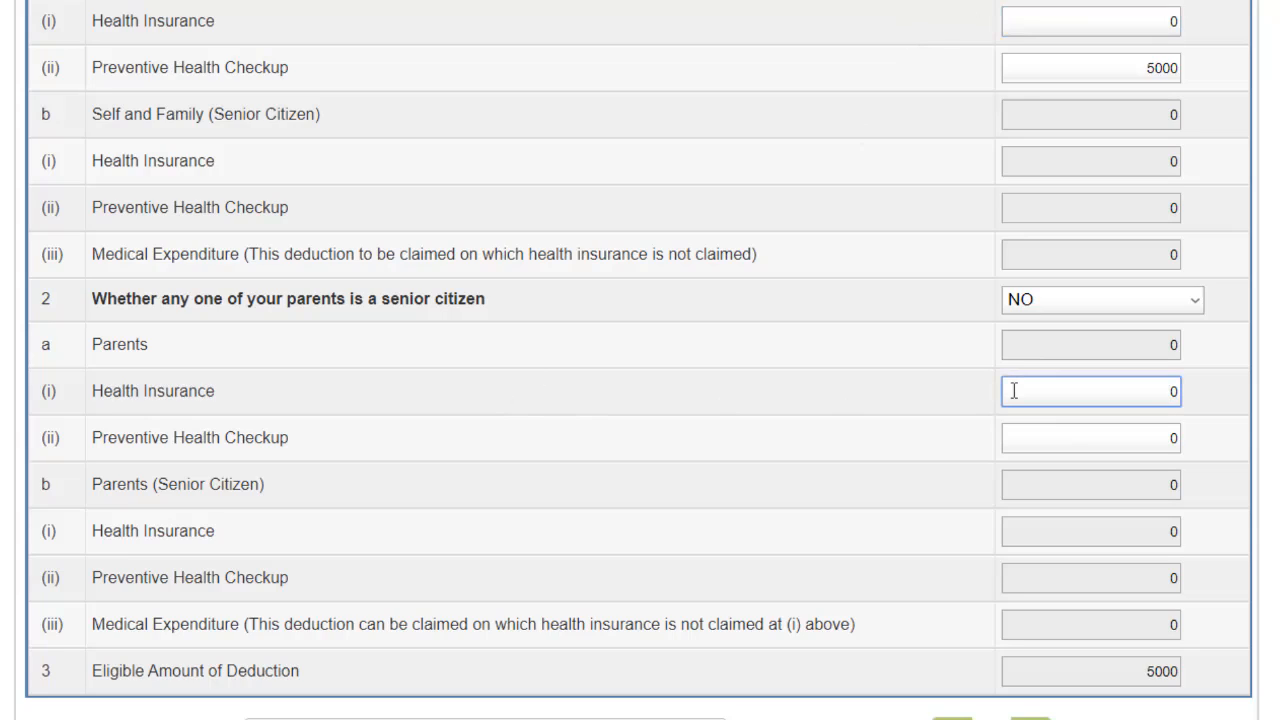
{"action": "left_click", "coordinate": [1031, 444]}
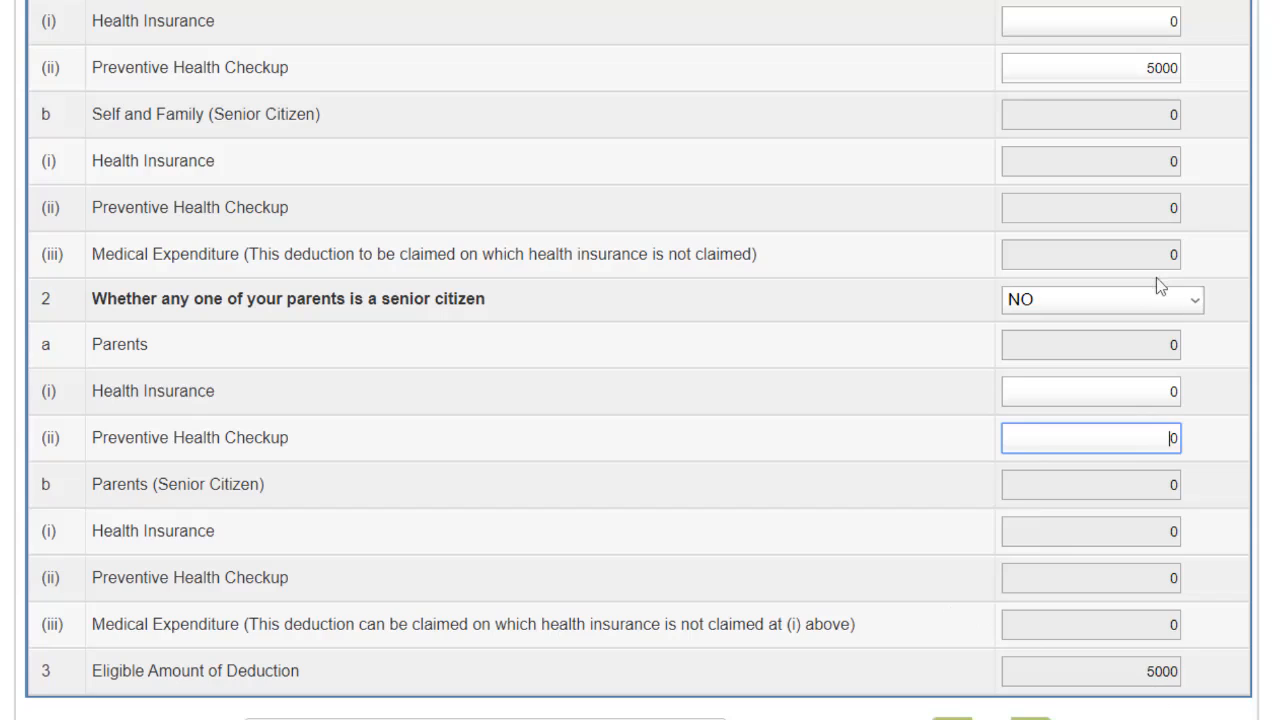
Answer YES to whether any one of the parents is a senior citizen and save the draft return
{"action": "left_click", "coordinate": [1160, 302]}
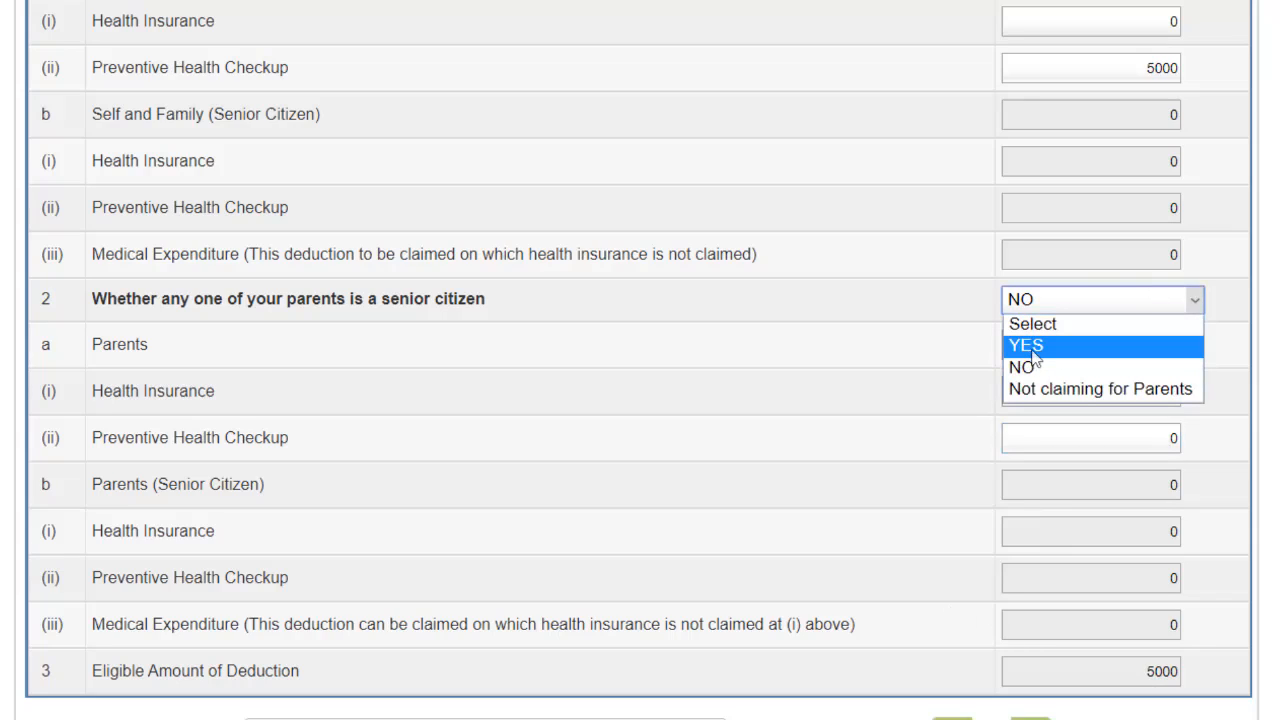
{"action": "left_click", "coordinate": [1031, 349]}
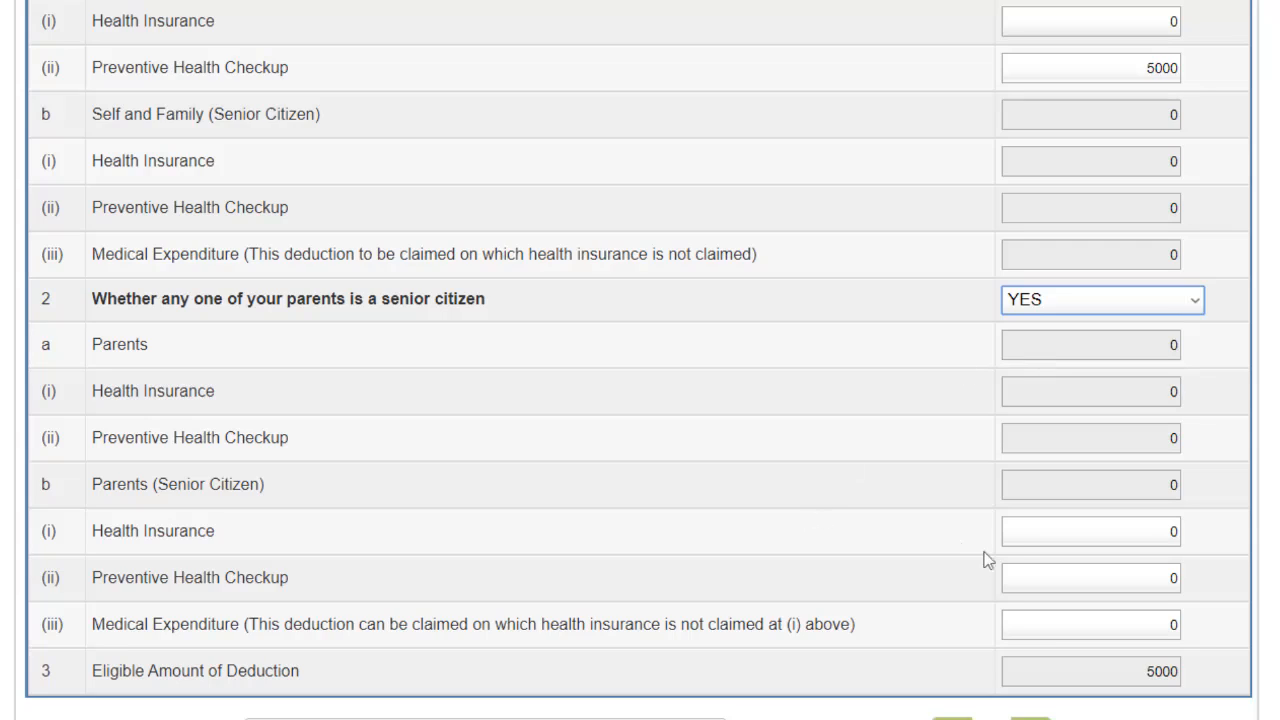
{"action": "left_click", "coordinate": [1032, 536]}
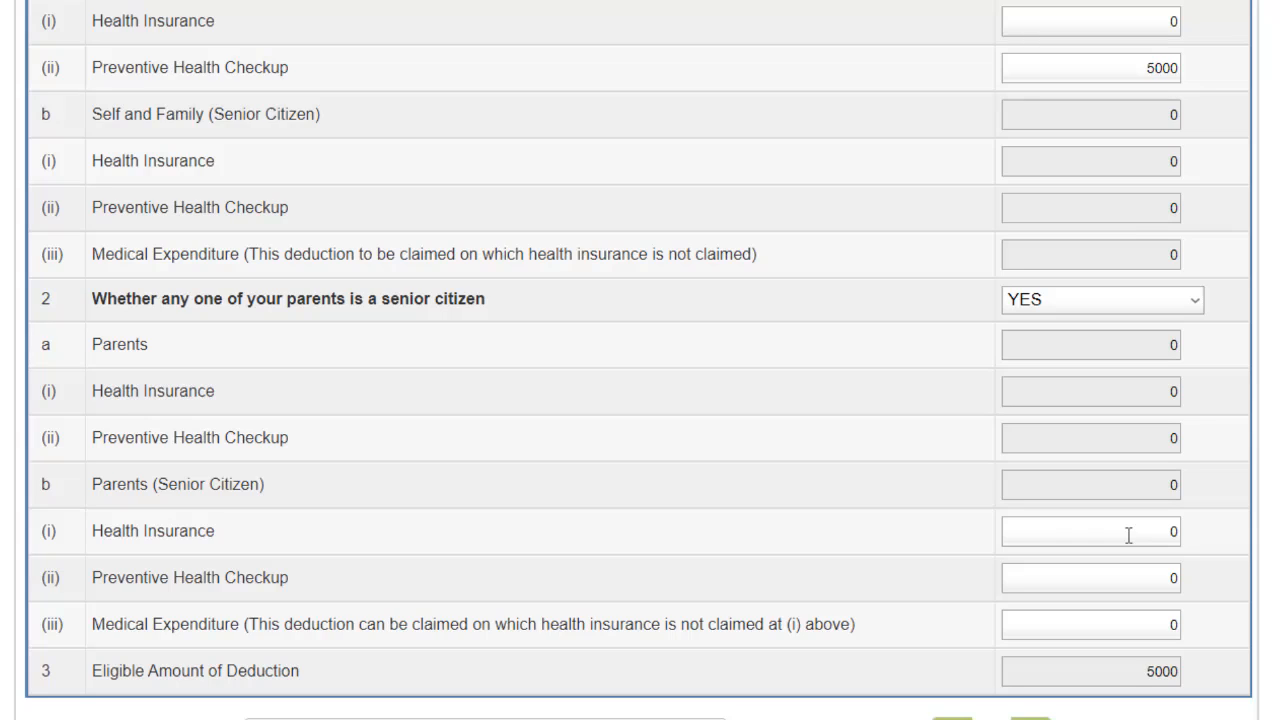
{"action": "left_click", "coordinate": [1090, 534]}
{"action": "scroll", "coordinate": [640, 400], "scroll_direction": "down", "scroll_amount": 2}
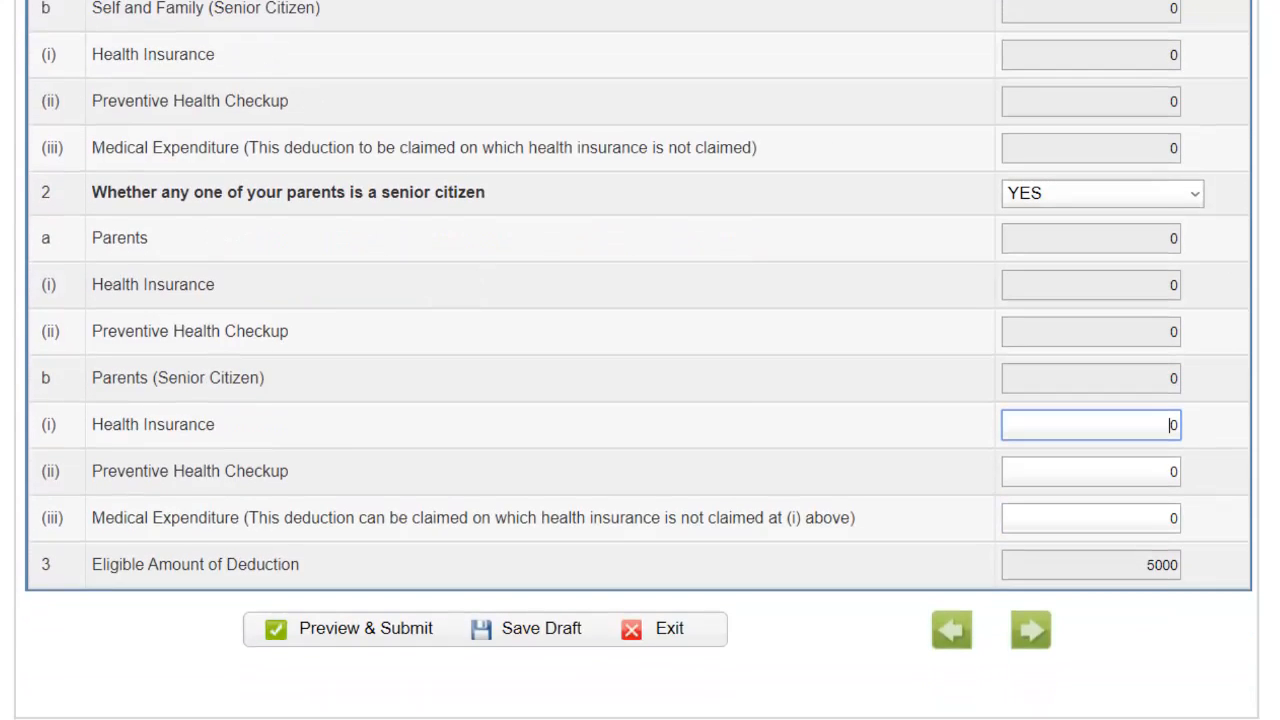
{"action": "left_click", "coordinate": [558, 640]}
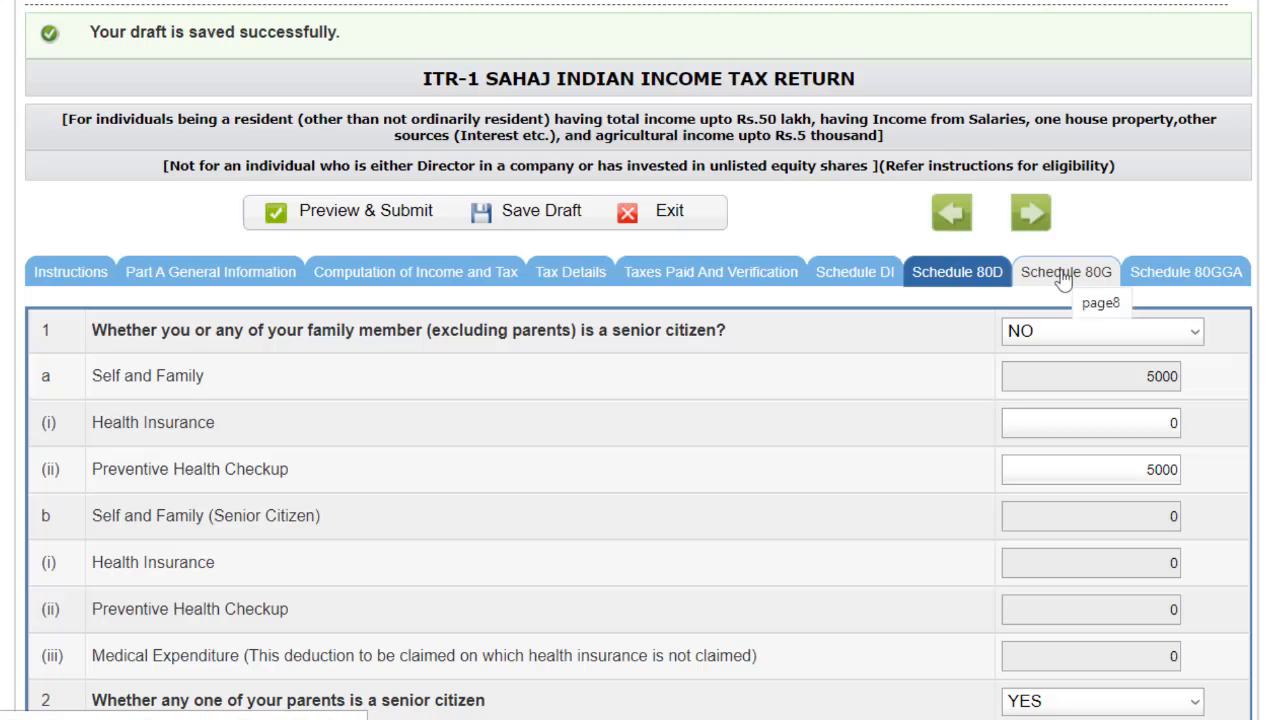
Open the Computation of Income and Tax section and check the deductions in Part C
{"action": "left_click", "coordinate": [470, 288]}
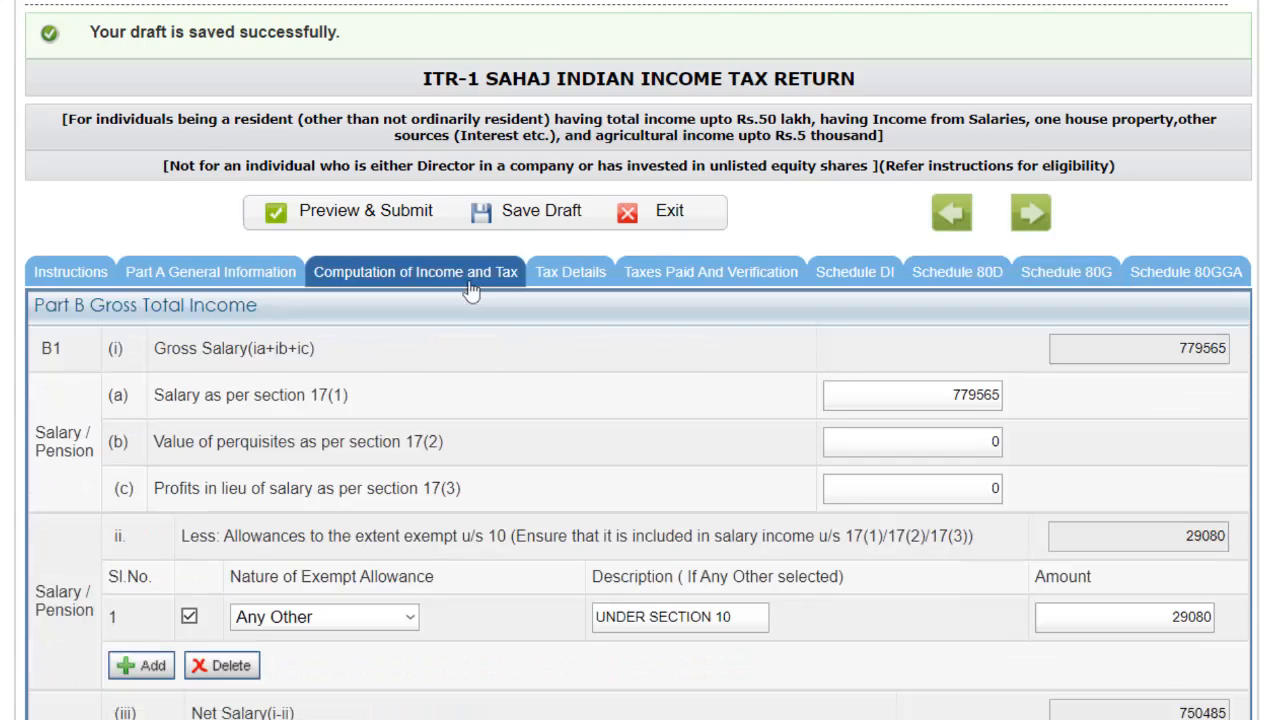
{"action": "scroll", "coordinate": [640, 400], "scroll_direction": "down", "scroll_amount": 10}
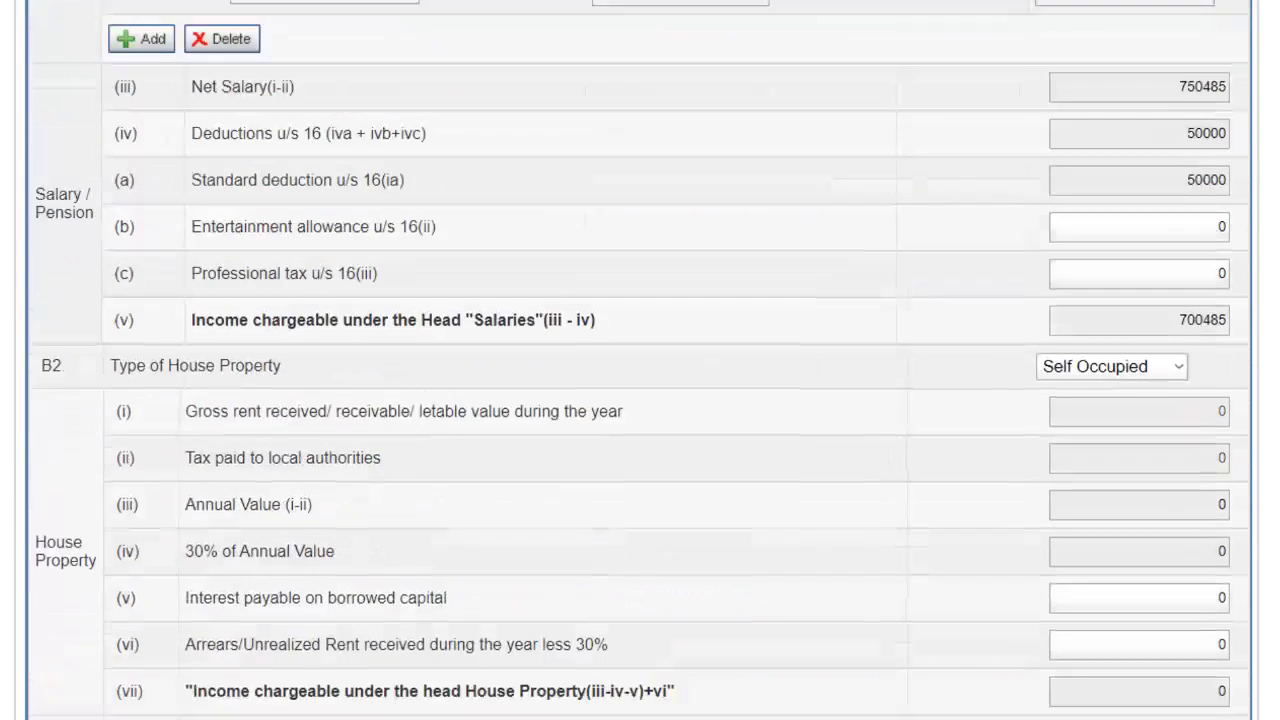
{"action": "scroll", "coordinate": [883, 323], "scroll_direction": "down", "scroll_amount": 5}
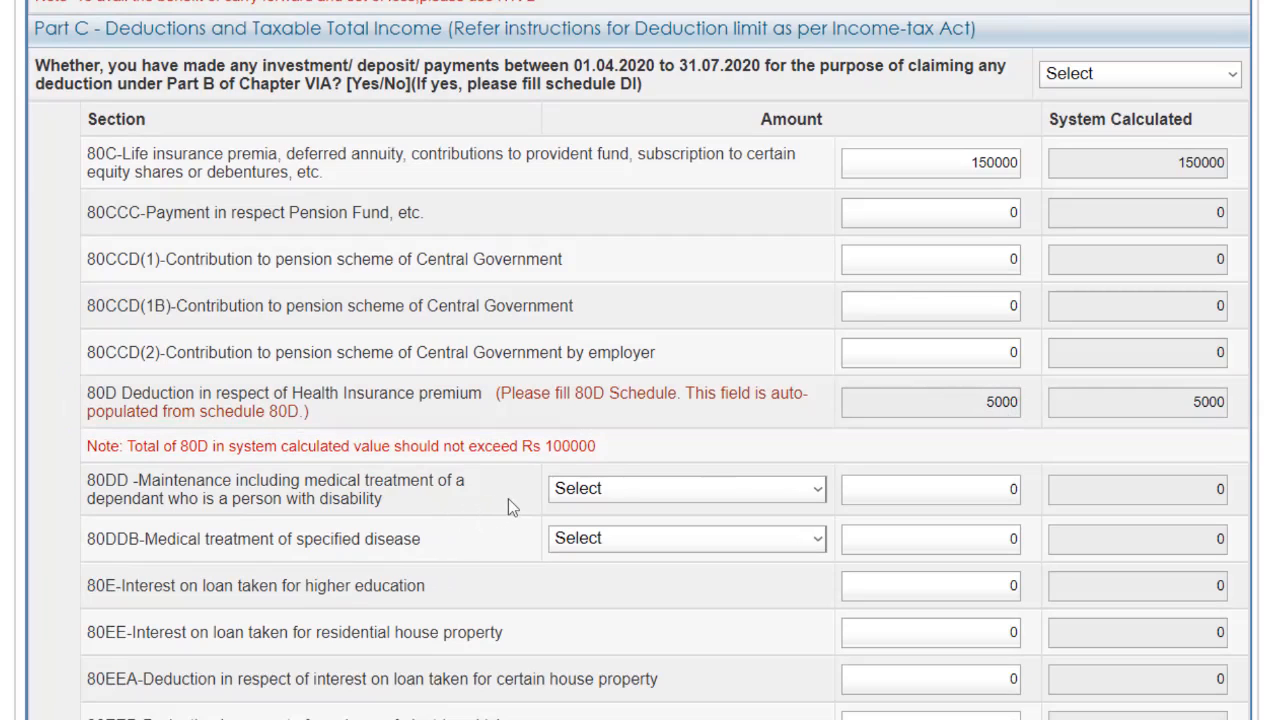
Examine the dependant disability options and the maximum limits for the 80DD deduction
{"action": "left_click", "coordinate": [683, 487]}
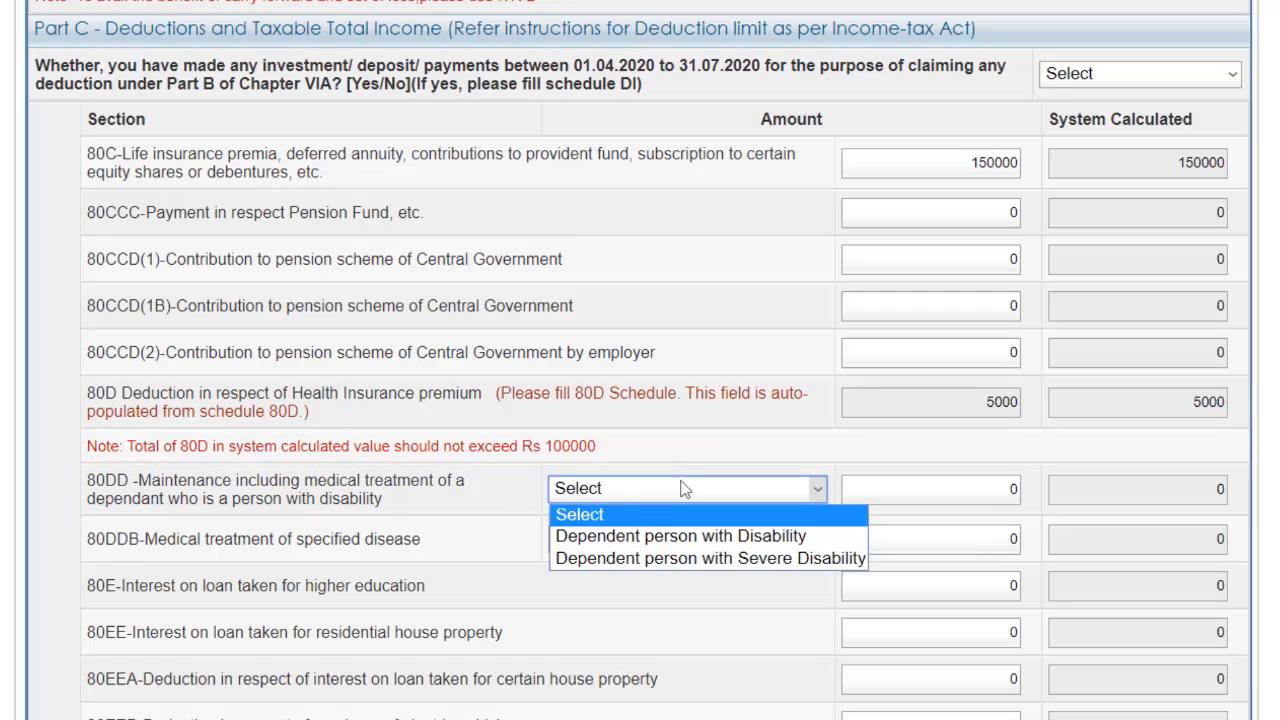
{"action": "left_click", "coordinate": [887, 484]}
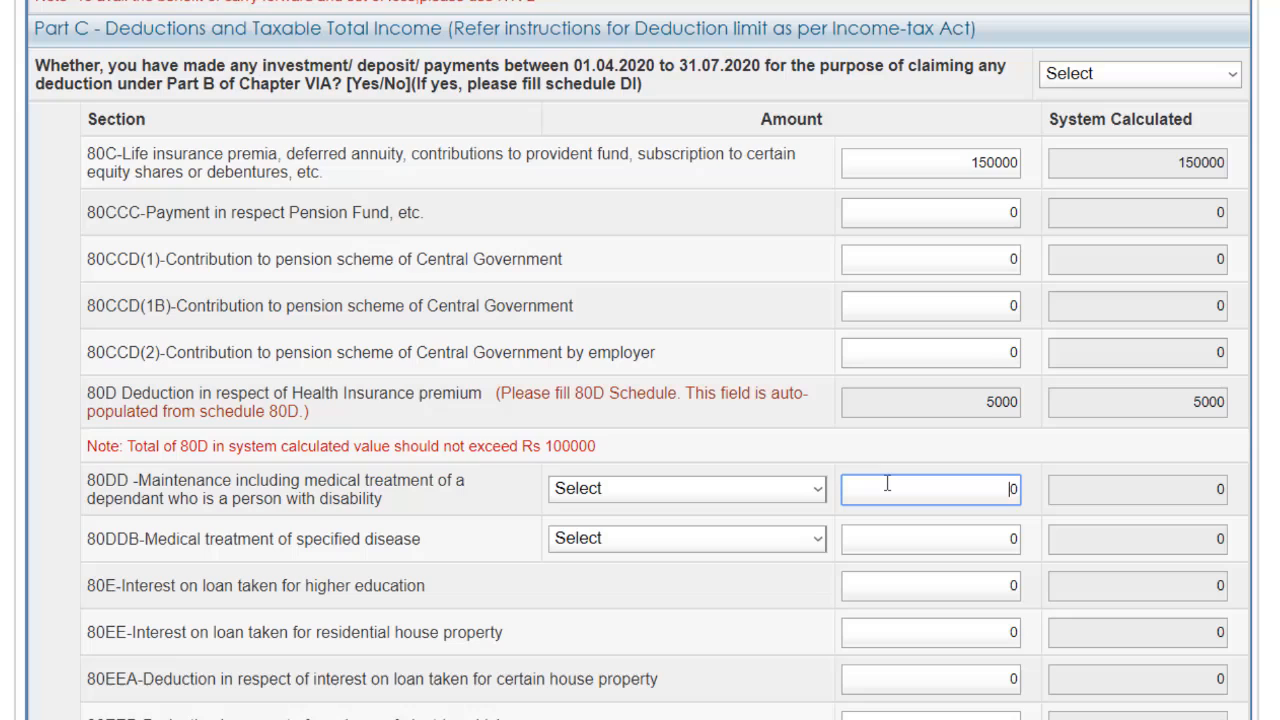
{"action": "left_click", "coordinate": [794, 499]}
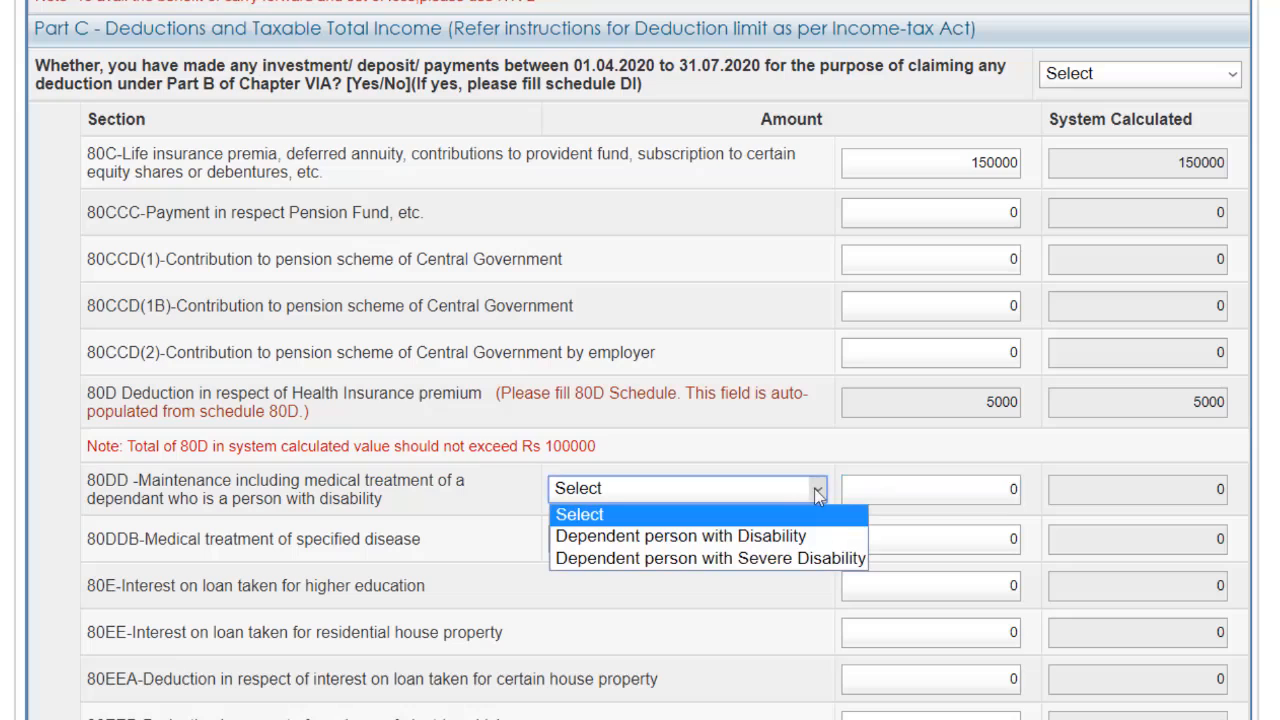
{"action": "left_click", "coordinate": [801, 494]}
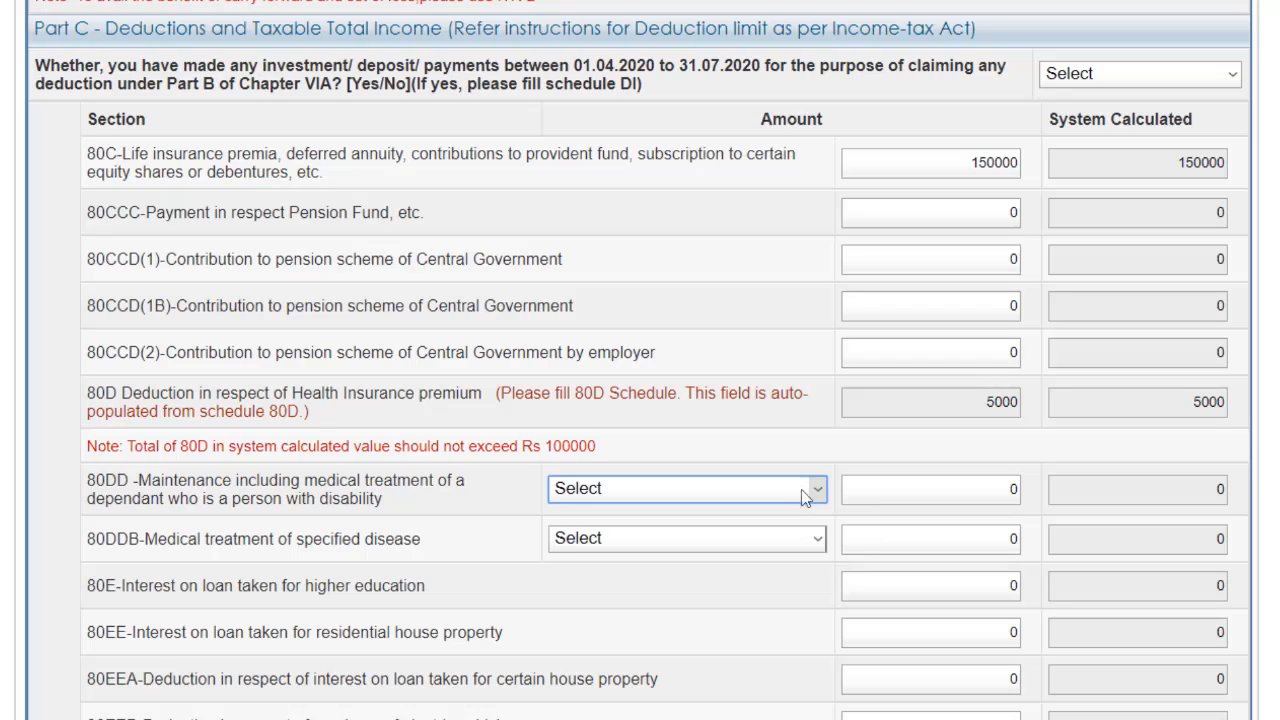
{"action": "mouse_move", "coordinate": [810, 492]}
{"action": "mouse_move", "coordinate": [694, 500]}
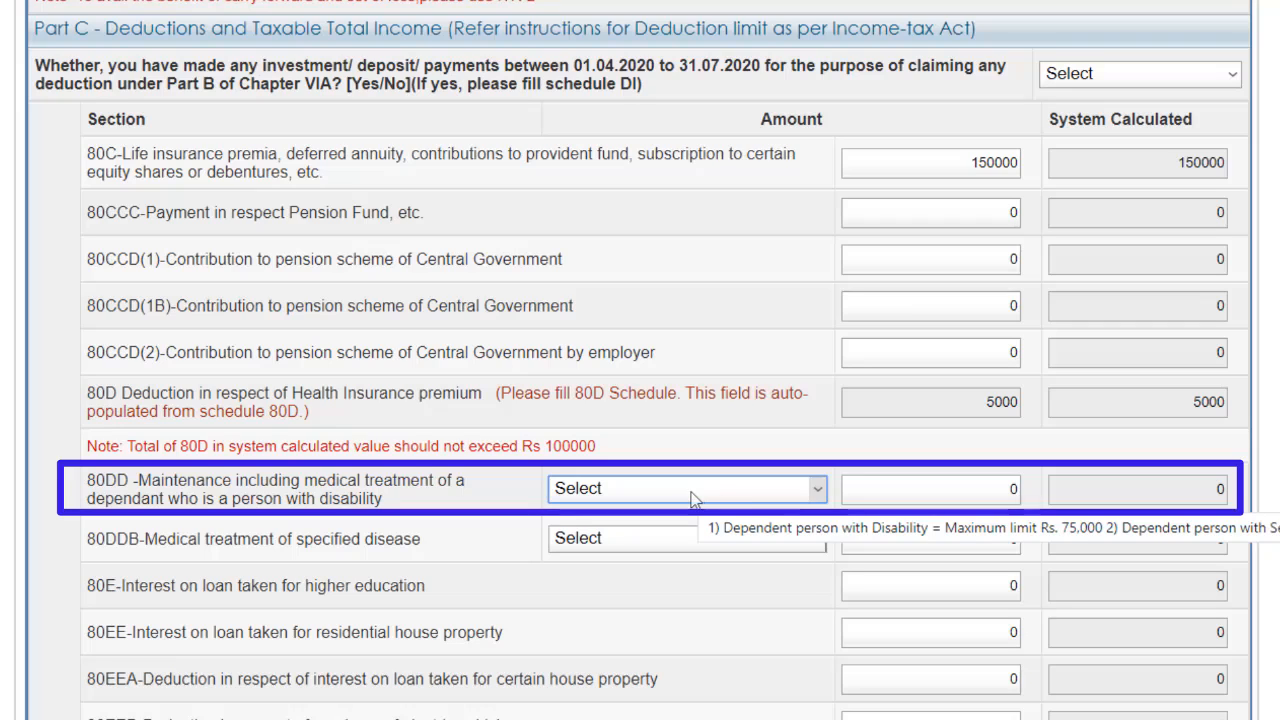
{"action": "left_click", "coordinate": [717, 496]}
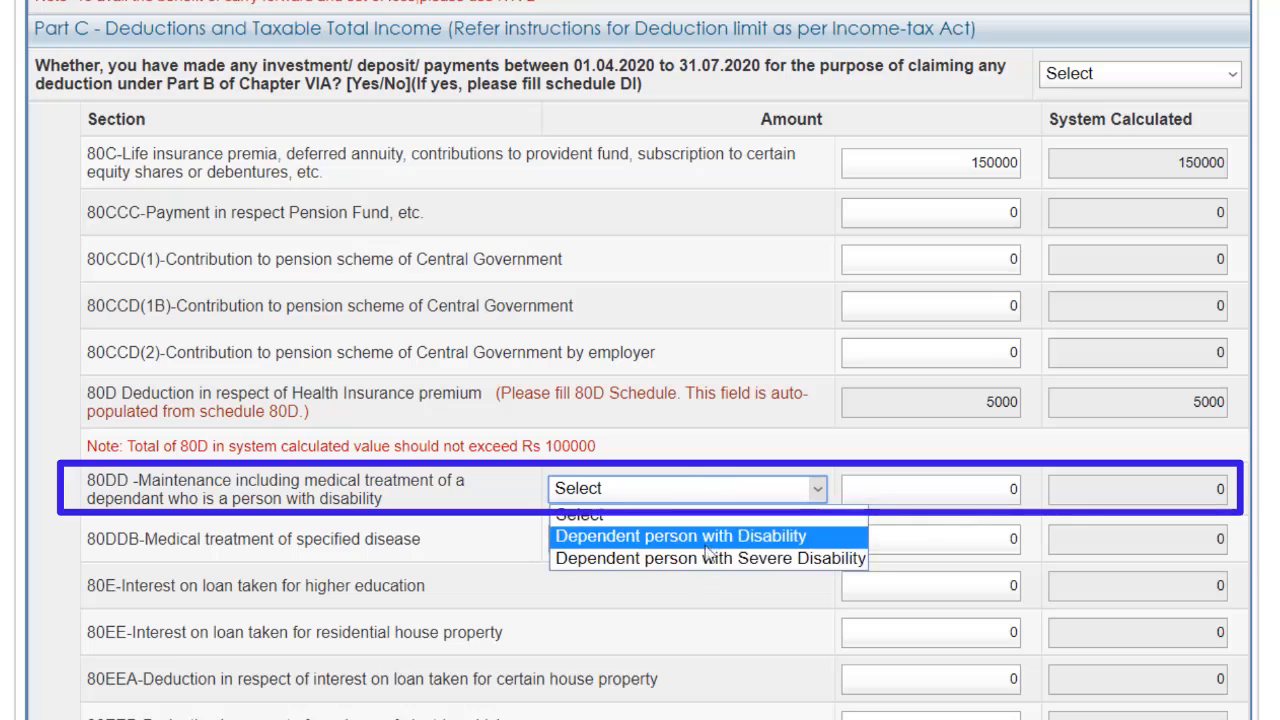
{"action": "left_click", "coordinate": [766, 487]}
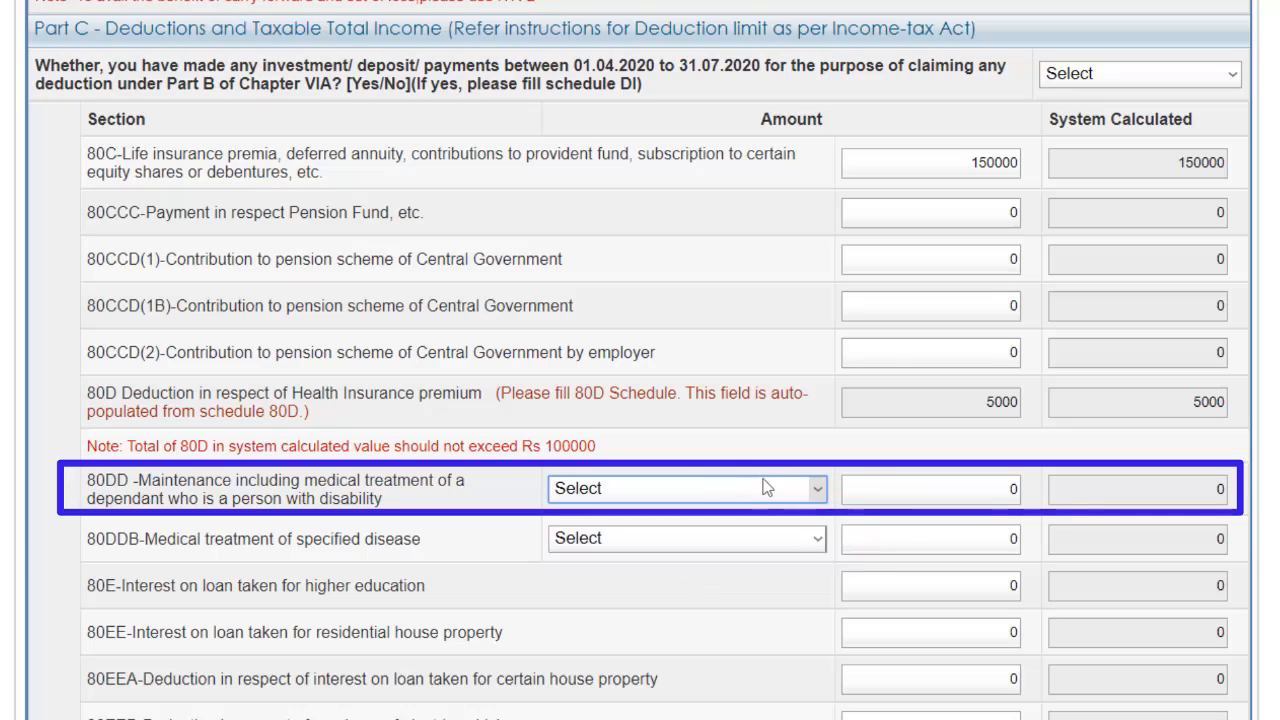
Enter 125000 as the 80DD deduction amount for maintenance of a dependant with a disability
{"action": "left_click", "coordinate": [878, 484]}
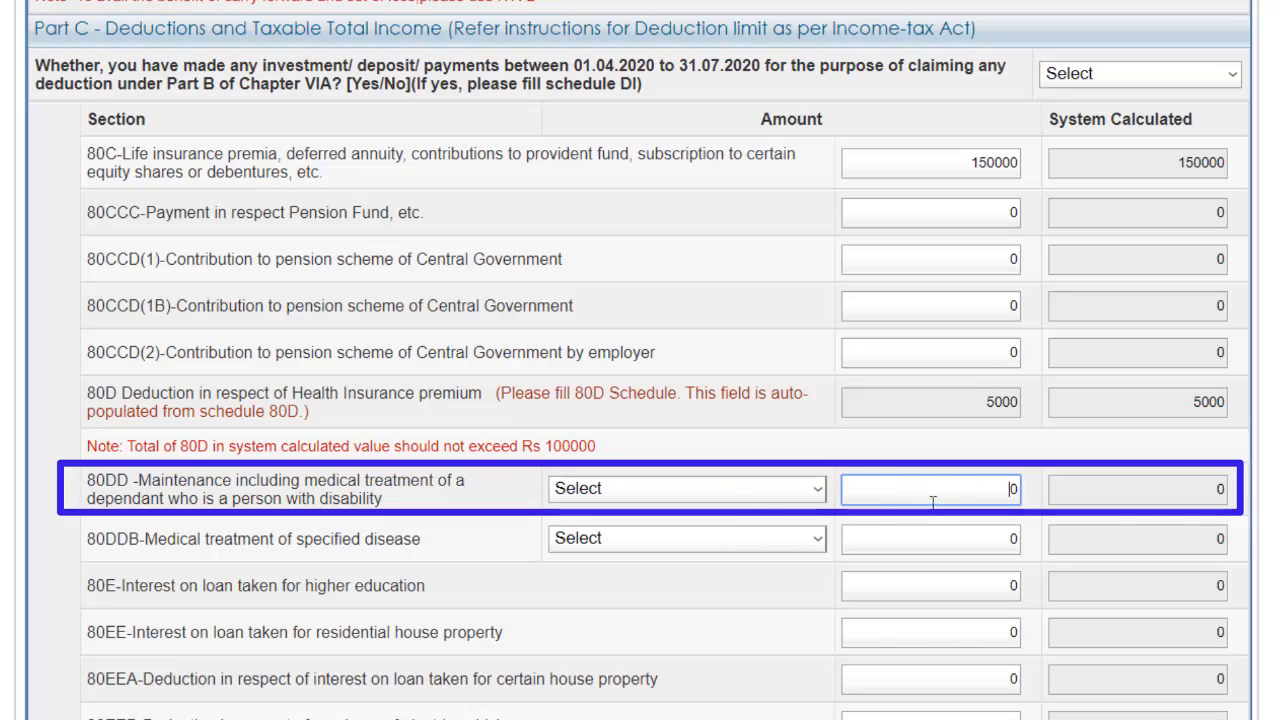
{"action": "type", "text": "125000"}
{"action": "key", "text": "BackSpace"}
{"action": "left_click", "coordinate": [941, 540]}
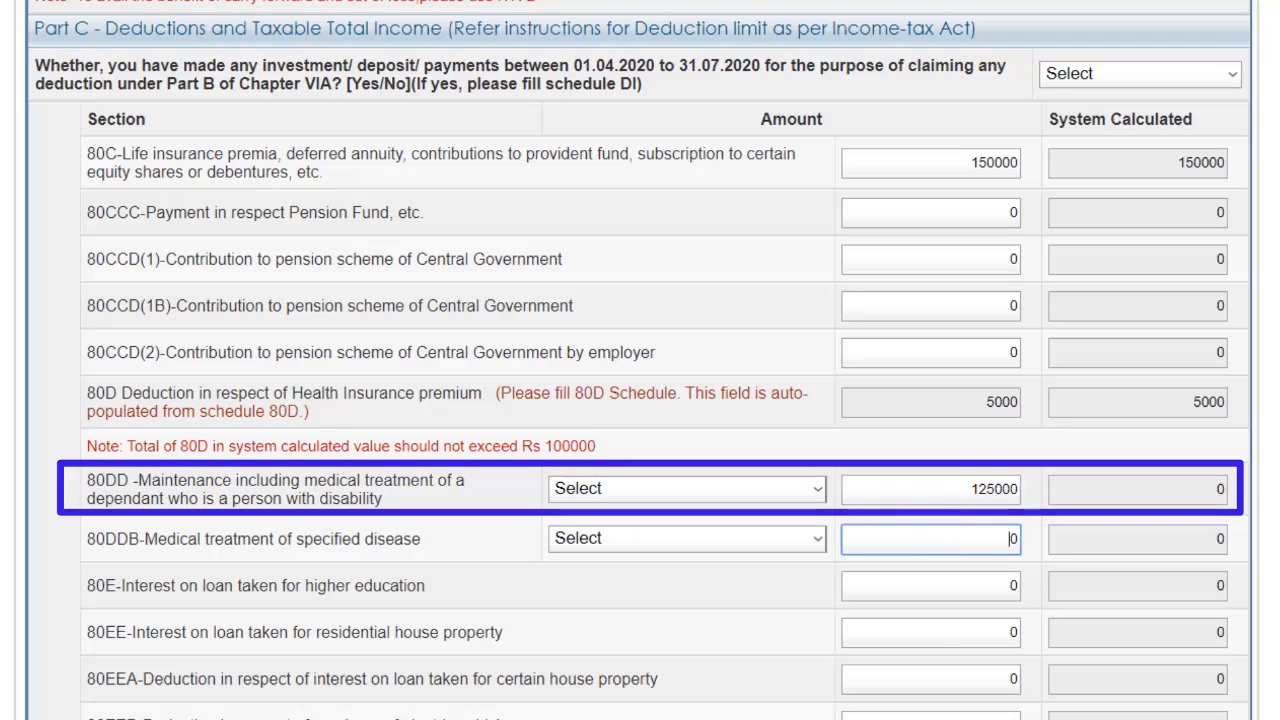
Set the 80DD category to Dependent person with Severe Disability, and switch it to Dependent person with Disability
{"action": "left_click", "coordinate": [814, 487]}
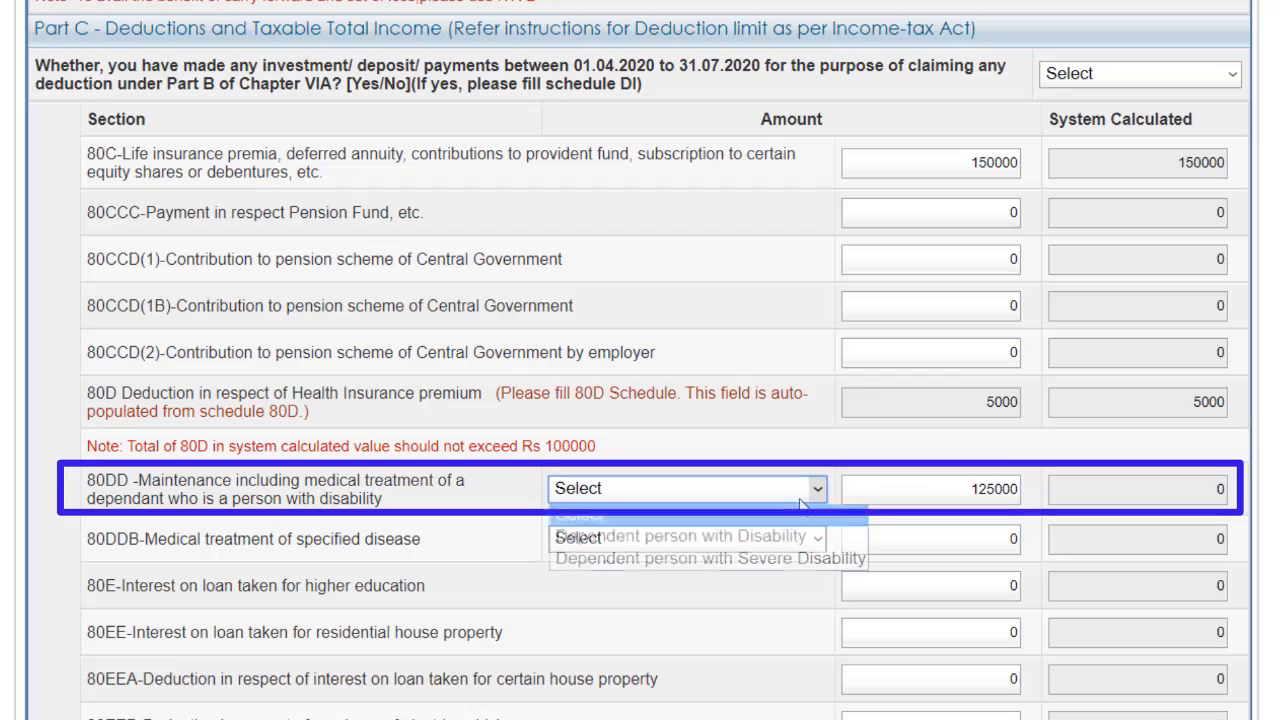
{"action": "left_click", "coordinate": [778, 573]}
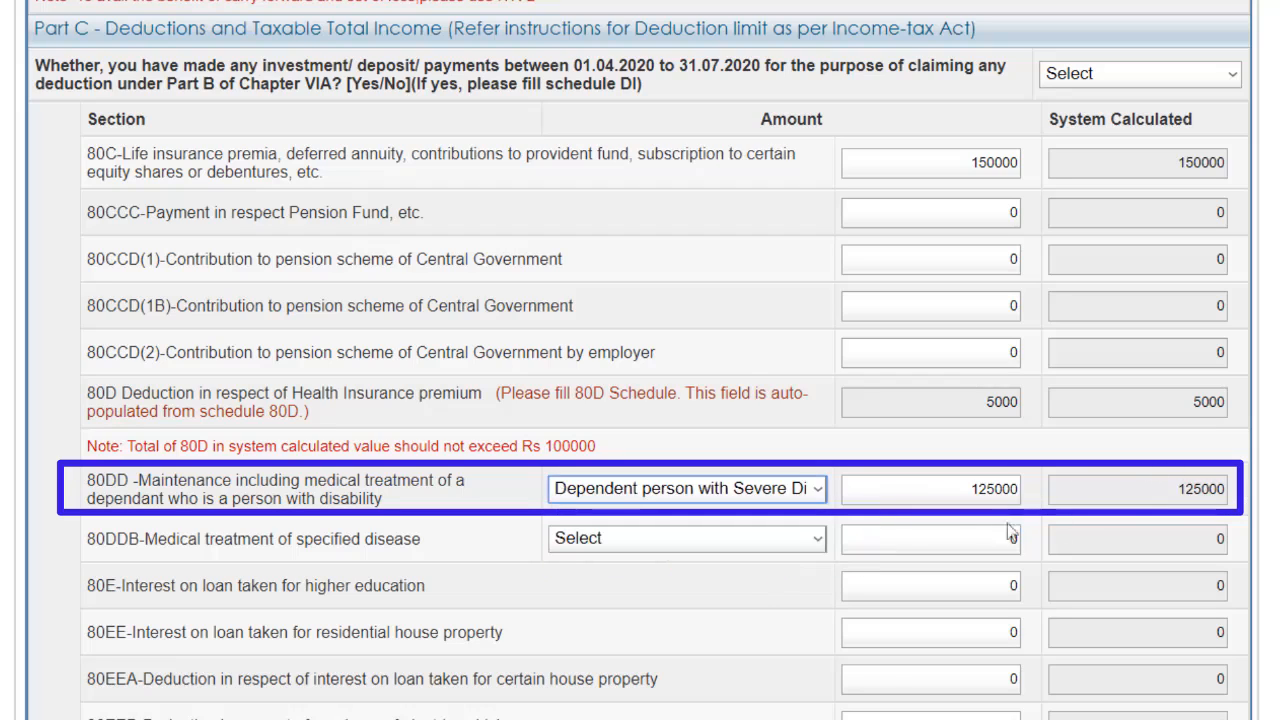
{"action": "left_click", "coordinate": [815, 489]}
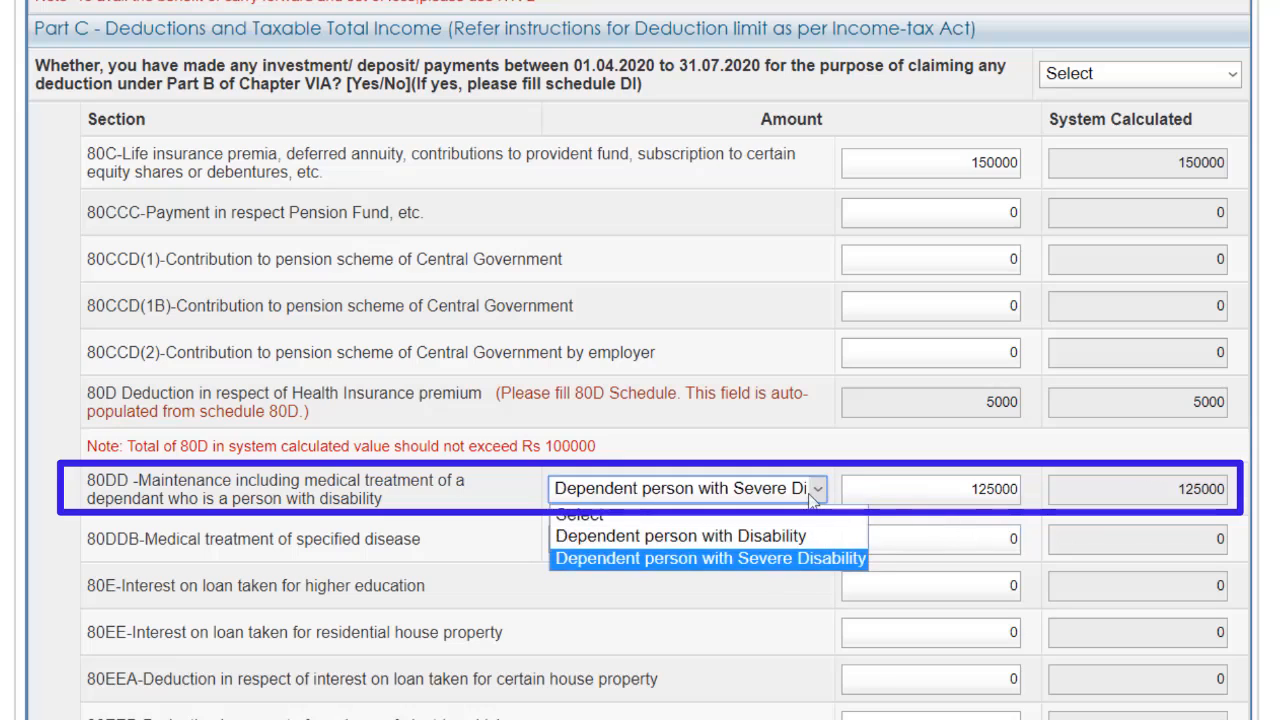
{"action": "left_click", "coordinate": [779, 538]}
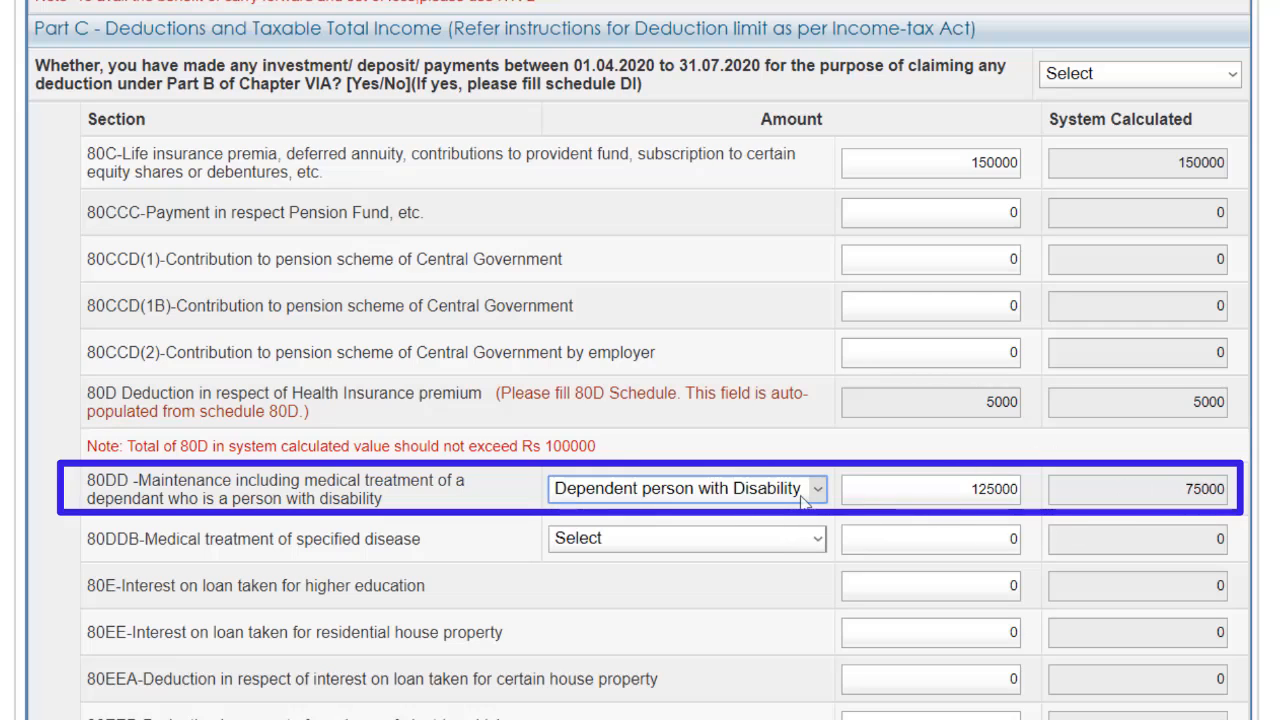
{"action": "mouse_move", "coordinate": [803, 500]}
Change the 80DD amount to 150000 and set the category to Dependent person with Severe Disability
{"action": "left_click", "coordinate": [995, 497]}
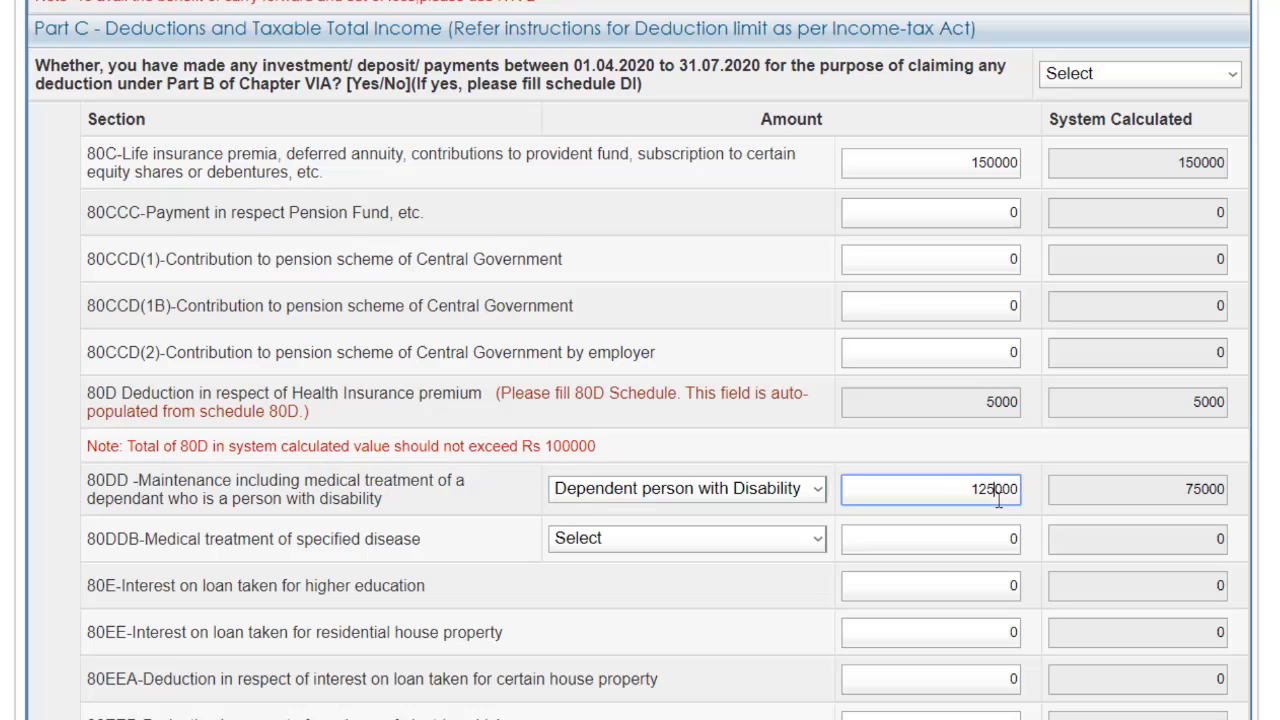
{"action": "key", "text": "BackSpace"}
{"action": "key", "text": "BackSpace"}
{"action": "type", "text": "50"}
{"action": "left_click", "coordinate": [798, 498]}
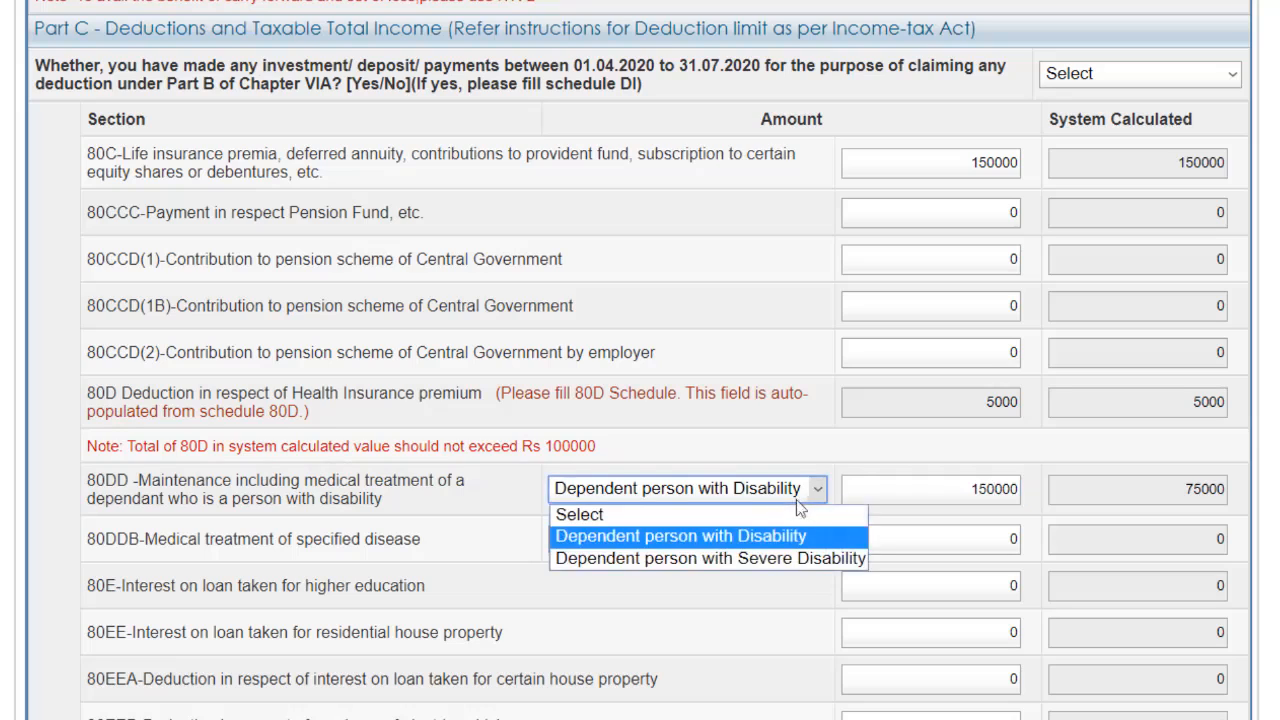
{"action": "left_click", "coordinate": [800, 560]}
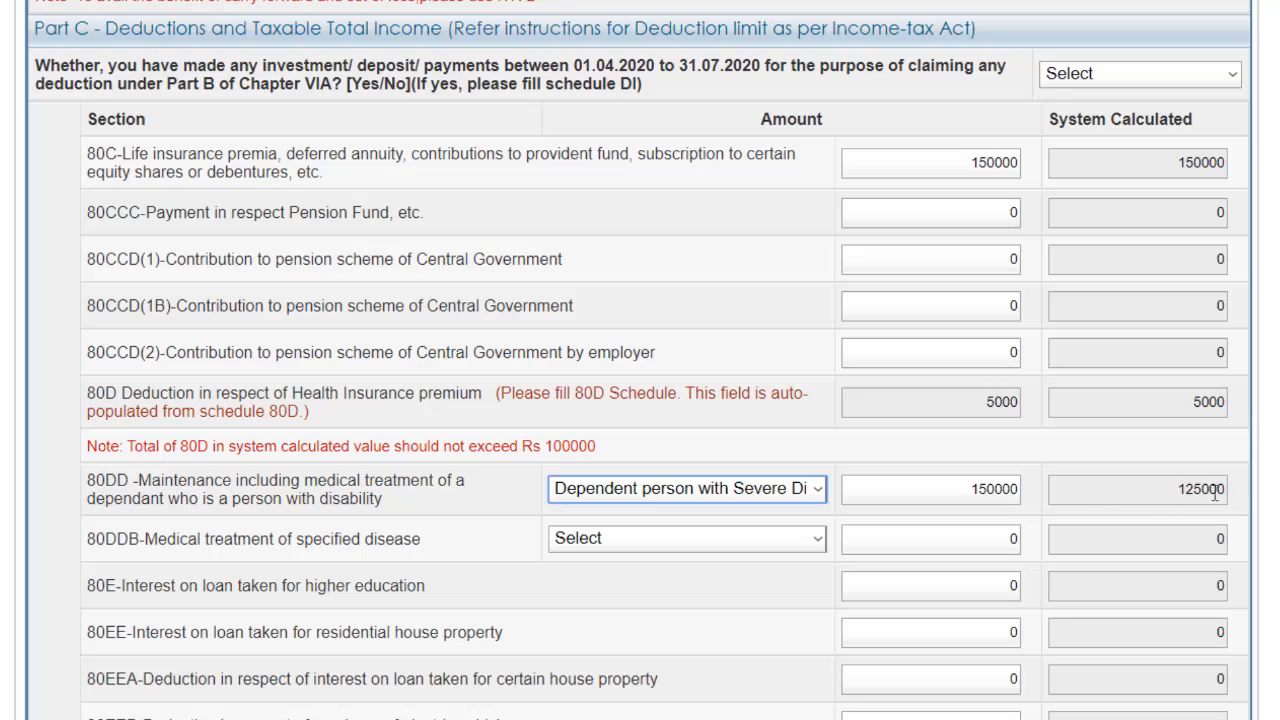
Clear the amount entered for the 80DD deduction
{"action": "left_click", "coordinate": [967, 496]}
{"action": "key", "text": "Delete"}
{"action": "key", "text": "Delete"}
{"action": "key", "text": "Delete"}
{"action": "key", "text": "Delete"}
{"action": "key", "text": "Delete"}
{"action": "key", "text": "Delete"}
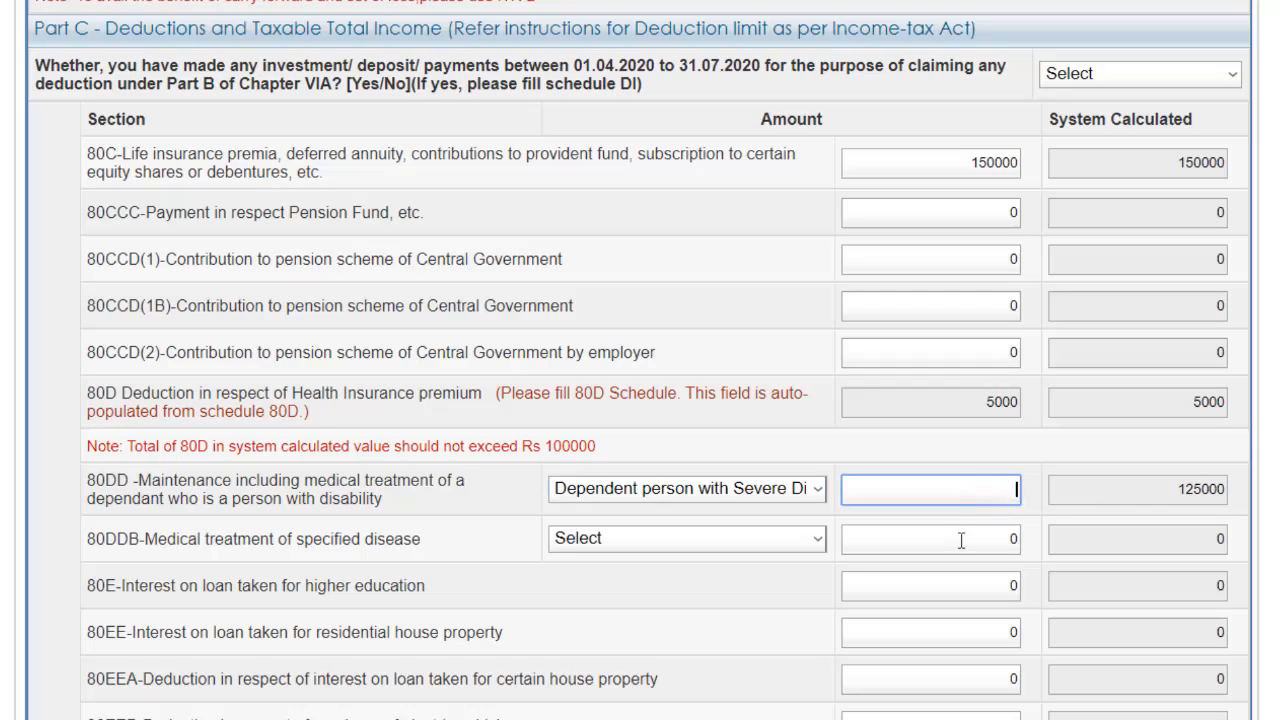
{"action": "left_click", "coordinate": [961, 539]}
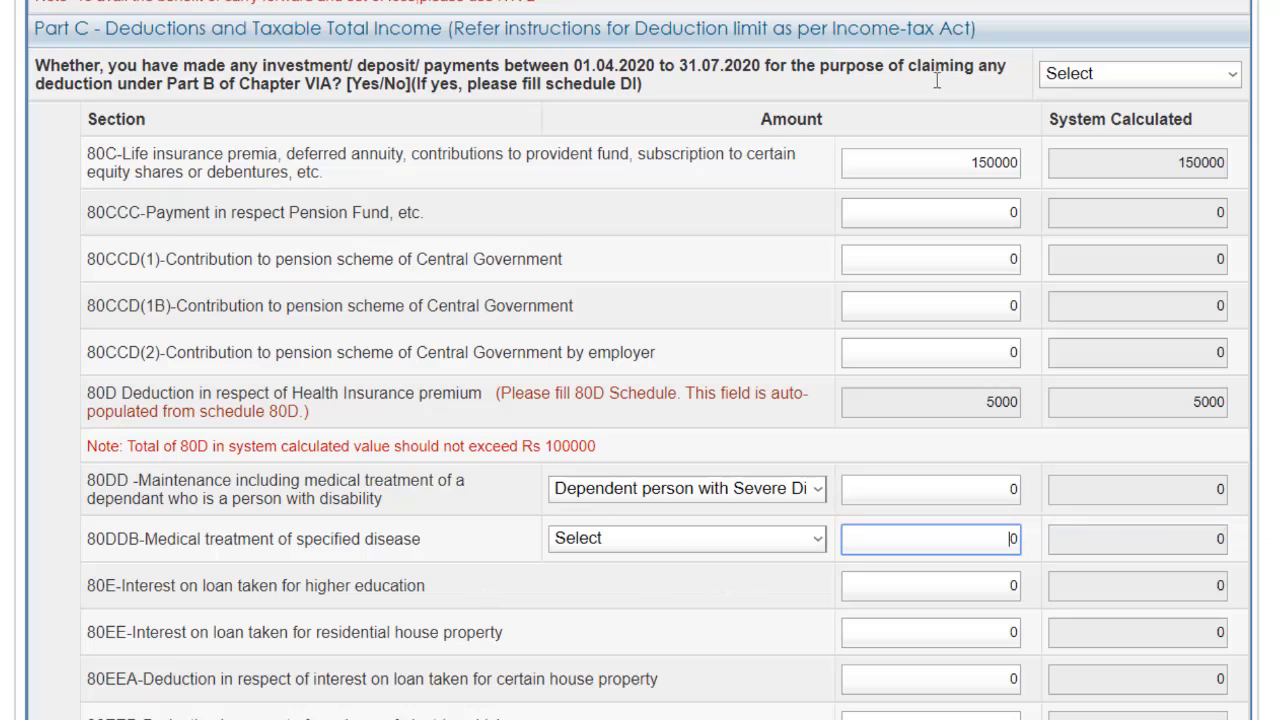
Check the 80DDB limits, choose Self or Dependent - Senior Citizen, and enter 95142 for medical treatment of specified disease
{"action": "left_click", "coordinate": [786, 538]}
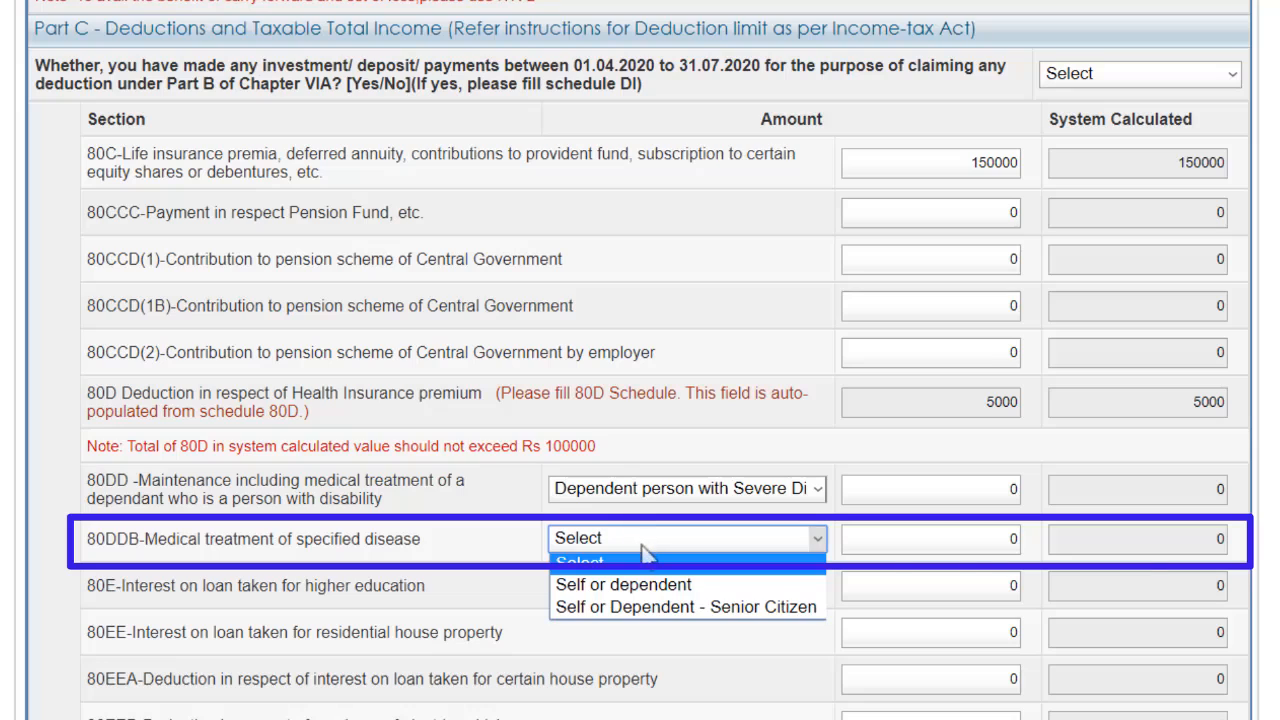
{"action": "mouse_move", "coordinate": [642, 545]}
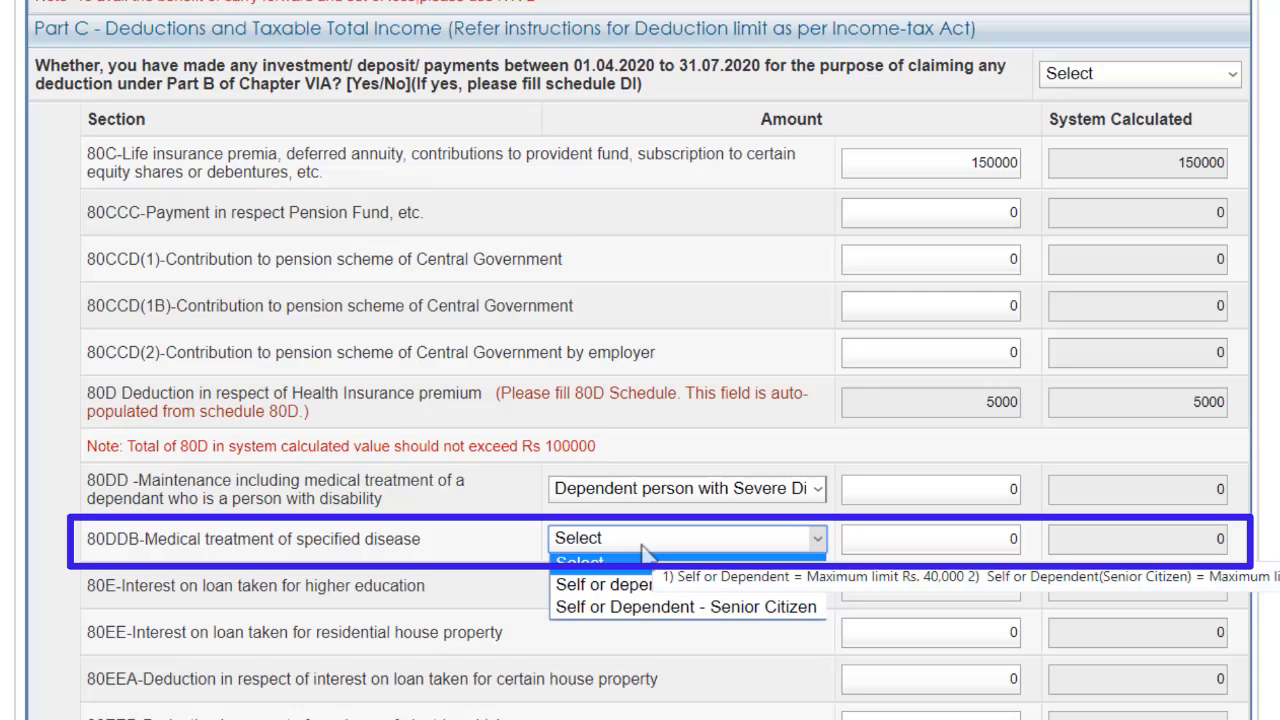
{"action": "left_click", "coordinate": [642, 545]}
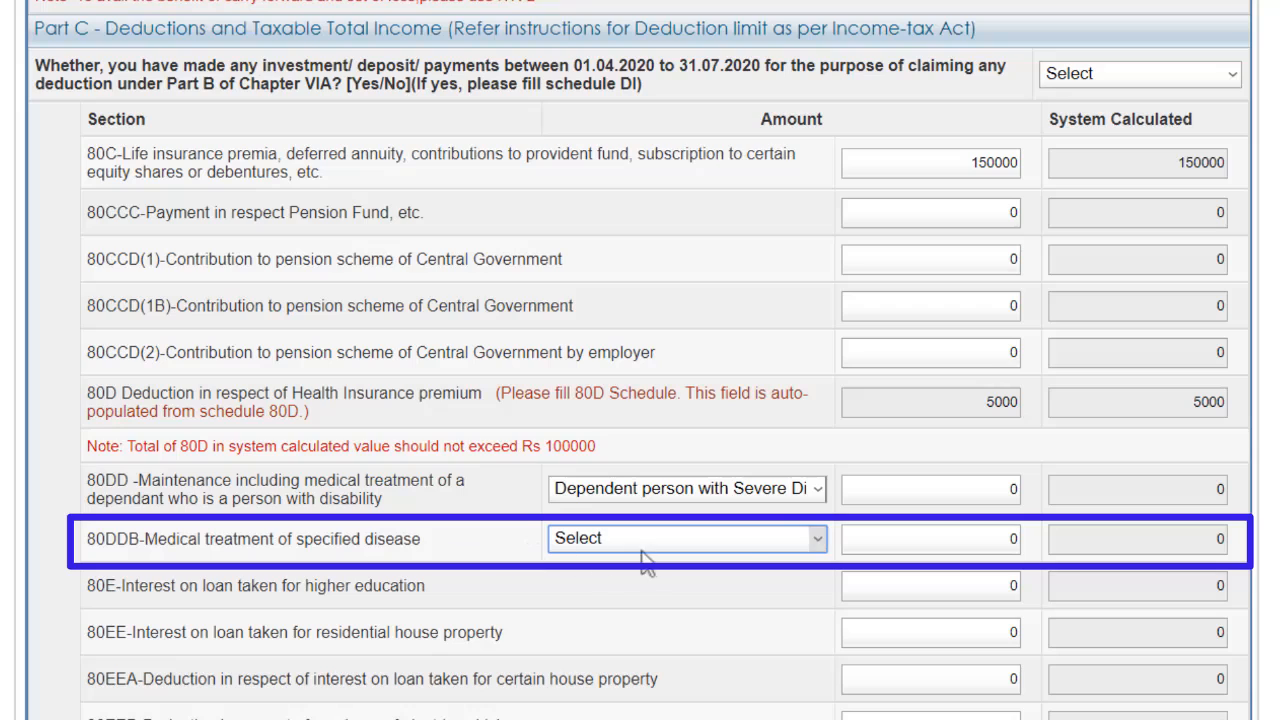
{"action": "mouse_move", "coordinate": [742, 555]}
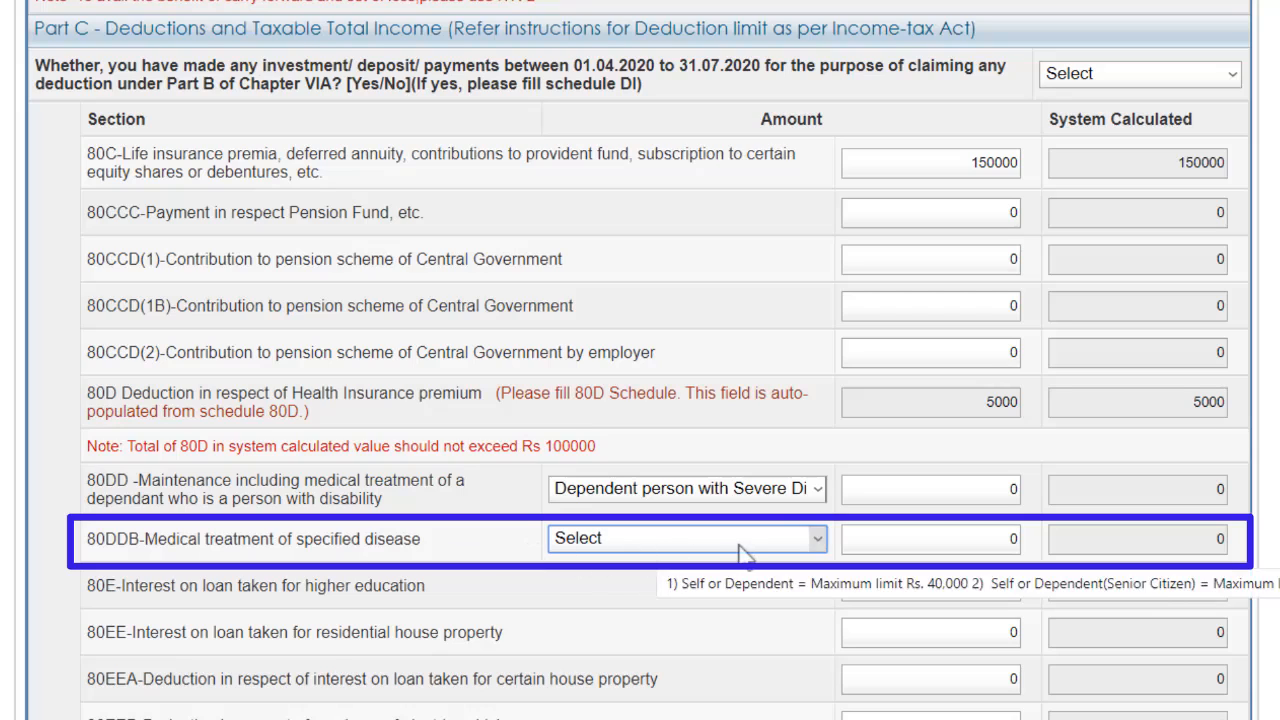
{"action": "left_click", "coordinate": [742, 540]}
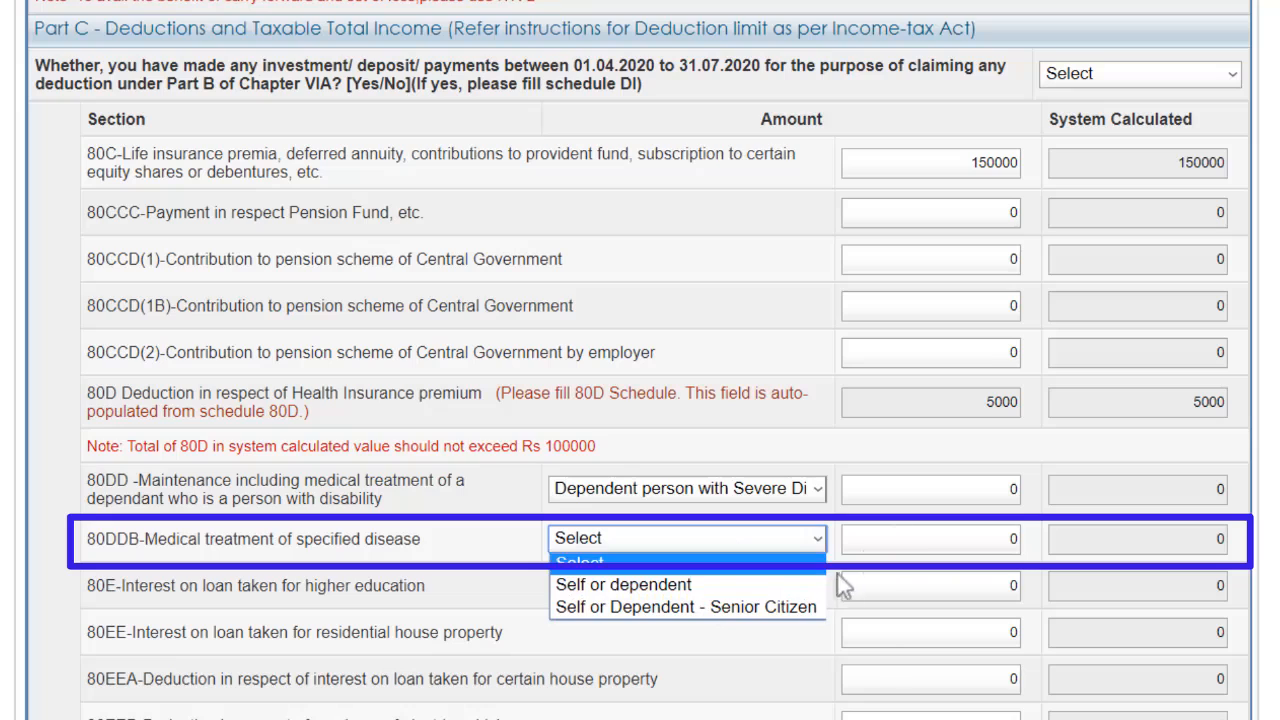
{"action": "left_click", "coordinate": [790, 607]}
{"action": "left_click", "coordinate": [908, 545]}
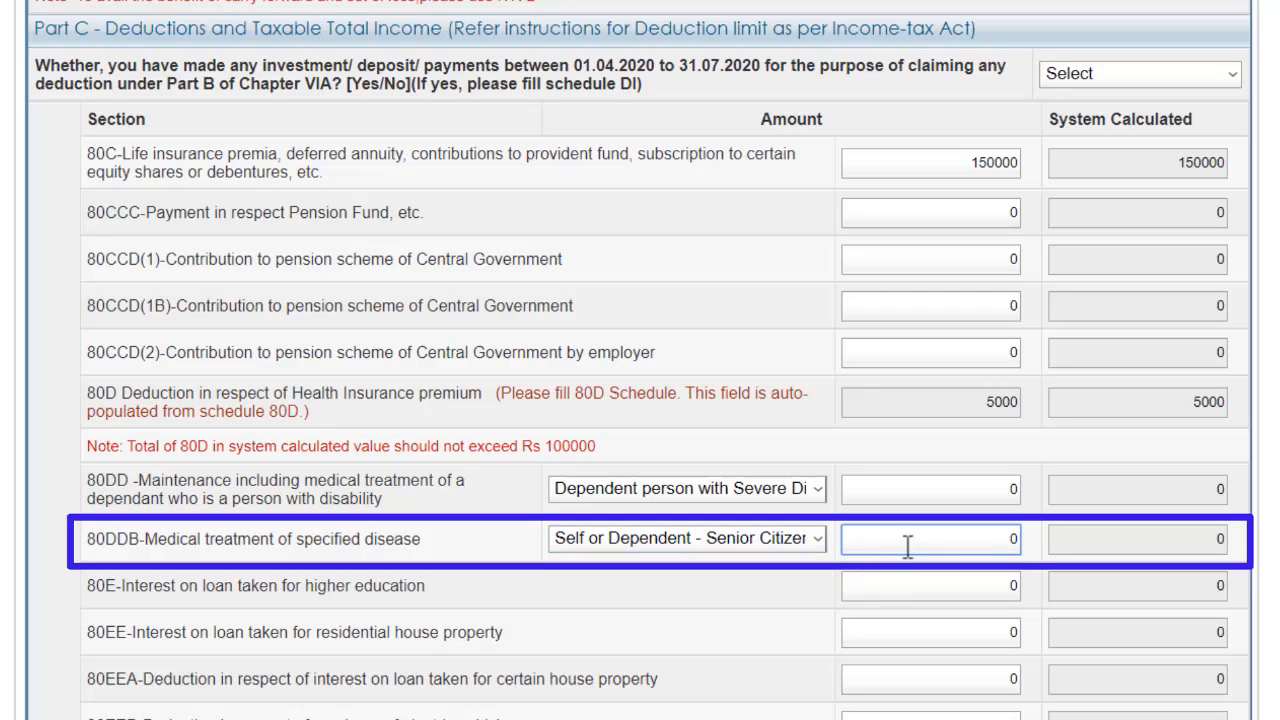
{"action": "type", "text": "95142"}
{"action": "left_click", "coordinate": [972, 586]}
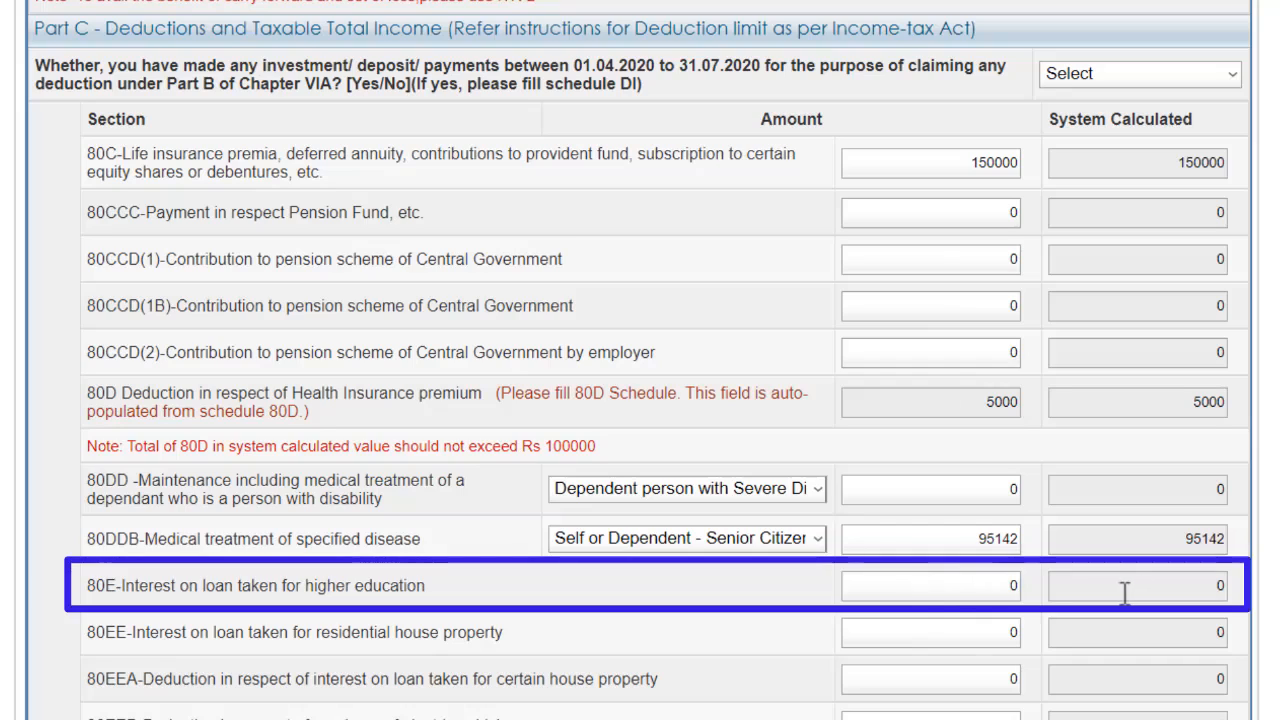
Enter 900000 as the 80E deduction for interest on a loan taken for higher education
{"action": "left_click", "coordinate": [934, 592]}
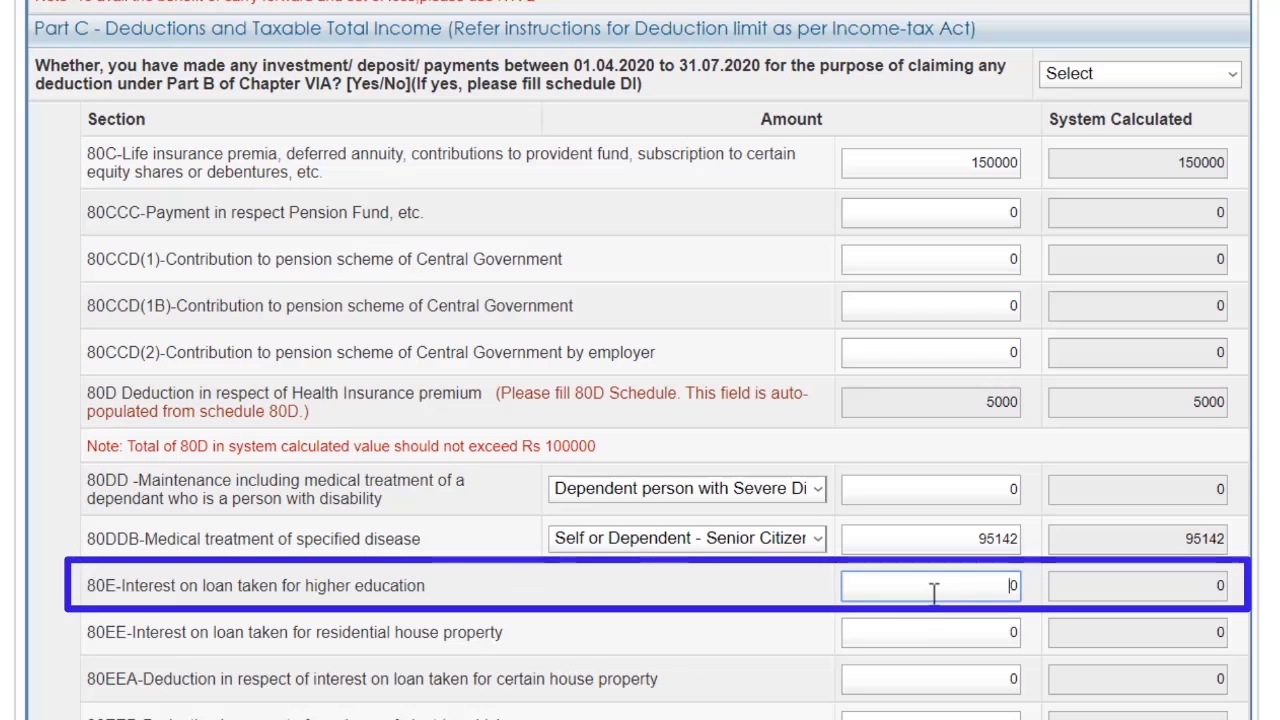
{"action": "type", "text": "9"}
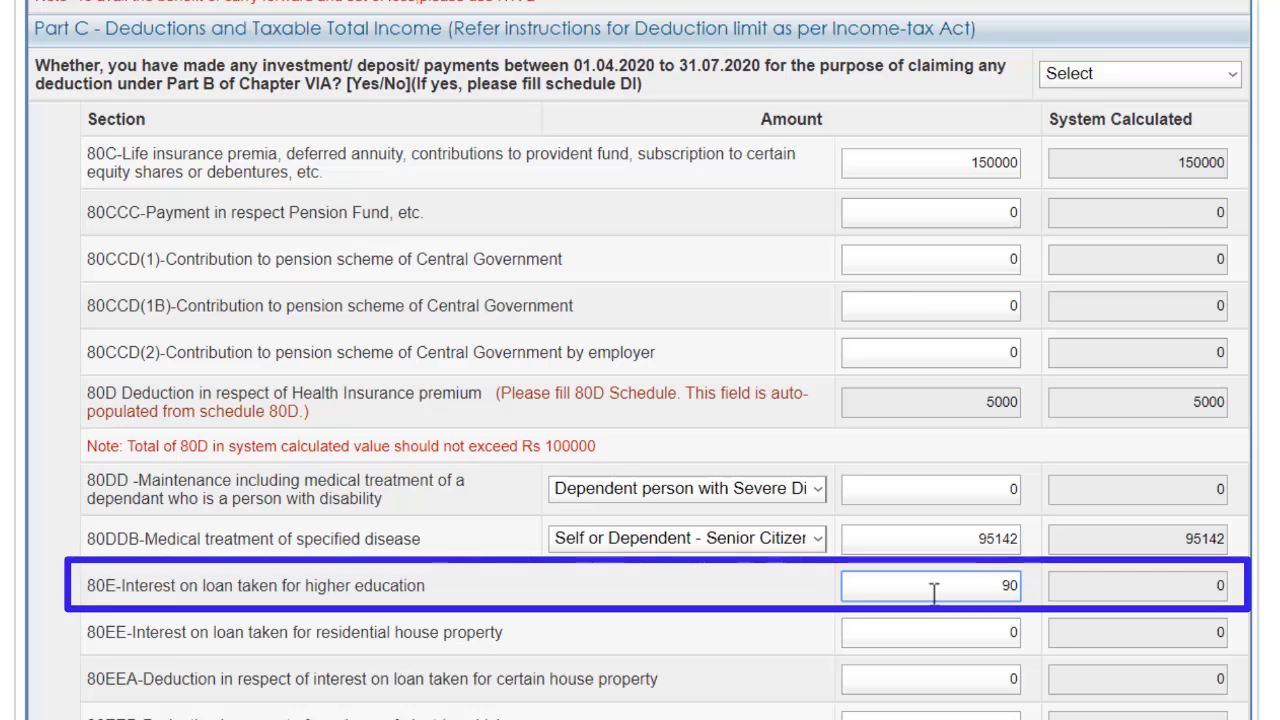
{"action": "type", "text": "0000"}
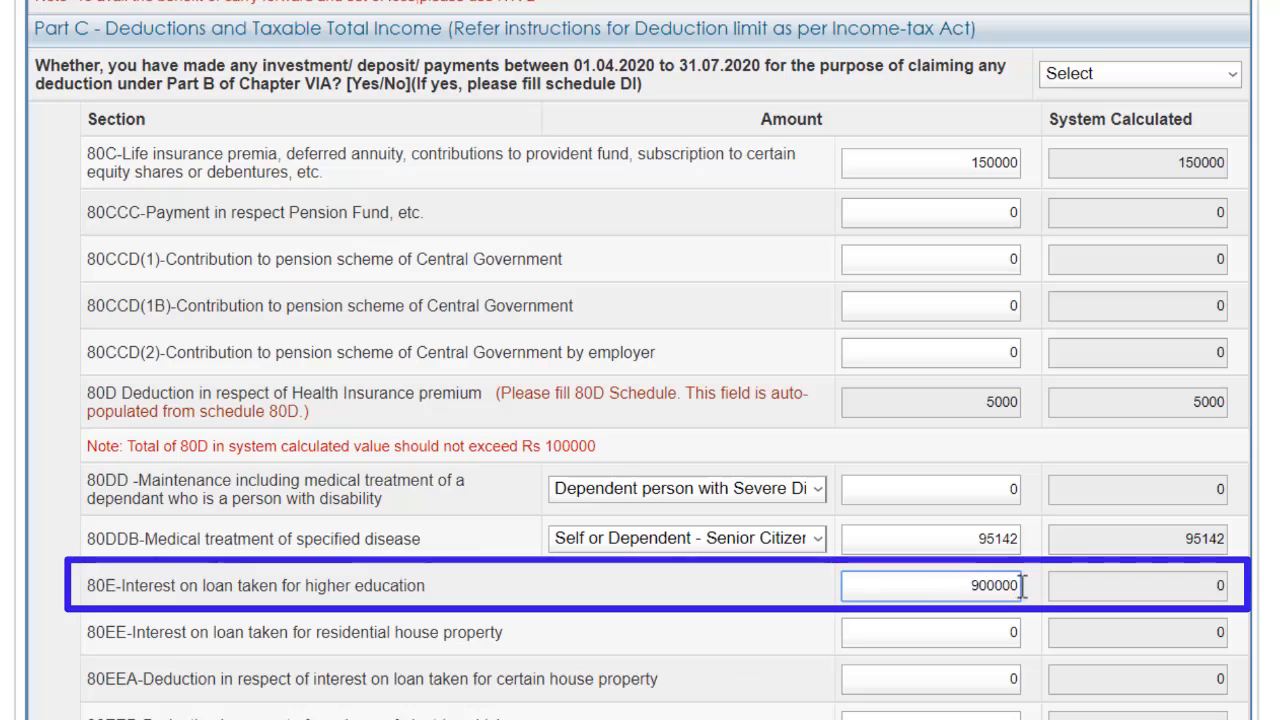
{"action": "left_click", "coordinate": [1030, 590]}
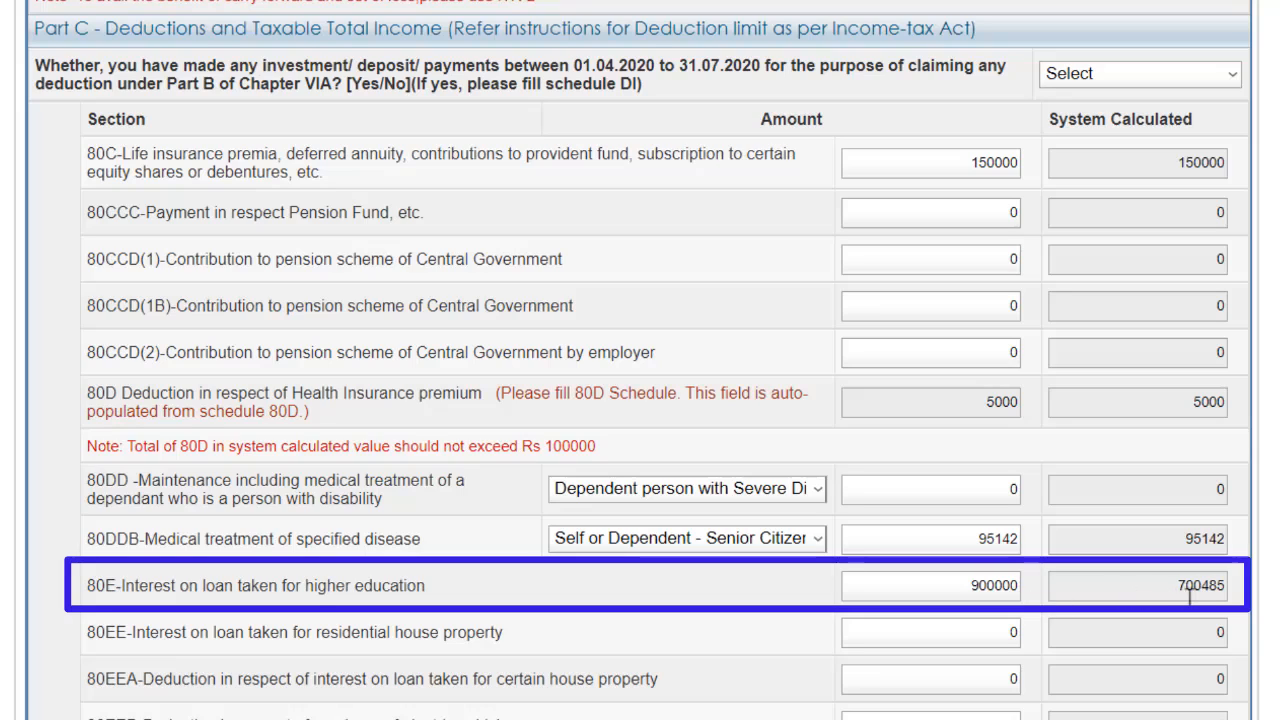
Clear the amount entered for the 80E education loan interest deduction
{"action": "left_click", "coordinate": [972, 590]}
{"action": "left_click_drag", "start_coordinate": [972, 590], "coordinate": [1027, 604]}
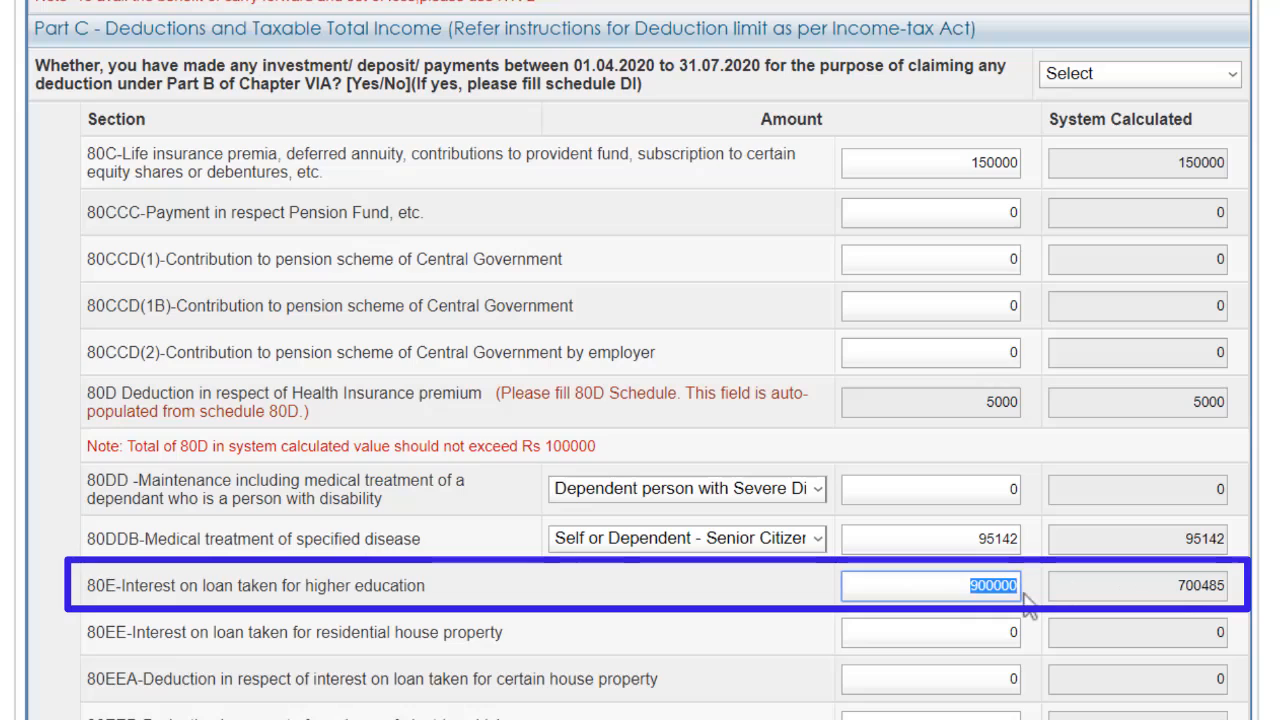
{"action": "key", "text": "BackSpace"}
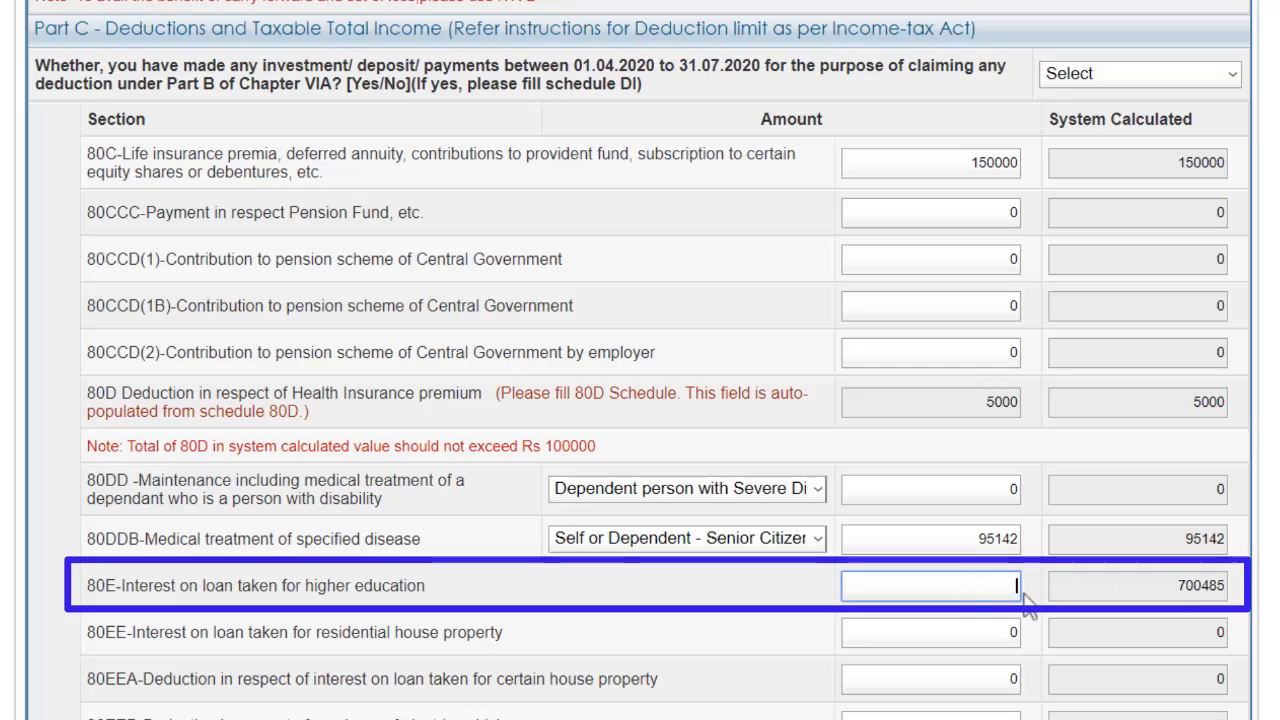
{"action": "left_click", "coordinate": [973, 645]}
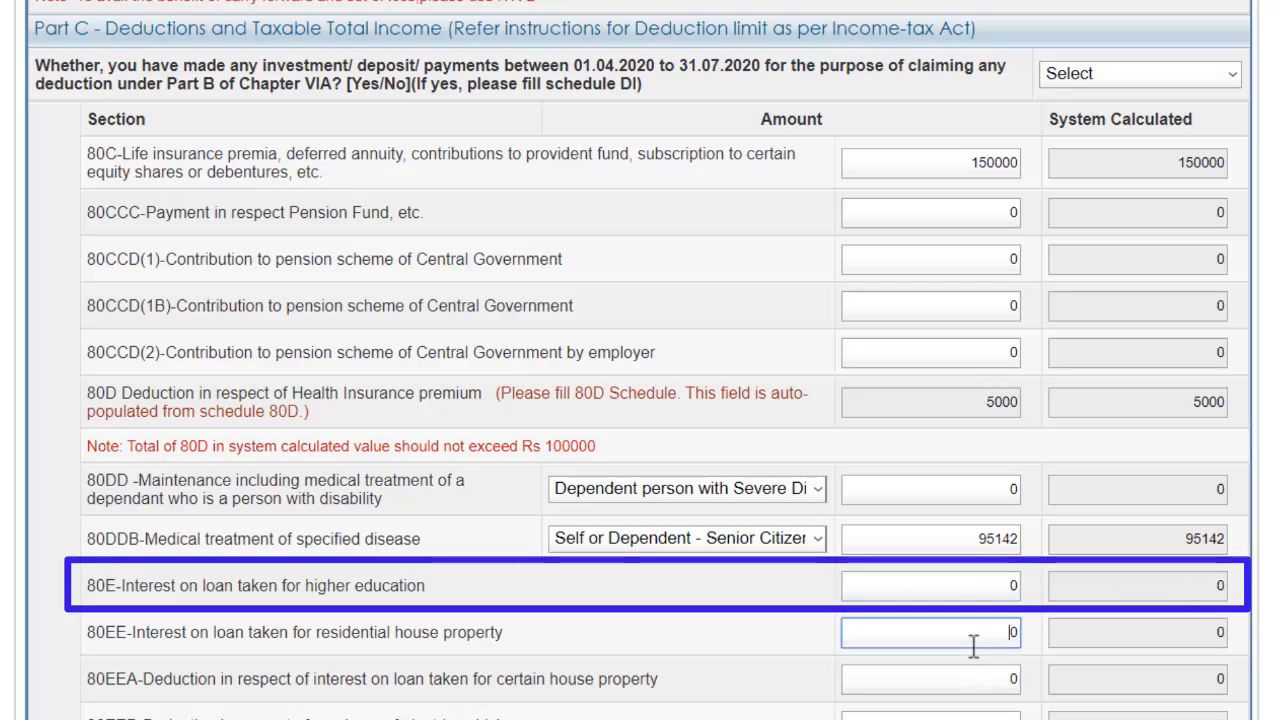
{"action": "left_click", "coordinate": [979, 590]}
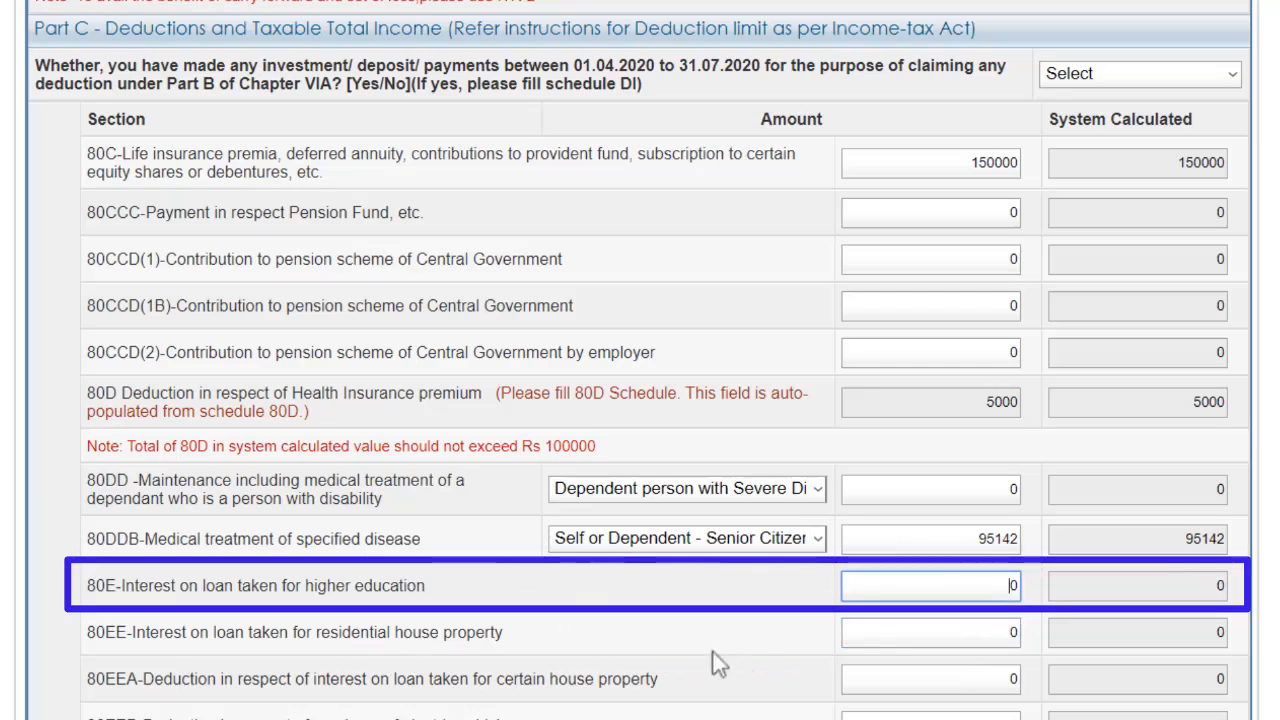
Enter 50000 as the 80EE deduction for interest on a loan taken for residential house property
{"action": "left_click", "coordinate": [884, 640]}
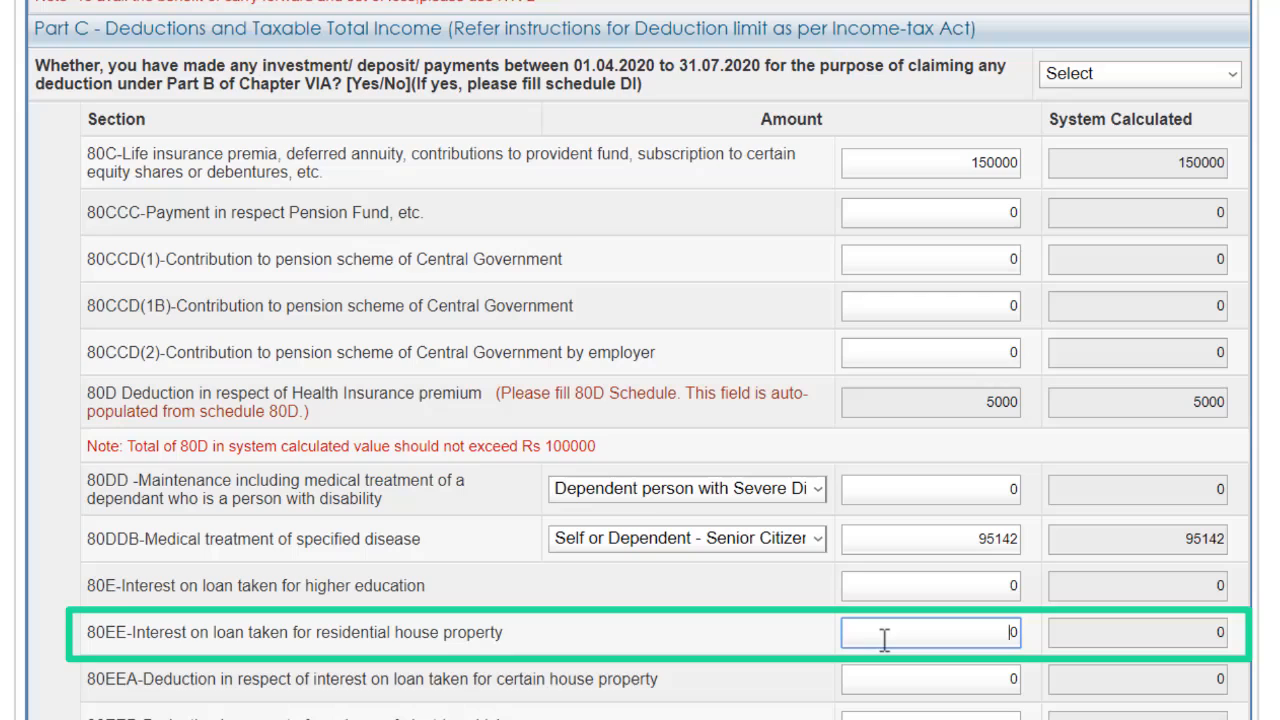
{"action": "type", "text": "50000"}
{"action": "left_click", "coordinate": [911, 677]}
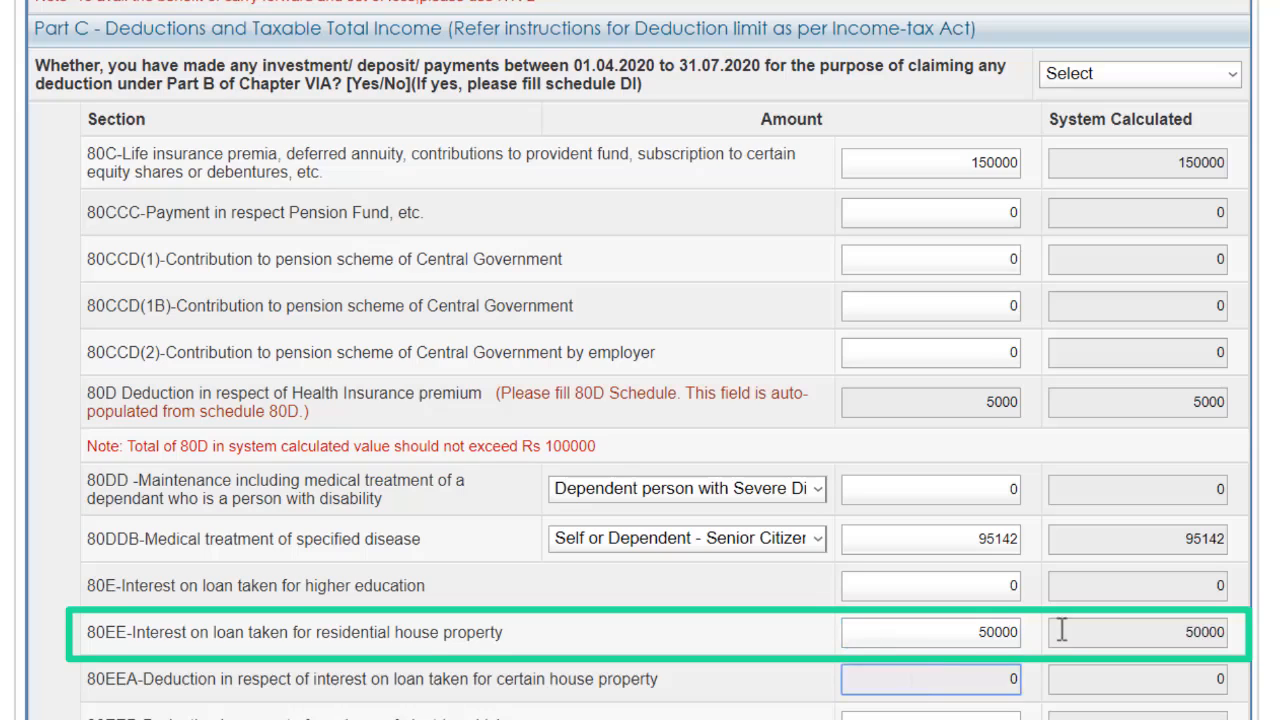
Clear the amount entered for the 80EE house property loan interest deduction
{"action": "left_click", "coordinate": [988, 631]}
{"action": "double_click", "coordinate": [1000, 631]}
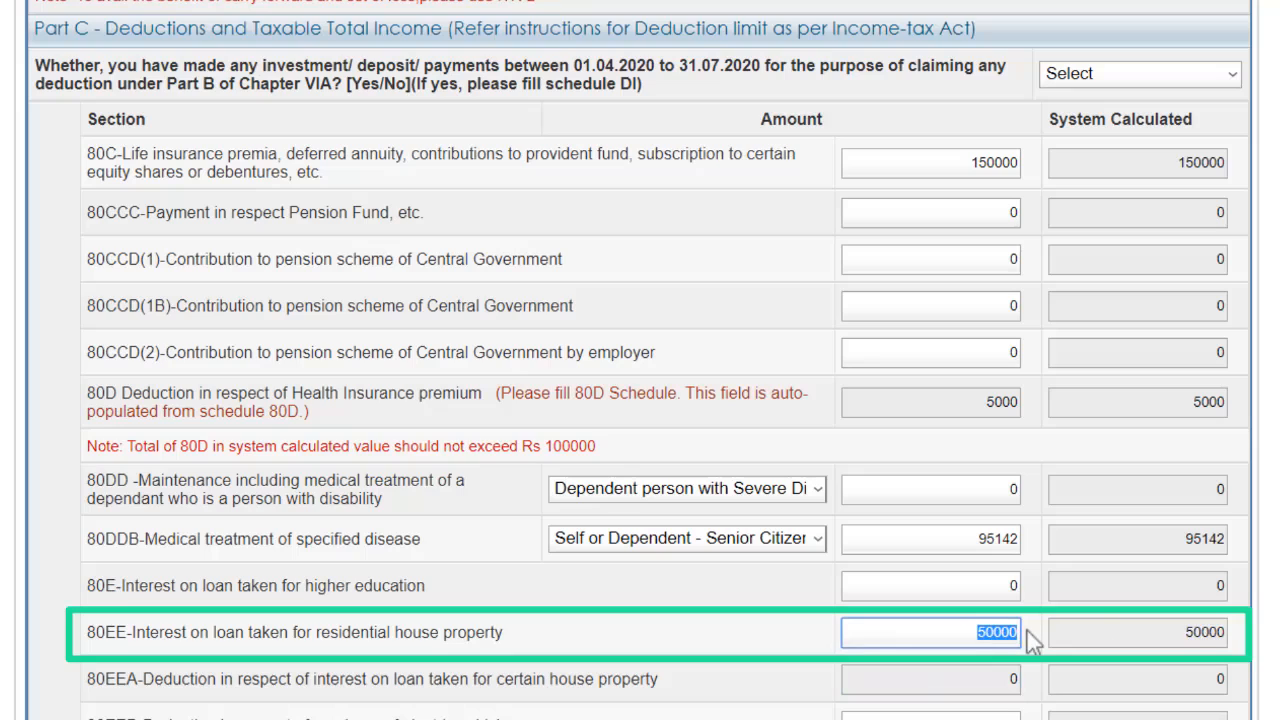
{"action": "key", "text": "BackSpace"}
{"action": "left_click", "coordinate": [981, 686]}
{"action": "left_click", "coordinate": [983, 632]}
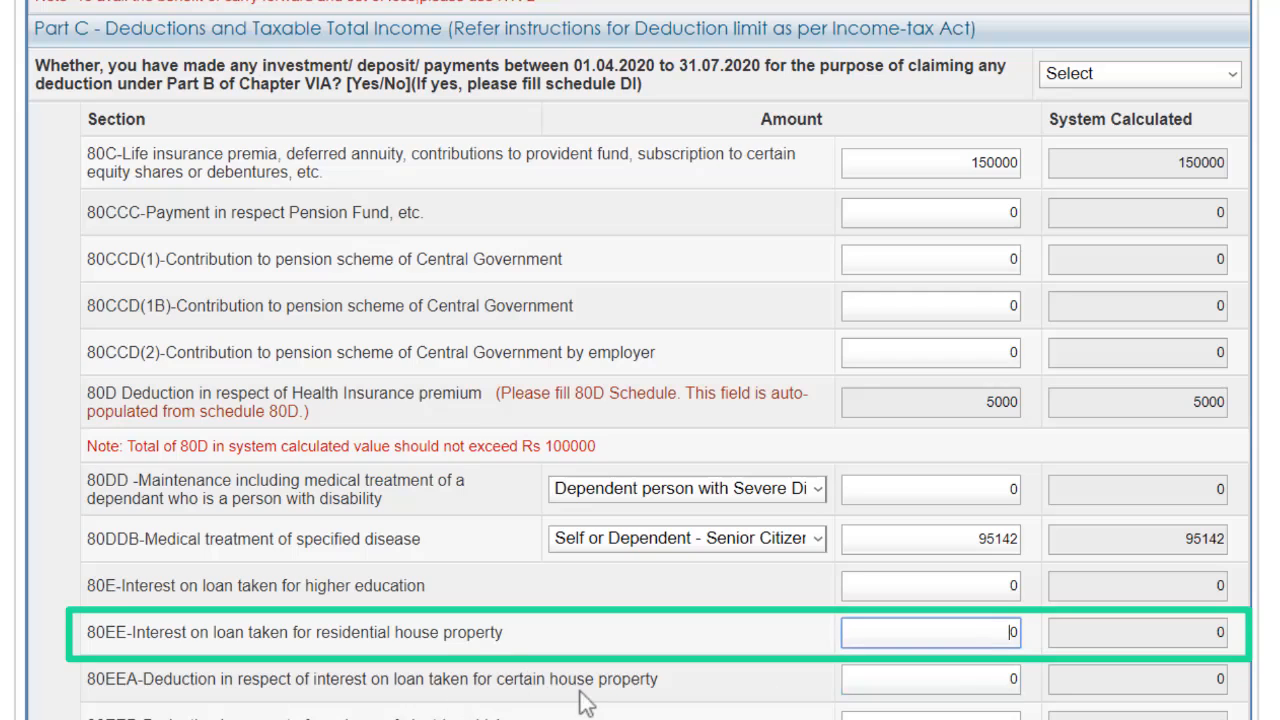
Enter 50000 again as the 80EE deduction and check whether the 80EEA amount can still be filled in
{"action": "left_click", "coordinate": [906, 688]}
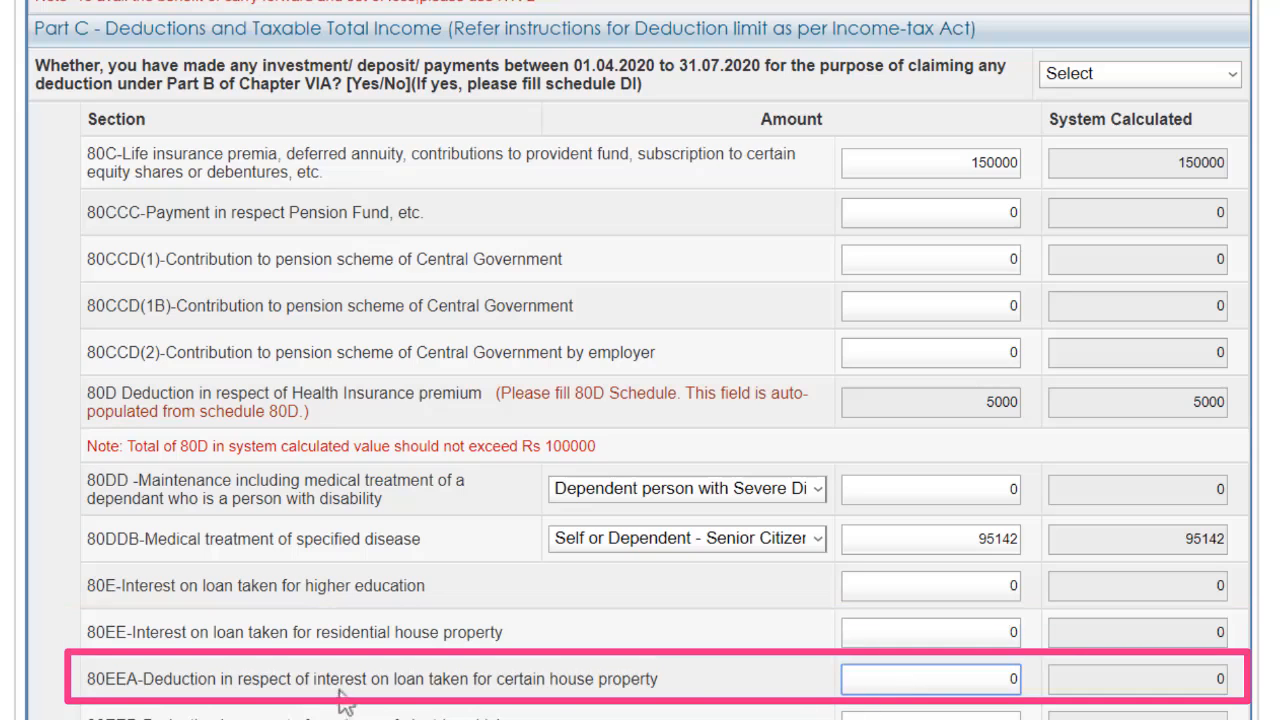
{"action": "left_click", "coordinate": [700, 688]}
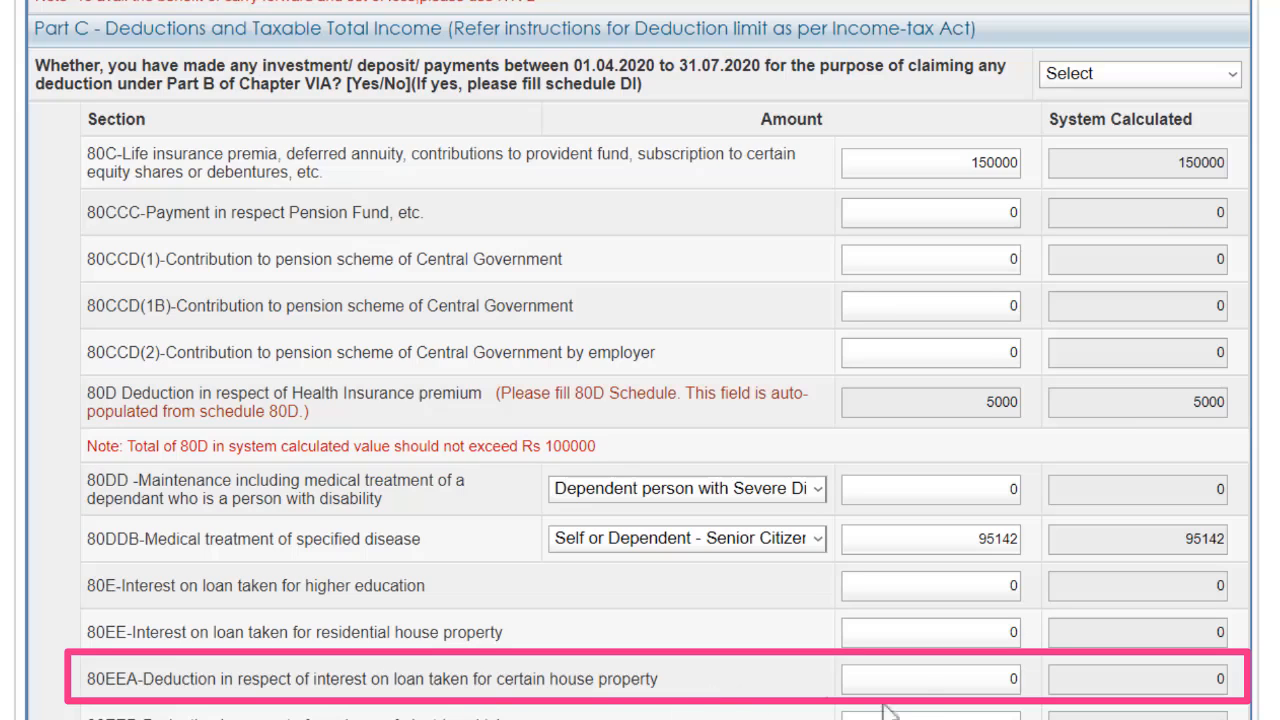
{"action": "left_click", "coordinate": [922, 677]}
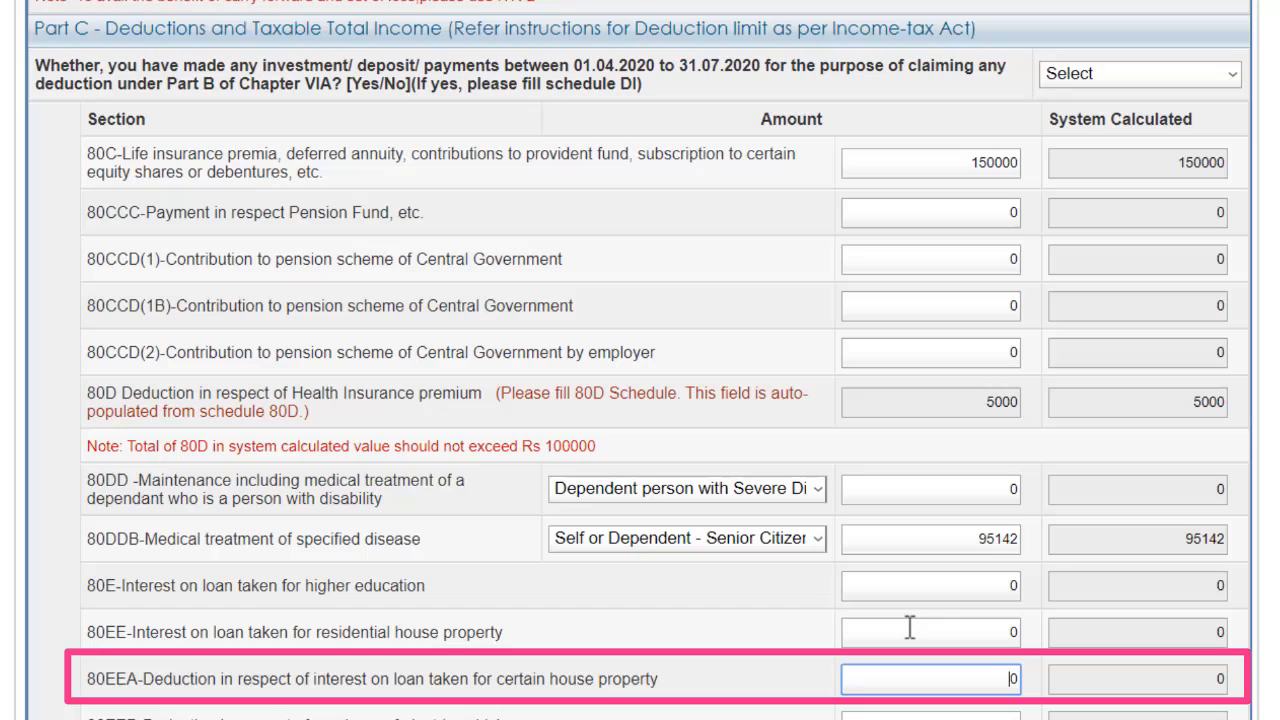
{"action": "left_click", "coordinate": [931, 626]}
{"action": "type", "text": "500"}
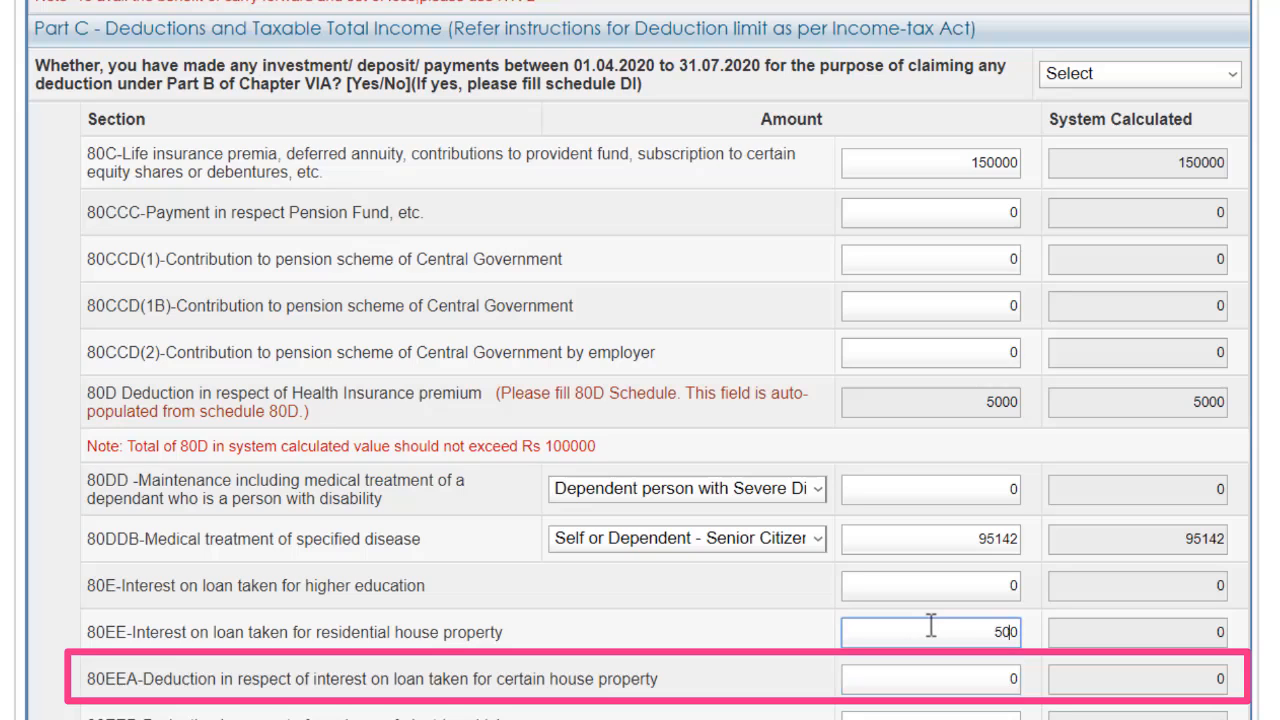
{"action": "type", "text": "0"}
{"action": "left_click", "coordinate": [952, 690]}
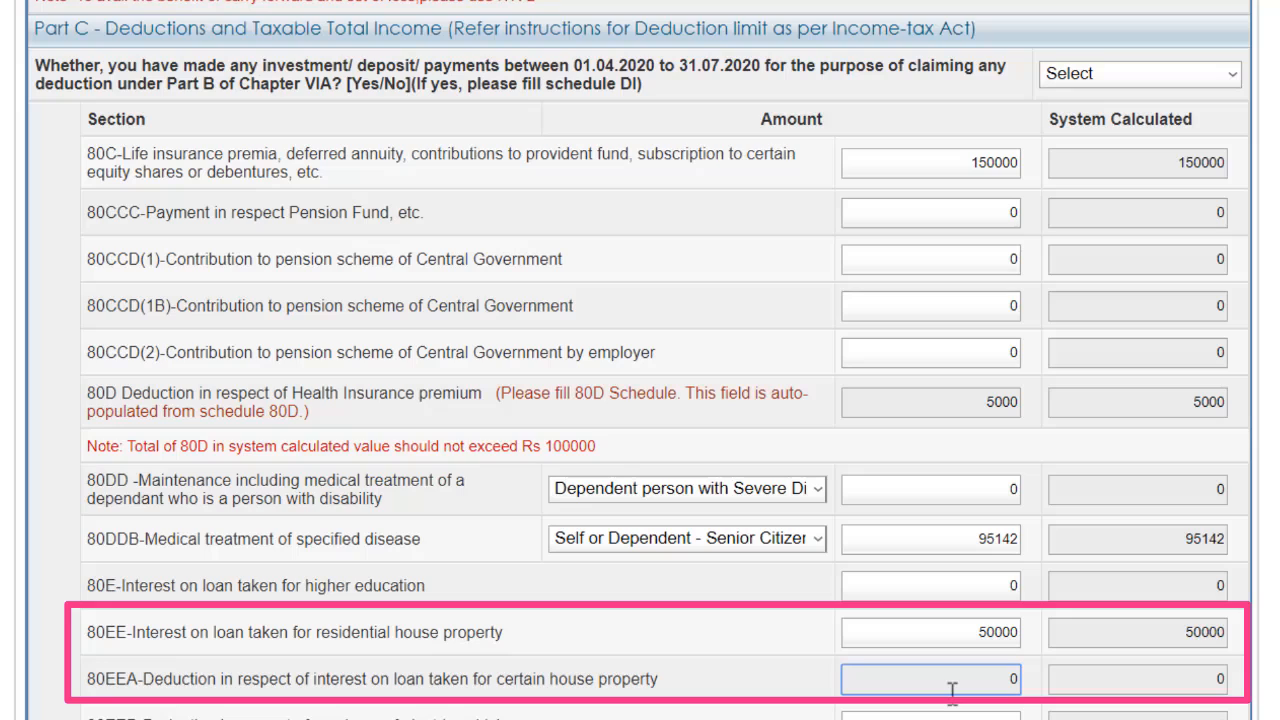
Remove the 80EE amount and make the 80EEA amount ready for entry
{"action": "left_click", "coordinate": [955, 634]}
{"action": "key", "text": "BackSpace"}
{"action": "key", "text": "BackSpace"}
{"action": "key", "text": "BackSpace"}
{"action": "key", "text": "BackSpace"}
{"action": "key", "text": "BackSpace"}
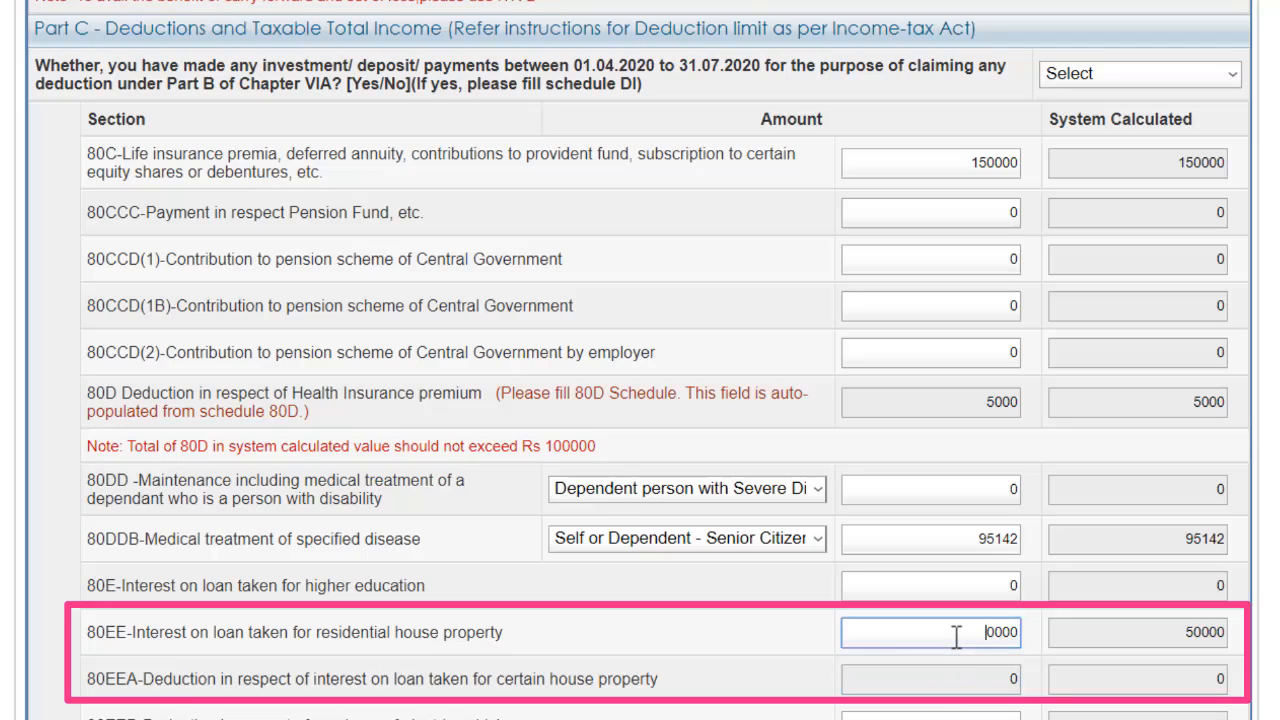
{"action": "left_click", "coordinate": [956, 686]}
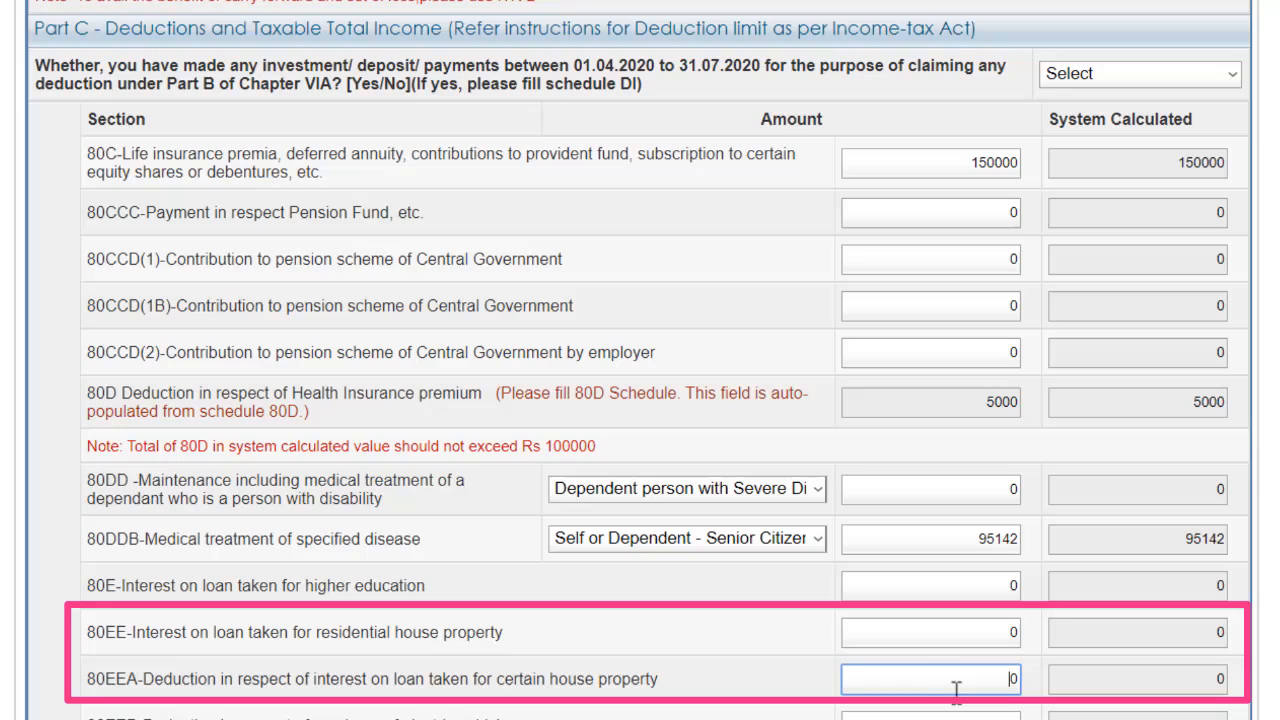
Enter 50000 as the 80EEA deduction for interest on a loan taken for certain house property
{"action": "left_click", "coordinate": [934, 637]}
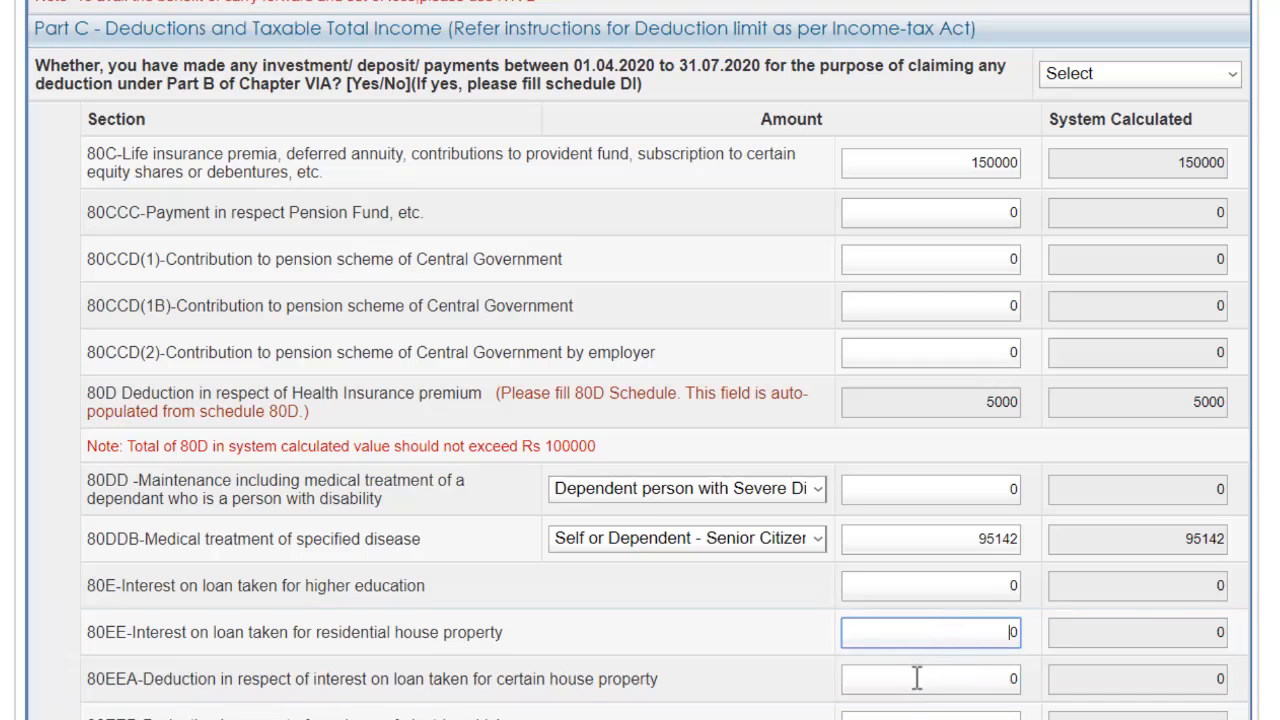
{"action": "scroll", "coordinate": [967, 223], "scroll_direction": "down", "scroll_amount": 5}
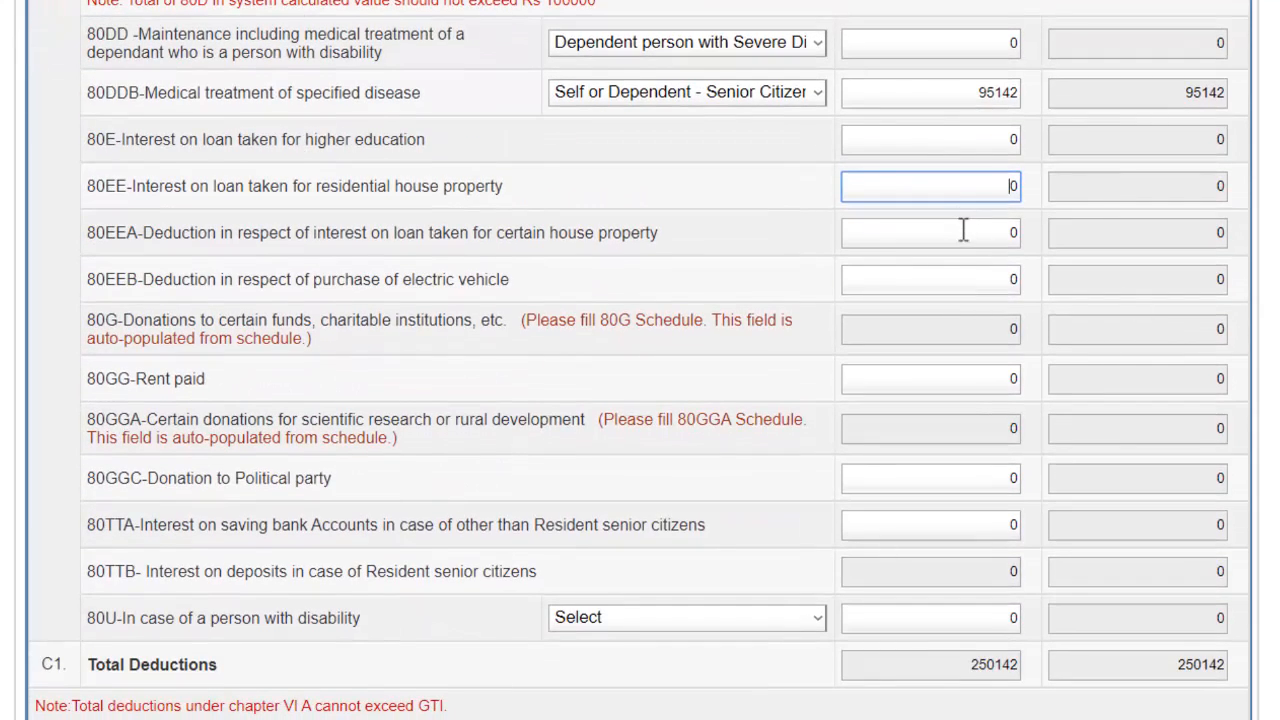
{"action": "left_click", "coordinate": [964, 231]}
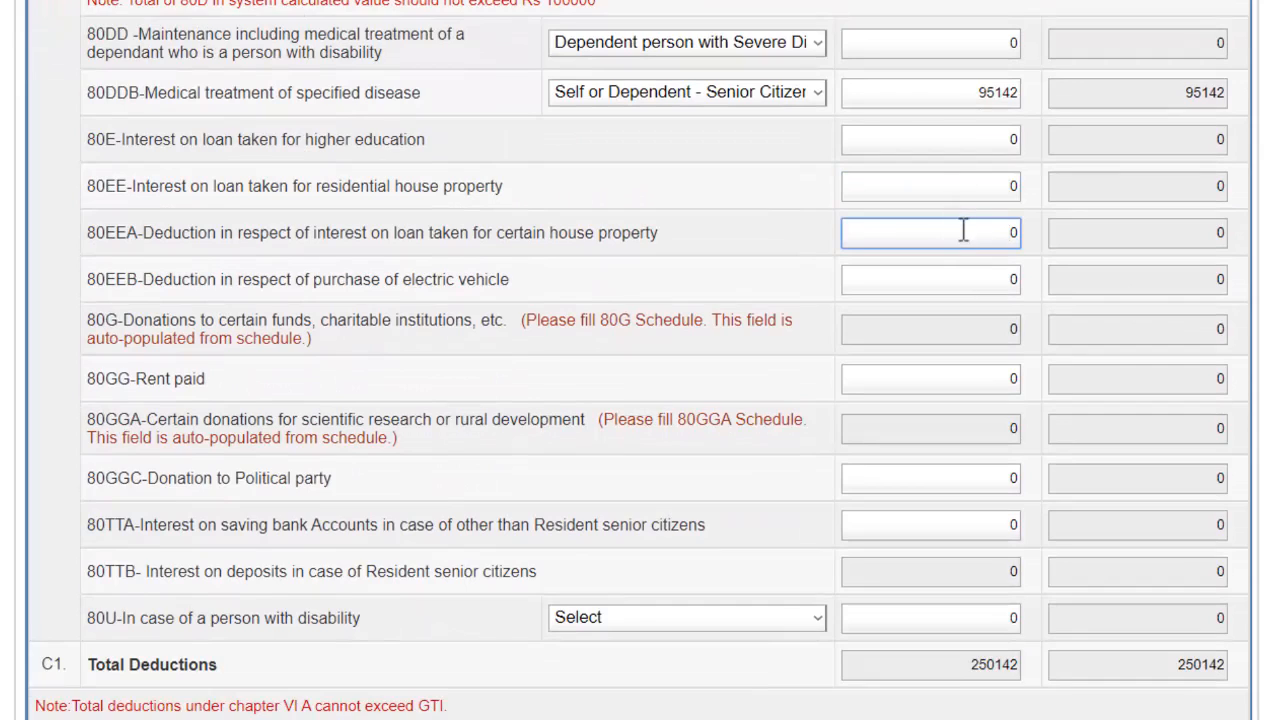
{"action": "type", "text": "50000"}
{"action": "left_click", "coordinate": [1066, 231]}
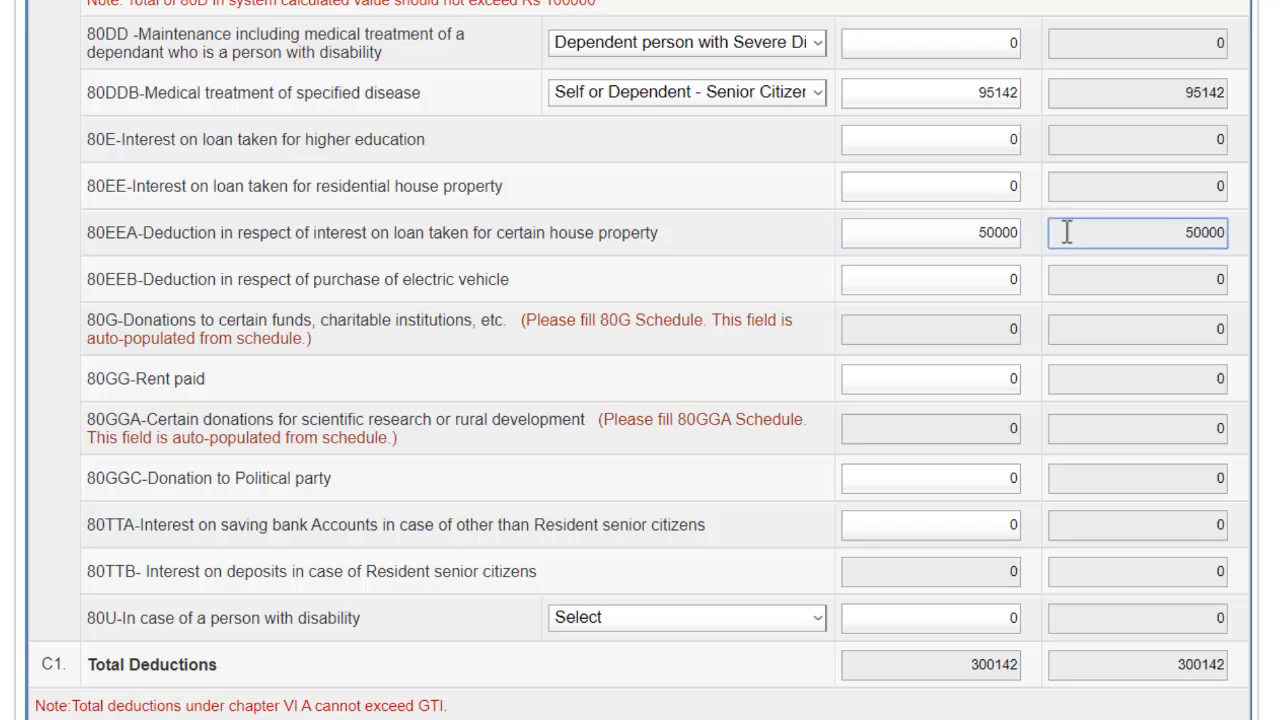
Enter 50000 as the 80EE deduction while 80EEA is filled, and check the effect on the 80EEA amount
{"action": "left_click", "coordinate": [994, 194]}
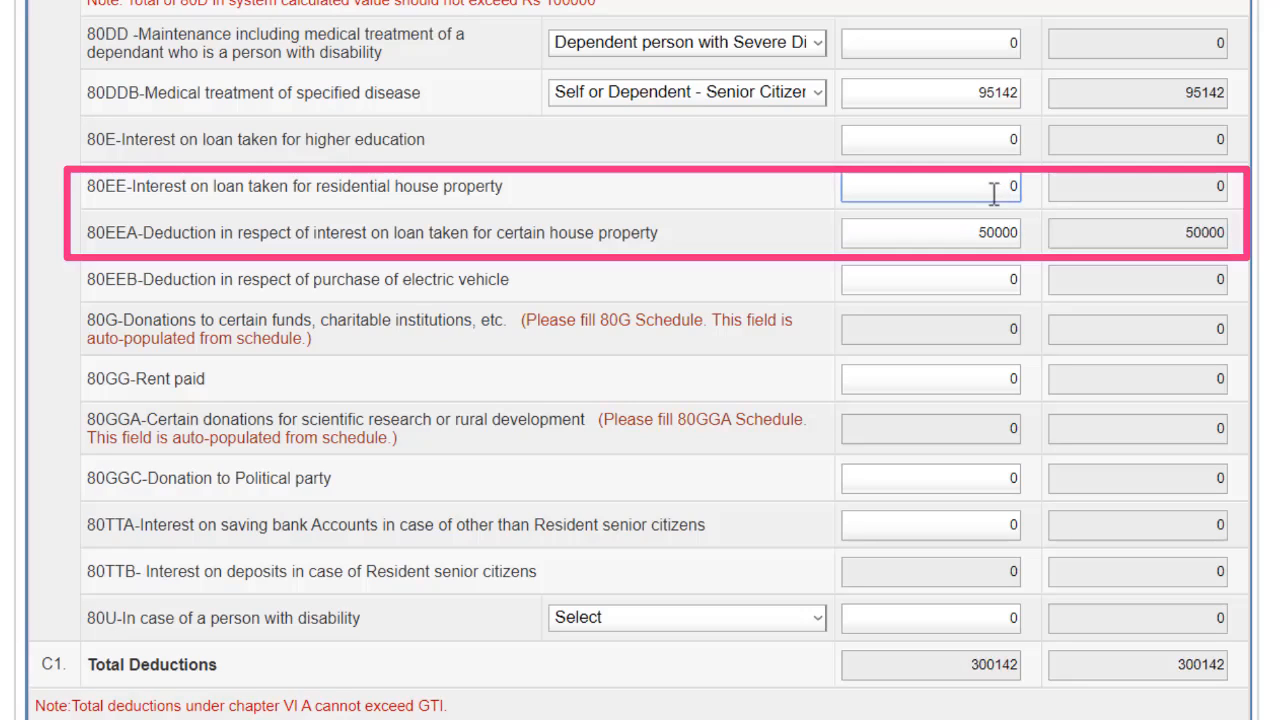
{"action": "type", "text": "50000"}
{"action": "left_click", "coordinate": [960, 238]}
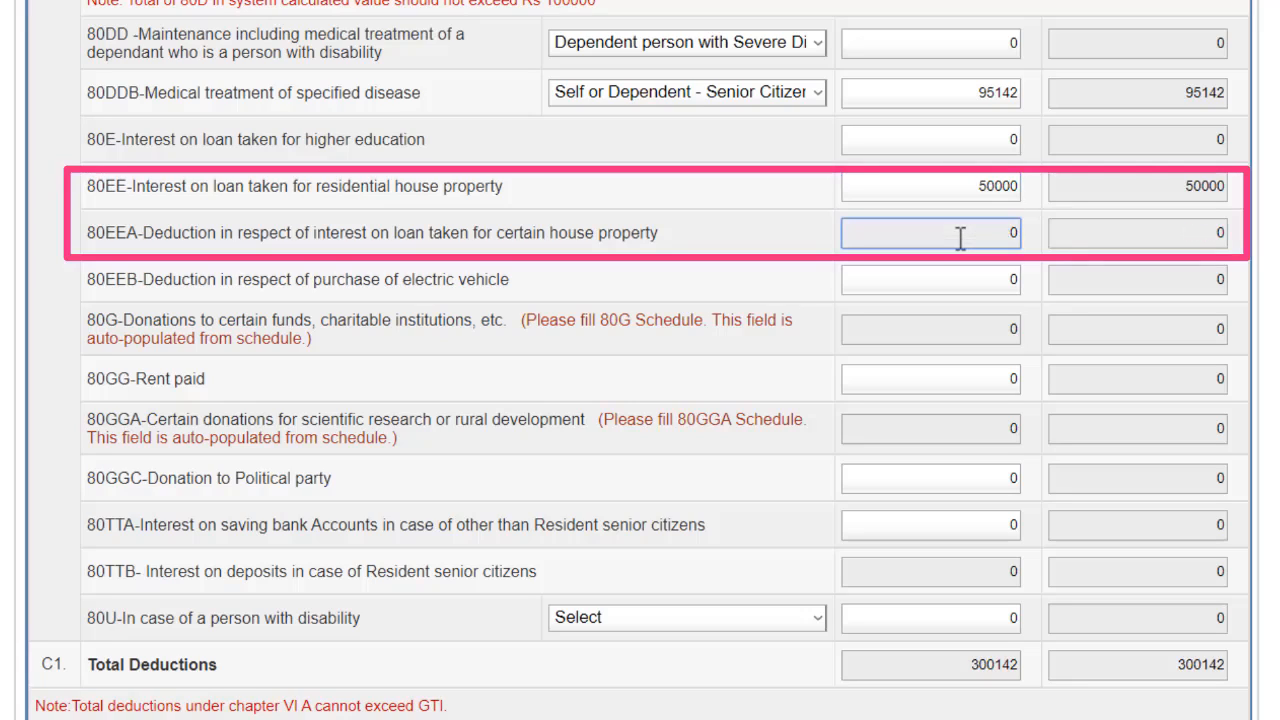
Clear the 80EE deduction amount for interest on a residential house property loan
{"action": "left_click", "coordinate": [978, 189]}
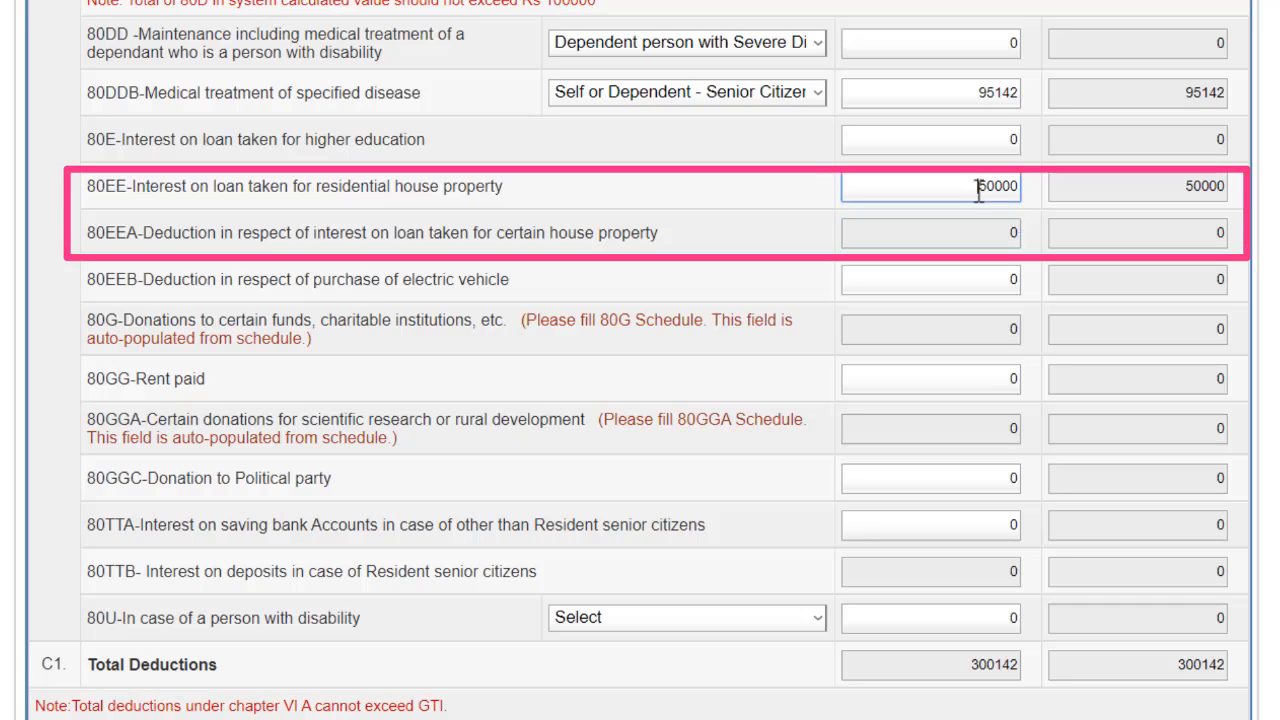
{"action": "key", "text": "Delete"}
{"action": "key", "text": "Delete"}
{"action": "key", "text": "Delete"}
{"action": "key", "text": "Delete"}
{"action": "key", "text": "Delete"}
{"action": "left_click", "coordinate": [946, 277]}
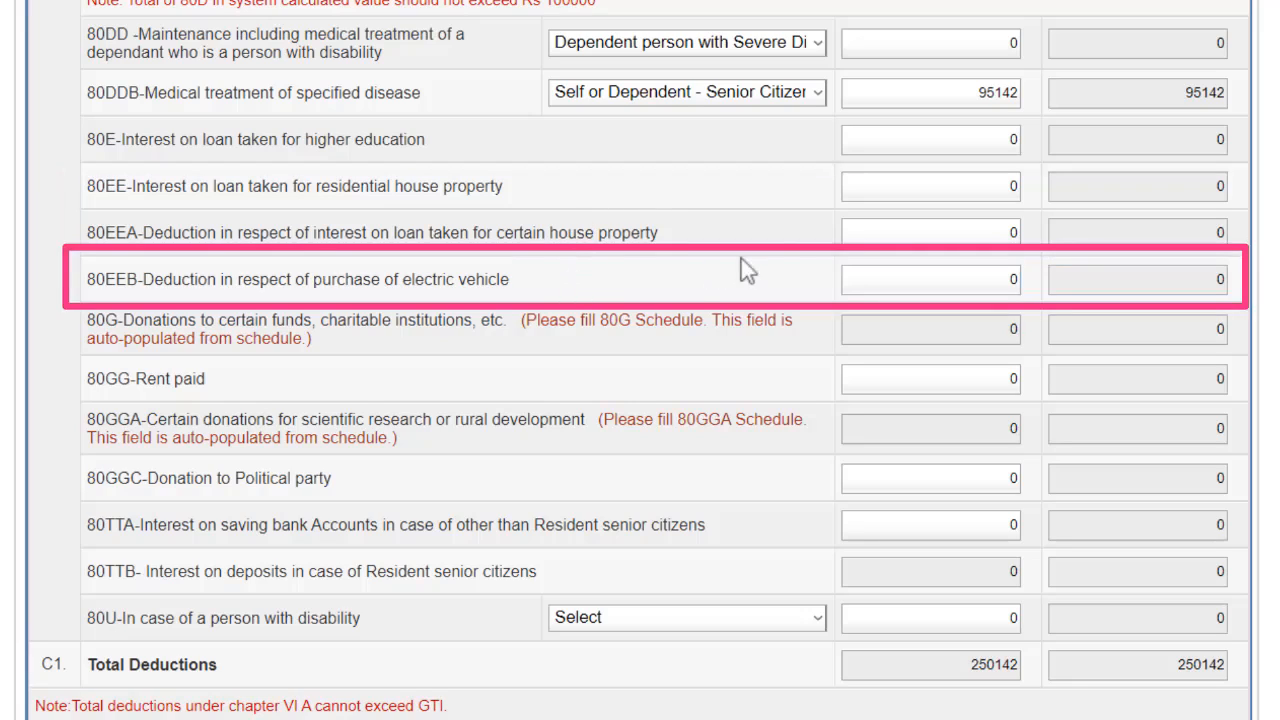
Enter 450000 as the 80EEB deduction for the purchase of an electric vehicle
{"action": "left_click", "coordinate": [888, 284]}
{"action": "type", "text": "4500"}
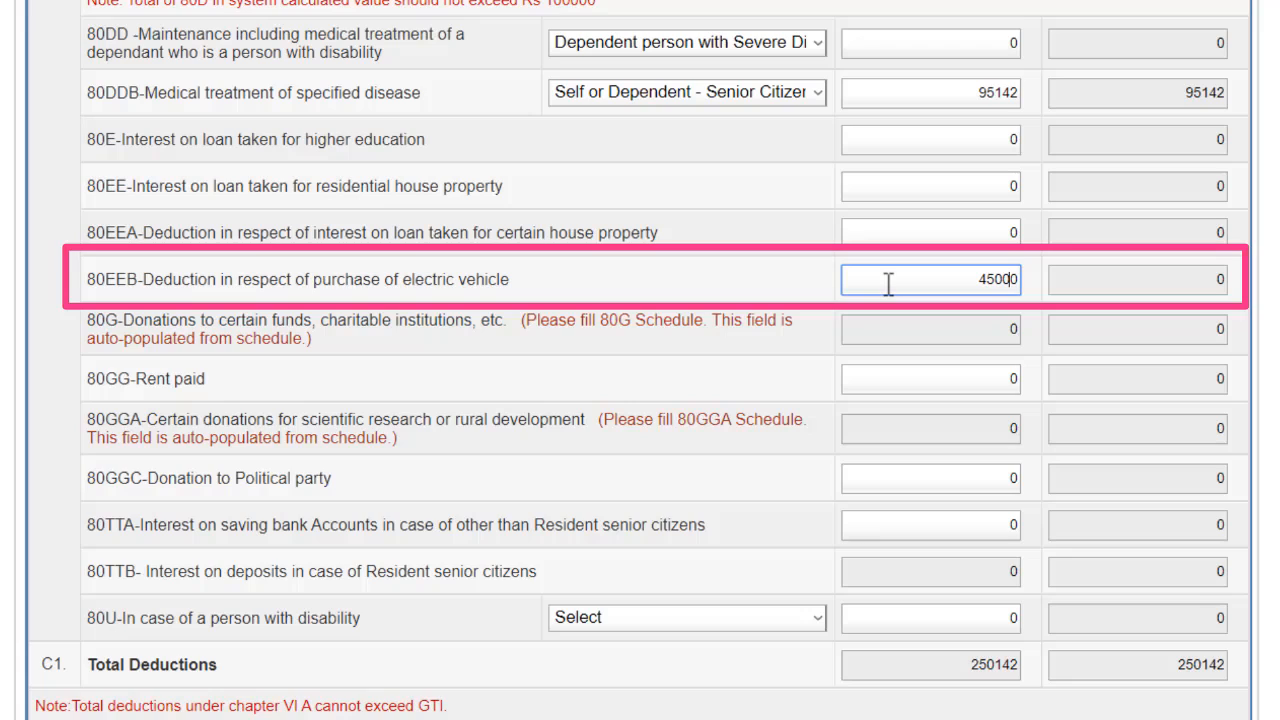
{"action": "type", "text": "0"}
{"action": "left_click", "coordinate": [926, 334]}
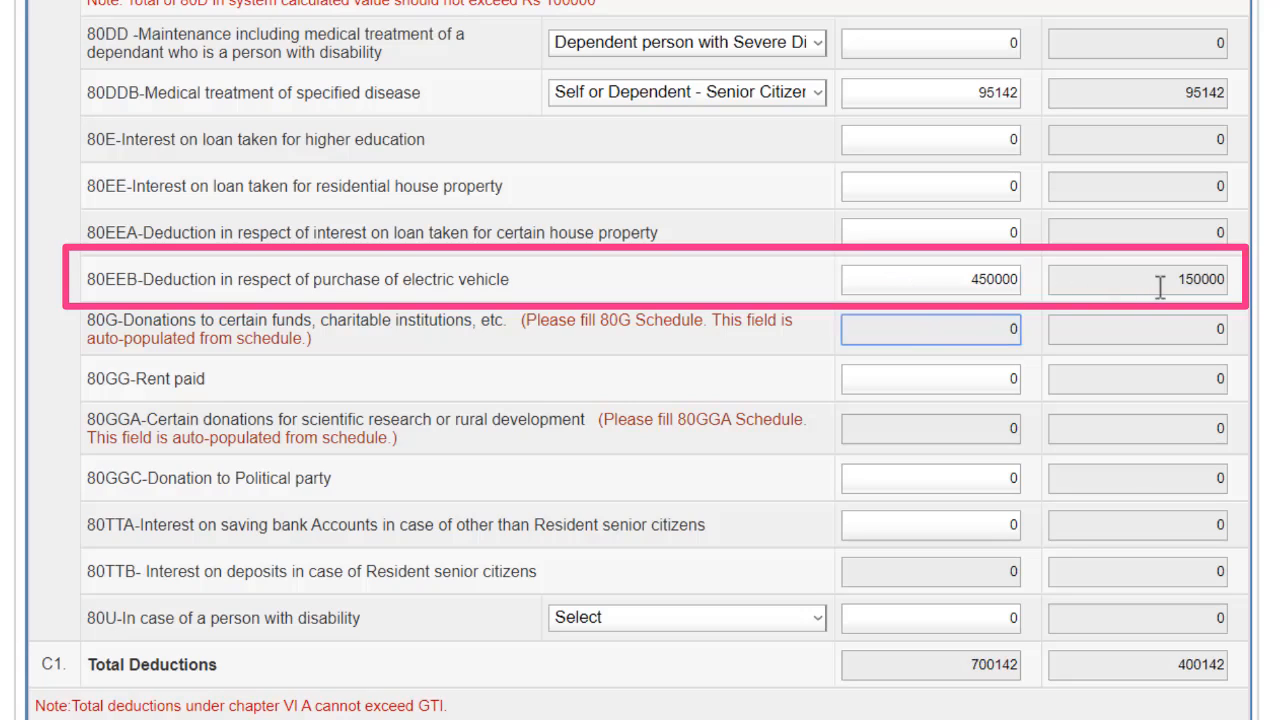
Clear the 80EEB electric vehicle deduction amount
{"action": "left_click", "coordinate": [976, 286]}
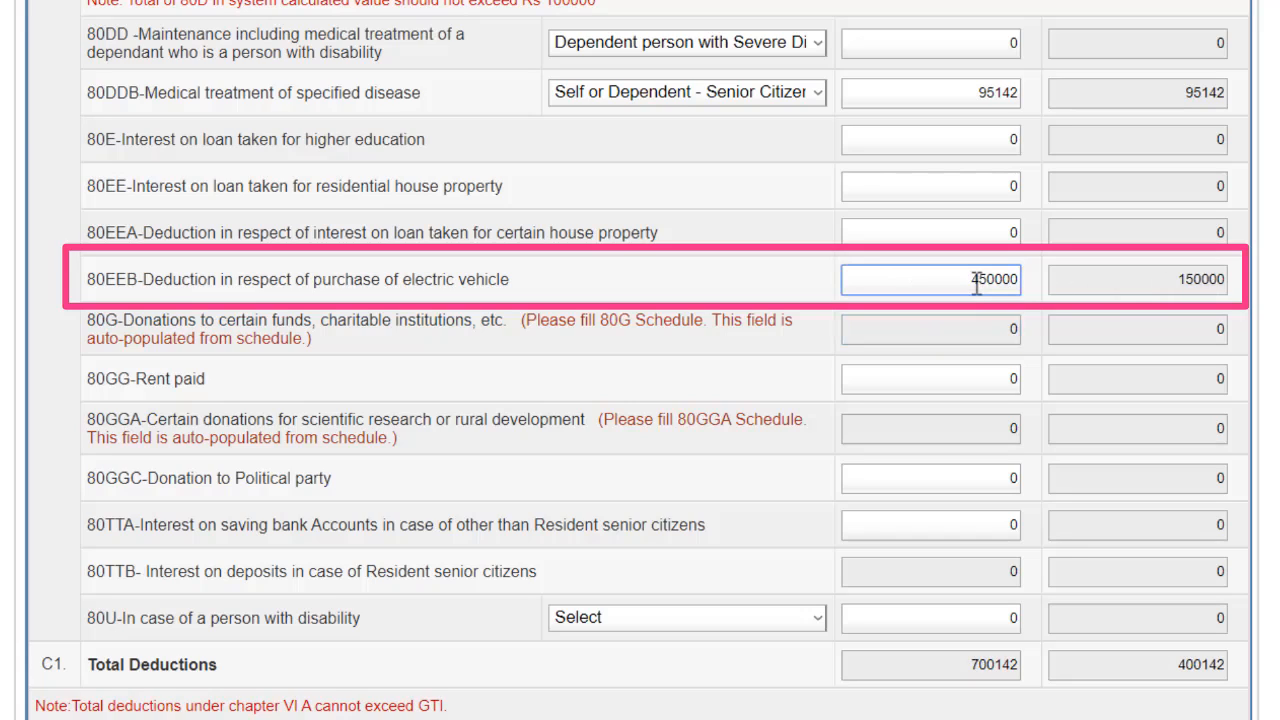
{"action": "key", "text": "Delete"}
{"action": "key", "text": "Delete"}
{"action": "key", "text": "Delete"}
{"action": "key", "text": "Delete"}
{"action": "key", "text": "Delete"}
{"action": "key", "text": "Delete"}
{"action": "left_click", "coordinate": [944, 329]}
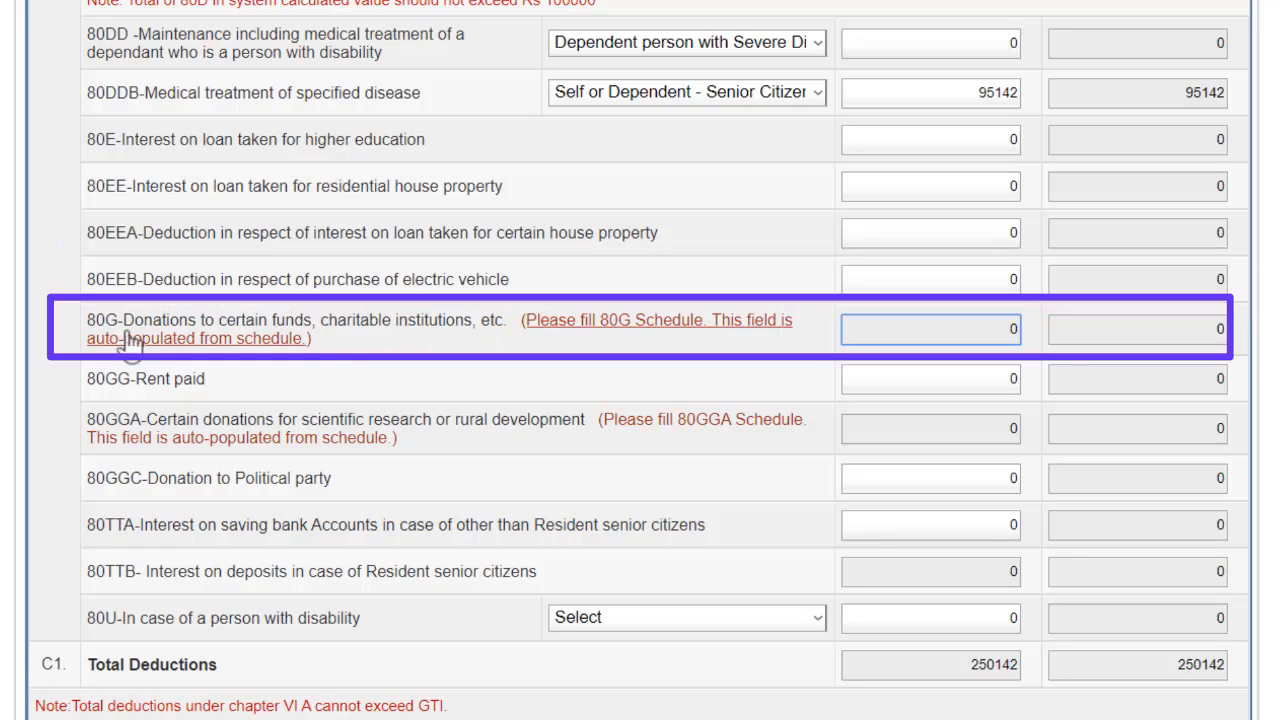
Open Schedule 80G from the 80G donations deduction and examine its donation categories and the details each one requires
{"action": "left_click", "coordinate": [659, 324]}
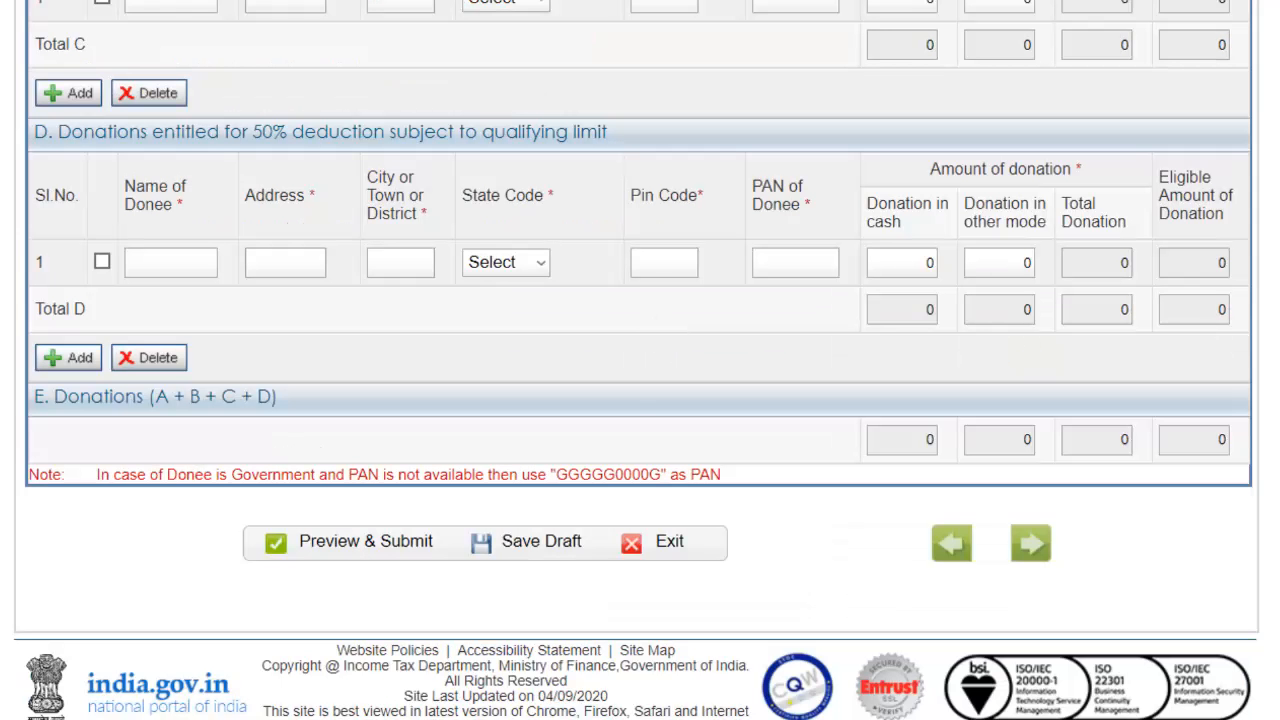
{"action": "scroll", "coordinate": [706, 33], "scroll_direction": "up", "scroll_amount": 8}
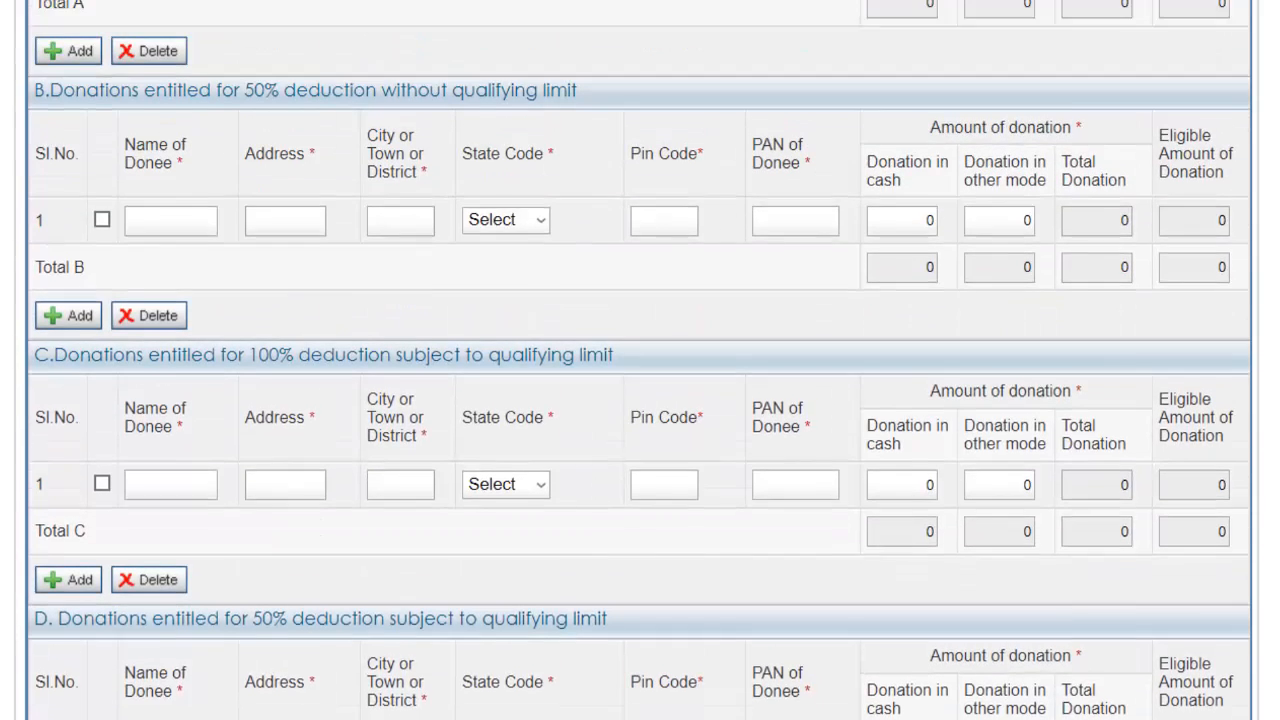
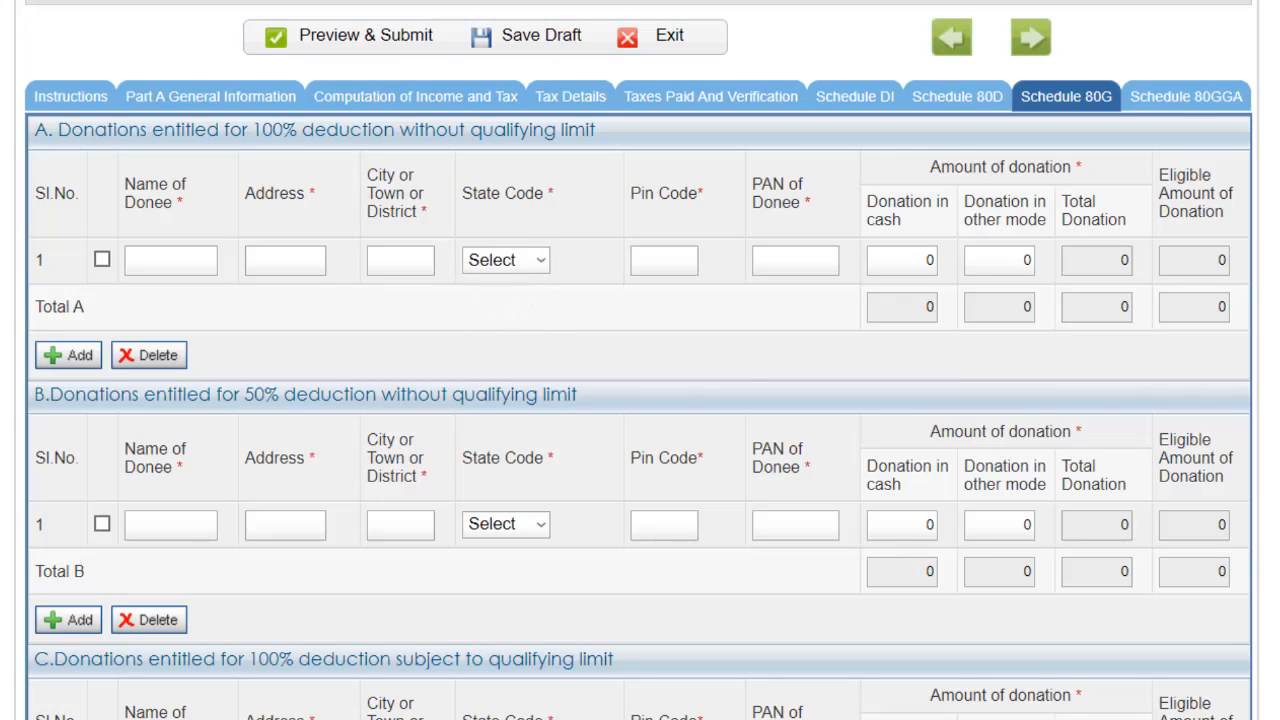
{"action": "scroll", "coordinate": [640, 400], "scroll_direction": "down", "scroll_amount": 4}
{"action": "scroll", "coordinate": [640, 400], "scroll_direction": "up", "scroll_amount": 4}
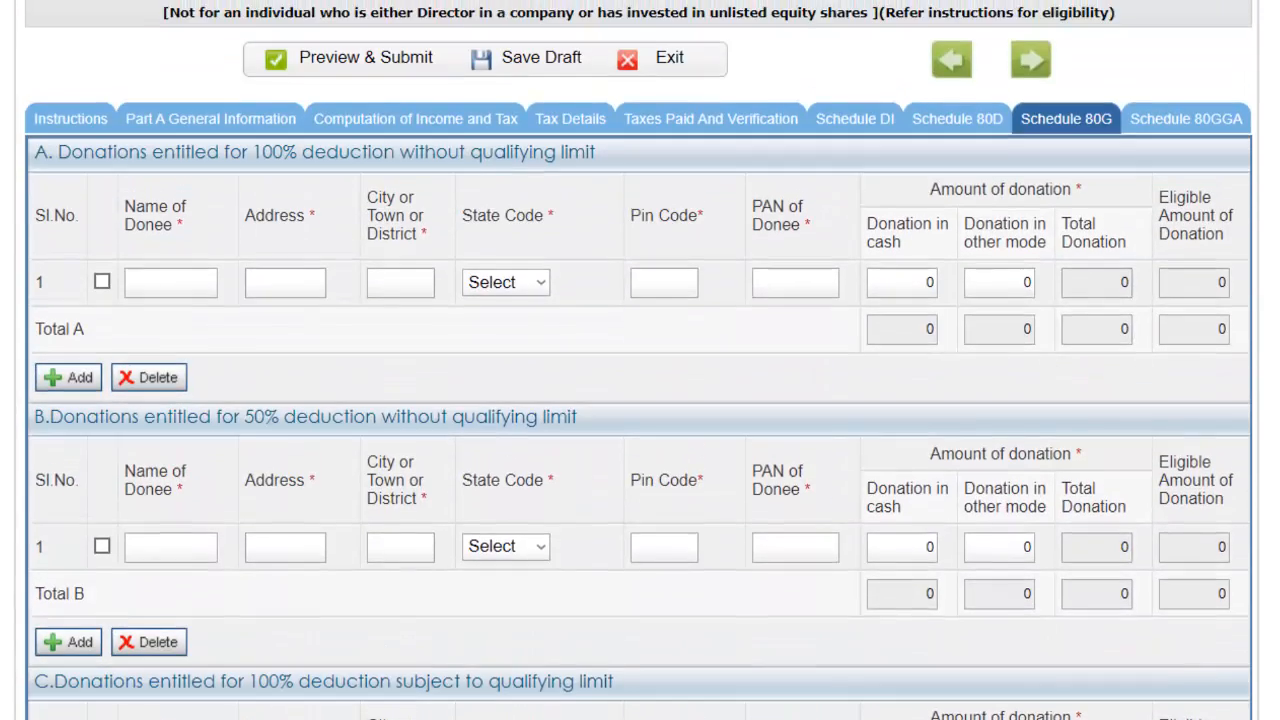
{"action": "scroll", "coordinate": [640, 400], "scroll_direction": "down", "scroll_amount": 2}
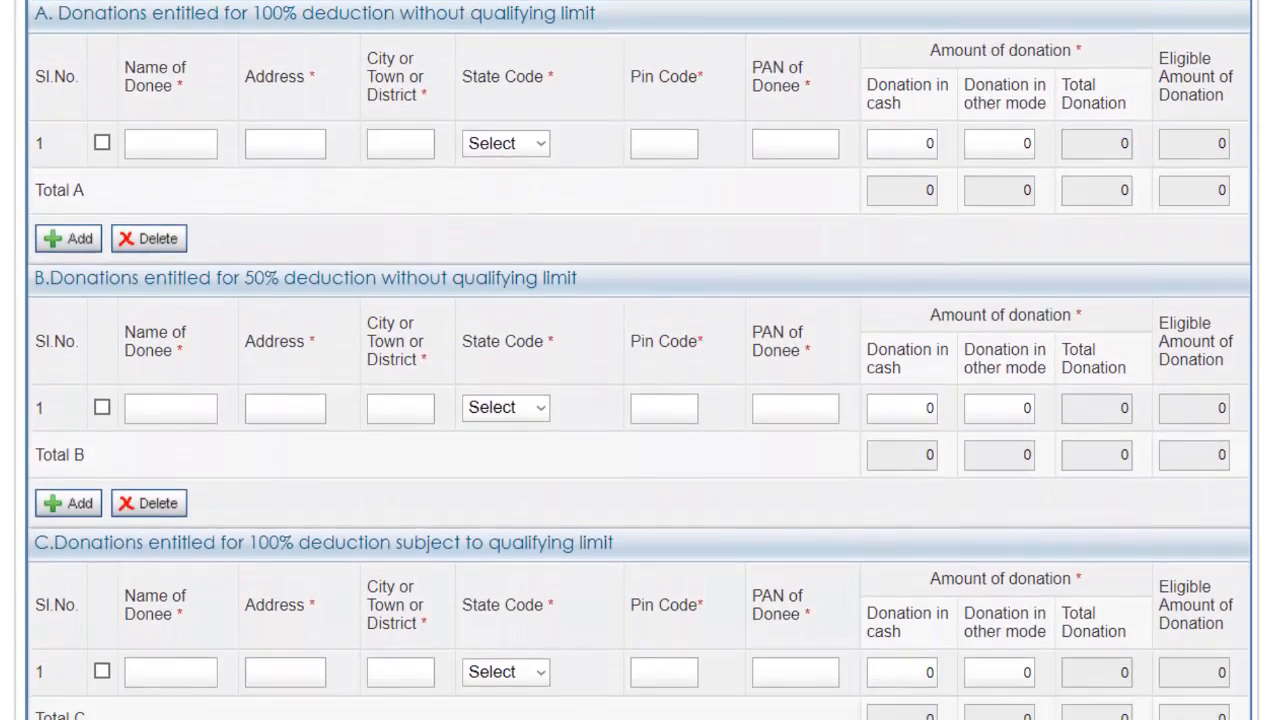
{"action": "scroll", "coordinate": [640, 400], "scroll_direction": "up", "scroll_amount": 1}
{"action": "scroll", "coordinate": [640, 400], "scroll_direction": "down", "scroll_amount": 1}
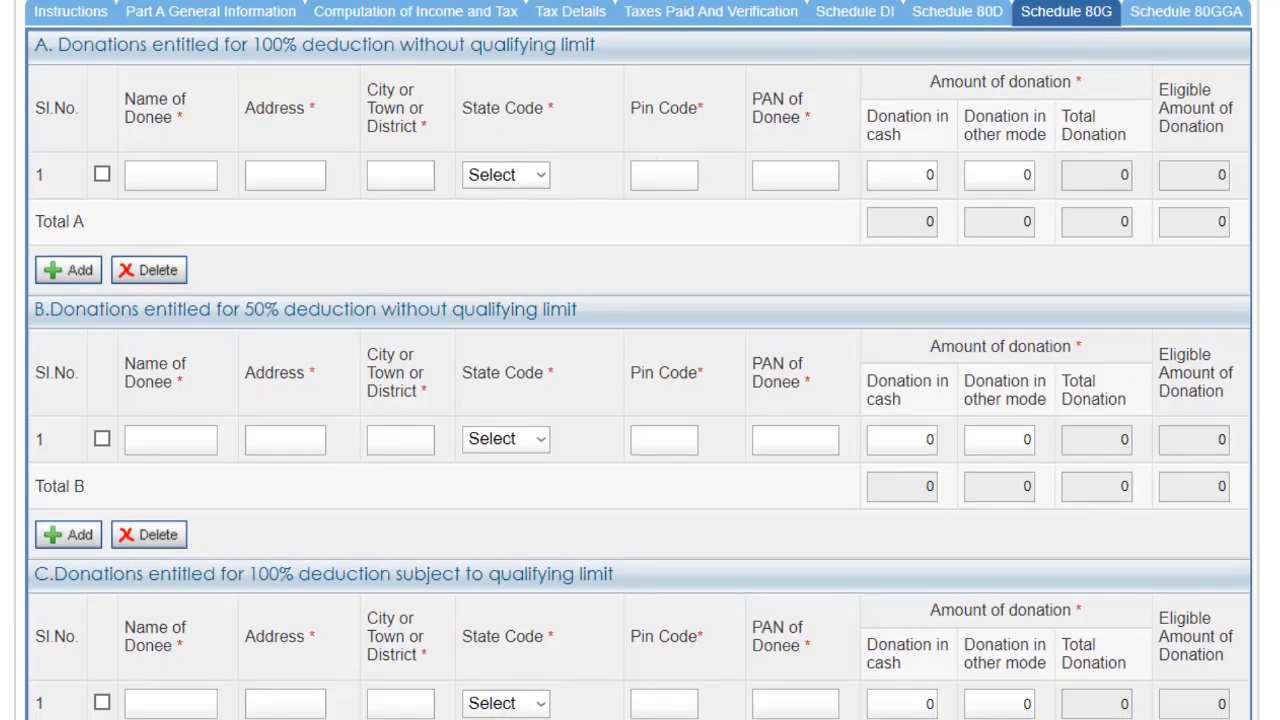
{"action": "scroll", "coordinate": [640, 360], "scroll_direction": "down", "scroll_amount": 1}
{"action": "scroll", "coordinate": [640, 360], "scroll_direction": "up", "scroll_amount": 3}
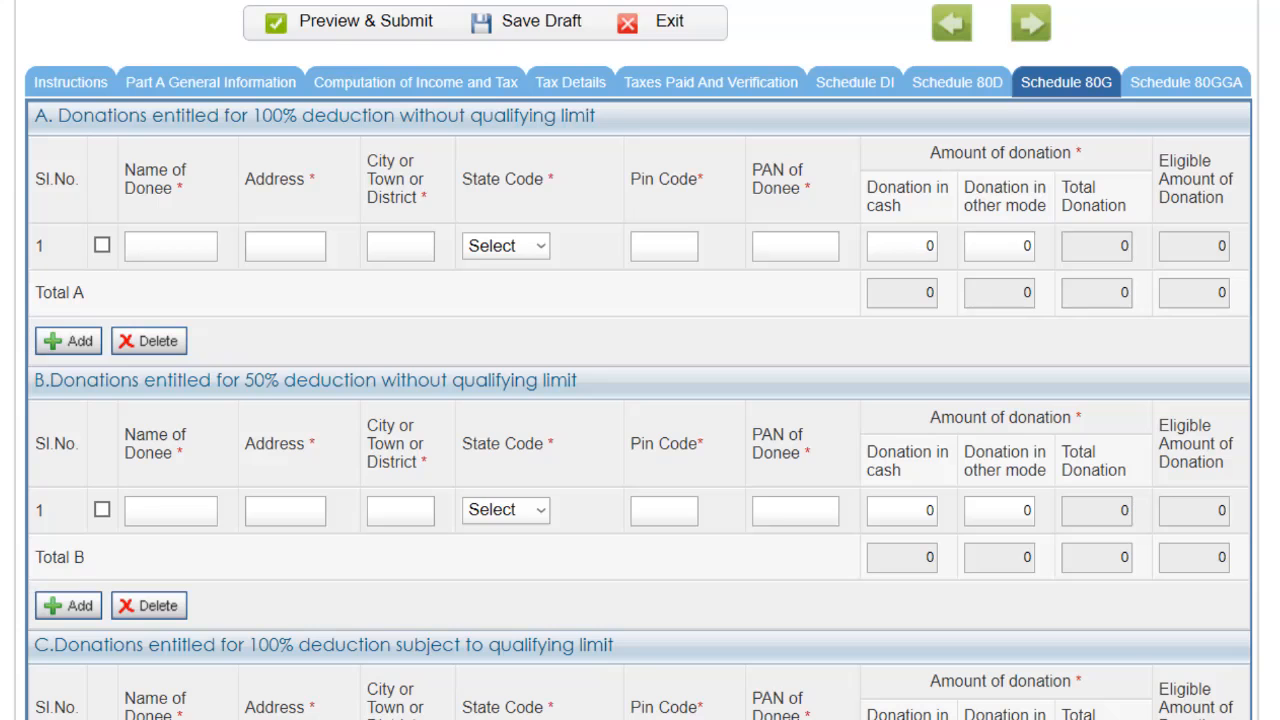
{"action": "scroll", "coordinate": [640, 360], "scroll_direction": "up", "scroll_amount": 1}
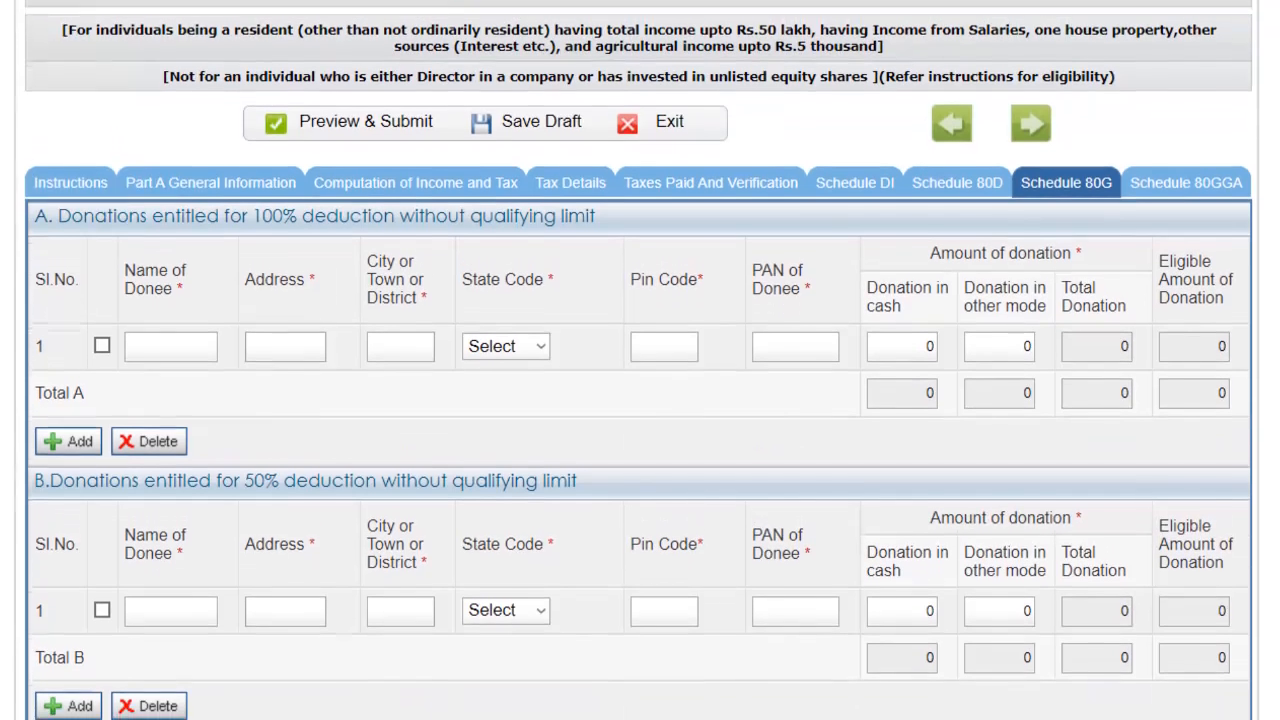
{"action": "scroll", "coordinate": [640, 360], "scroll_direction": "down", "scroll_amount": 1}
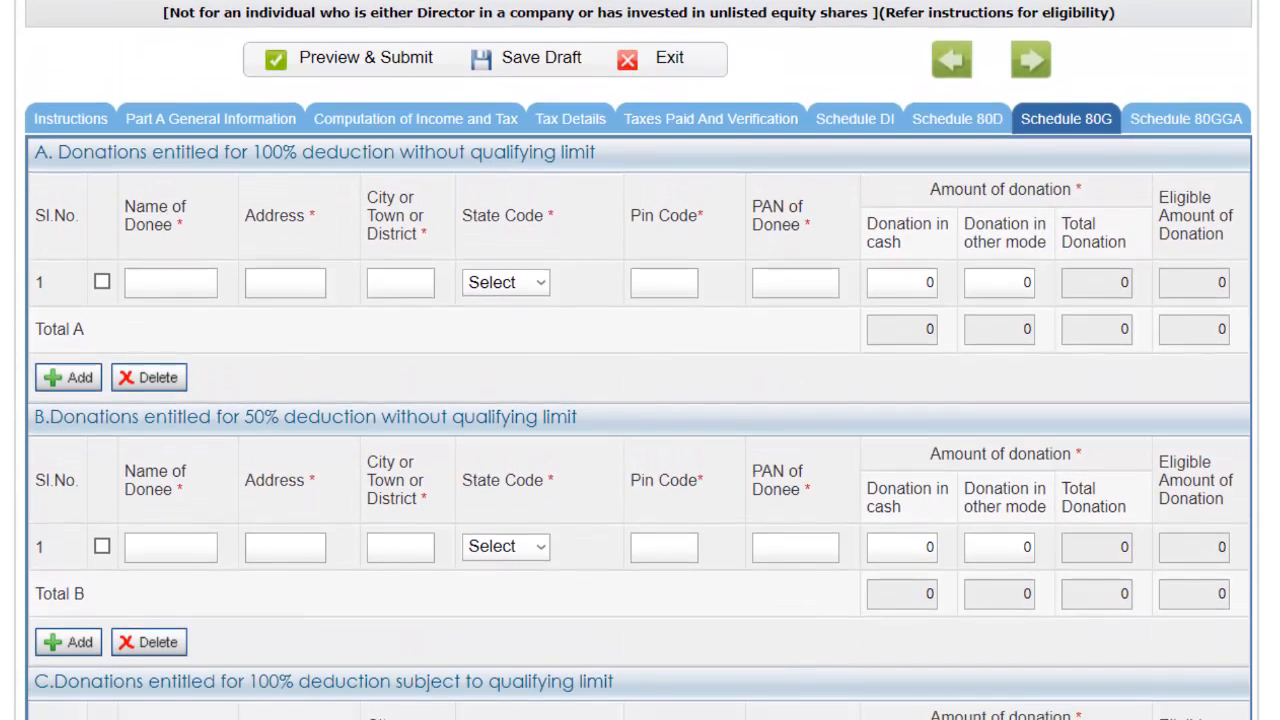
{"action": "scroll", "coordinate": [640, 360], "scroll_direction": "up", "scroll_amount": 1}
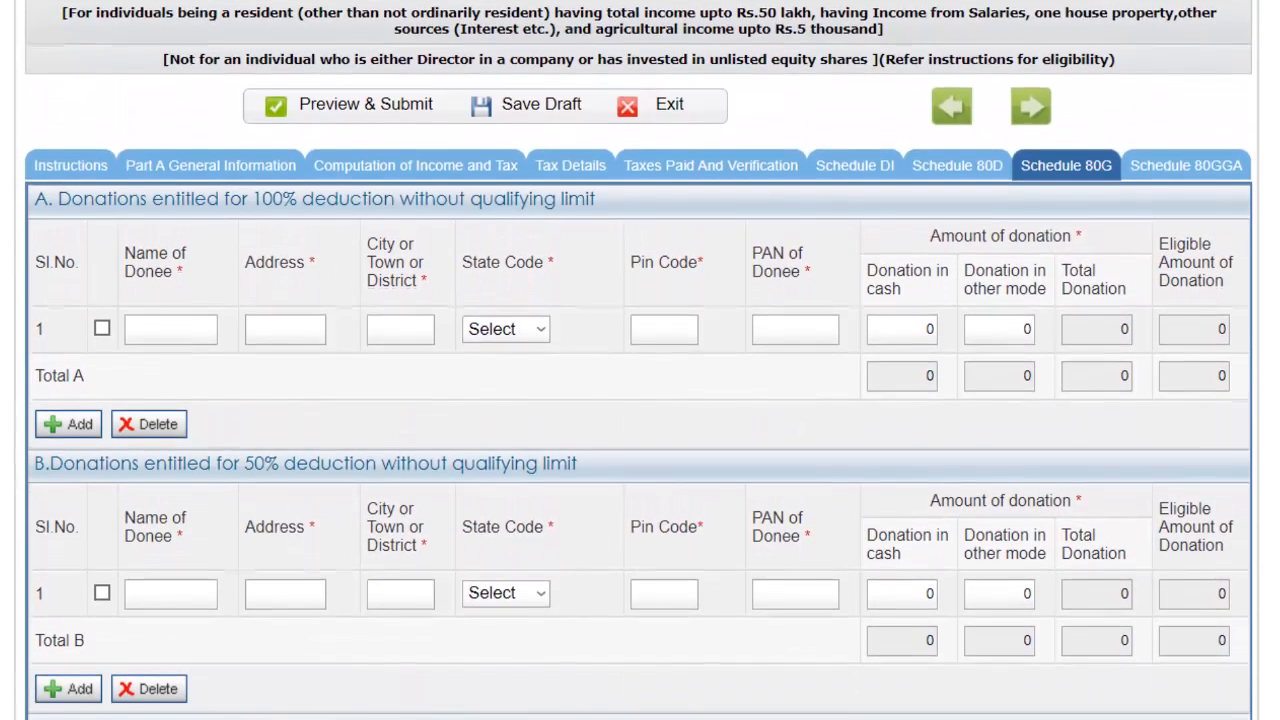
{"action": "scroll", "coordinate": [640, 360], "scroll_direction": "down", "scroll_amount": 1}
{"action": "scroll", "coordinate": [640, 360], "scroll_direction": "up", "scroll_amount": 3}
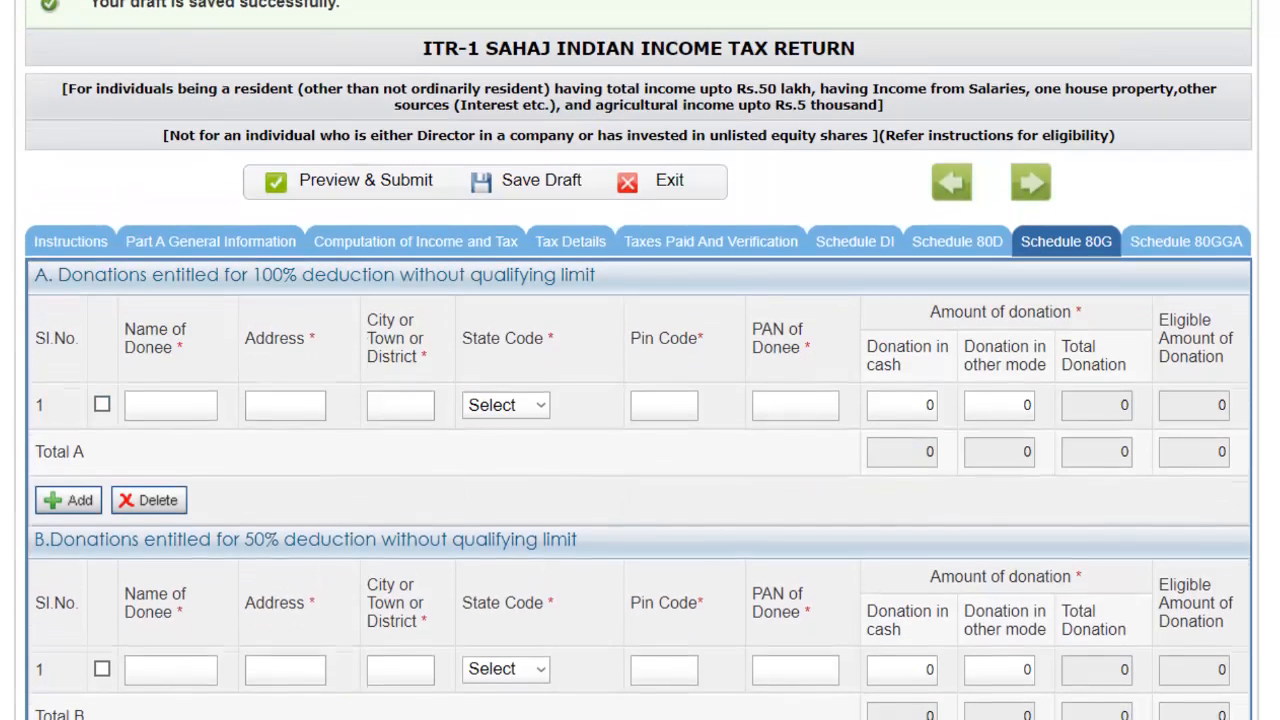
{"action": "scroll", "coordinate": [640, 360], "scroll_direction": "down", "scroll_amount": 1}
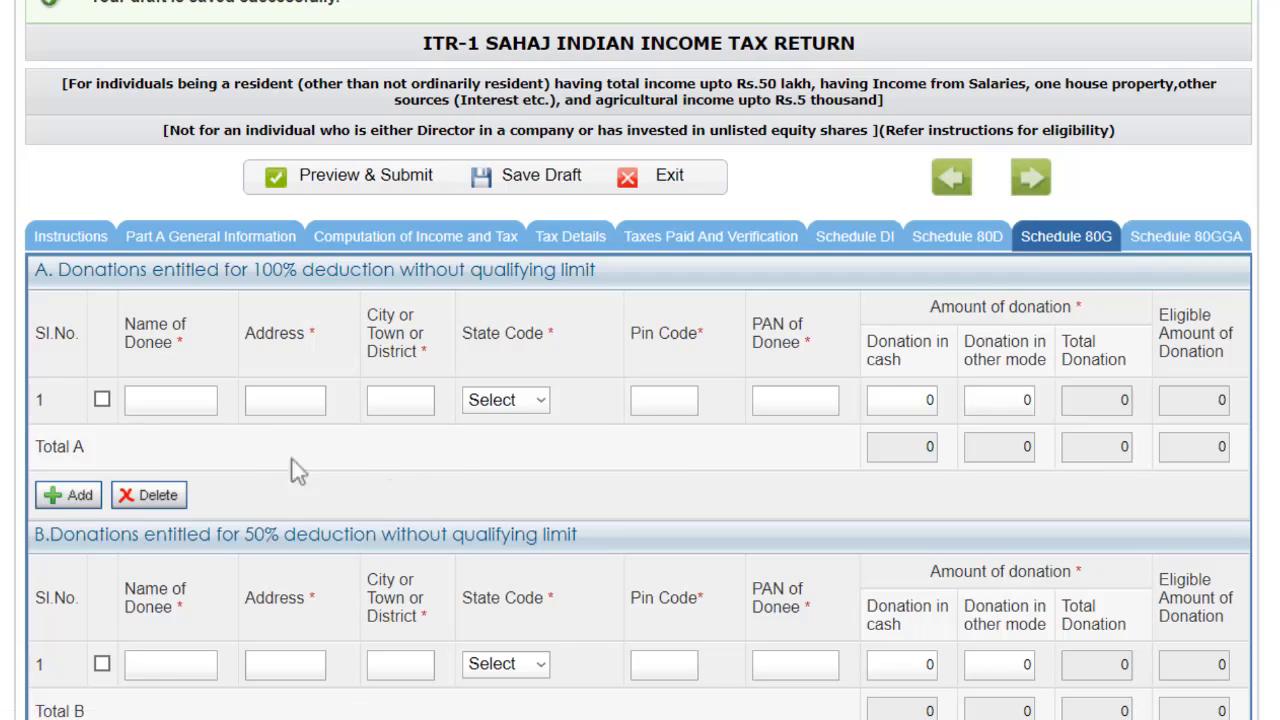
Go through the donee details and the cash and other-mode donation fields of section A, 100% deduction without qualifying limit
{"action": "left_click", "coordinate": [204, 403]}
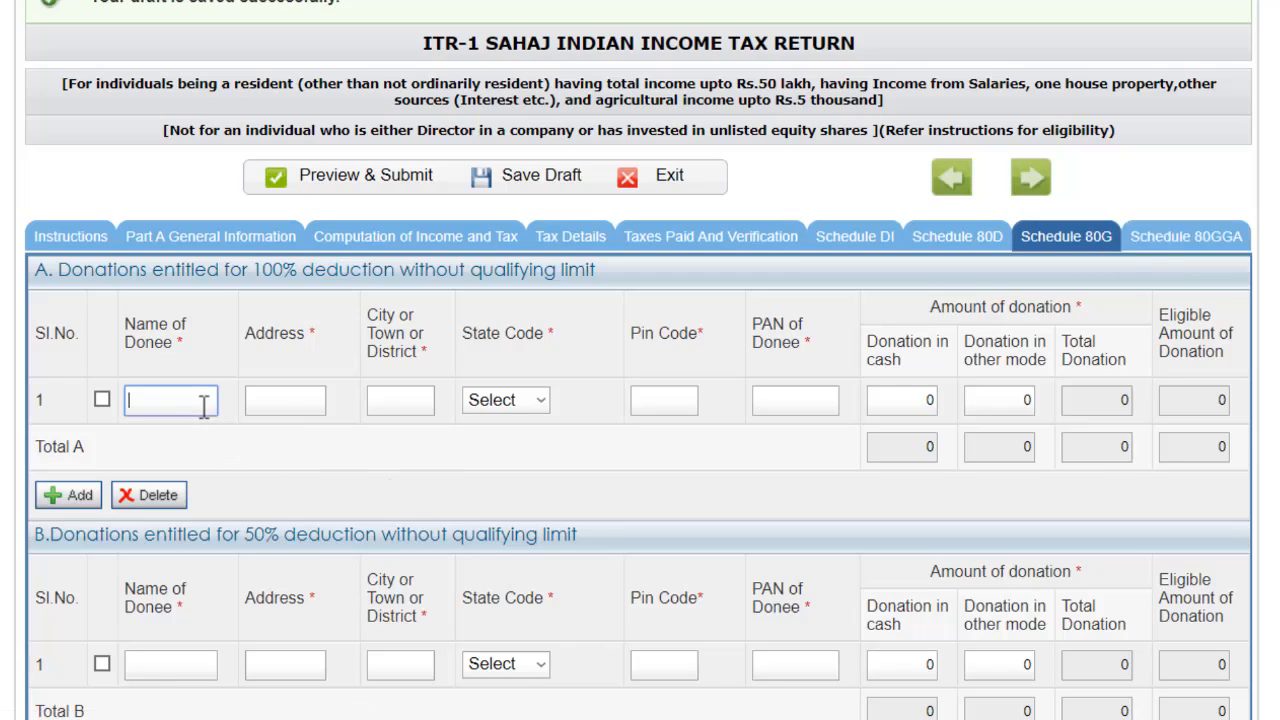
{"action": "left_click", "coordinate": [286, 405]}
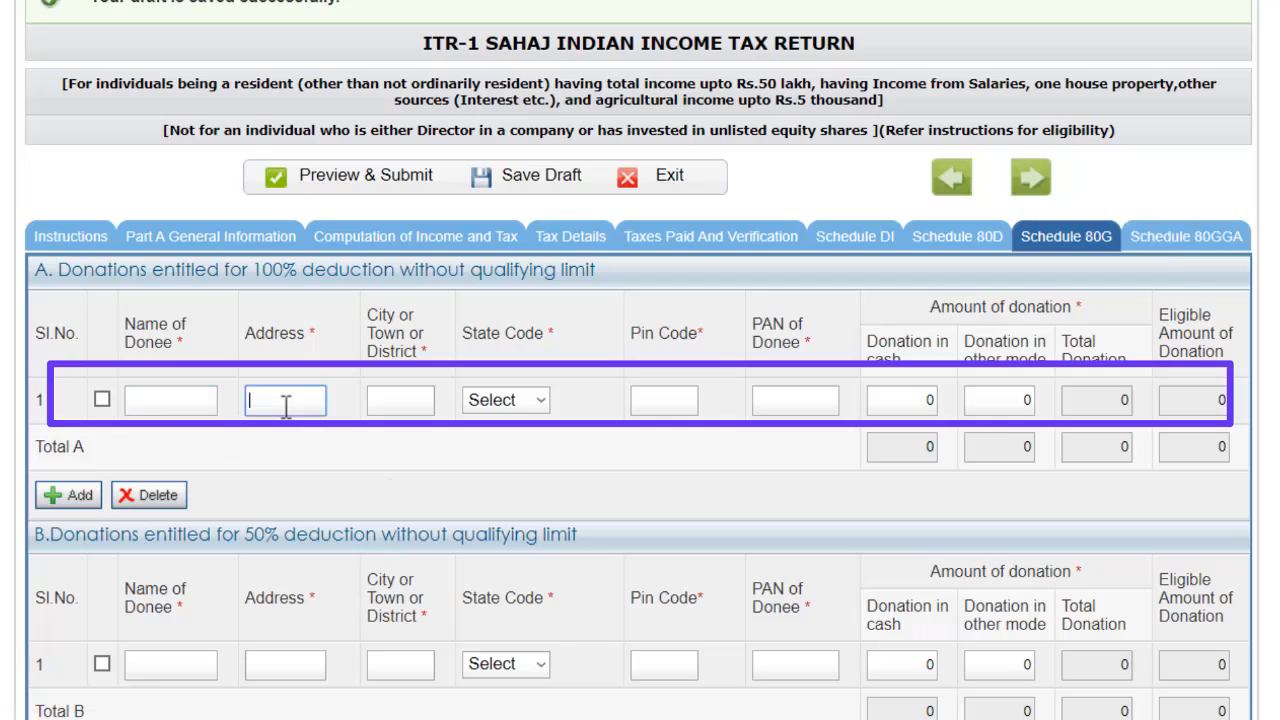
{"action": "left_click", "coordinate": [402, 397]}
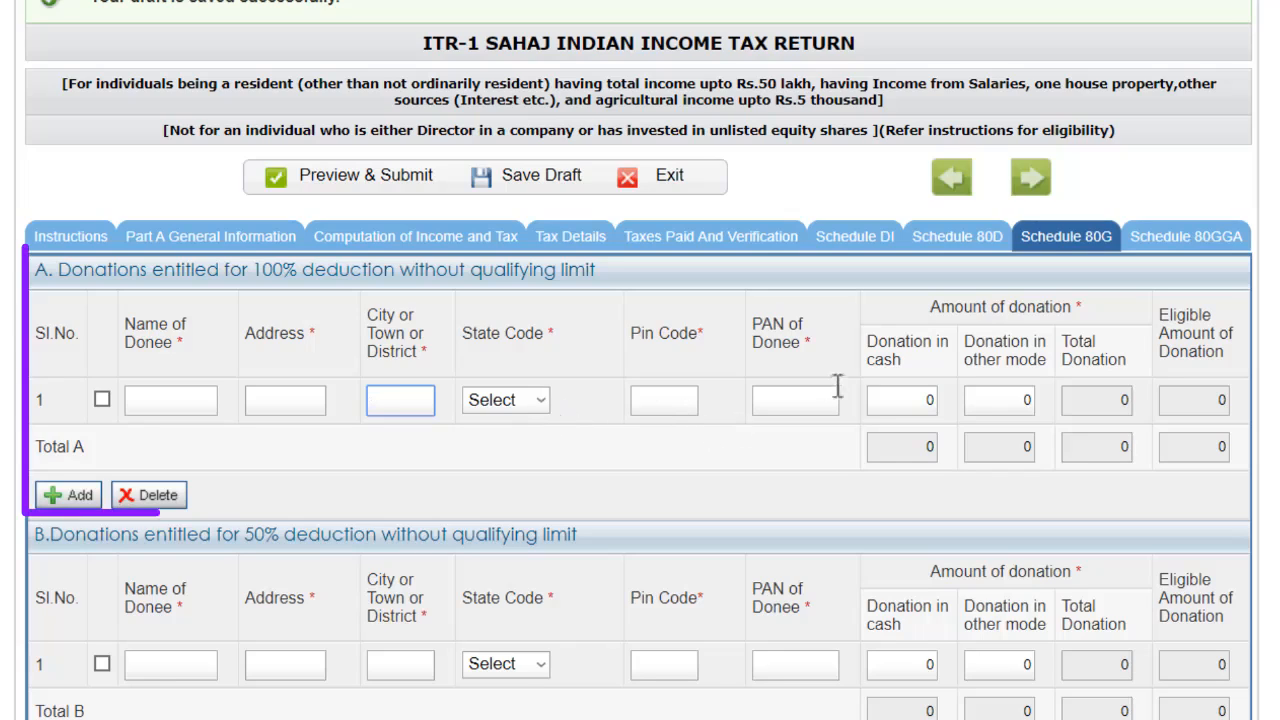
{"action": "left_click", "coordinate": [914, 401]}
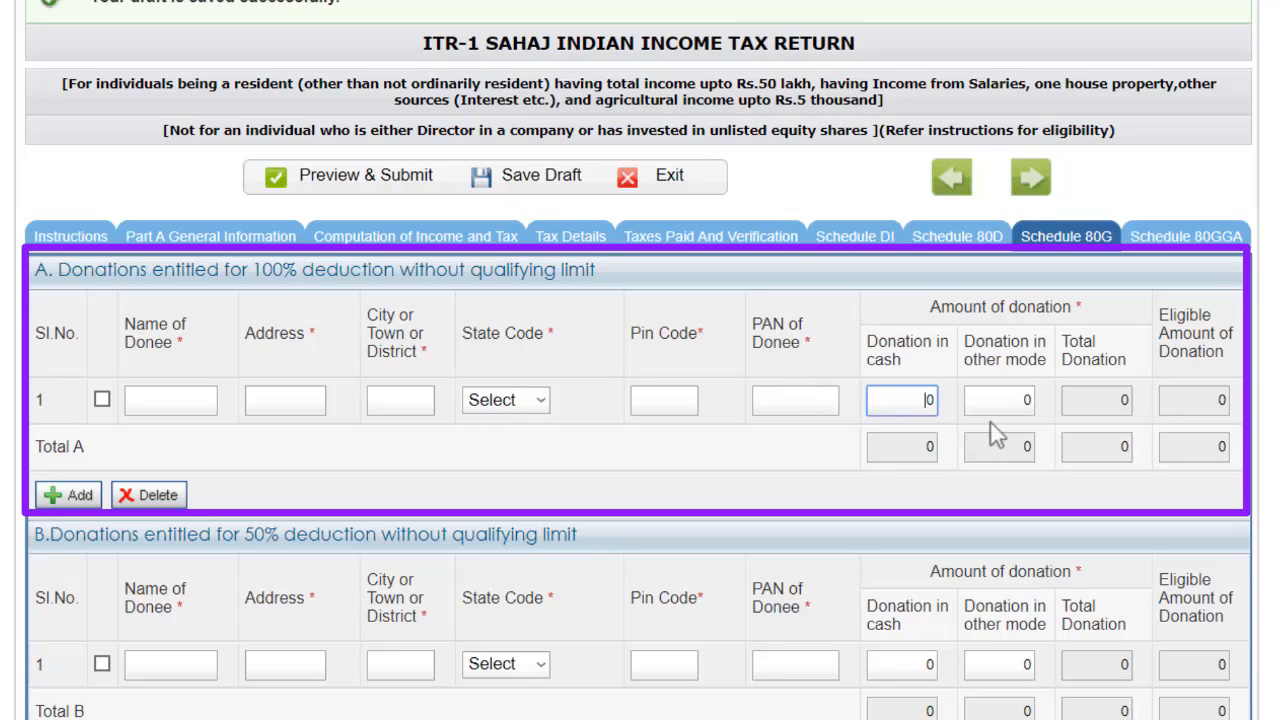
{"action": "left_click", "coordinate": [1014, 400]}
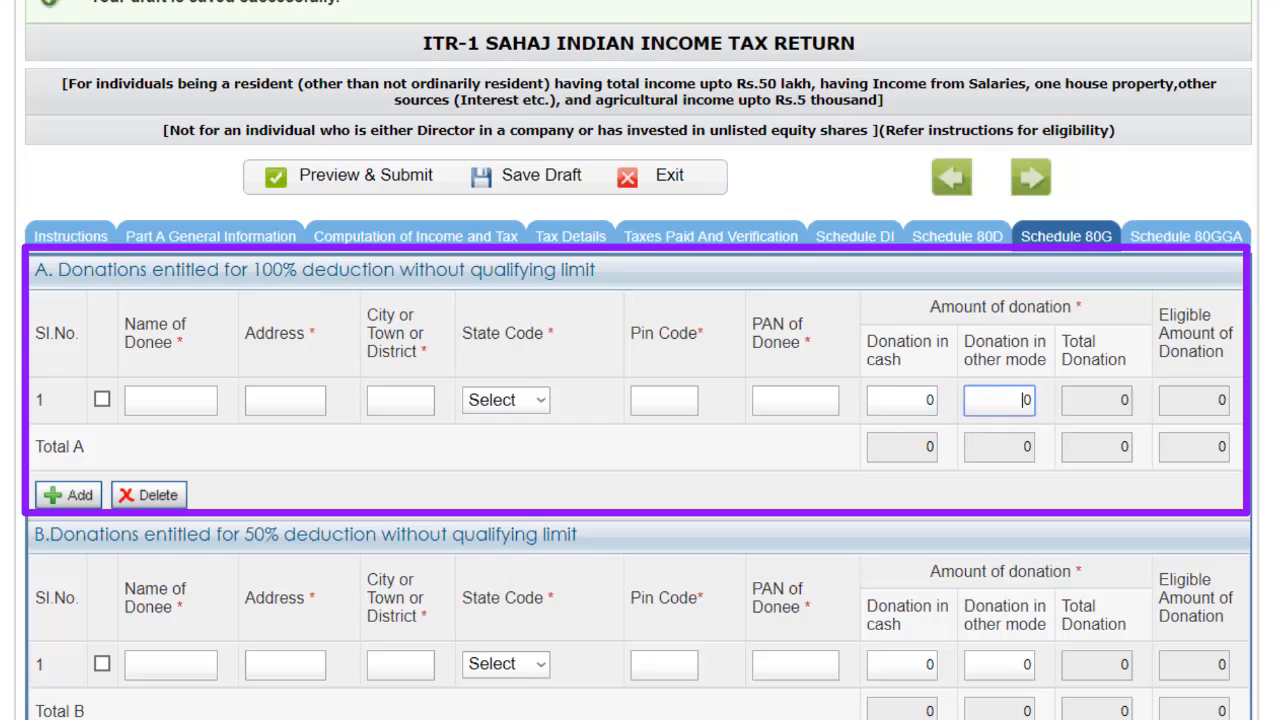
Review donation sections B, C and D and the combined donations total E in Schedule 80G
{"action": "scroll", "coordinate": [663, 282], "scroll_direction": "down", "scroll_amount": 3}
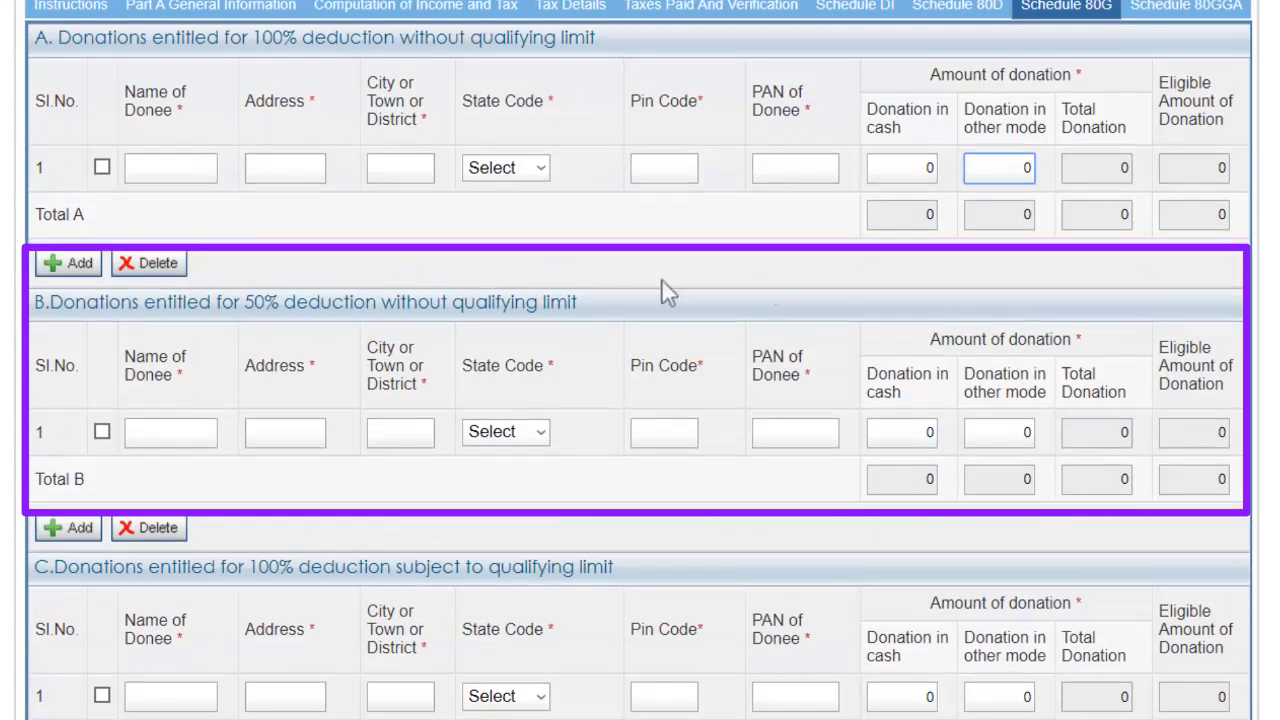
{"action": "scroll", "coordinate": [665, 410], "scroll_direction": "down", "scroll_amount": 3}
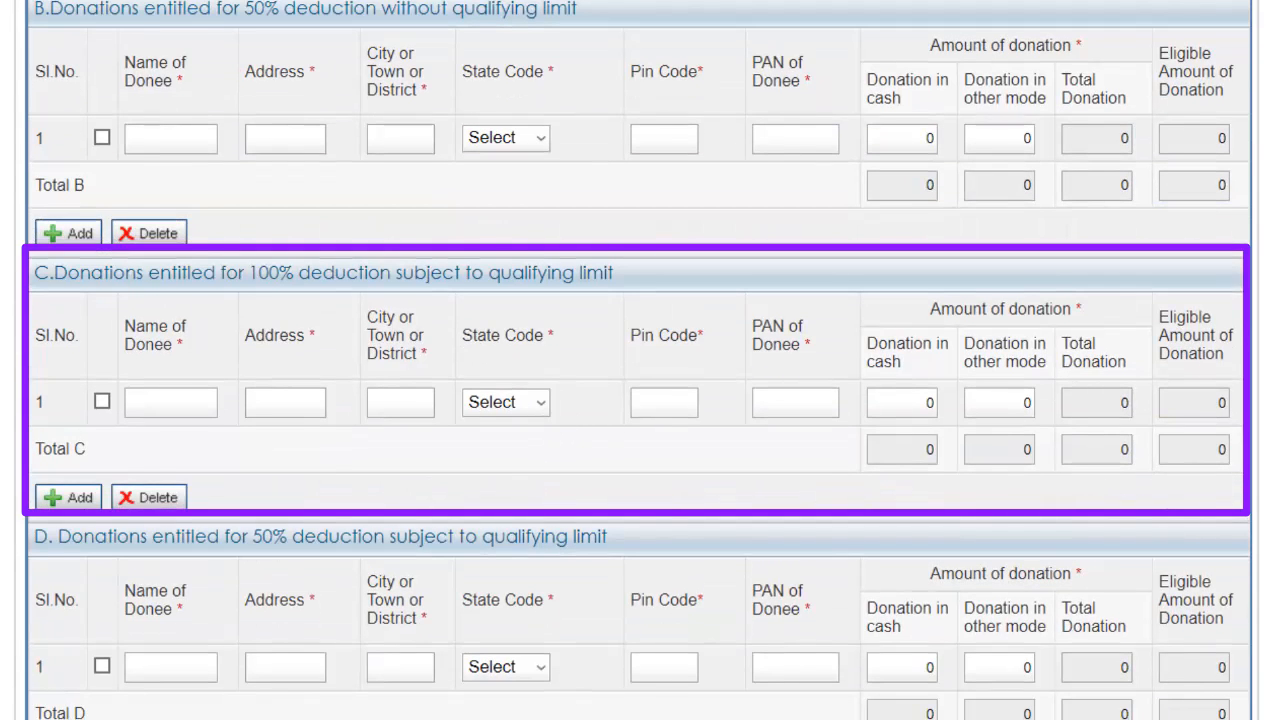
{"action": "scroll", "coordinate": [640, 360], "scroll_direction": "down", "scroll_amount": 4}
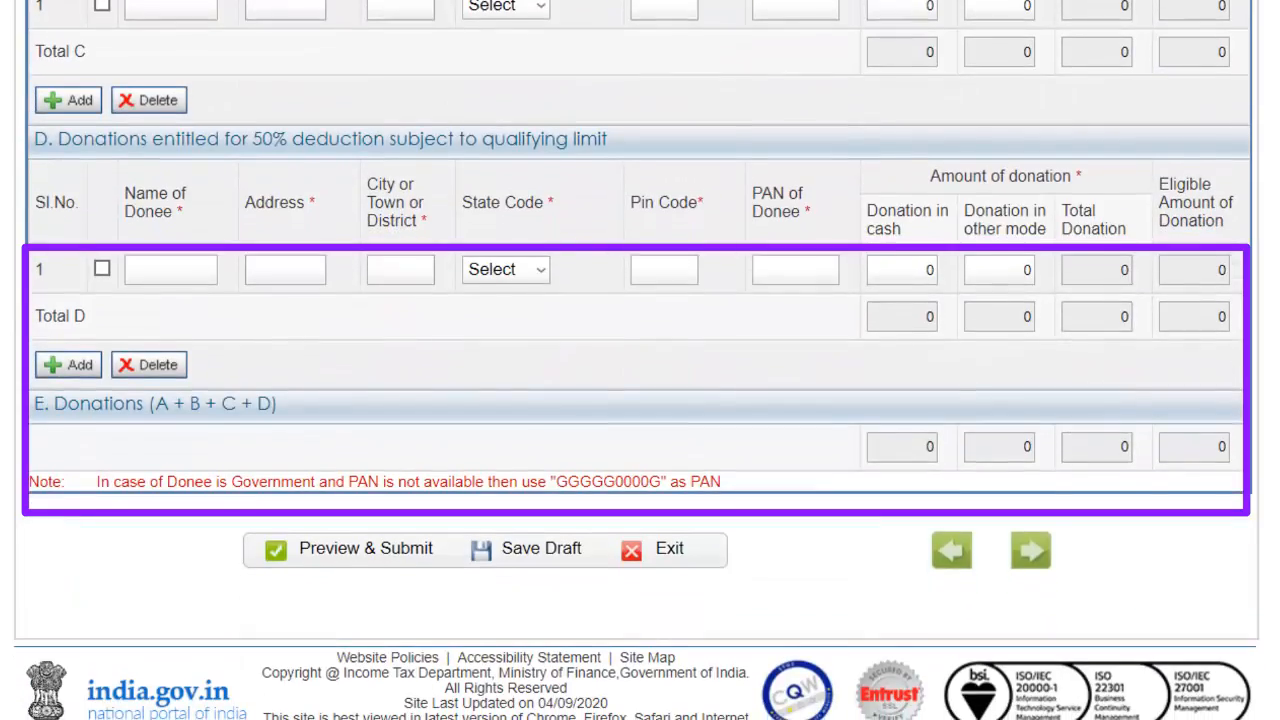
{"action": "scroll", "coordinate": [640, 360], "scroll_direction": "up", "scroll_amount": 4}
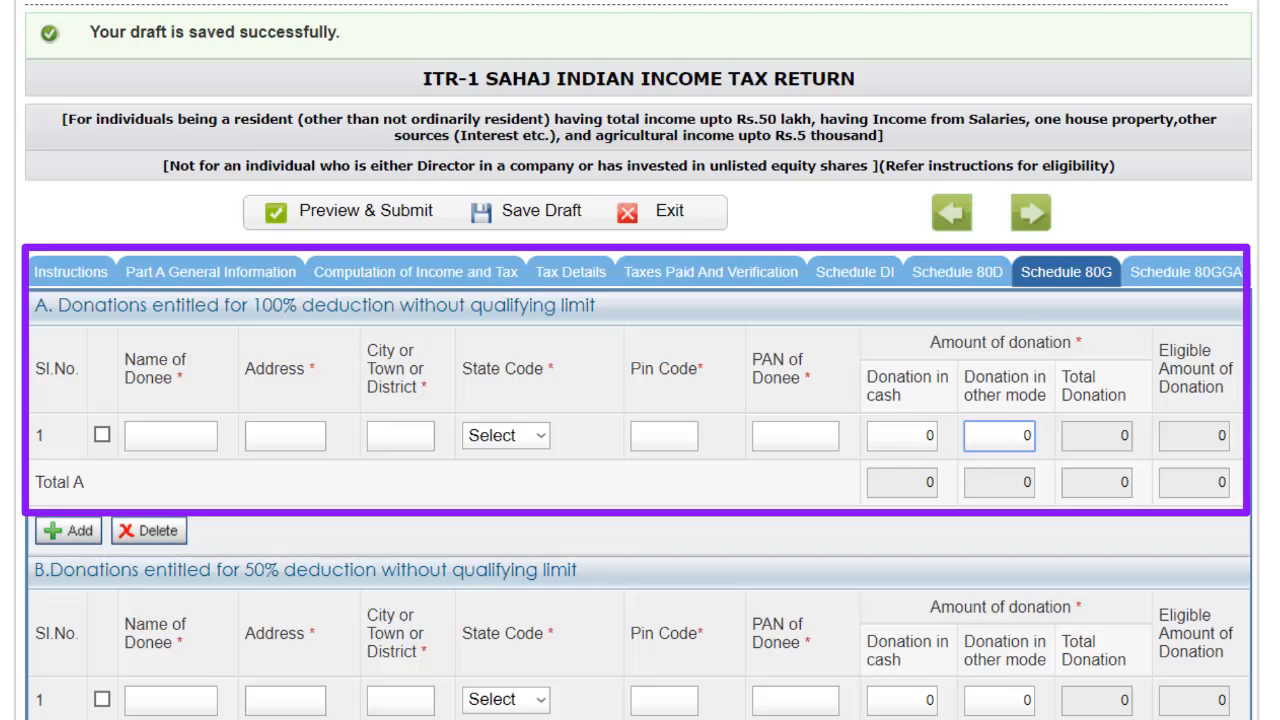
Return from Schedule 80G to the income and tax computation and set the 80GG rent paid deduction to 48000
{"action": "left_click", "coordinate": [470, 284]}
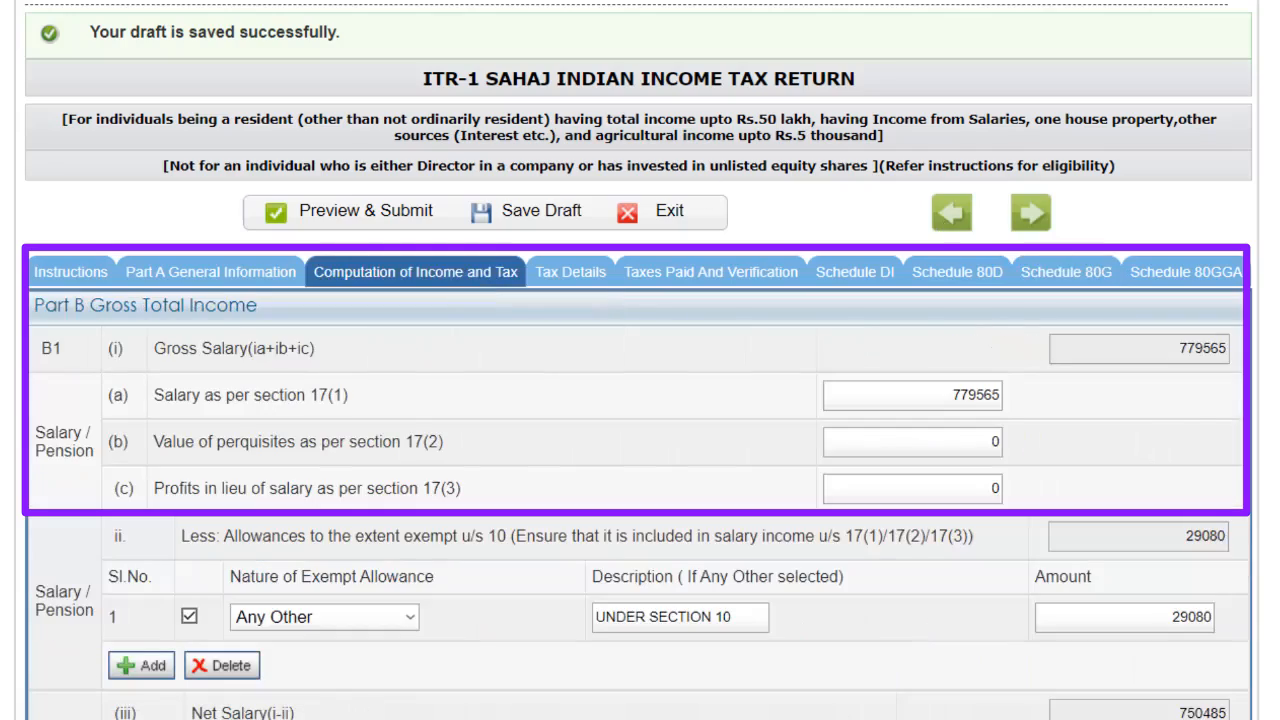
{"action": "scroll", "coordinate": [640, 400], "scroll_direction": "down", "scroll_amount": 12}
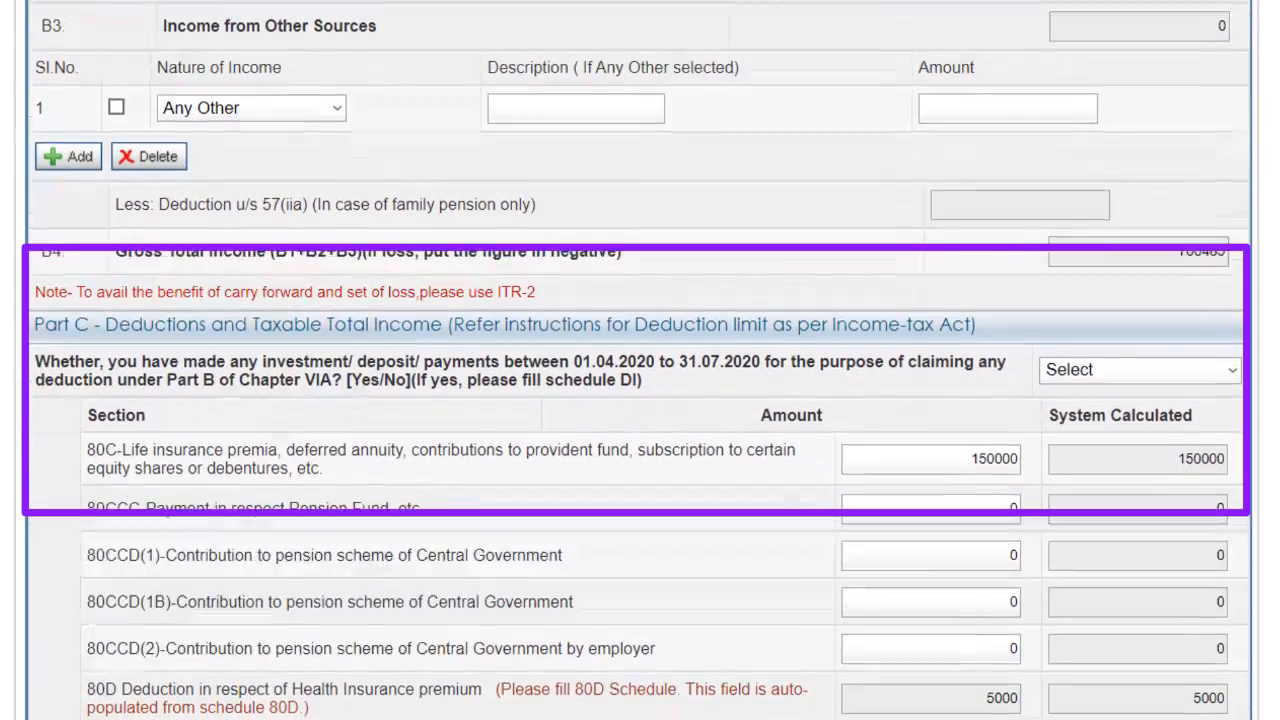
{"action": "scroll", "coordinate": [640, 400], "scroll_direction": "down", "scroll_amount": 8}
{"action": "scroll", "coordinate": [640, 400], "scroll_direction": "down", "scroll_amount": 1}
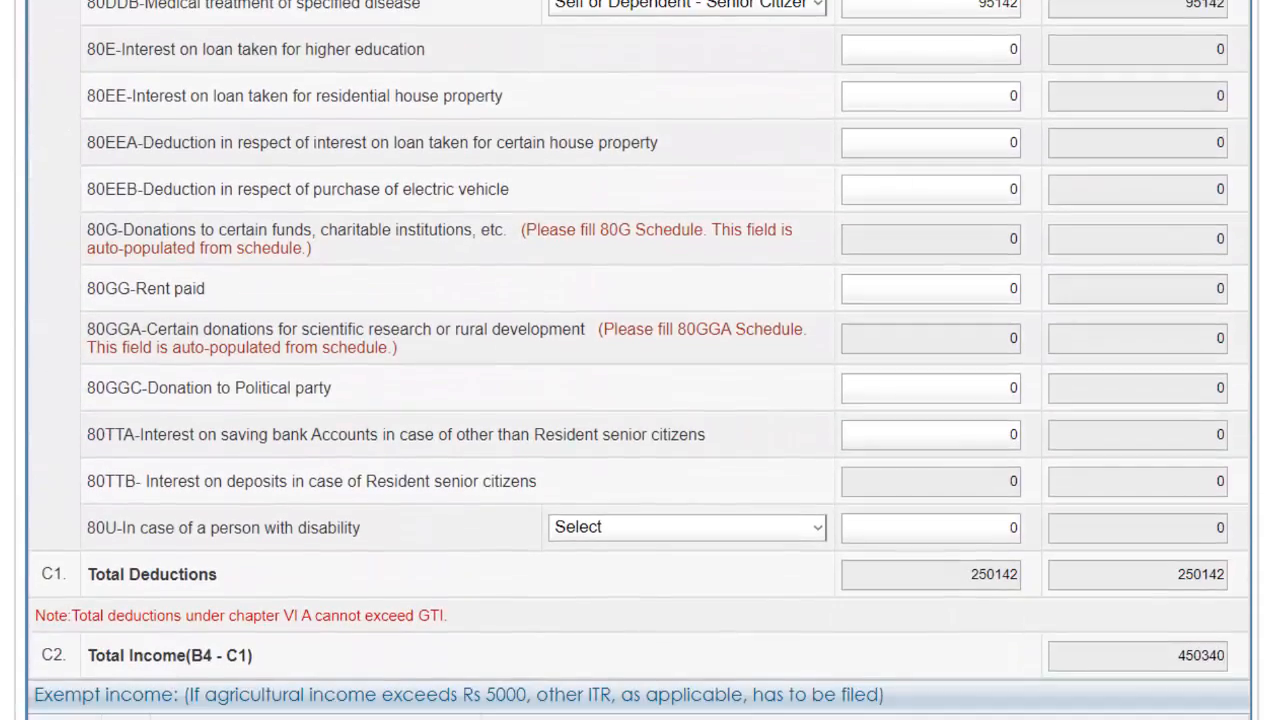
{"action": "scroll", "coordinate": [640, 400], "scroll_direction": "up", "scroll_amount": 1}
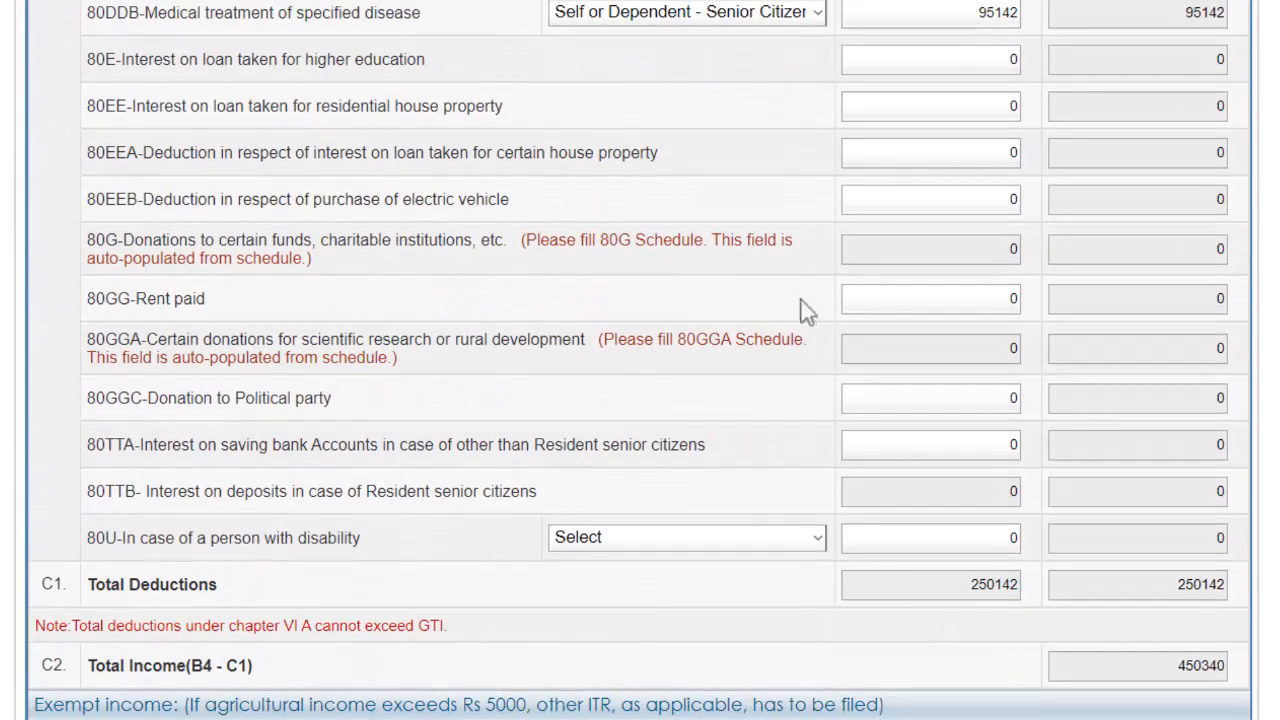
{"action": "left_click", "coordinate": [890, 302]}
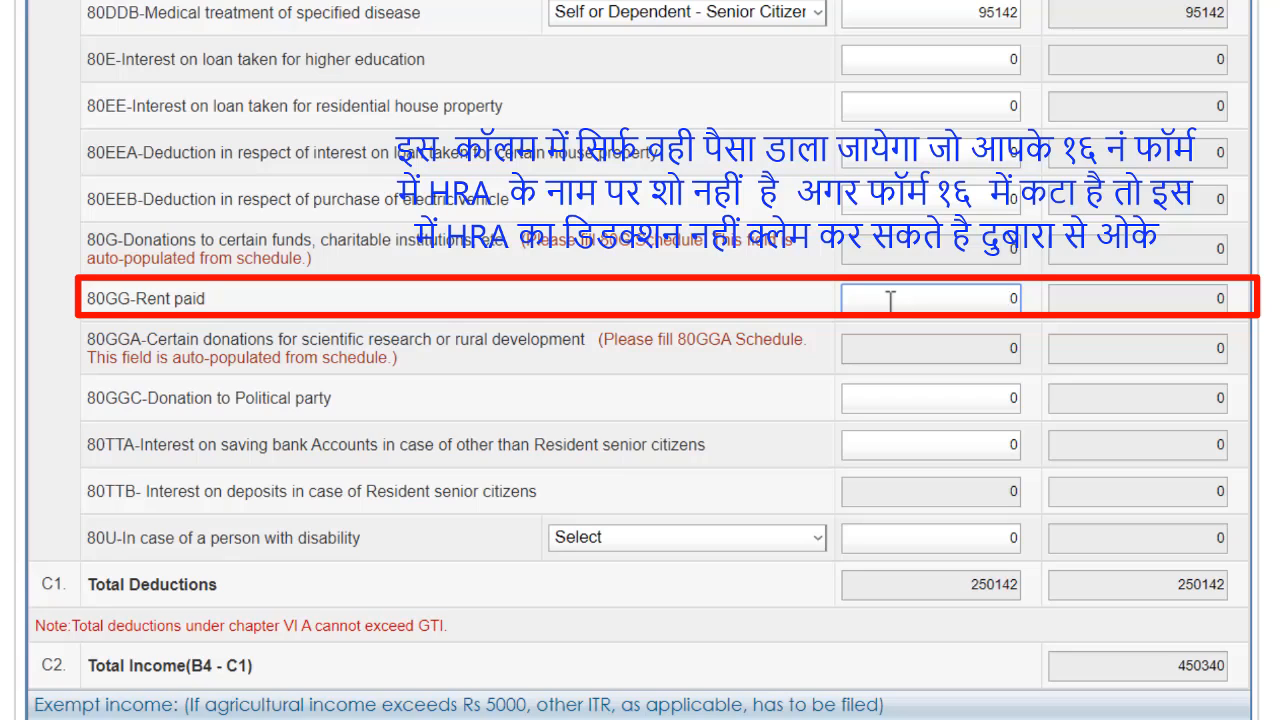
{"action": "type", "text": "6"}
{"action": "key", "text": "Delete"}
{"action": "key", "text": "BackSpace"}
{"action": "type", "text": "48000"}
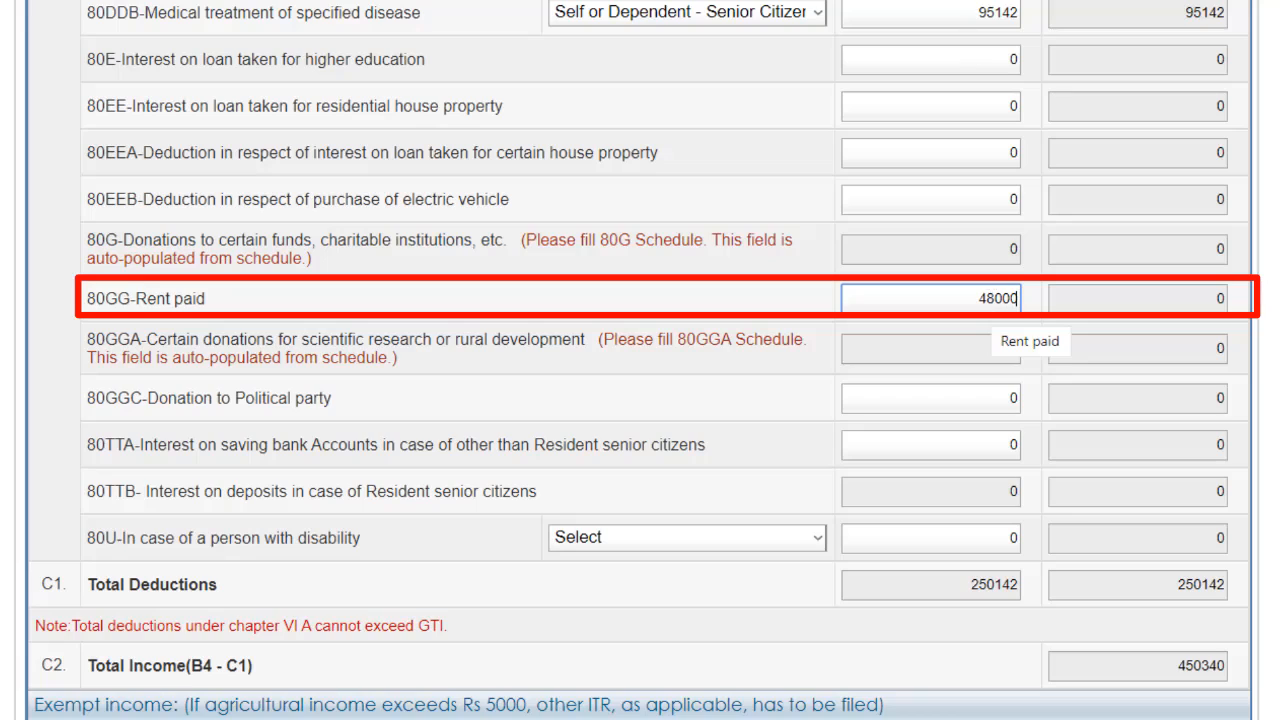
{"action": "key", "text": "Tab"}
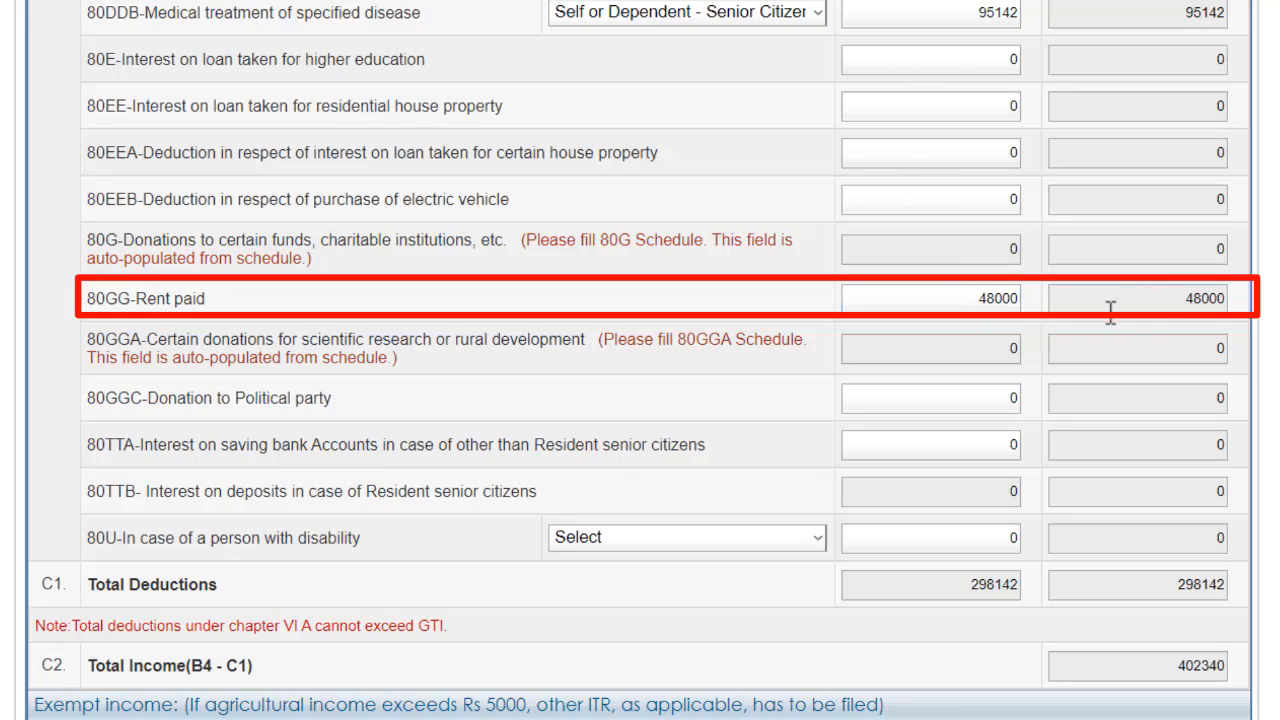
Try 100000 as the 80GG rent paid amount and set it back to 48000
{"action": "double_click", "coordinate": [979, 300]}
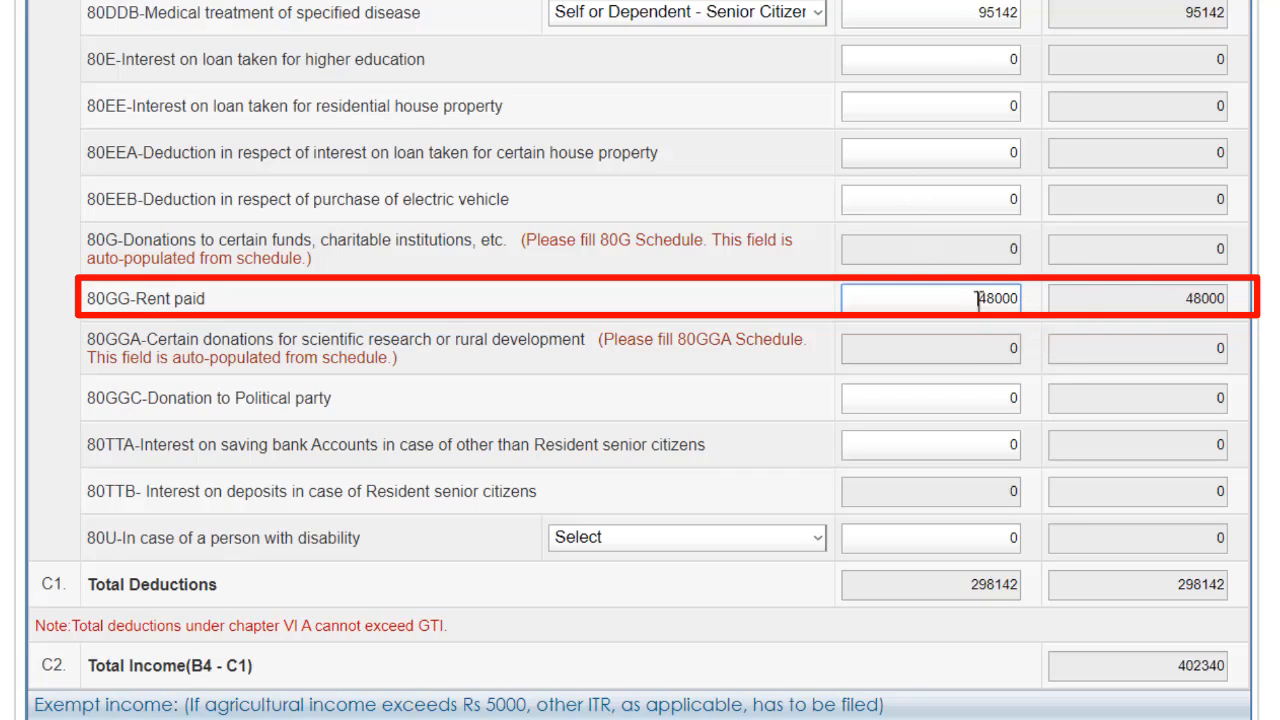
{"action": "type", "text": "100000"}
{"action": "left_click", "coordinate": [980, 349]}
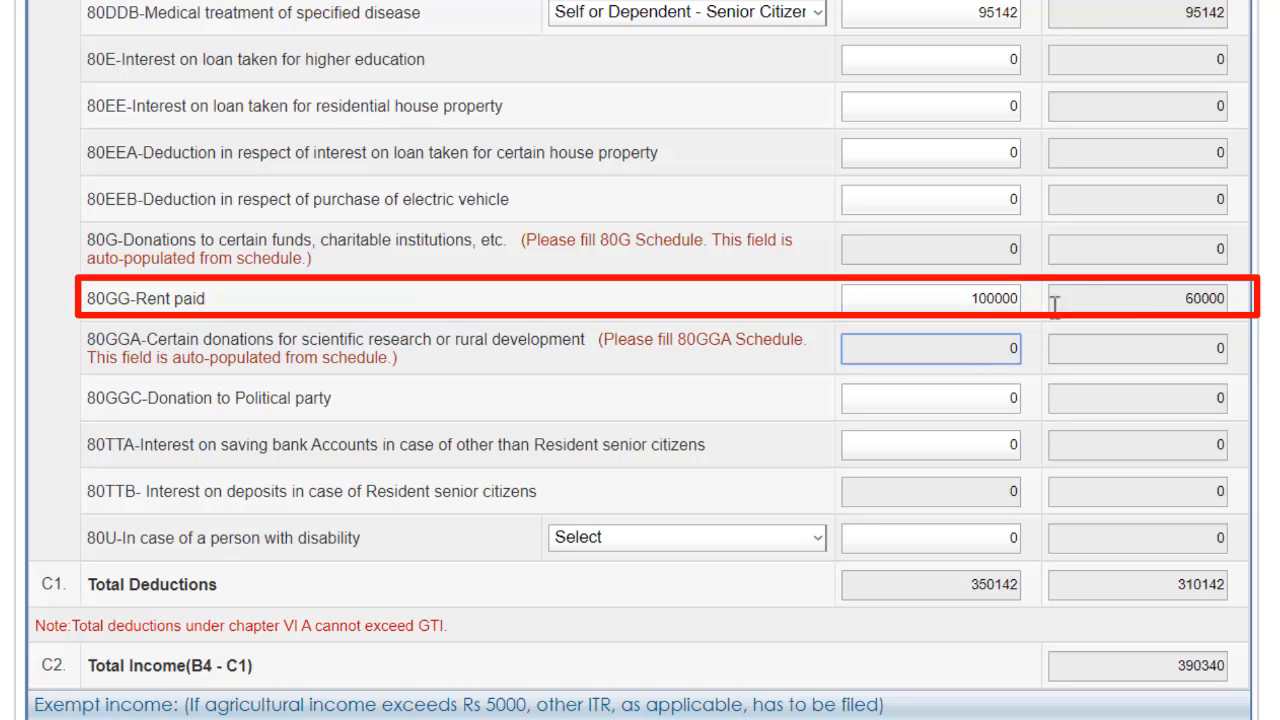
{"action": "left_click", "coordinate": [975, 295]}
{"action": "left_click_drag", "start_coordinate": [975, 292], "coordinate": [1030, 300]}
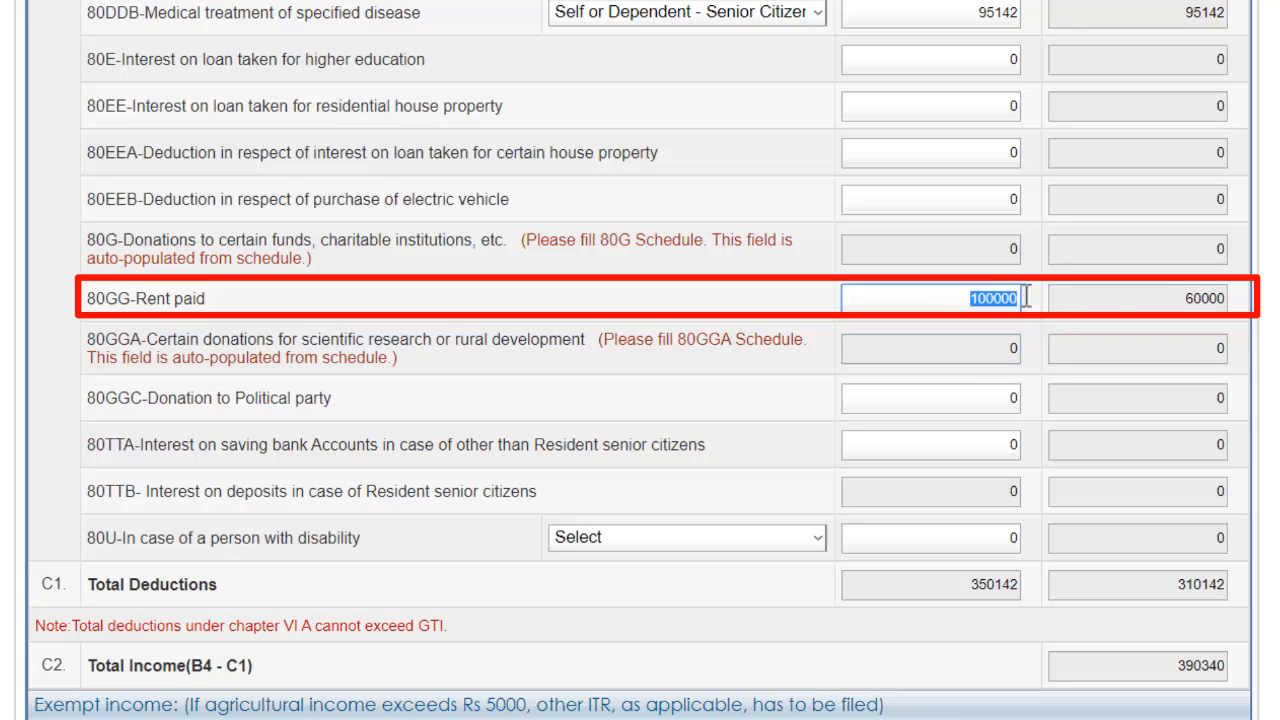
{"action": "type", "text": "48000"}
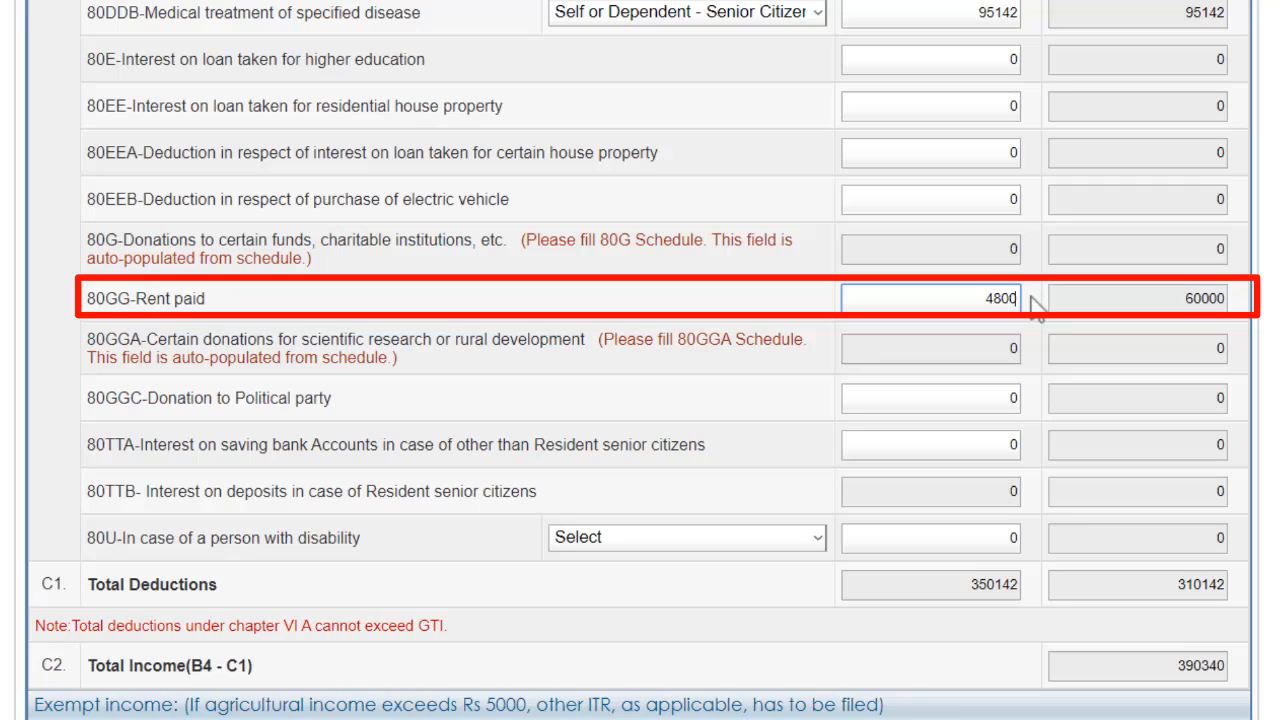
{"action": "left_click", "coordinate": [975, 352]}
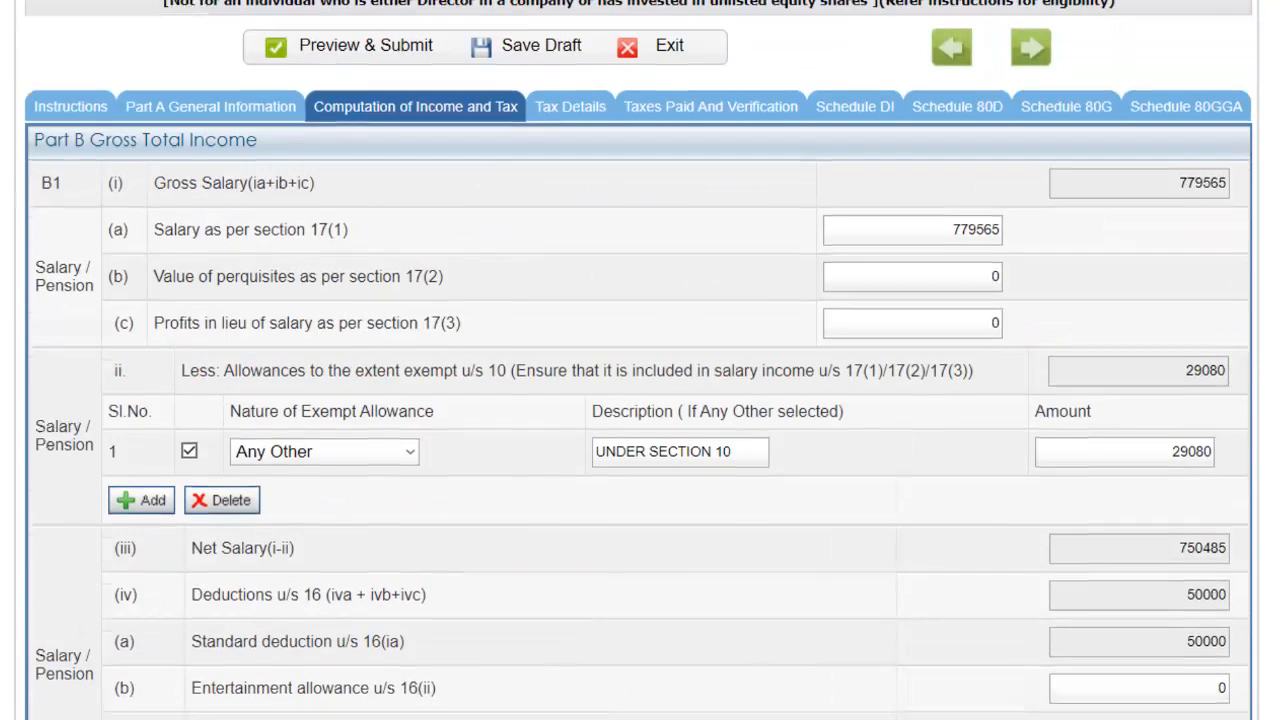
Open Schedule 80GGA from the deduction for donations to scientific research or rural development in Part C
{"action": "scroll", "coordinate": [640, 360], "scroll_direction": "up", "scroll_amount": 1}
{"action": "scroll", "coordinate": [640, 360], "scroll_direction": "down", "scroll_amount": 2}
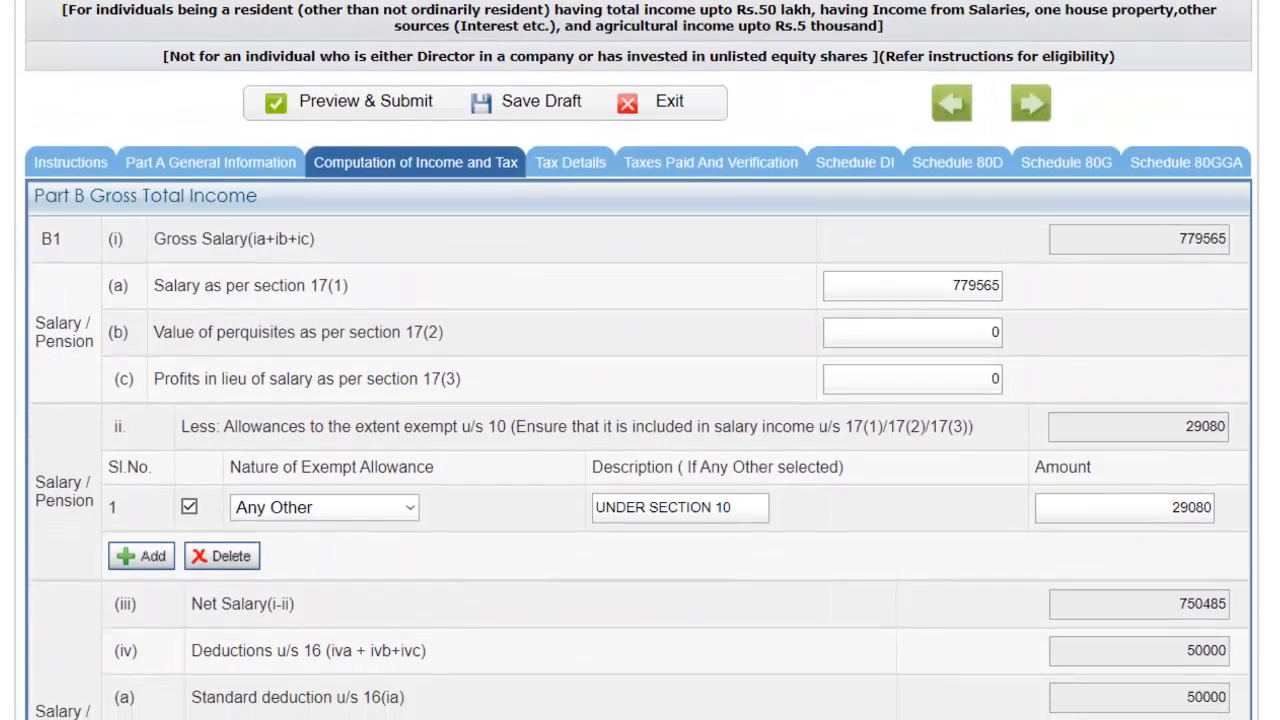
{"action": "scroll", "coordinate": [640, 360], "scroll_direction": "down", "scroll_amount": 7}
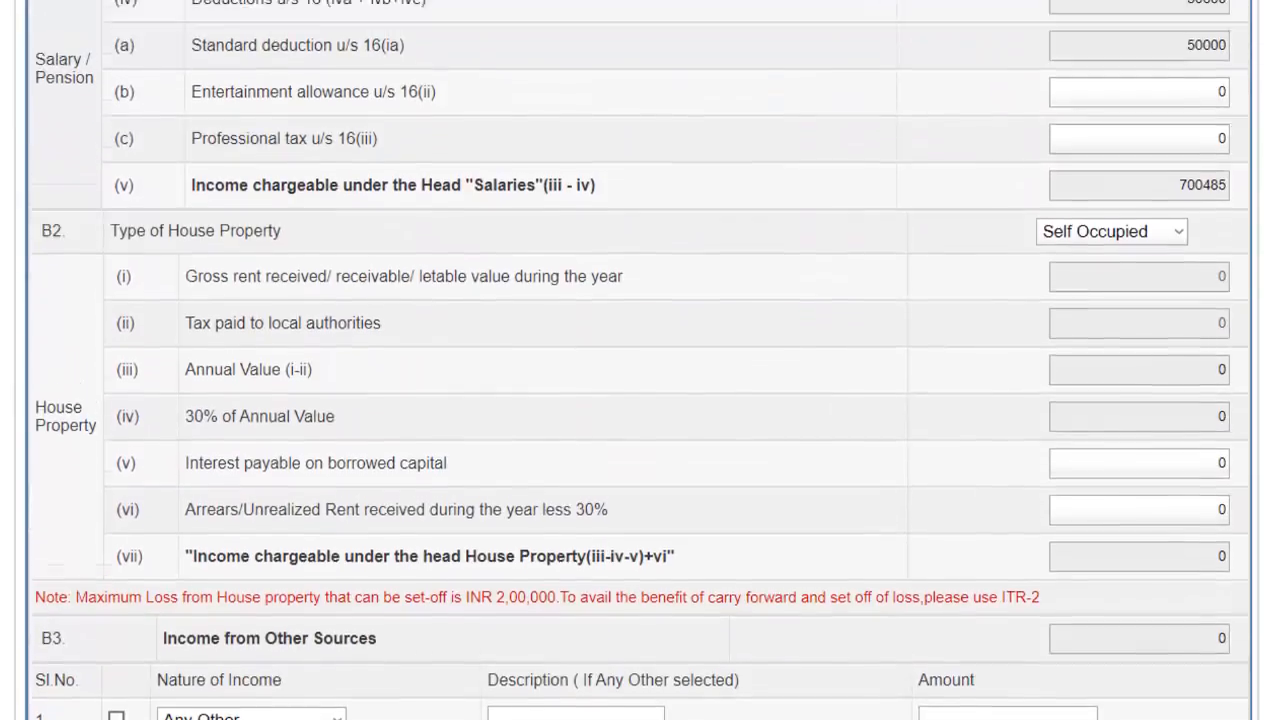
{"action": "scroll", "coordinate": [640, 360], "scroll_direction": "up", "scroll_amount": 3}
{"action": "scroll", "coordinate": [640, 360], "scroll_direction": "down", "scroll_amount": 15}
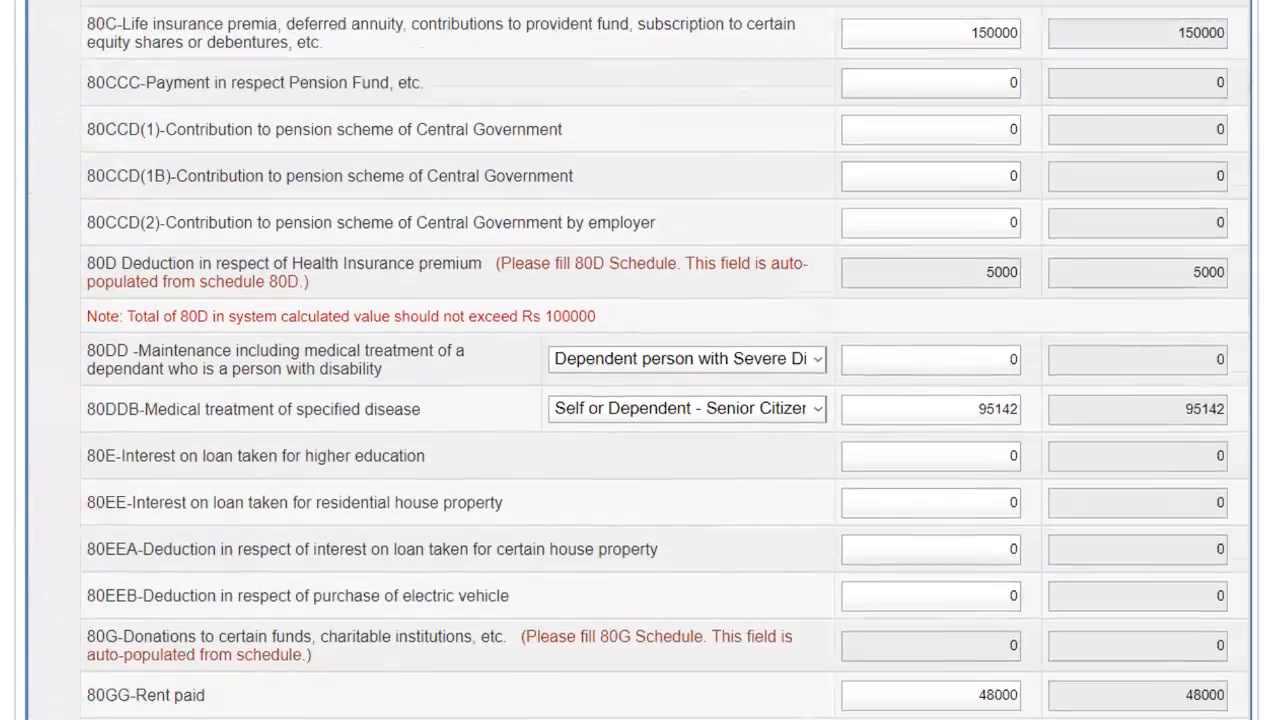
{"action": "scroll", "coordinate": [640, 360], "scroll_direction": "down", "scroll_amount": 6}
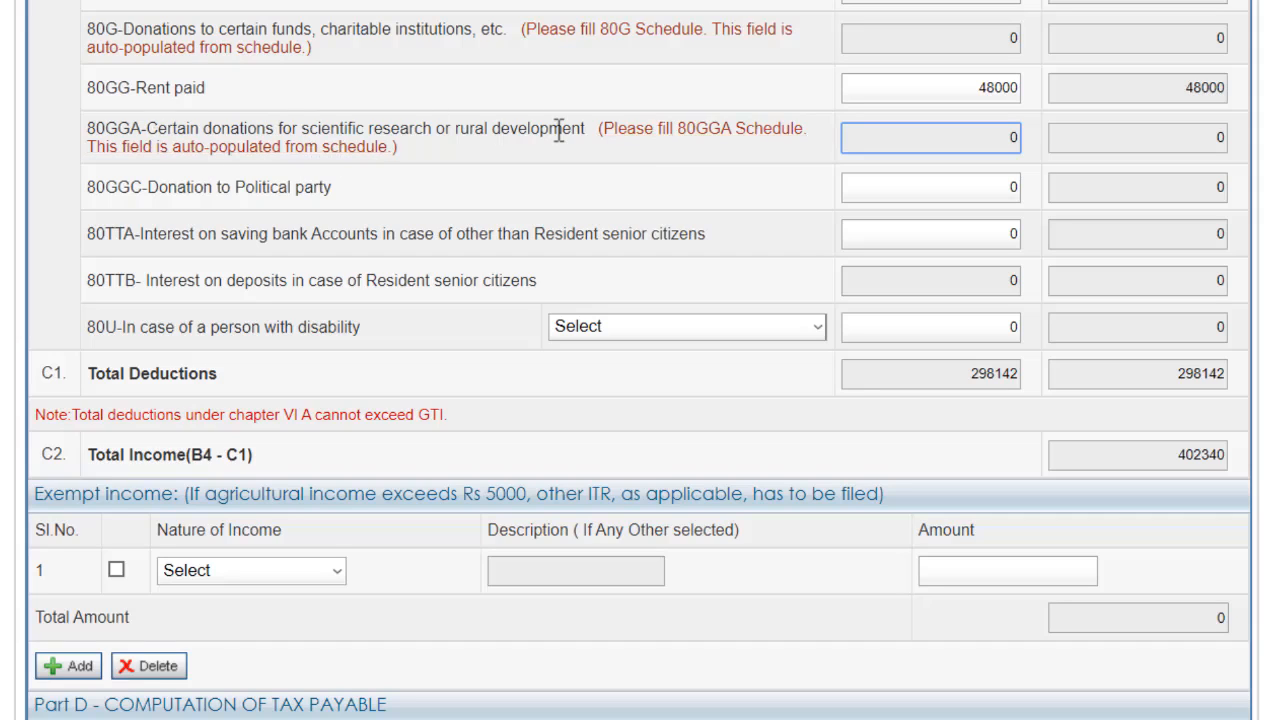
{"action": "left_click", "coordinate": [663, 143]}
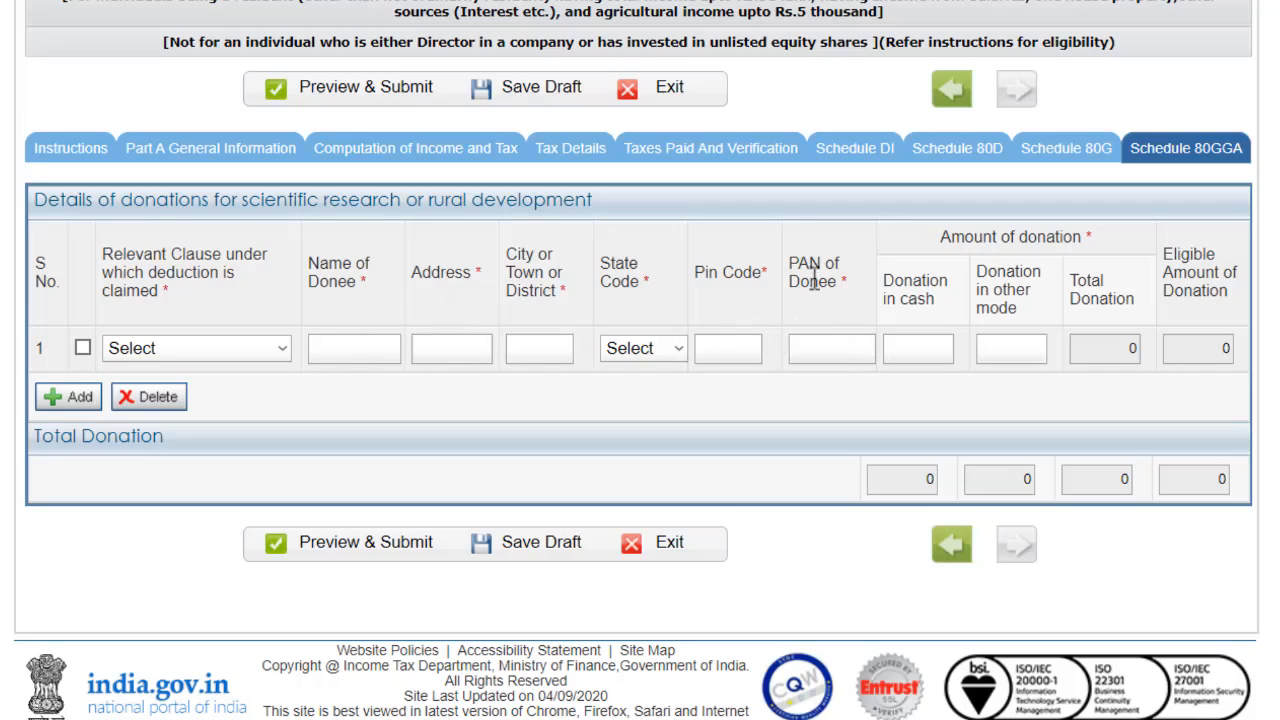
Try placeholder letters in the donee's PAN field of Schedule 80GGA and clear the entry again
{"action": "left_click", "coordinate": [839, 346]}
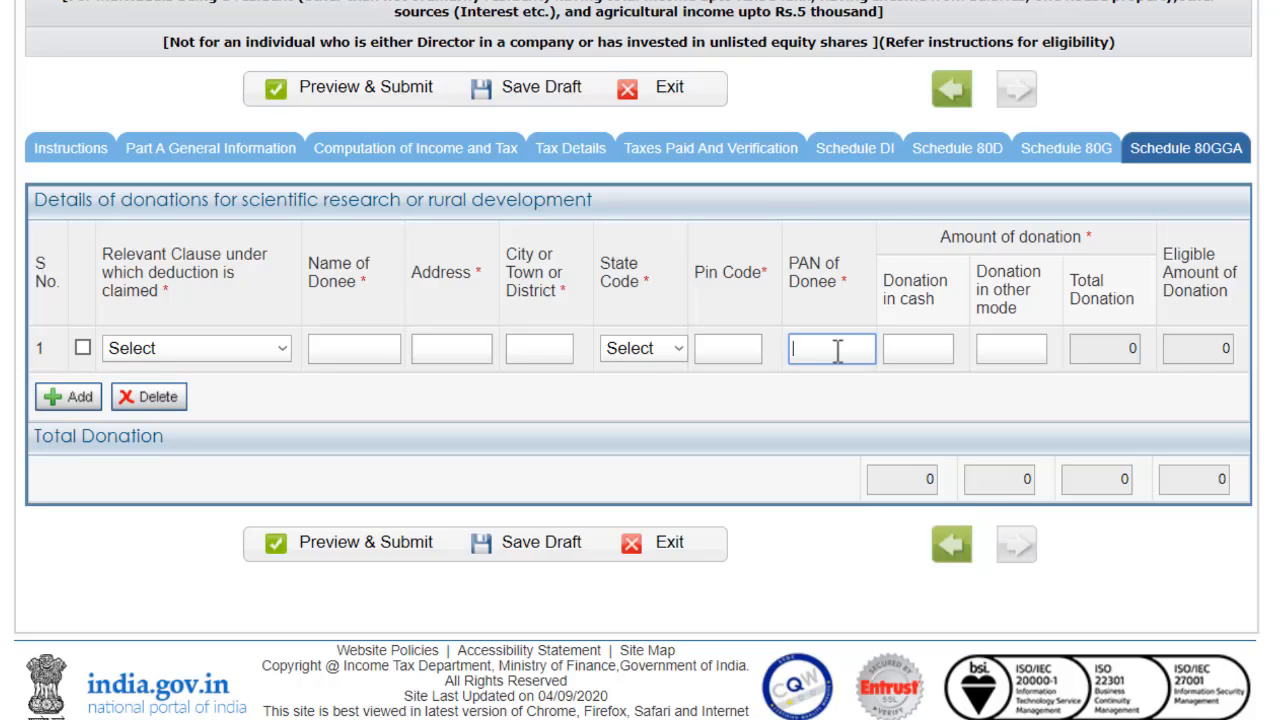
{"action": "left_click", "coordinate": [920, 348]}
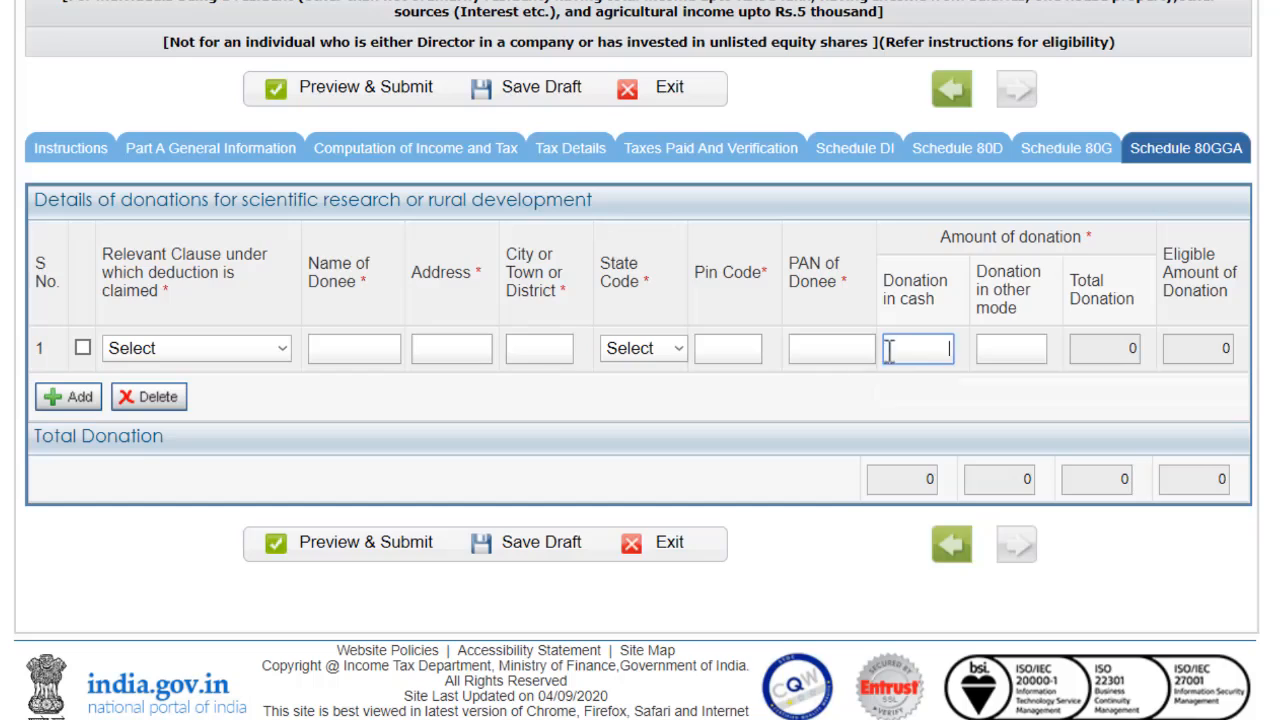
{"action": "left_click", "coordinate": [845, 347]}
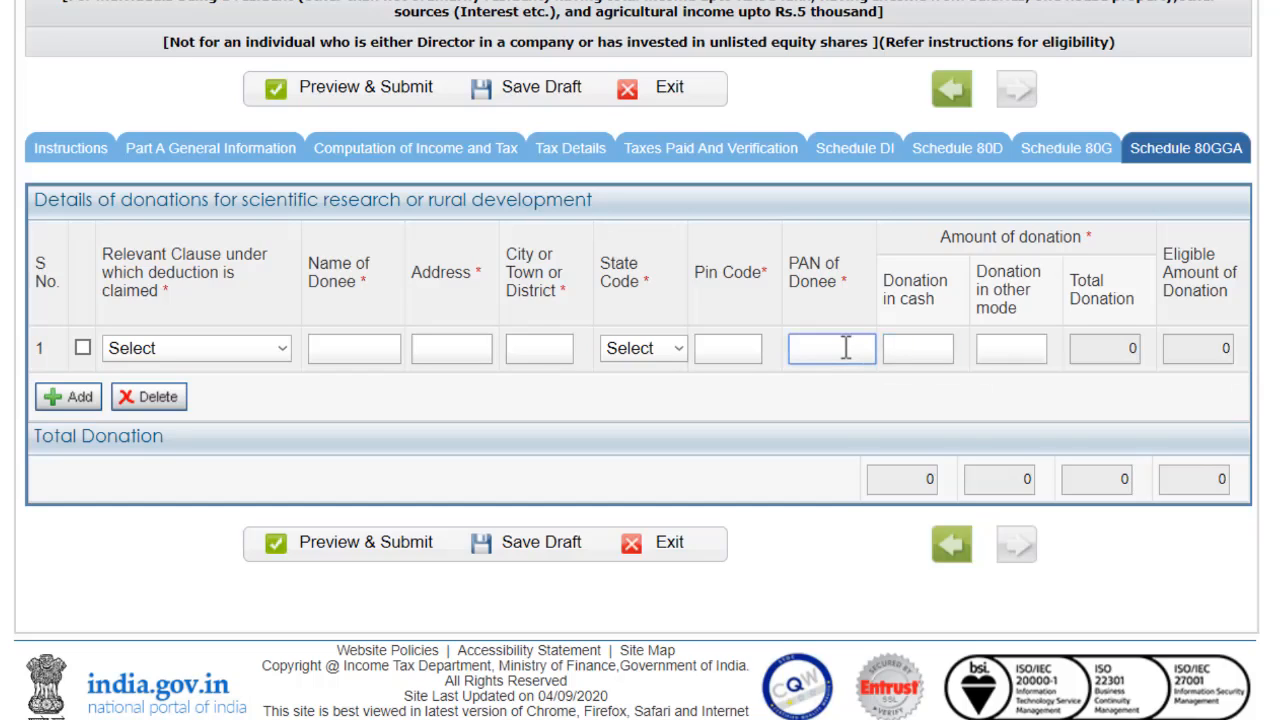
{"action": "type", "text": "GGGGG"}
{"action": "key", "text": "BackSpace"}
{"action": "key", "text": "BackSpace"}
{"action": "key", "text": "BackSpace"}
{"action": "key", "text": "BackSpace"}
{"action": "key", "text": "BackSpace"}
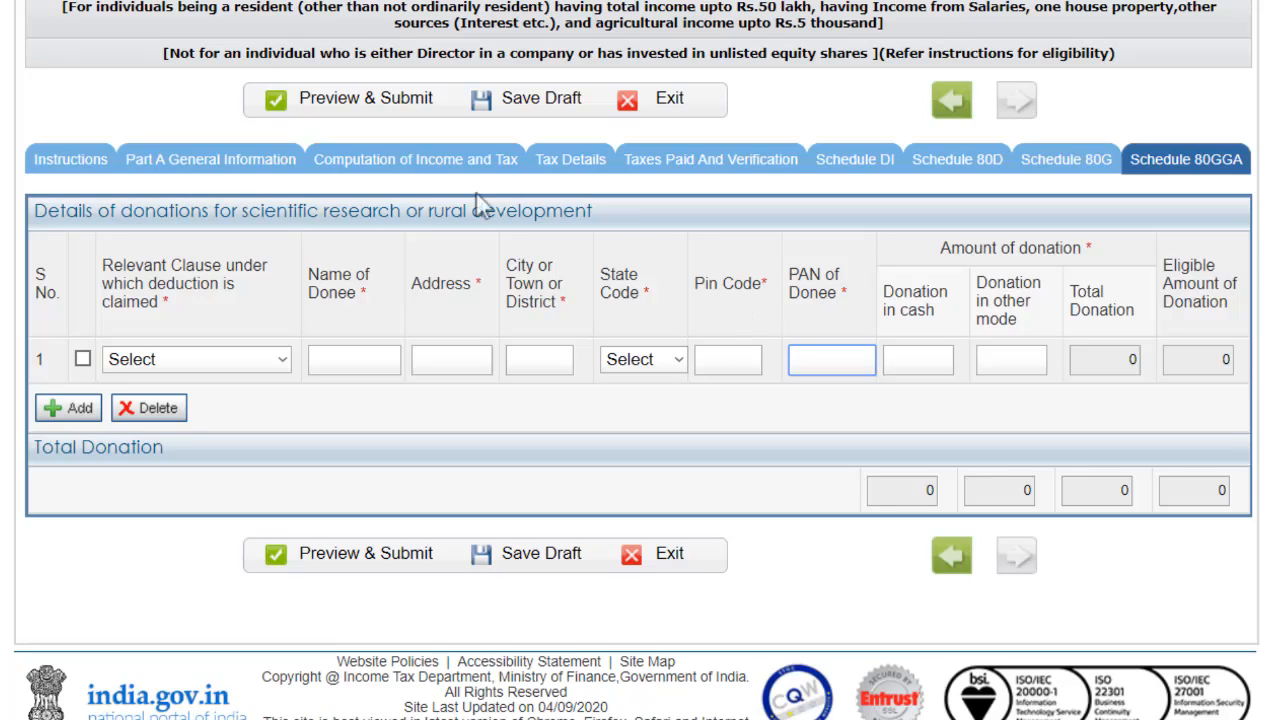
Return to the income and tax computation and review the total deductions, exempt income and Part D tax payable
{"action": "left_click", "coordinate": [525, 104]}
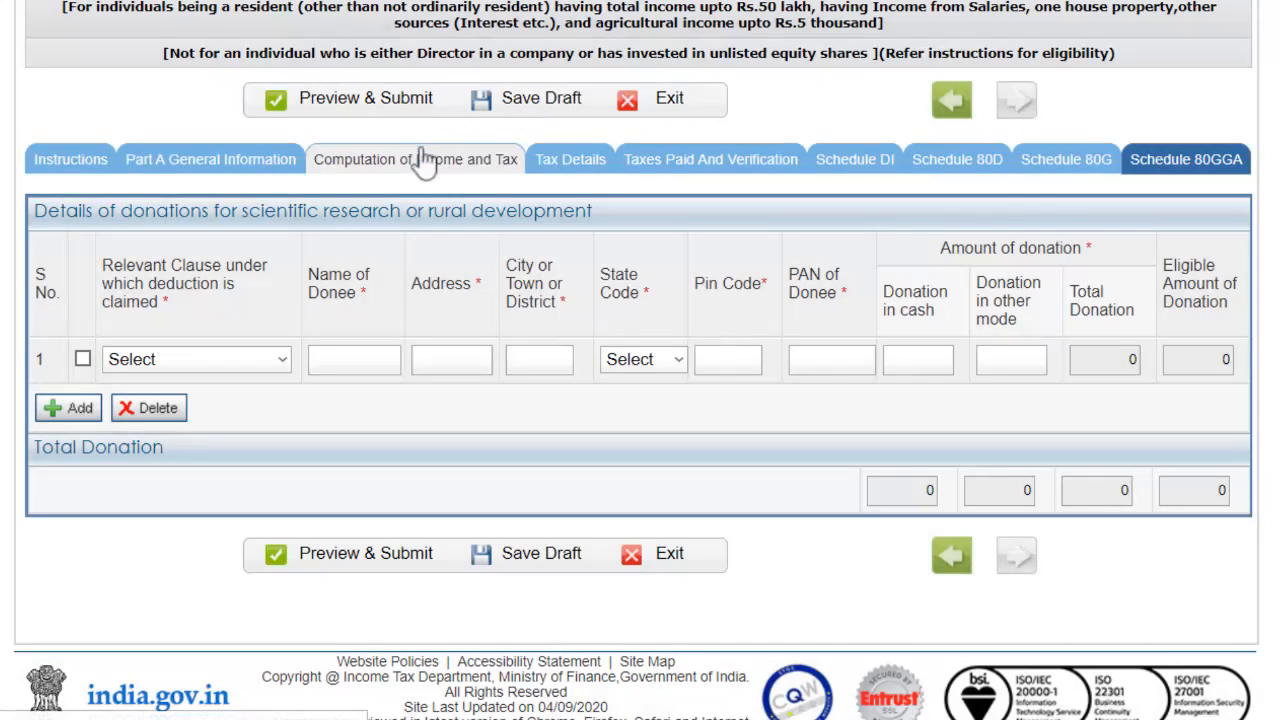
{"action": "left_click", "coordinate": [425, 166]}
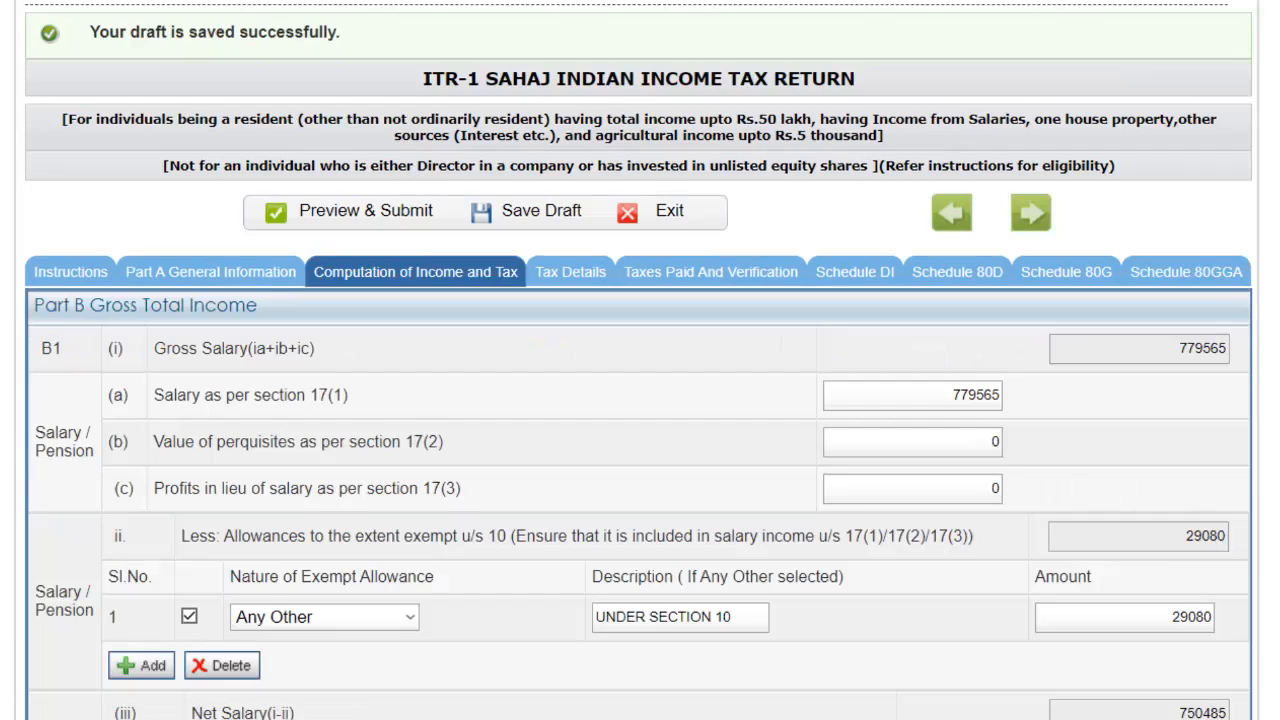
{"action": "scroll", "coordinate": [640, 360], "scroll_direction": "down", "scroll_amount": 10}
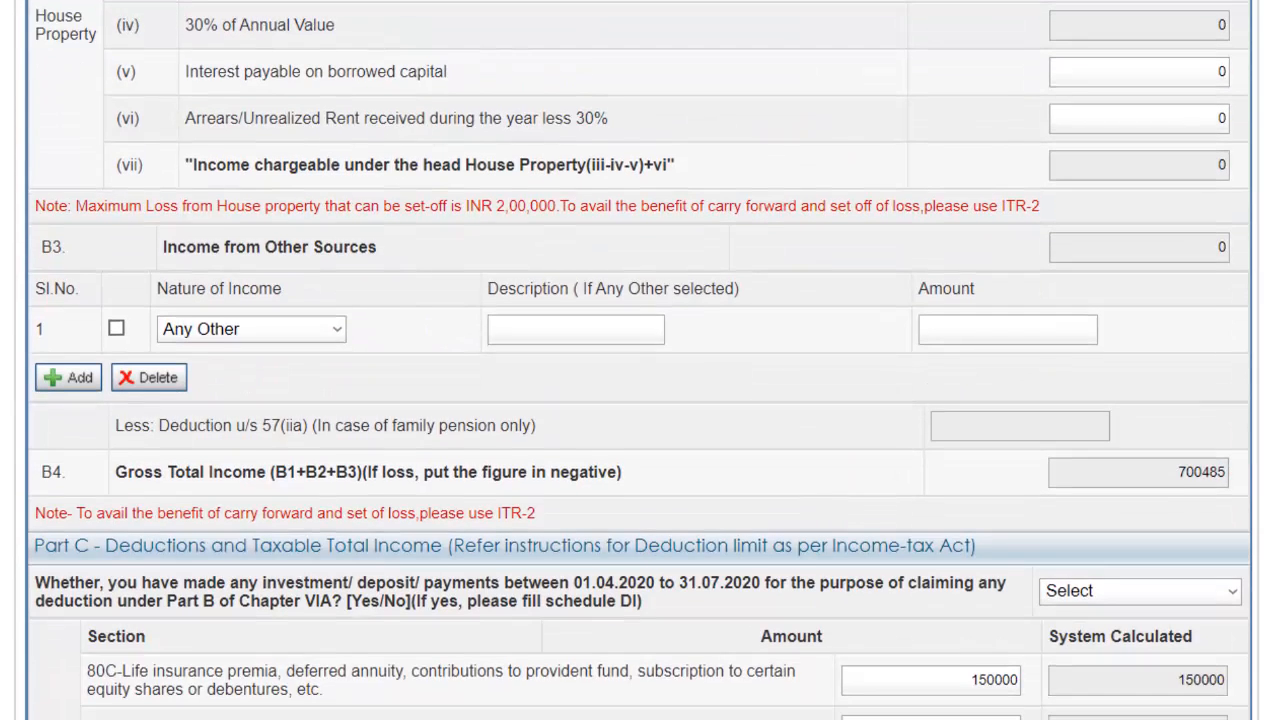
{"action": "scroll", "coordinate": [640, 360], "scroll_direction": "down", "scroll_amount": 20}
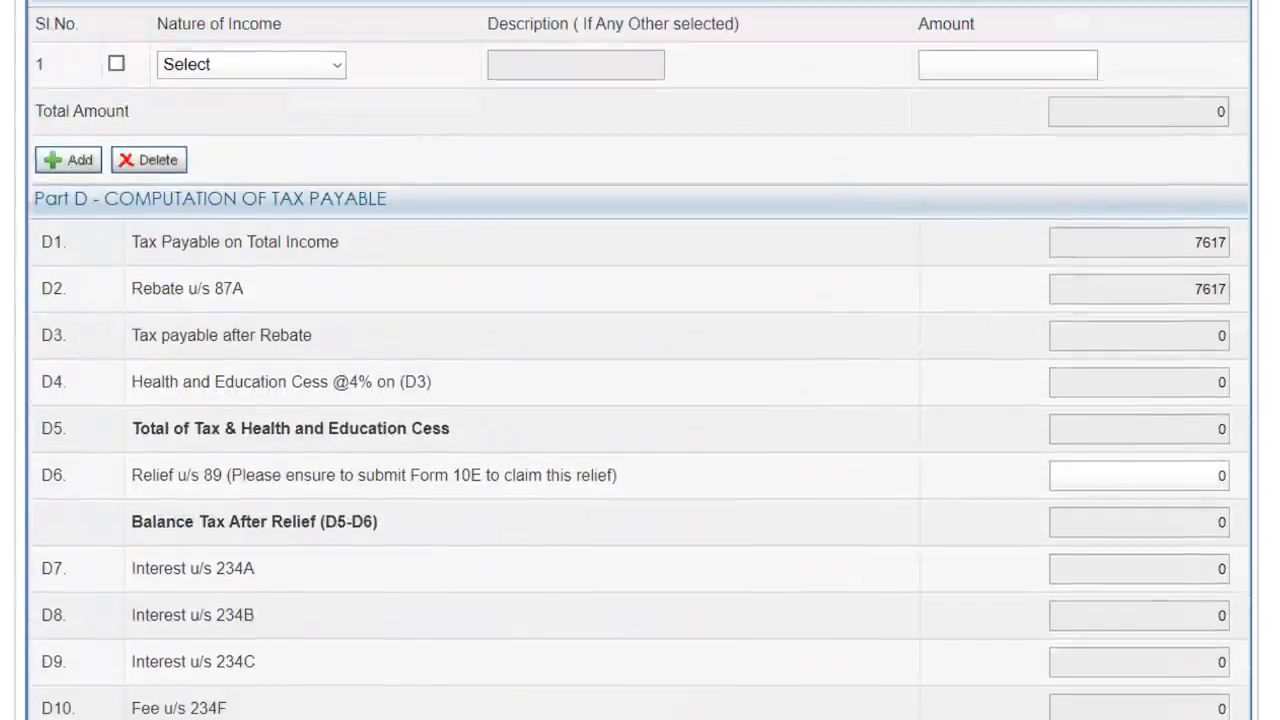
{"action": "scroll", "coordinate": [640, 360], "scroll_direction": "down", "scroll_amount": 1}
{"action": "scroll", "coordinate": [640, 360], "scroll_direction": "up", "scroll_amount": 2}
{"action": "scroll", "coordinate": [640, 360], "scroll_direction": "up", "scroll_amount": 1}
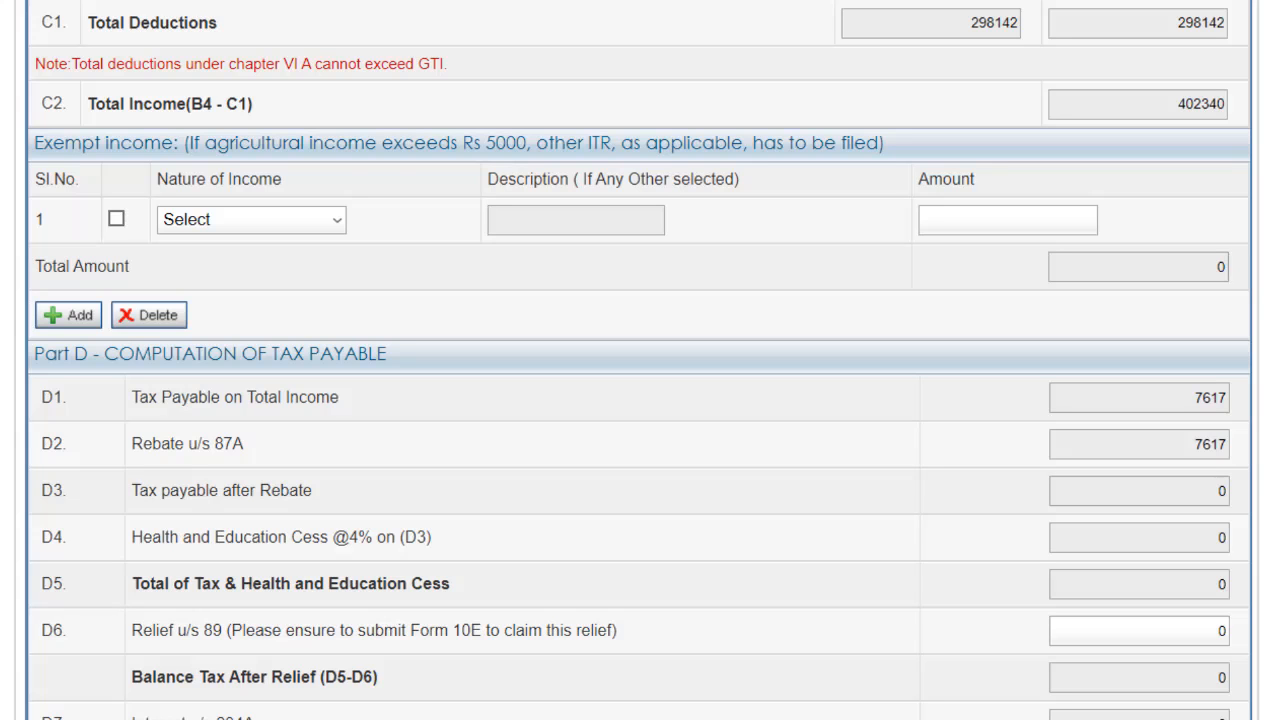
{"action": "scroll", "coordinate": [640, 360], "scroll_direction": "up", "scroll_amount": 20}
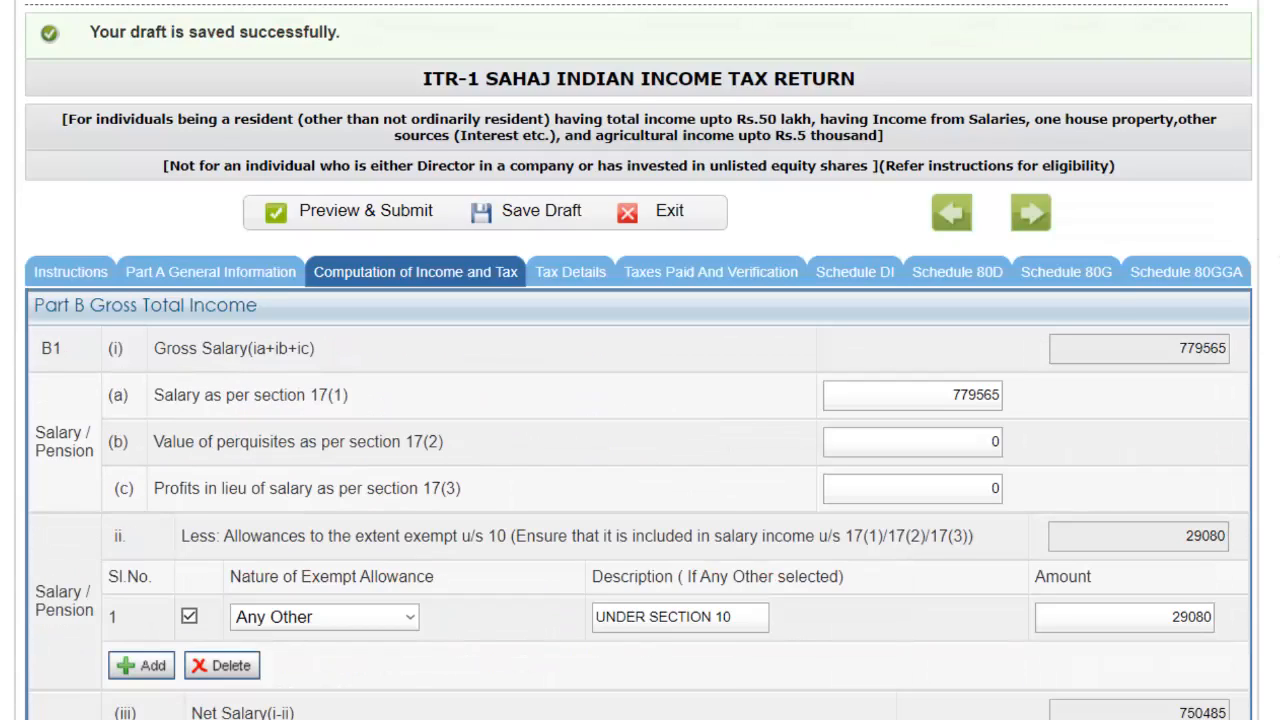
Reopen Schedule 80GGA and enter 500000 as the donation in other mode in the first row
{"action": "left_click", "coordinate": [1185, 271]}
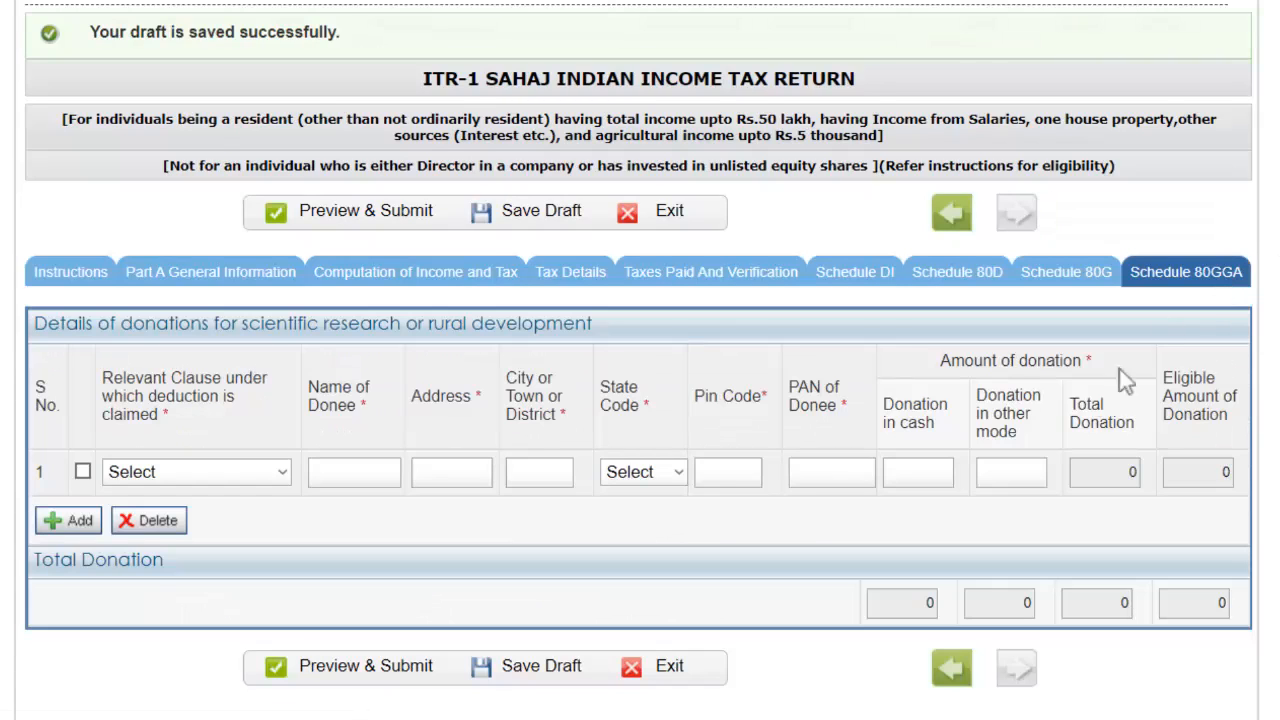
{"action": "left_click", "coordinate": [1021, 474]}
{"action": "type", "text": "50000"}
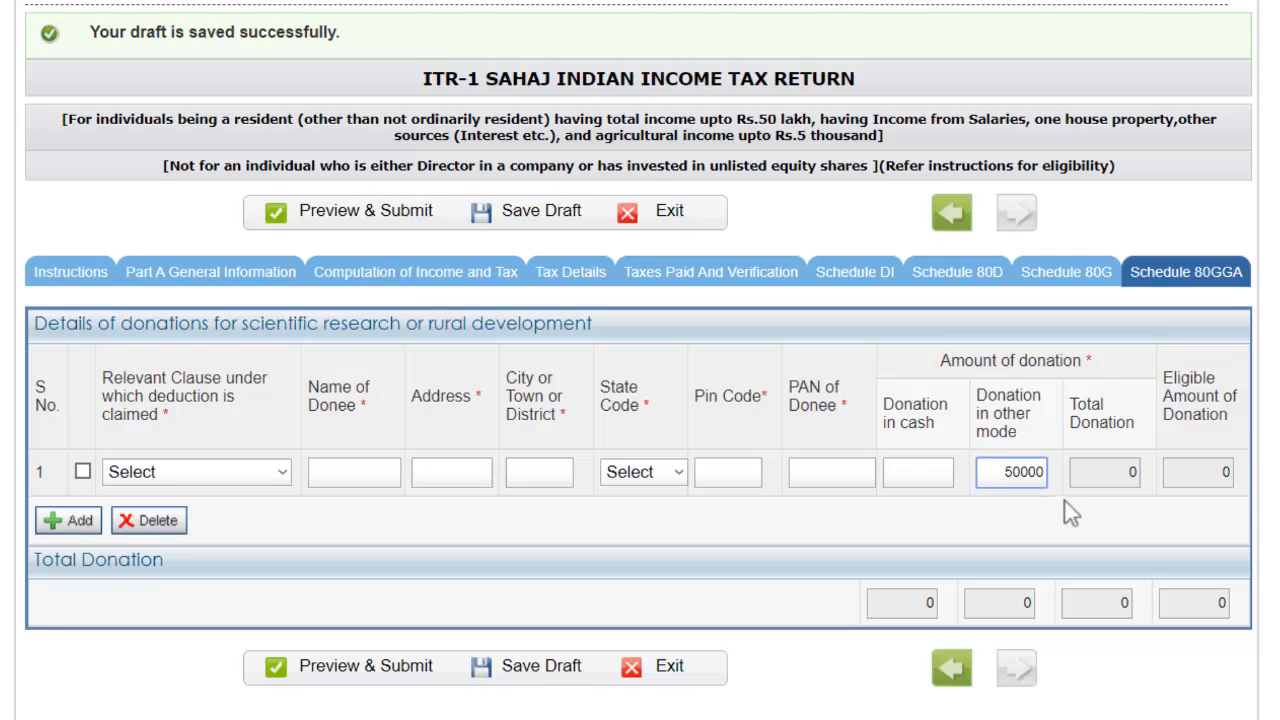
{"action": "type", "text": "0"}
{"action": "left_click", "coordinate": [914, 477]}
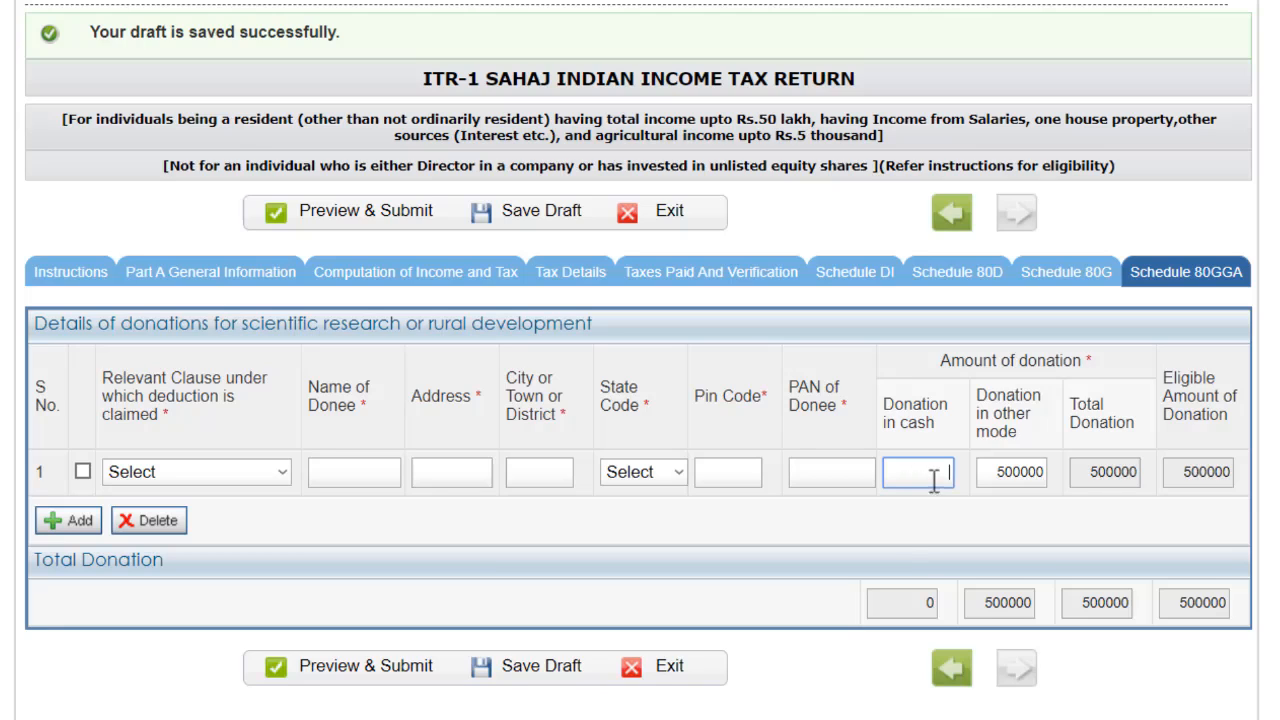
{"action": "left_click", "coordinate": [998, 470]}
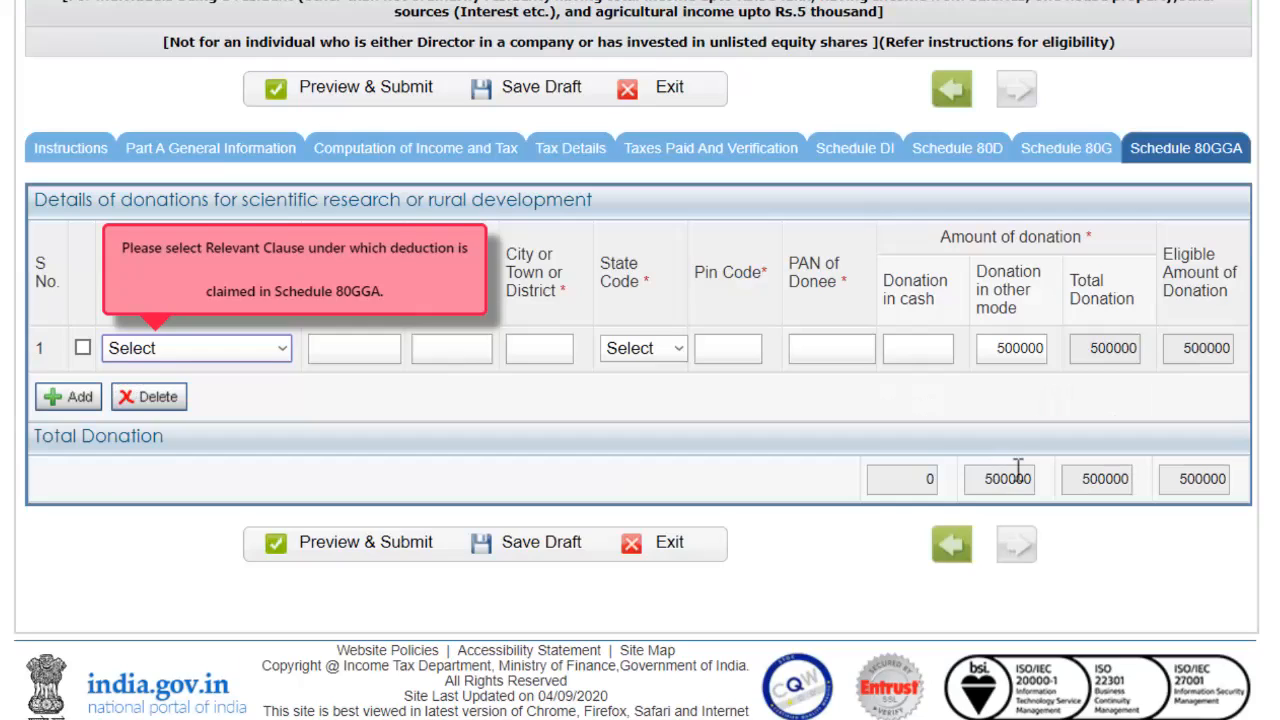
Clear the donation in other mode amount in the first row of Schedule 80GGA
{"action": "left_click", "coordinate": [997, 350]}
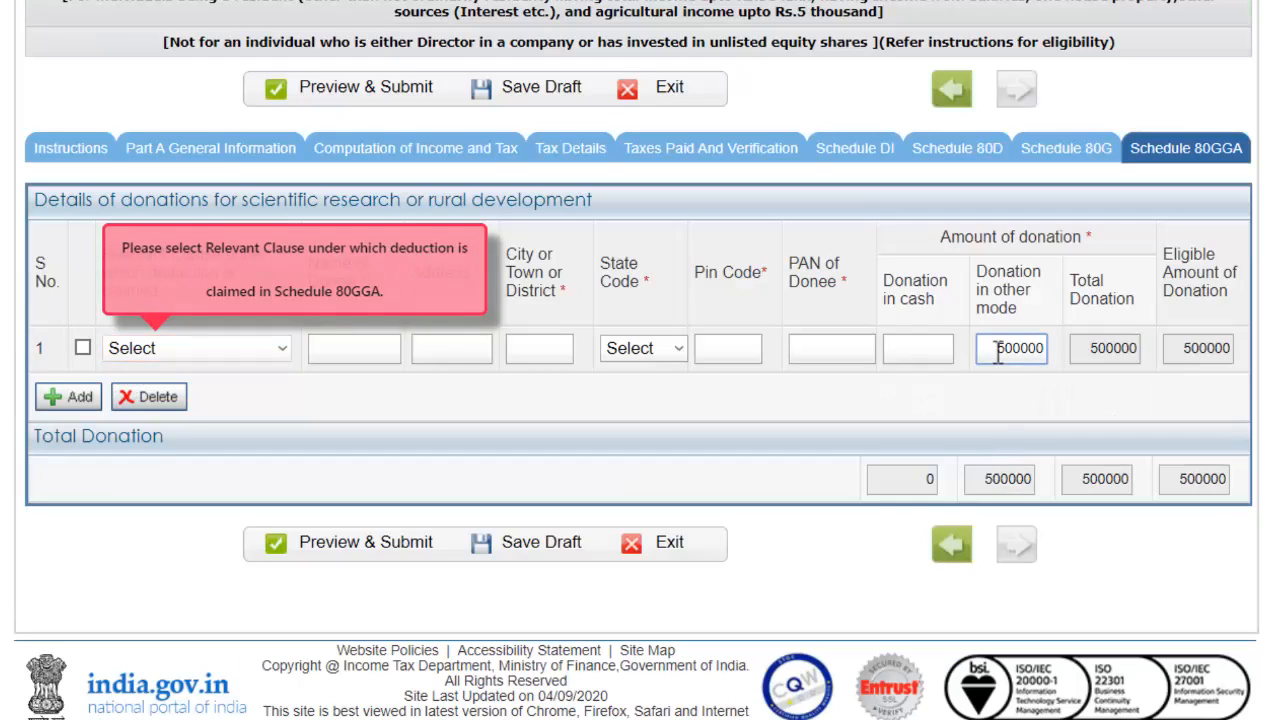
{"action": "key", "text": "Delete"}
{"action": "key", "text": "Delete"}
{"action": "key", "text": "Delete"}
{"action": "key", "text": "Delete"}
{"action": "key", "text": "Delete"}
{"action": "key", "text": "Delete"}
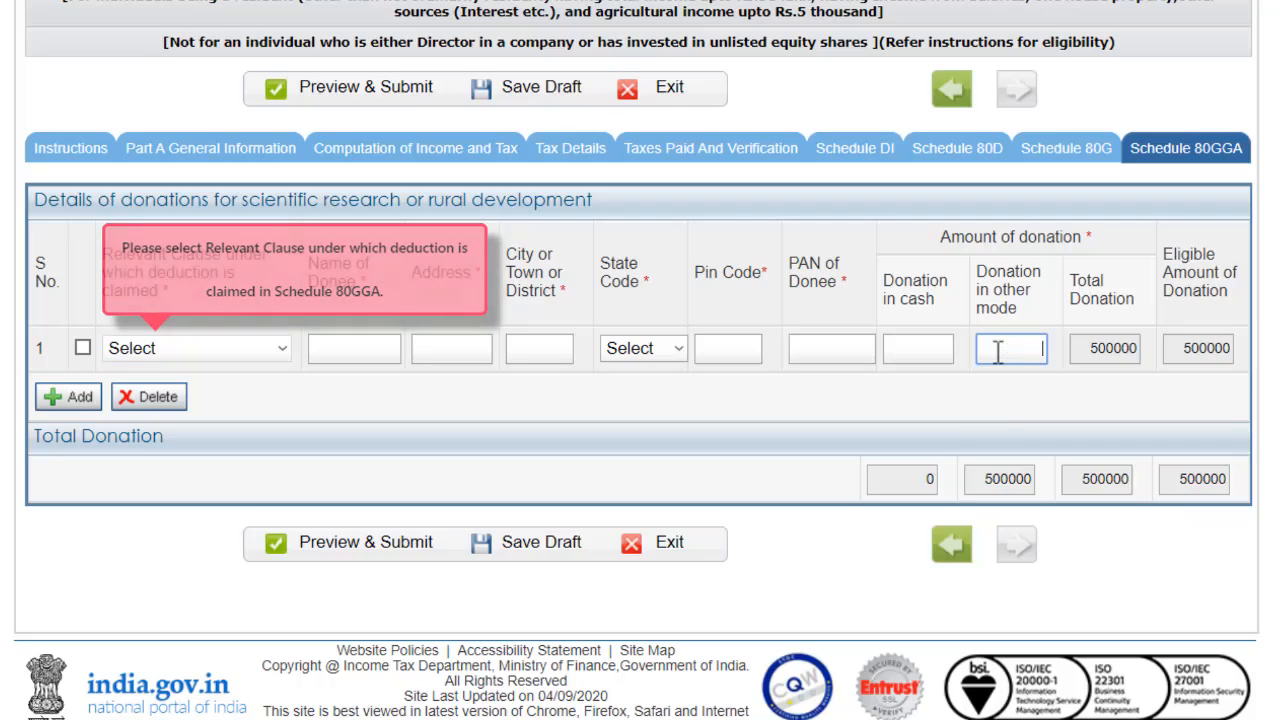
{"action": "left_click", "coordinate": [968, 420]}
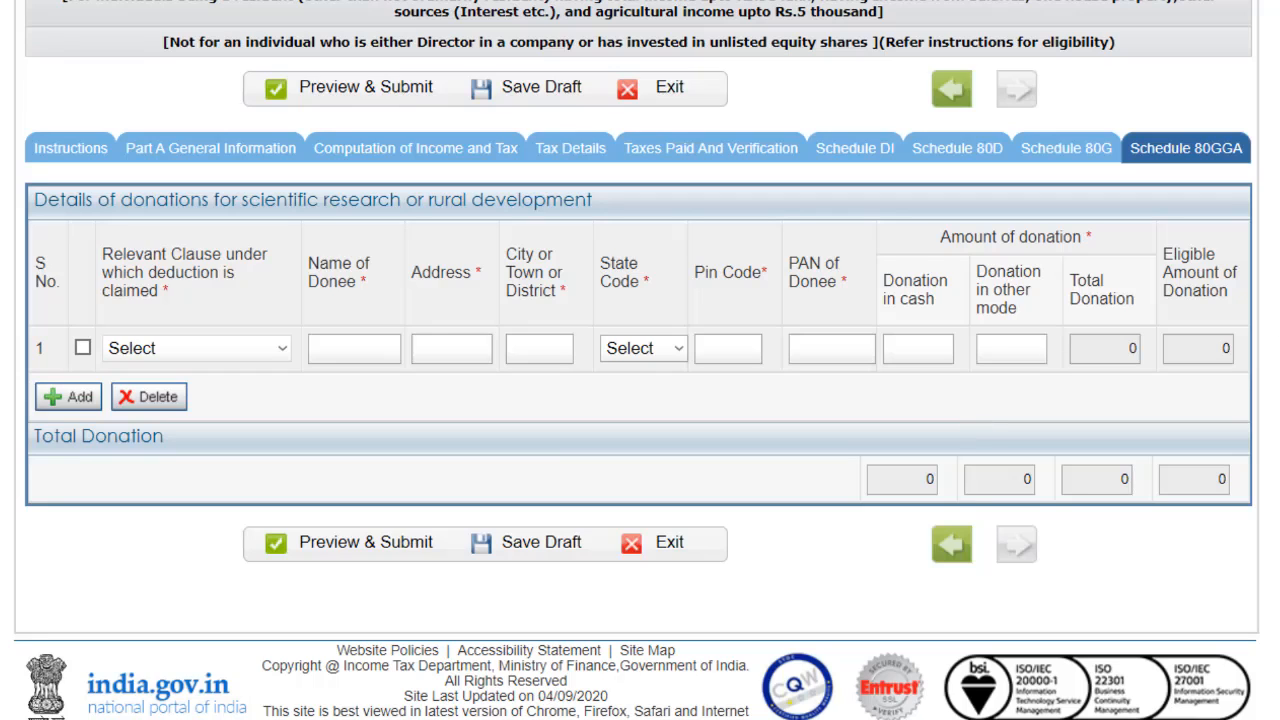
{"action": "scroll", "coordinate": [638, 360], "scroll_direction": "up", "scroll_amount": 2}
{"action": "scroll", "coordinate": [638, 360], "scroll_direction": "down", "scroll_amount": 2}
{"action": "scroll", "coordinate": [638, 360], "scroll_direction": "up", "scroll_amount": 2}
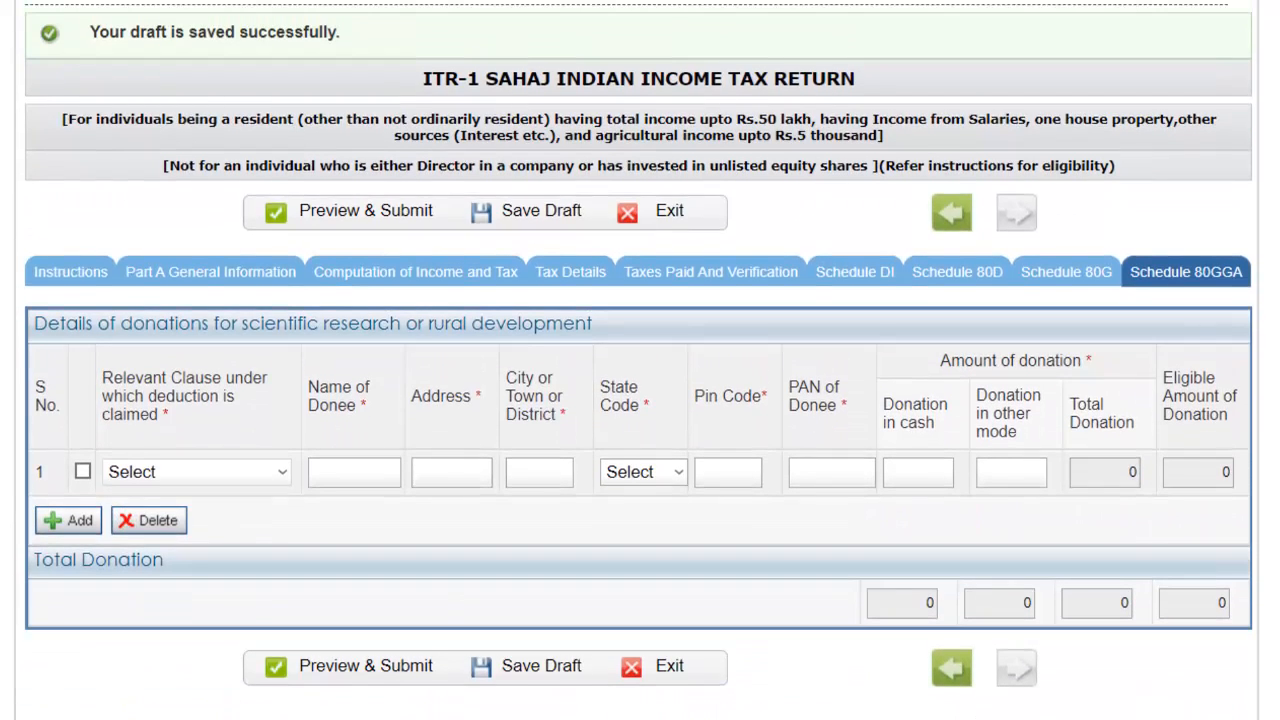
{"action": "scroll", "coordinate": [638, 360], "scroll_direction": "down", "scroll_amount": 2}
{"action": "scroll", "coordinate": [638, 360], "scroll_direction": "up", "scroll_amount": 2}
{"action": "scroll", "coordinate": [638, 360], "scroll_direction": "down", "scroll_amount": 2}
{"action": "scroll", "coordinate": [638, 360], "scroll_direction": "up", "scroll_amount": 2}
{"action": "scroll", "coordinate": [638, 360], "scroll_direction": "down", "scroll_amount": 2}
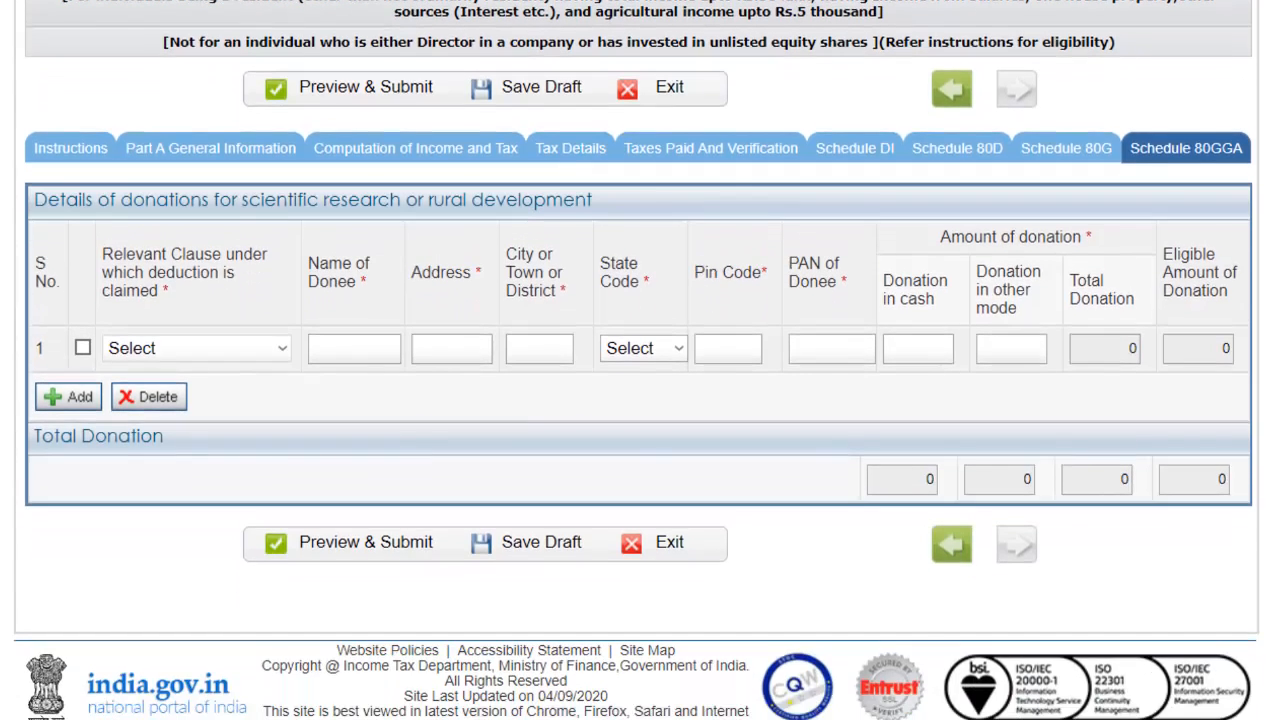
{"action": "scroll", "coordinate": [638, 360], "scroll_direction": "up", "scroll_amount": 2}
{"action": "scroll", "coordinate": [638, 360], "scroll_direction": "down", "scroll_amount": 2}
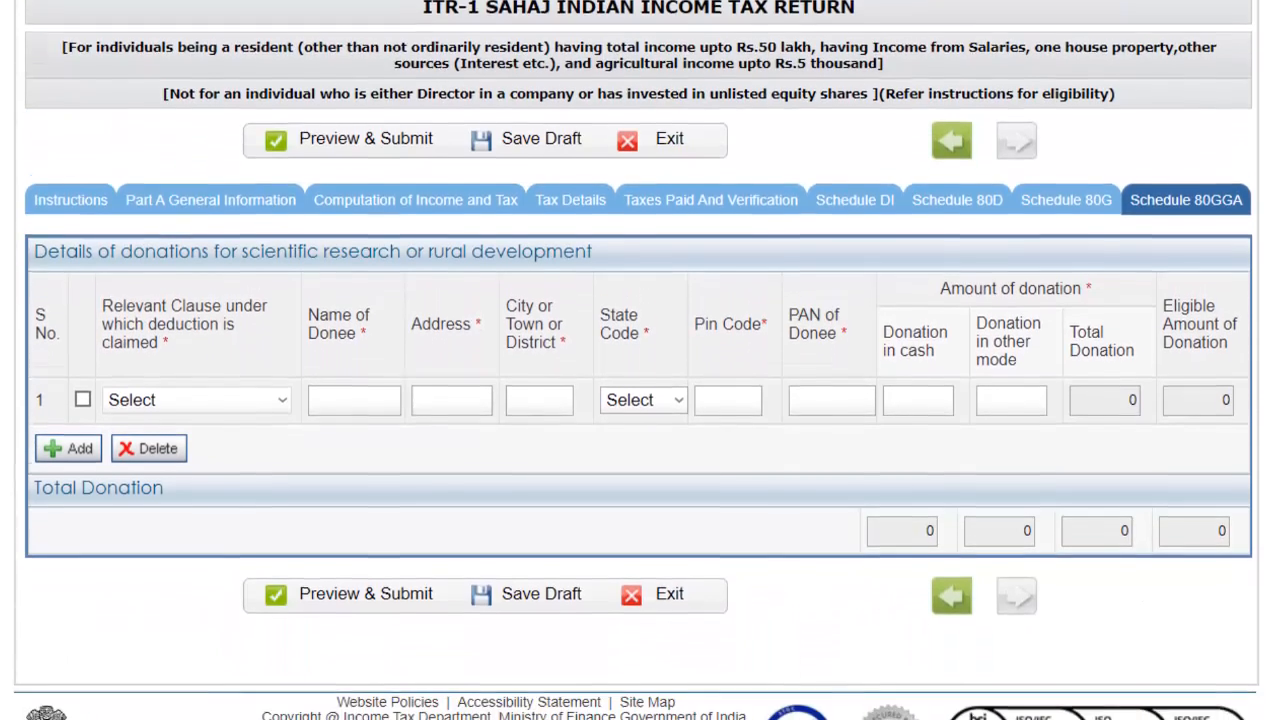
{"action": "scroll", "coordinate": [638, 360], "scroll_direction": "up", "scroll_amount": 2}
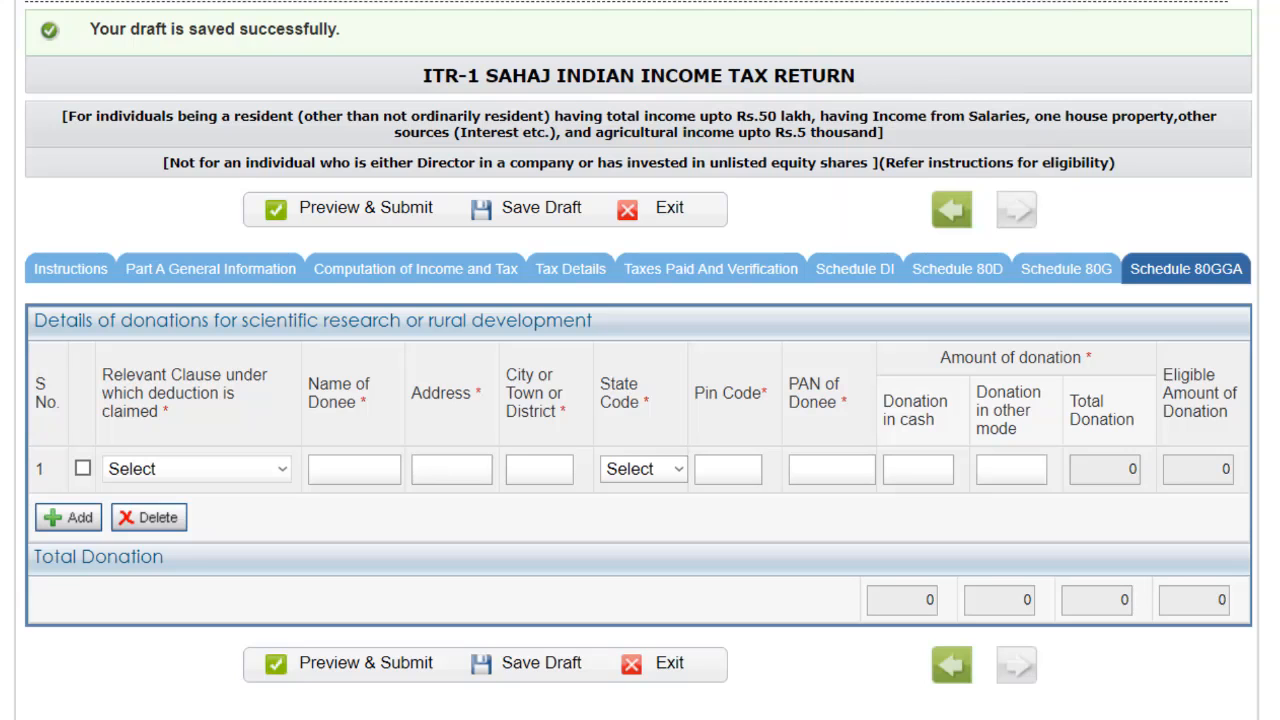
{"action": "scroll", "coordinate": [640, 400], "scroll_direction": "down", "scroll_amount": 2}
{"action": "scroll", "coordinate": [640, 400], "scroll_direction": "up", "scroll_amount": 2}
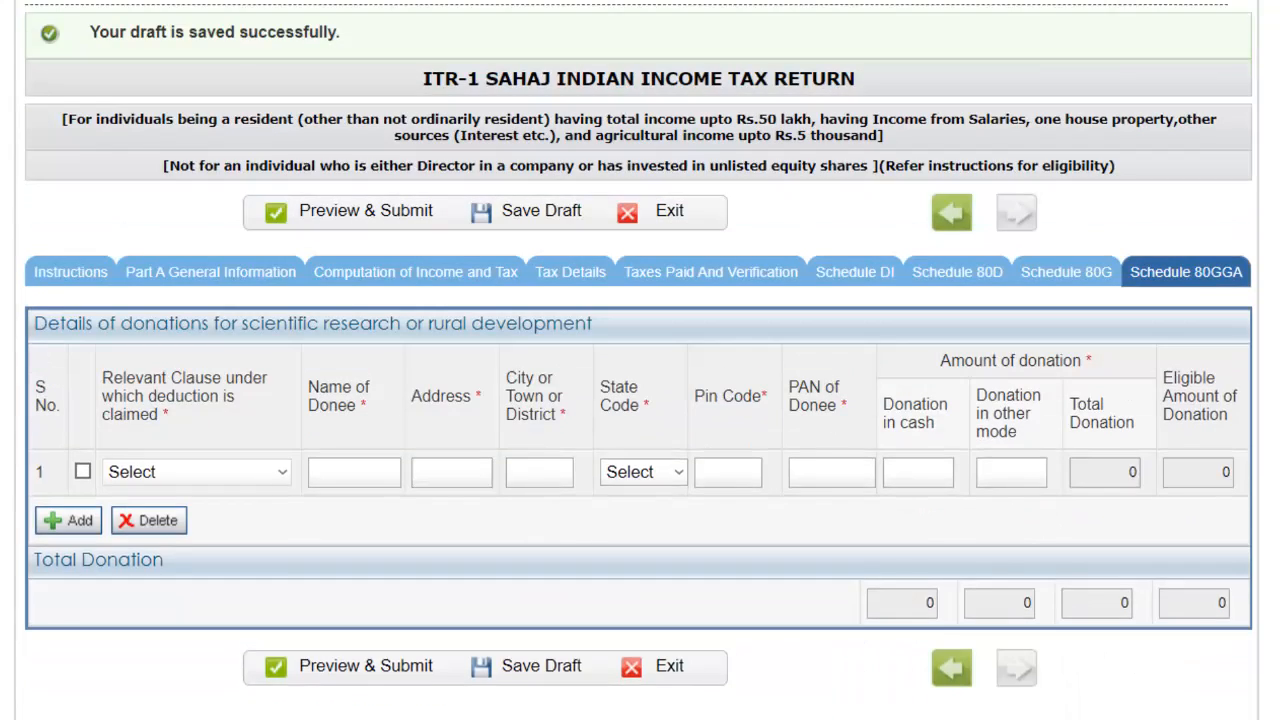
Return to the income and tax computation and examine the 80GGC political party donation and 80TTA savings interest deductions
{"action": "left_click", "coordinate": [425, 283]}
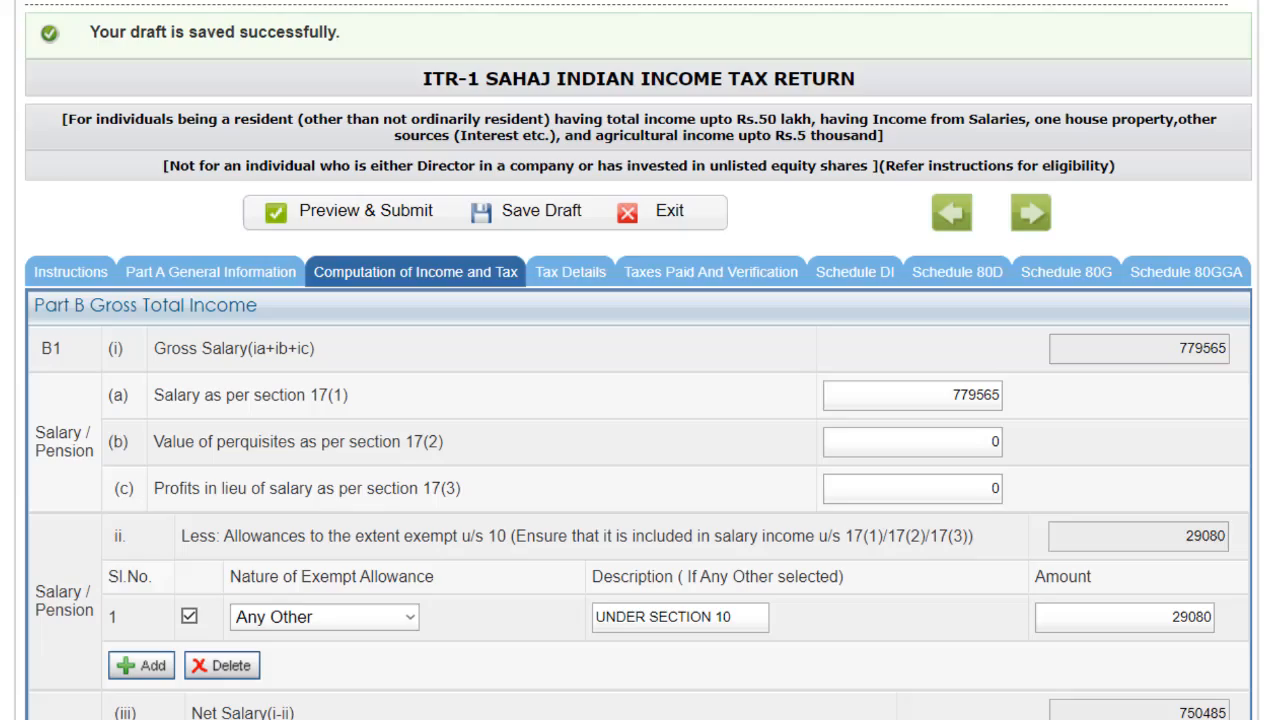
{"action": "scroll", "coordinate": [640, 360], "scroll_direction": "down", "scroll_amount": 20}
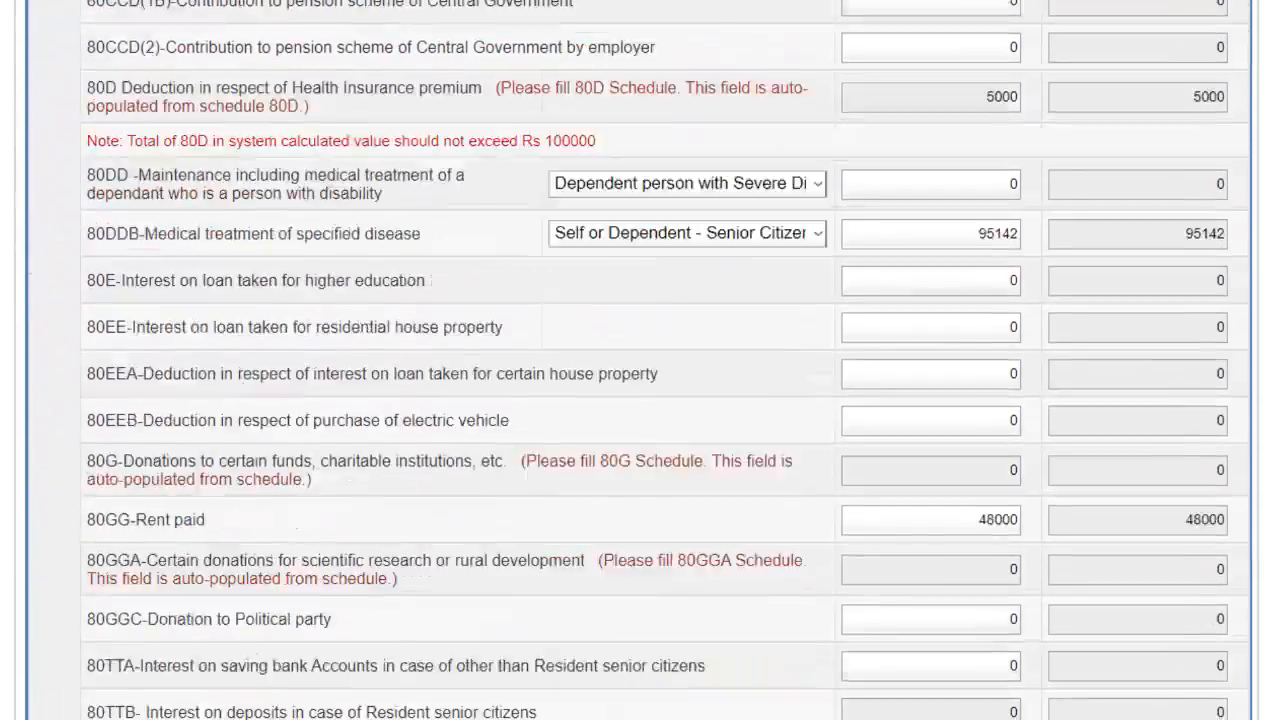
{"action": "scroll", "coordinate": [640, 360], "scroll_direction": "down", "scroll_amount": 3}
{"action": "scroll", "coordinate": [640, 360], "scroll_direction": "up", "scroll_amount": 3}
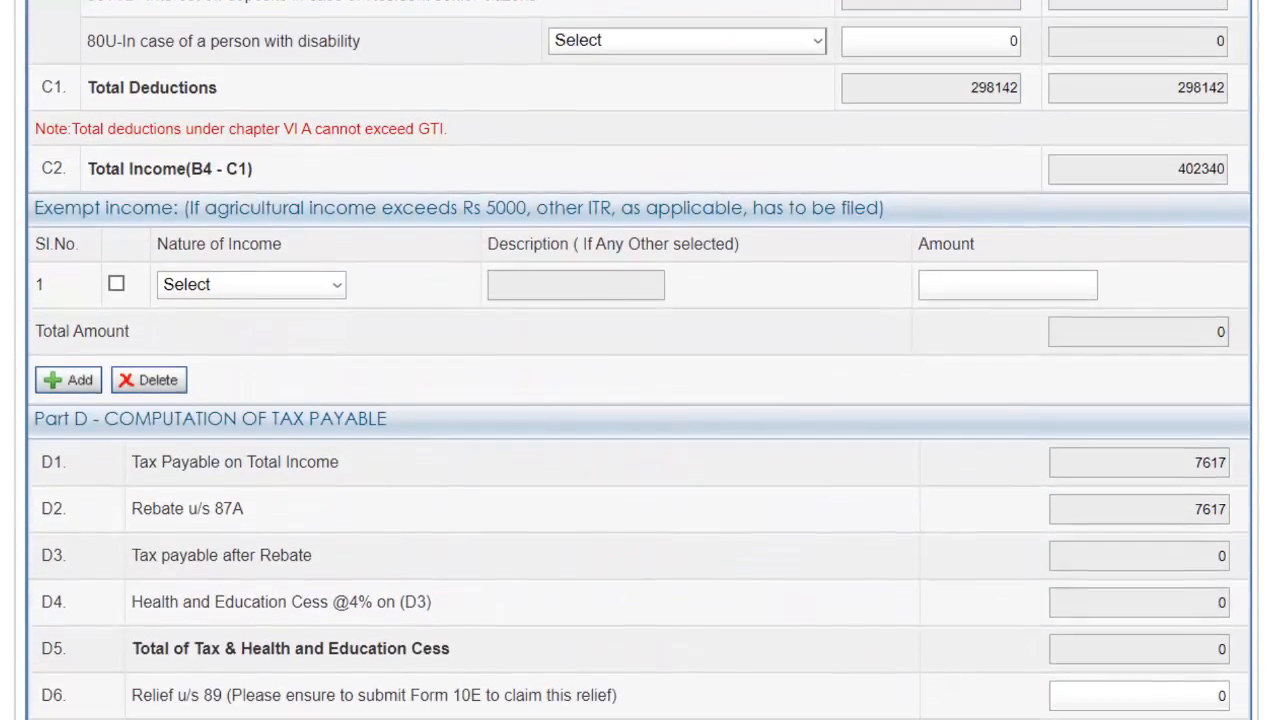
{"action": "scroll", "coordinate": [640, 360], "scroll_direction": "up", "scroll_amount": 3}
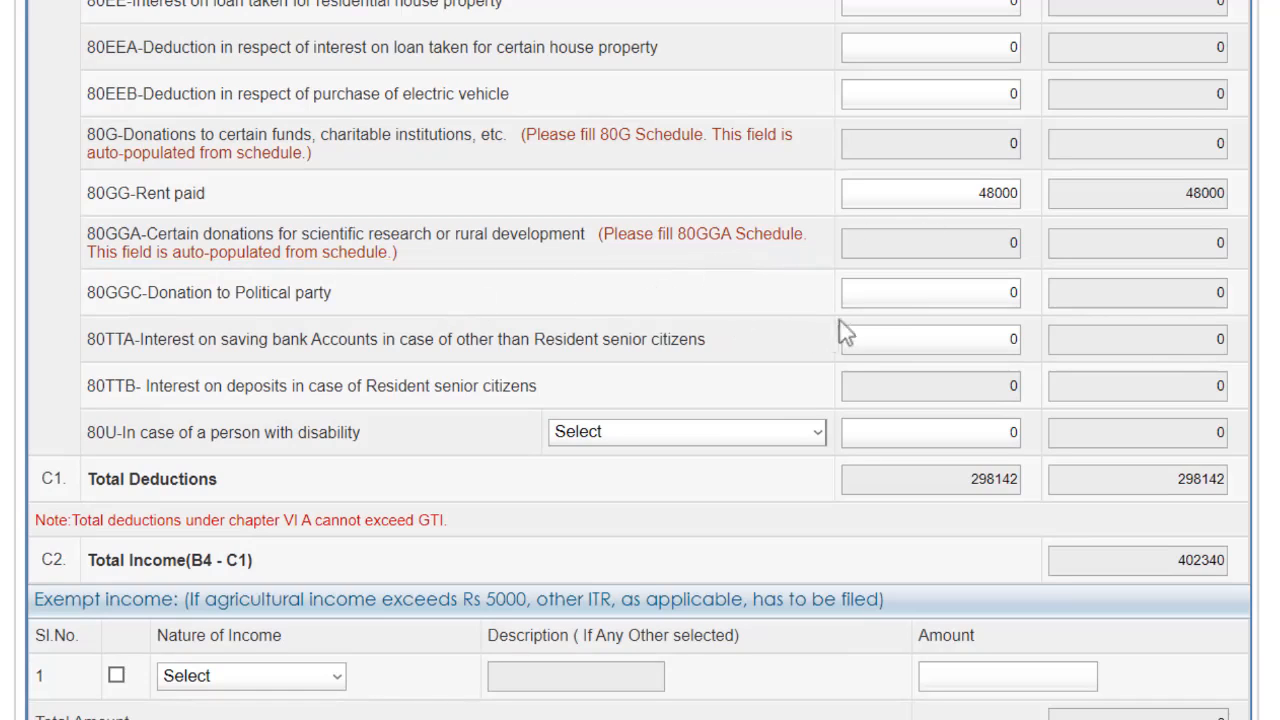
{"action": "left_click", "coordinate": [885, 301]}
{"action": "key", "text": "Tab"}
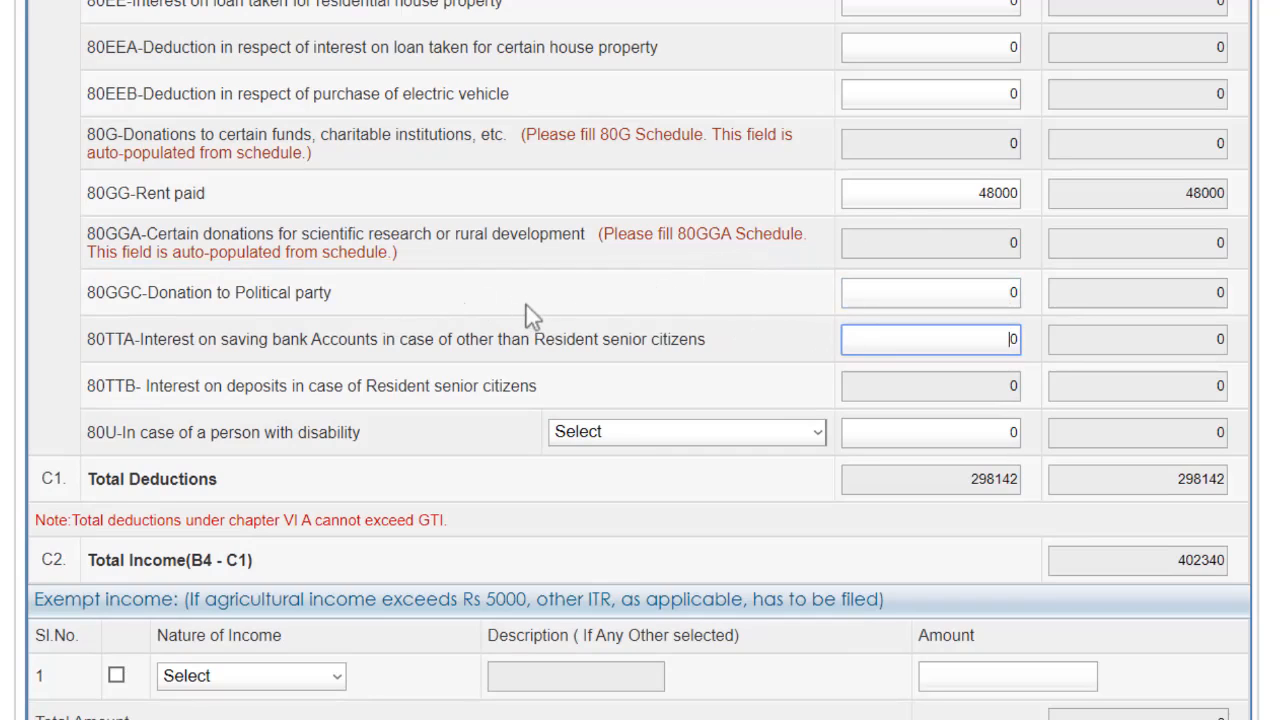
{"action": "left_click", "coordinate": [900, 294]}
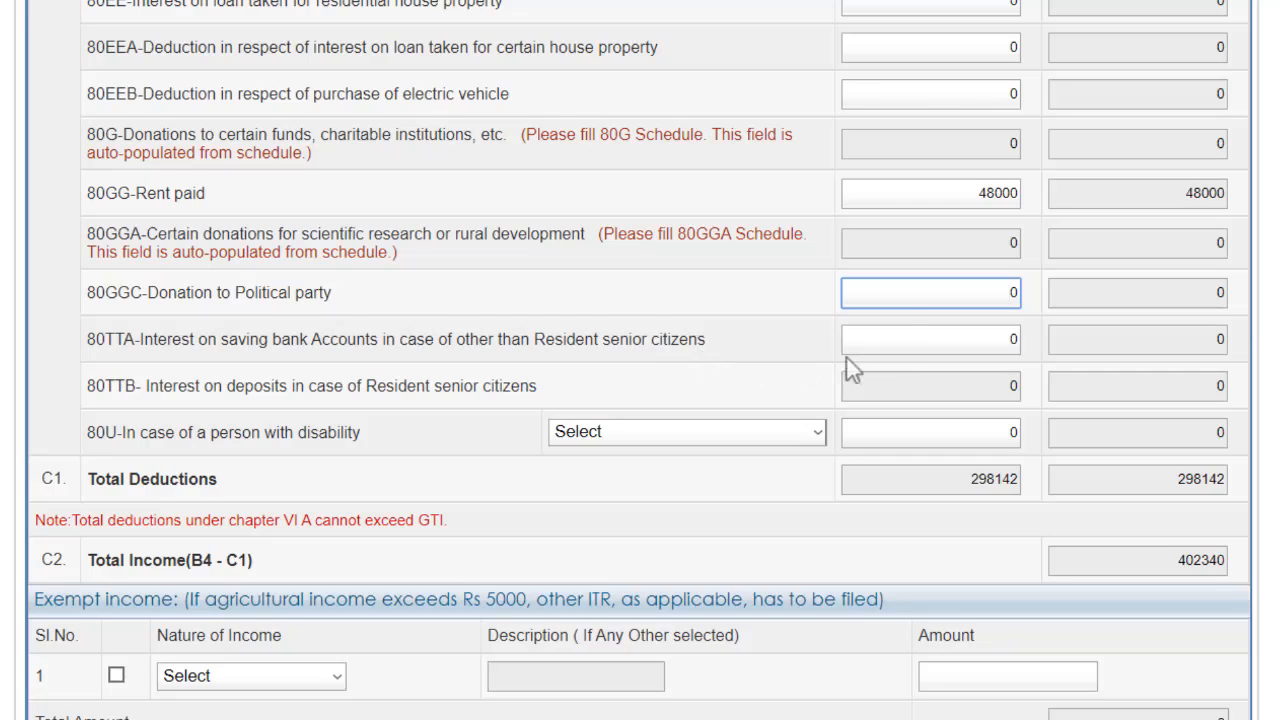
{"action": "left_click", "coordinate": [906, 345]}
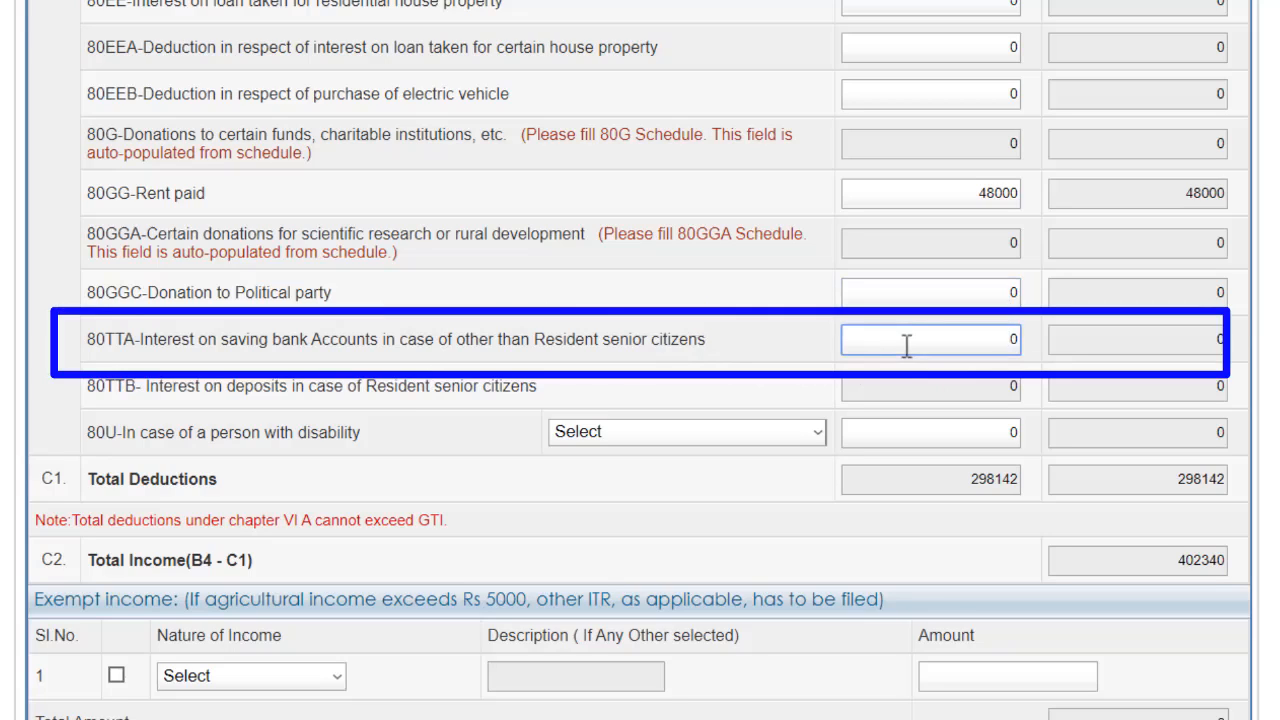
Review the Part B salary, house property and other sources income, and return to the 80TTA savings interest amount
{"action": "scroll", "coordinate": [906, 345], "scroll_direction": "up", "scroll_amount": 17}
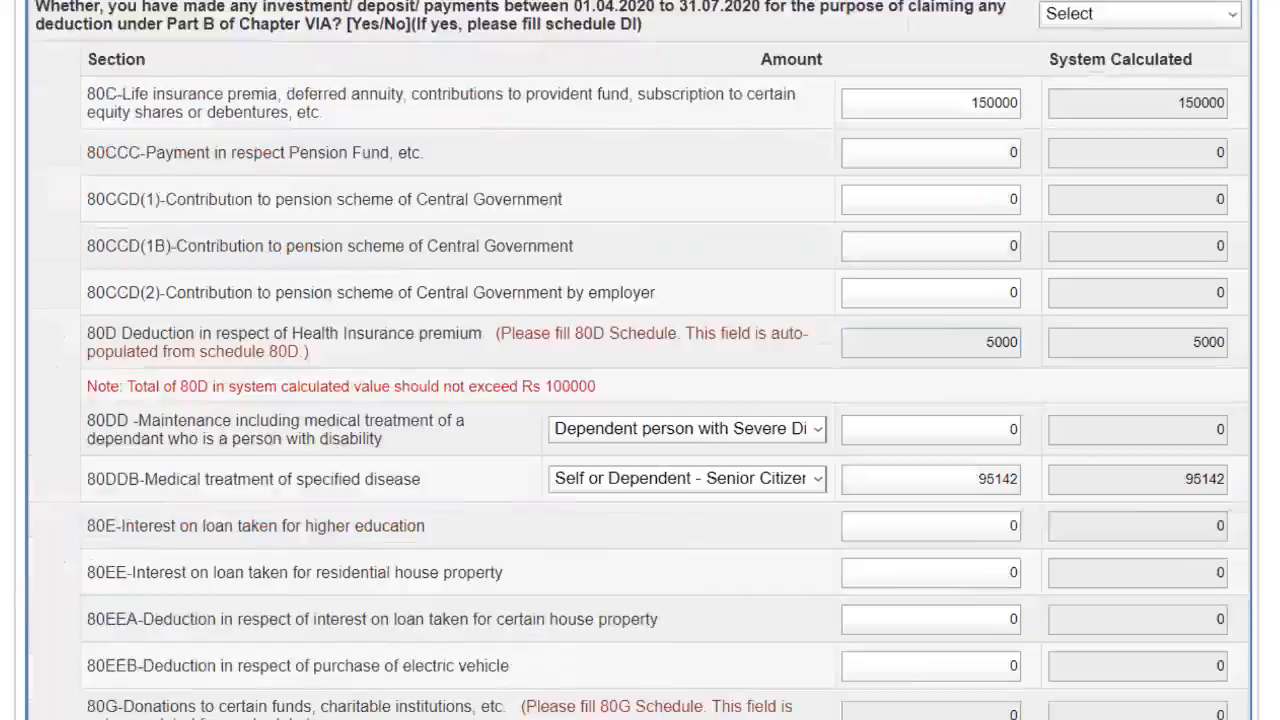
{"action": "scroll", "coordinate": [906, 345], "scroll_direction": "down", "scroll_amount": 5}
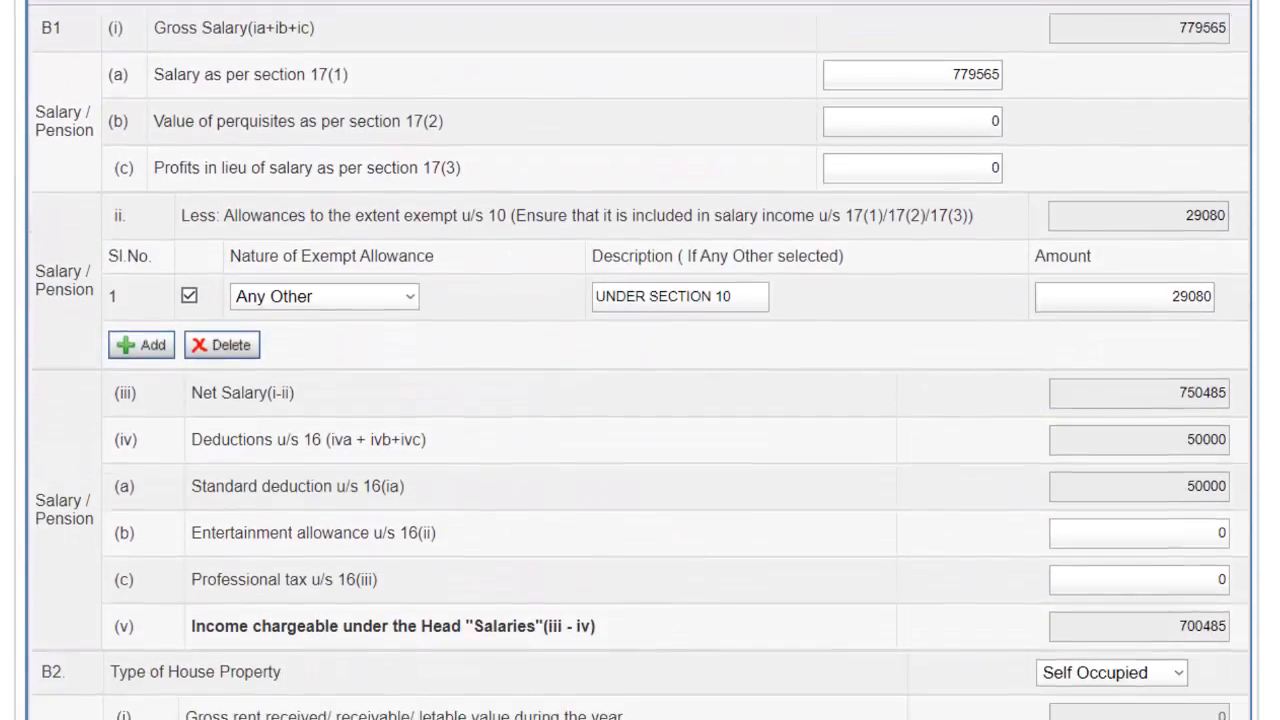
{"action": "scroll", "coordinate": [718, 492], "scroll_direction": "down", "scroll_amount": 4}
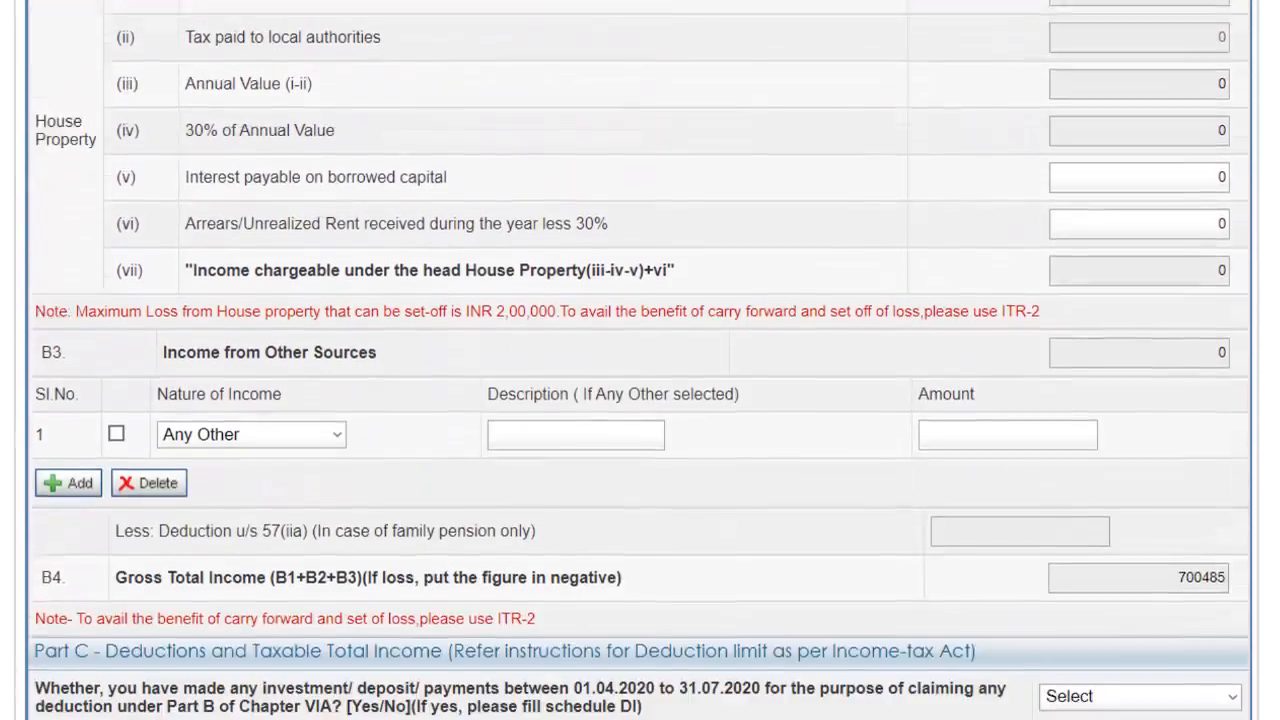
{"action": "scroll", "coordinate": [718, 492], "scroll_direction": "up", "scroll_amount": 2}
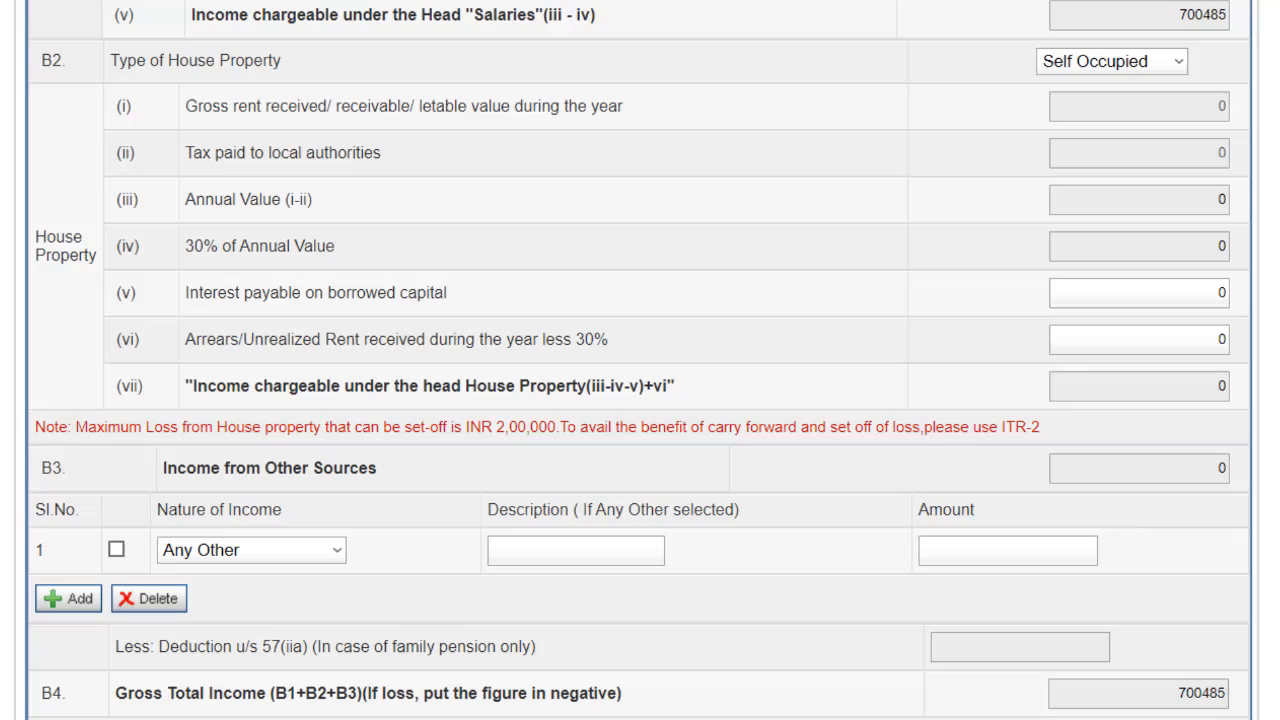
{"action": "scroll", "coordinate": [640, 360], "scroll_direction": "down", "scroll_amount": 10}
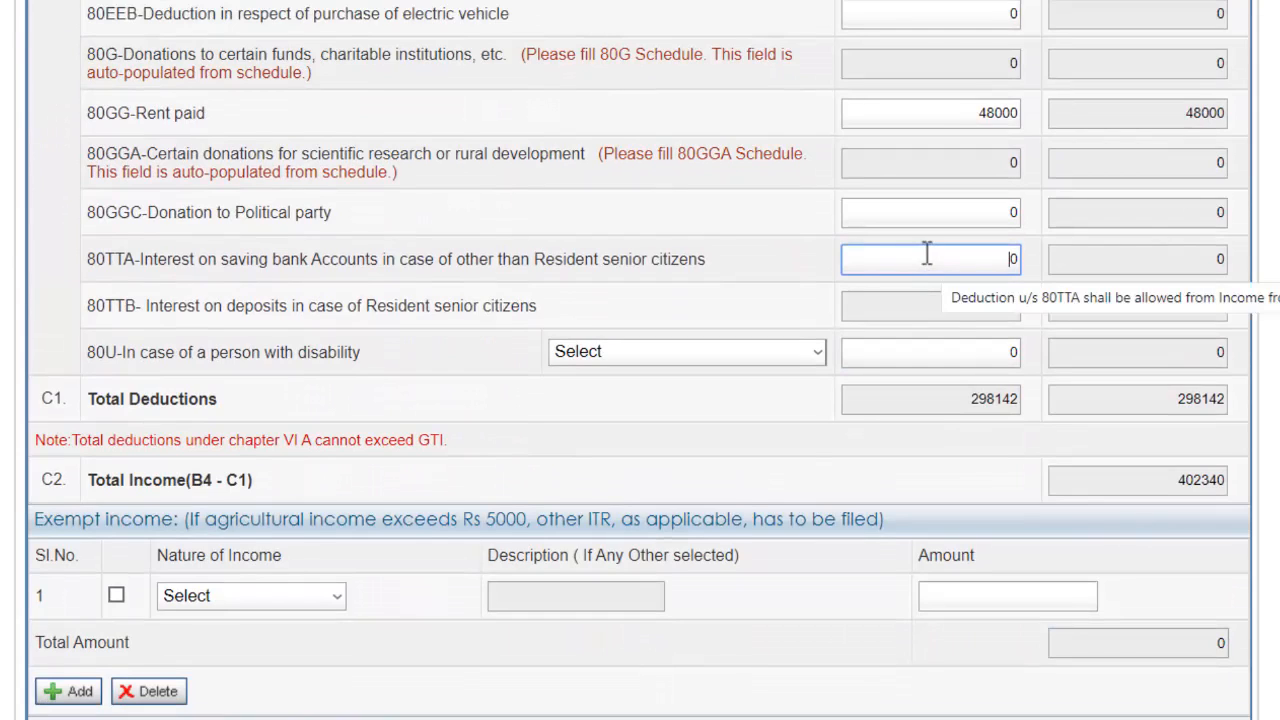
{"action": "left_click", "coordinate": [927, 262]}
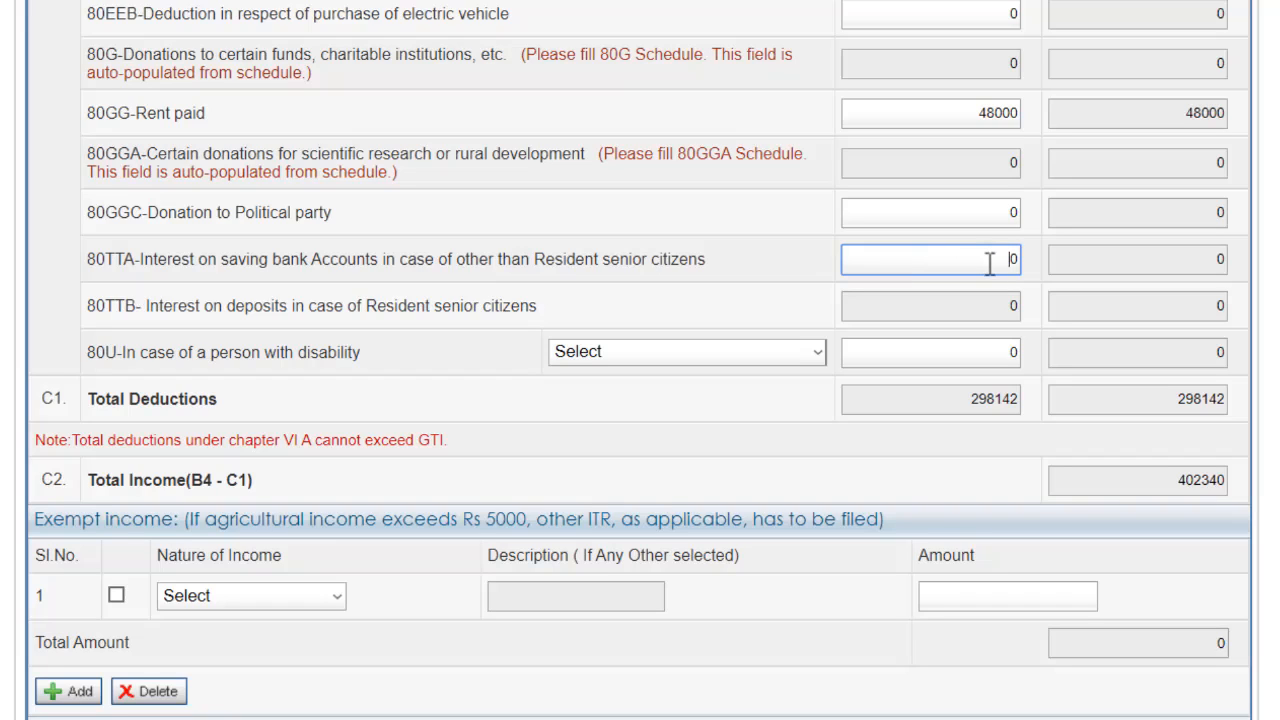
Examine the 80TTB deposit interest deduction for resident senior citizens alongside the 80TTA amount
{"action": "left_click", "coordinate": [928, 305]}
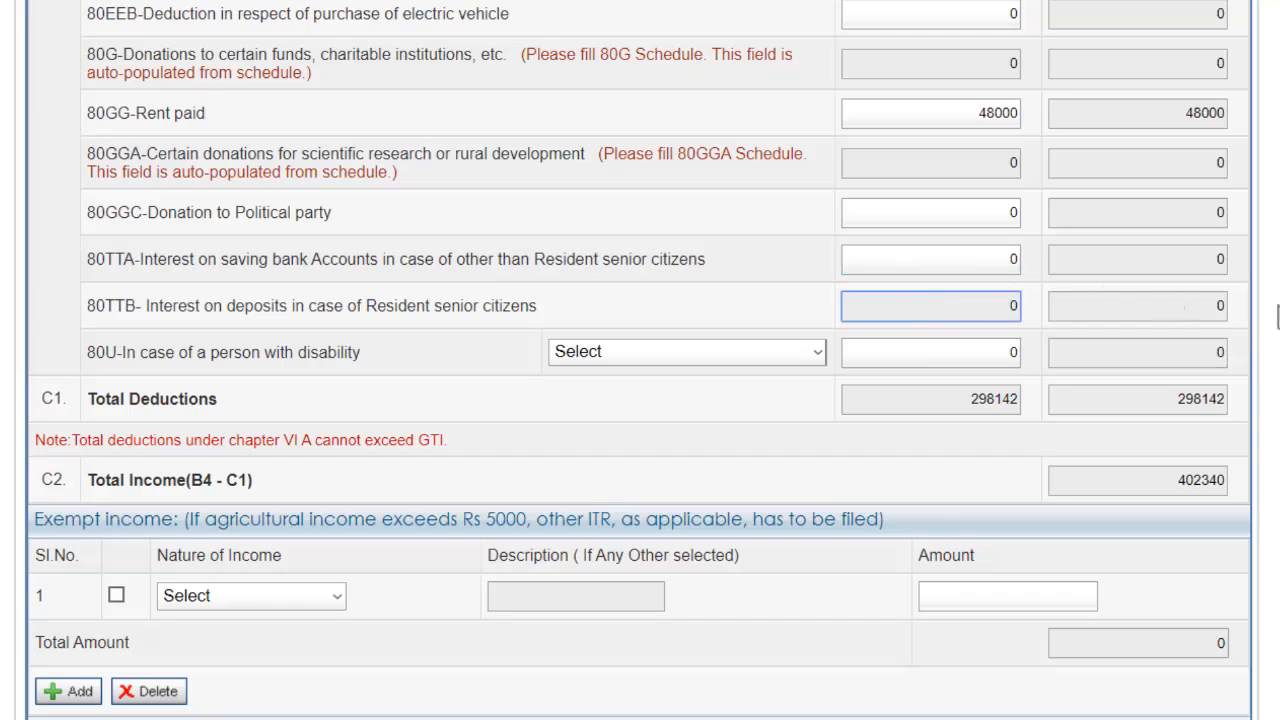
{"action": "scroll", "coordinate": [665, 360], "scroll_direction": "up", "scroll_amount": 4}
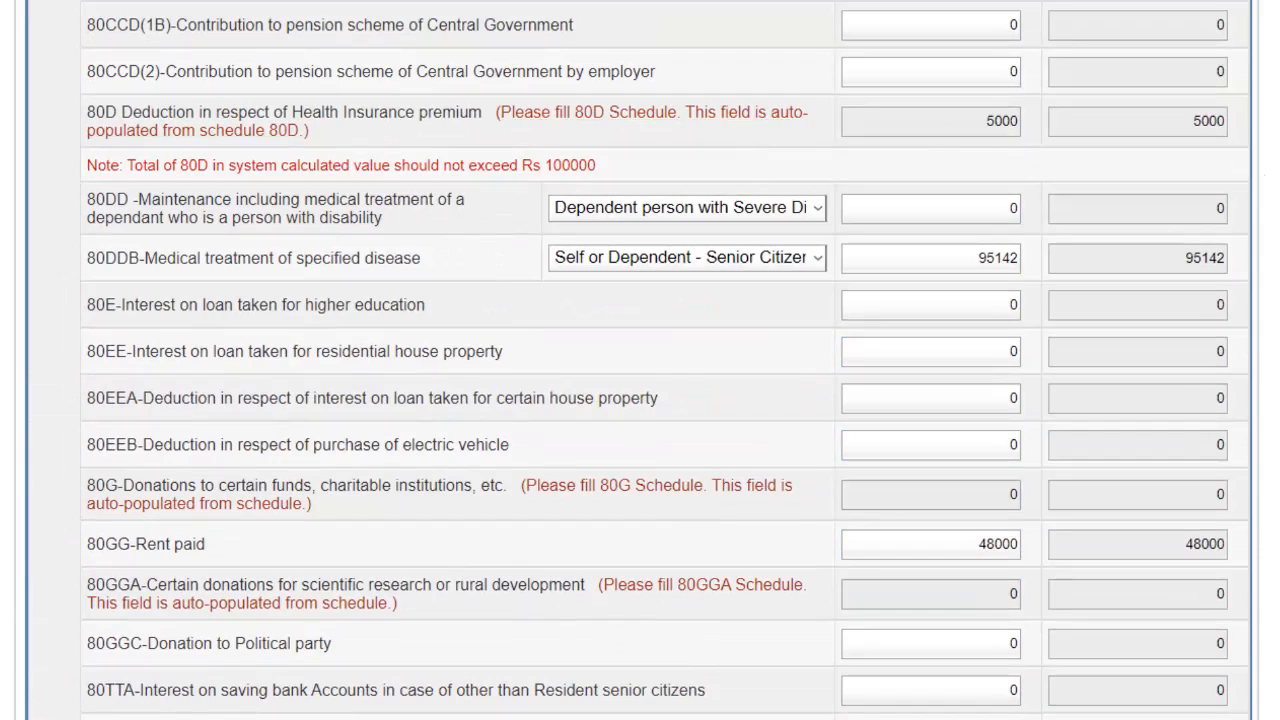
{"action": "scroll", "coordinate": [640, 360], "scroll_direction": "down", "scroll_amount": 7}
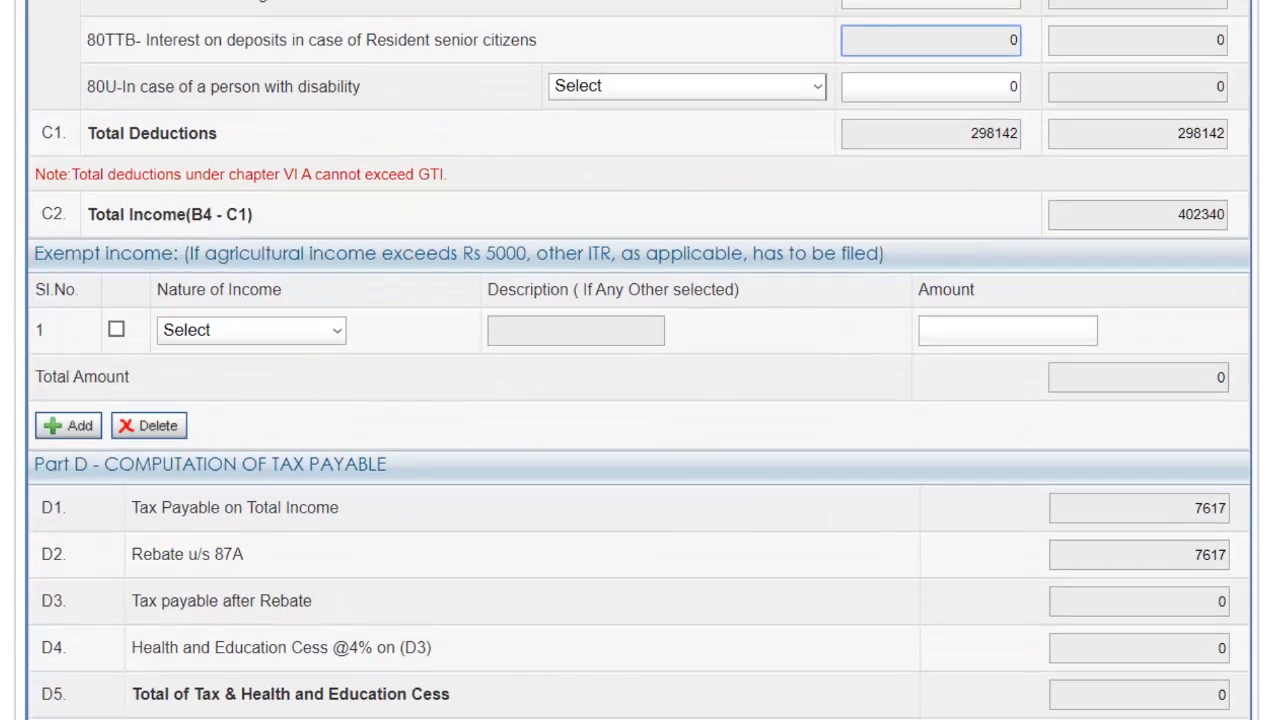
{"action": "left_click", "coordinate": [968, 3]}
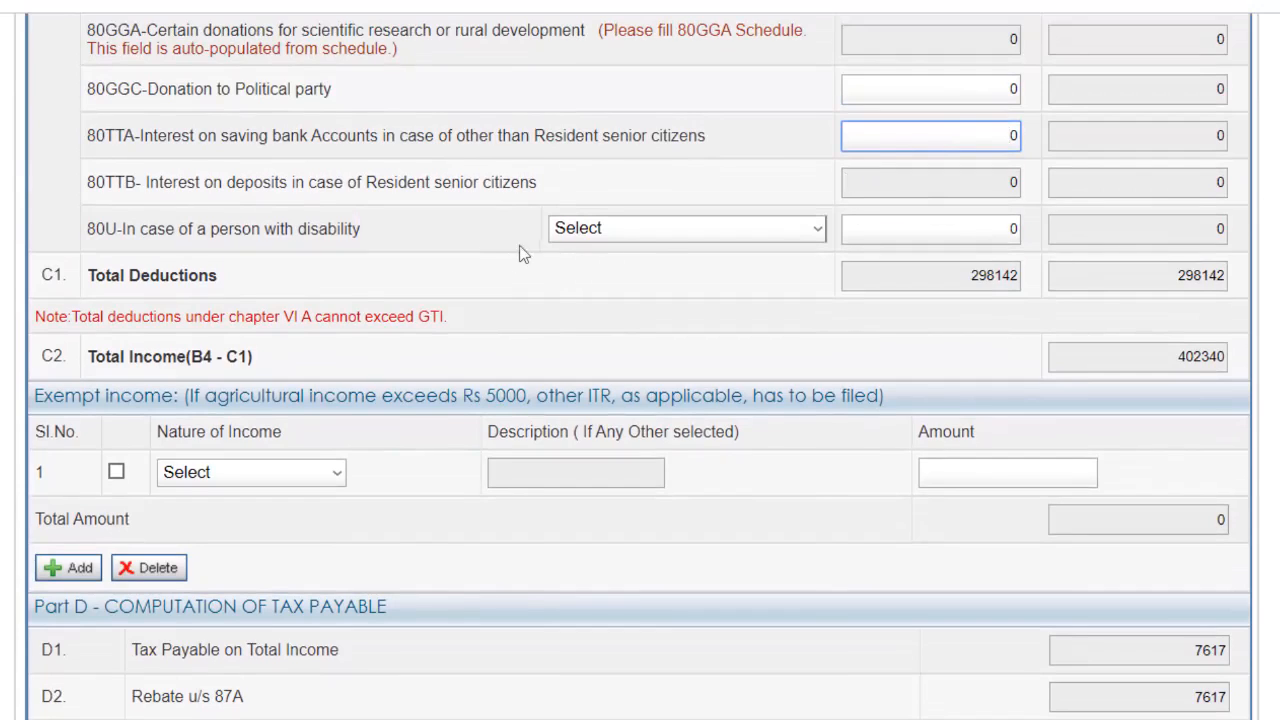
Try Self with Disability and Self with Severe disability as the 80U category and reset it to Select
{"action": "left_click", "coordinate": [696, 238]}
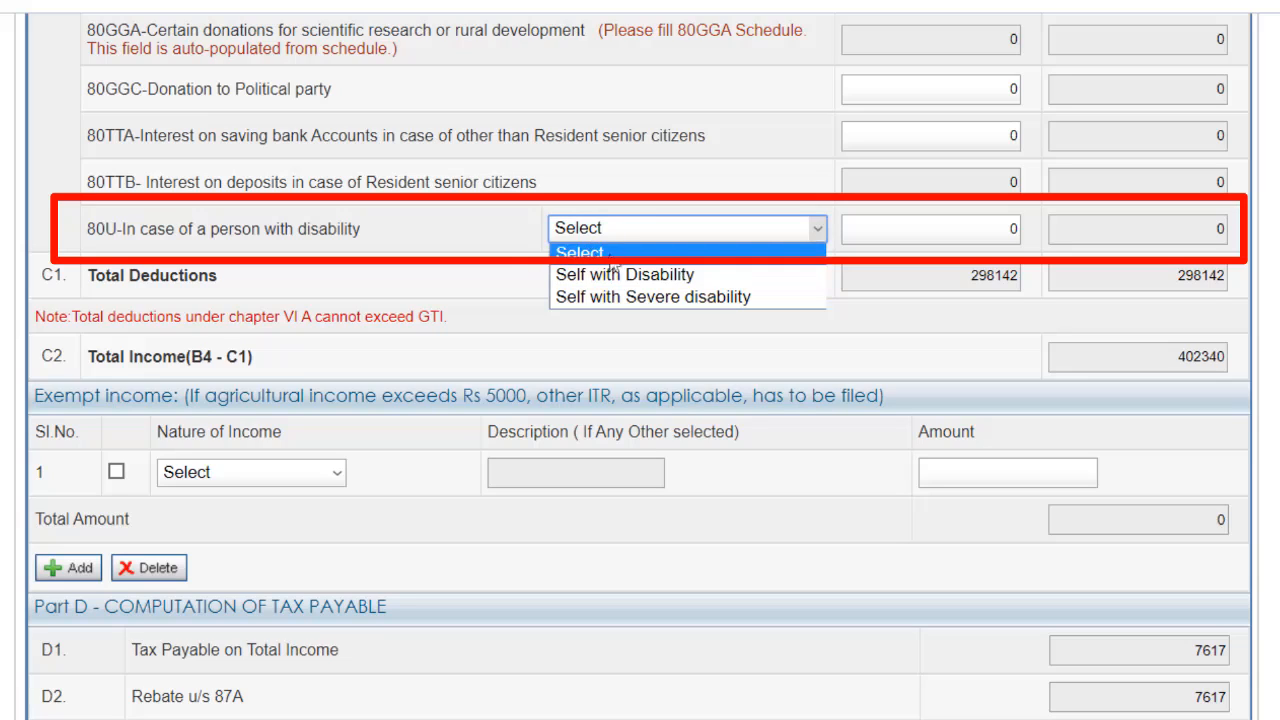
{"action": "left_click", "coordinate": [509, 275]}
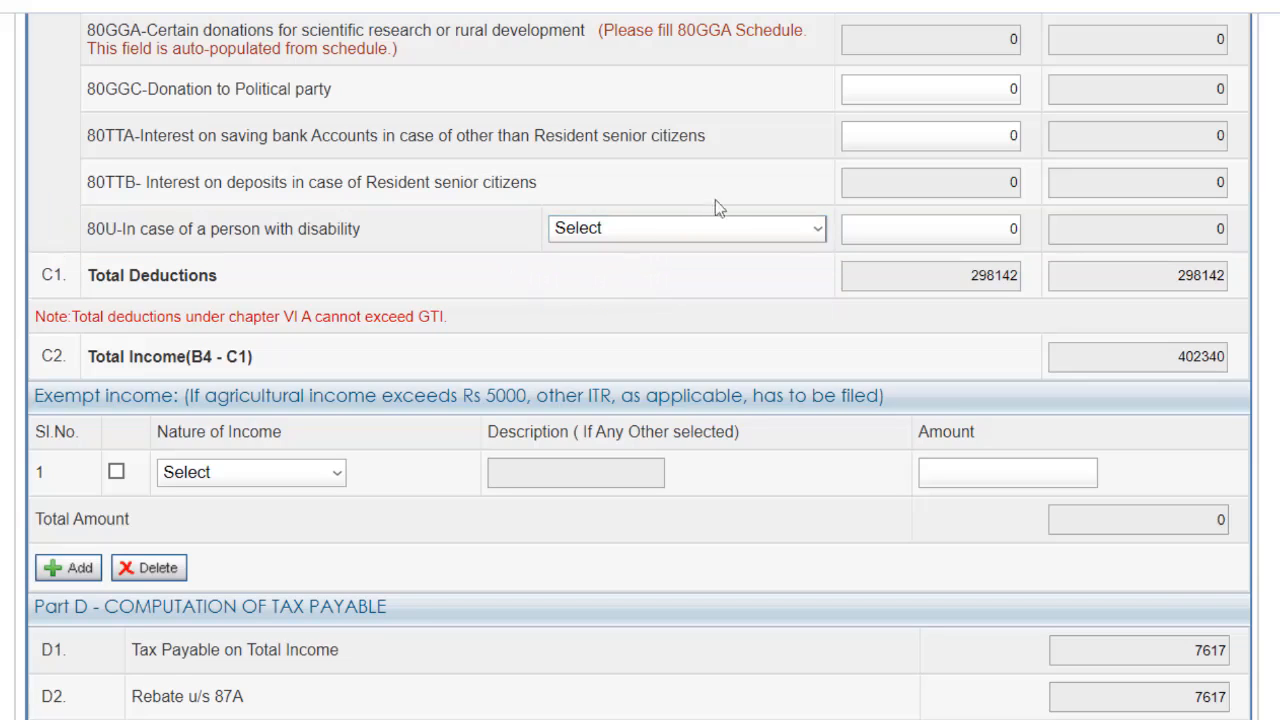
{"action": "left_click", "coordinate": [717, 233]}
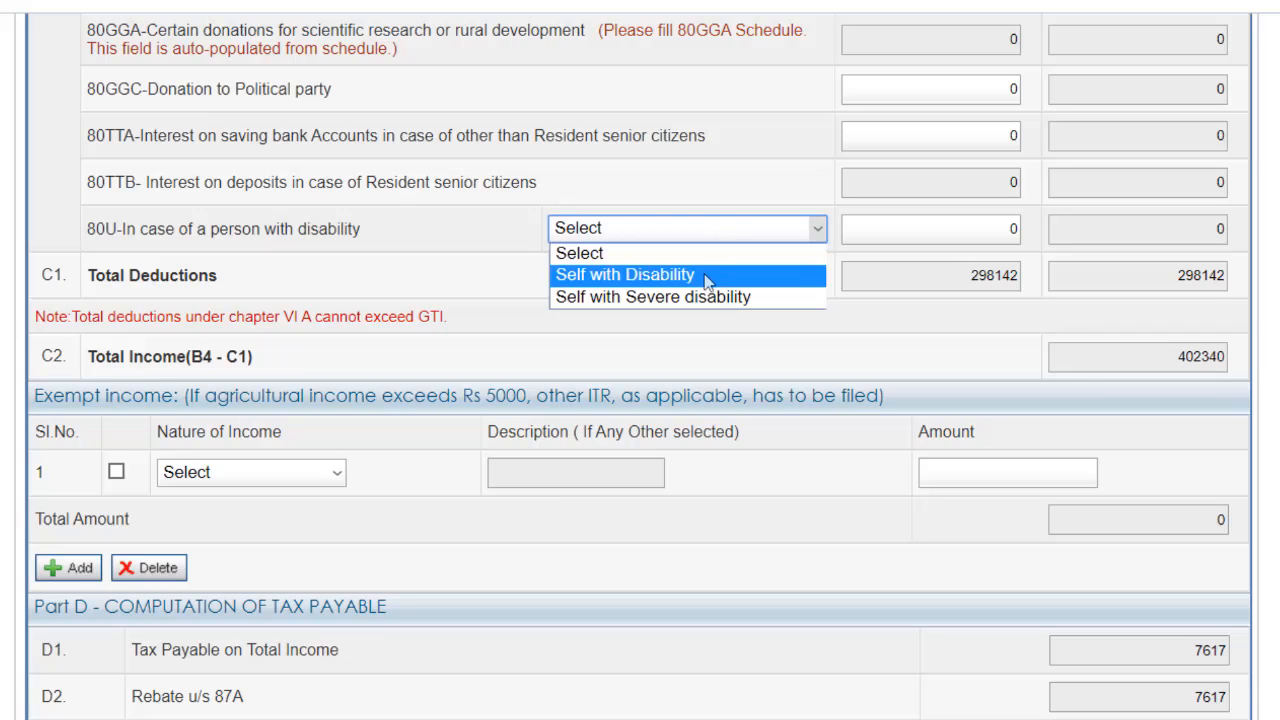
{"action": "left_click", "coordinate": [706, 276]}
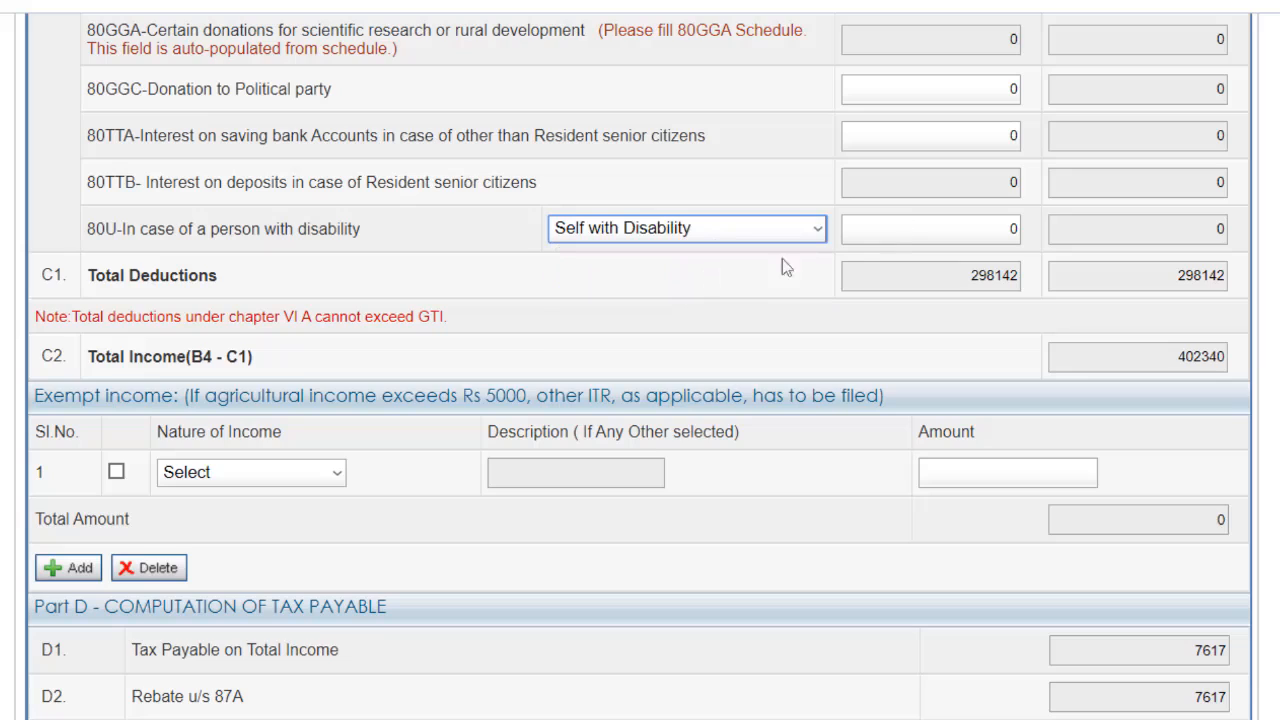
{"action": "left_click", "coordinate": [758, 238]}
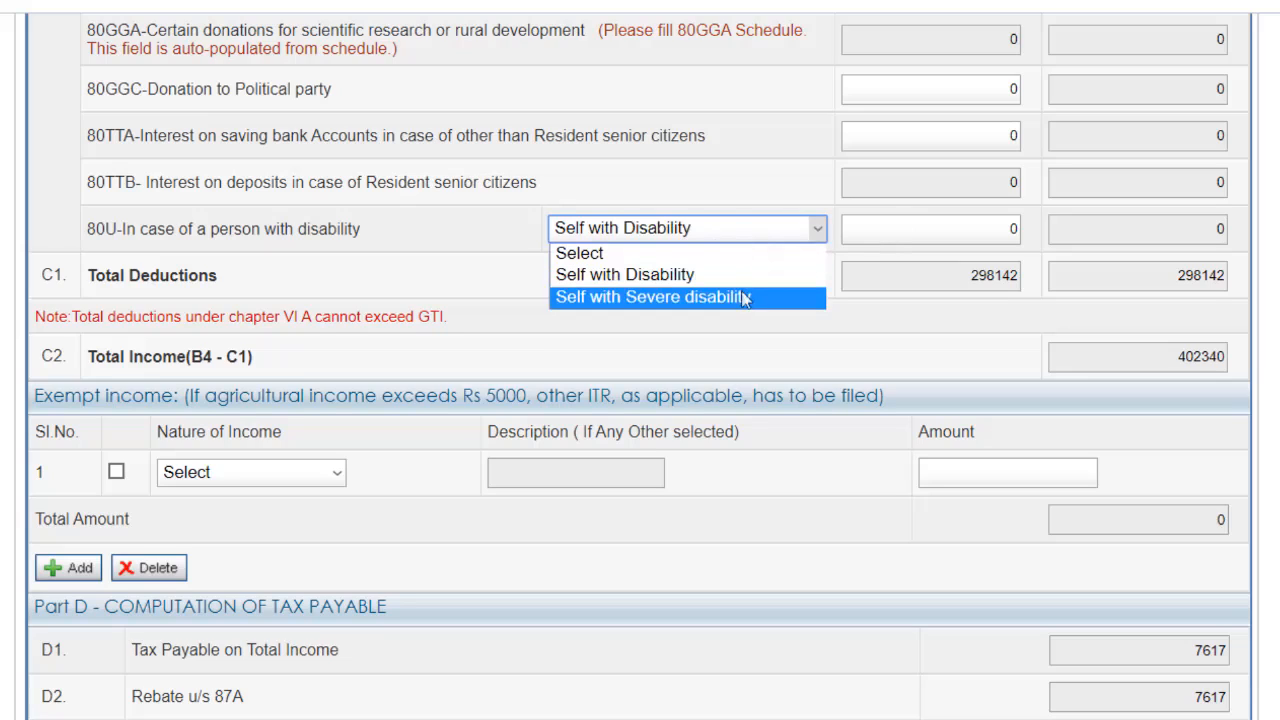
{"action": "left_click", "coordinate": [745, 298]}
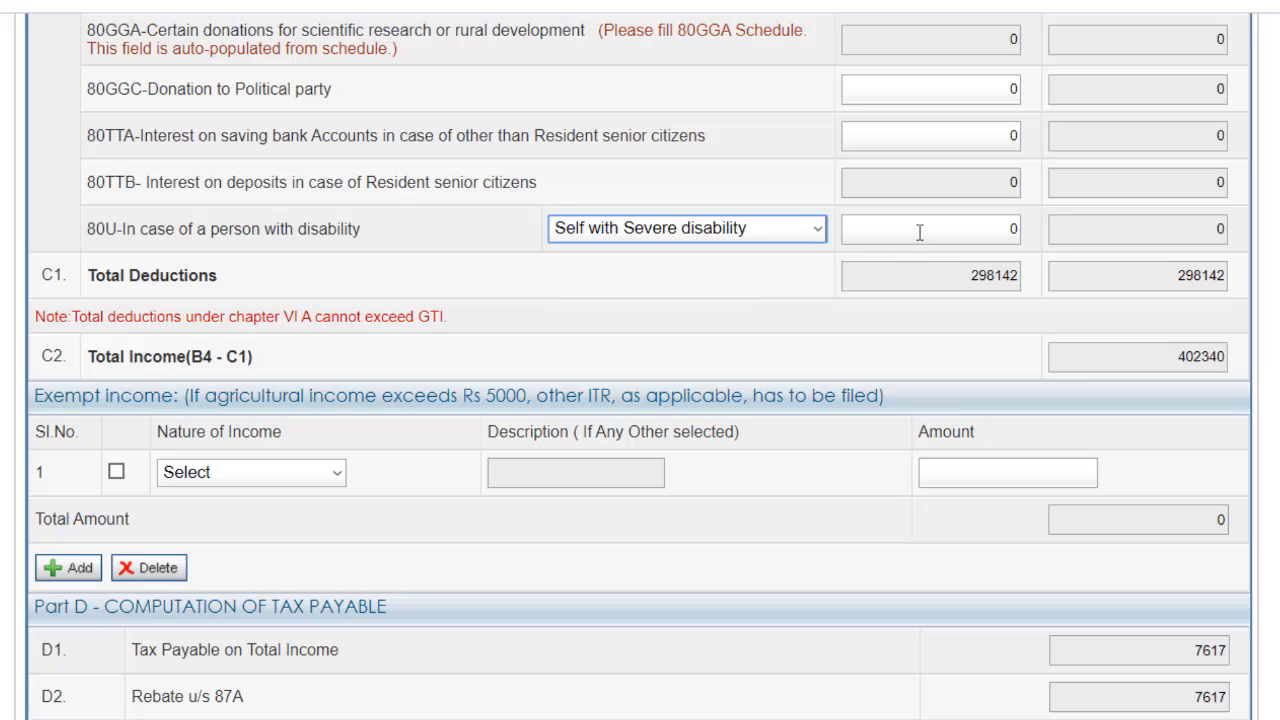
{"action": "left_click", "coordinate": [816, 232]}
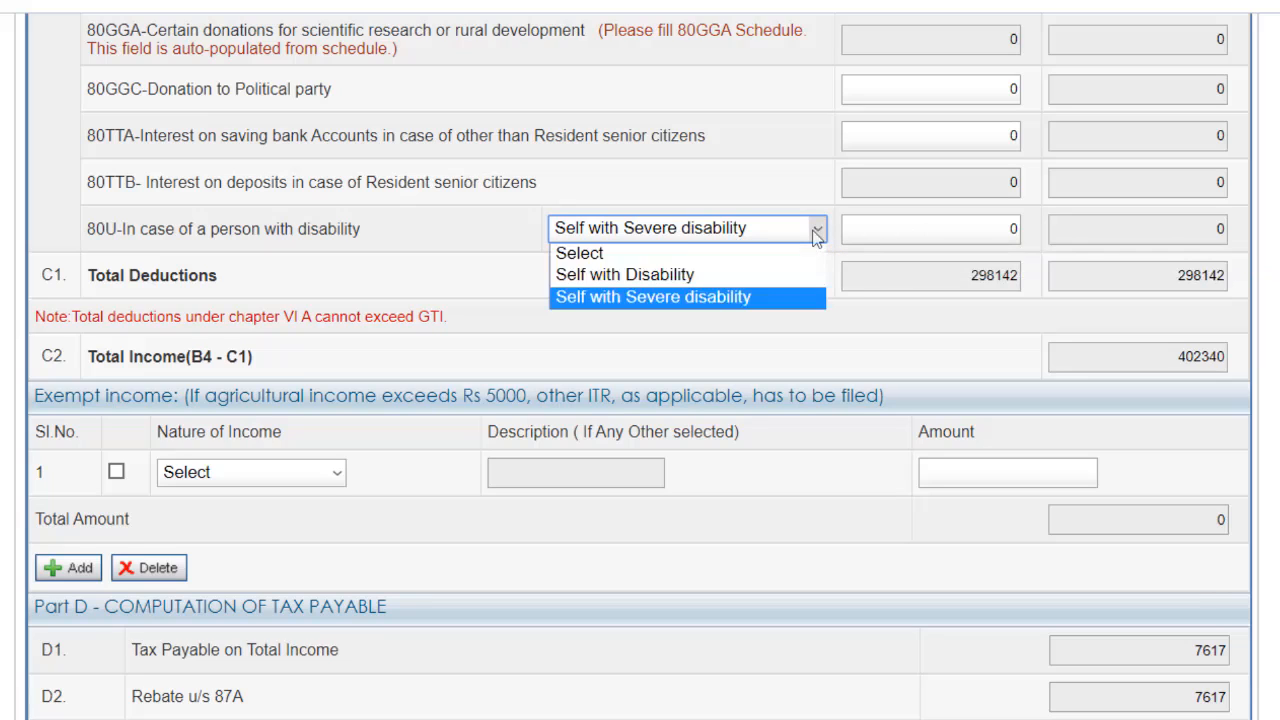
{"action": "left_click", "coordinate": [655, 256]}
Enter 120000 as the 80U deduction amount for a person with disability and update the total deductions
{"action": "left_click", "coordinate": [896, 232]}
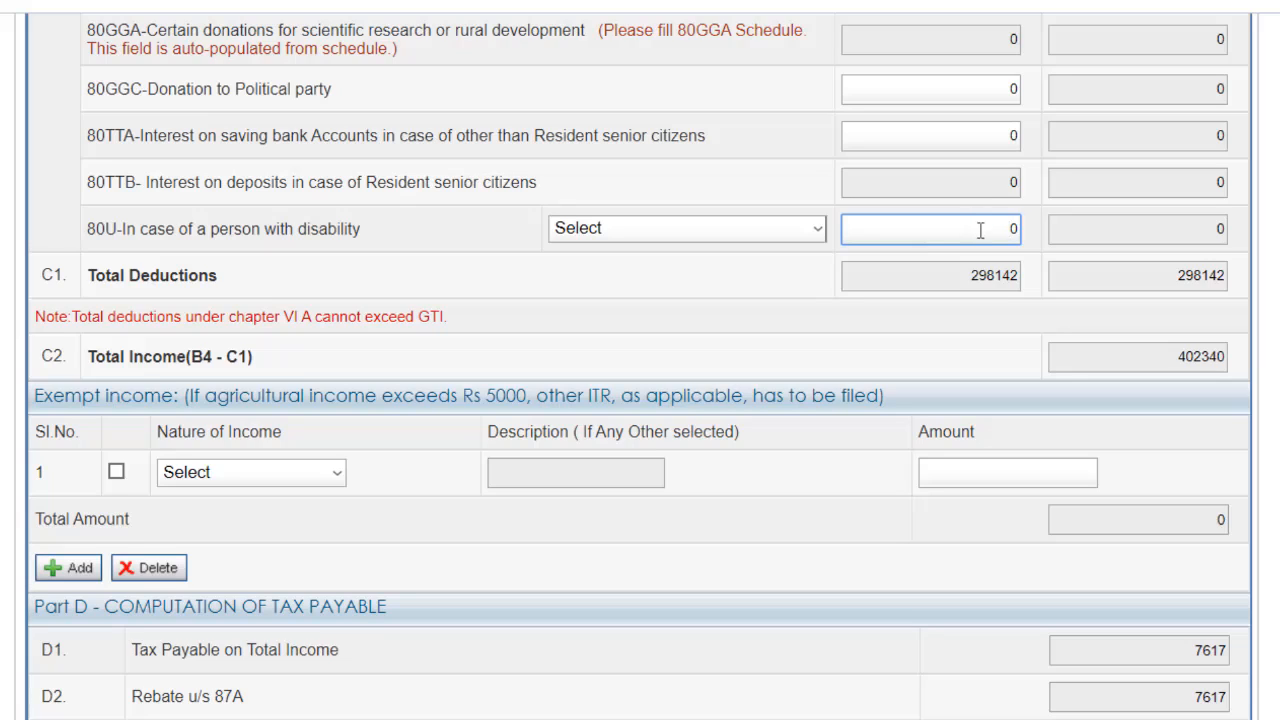
{"action": "type", "text": "1250000"}
{"action": "left_click", "coordinate": [980, 229]}
{"action": "key", "text": "Delete"}
{"action": "left_click", "coordinate": [953, 285]}
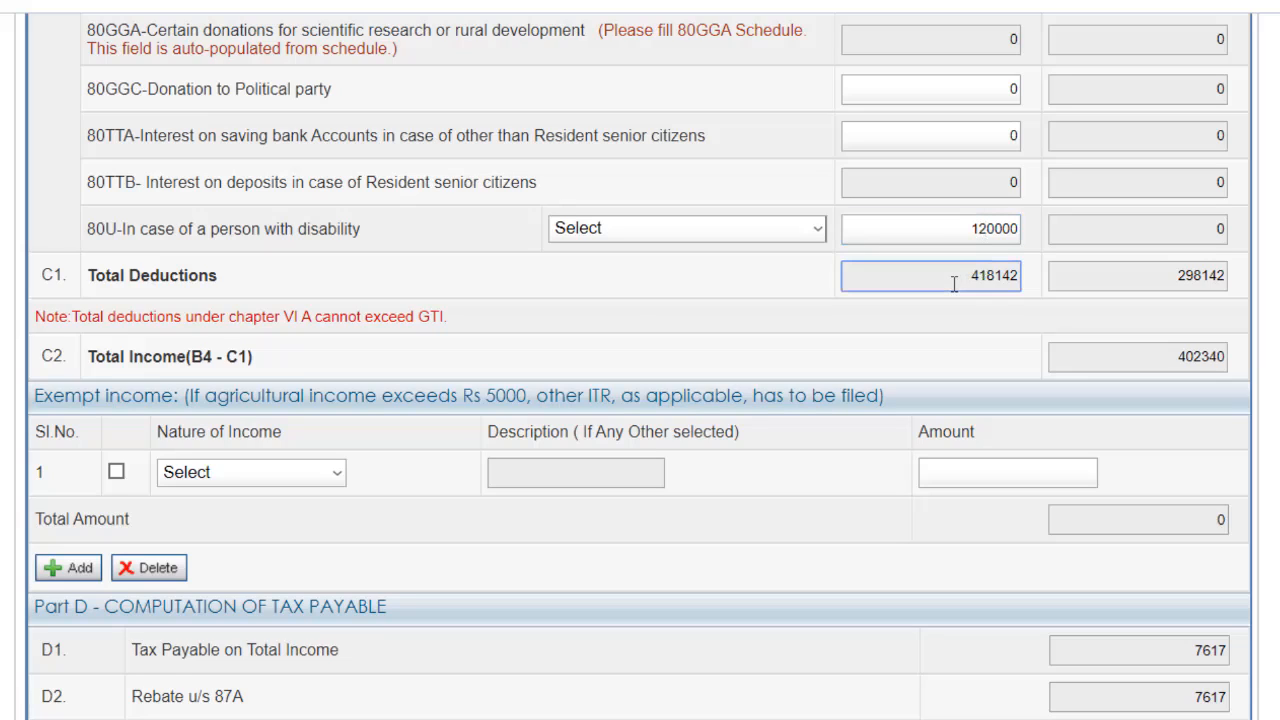
Clear the 80U deduction amount and update the total deductions
{"action": "left_click", "coordinate": [946, 230]}
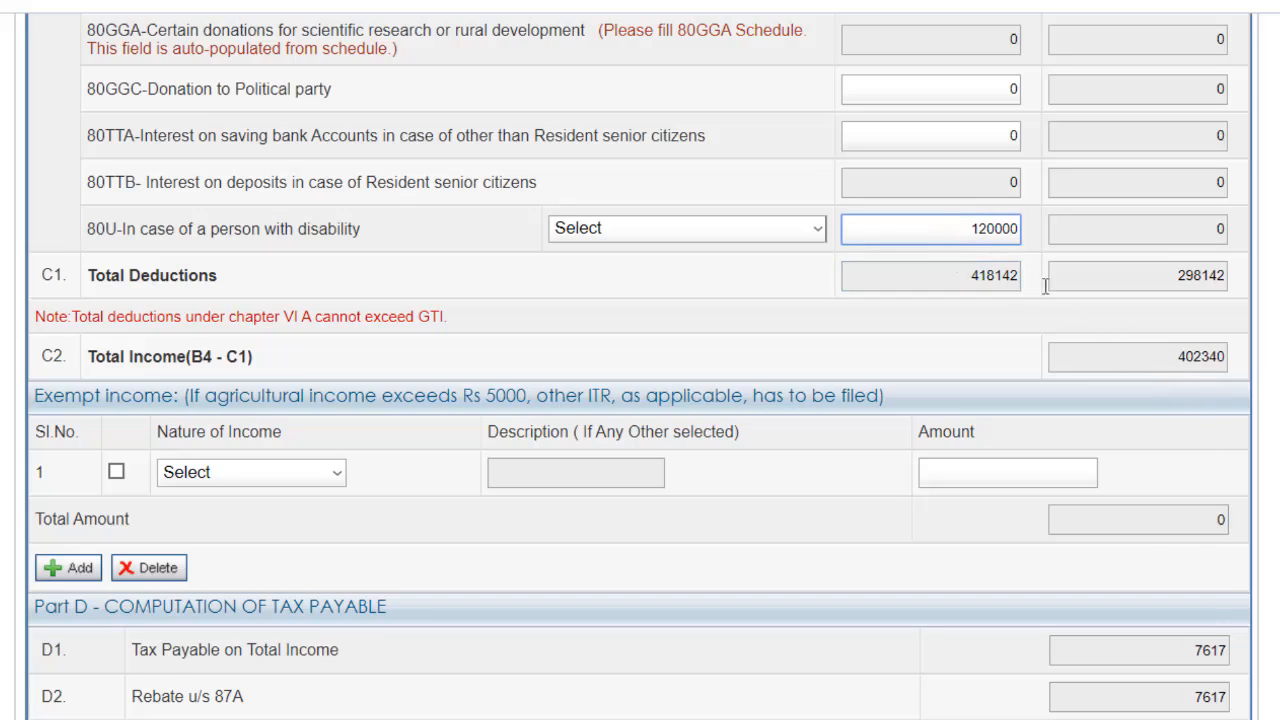
{"action": "left_click_drag", "start_coordinate": [966, 234], "coordinate": [1022, 234]}
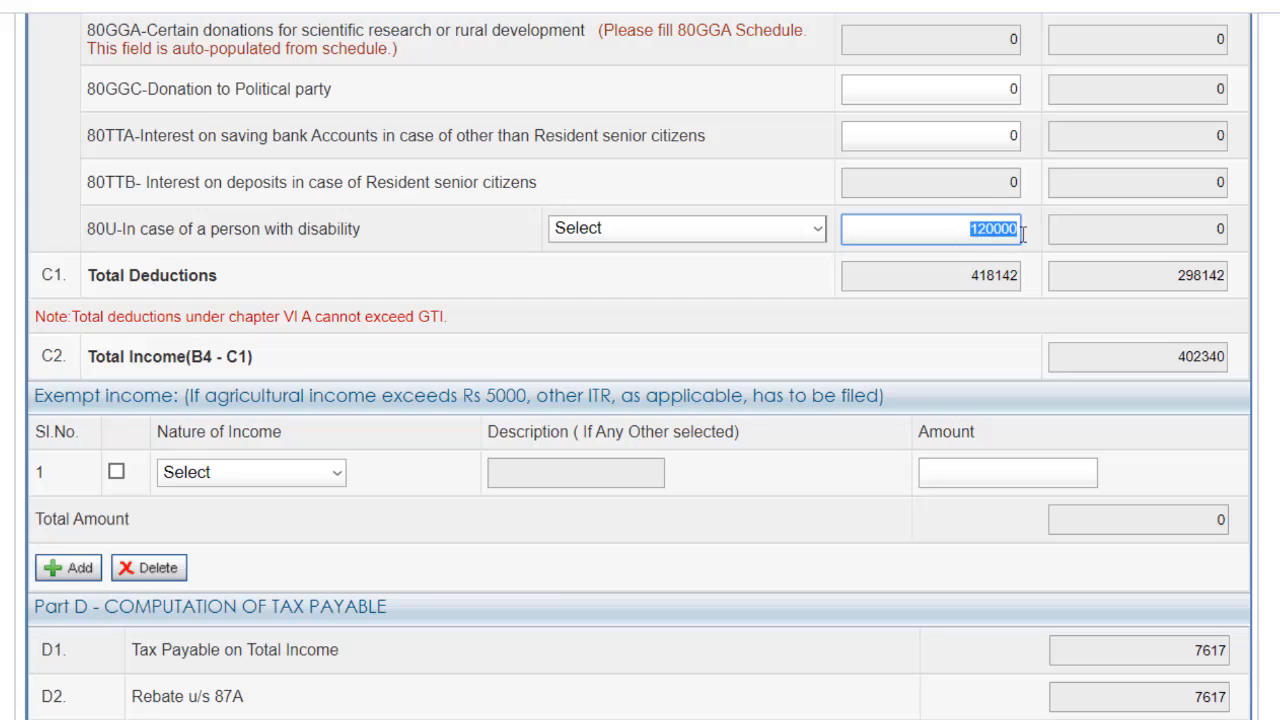
{"action": "key", "text": "BackSpace"}
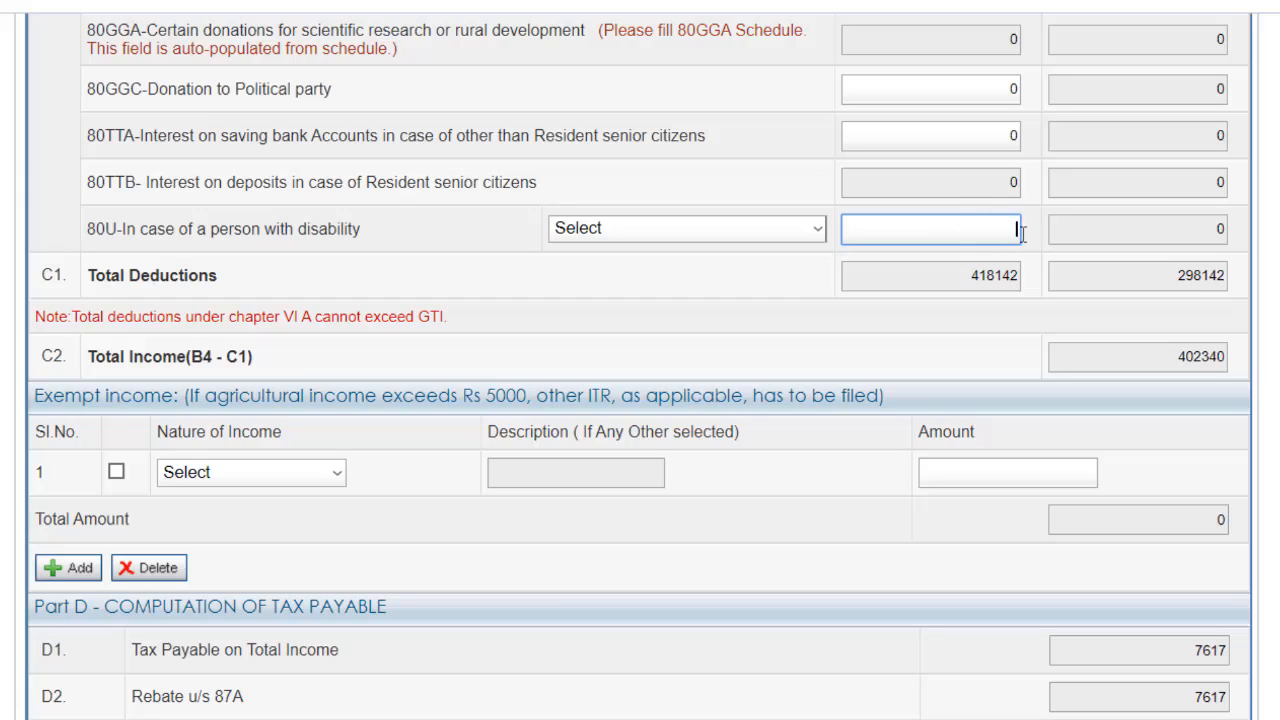
{"action": "left_click", "coordinate": [923, 280]}
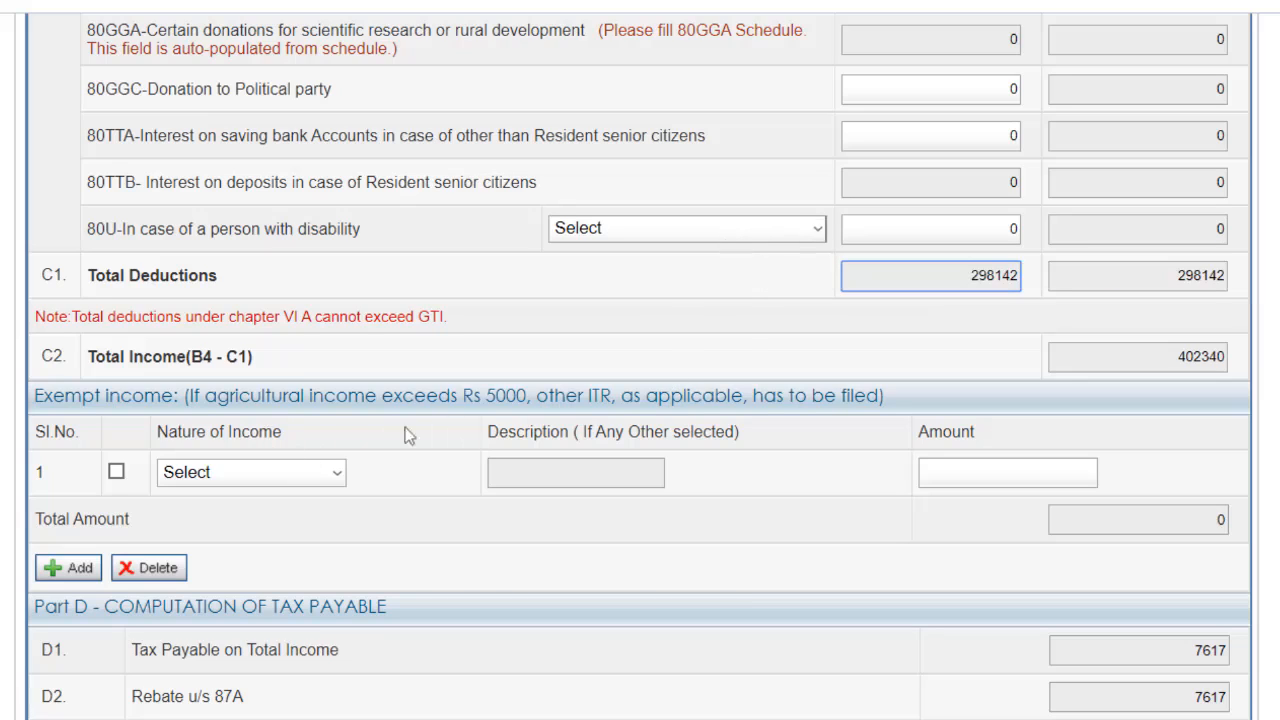
Select the first exempt income row, choose Agriculture Income (=< Rs.5000) as its nature and enter 5000 as the amount
{"action": "left_click", "coordinate": [117, 474]}
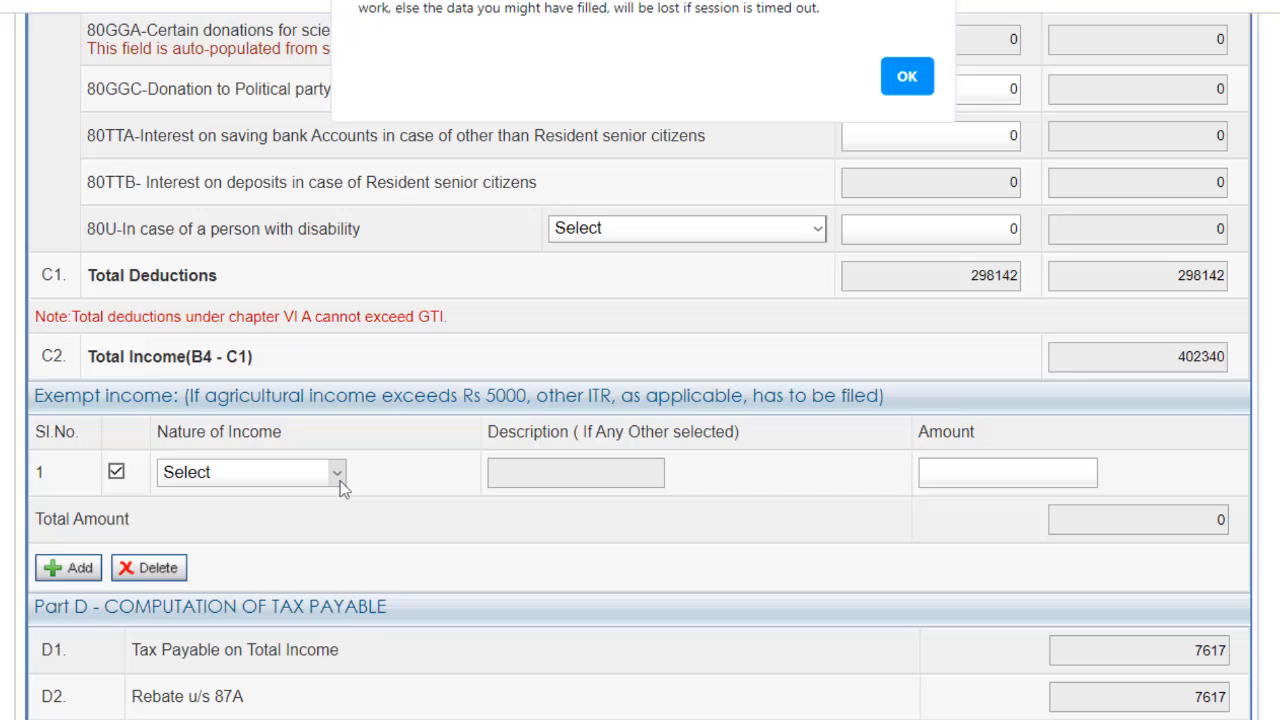
{"action": "left_click", "coordinate": [905, 80]}
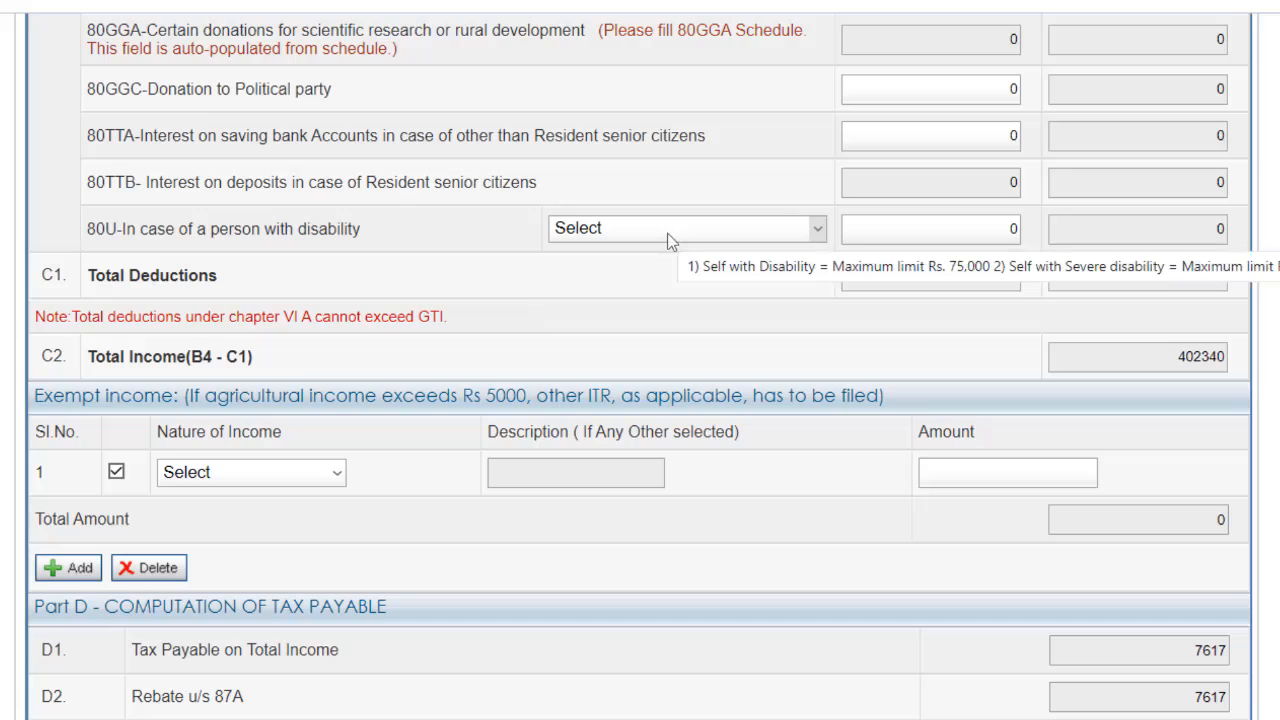
{"action": "mouse_move", "coordinate": [806, 236]}
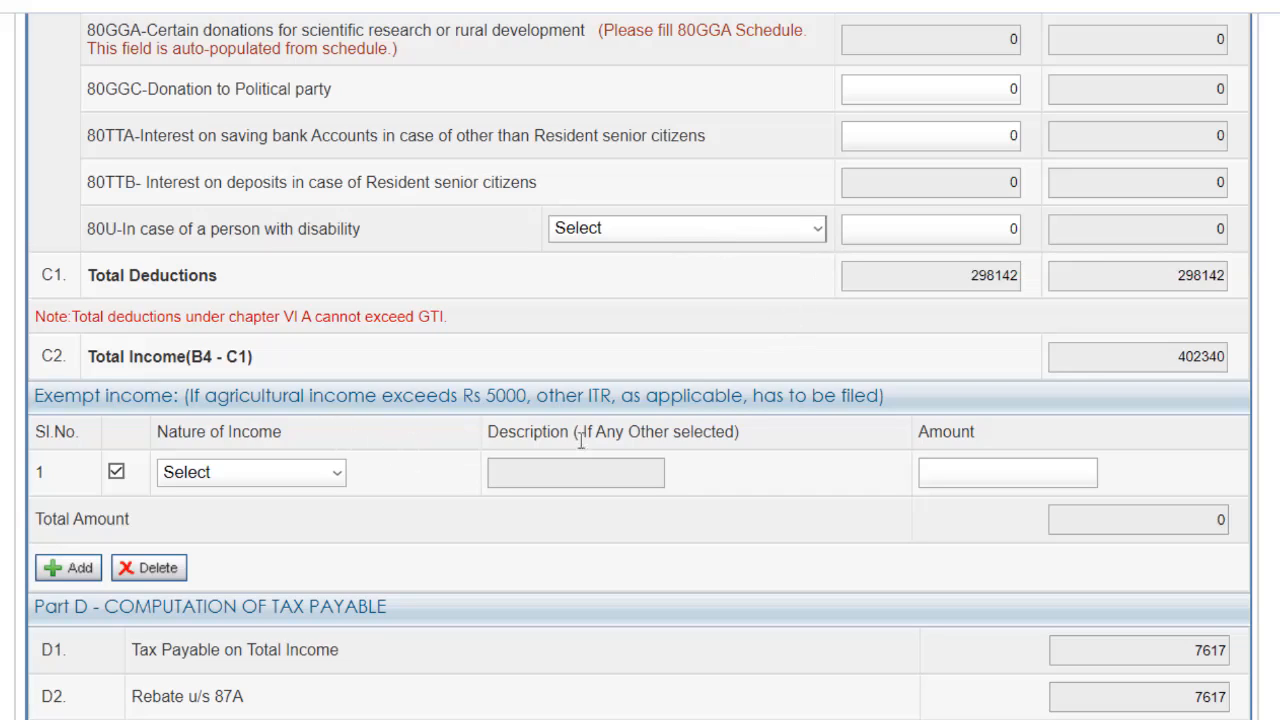
{"action": "left_click", "coordinate": [332, 474]}
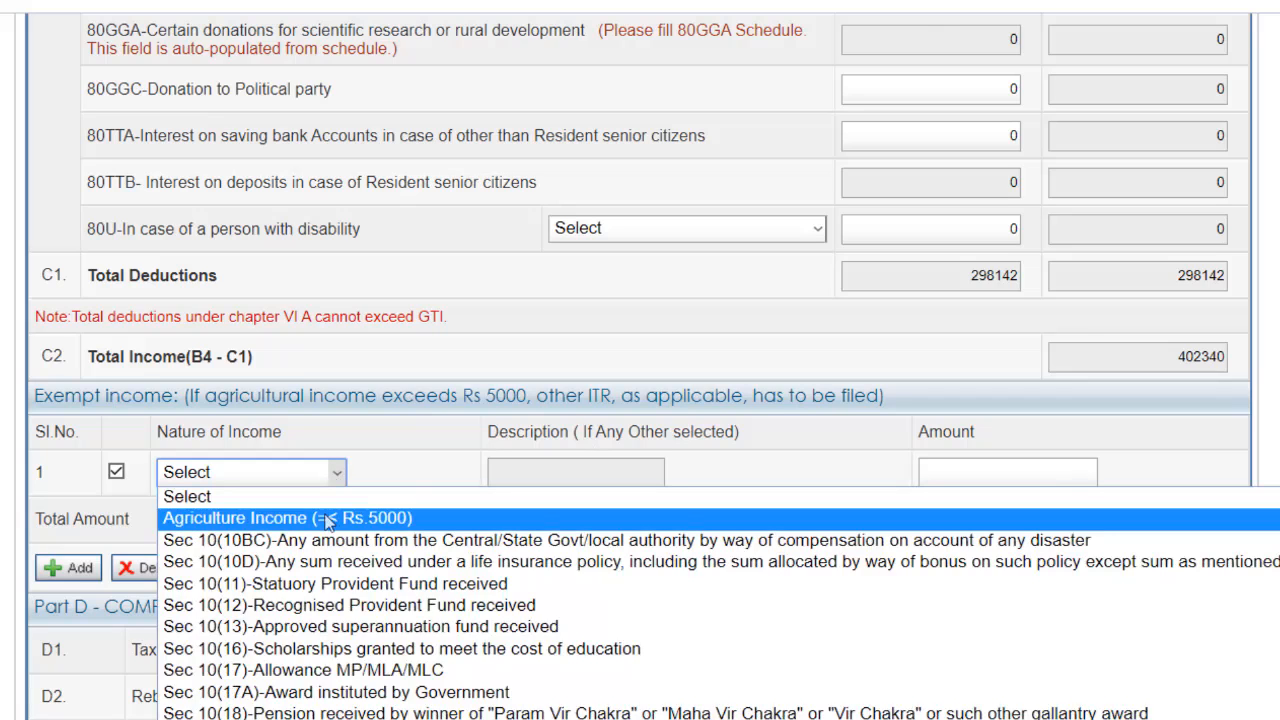
{"action": "left_click", "coordinate": [328, 518]}
{"action": "scroll", "coordinate": [328, 522], "scroll_direction": "down", "scroll_amount": 3}
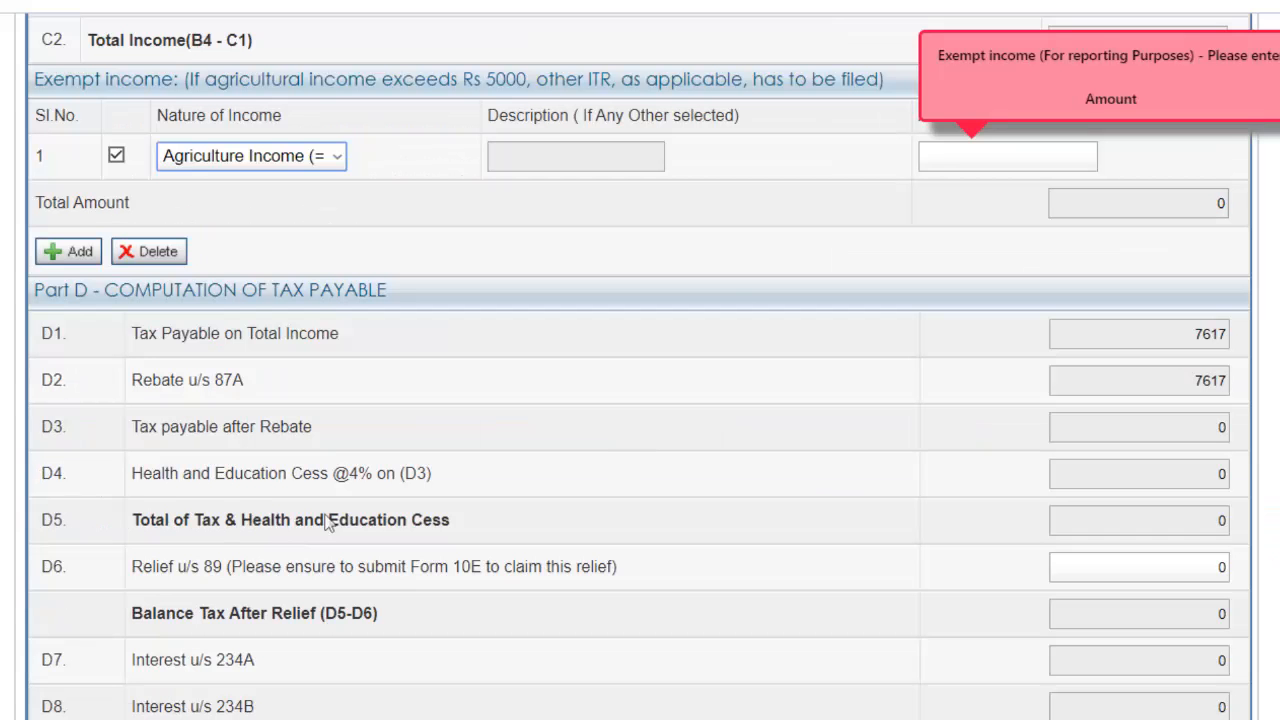
{"action": "left_click", "coordinate": [951, 152]}
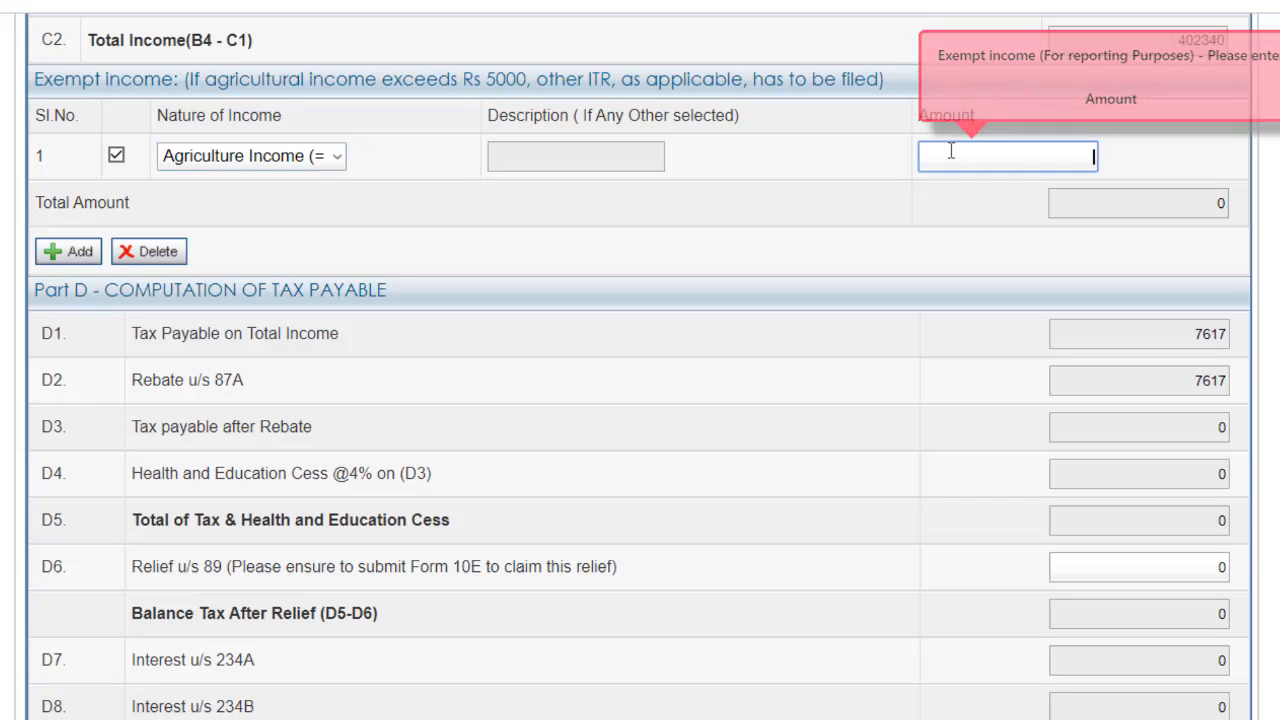
{"action": "type", "text": "5000"}
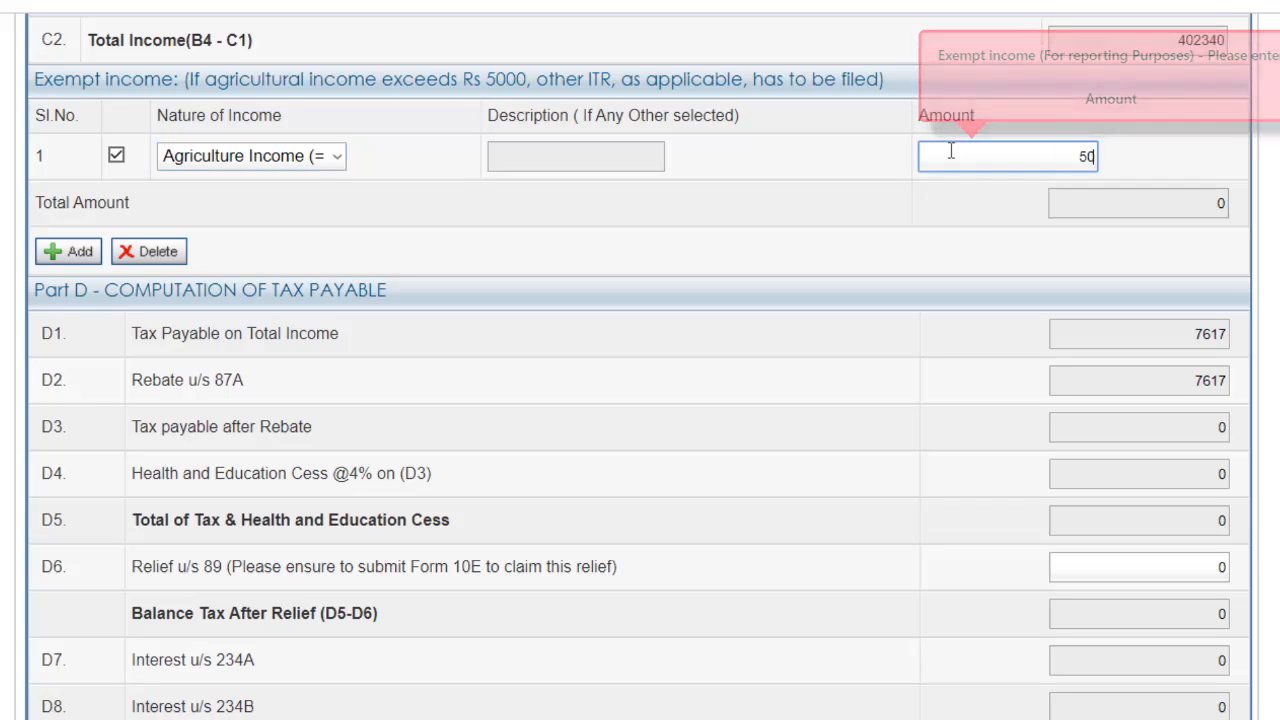
{"action": "left_click", "coordinate": [1163, 155]}
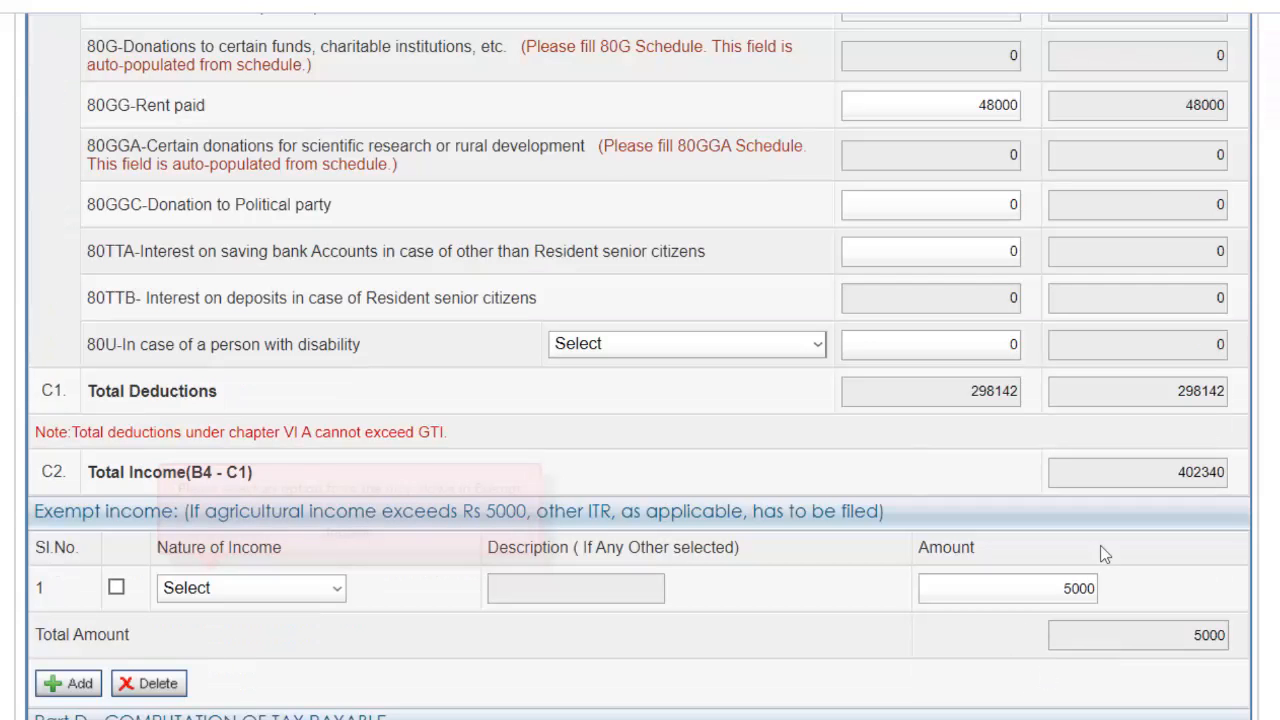
Clear the amount in the exempt income row and update the total amount
{"action": "left_click", "coordinate": [1016, 598]}
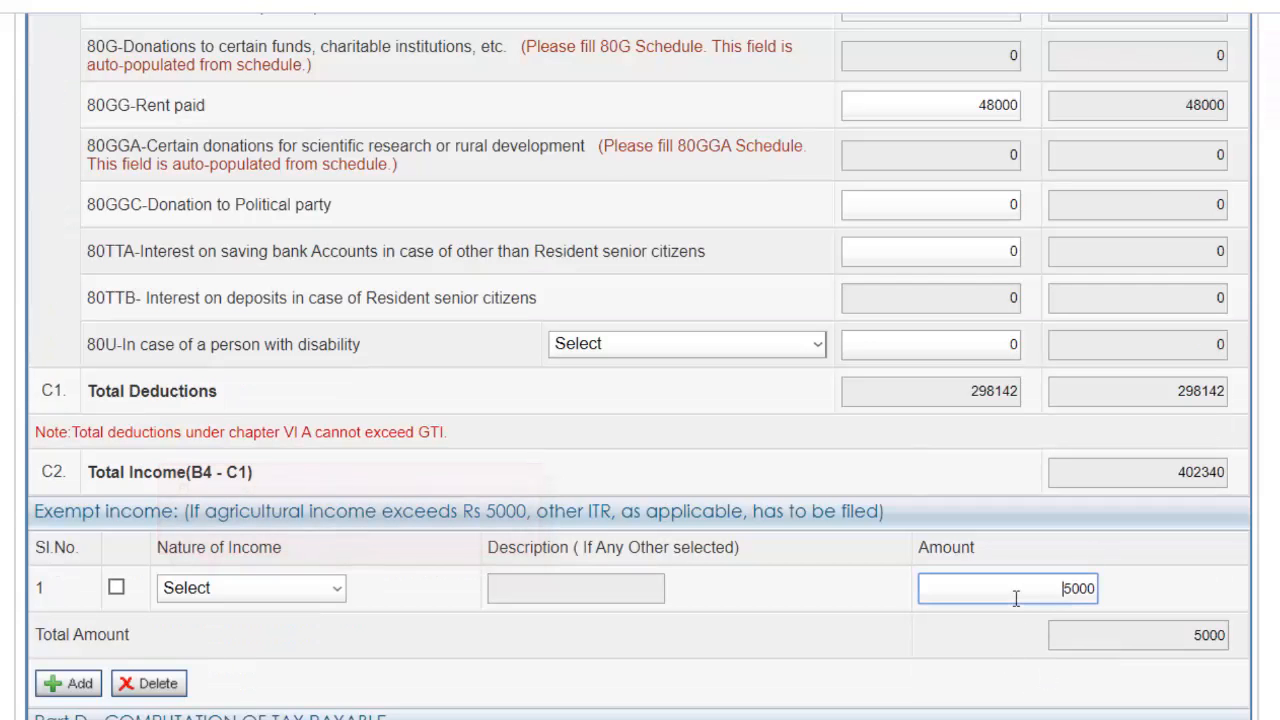
{"action": "key", "text": "Delete"}
{"action": "key", "text": "Delete"}
{"action": "key", "text": "Delete"}
{"action": "key", "text": "Delete"}
{"action": "left_click", "coordinate": [1122, 607]}
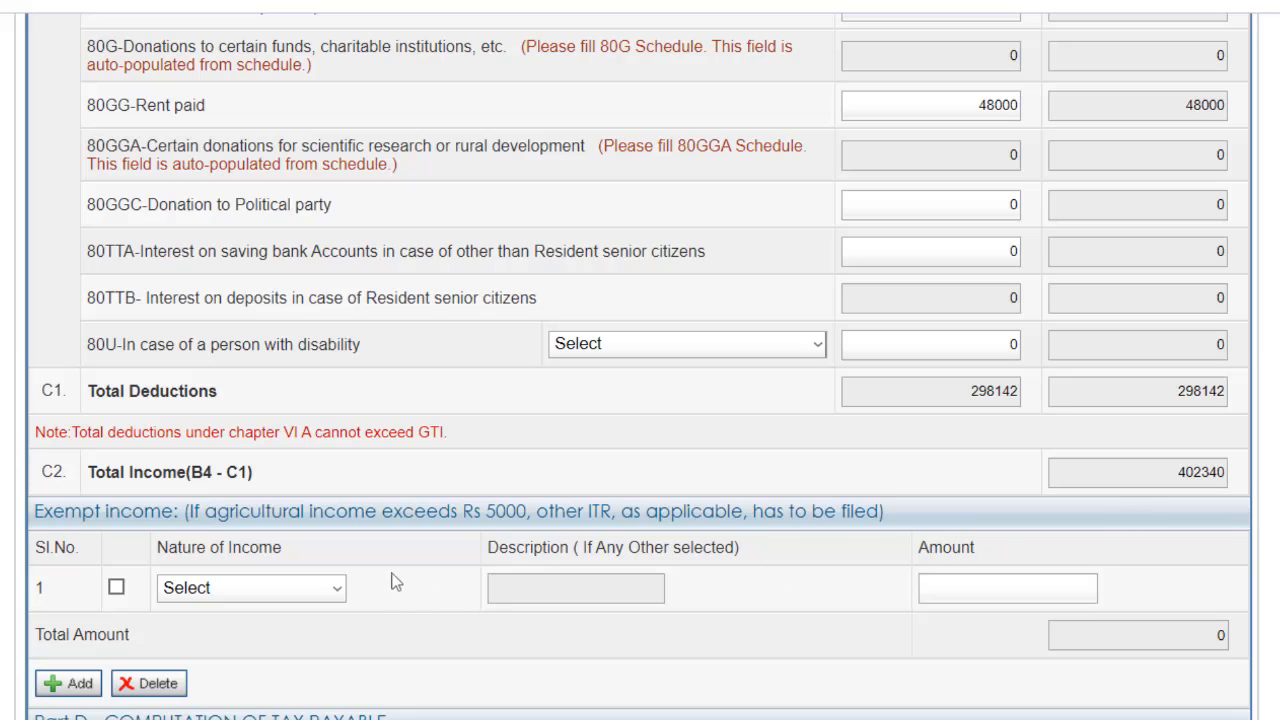
Try Any Other as the nature of exempt income and reset it to Select
{"action": "left_click", "coordinate": [331, 596]}
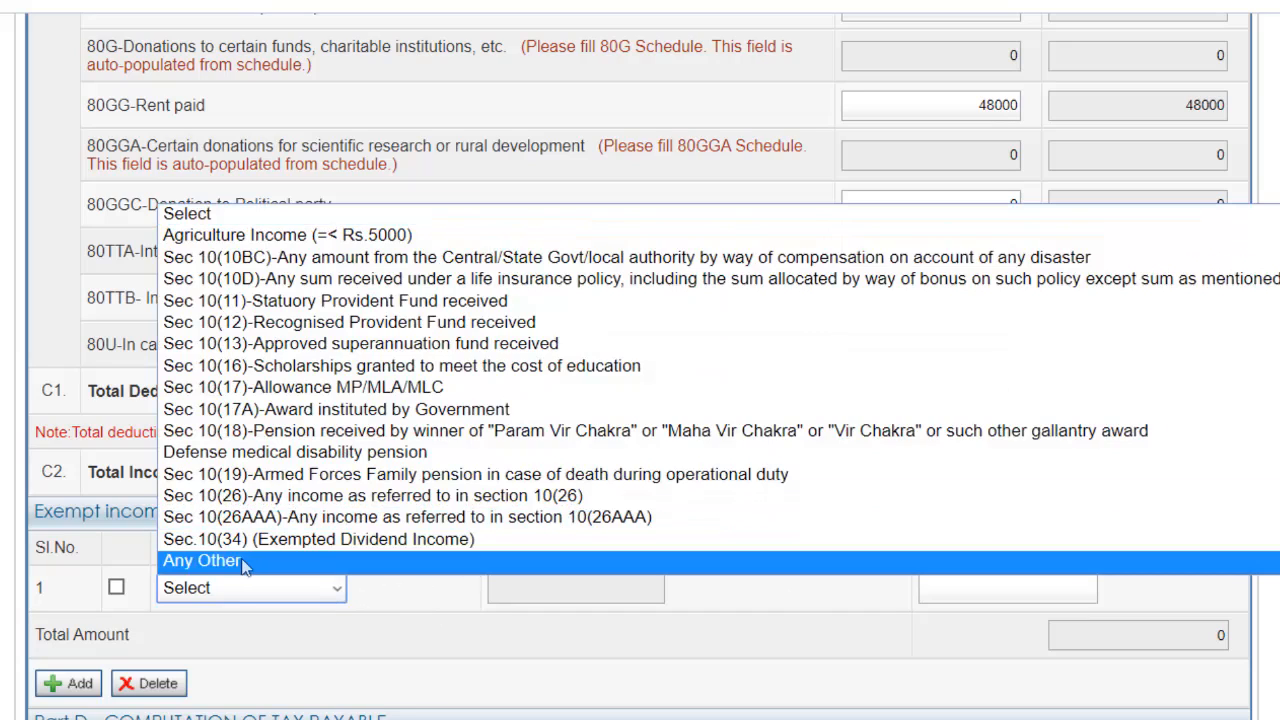
{"action": "left_click", "coordinate": [203, 561]}
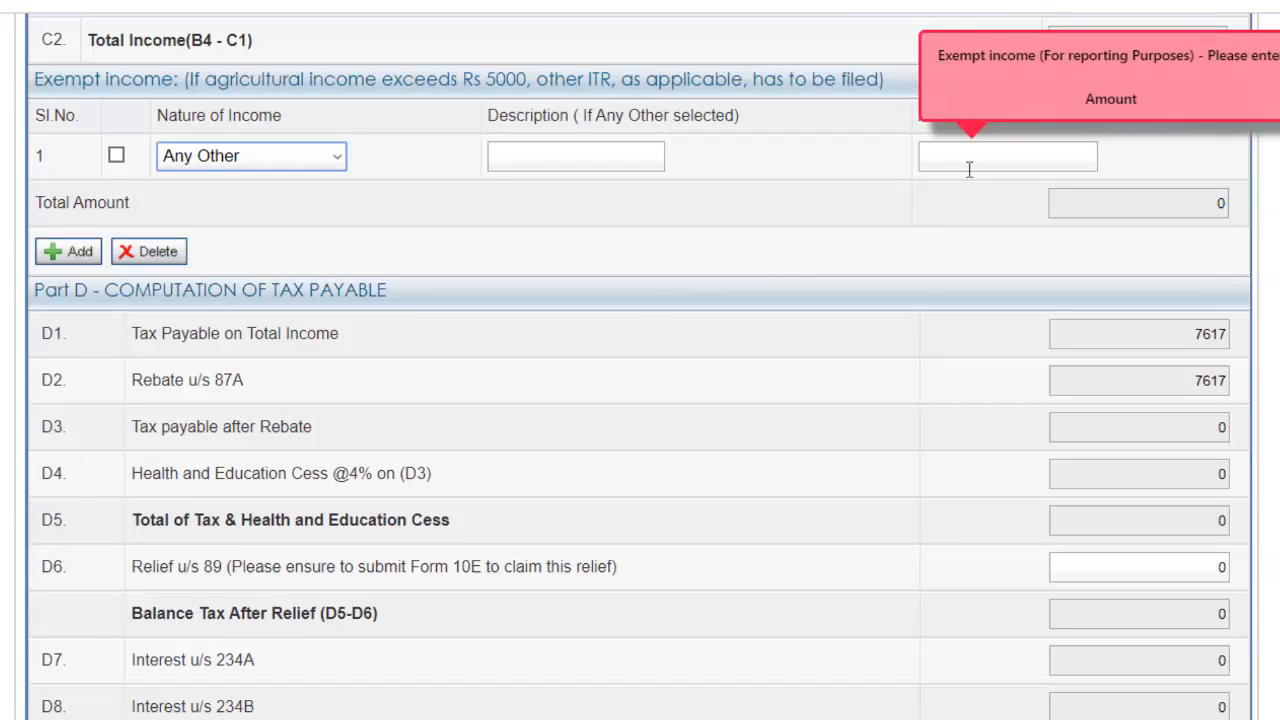
{"action": "left_click", "coordinate": [337, 156]}
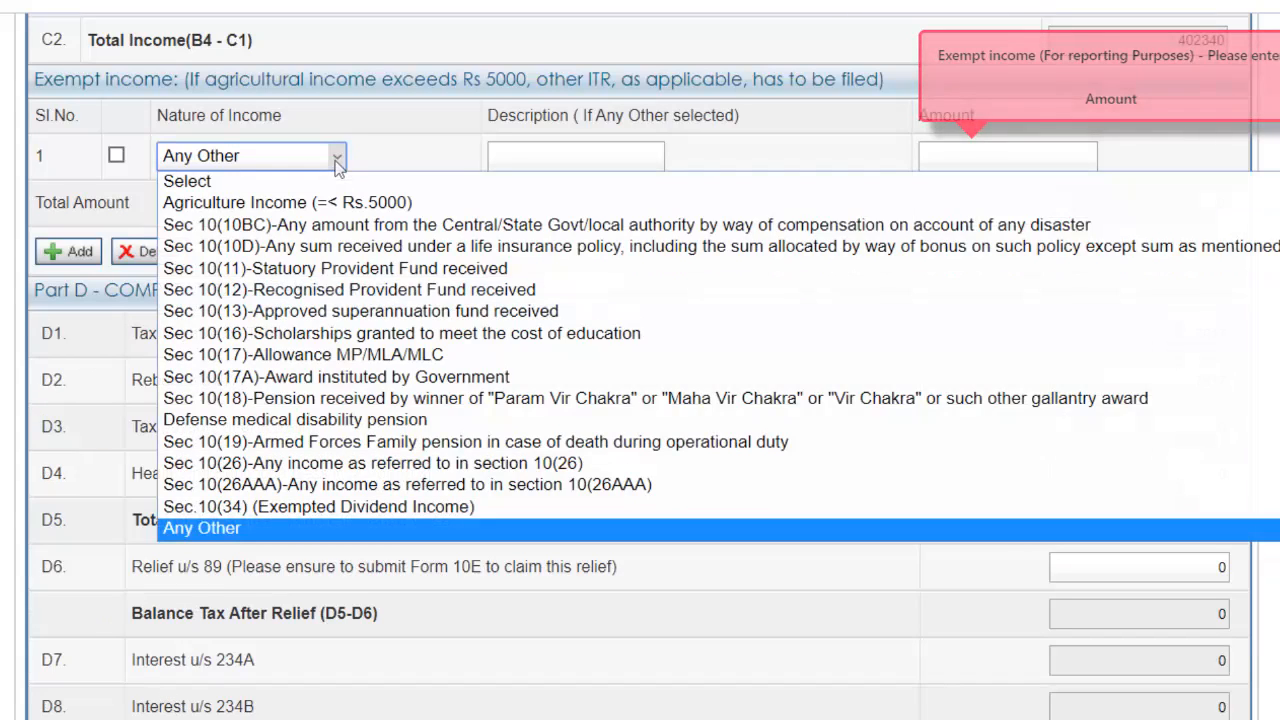
{"action": "left_click", "coordinate": [245, 183]}
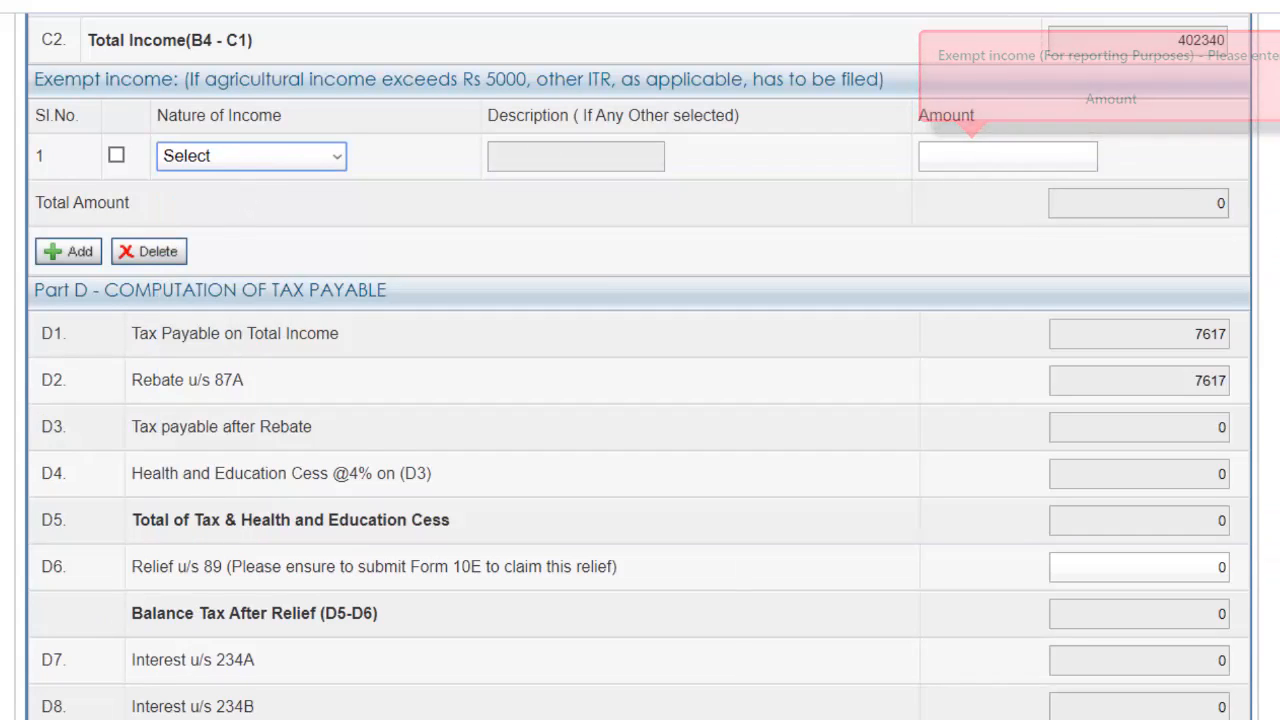
Review the Part D tax computation, select the employer's TDS row in Sch-TDS 1 and save the draft
{"action": "scroll", "coordinate": [640, 366], "scroll_direction": "up", "scroll_amount": 4}
{"action": "scroll", "coordinate": [640, 366], "scroll_direction": "down", "scroll_amount": 1}
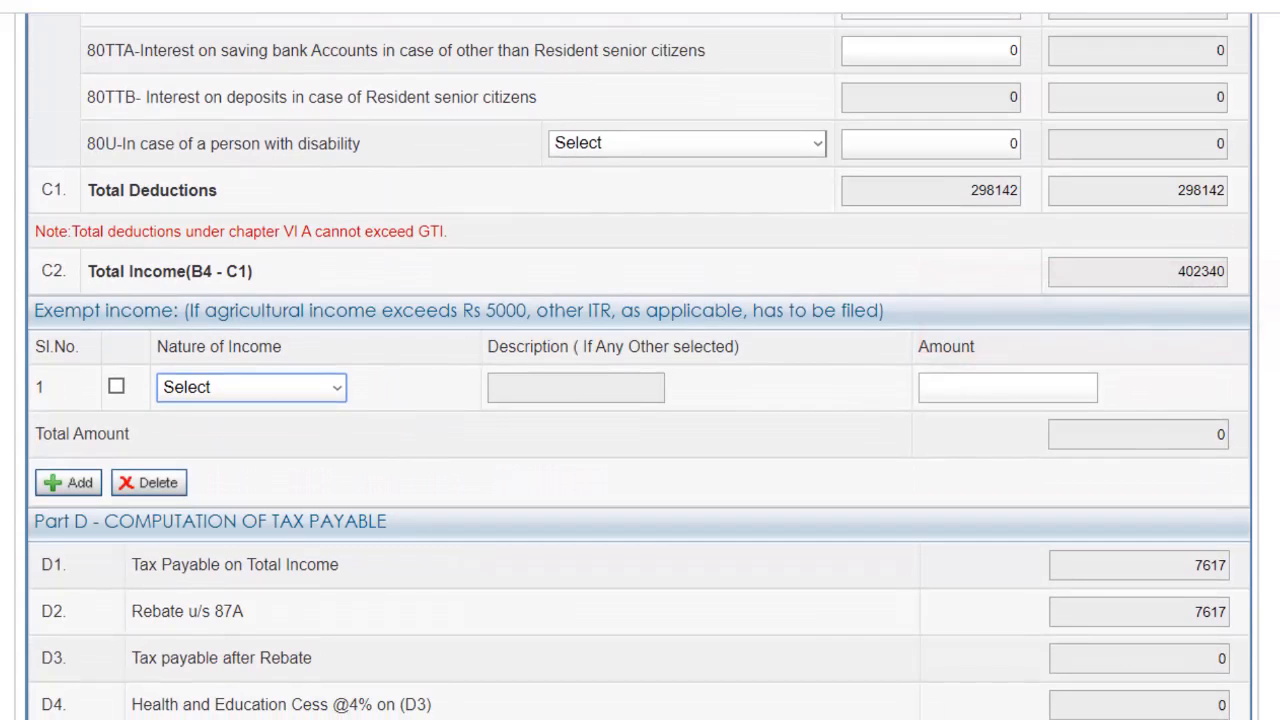
{"action": "scroll", "coordinate": [640, 366], "scroll_direction": "down", "scroll_amount": 4}
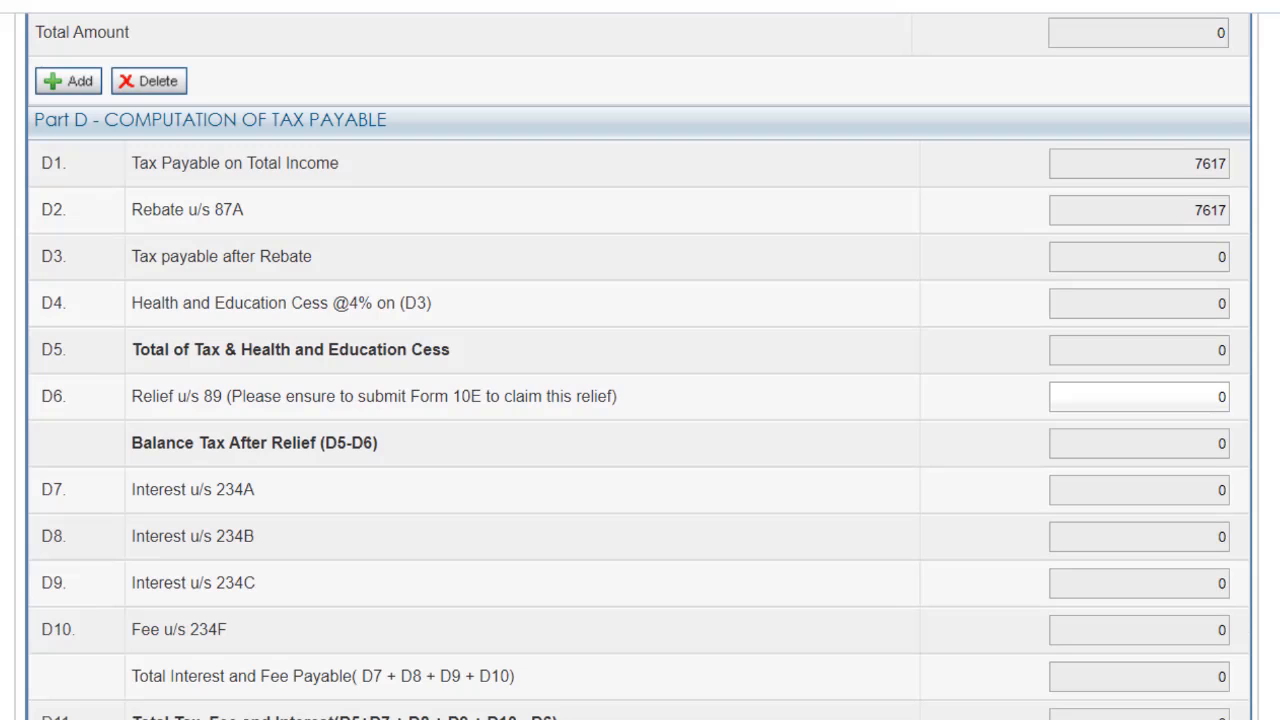
{"action": "scroll", "coordinate": [640, 366], "scroll_direction": "down", "scroll_amount": 1}
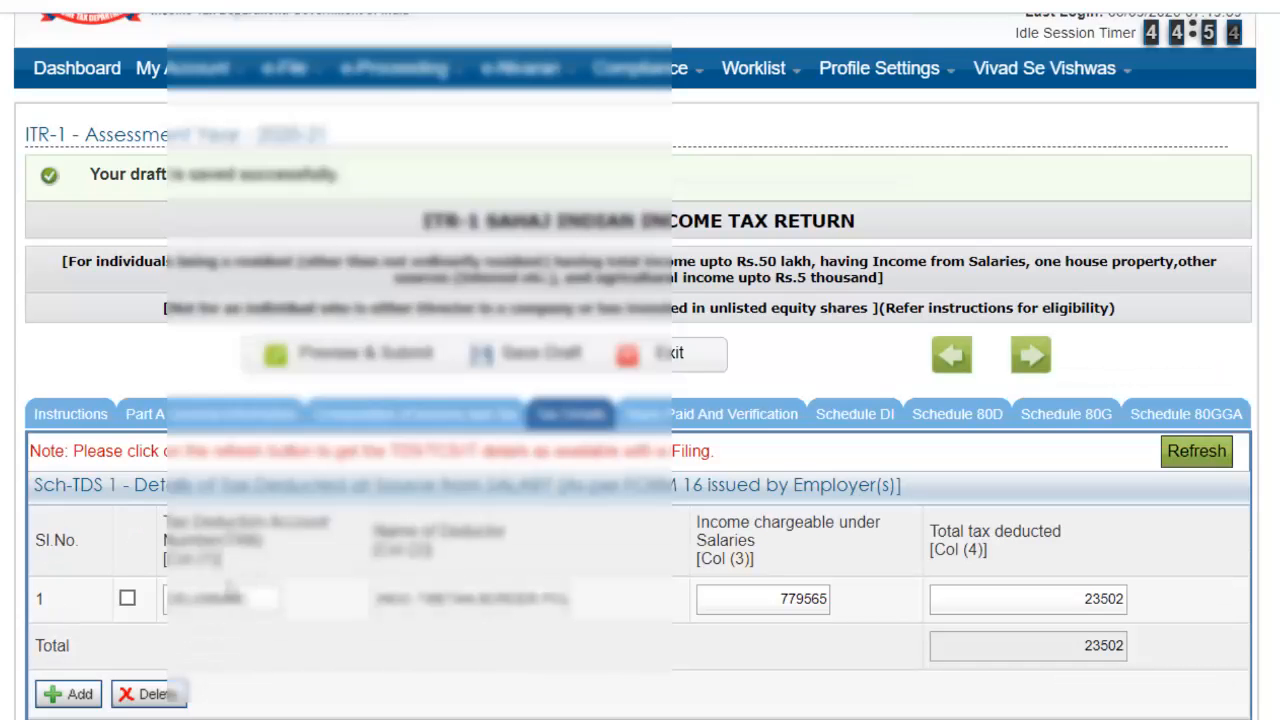
{"action": "left_click", "coordinate": [127, 600]}
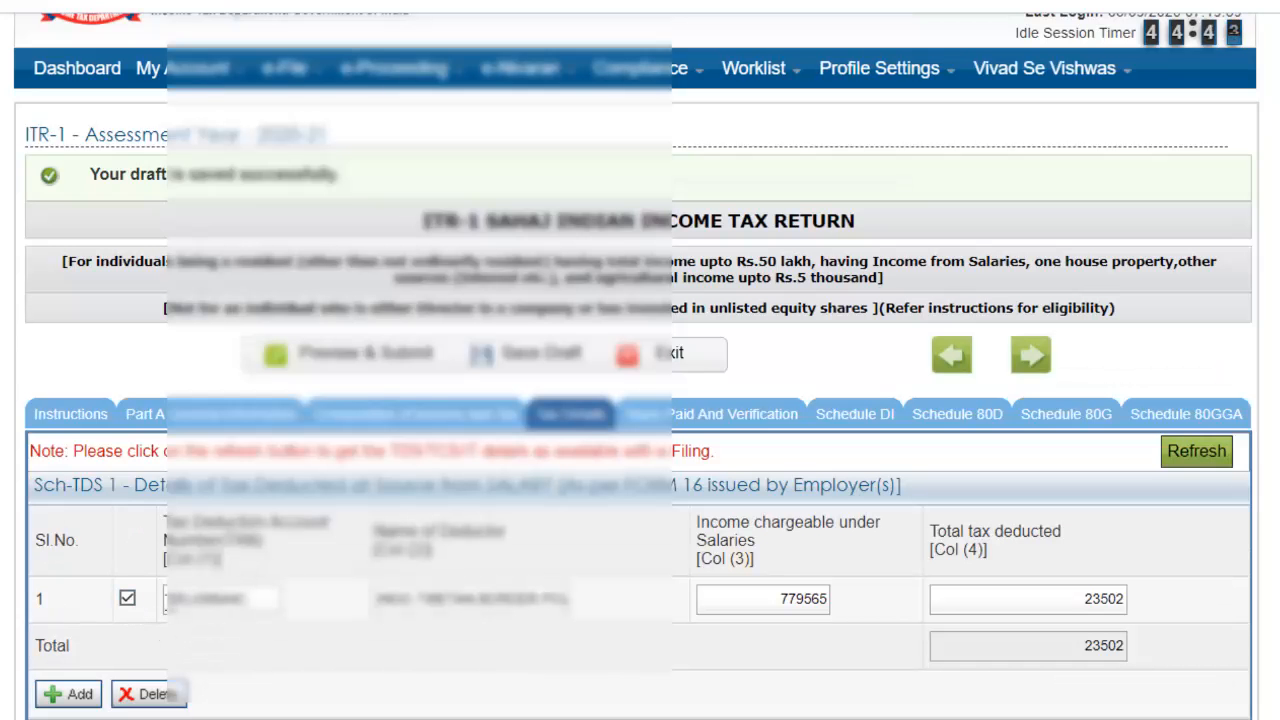
{"action": "scroll", "coordinate": [527, 367], "scroll_direction": "down", "scroll_amount": 3}
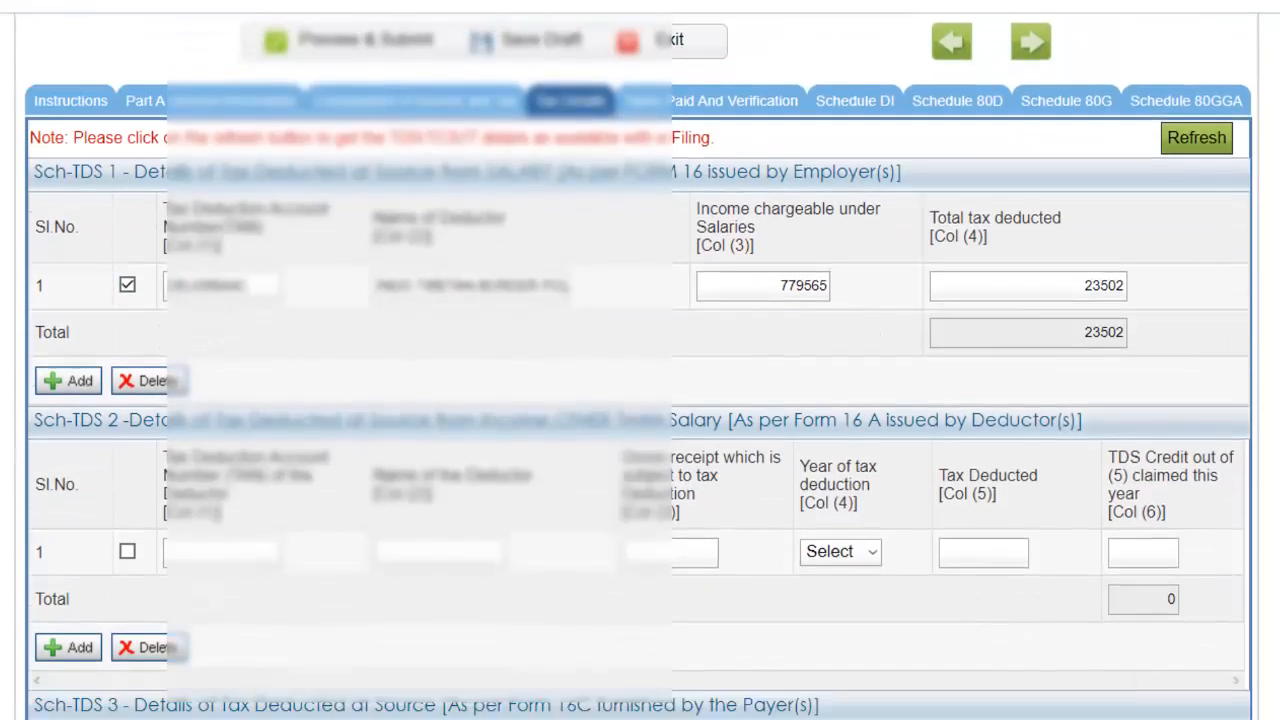
{"action": "scroll", "coordinate": [527, 367], "scroll_direction": "up", "scroll_amount": 3}
{"action": "left_click", "coordinate": [529, 366]}
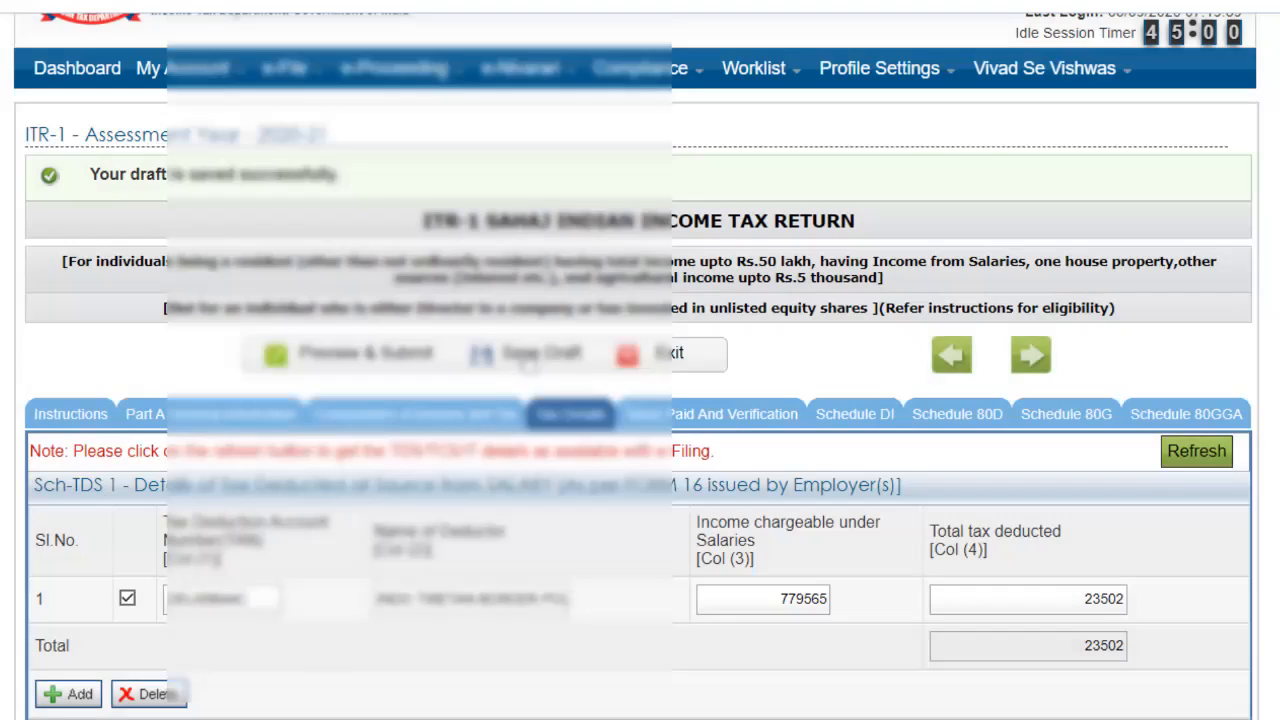
Select the bank account row under Part E - Other Information in Taxes Paid And Verification
{"action": "left_click", "coordinate": [675, 424]}
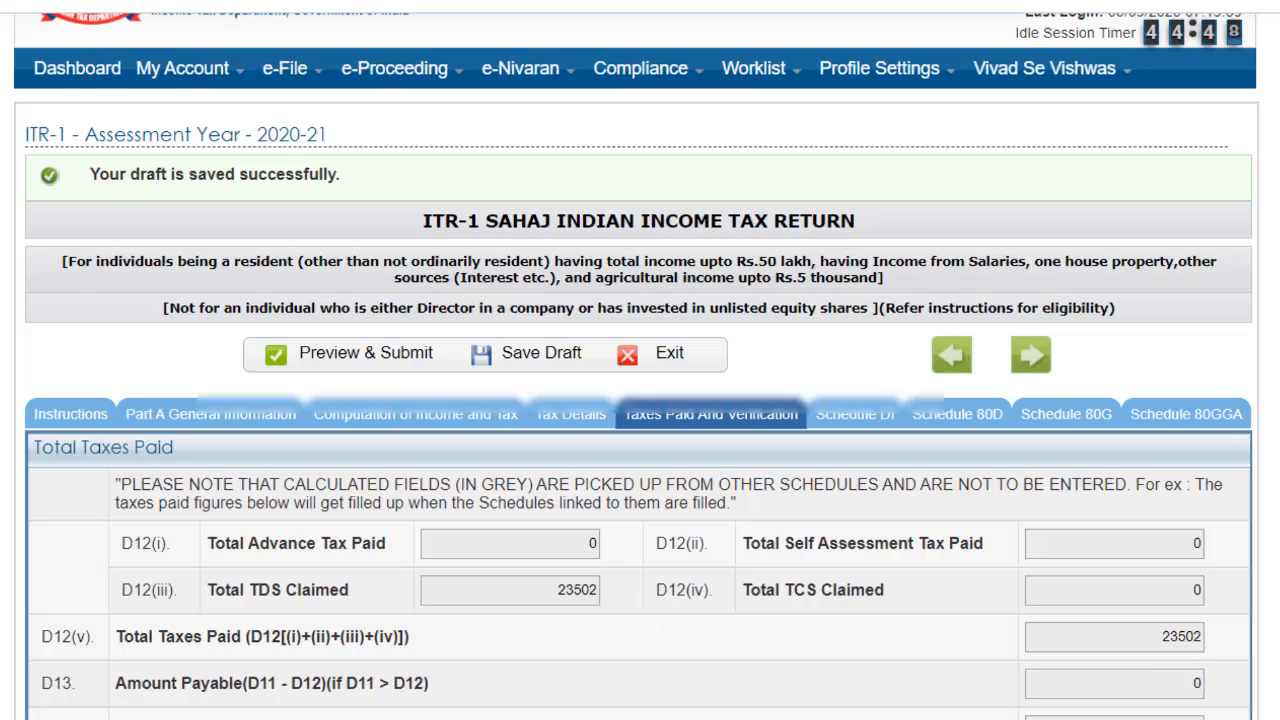
{"action": "scroll", "coordinate": [650, 600], "scroll_direction": "down", "scroll_amount": 1}
{"action": "scroll", "coordinate": [650, 500], "scroll_direction": "down", "scroll_amount": 3}
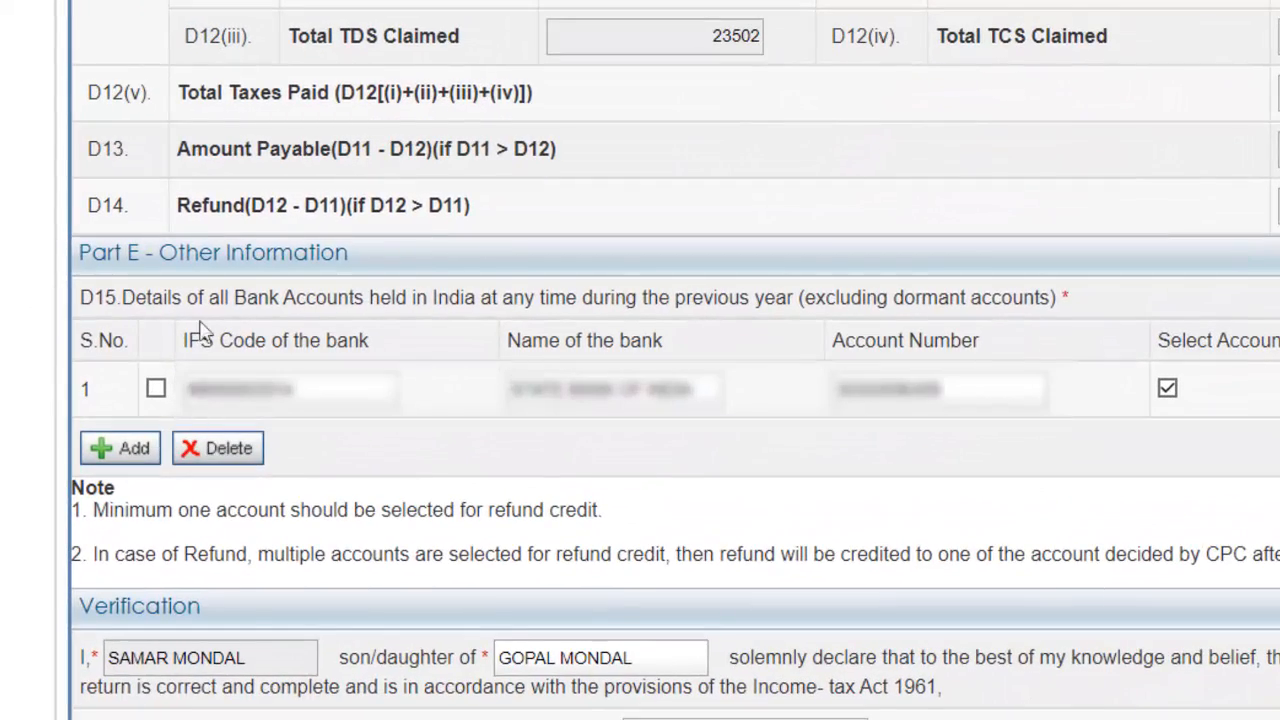
{"action": "left_click", "coordinate": [155, 388]}
Review the Chapter VIA investment entries in Schedule DI and try to preview and submit the return
{"action": "scroll", "coordinate": [673, 360], "scroll_direction": "up", "scroll_amount": 4}
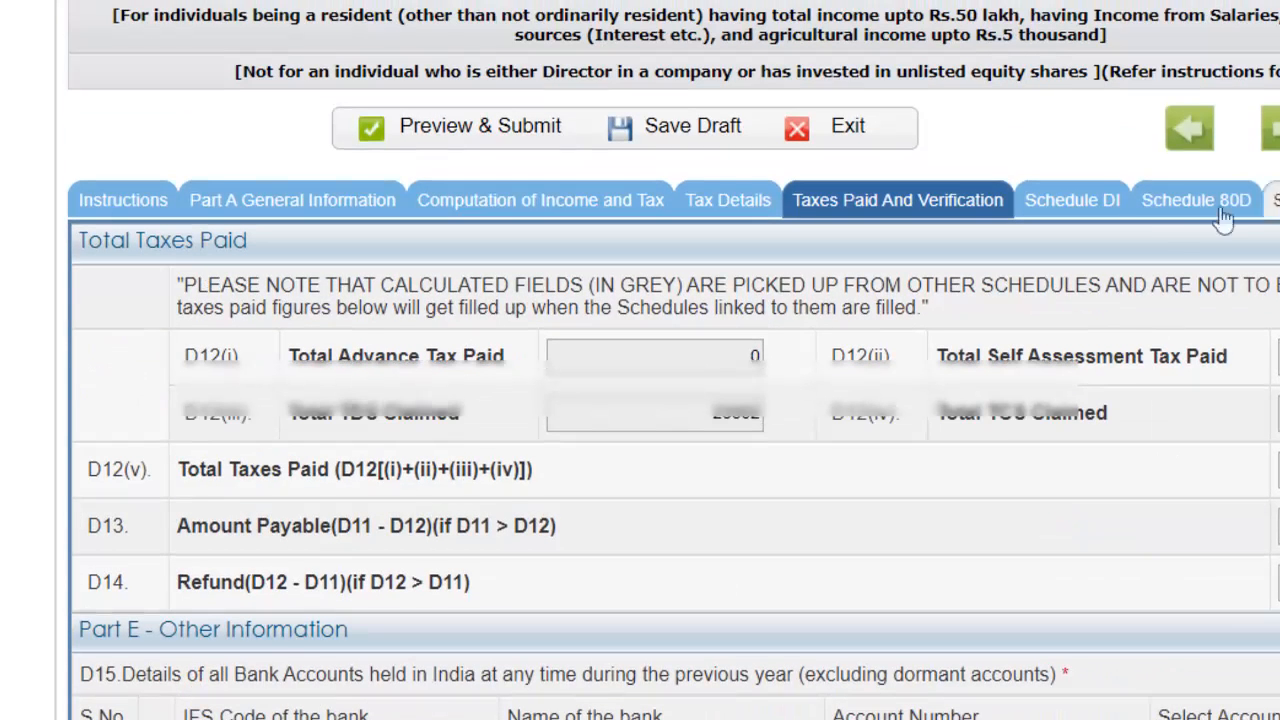
{"action": "left_click", "coordinate": [1116, 216]}
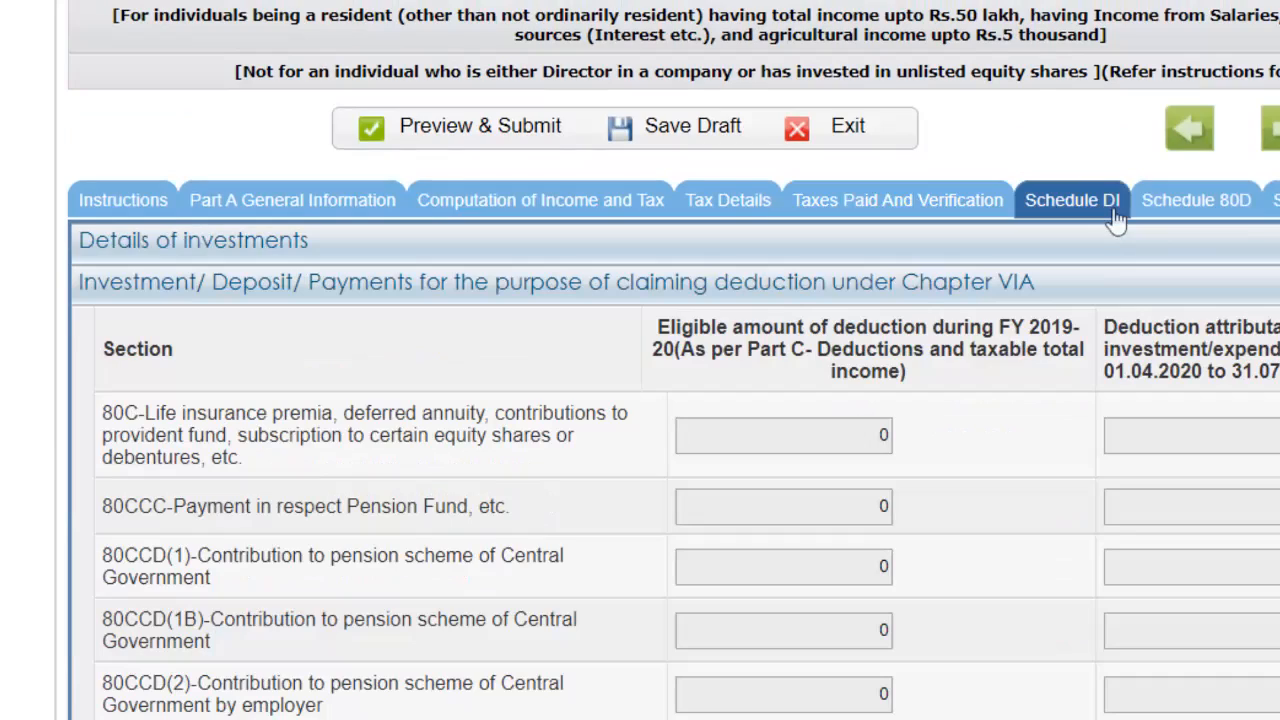
{"action": "scroll", "coordinate": [673, 360], "scroll_direction": "down", "scroll_amount": 9}
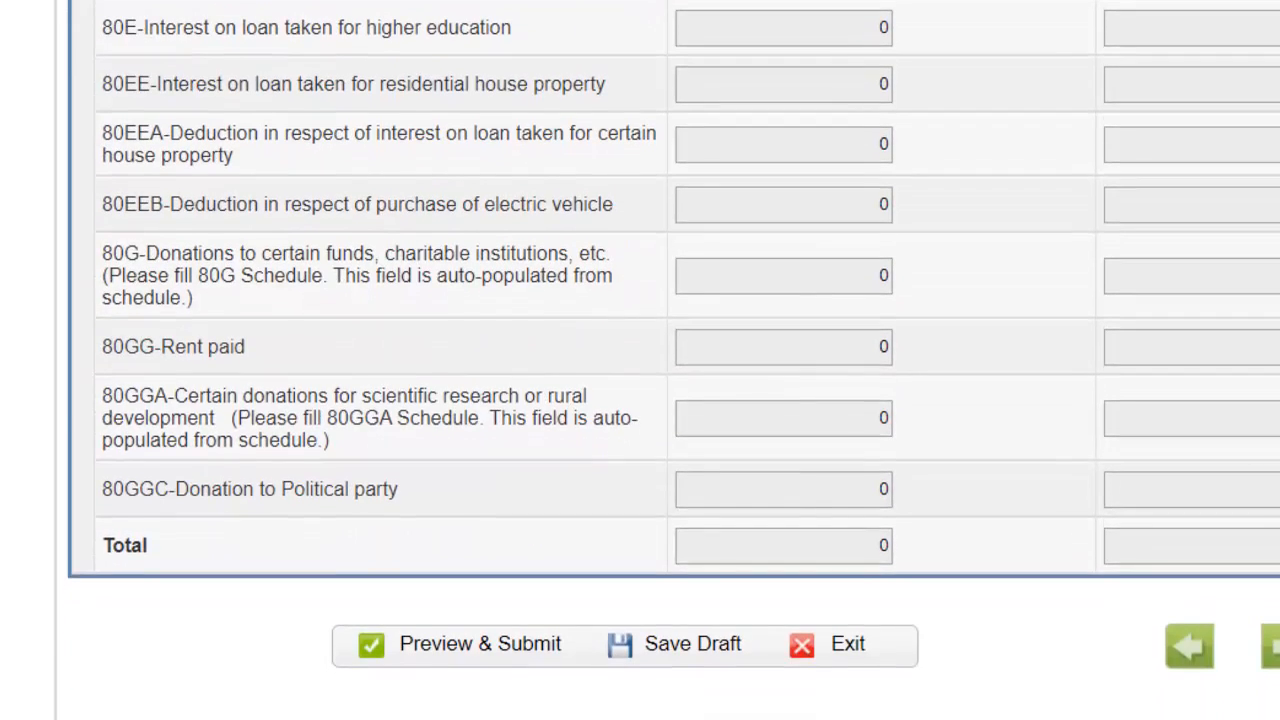
{"action": "scroll", "coordinate": [673, 360], "scroll_direction": "up", "scroll_amount": 6}
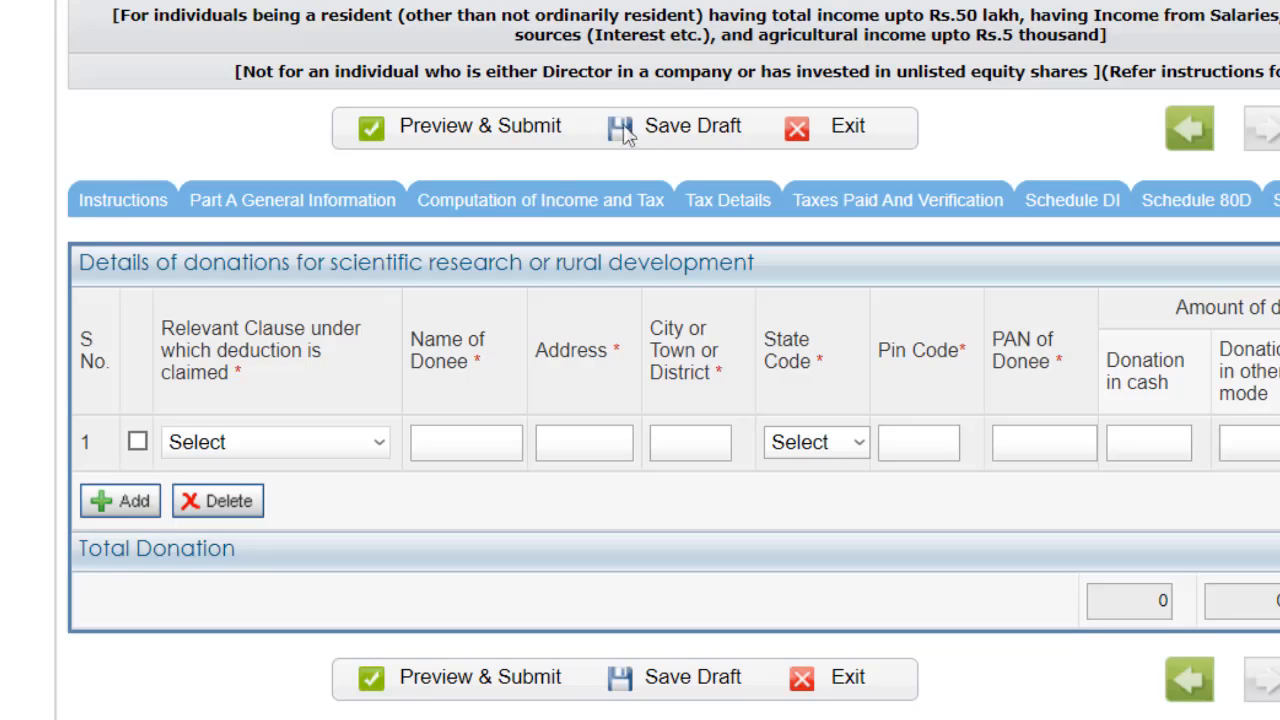
{"action": "left_click", "coordinate": [530, 138]}
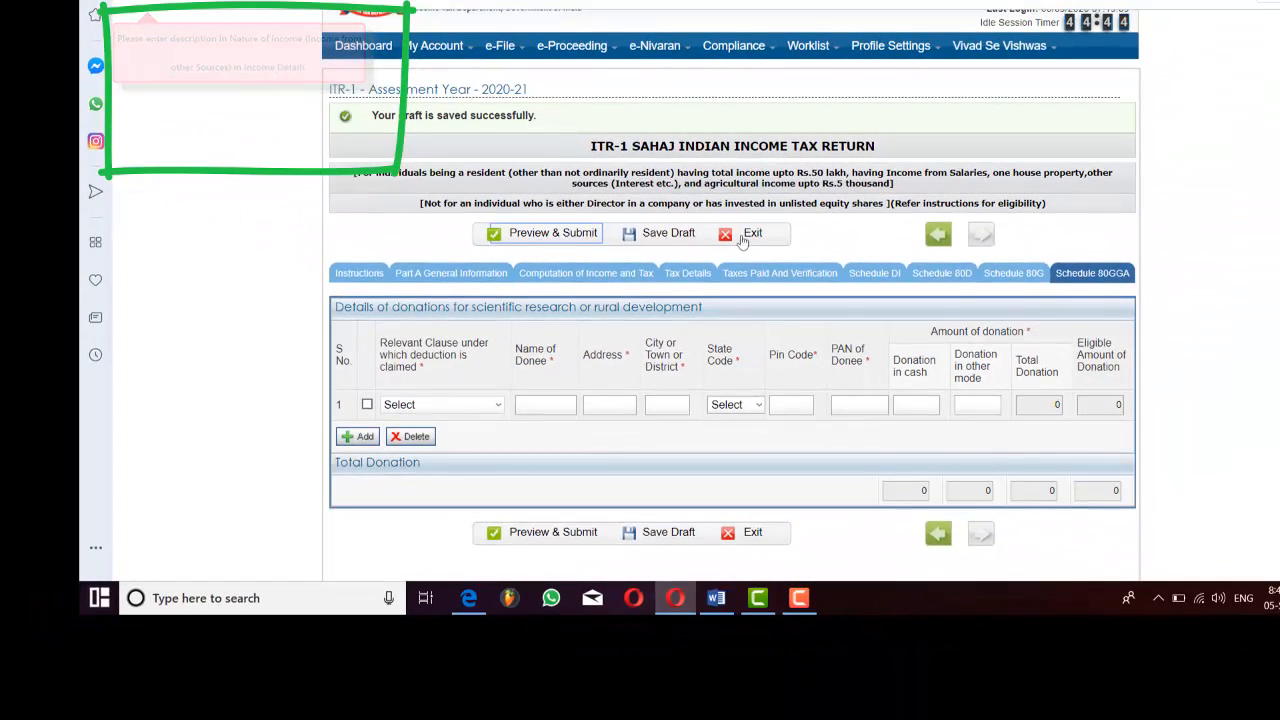
{"action": "scroll", "coordinate": [601, 249], "scroll_direction": "down", "scroll_amount": 1}
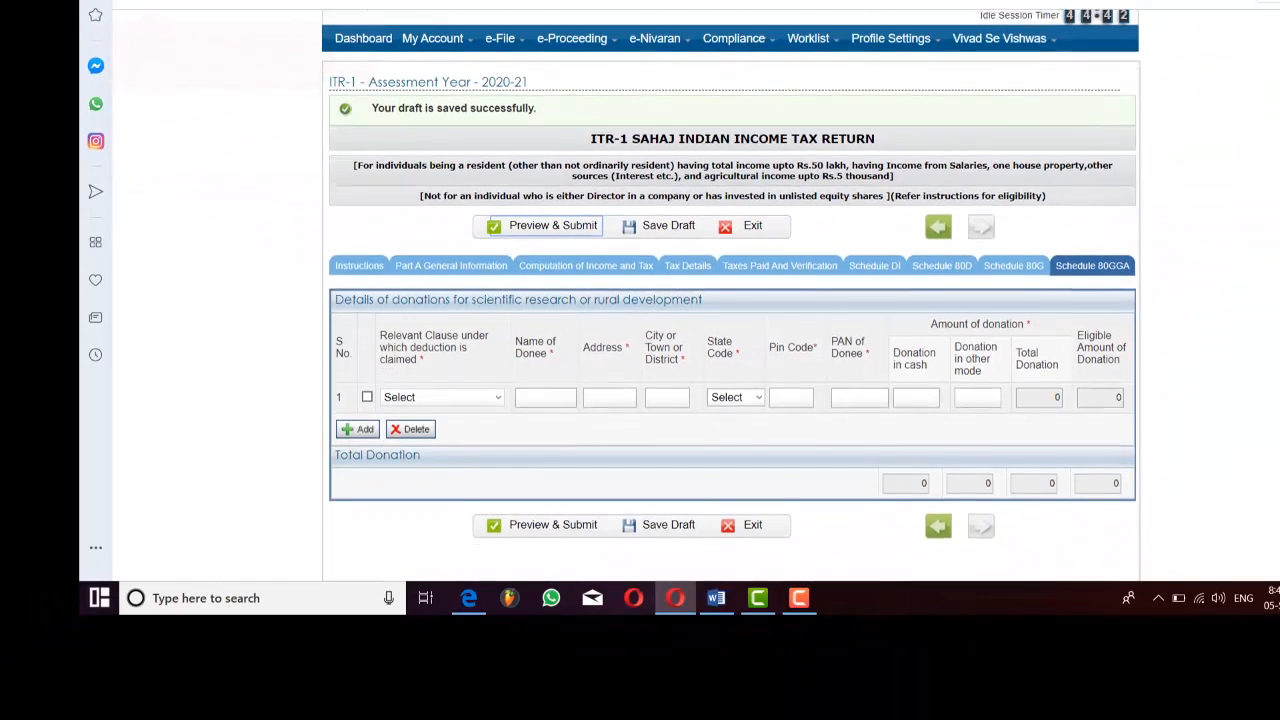
Reset the nature of income under B3 Income from Other Sources to Select and try to preview and submit the return again
{"action": "left_click", "coordinate": [600, 258]}
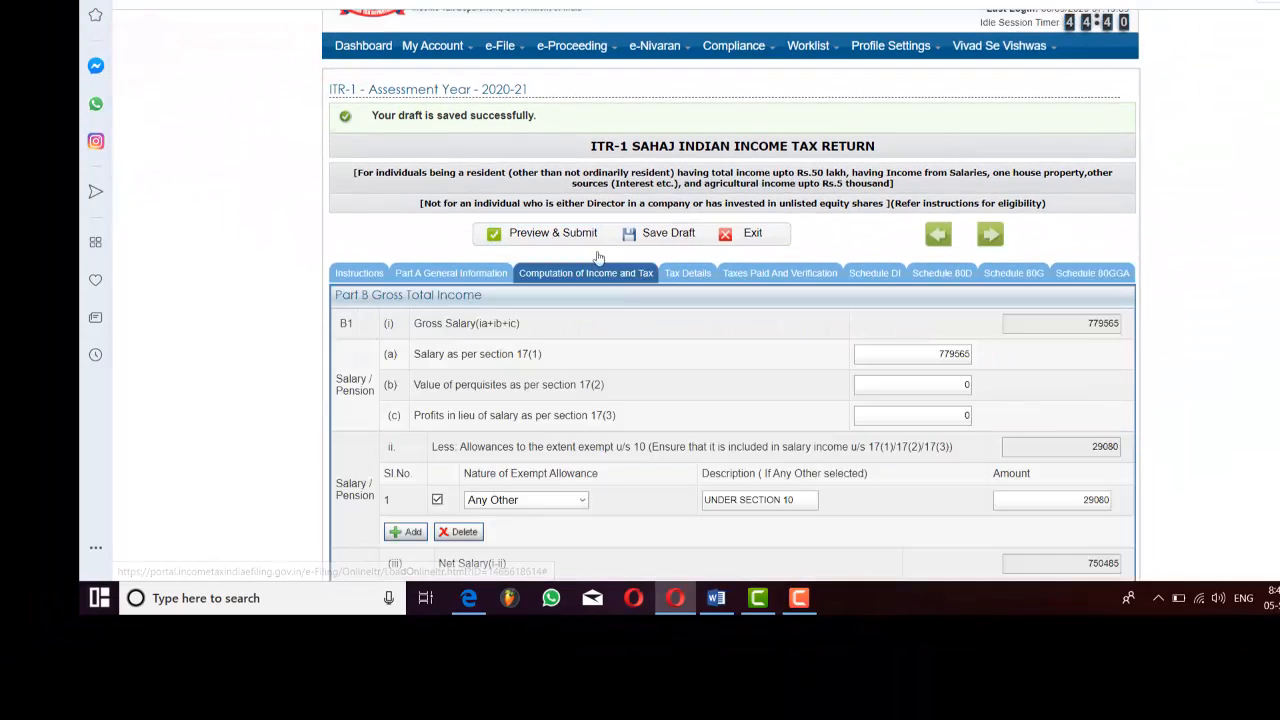
{"action": "scroll", "coordinate": [732, 300], "scroll_direction": "down", "scroll_amount": 3}
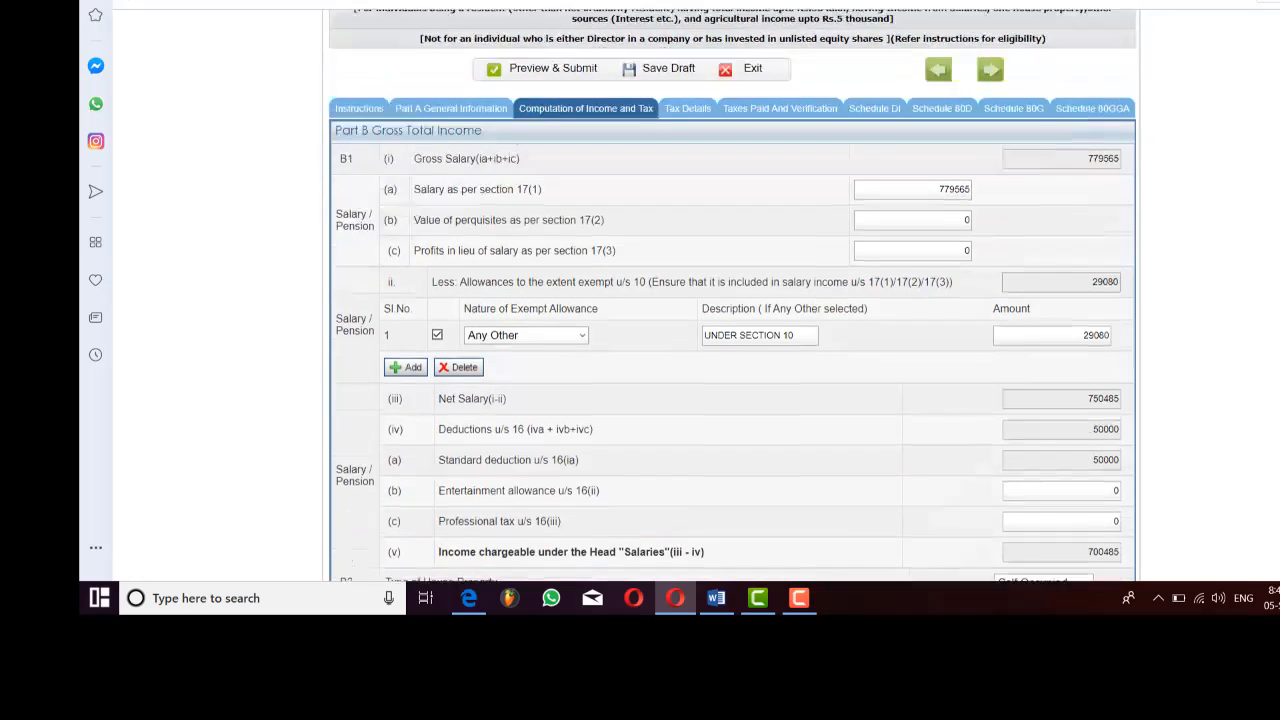
{"action": "scroll", "coordinate": [523, 107], "scroll_direction": "down", "scroll_amount": 6}
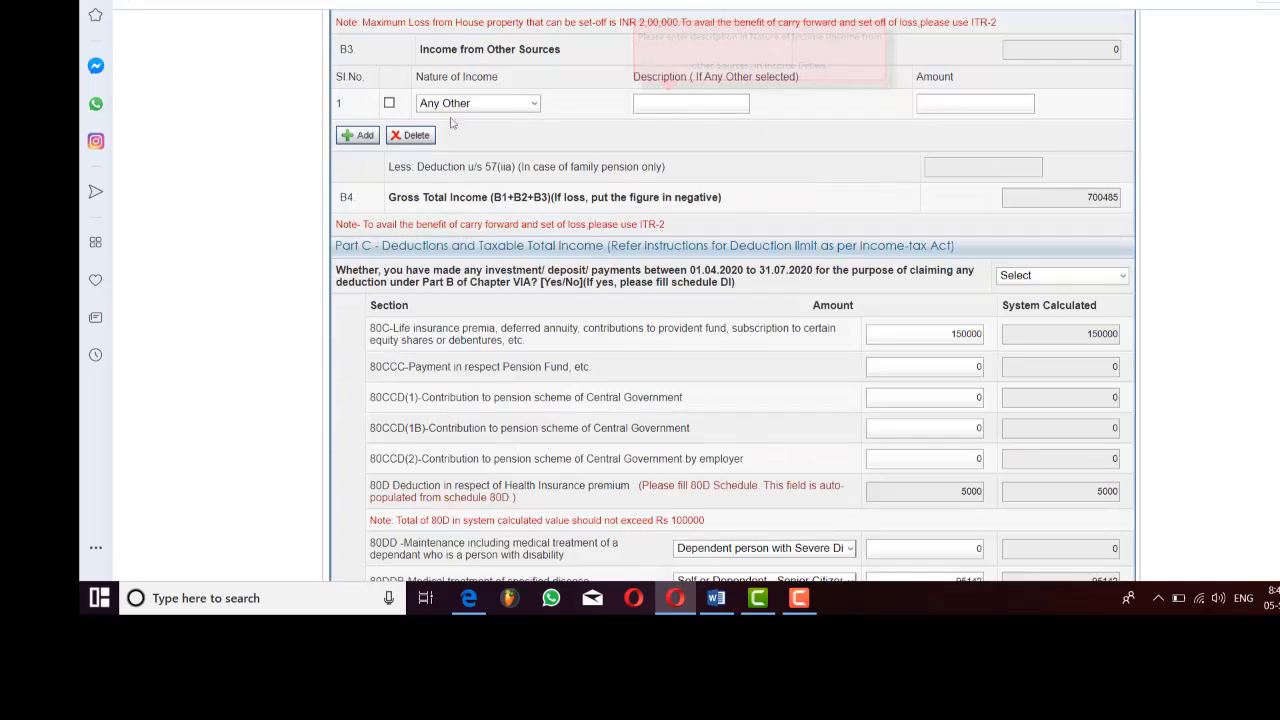
{"action": "left_click", "coordinate": [521, 105]}
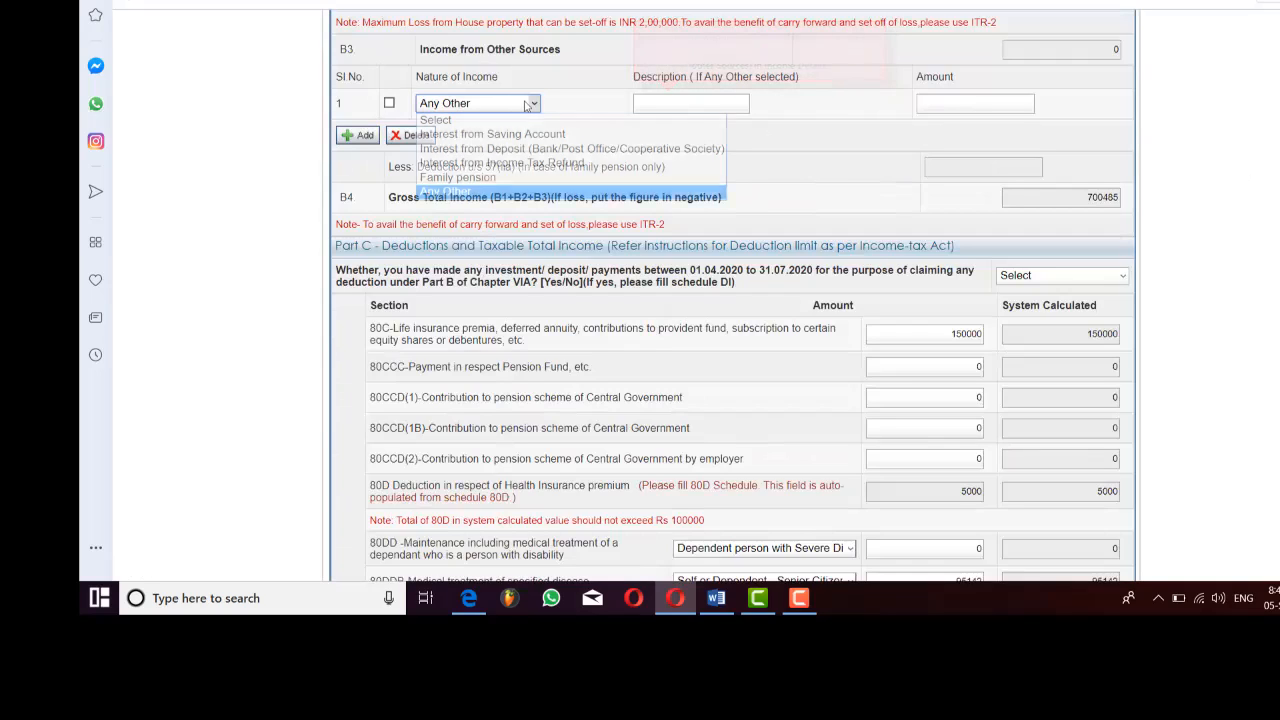
{"action": "left_click", "coordinate": [456, 121]}
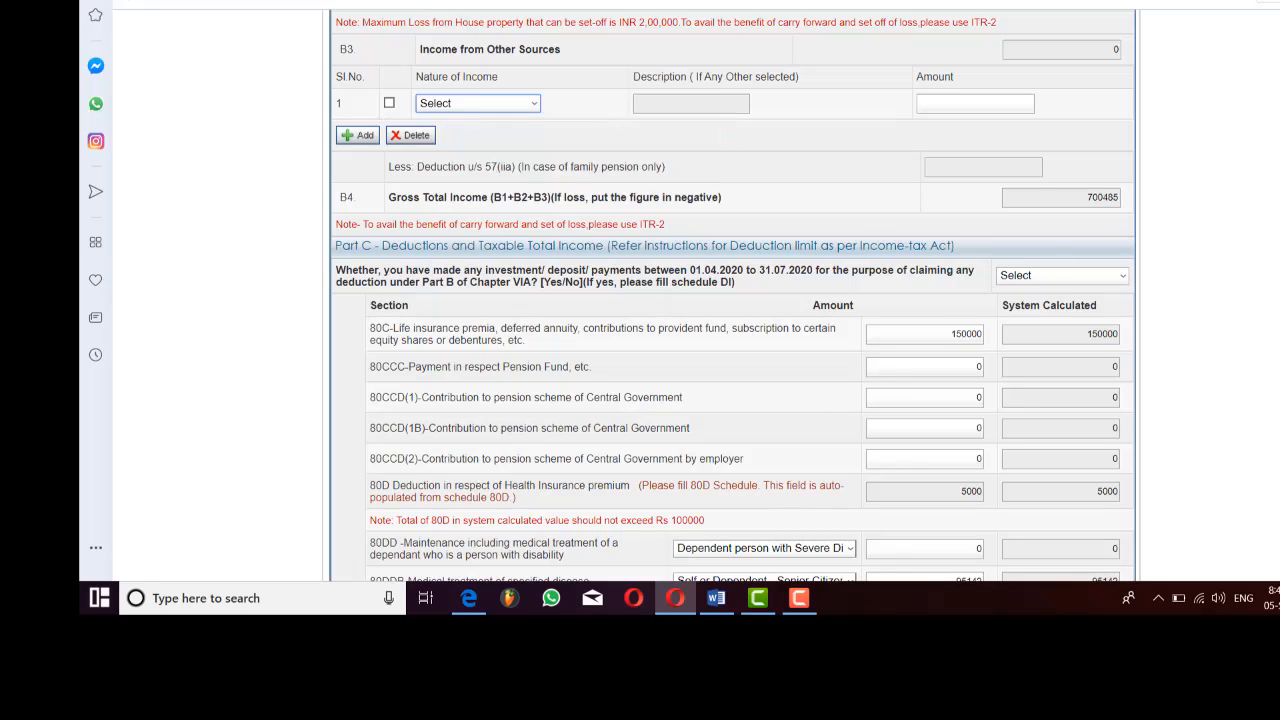
{"action": "scroll", "coordinate": [577, 247], "scroll_direction": "up", "scroll_amount": 10}
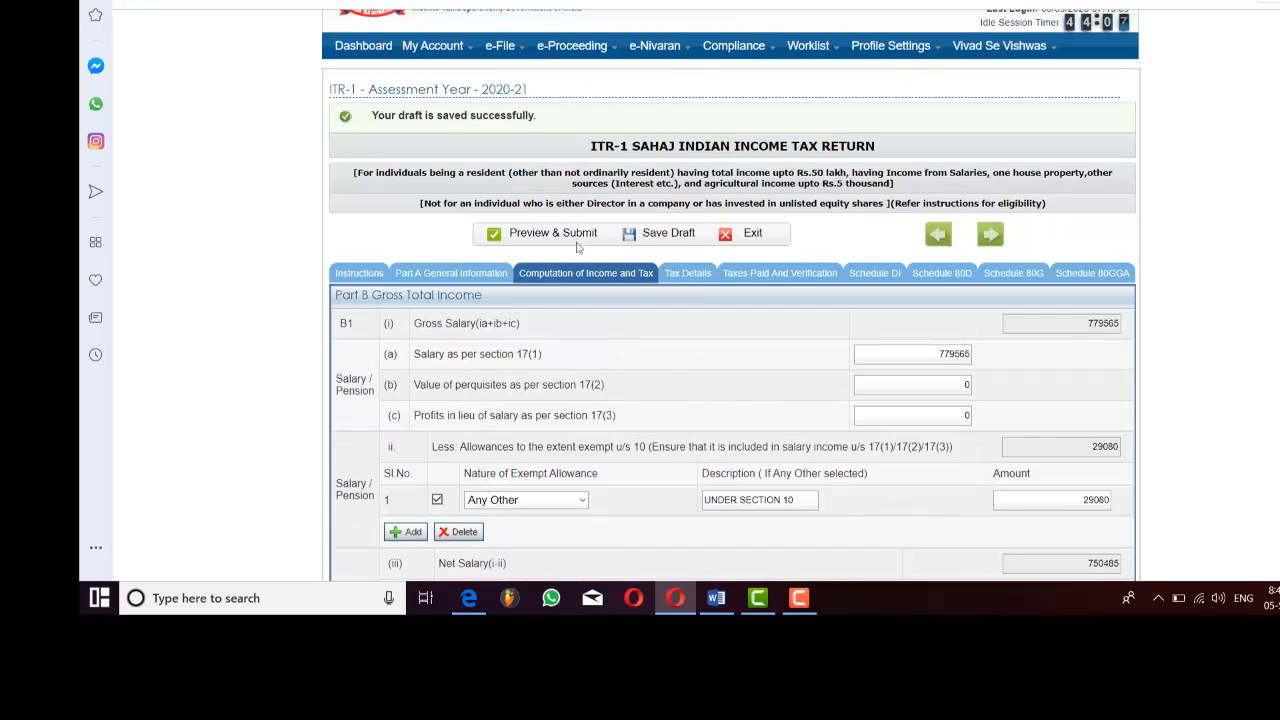
{"action": "left_click", "coordinate": [565, 233]}
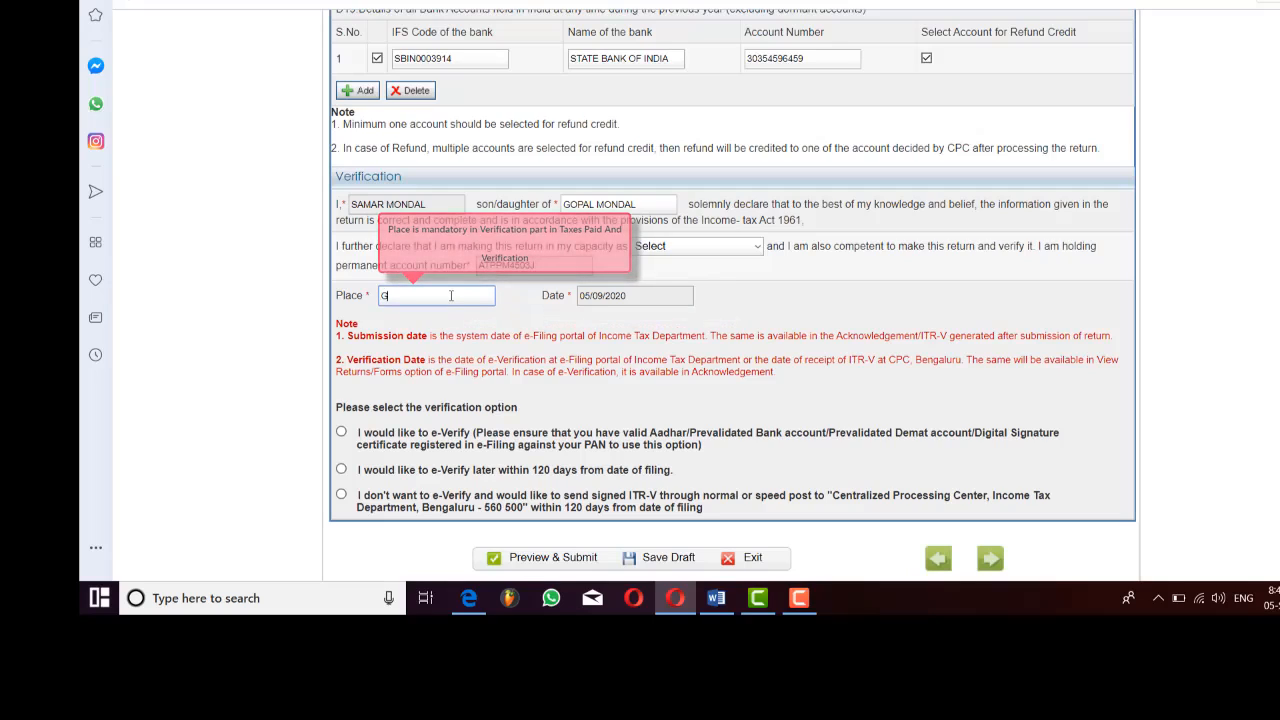
Fill in the Verification declaration with GANGTOK as the place and Self as the capacity for making the return
{"action": "left_click", "coordinate": [451, 295]}
{"action": "type", "text": "GANGTOK"}
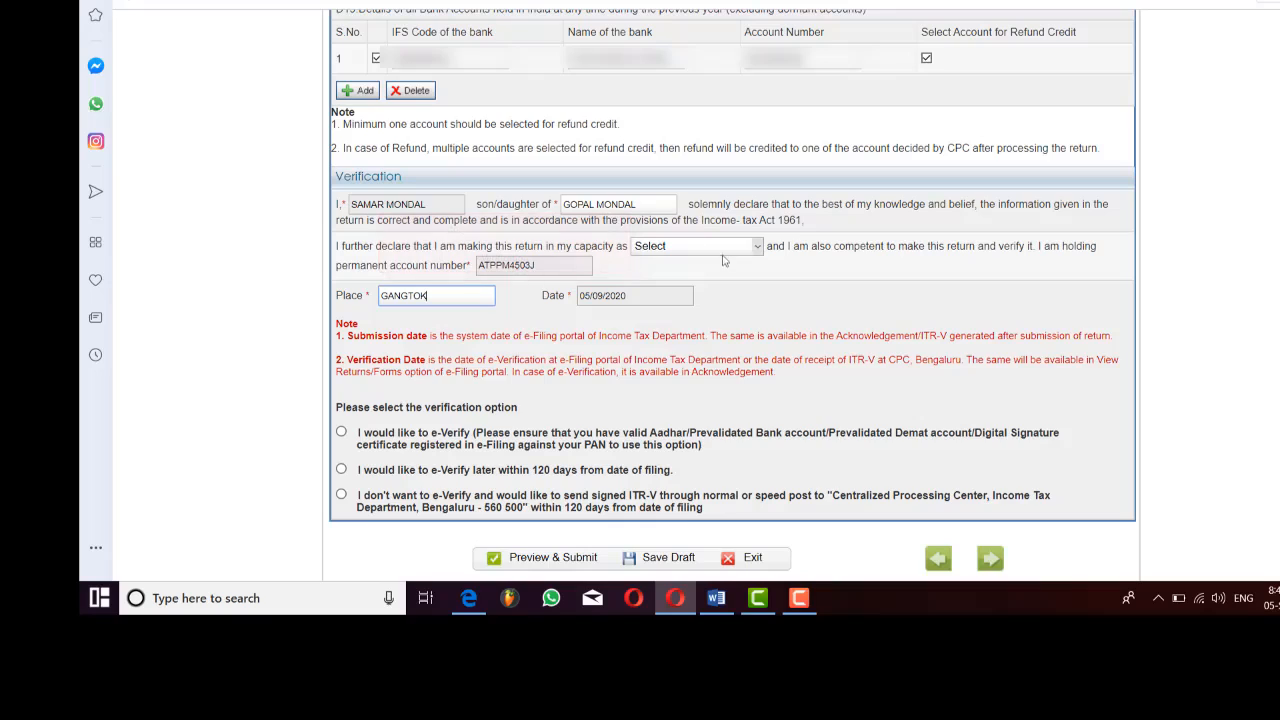
{"action": "left_click", "coordinate": [758, 247]}
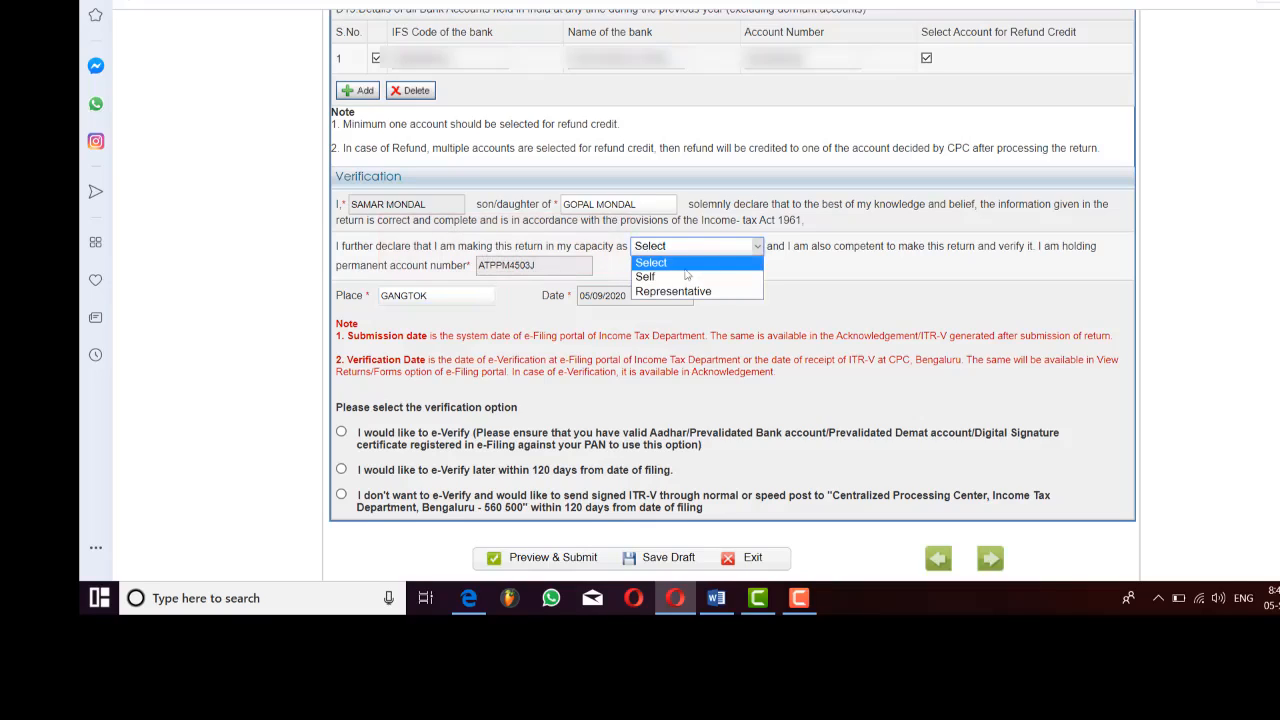
{"action": "left_click", "coordinate": [683, 281]}
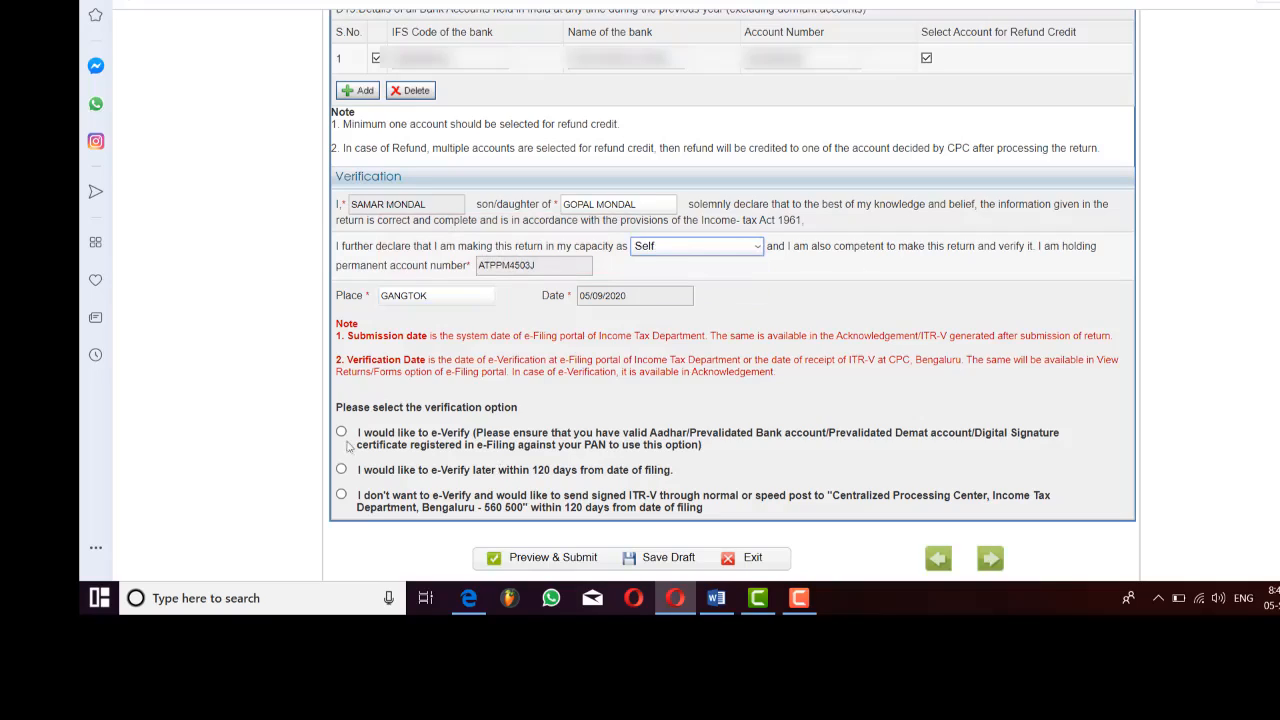
Choose the "I would like to e-Verify" verification option, dismiss the session notice and save the draft
{"action": "left_click", "coordinate": [341, 433]}
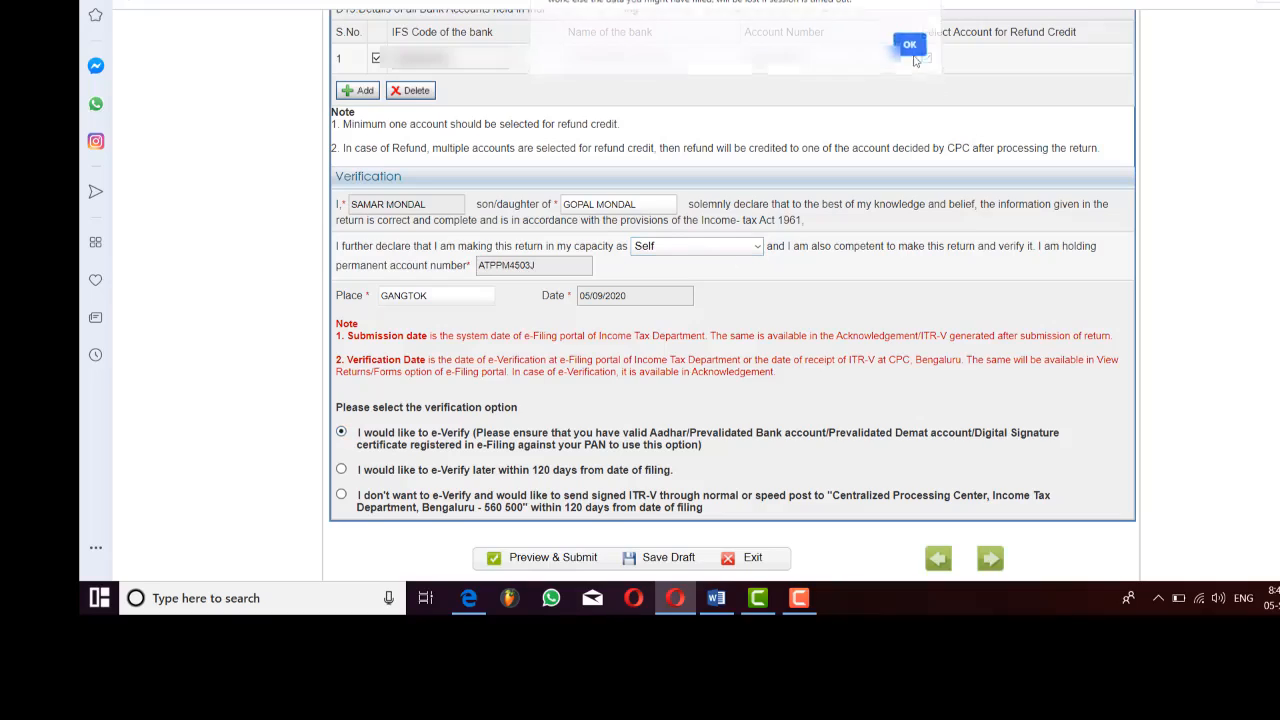
{"action": "left_click", "coordinate": [910, 53]}
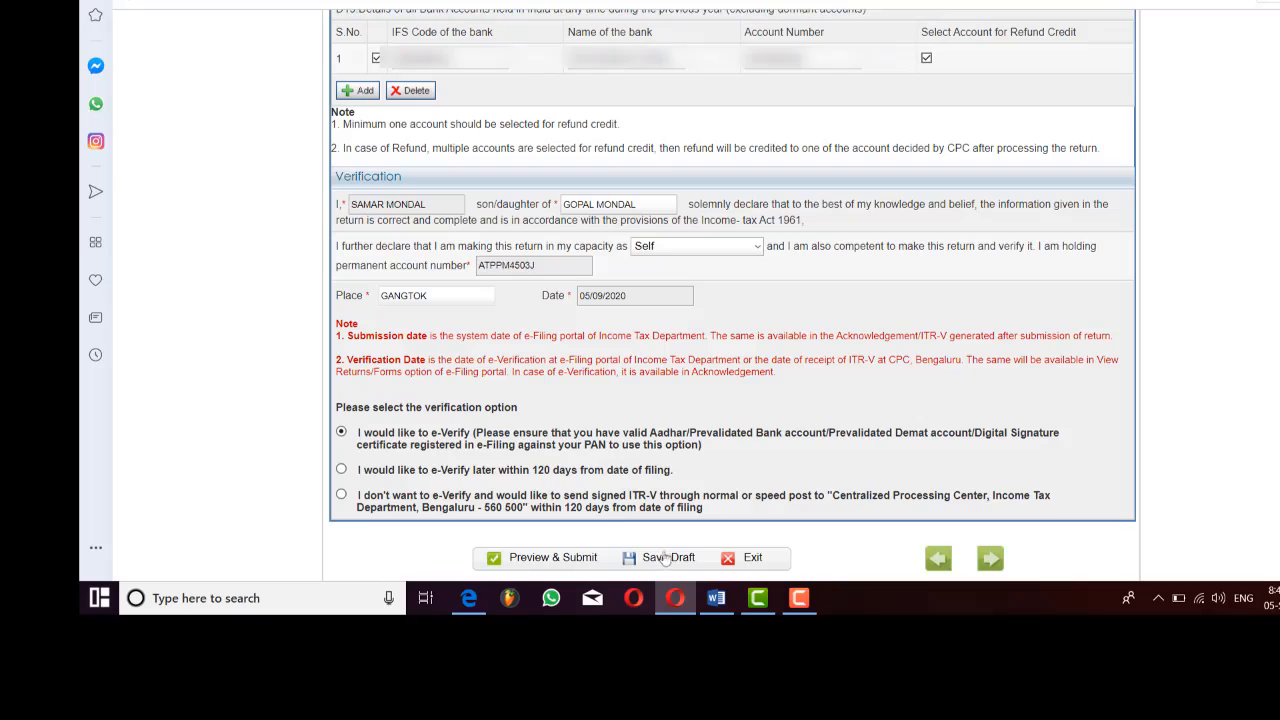
{"action": "left_click", "coordinate": [668, 560]}
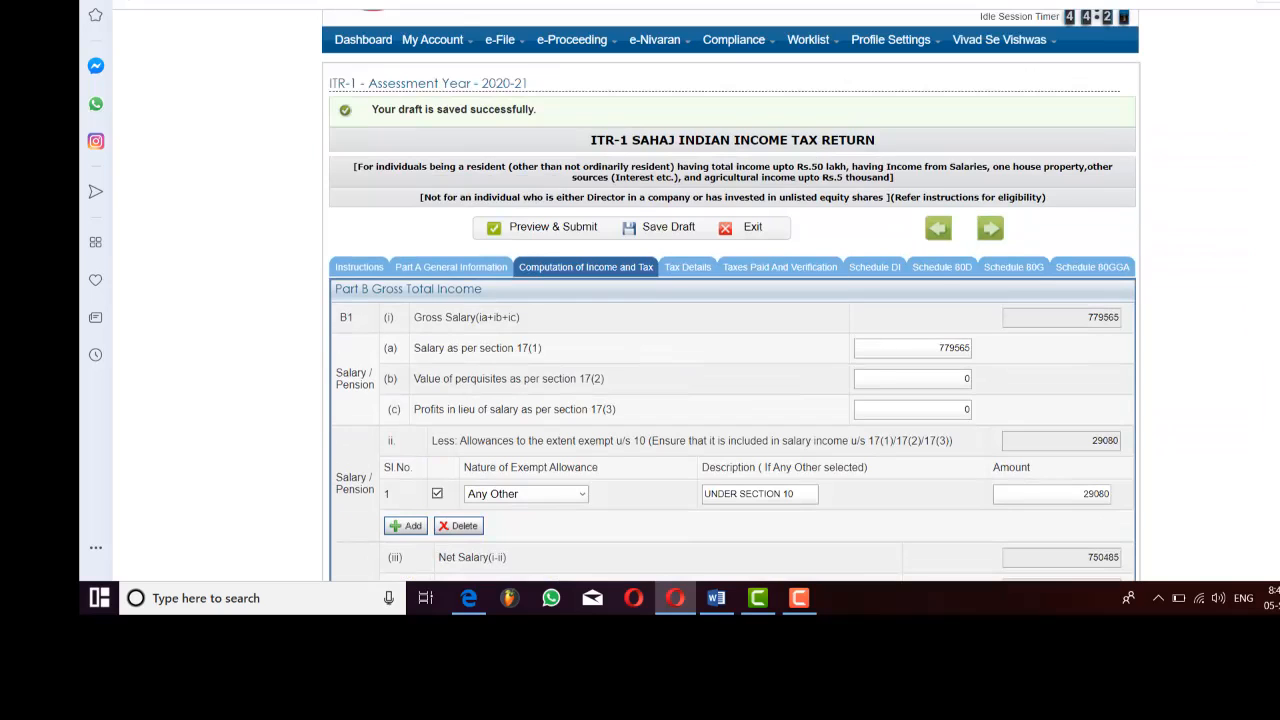
Answer NO in Part C to having made Chapter VIA investments, deposits or payments between 01.04.2020 and 31.07.2020
{"action": "scroll", "coordinate": [730, 300], "scroll_direction": "down", "scroll_amount": 3}
{"action": "scroll", "coordinate": [730, 300], "scroll_direction": "down", "scroll_amount": 8}
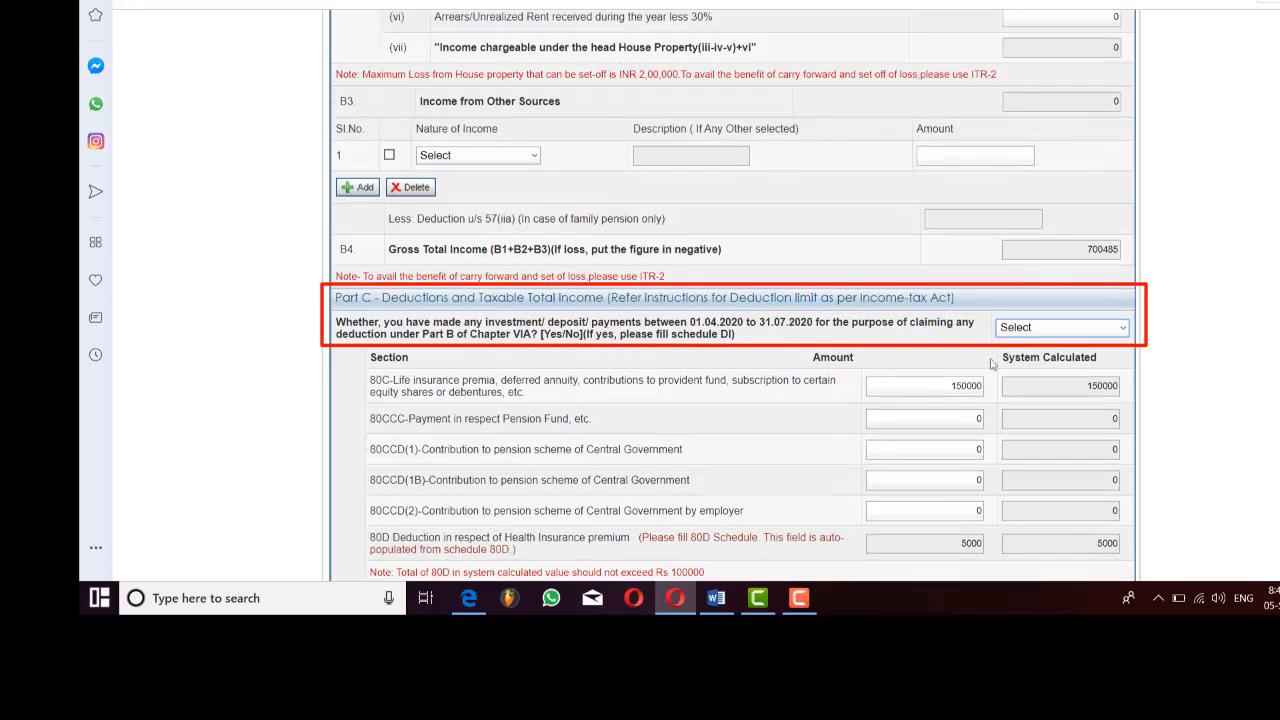
{"action": "left_click", "coordinate": [1113, 333]}
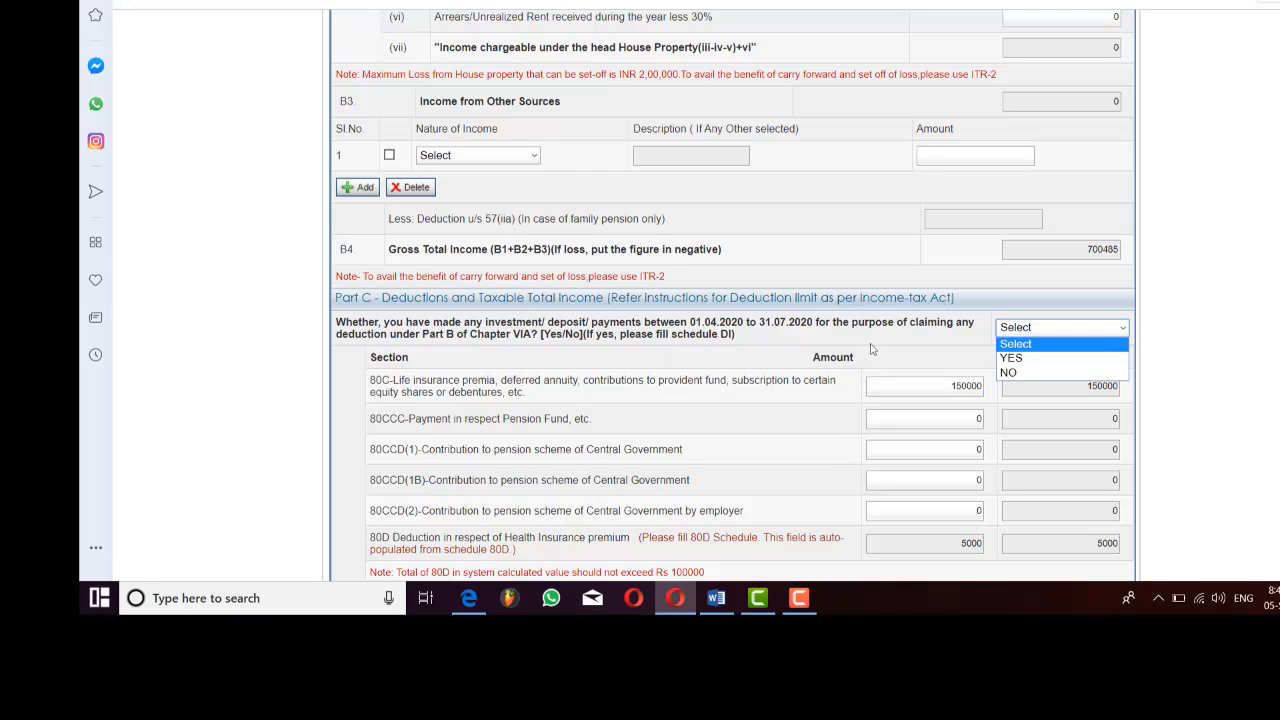
{"action": "left_click", "coordinate": [1009, 374]}
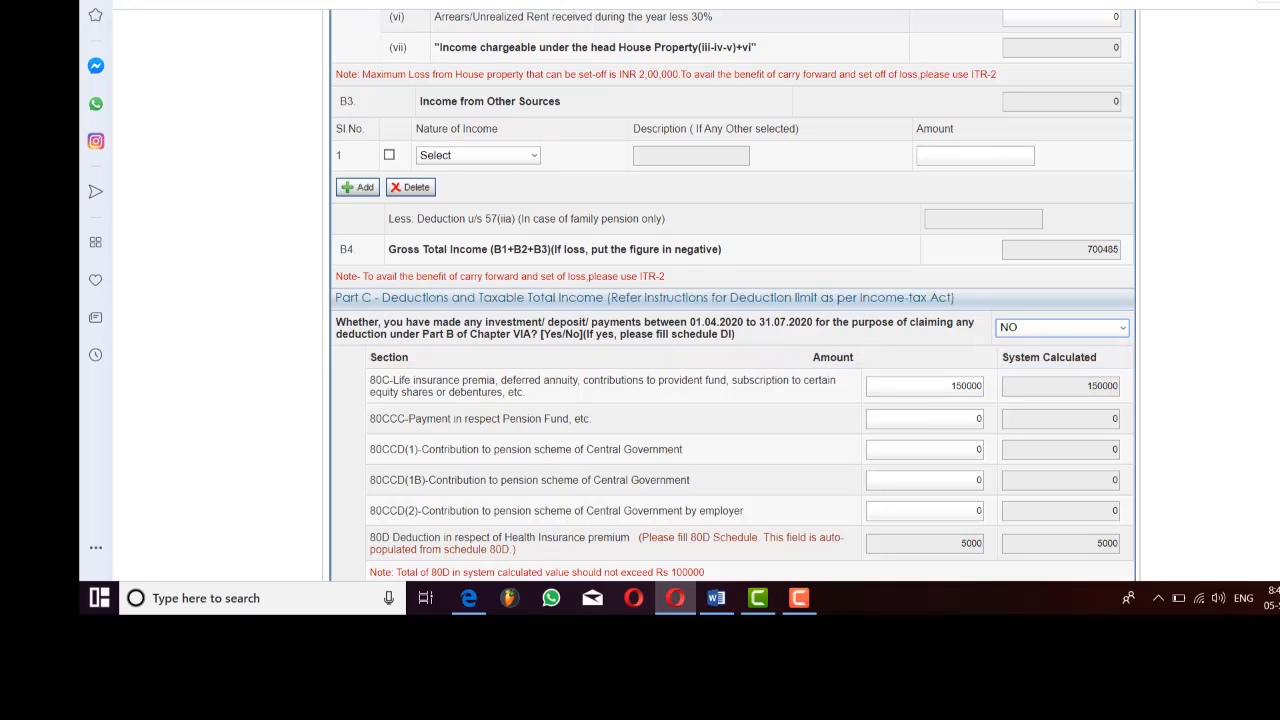
Open the preview of the completed ITR-1 return and agree to continue with the form's submission
{"action": "scroll", "coordinate": [730, 300], "scroll_direction": "down", "scroll_amount": 15}
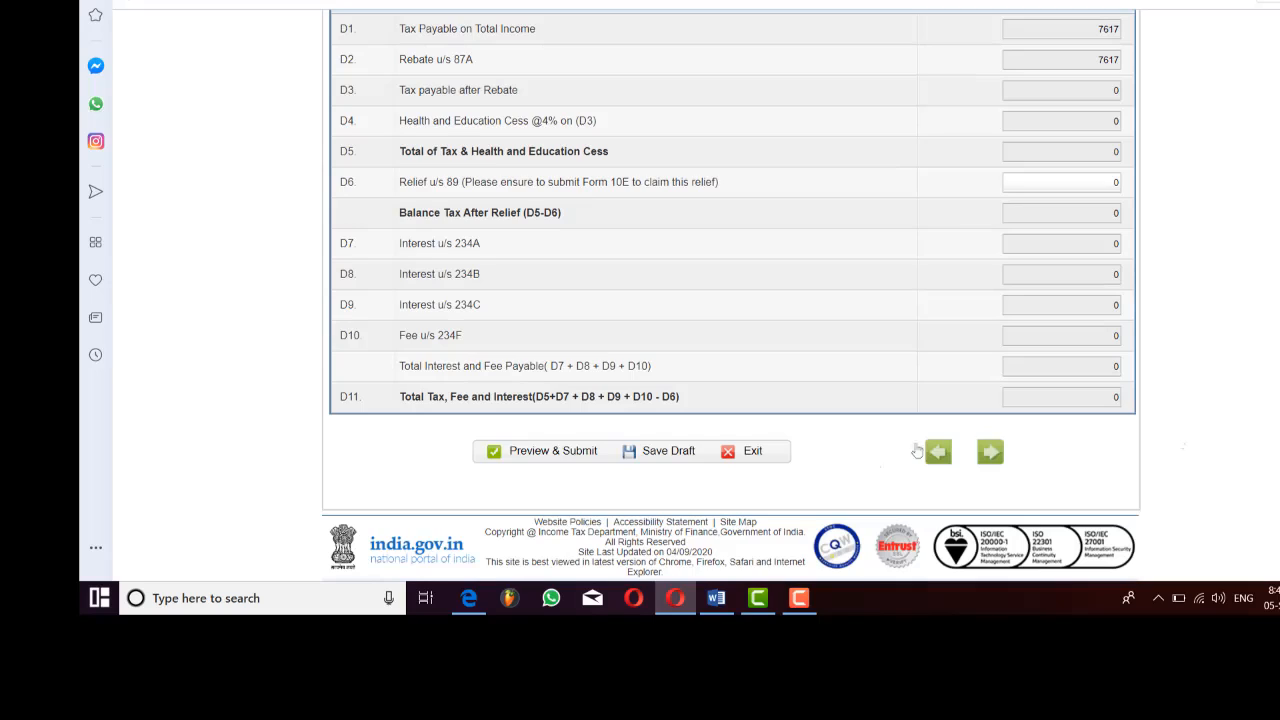
{"action": "left_click", "coordinate": [520, 453]}
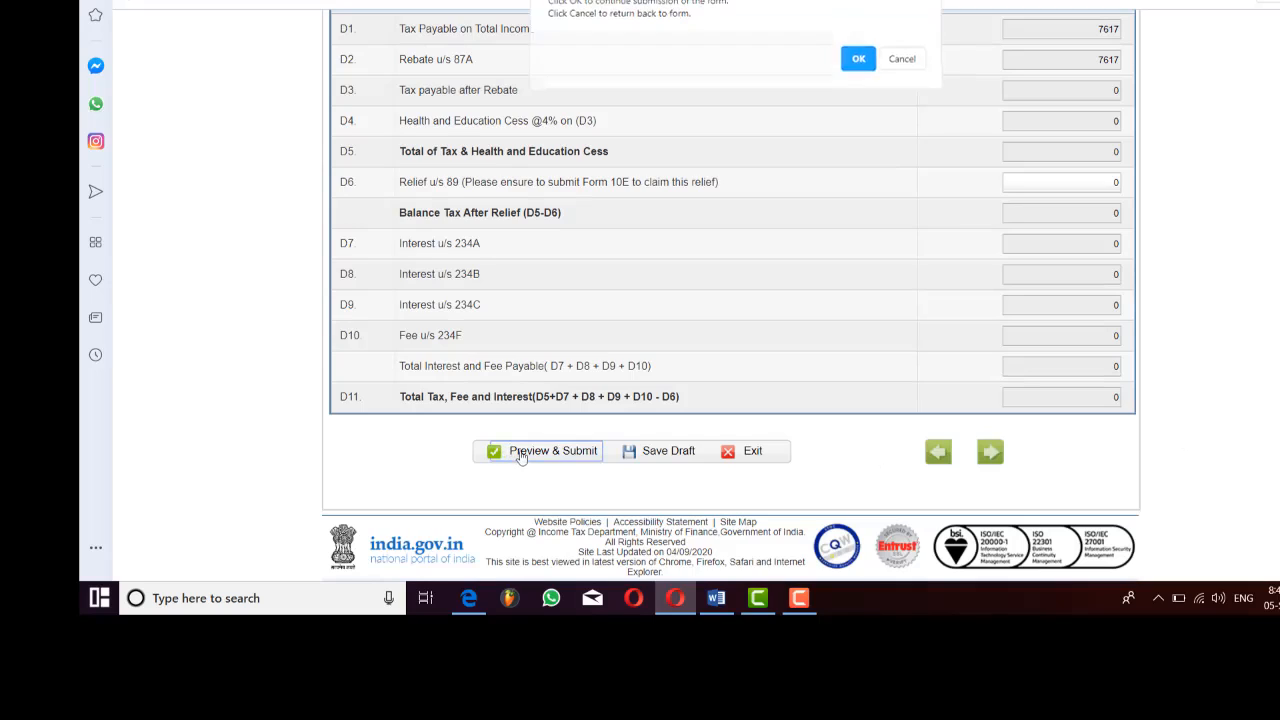
{"action": "left_click", "coordinate": [858, 64]}
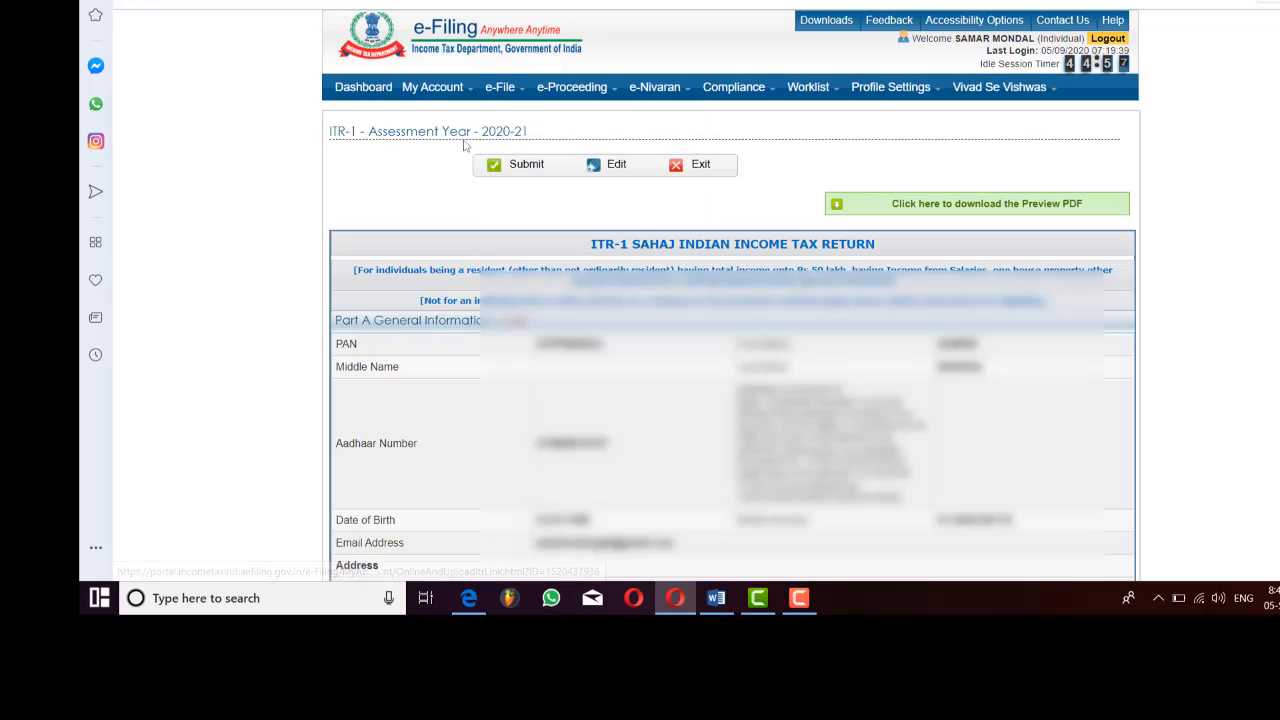
Submit the previewed return and choose Aadhaar OTP as the method to verify it
{"action": "left_click", "coordinate": [527, 171]}
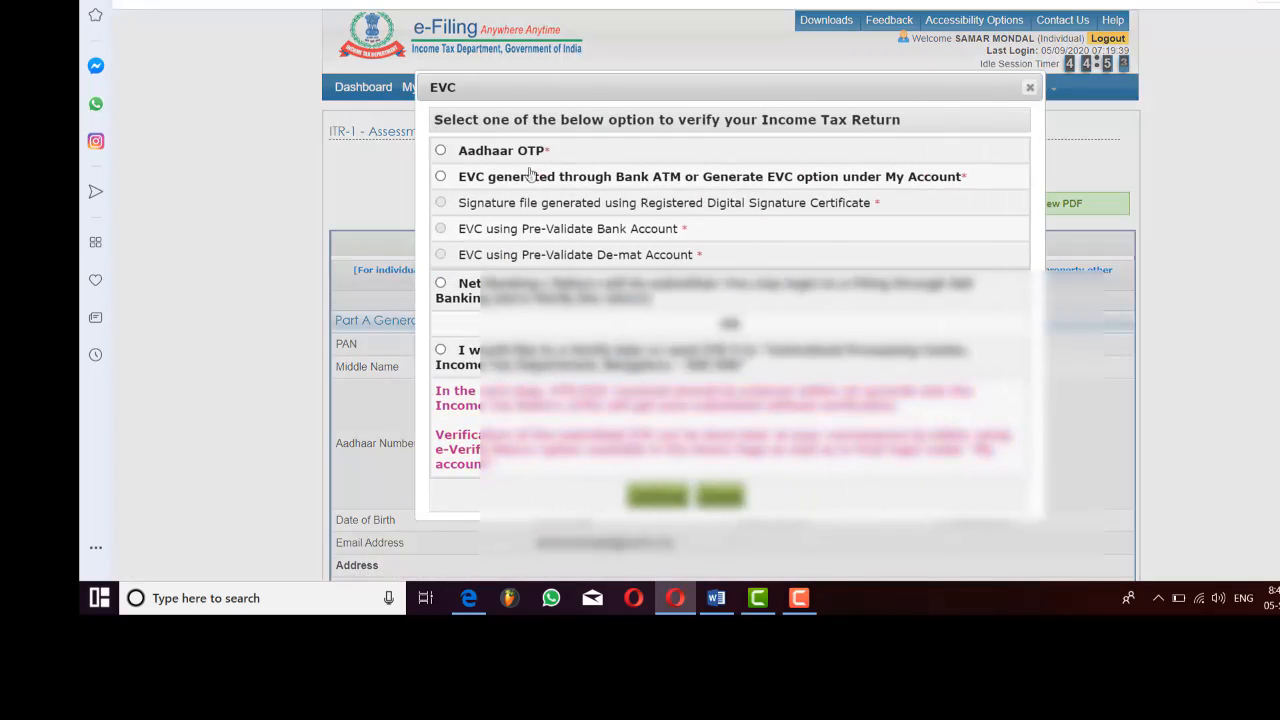
{"action": "left_click", "coordinate": [442, 150]}
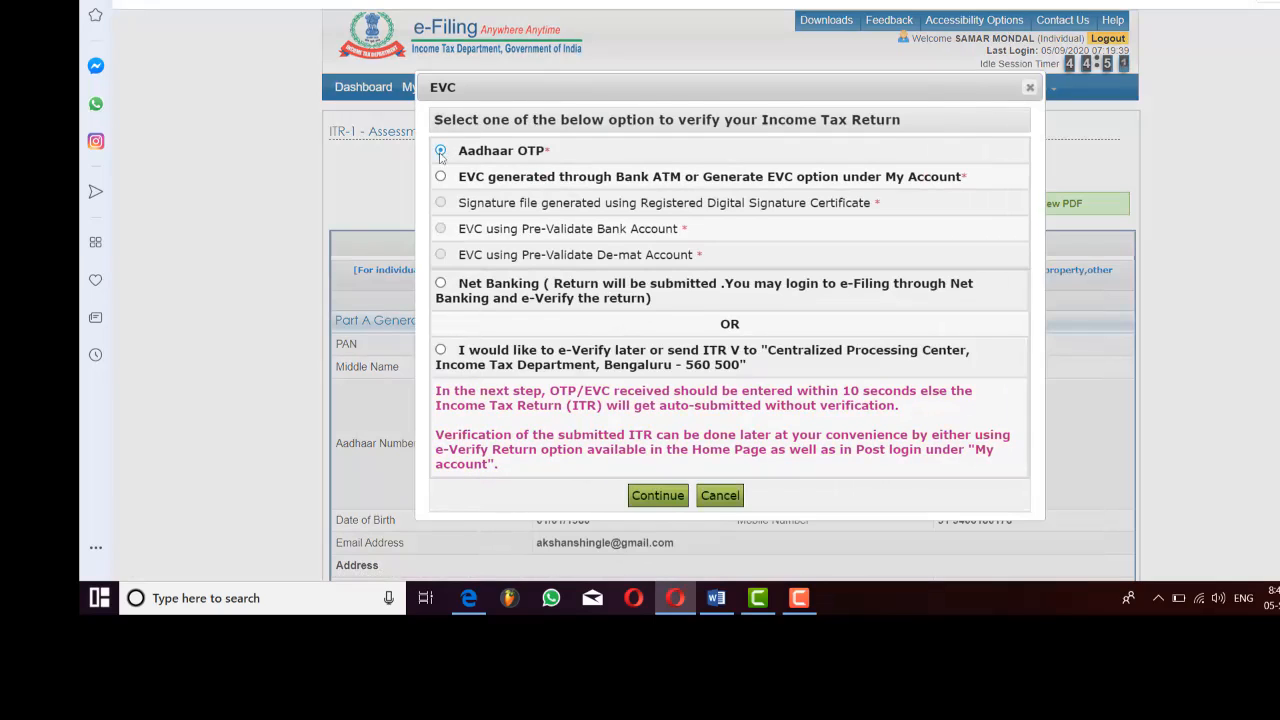